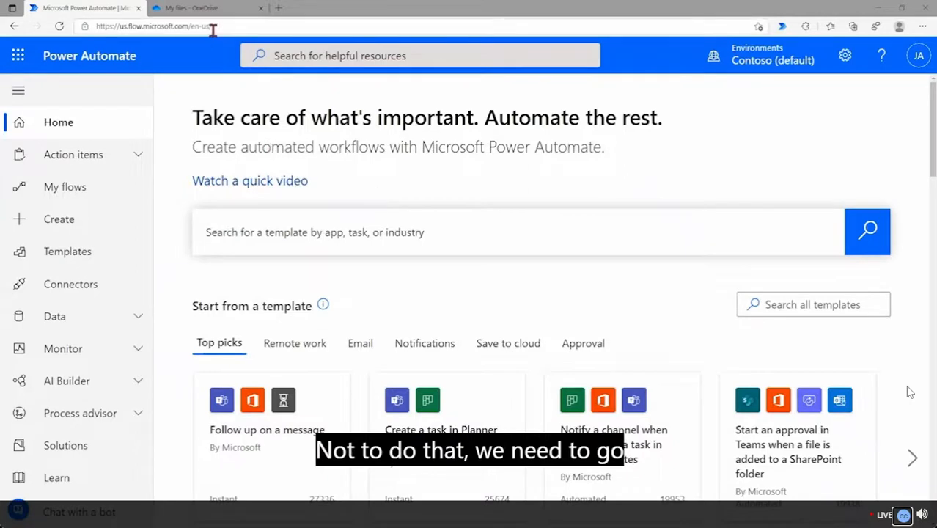
Open the flow templates gallery and browse the available templates
left_click_drag(214, 28, 87, 28)
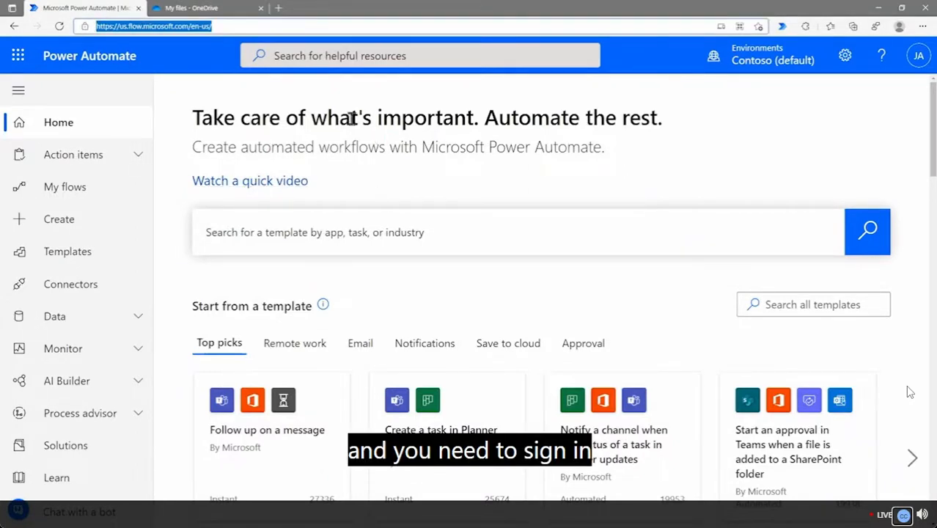
left_click(217, 85)
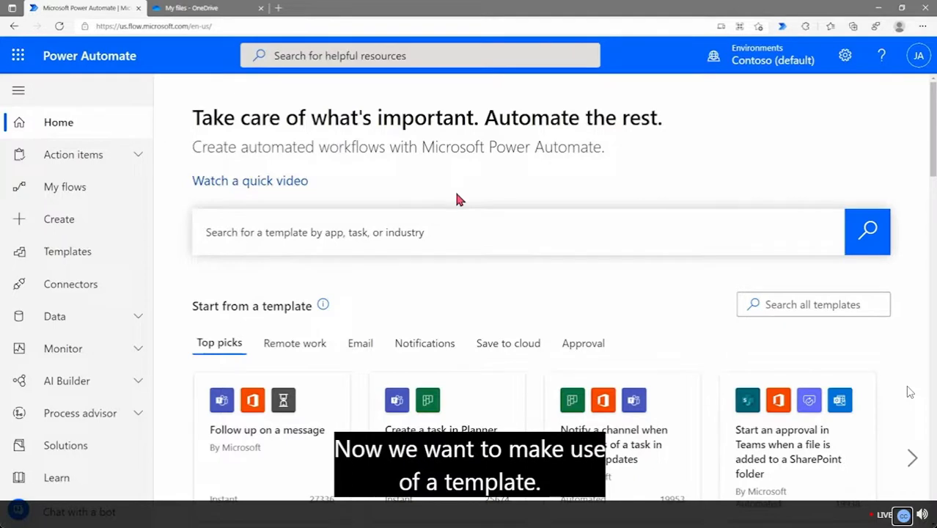
left_click(59, 260)
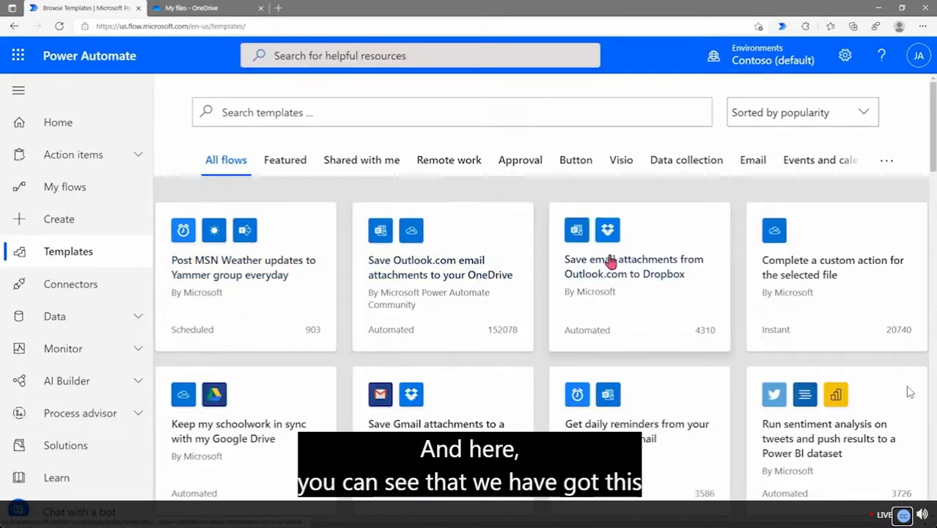
scroll(910, 392, "down", 3)
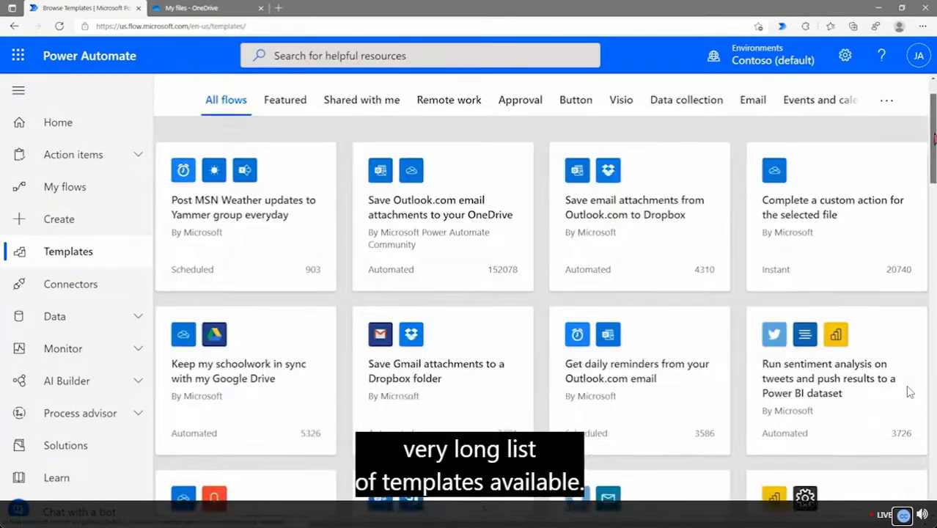
scroll(909, 392, "down", 5)
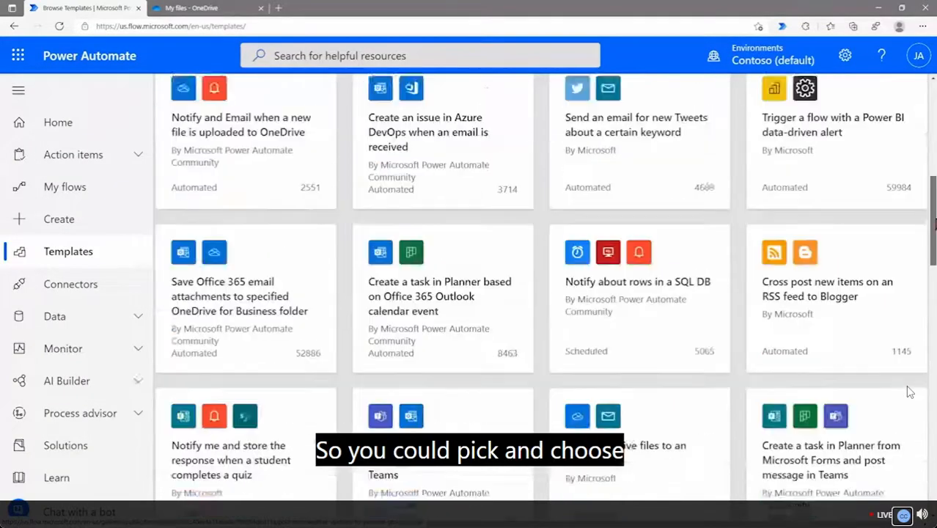
scroll(910, 392, "up", 5)
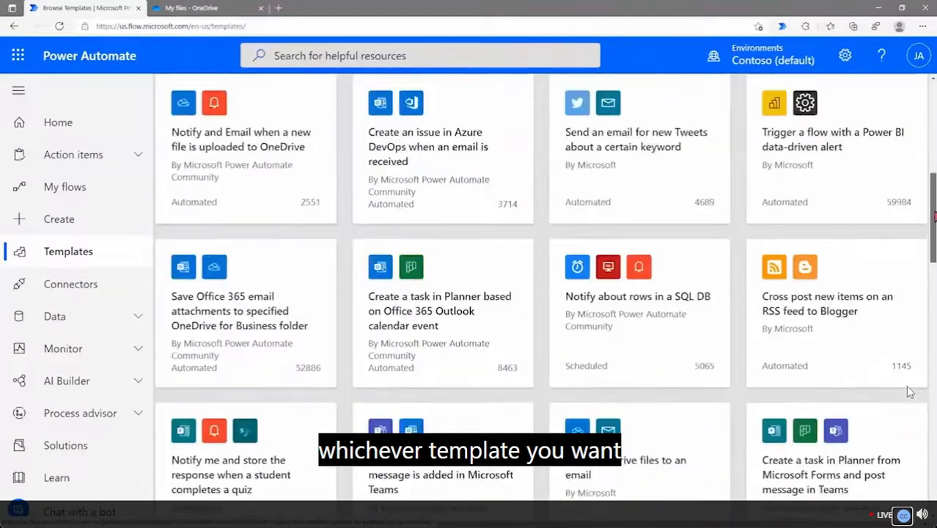
scroll(909, 392, "up", 3)
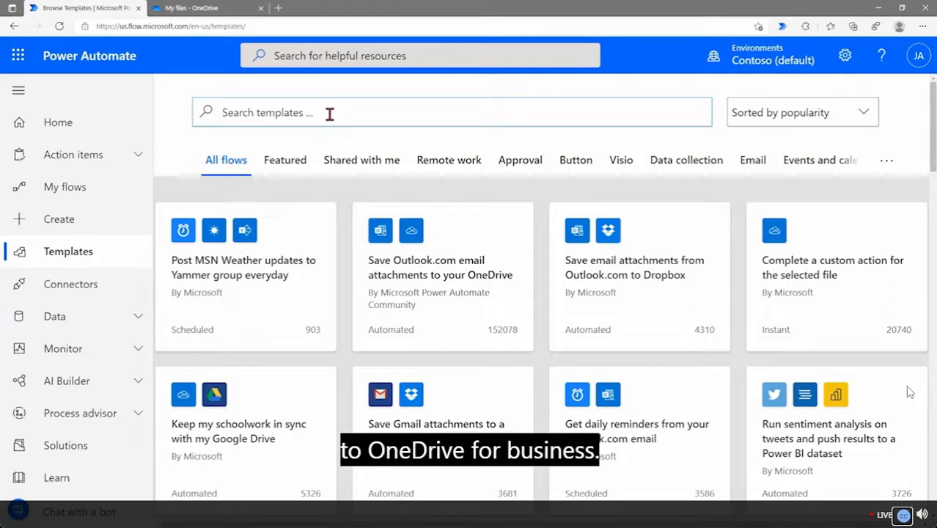
Search templates for 'save office 365 email attachments' and open the OneDrive for Business template
type("save")
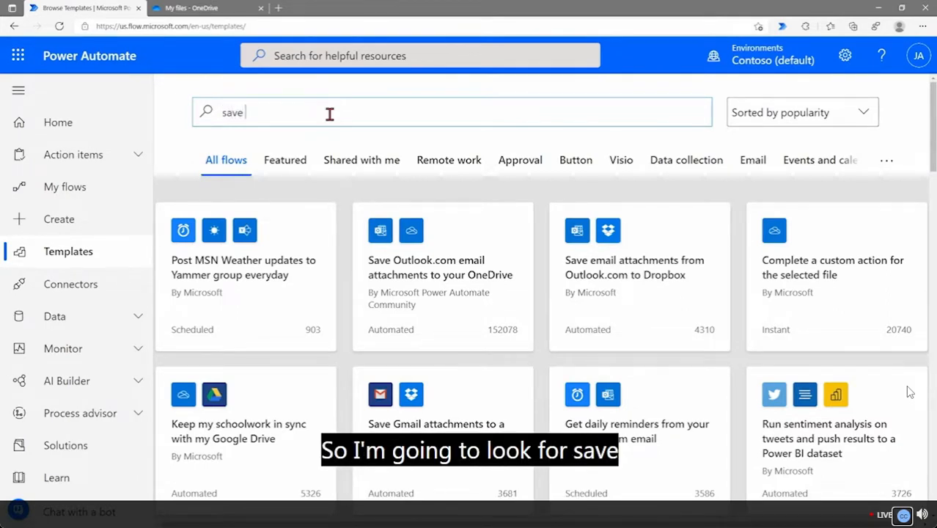
type(" offic")
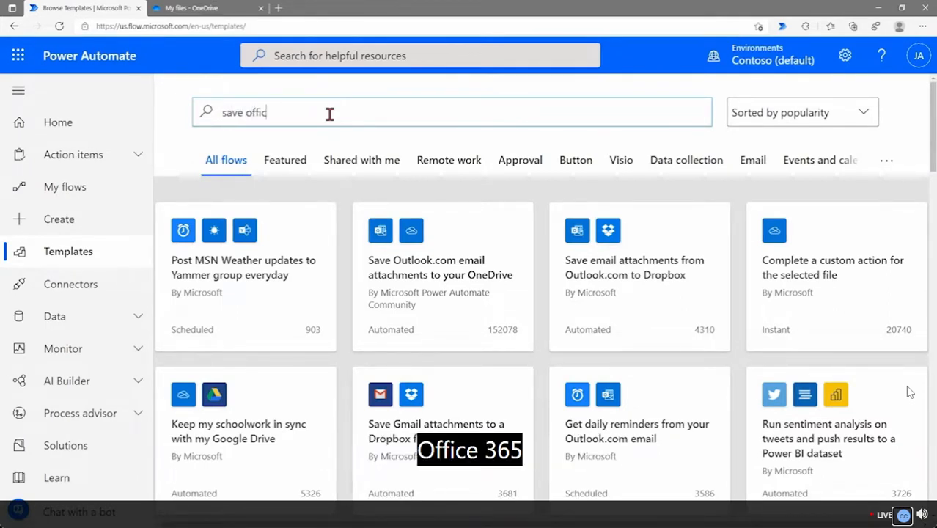
type("e 365 email ")
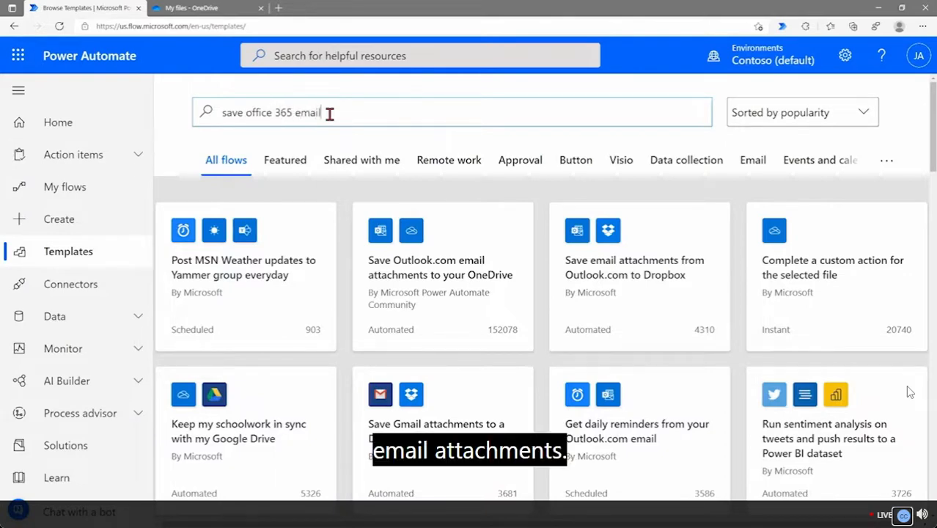
type("attachments")
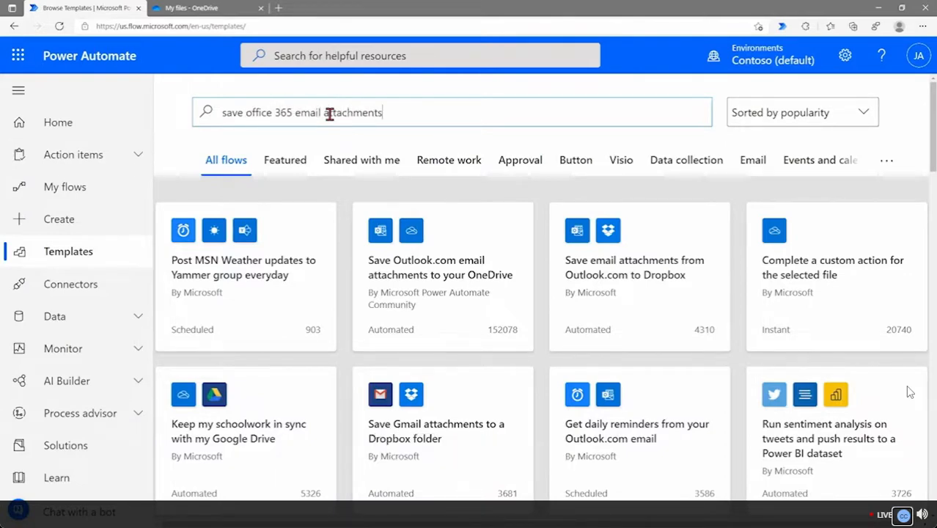
key("Return")
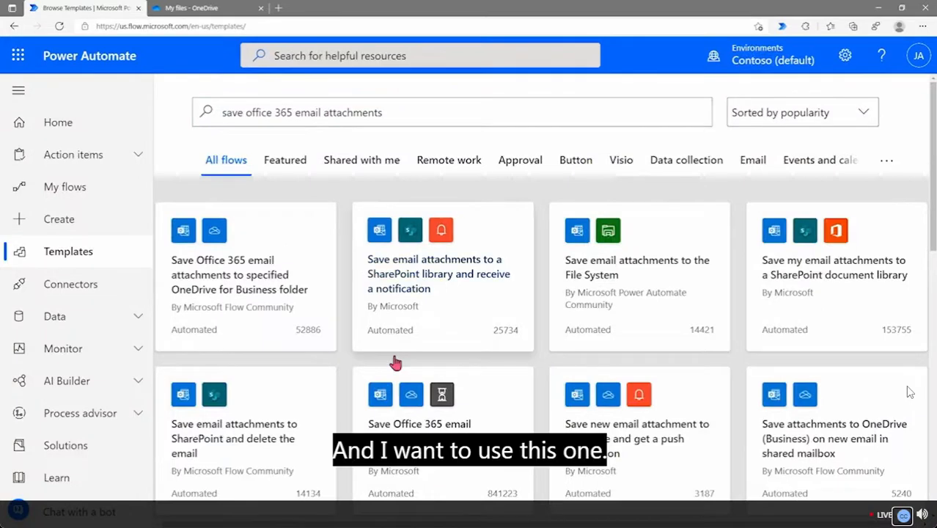
scroll(433, 422, "down", 1)
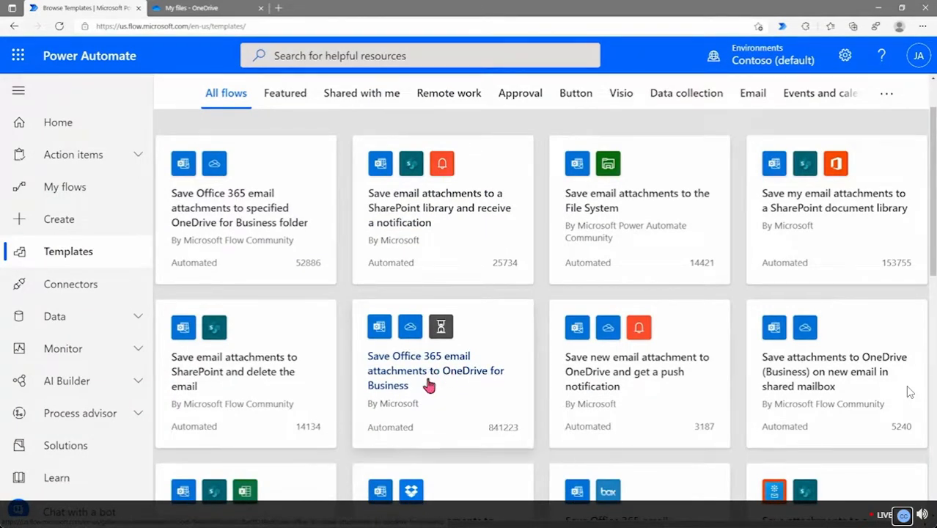
left_click(412, 363)
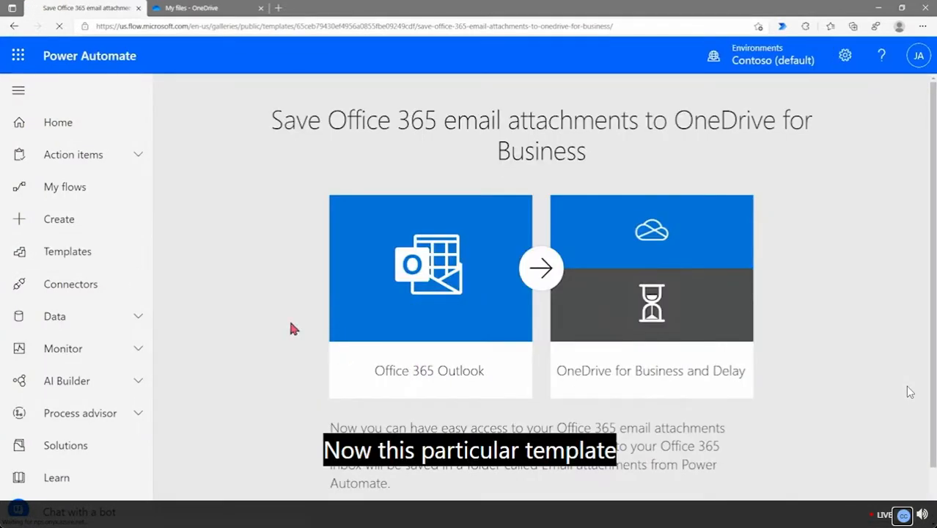
Review the Office 365 Outlook and OneDrive for Business connectors the template uses
scroll(326, 339, "down", 1)
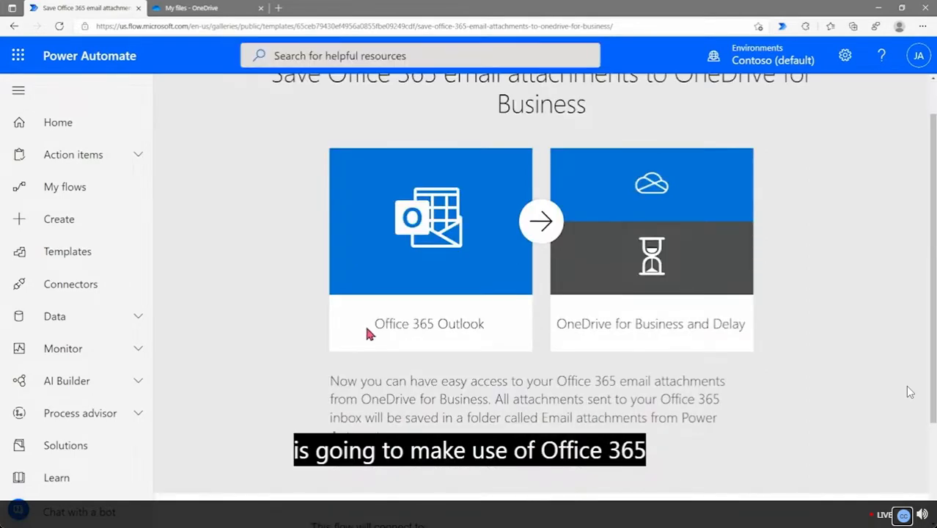
left_click_drag(369, 330, 486, 324)
left_click_drag(556, 324, 756, 330)
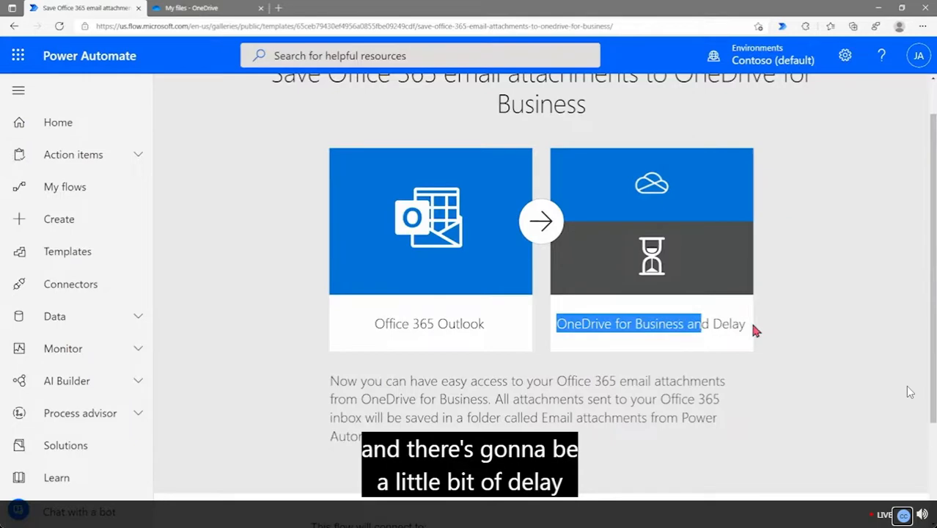
left_click(755, 330)
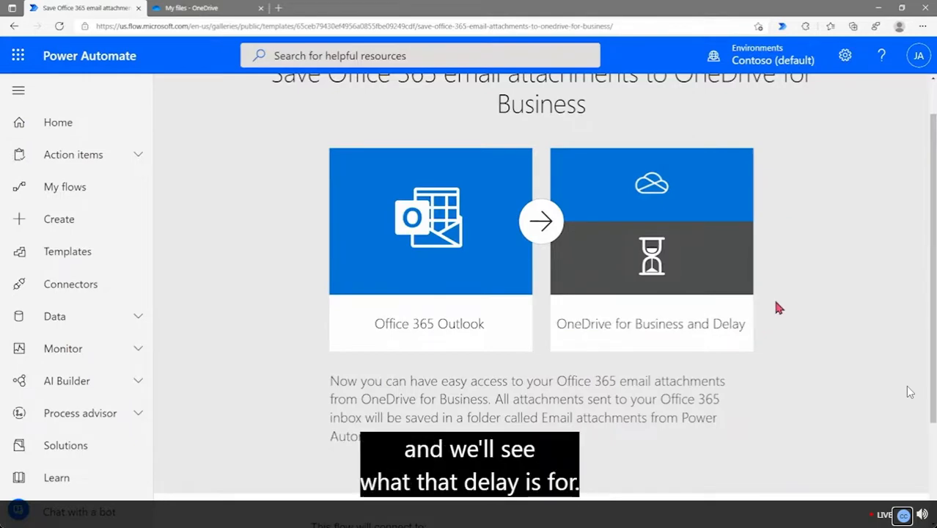
Check the accounts behind both connections, then create the flow from the template
scroll(778, 308, "down", 2)
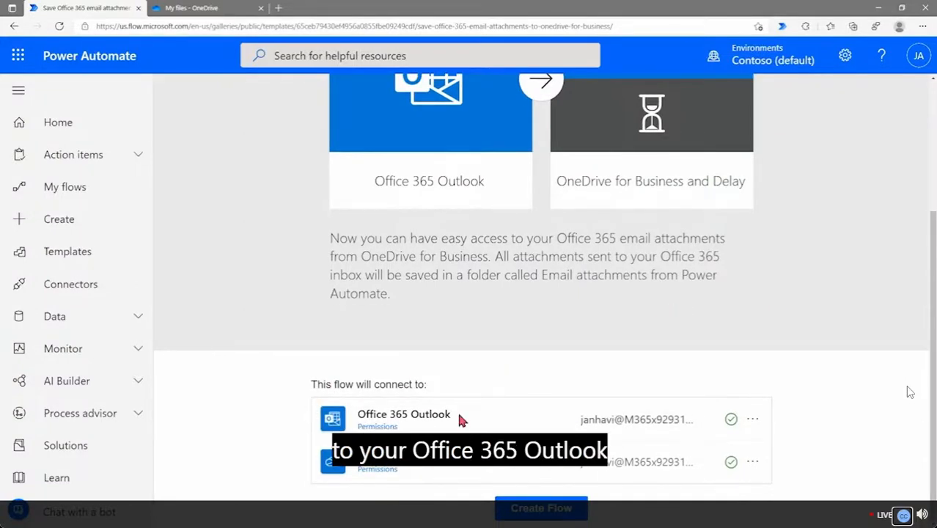
left_click_drag(463, 421, 366, 417)
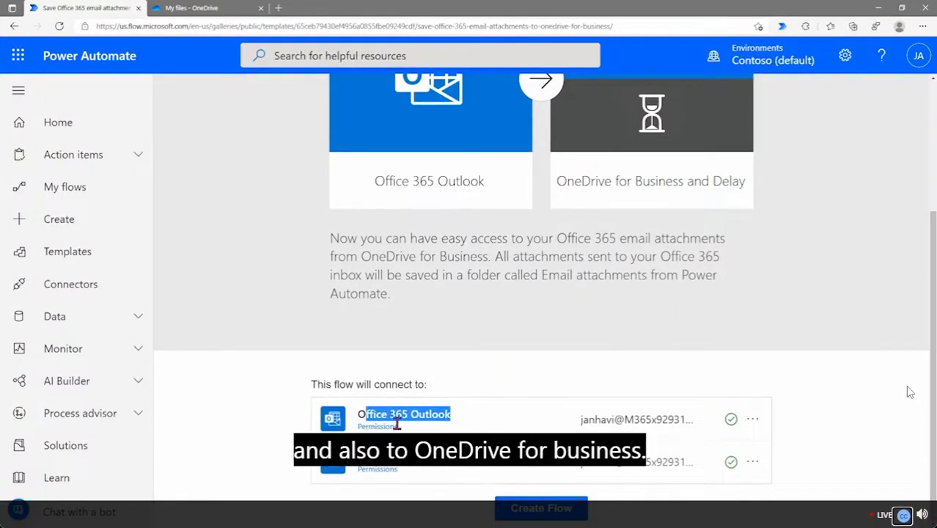
left_click(484, 465)
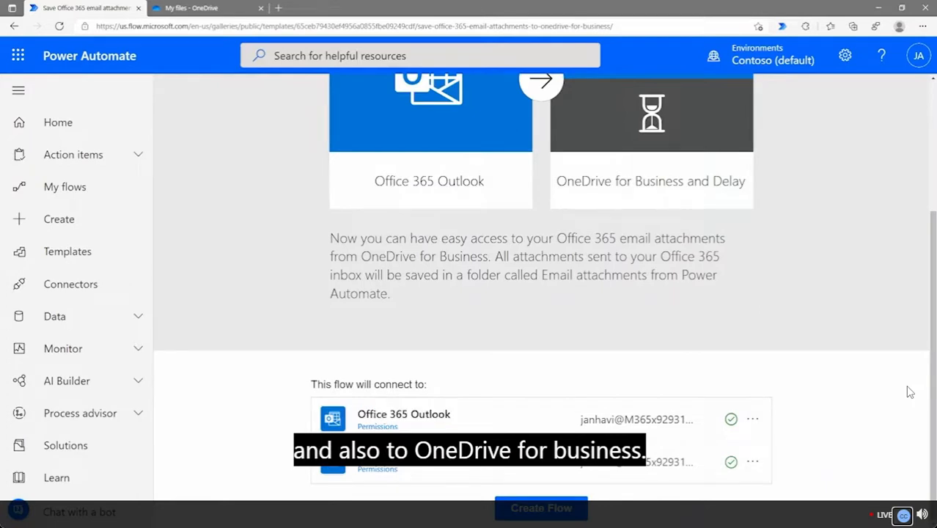
left_click_drag(578, 421, 680, 420)
left_click_drag(583, 464, 658, 462)
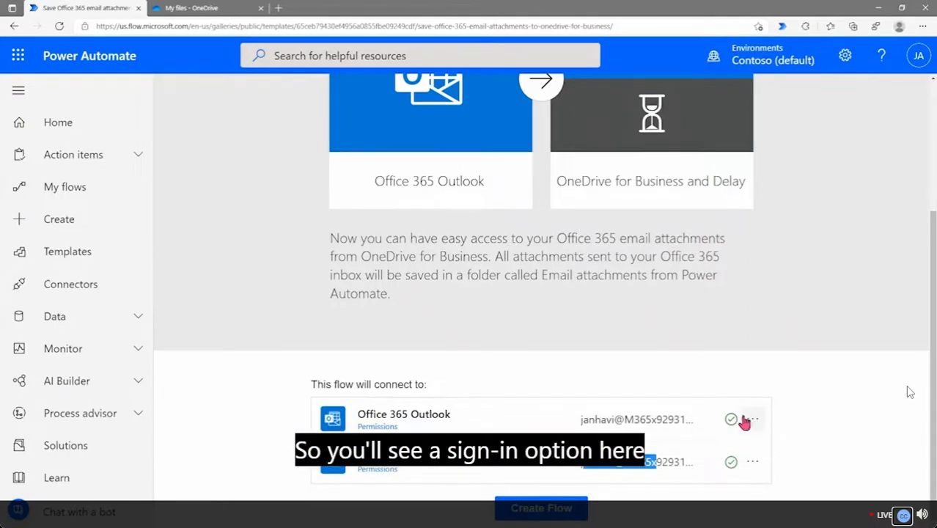
left_click(712, 463)
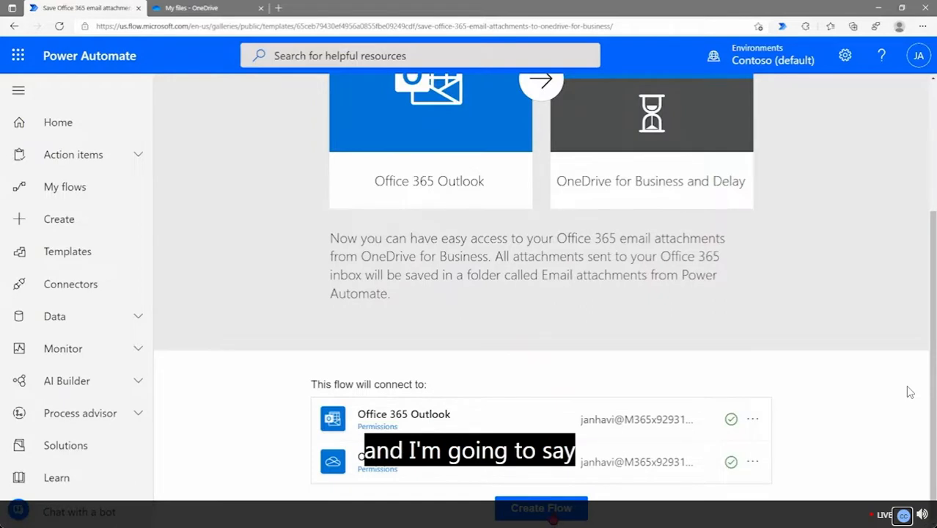
left_click(552, 513)
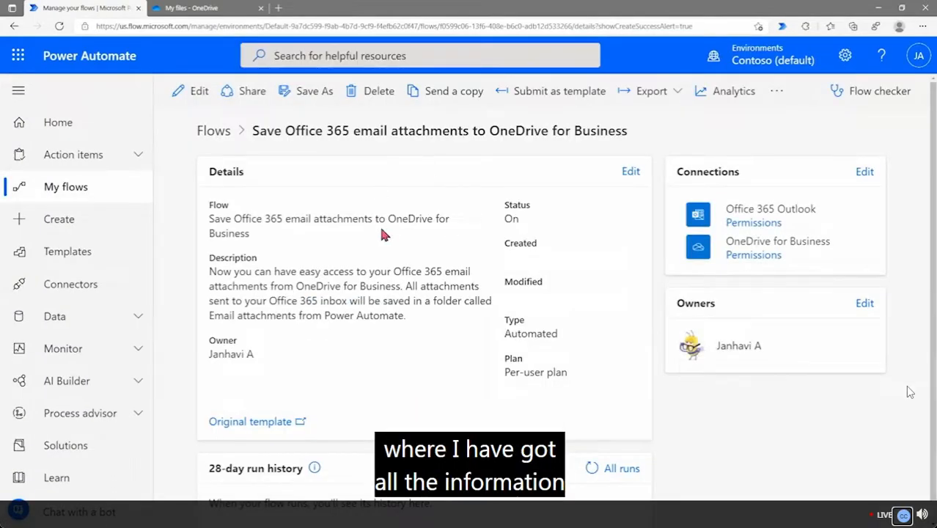
In the editor, set the On new email trigger's advanced To filter to your own address
left_click(188, 93)
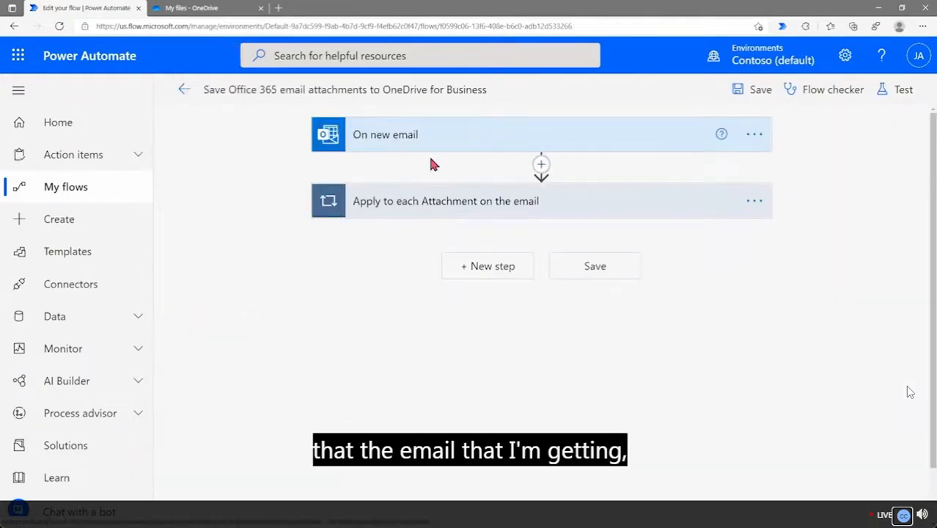
left_click(463, 152)
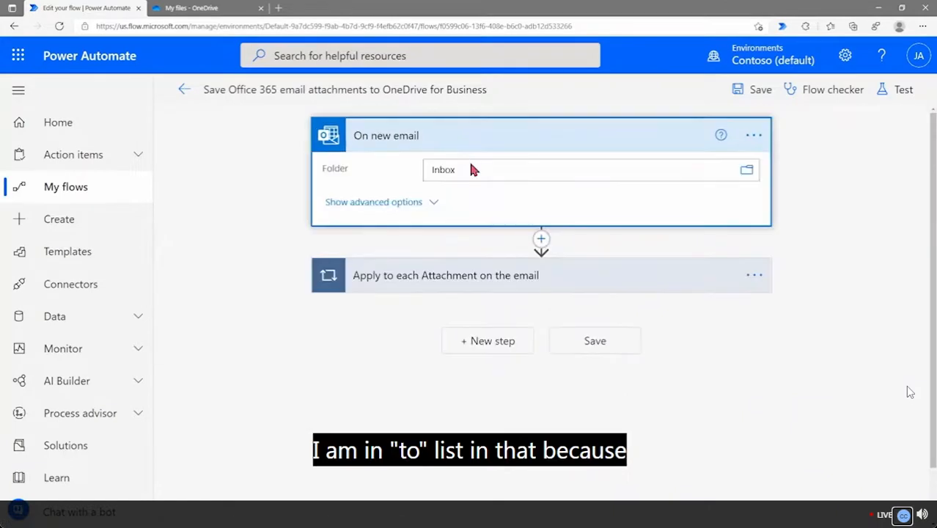
left_click(416, 202)
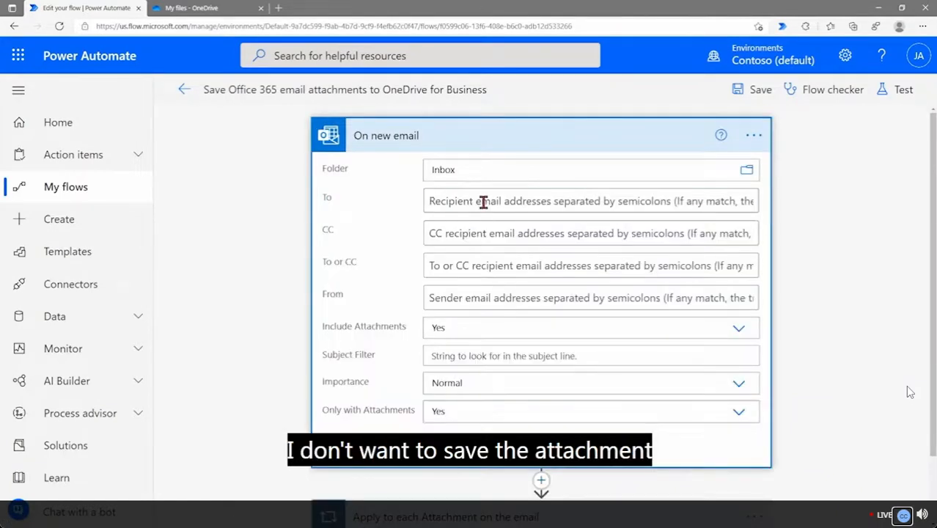
left_click(483, 203)
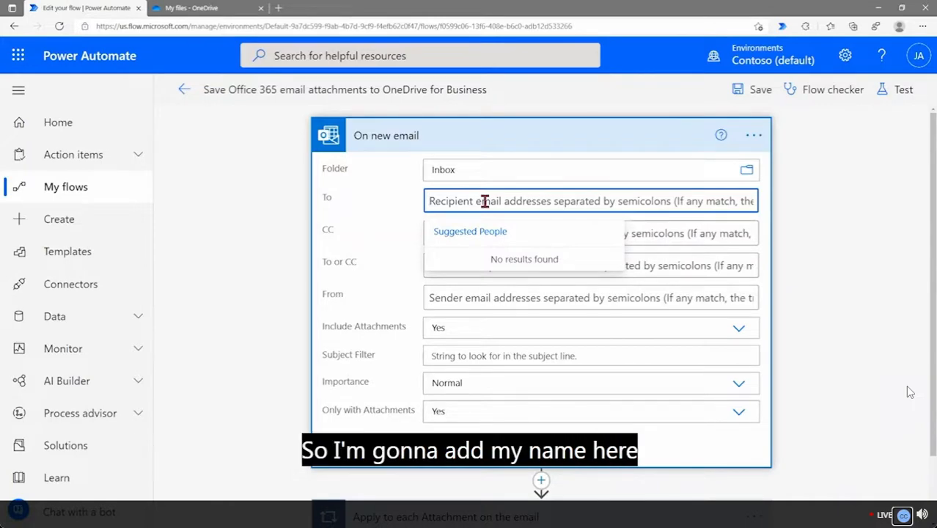
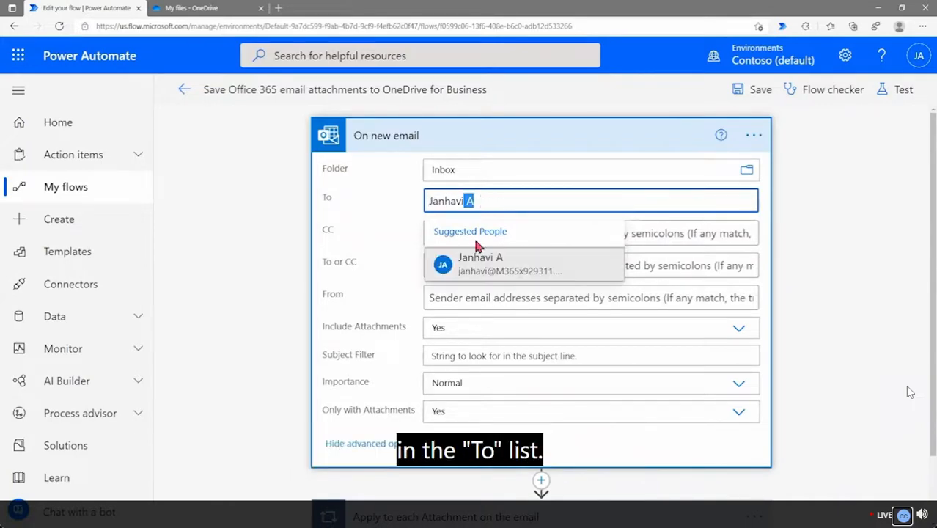
left_click(478, 260)
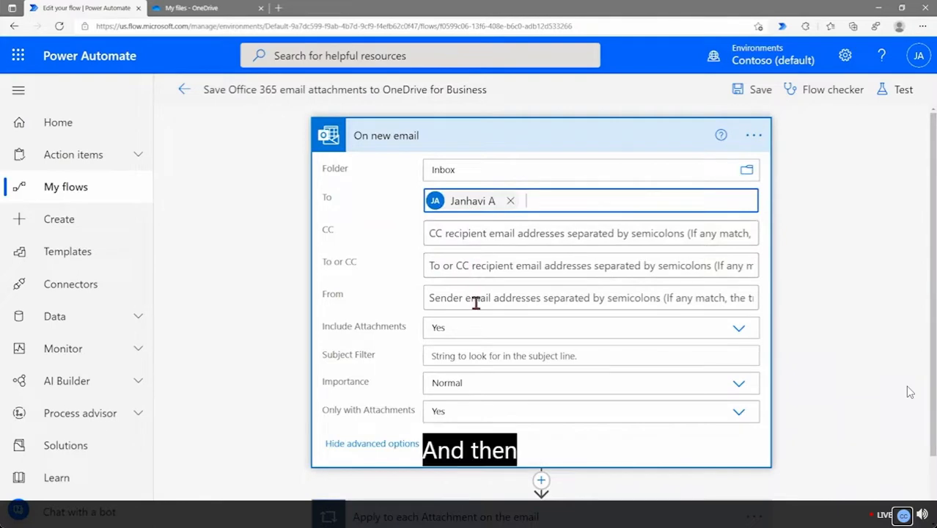
left_click(490, 146)
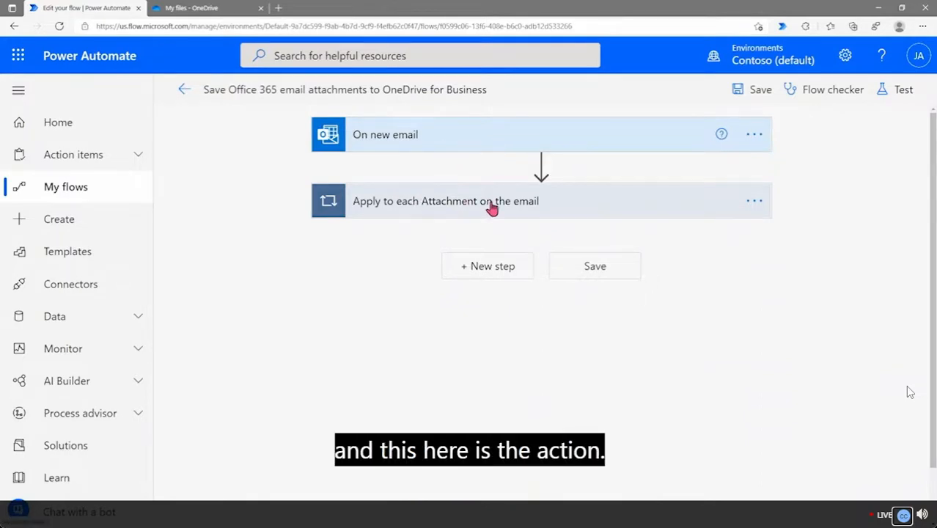
Expand the Apply to each Attachment loop, Create file step and Condition to view both branches
left_click(587, 210)
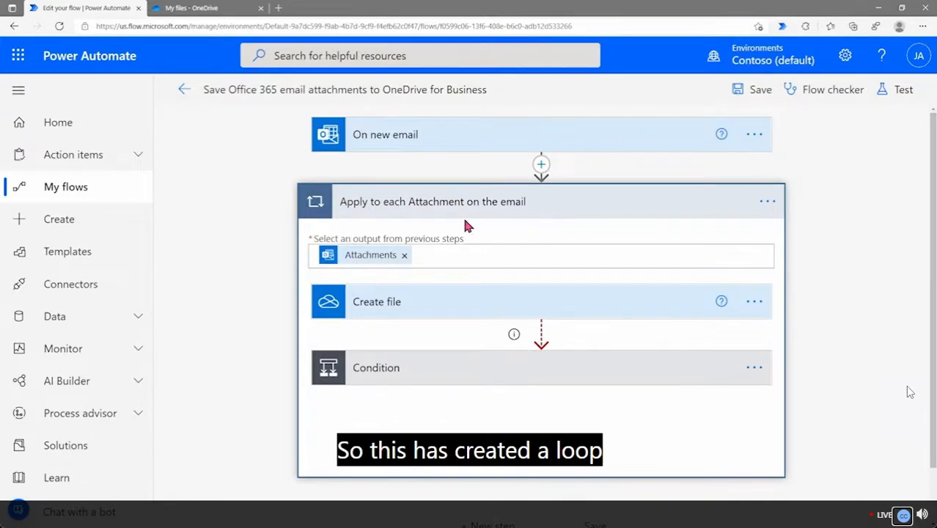
left_click(423, 305)
scroll(424, 308, "down", 2)
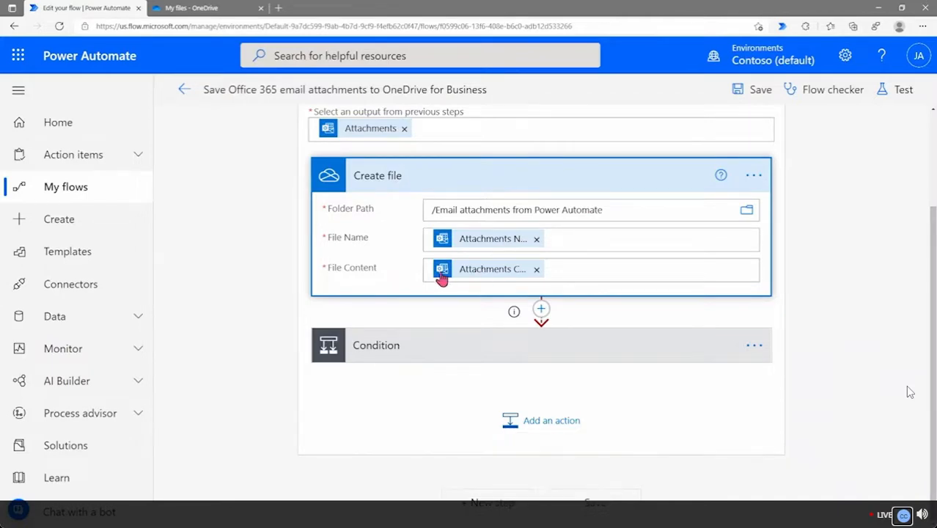
left_click(454, 352)
scroll(286, 346, "down", 3)
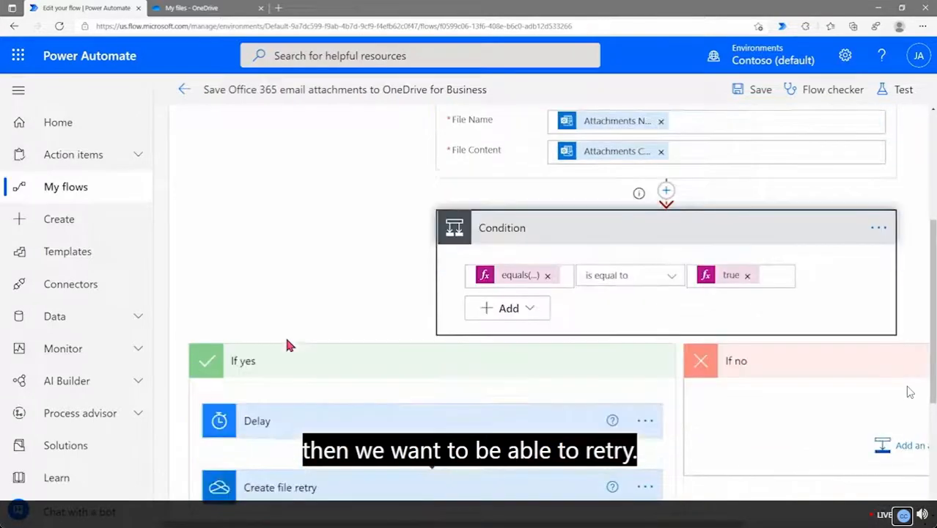
scroll(287, 343, "down", 2)
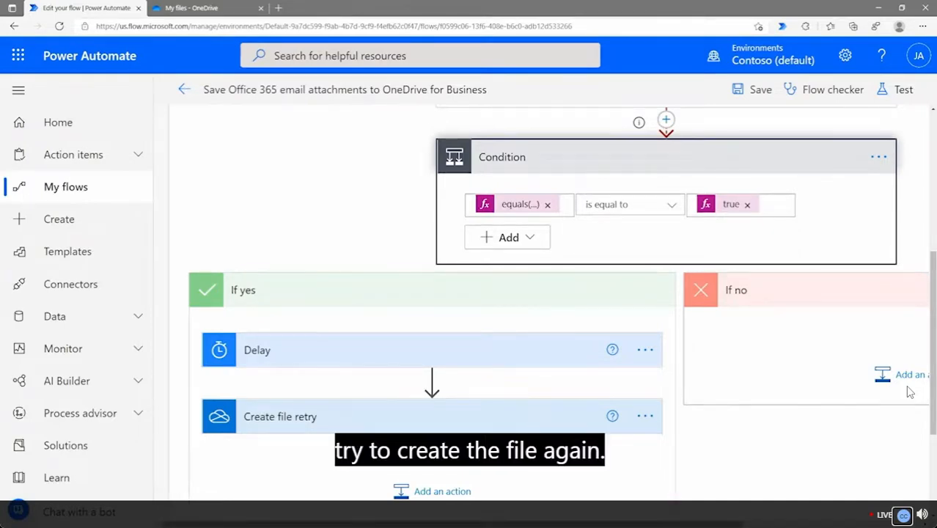
left_click_drag(660, 524, 810, 524)
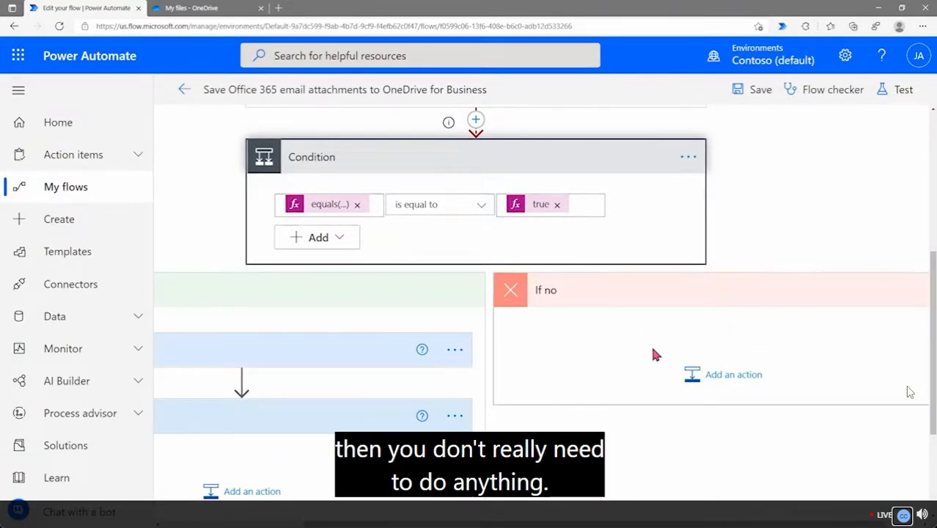
scroll(656, 355, "down", 2)
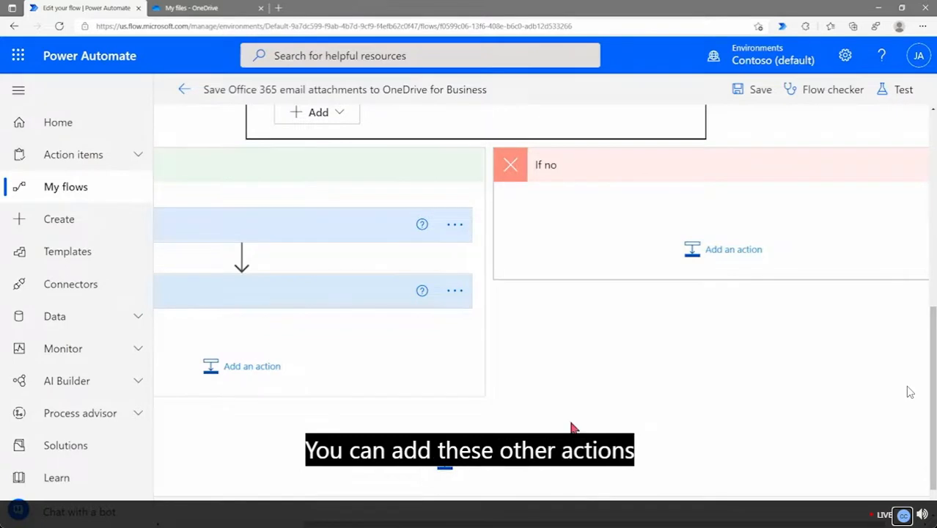
scroll(571, 427, "down", 1)
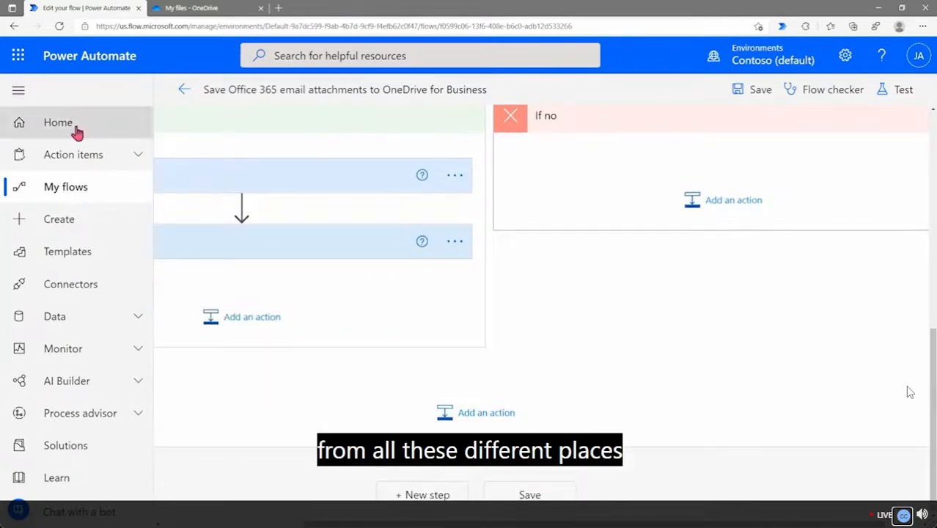
Collapse the navigation pane and save the flow
left_click(18, 90)
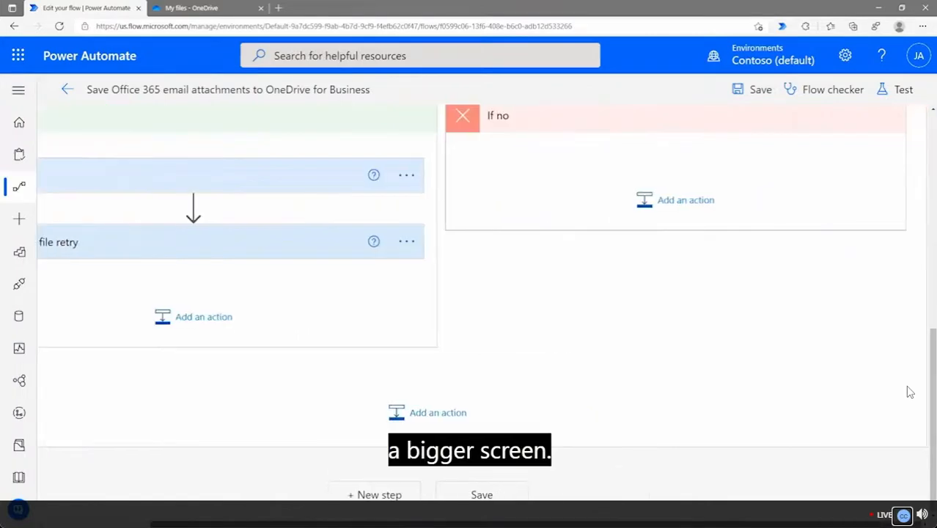
scroll(299, 446, "down", 1)
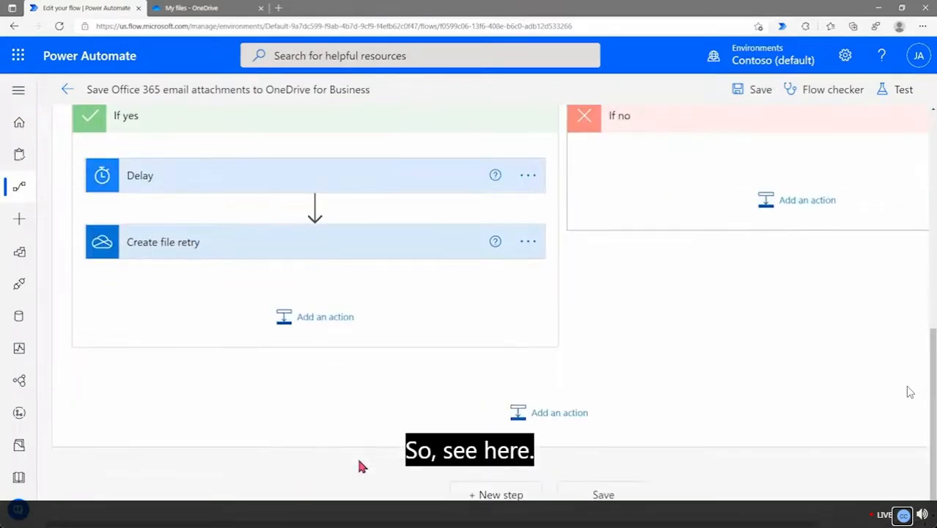
left_click(614, 503)
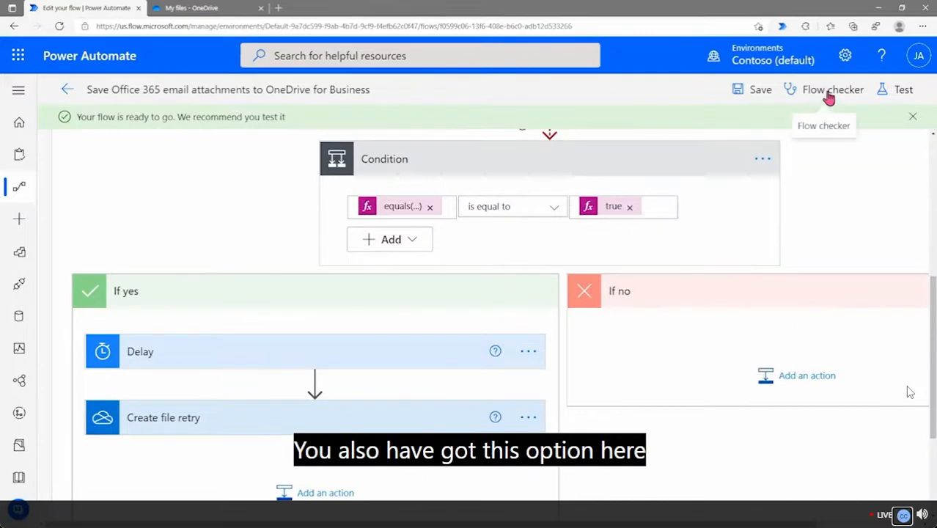
Confirm Flow checker shows no errors or warnings, skip testing, and return to Cloud flows
left_click(828, 99)
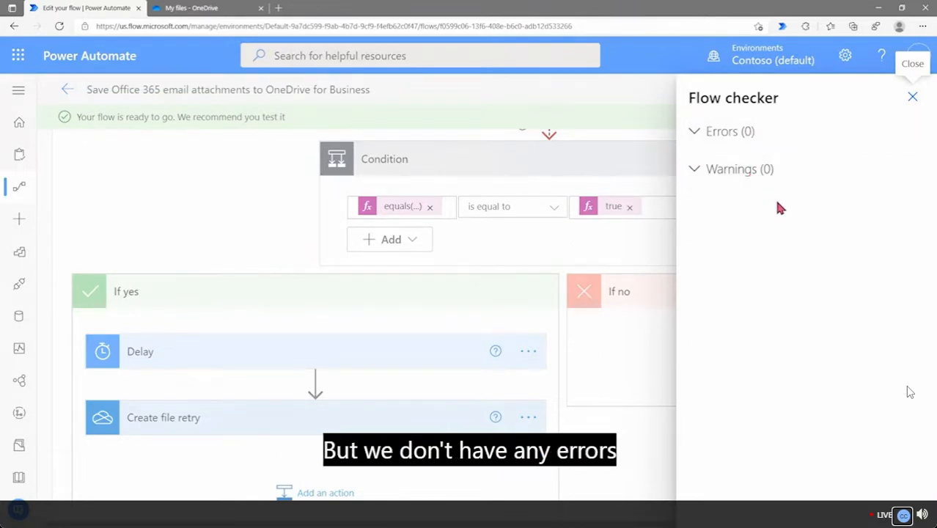
left_click(912, 97)
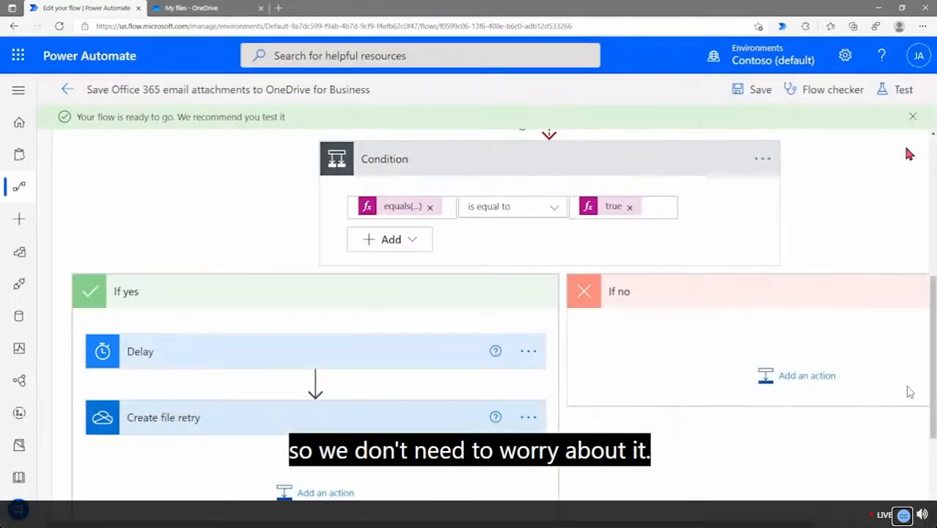
left_click(901, 100)
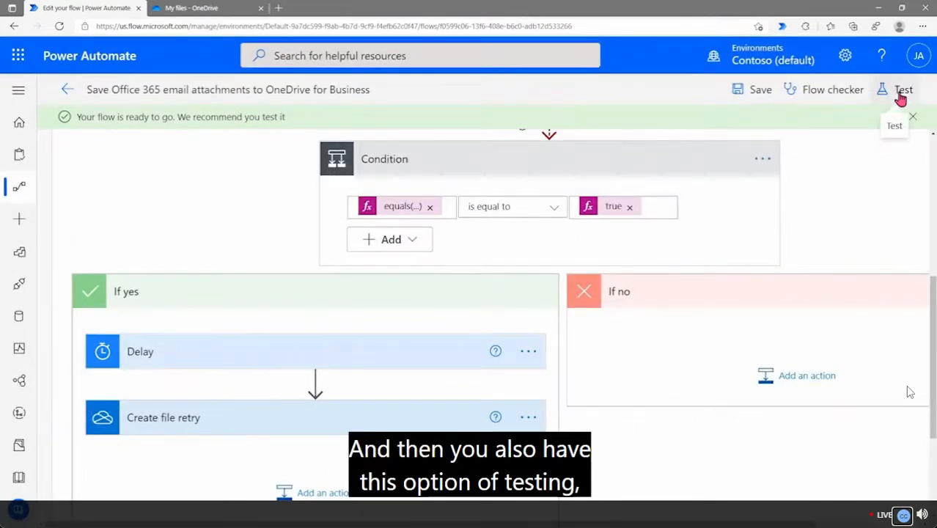
left_click(748, 143)
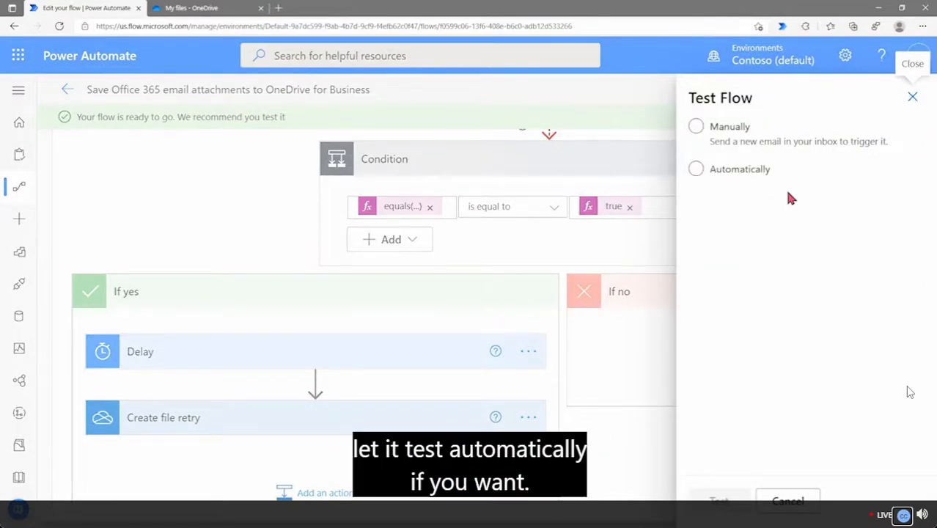
left_click(912, 98)
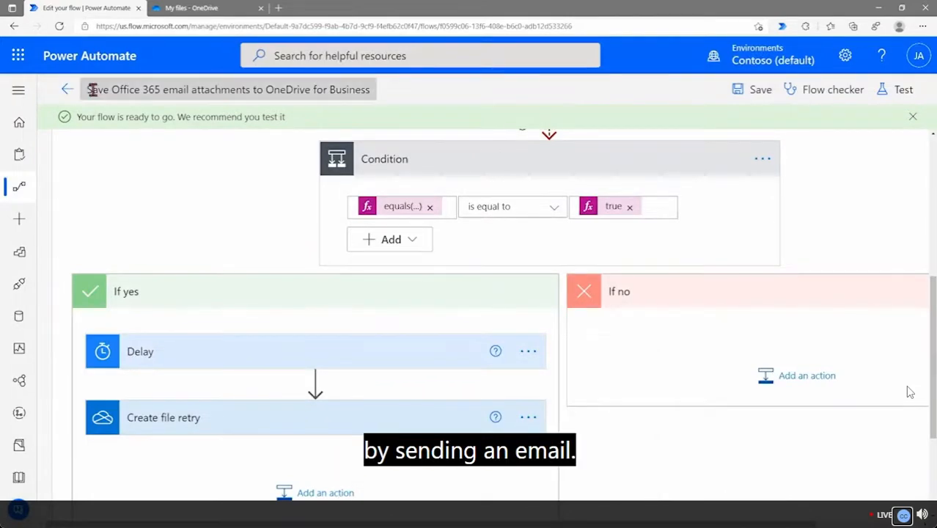
left_click(66, 91)
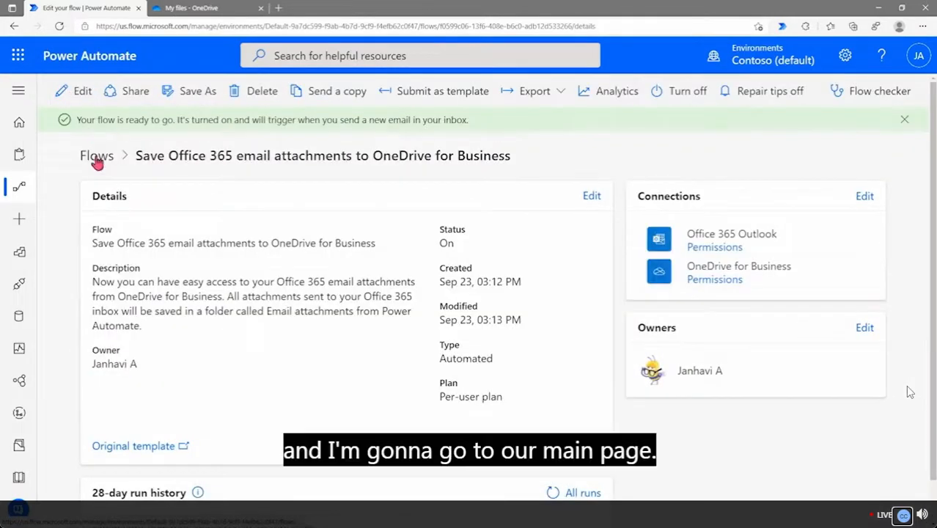
left_click(96, 159)
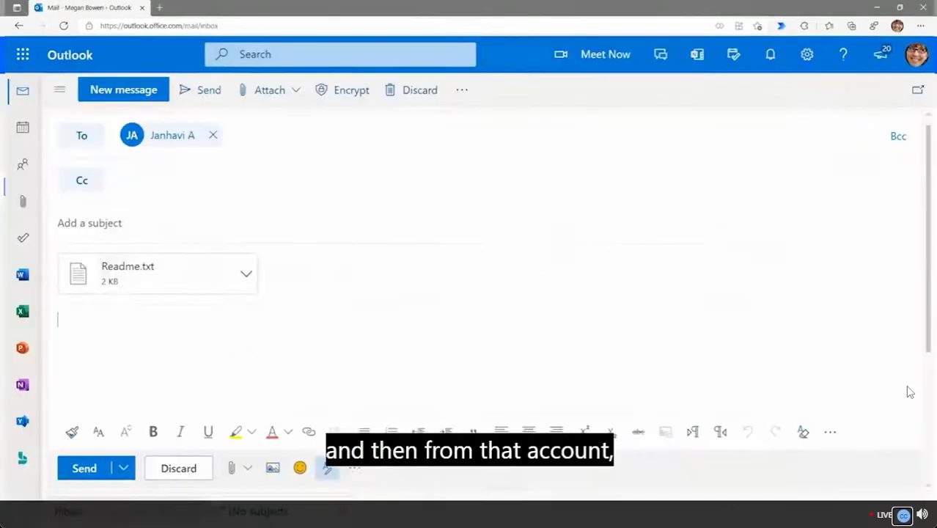
Send the test email with subject 'Flow attachment test' and body 'Testing attachement'
left_click(188, 227)
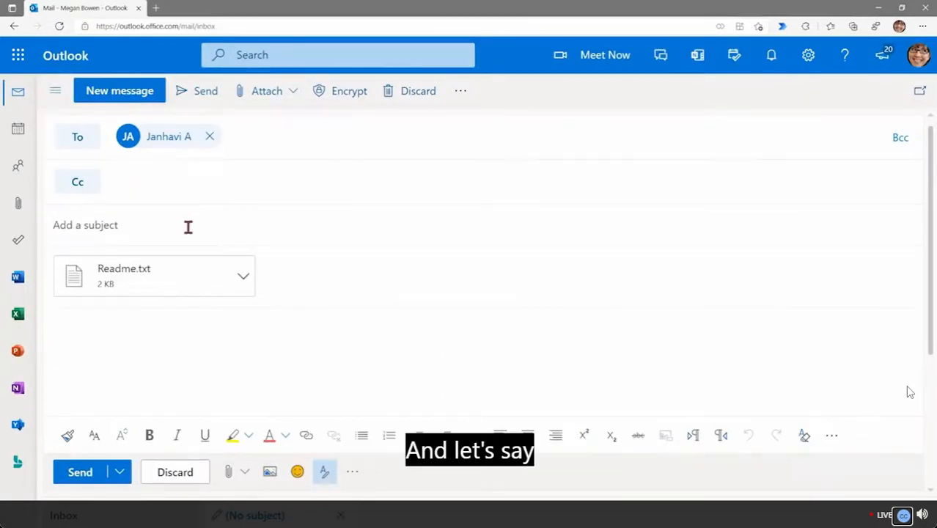
type("Flow attachement test")
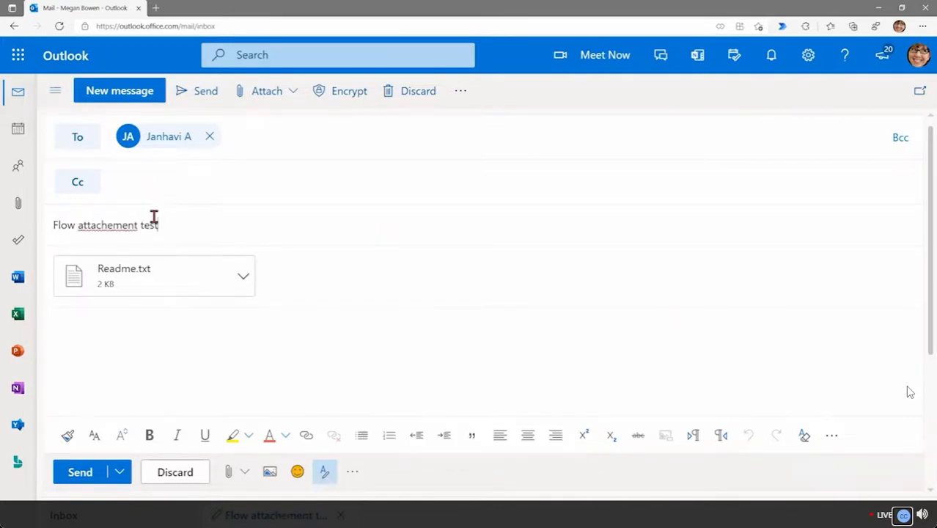
right_click(111, 227)
left_click(140, 233)
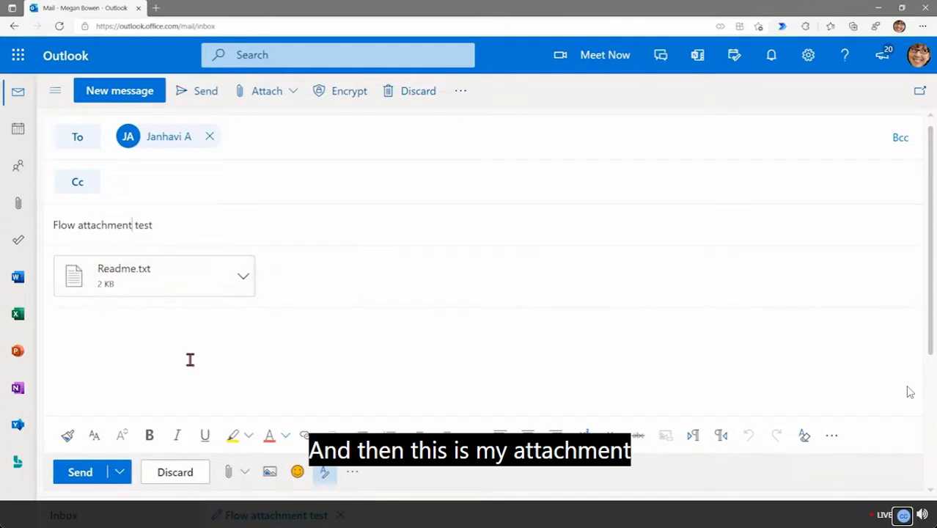
left_click(174, 334)
type("Tes")
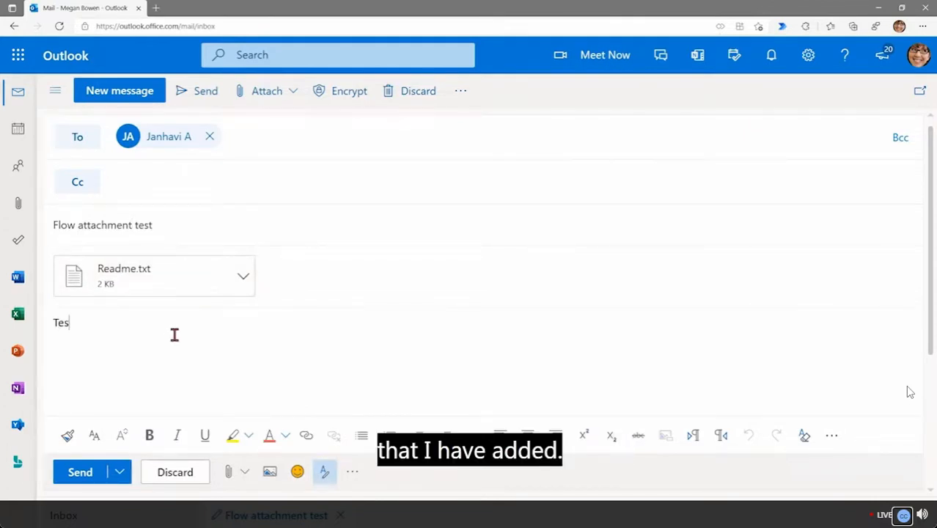
type("ting attachement")
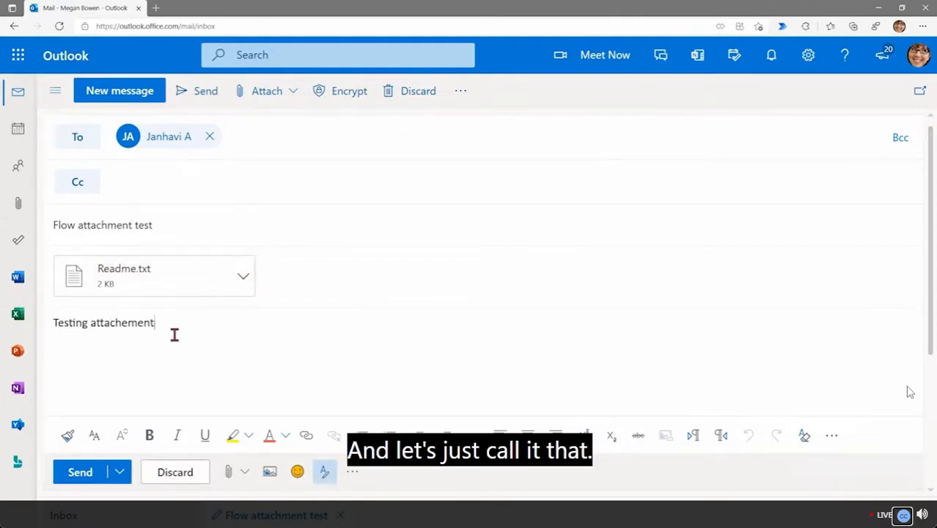
left_click(78, 477)
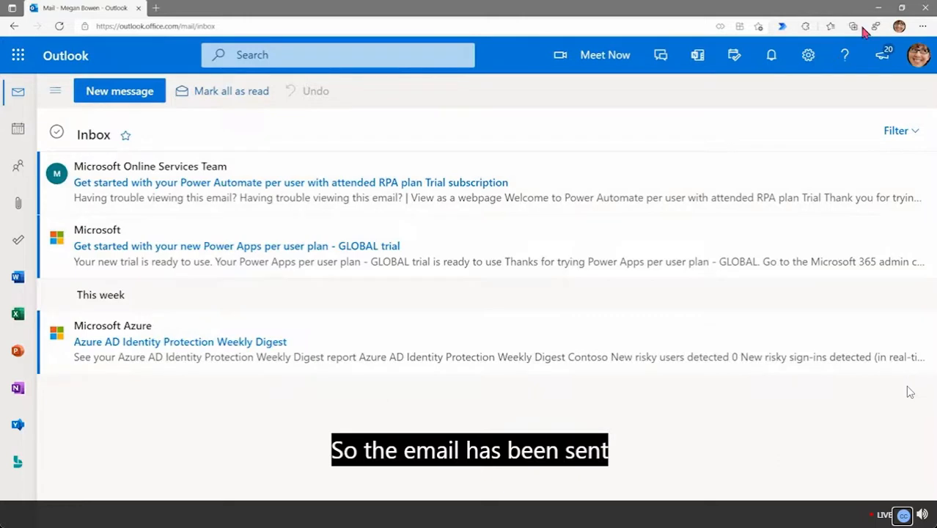
Open the flow's details, refresh its run list, and open the run from 22 seconds ago
left_click(879, 8)
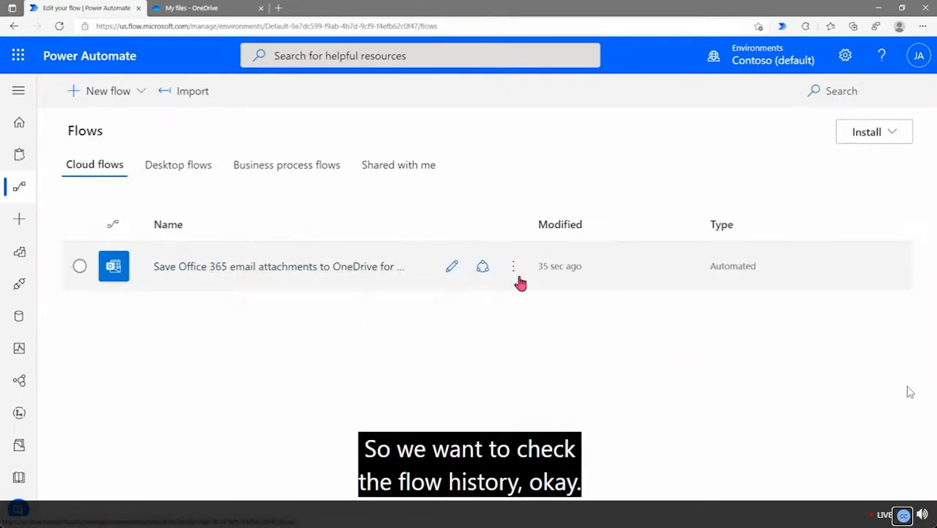
left_click(324, 273)
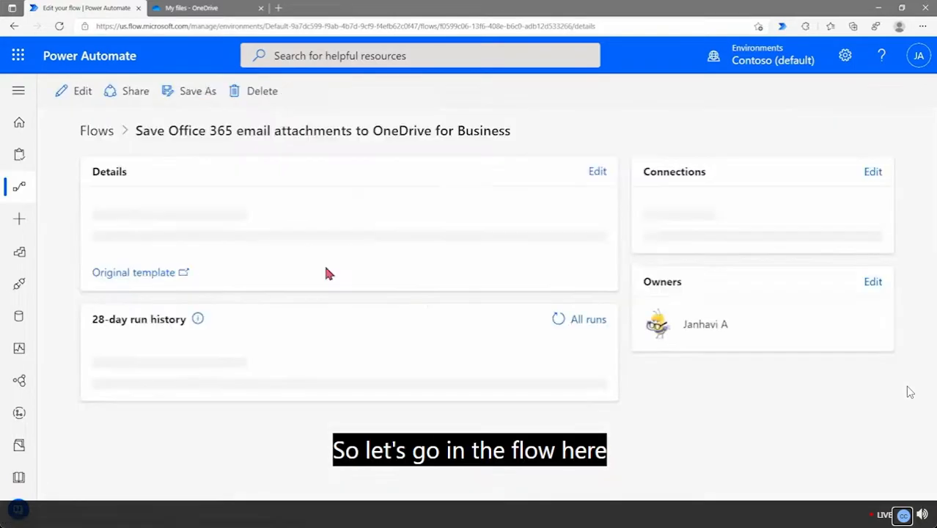
scroll(327, 269, "down", 1)
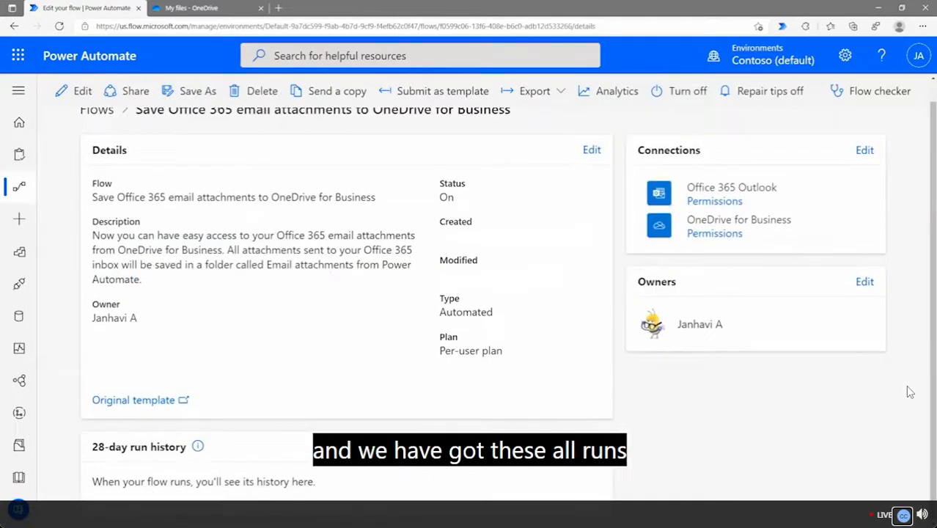
left_click(585, 446)
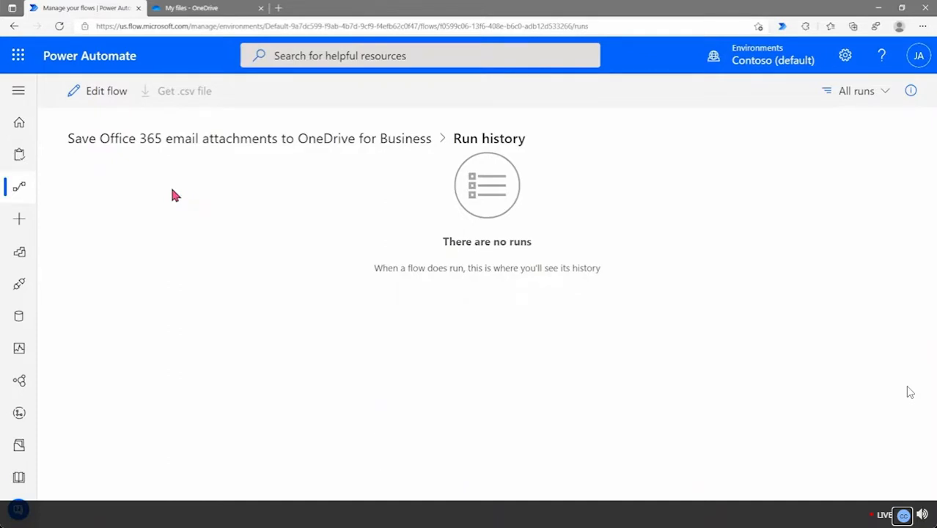
left_click(154, 152)
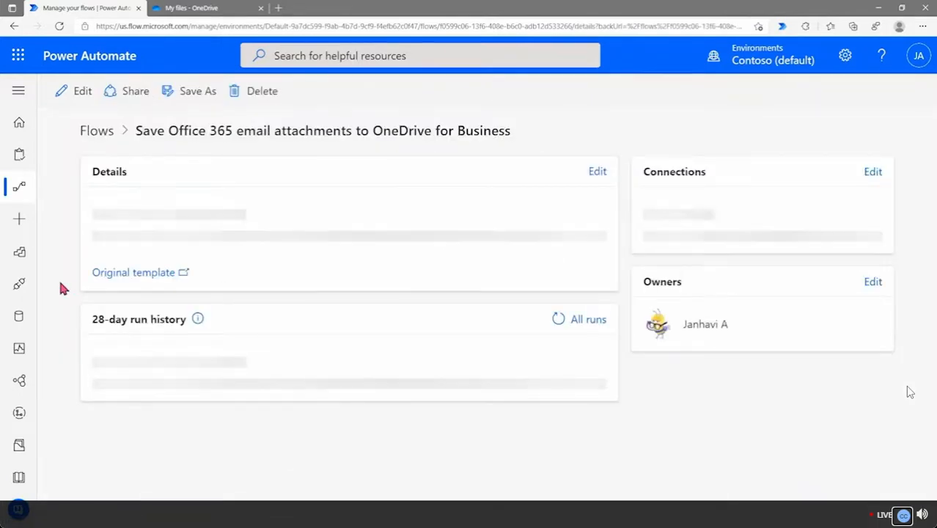
scroll(62, 288, "down", 1)
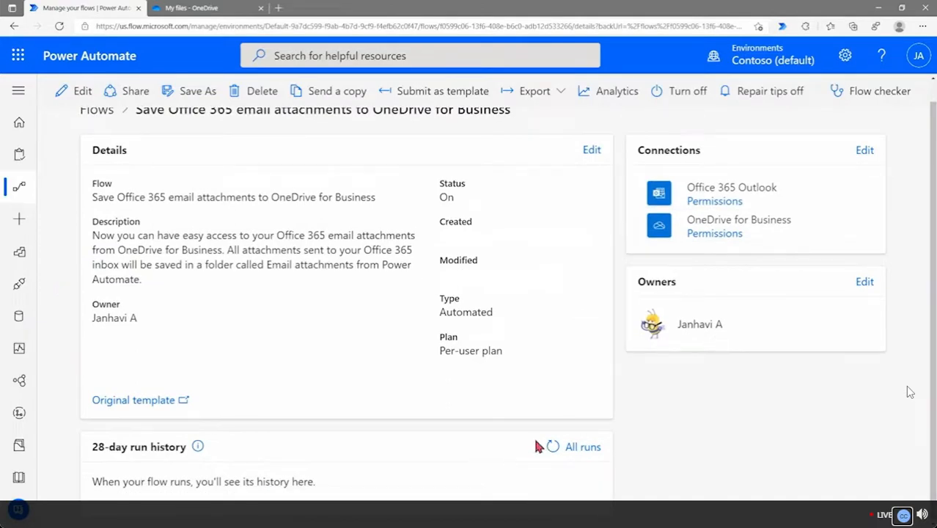
left_click(552, 447)
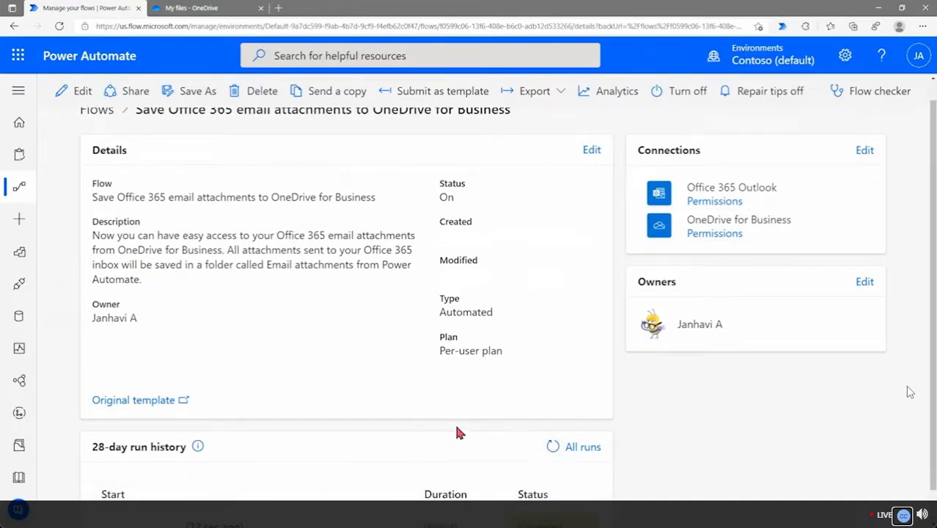
scroll(457, 433, "down", 1)
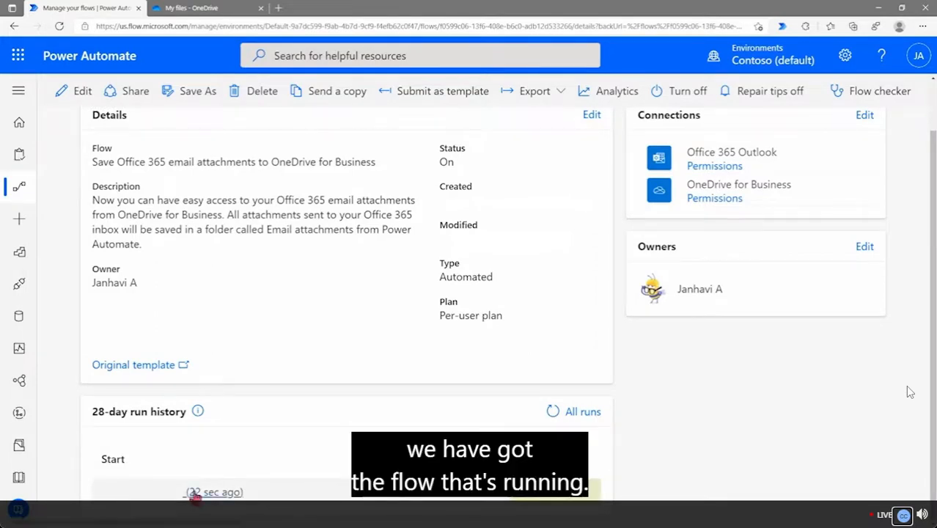
left_click(197, 496)
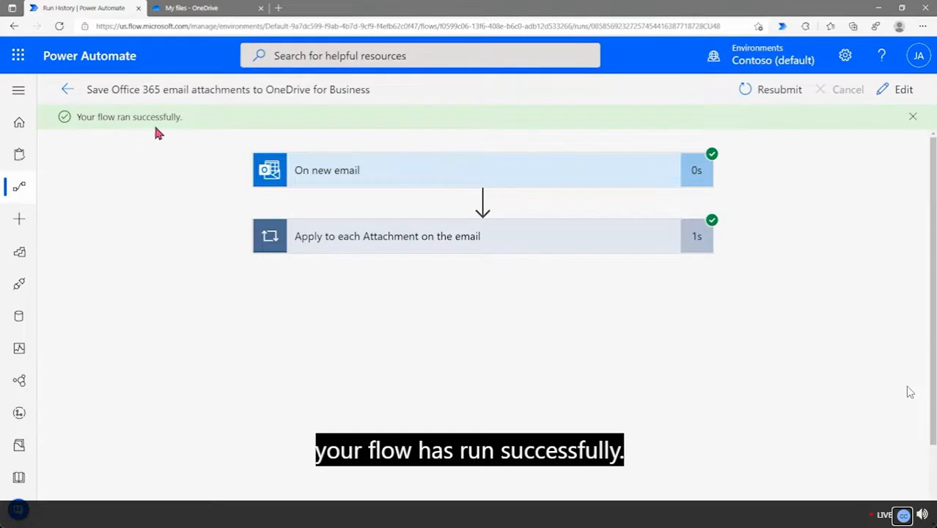
Expand the attachment loop and read Create file's inputs and outputs for Readme.txt (size 1627)
left_click(382, 188)
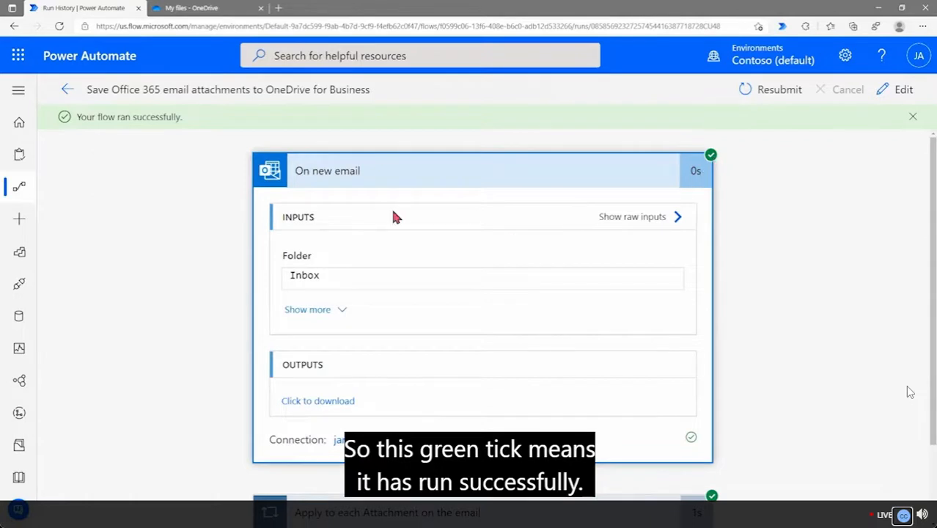
scroll(372, 371, "down", 2)
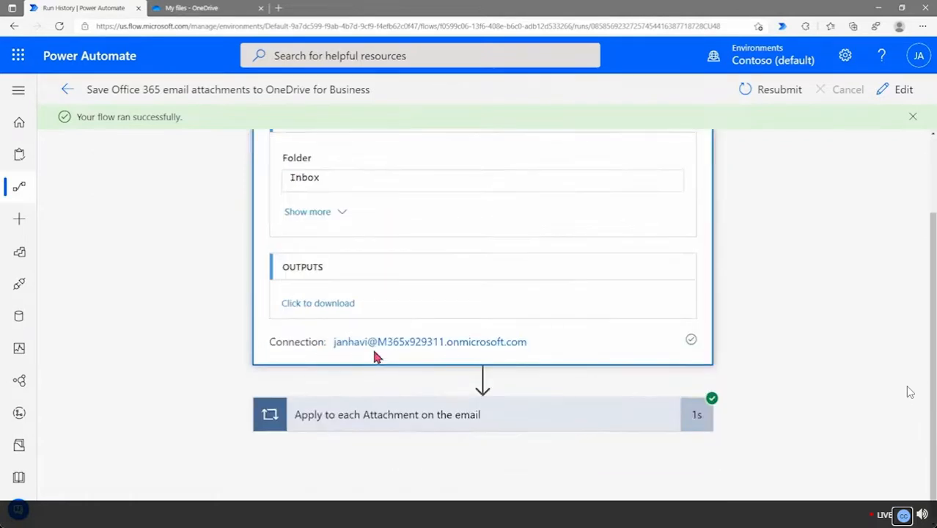
left_click(373, 423)
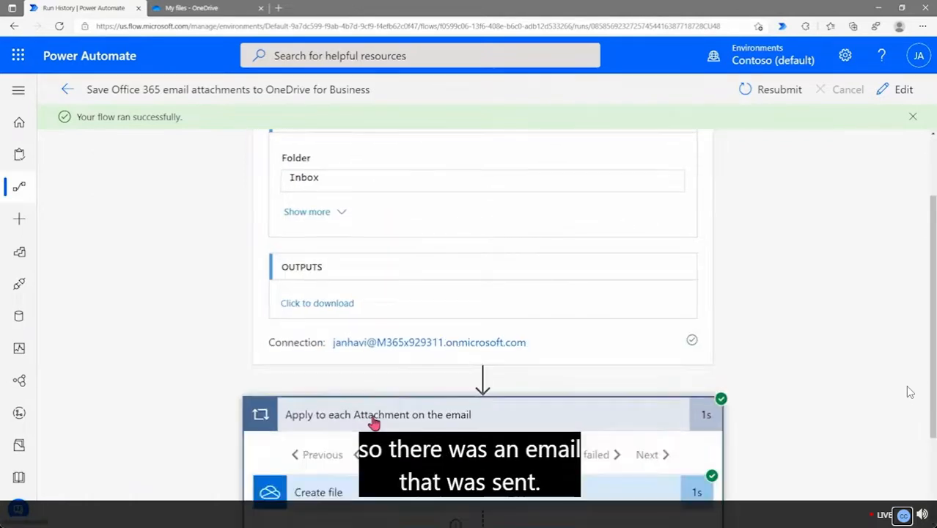
scroll(330, 403, "down", 3)
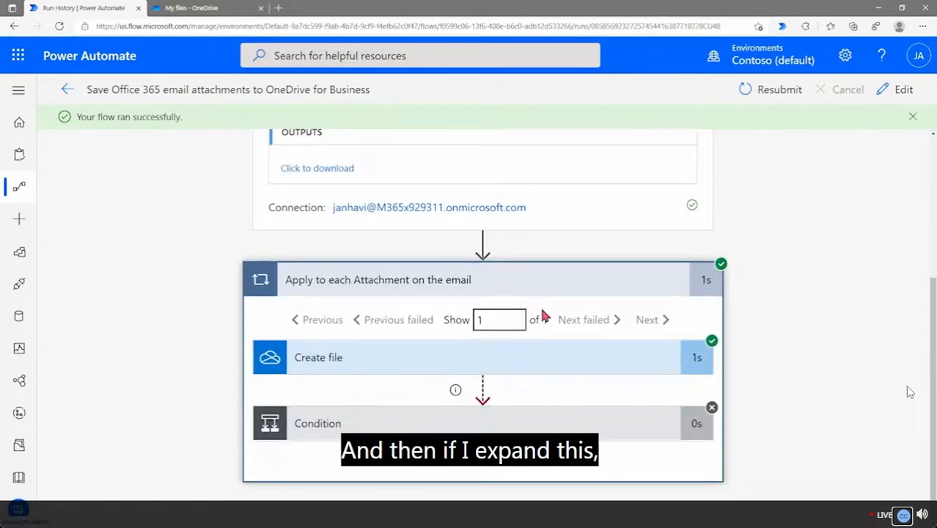
left_click(424, 368)
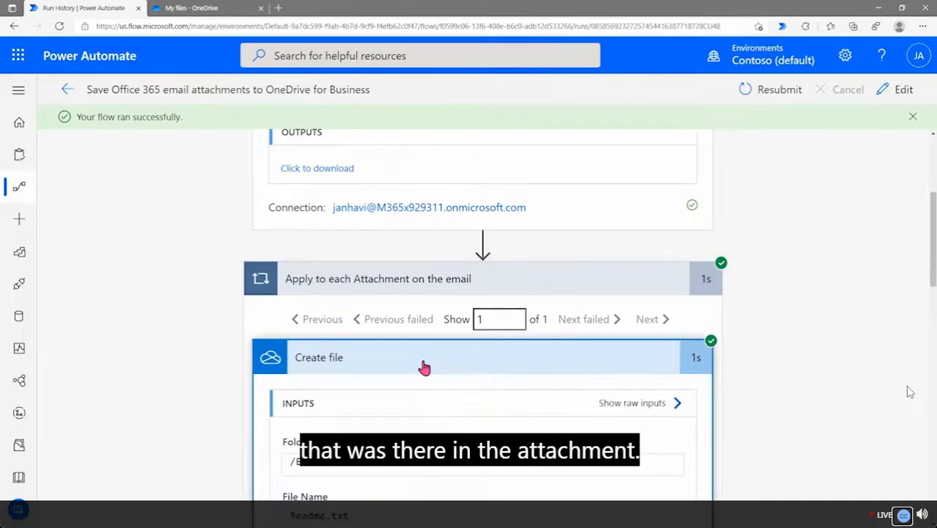
scroll(422, 367, "down", 1)
scroll(373, 321, "down", 3)
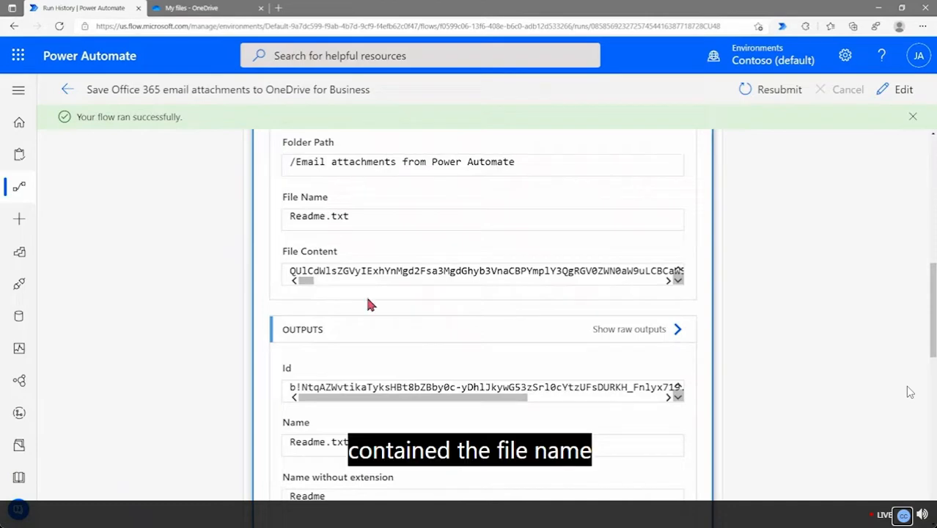
scroll(380, 345, "down", 3)
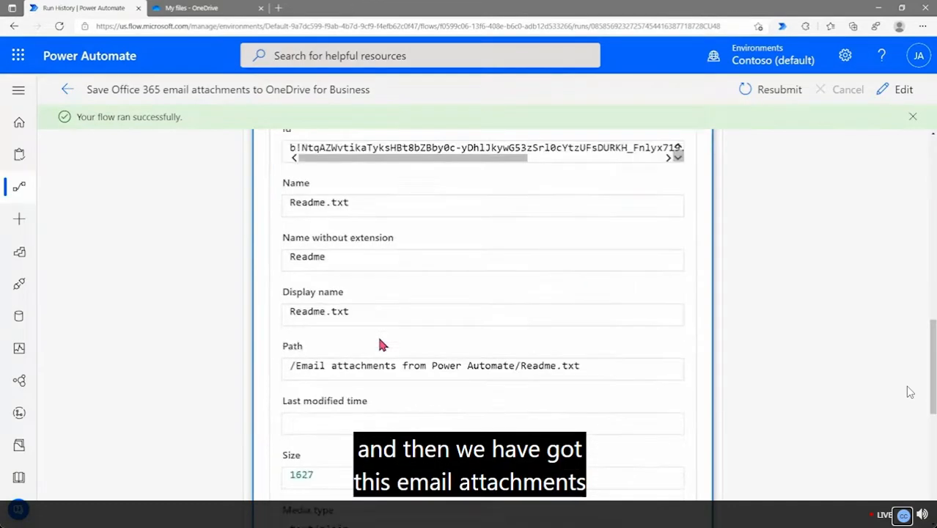
scroll(358, 280, "down", 5)
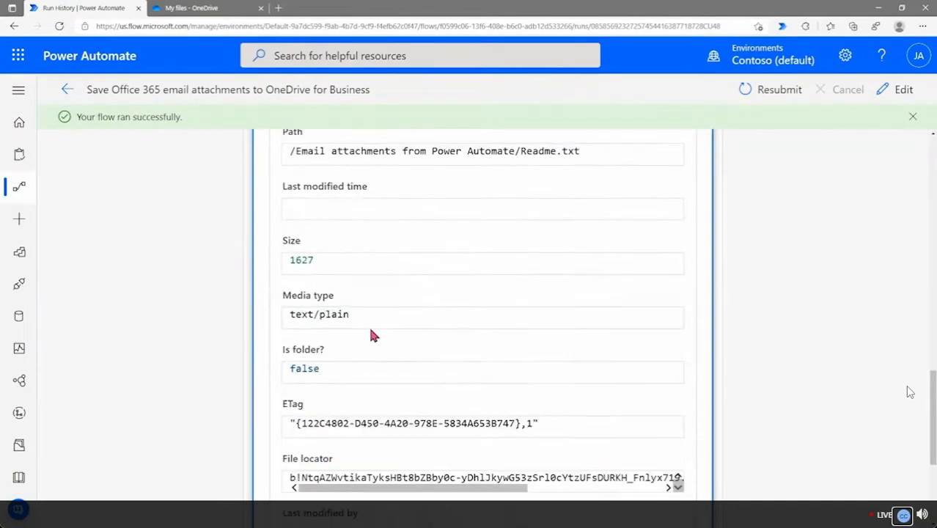
scroll(370, 329, "down", 1)
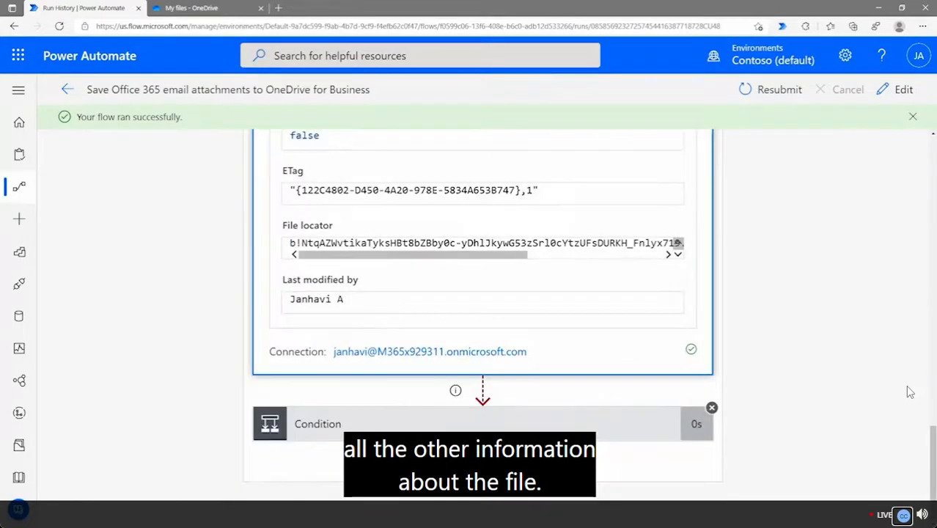
Inspect why the retry Condition was skipped, then collapse the Create file and Condition details
left_click(379, 437)
scroll(384, 379, "down", 3)
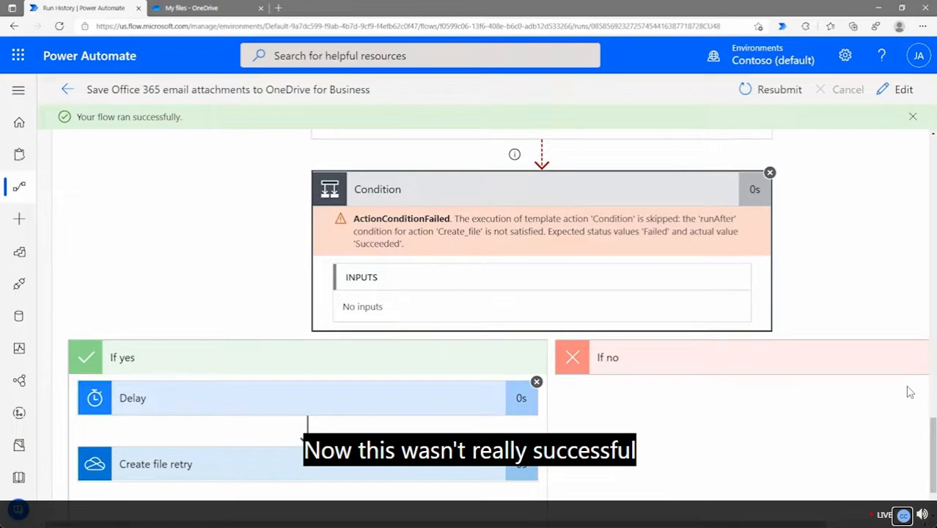
scroll(541, 315, "right", 2)
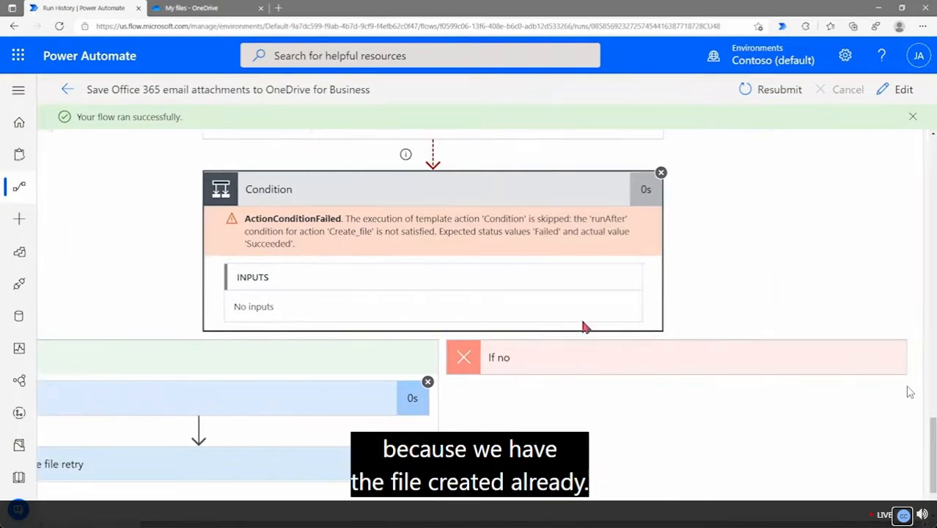
scroll(598, 305, "up", 1)
scroll(596, 304, "up", 10)
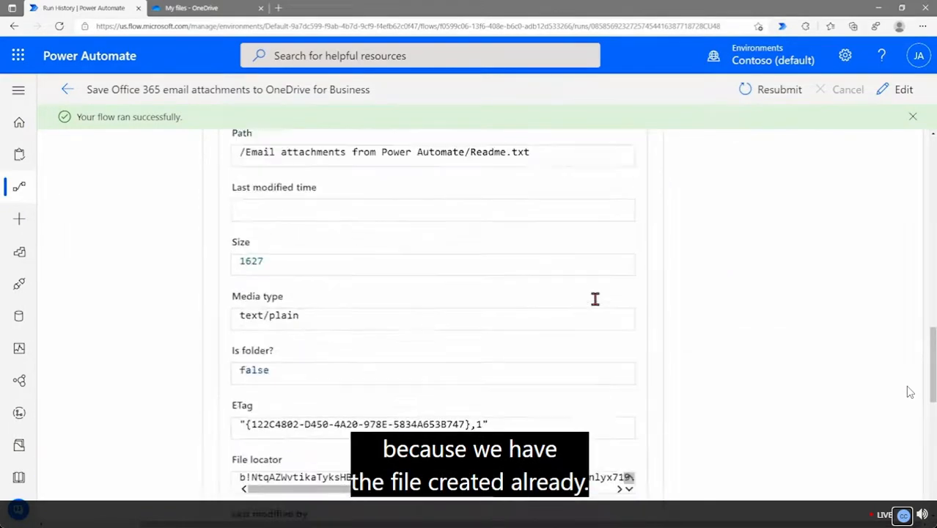
scroll(595, 298, "up", 8)
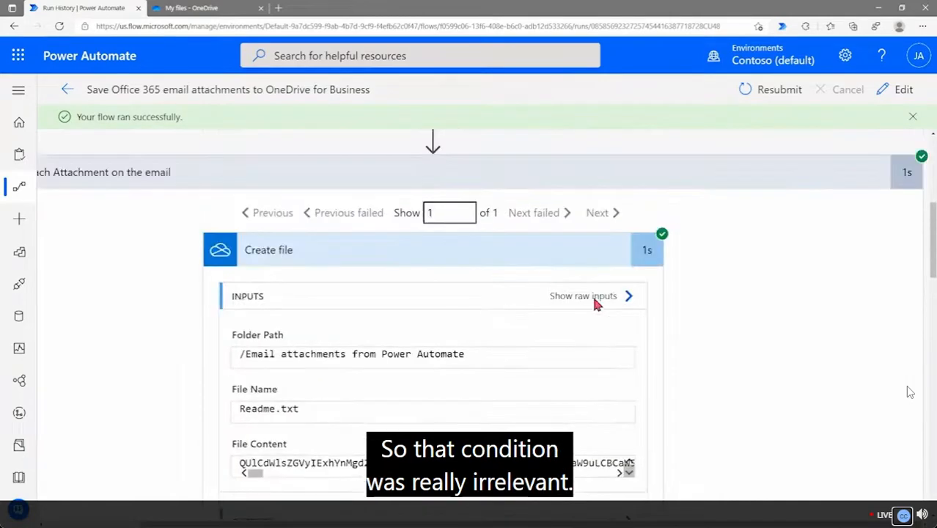
left_click(544, 266)
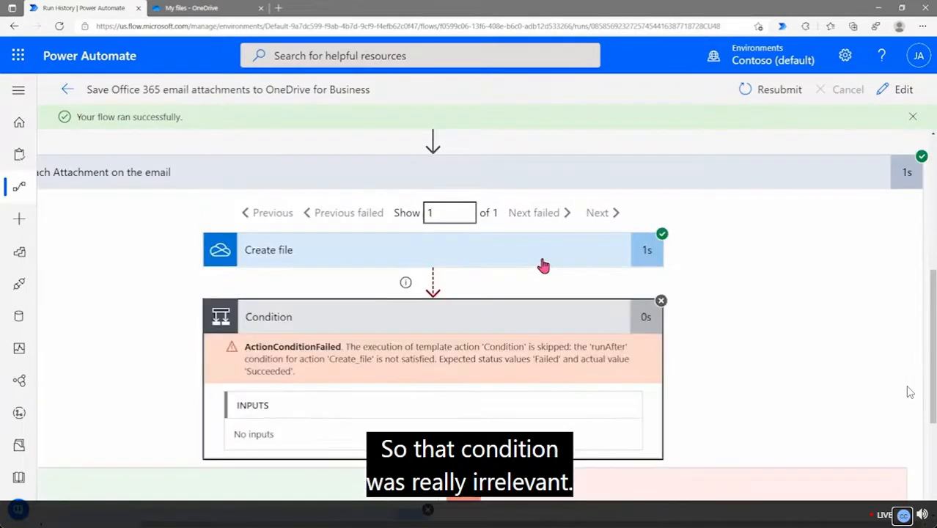
left_click(503, 330)
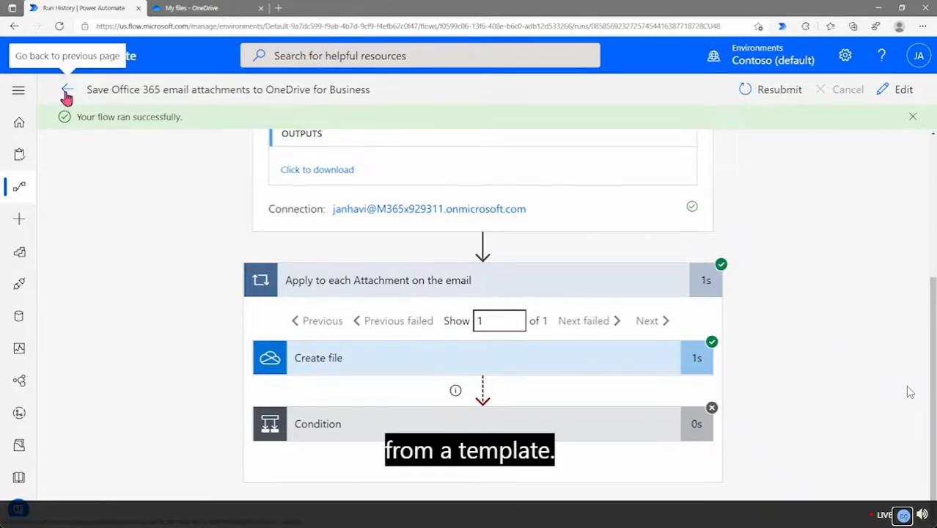
Return from the run details to the Cloud flows list via the left navigation
left_click(17, 190)
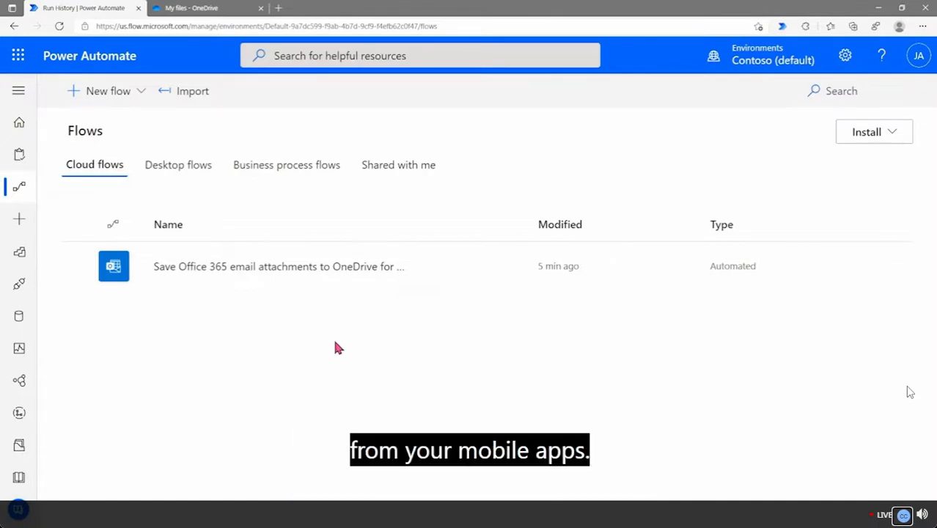
Minimize the browser to reveal the mirrored phone's Power Automate Buttons tab
left_click(879, 15)
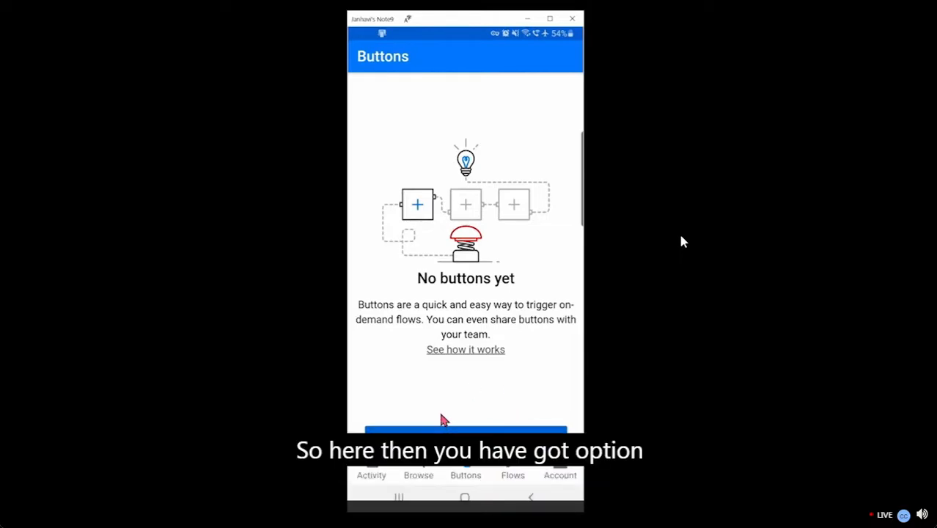
From Flows > Browse, open the 'Send myself a reminder in 10 minutes' Button template
left_click(514, 476)
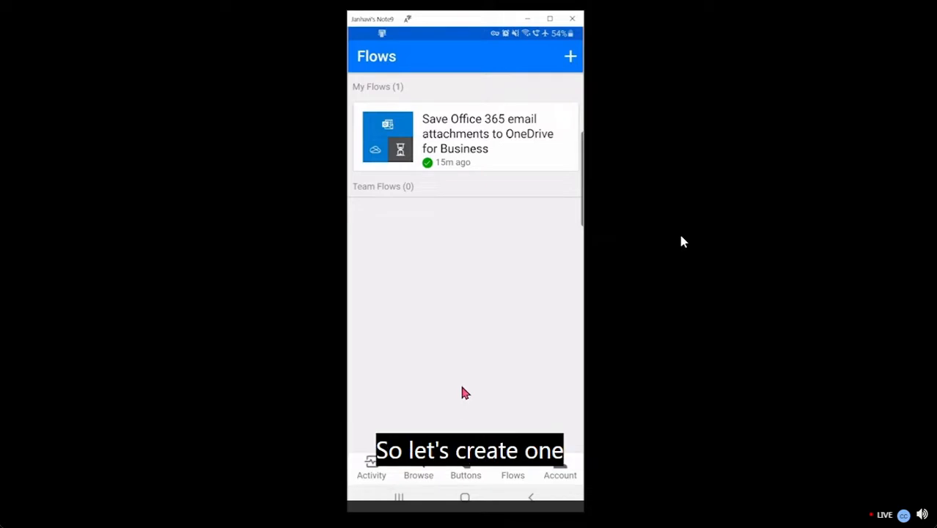
left_click(419, 472)
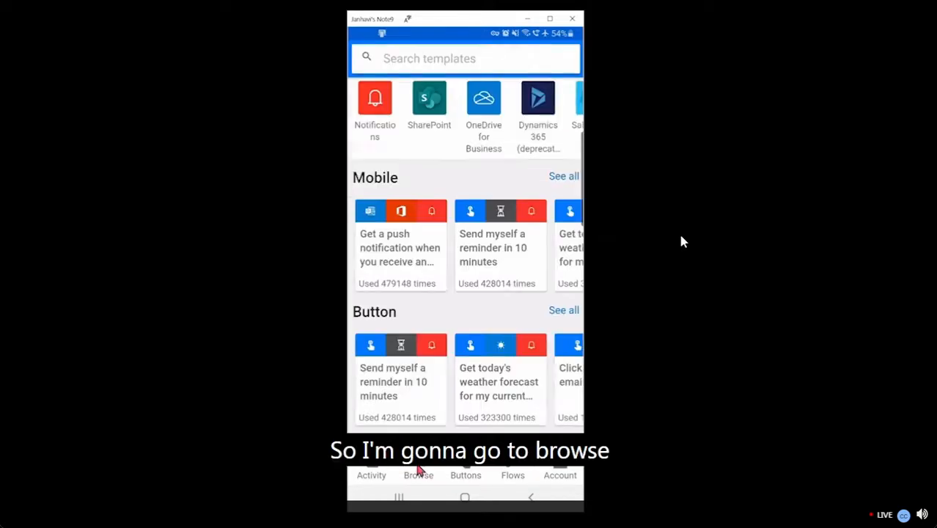
left_click(402, 391)
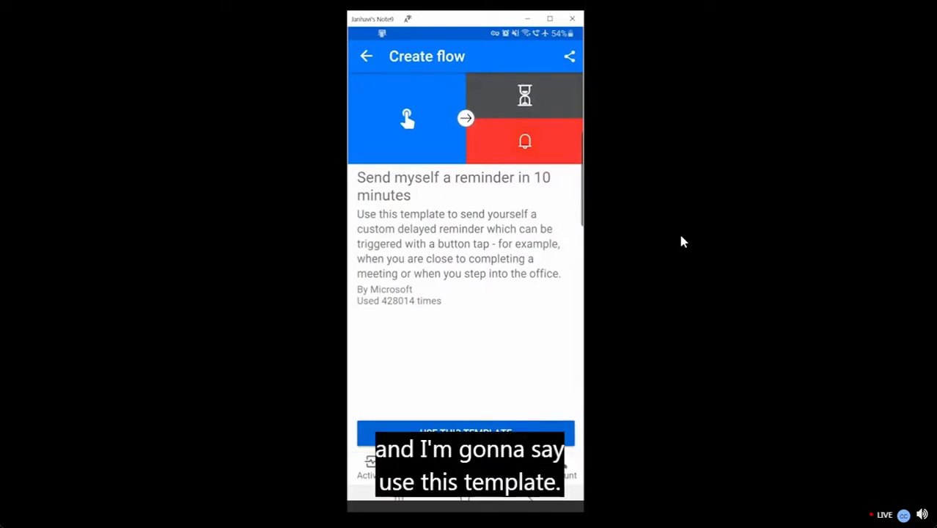
Use the template and inspect the user input options of the Manually trigger a flow step
left_click(456, 434)
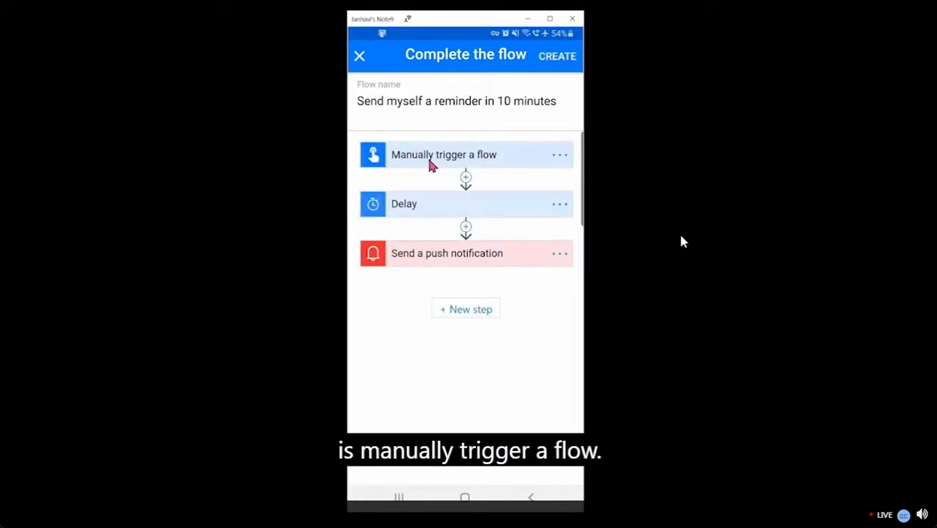
left_click(472, 161)
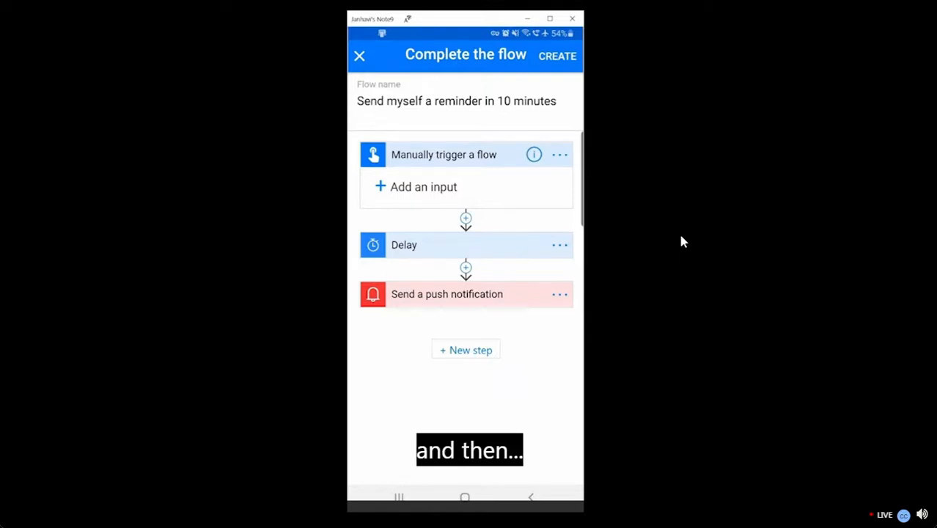
left_click(442, 189)
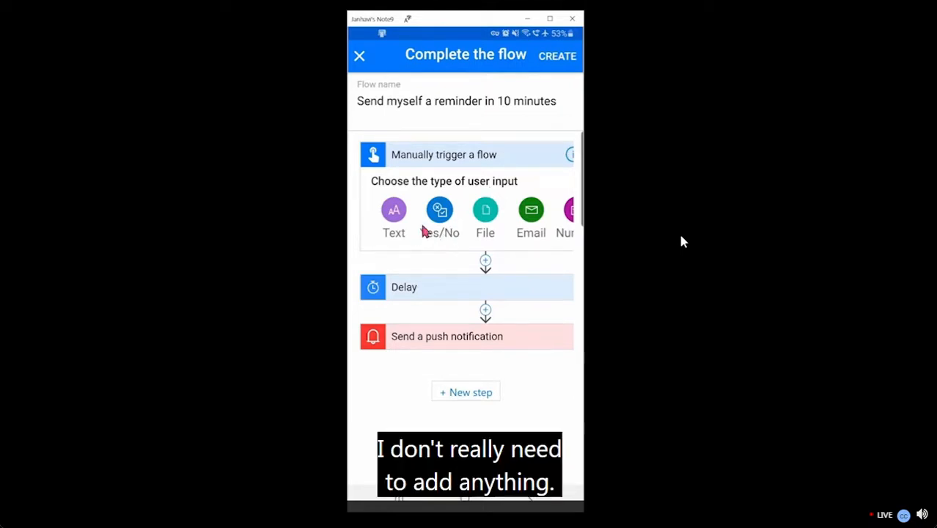
left_click(487, 155)
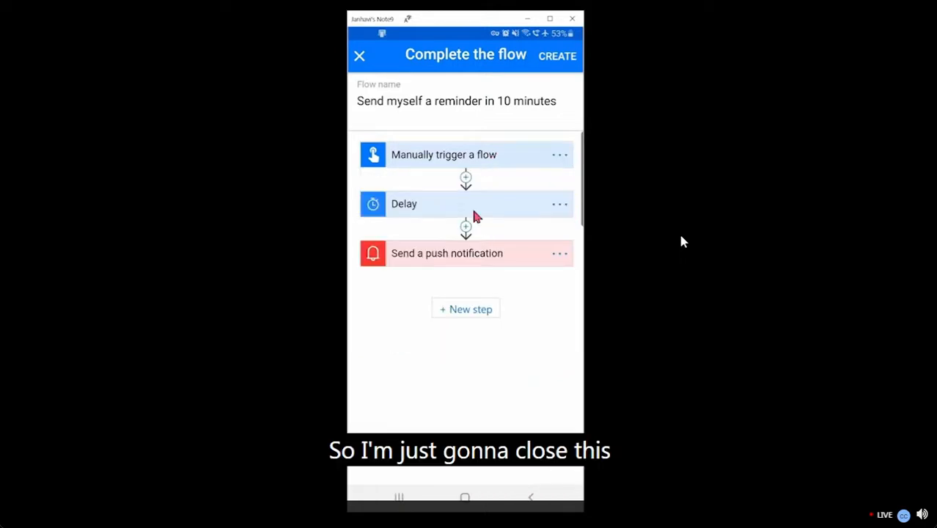
Review the Delay and Send a push notification steps, then open the Delay Count for editing
left_click(432, 210)
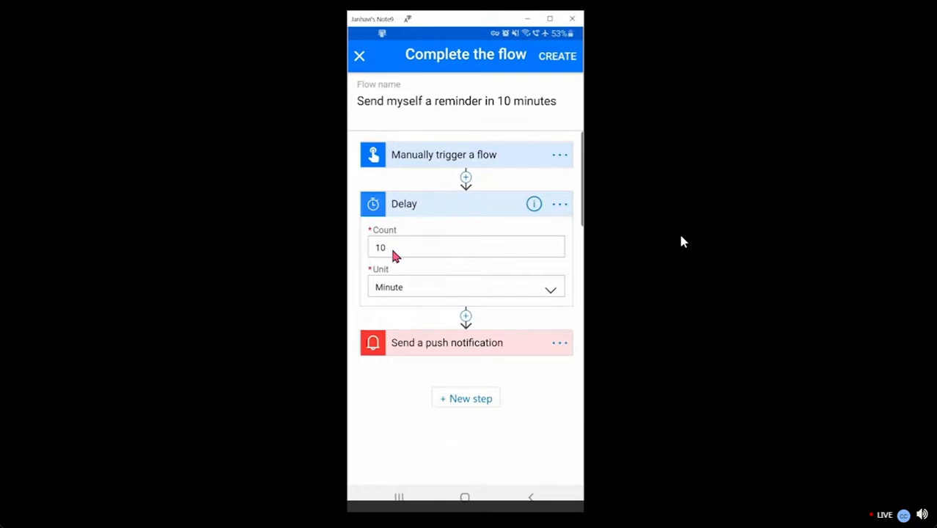
left_click(422, 345)
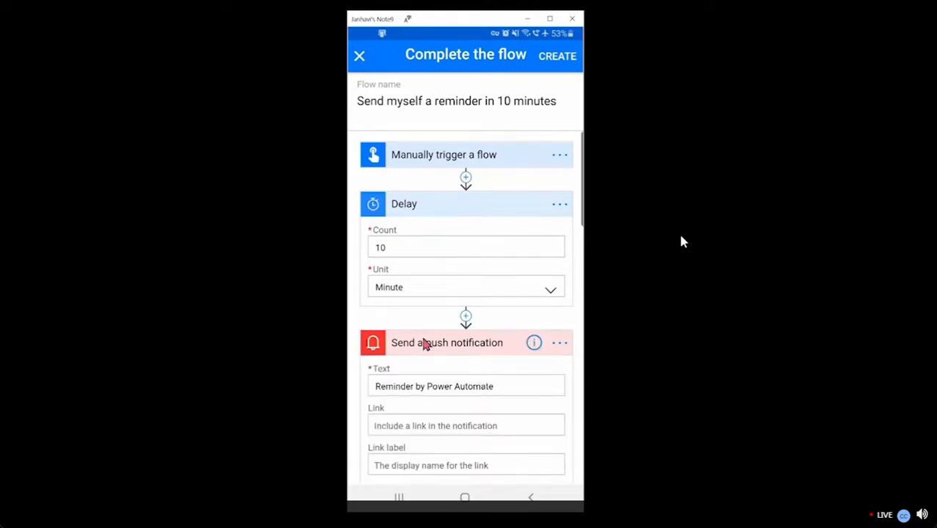
left_click(426, 345)
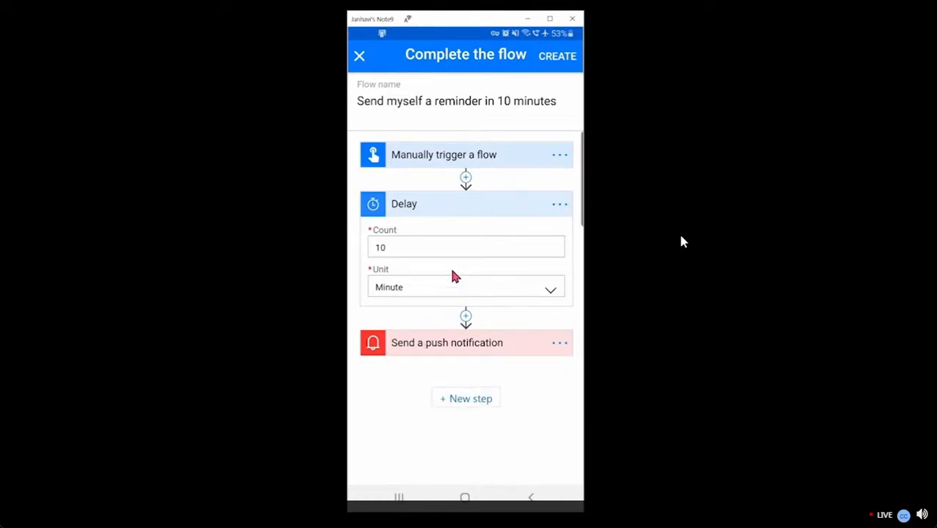
left_click(423, 250)
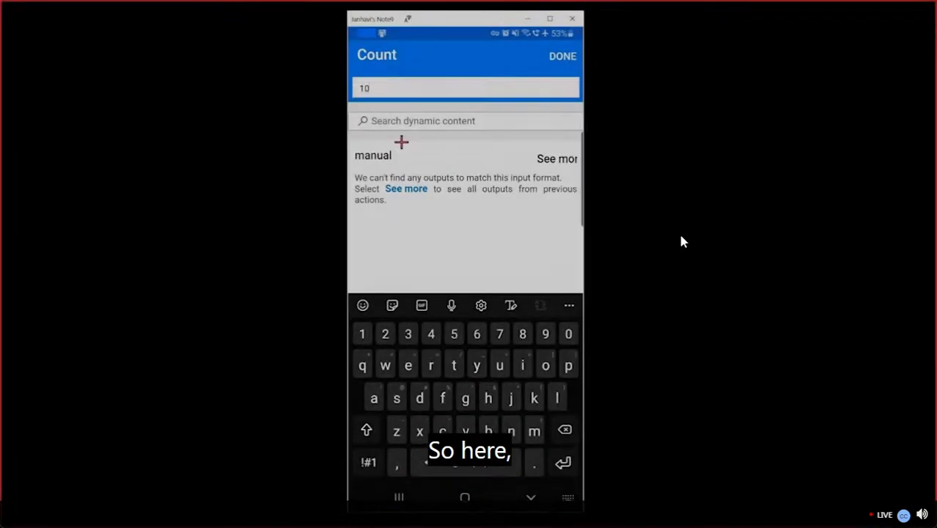
Change the Delay to 30 with Second as the unit
key("BackSpace")
key("BackSpace")
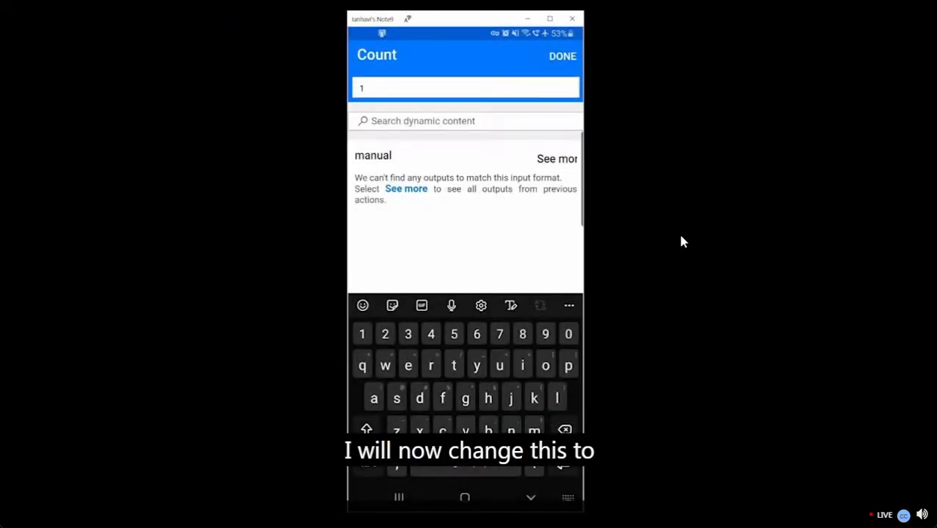
left_click(409, 334)
left_click(570, 337)
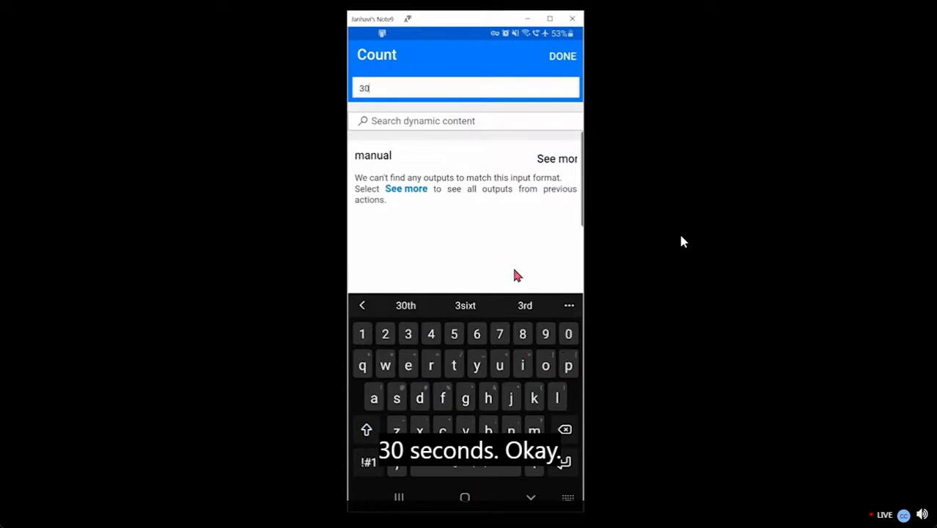
left_click(502, 249)
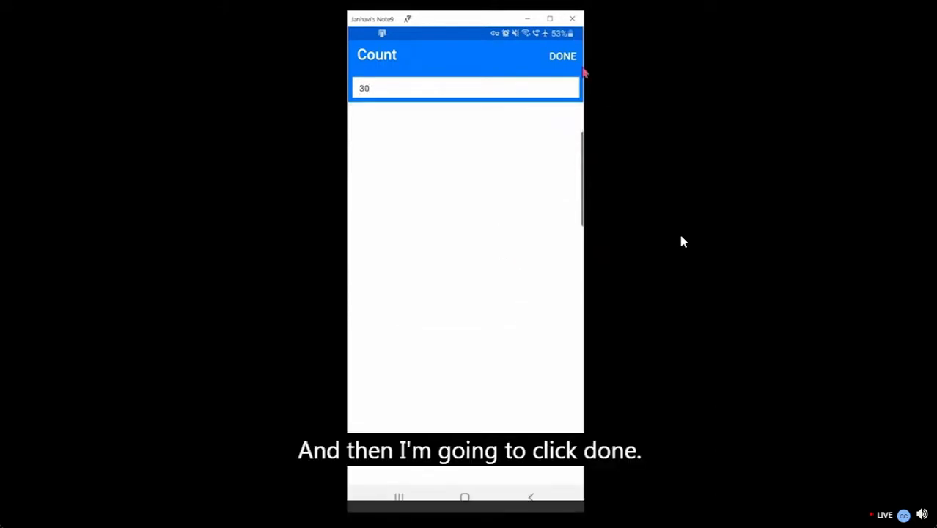
left_click(570, 60)
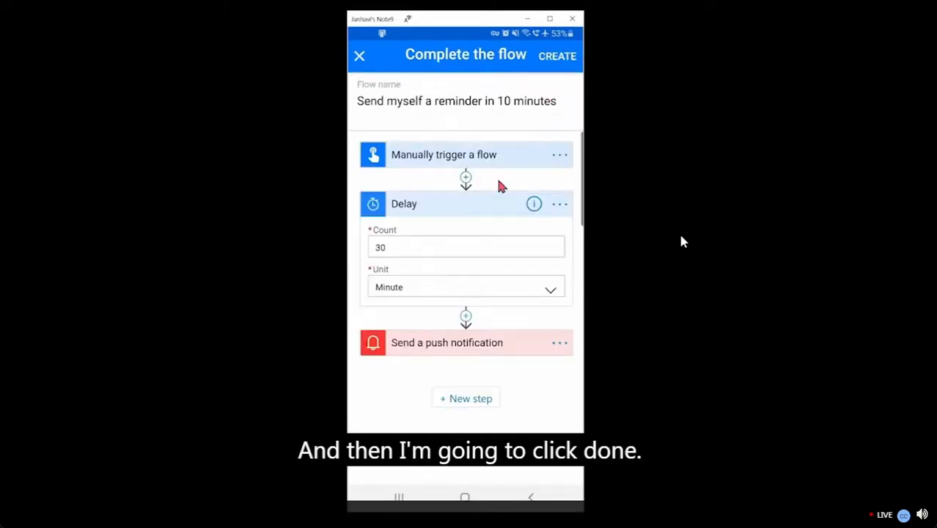
left_click(410, 292)
left_click(410, 195)
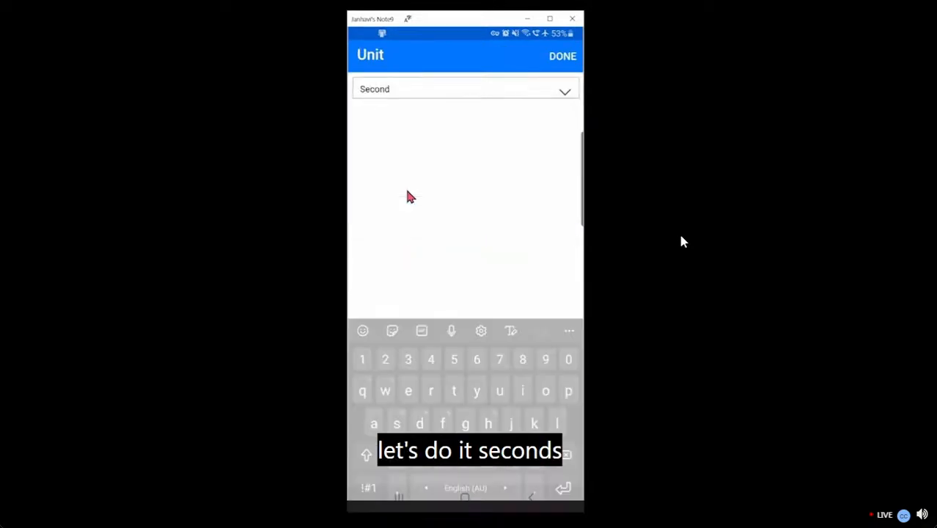
left_click(561, 61)
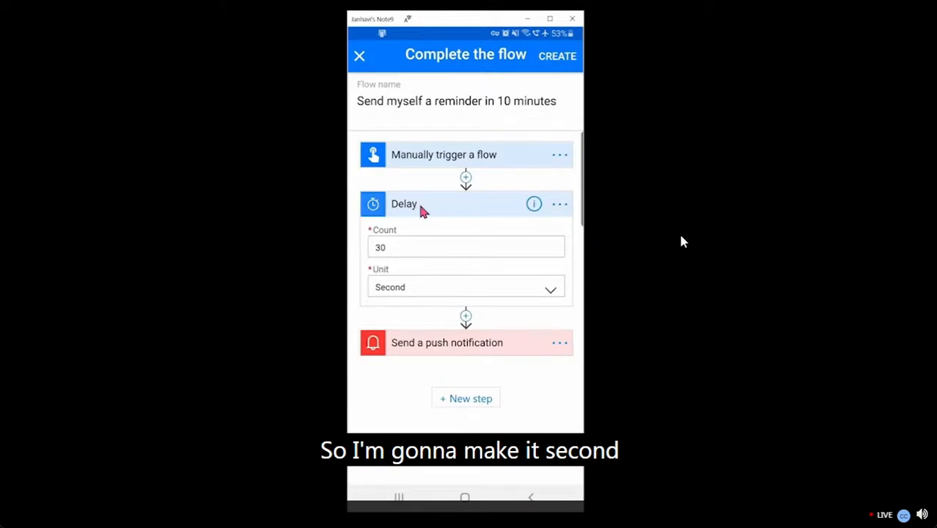
Rename the flow to 'Send myself a reminder in 30 seconds'
left_click(480, 102)
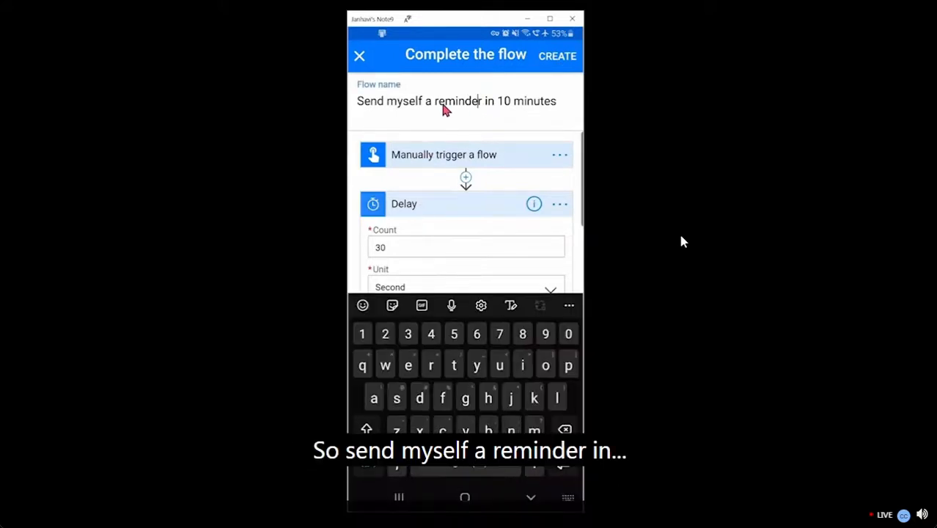
double_click(503, 105)
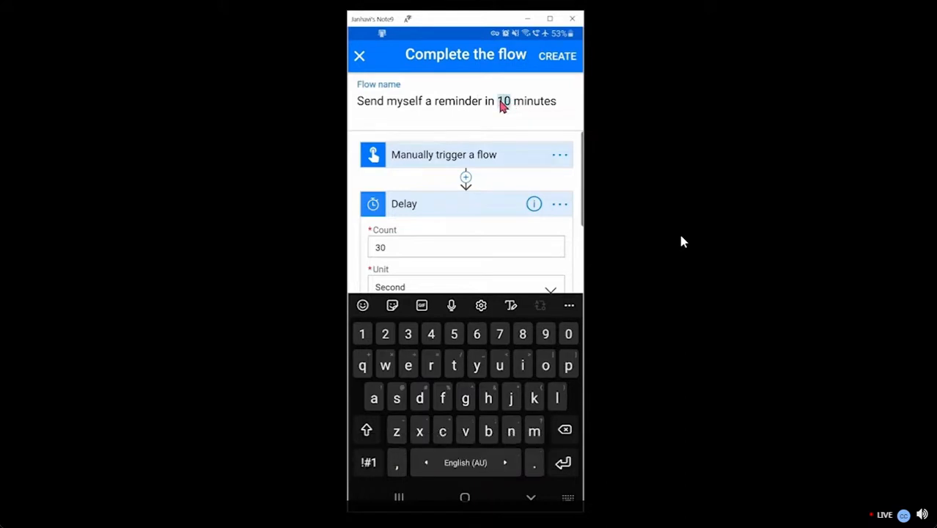
left_click(409, 335)
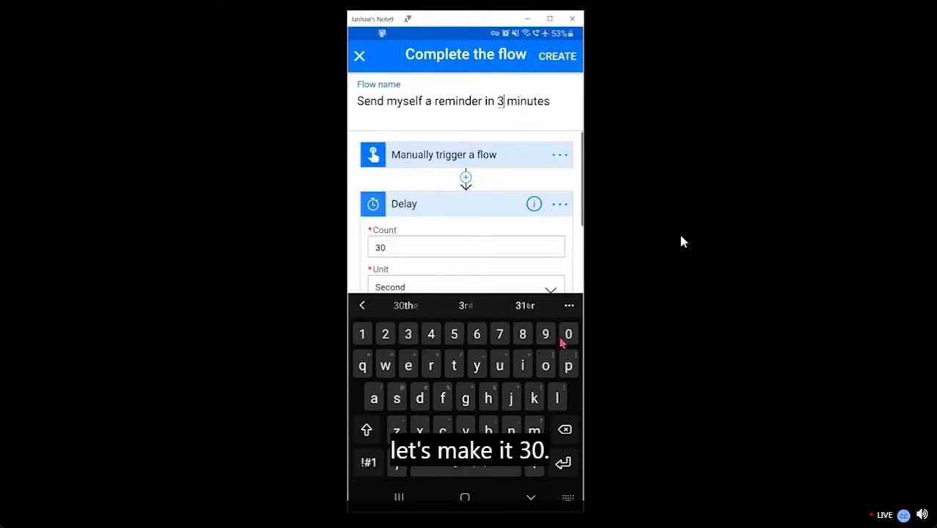
left_click(569, 334)
left_click(562, 105)
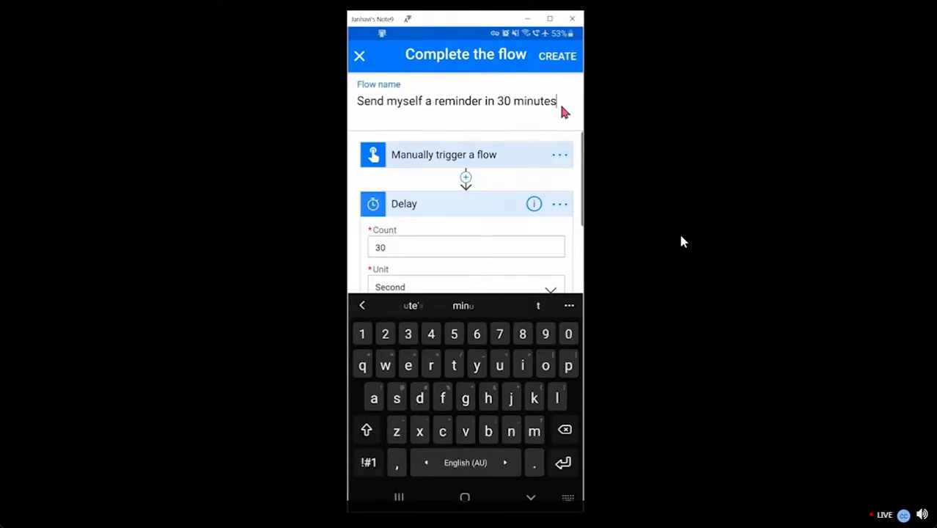
key("BackSpace")
key("BackSpace")
key("BackSpace")
key("BackSpace")
key("BackSpace")
key("BackSpace")
key("BackSpace")
key("BackSpace")
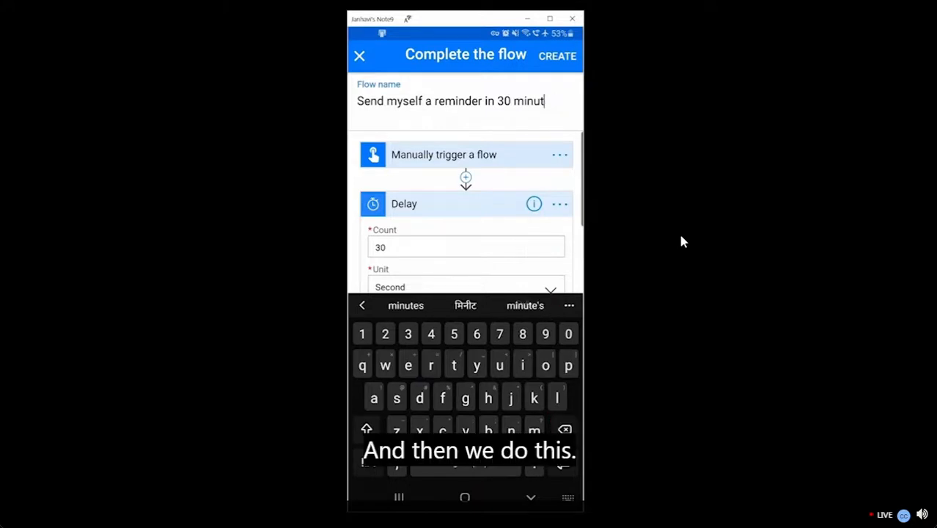
left_click(397, 398)
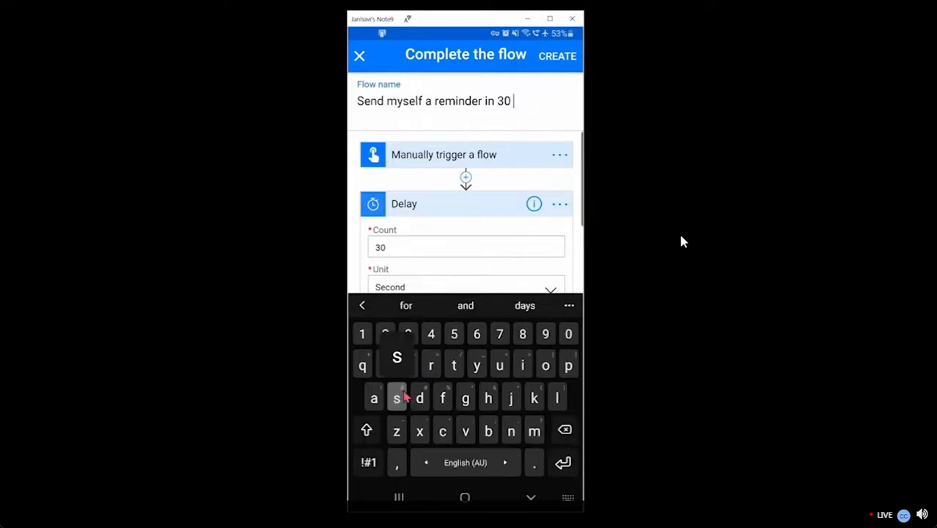
left_click(408, 365)
left_click(444, 432)
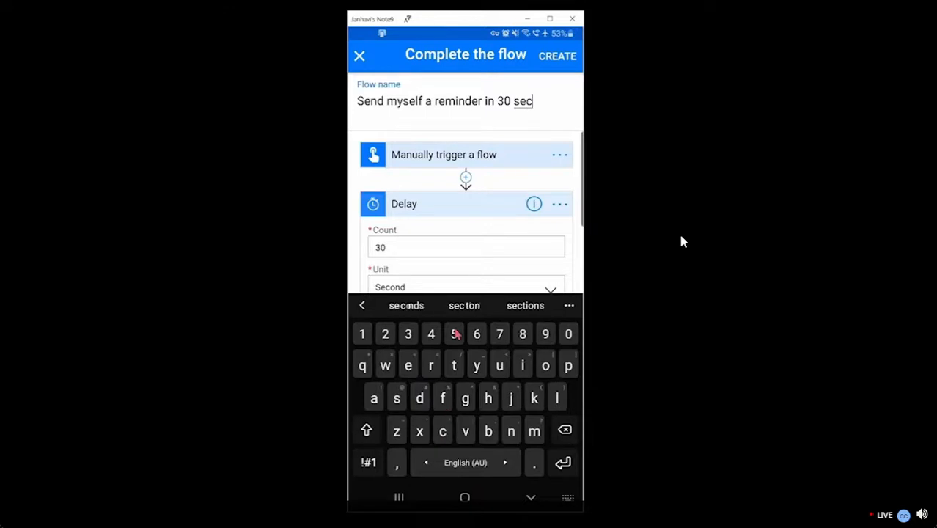
left_click(420, 305)
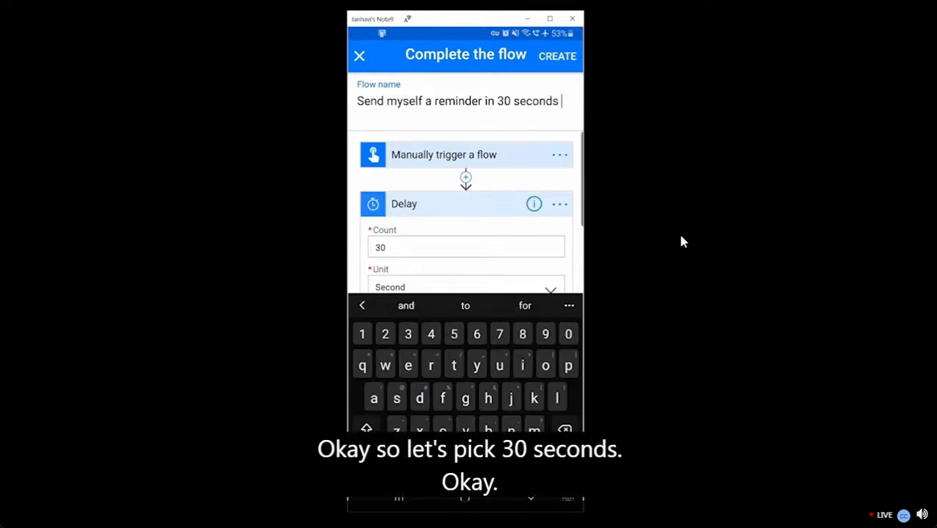
left_click(530, 498)
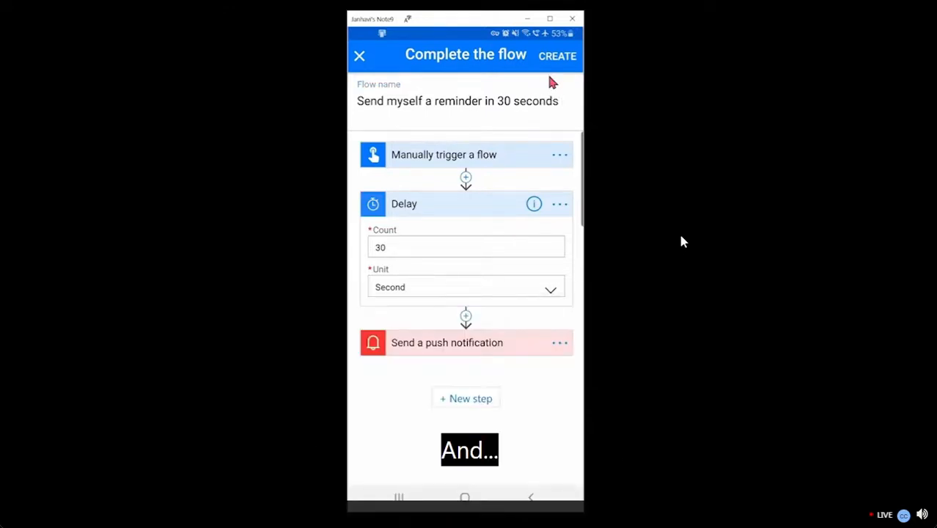
Check the push notification Text field, then create the 'Send myself a reminder in 30 seconds' flow
left_click(465, 351)
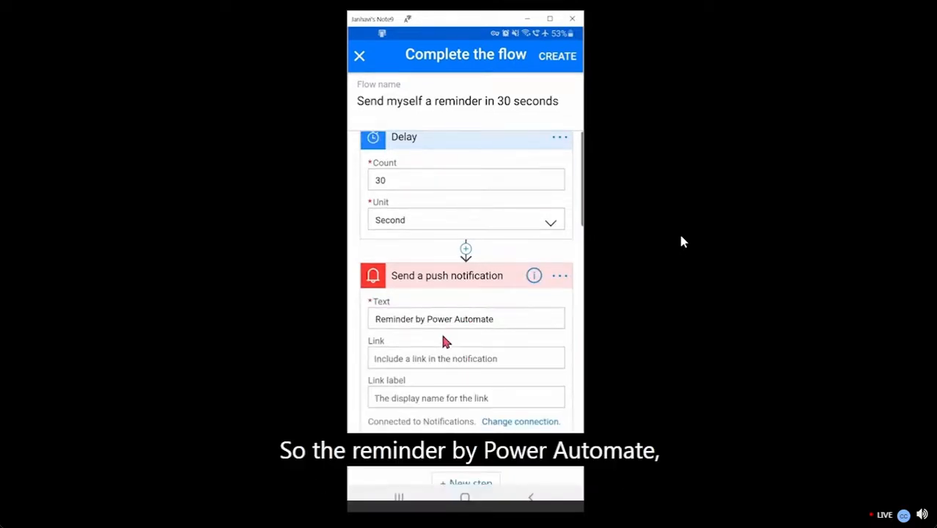
scroll(460, 354, "up", 1)
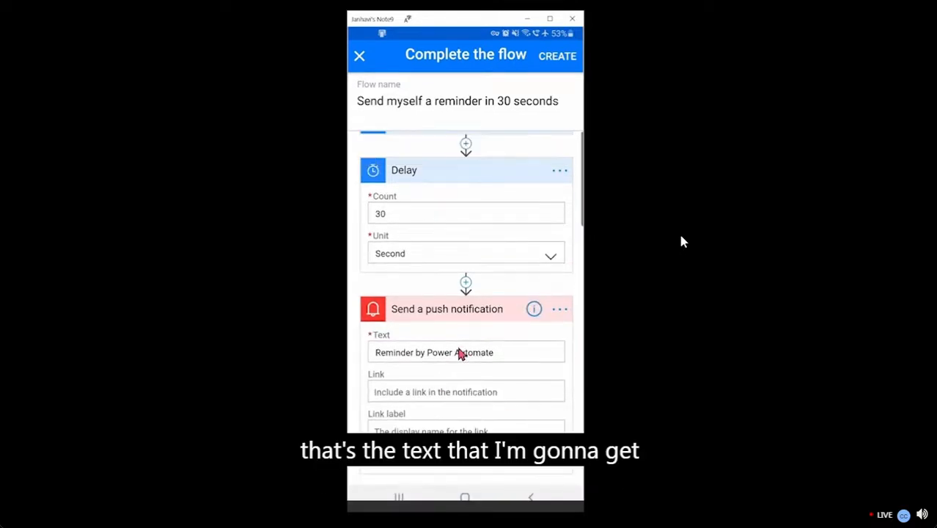
scroll(471, 319, "up", 1)
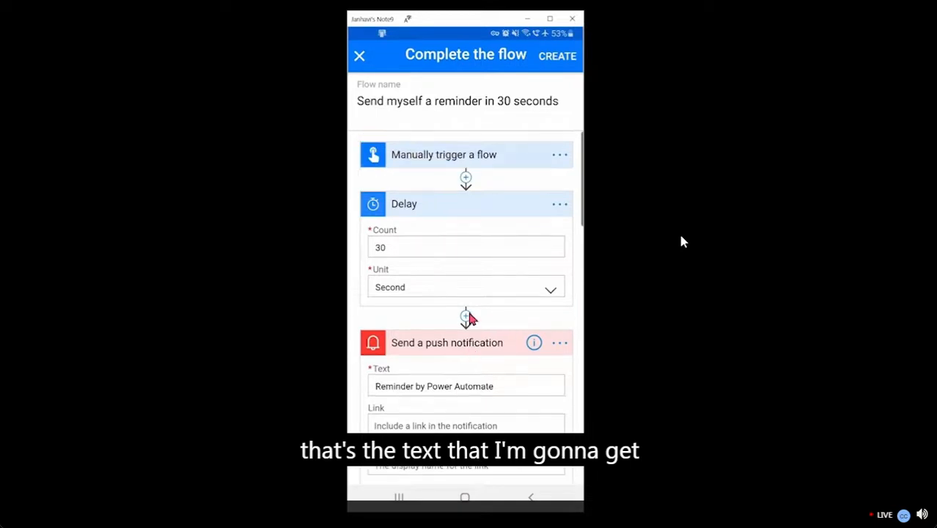
left_click(555, 64)
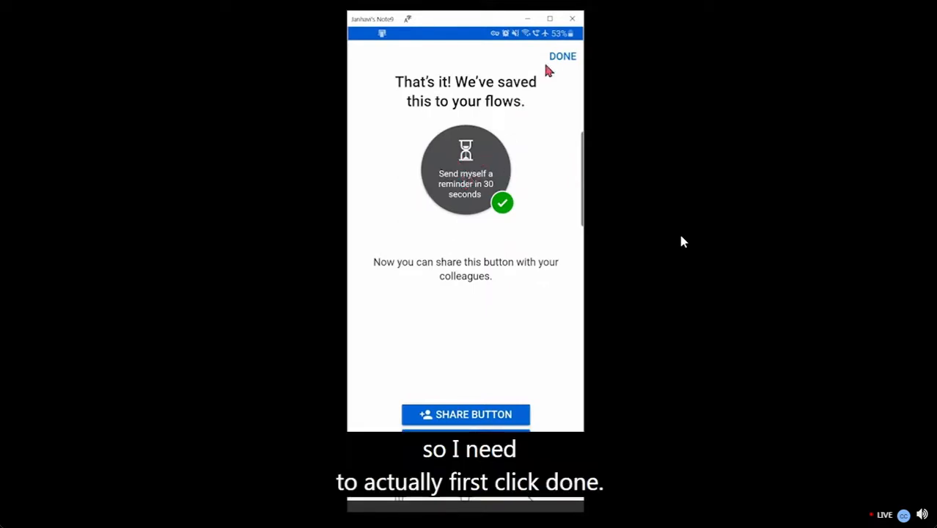
On the Buttons page, tap the 'Send myself a reminder in 30 seconds' button to run it
left_click(564, 59)
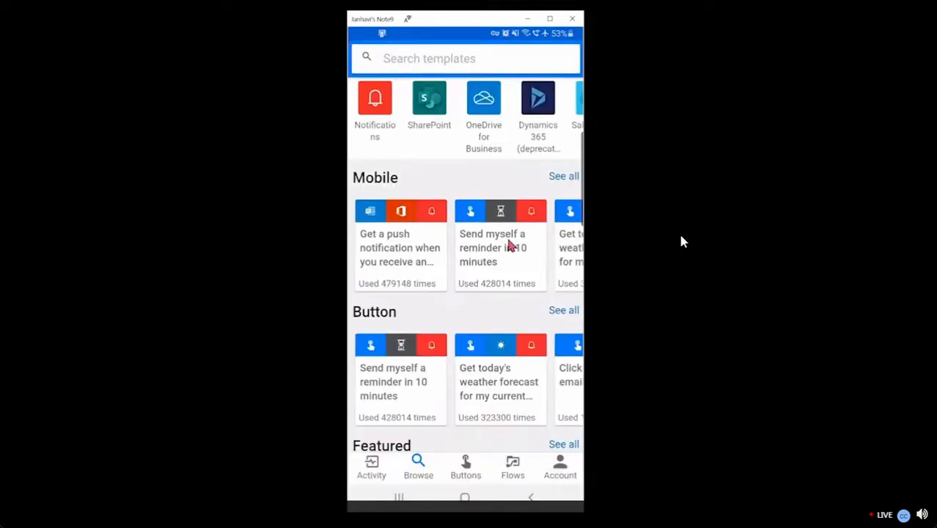
left_click(465, 473)
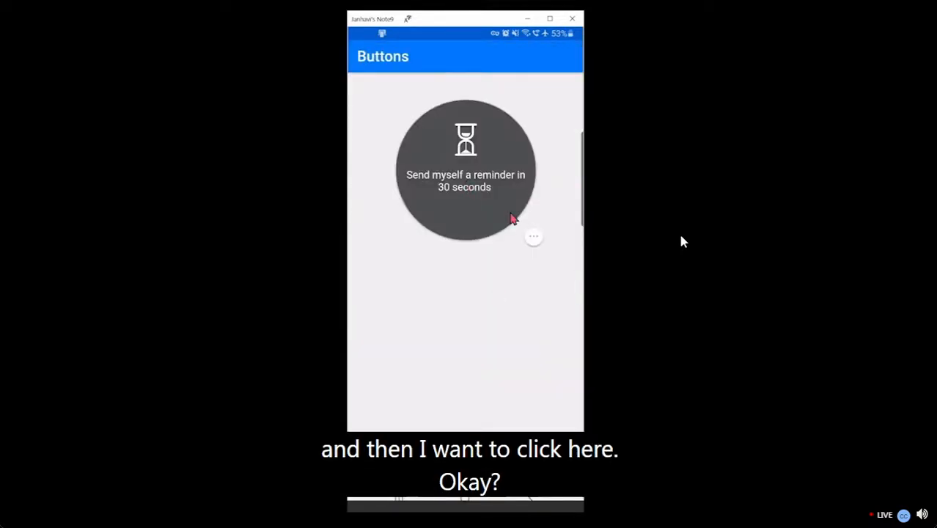
left_click(535, 237)
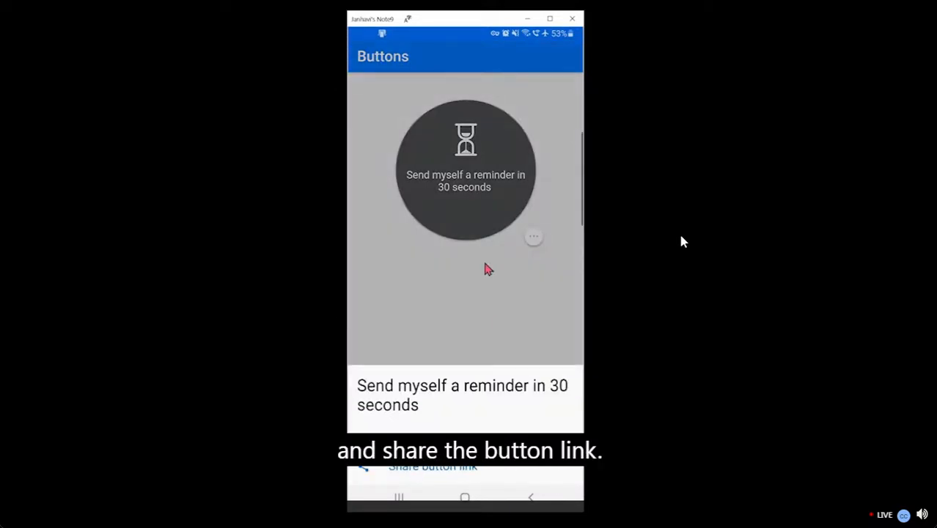
left_click(484, 269)
left_click(461, 167)
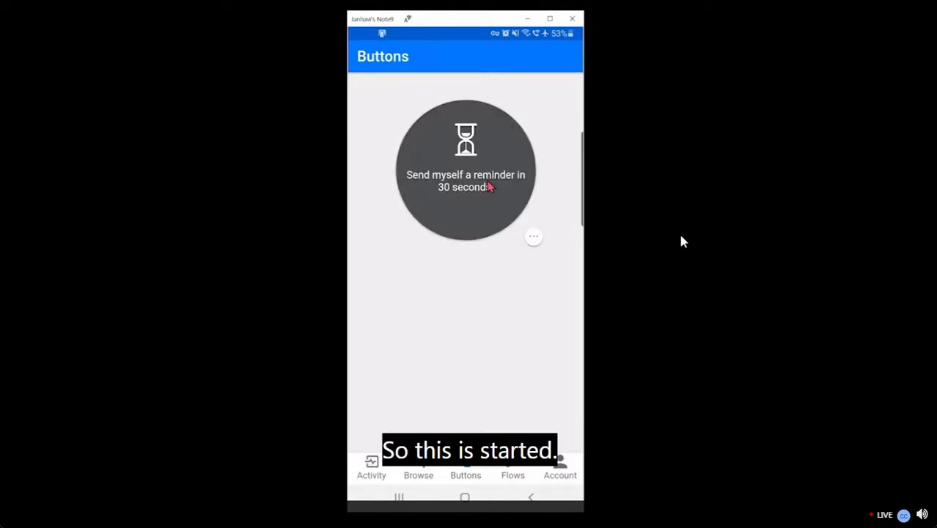
View the 30-second reminder flow's run history showing a run in progress, then return to Flow details
left_click(514, 467)
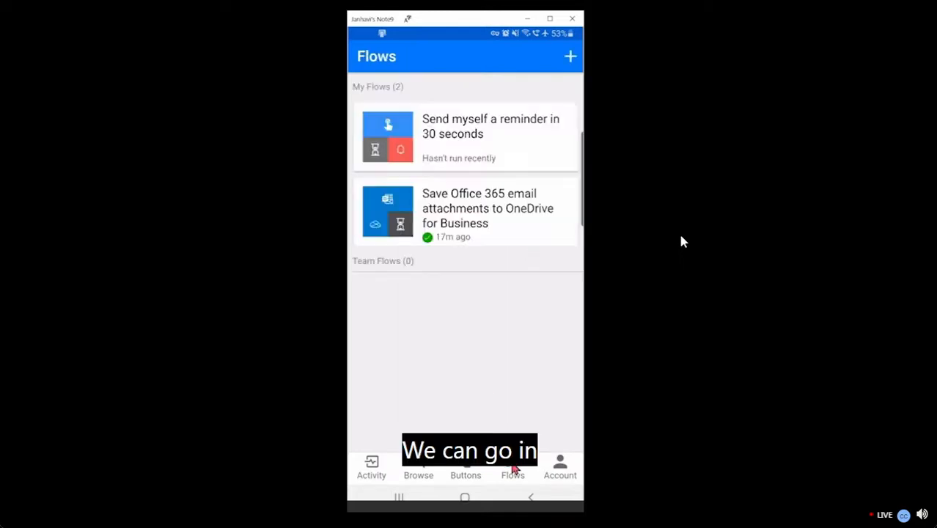
left_click(475, 152)
scroll(431, 331, "down", 1)
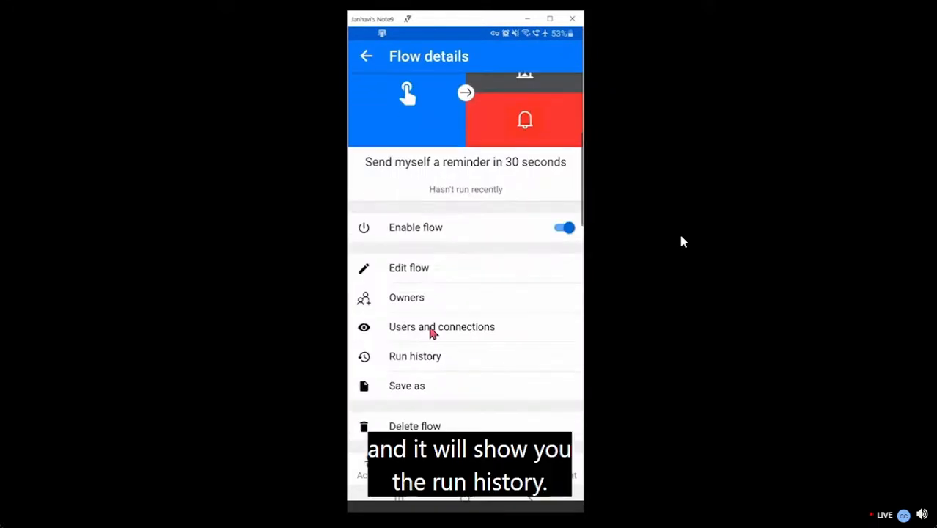
left_click(427, 359)
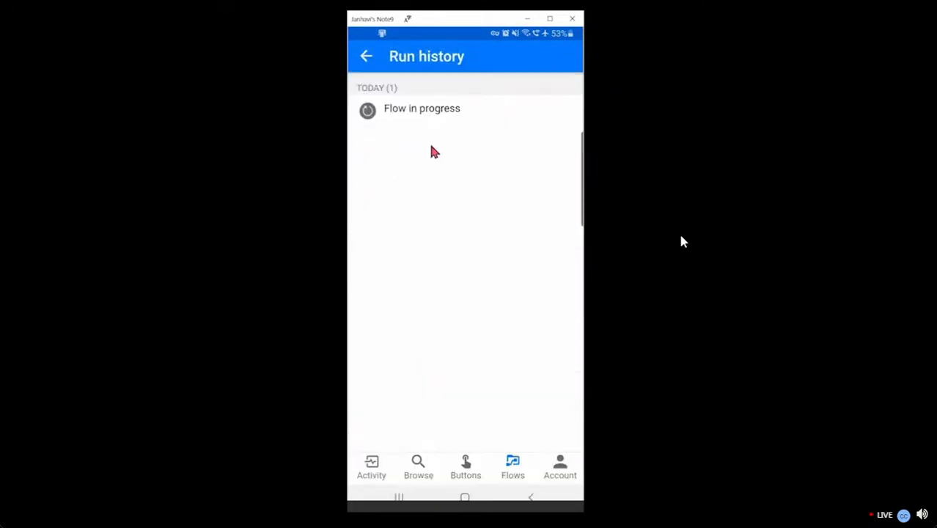
left_click(368, 58)
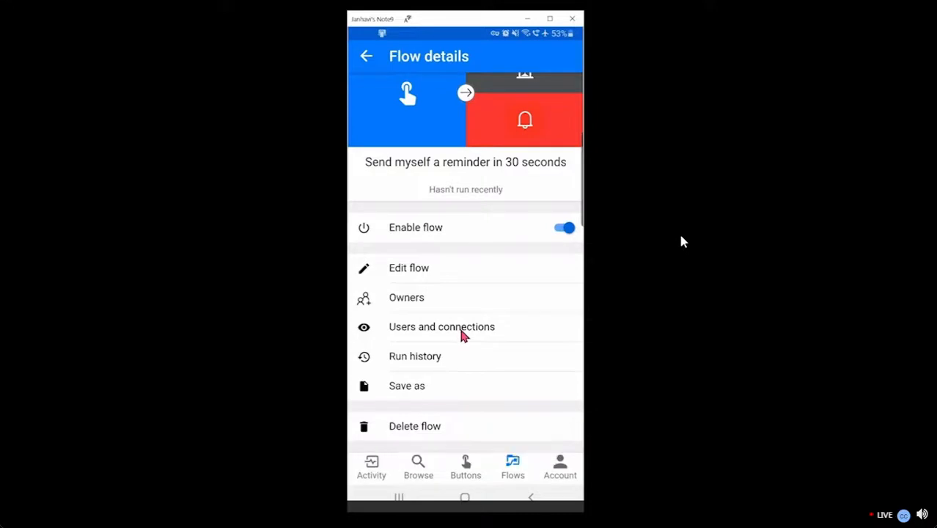
scroll(462, 335, "up", 1)
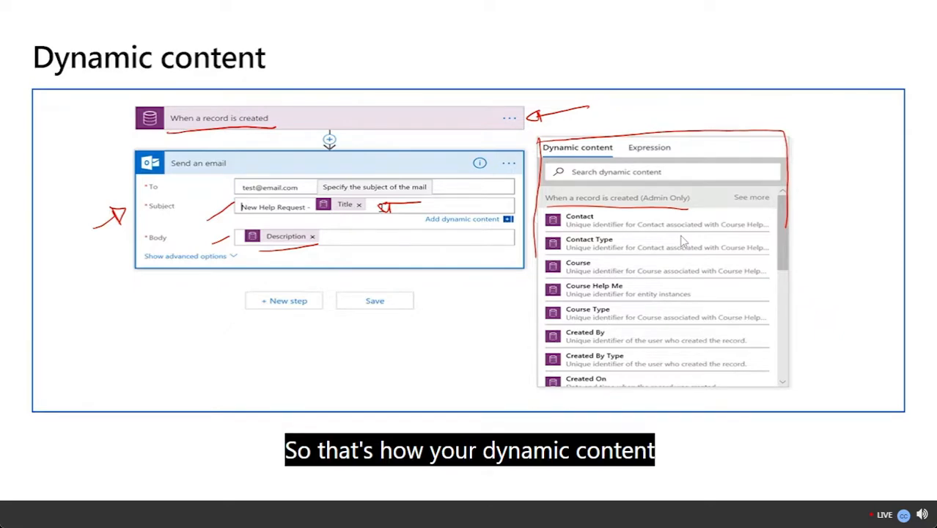
Advance past the Dynamic content slide to the DEMO slide
left_click(184, 338)
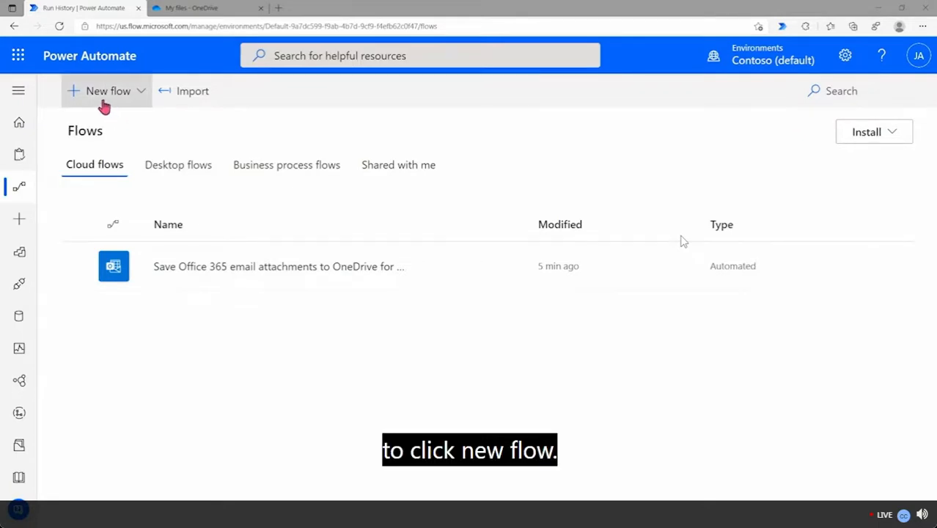
Expand the navigation pane and choose New flow > Template
left_click(20, 92)
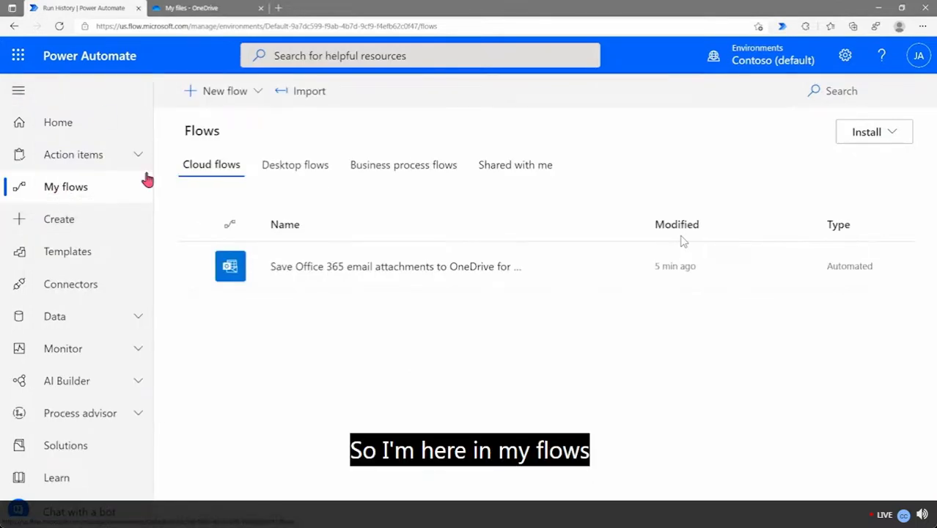
left_click(248, 94)
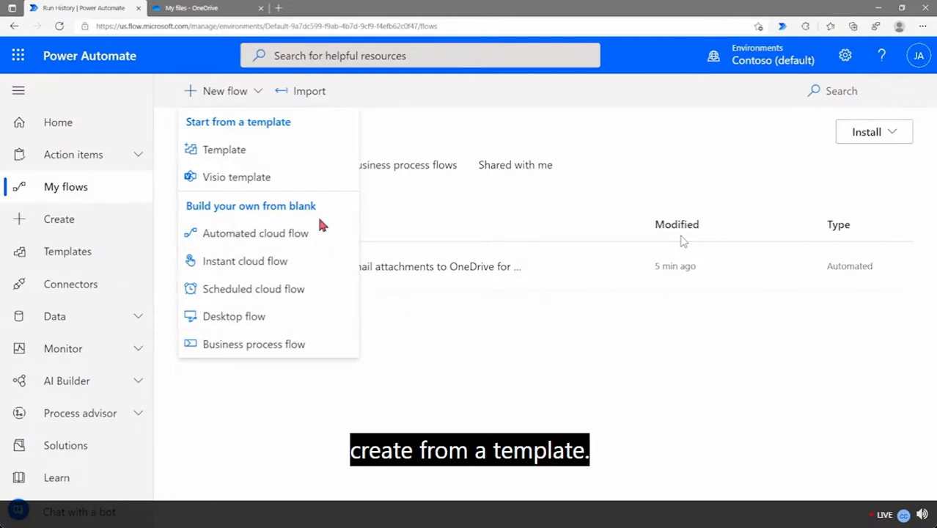
left_click(267, 163)
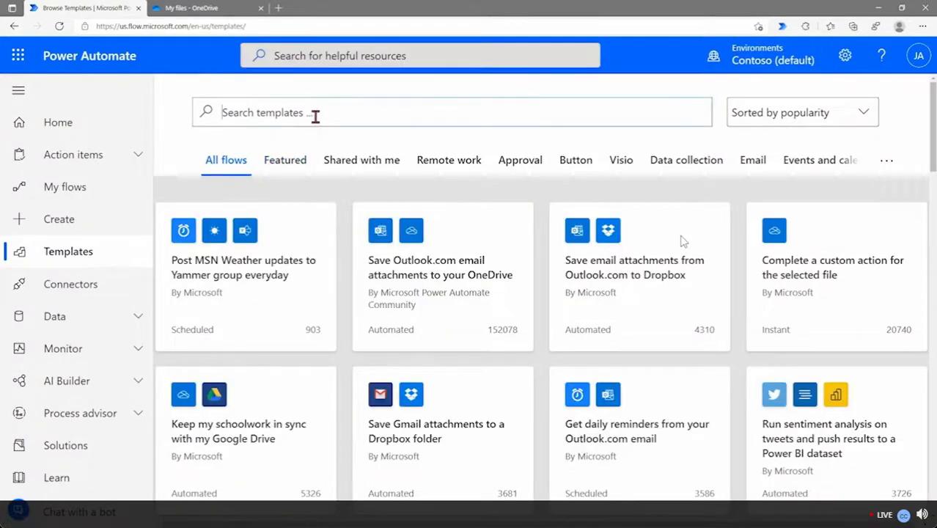
Search templates for 'get a push notification when you receivedan email' and open the boss-email template
type("get")
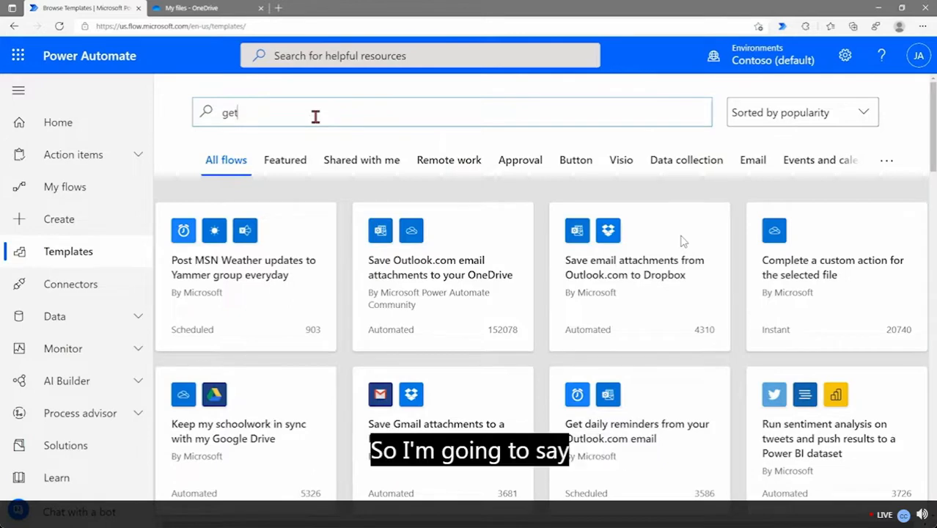
type(" a push ")
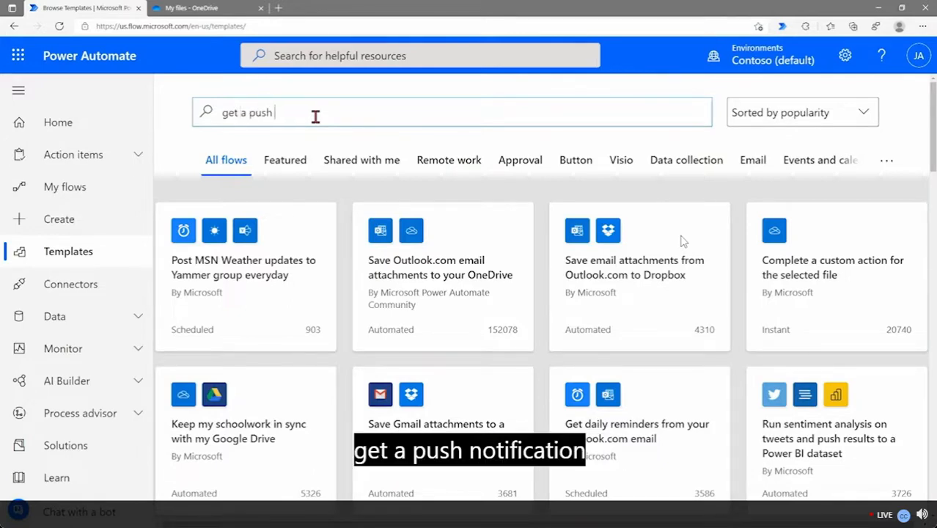
type("notification when you ")
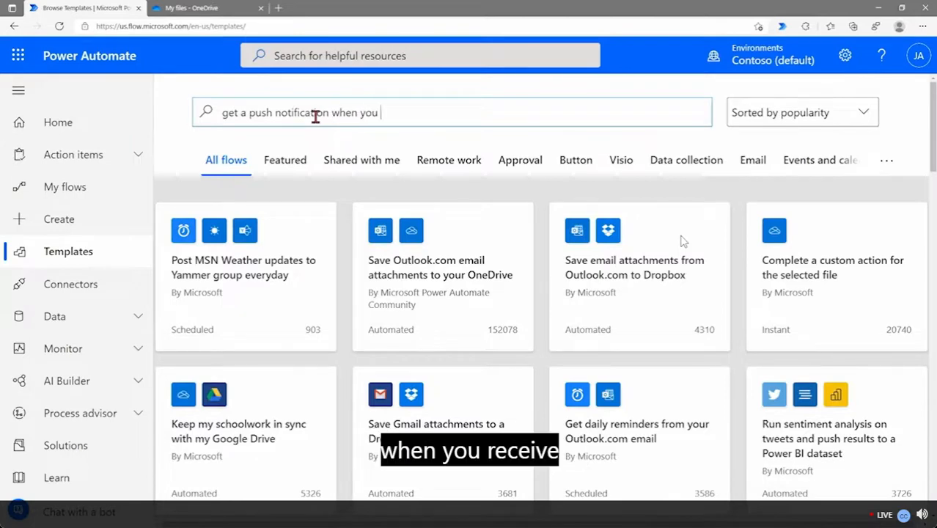
type("received")
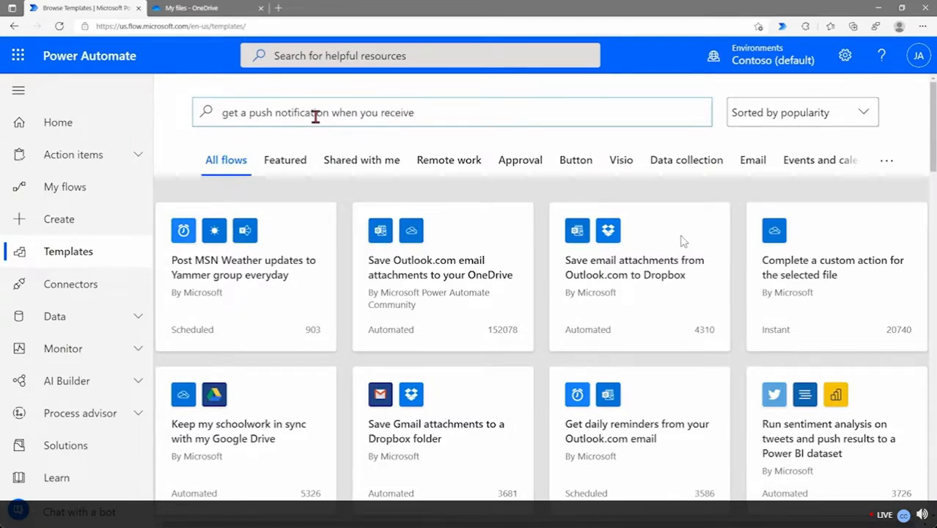
type("an email")
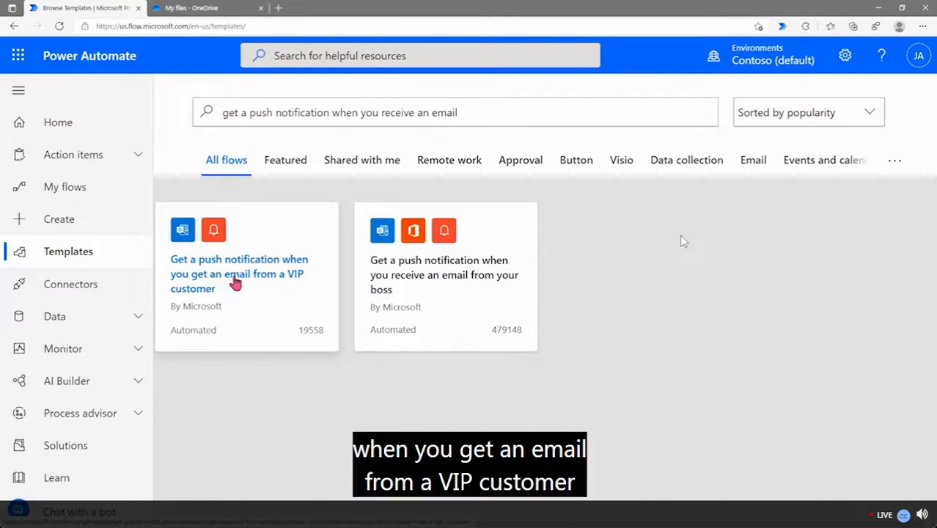
left_click(448, 275)
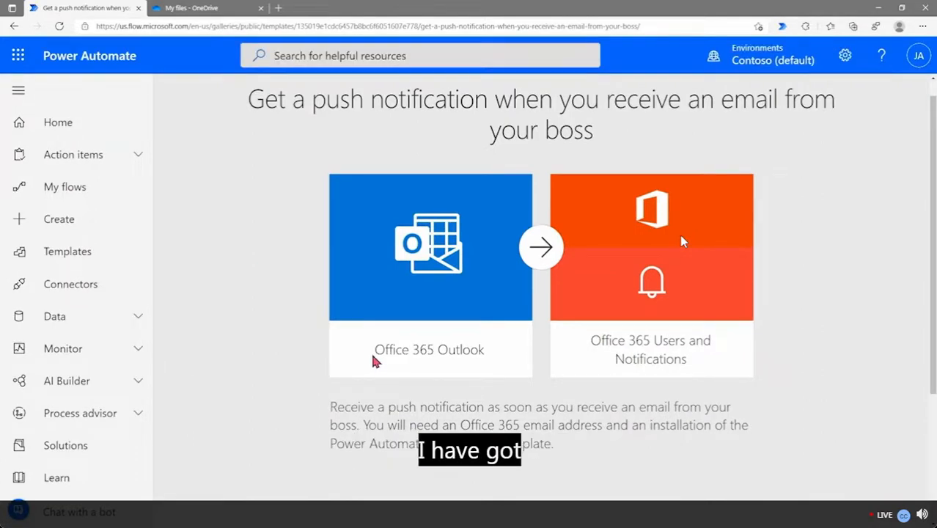
Point out the Office 365 Outlook and Users connectors, then sign in to Office 365 Users
triple_click(490, 351)
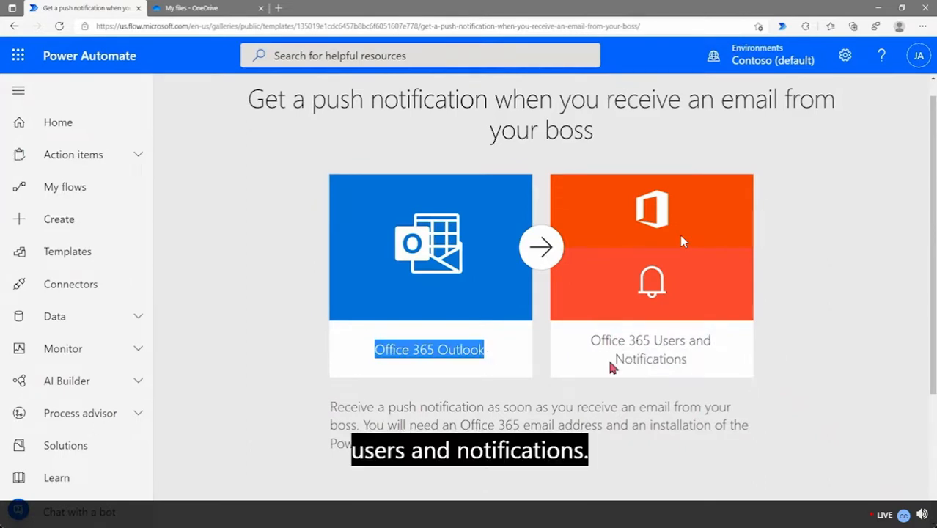
scroll(755, 336, "down", 3)
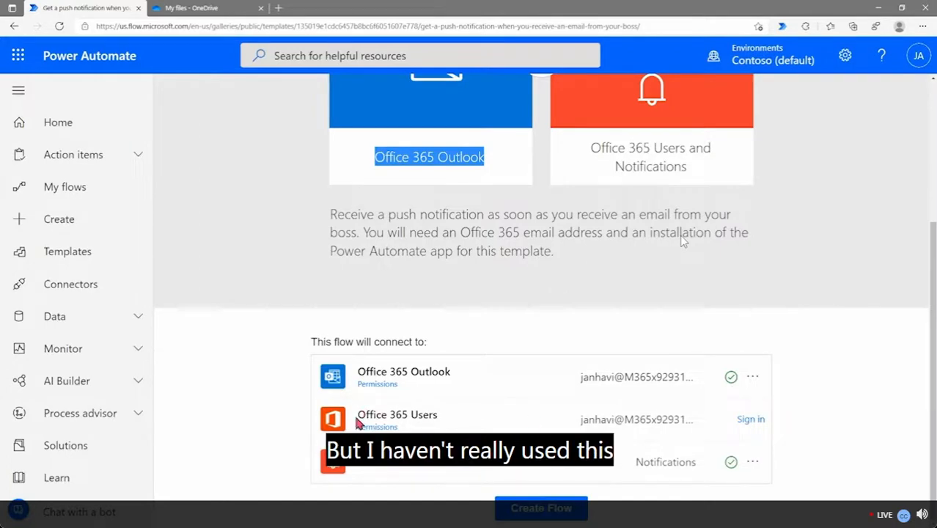
left_click_drag(357, 423, 452, 423)
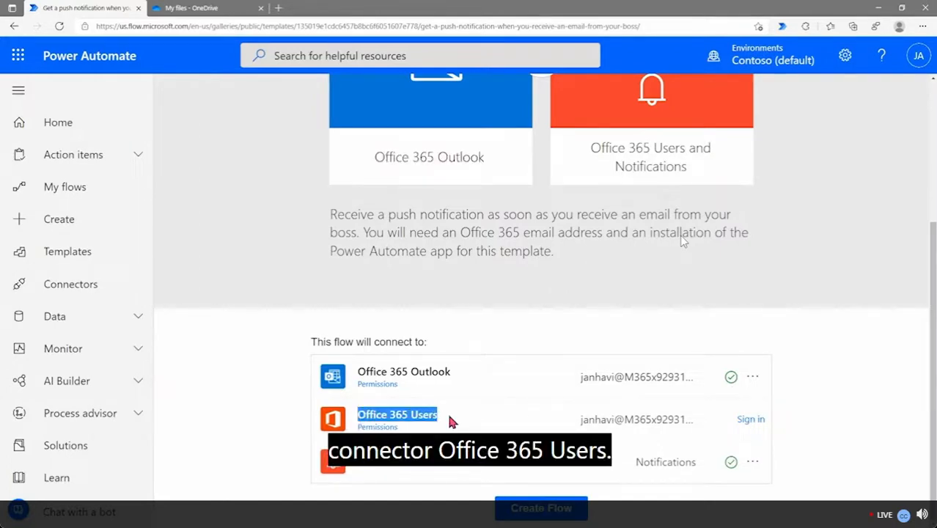
left_click(452, 422)
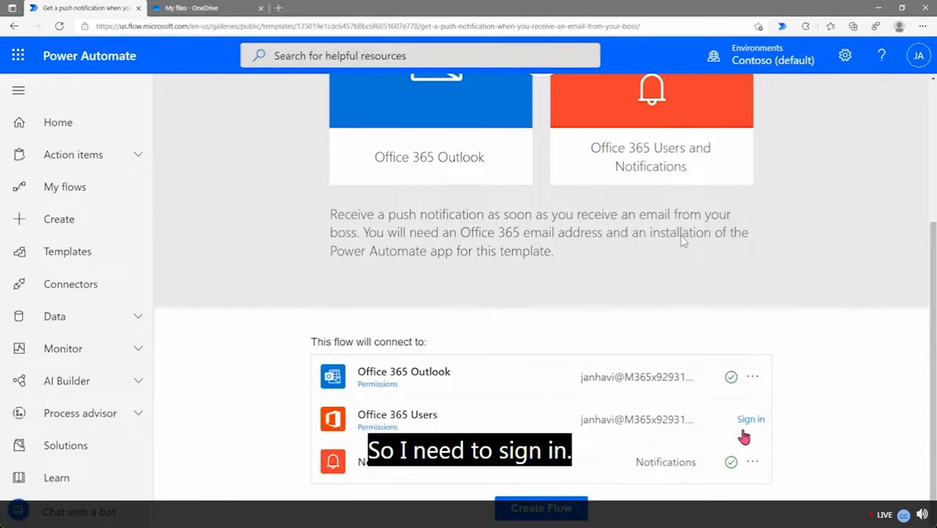
left_click(746, 419)
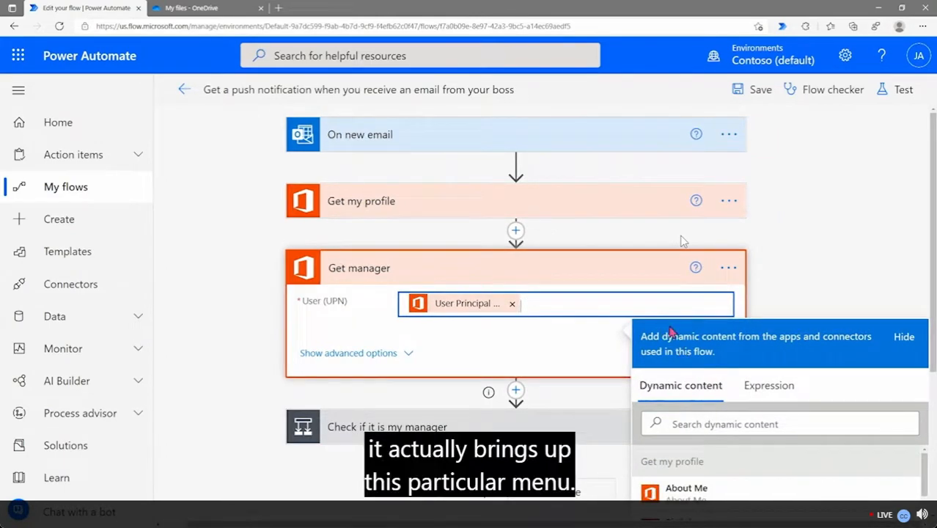
Show the dynamic content values and point out the Get my profile group
scroll(671, 332, "down", 4)
scroll(710, 274, "up", 1)
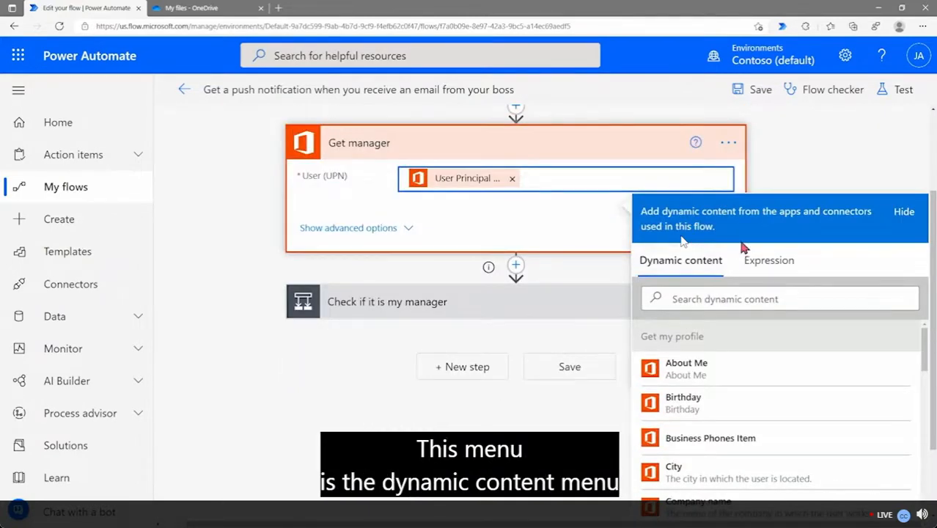
left_click(692, 262)
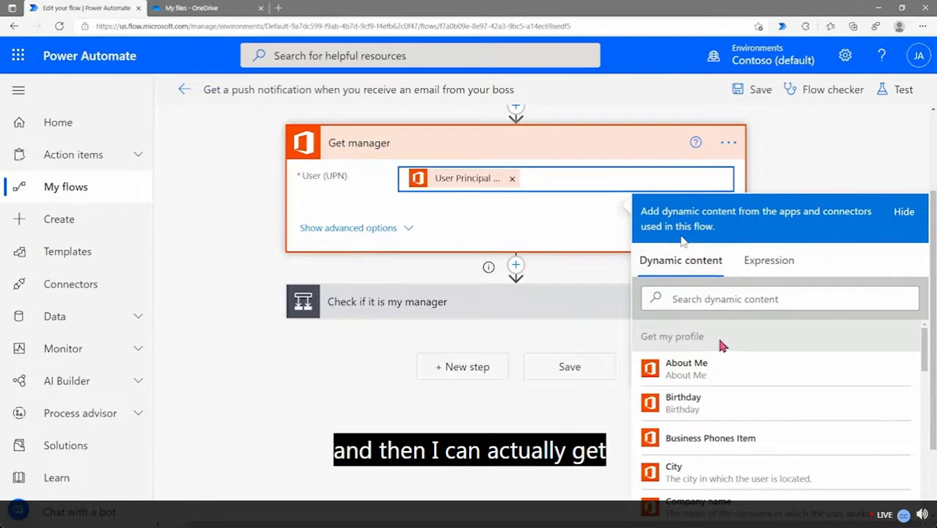
scroll(719, 338, "down", 5)
scroll(753, 383, "down", 3)
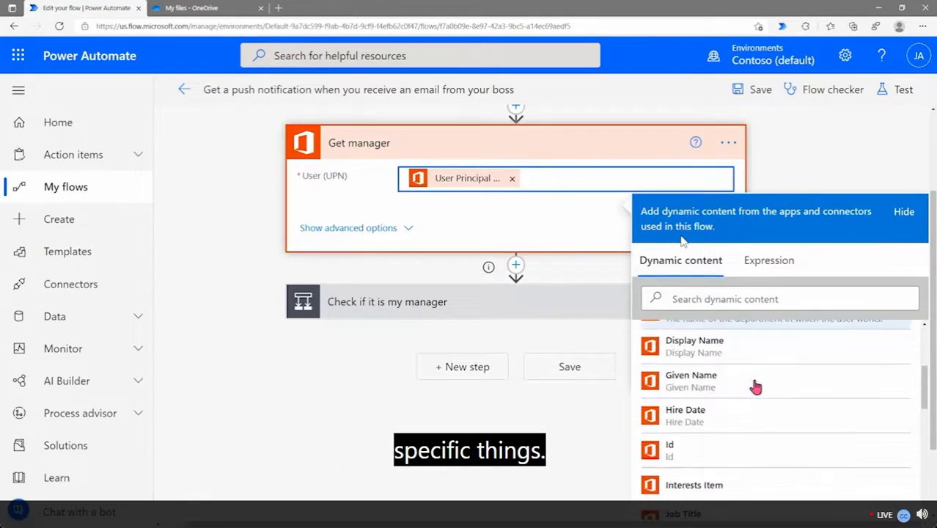
scroll(754, 383, "up", 1)
scroll(739, 344, "up", 6)
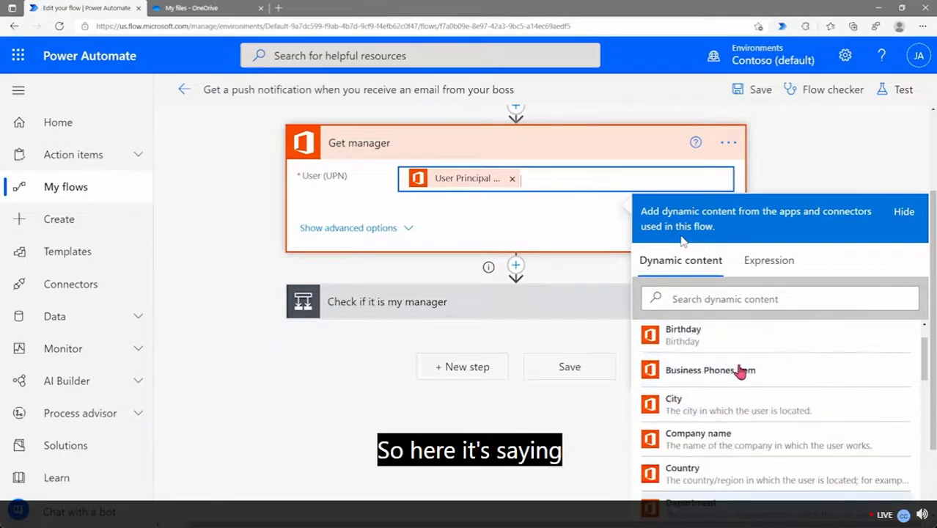
left_click_drag(706, 334, 643, 336)
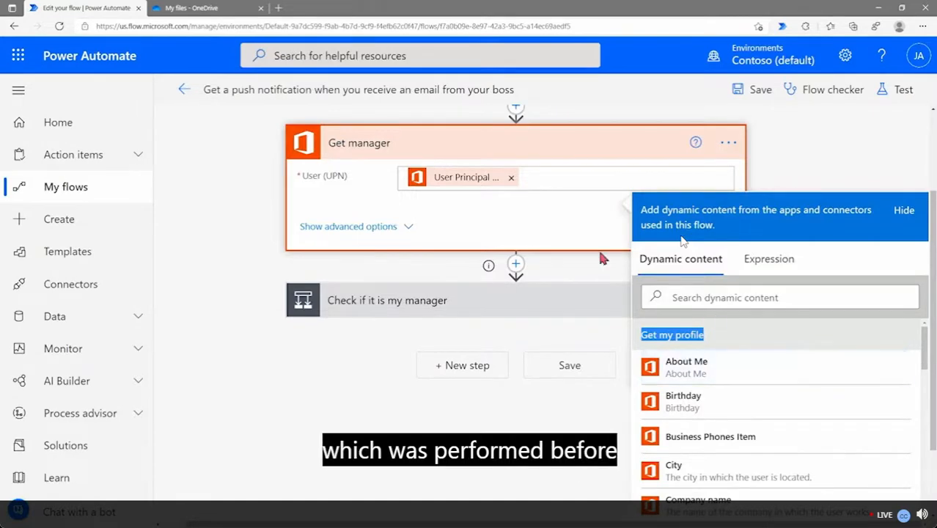
Expand the 'Check if it is my manager' condition comparing the email's From with the manager's Mail
scroll(418, 249, "up", 2)
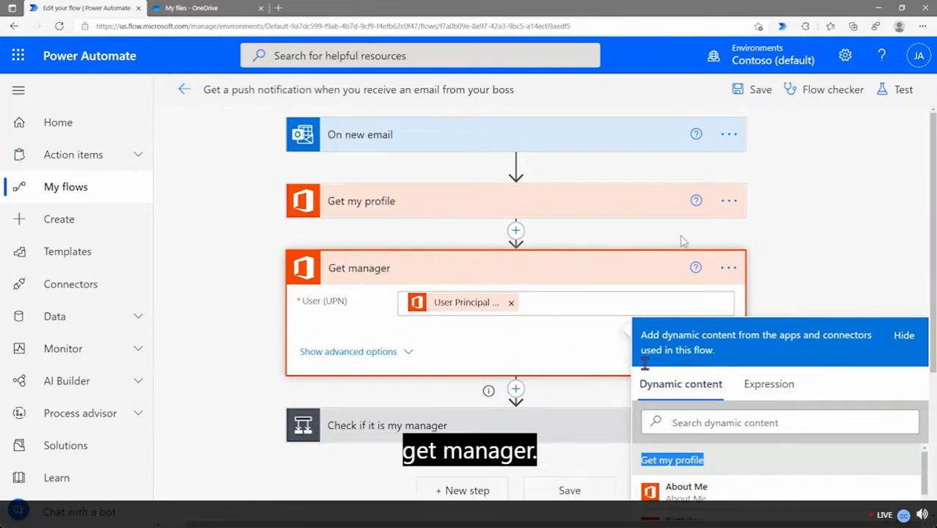
scroll(663, 389, "down", 2)
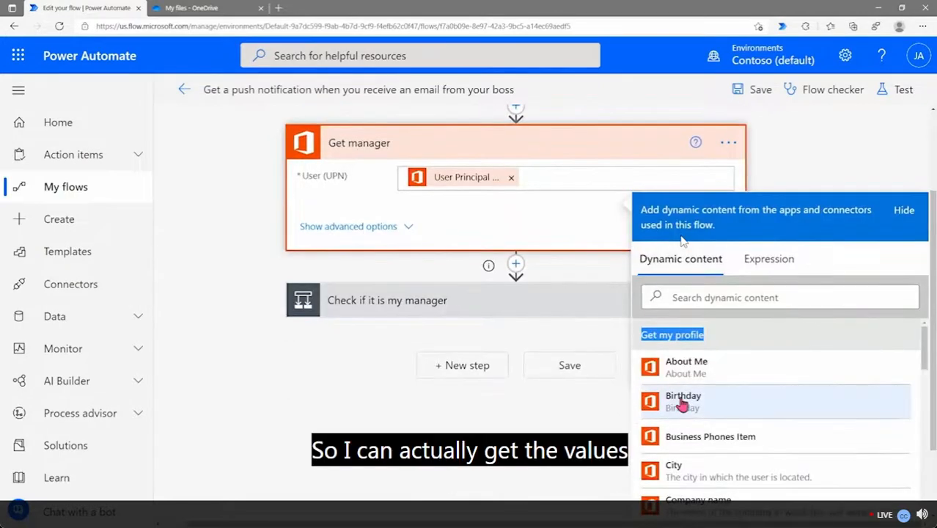
scroll(693, 383, "down", 5)
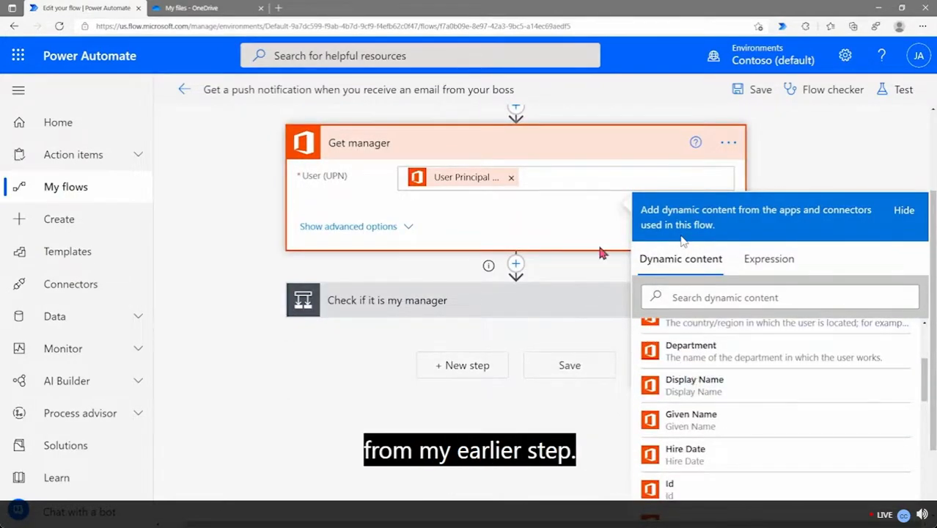
scroll(751, 383, "up", 3)
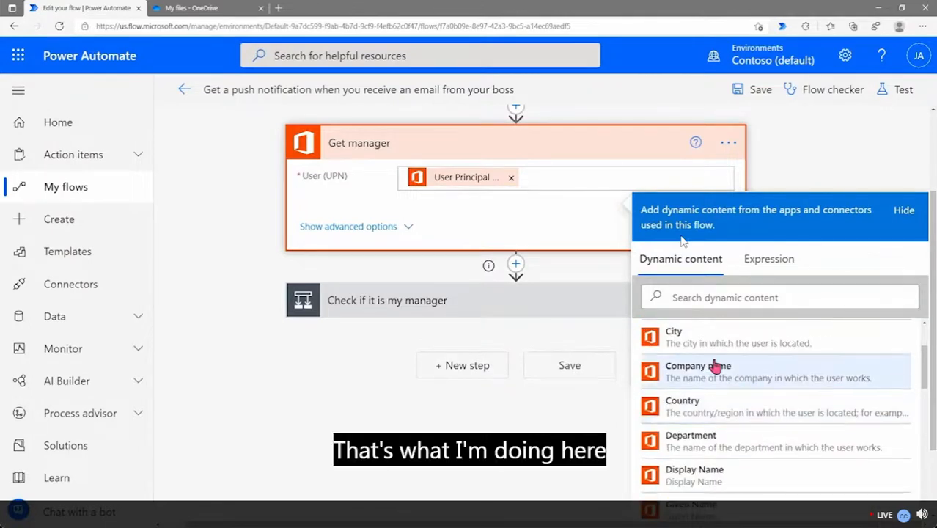
scroll(765, 374, "down", 3)
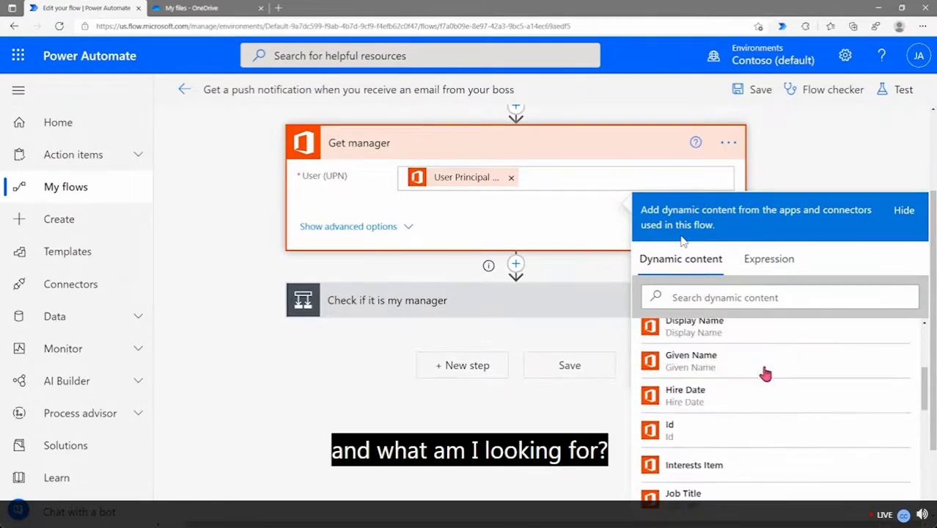
scroll(762, 377, "down", 5)
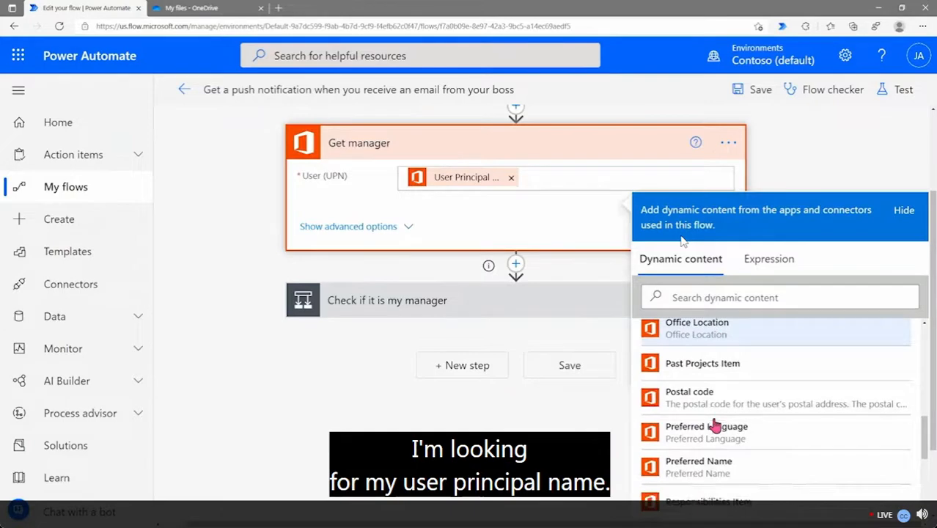
scroll(715, 426, "down", 6)
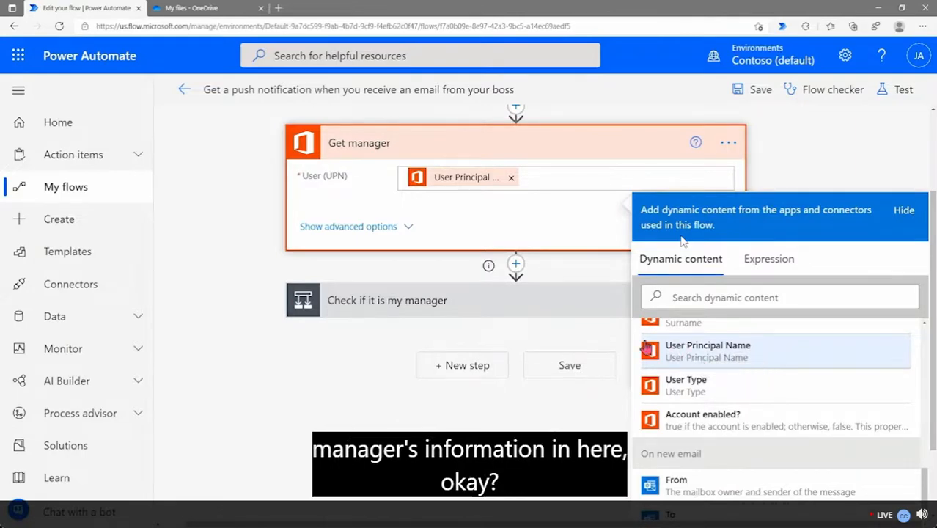
left_click(569, 313)
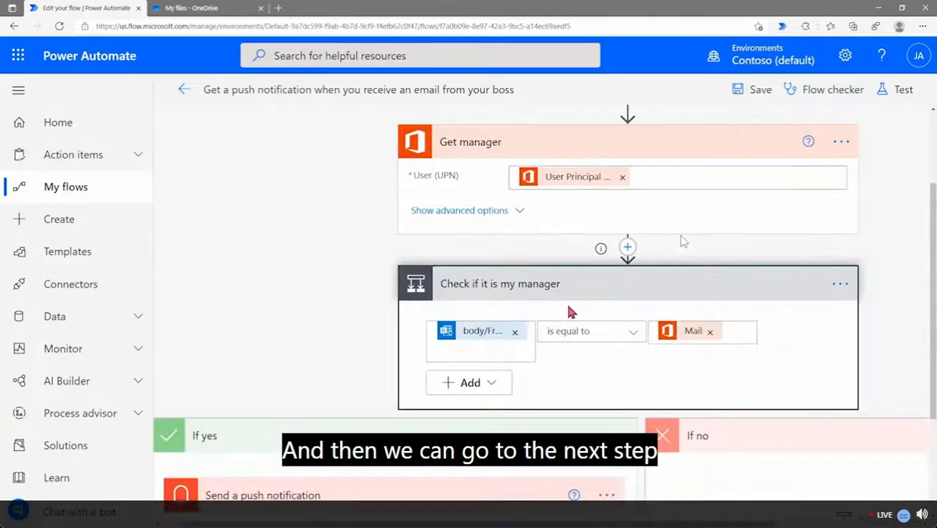
Hide the left navigation pane to widen the canvas for the condition and its branches
left_click(18, 91)
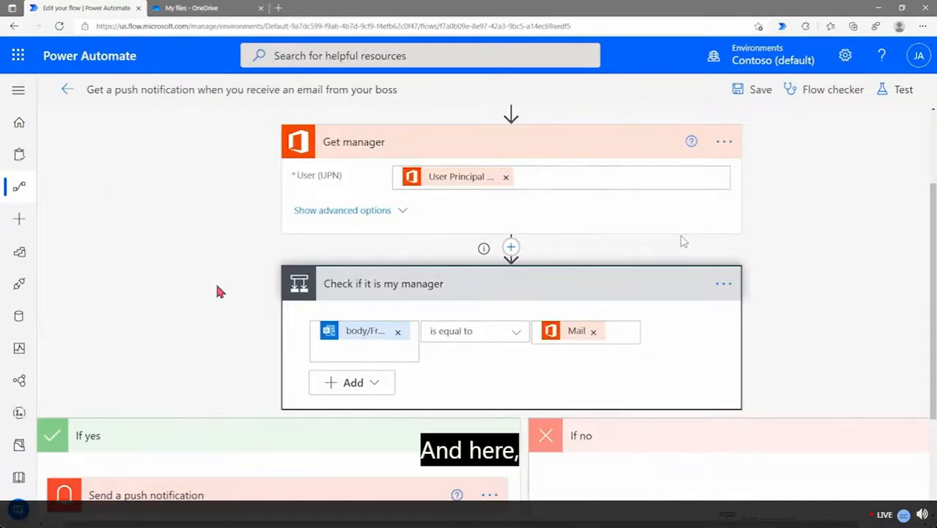
scroll(217, 287, "down", 1)
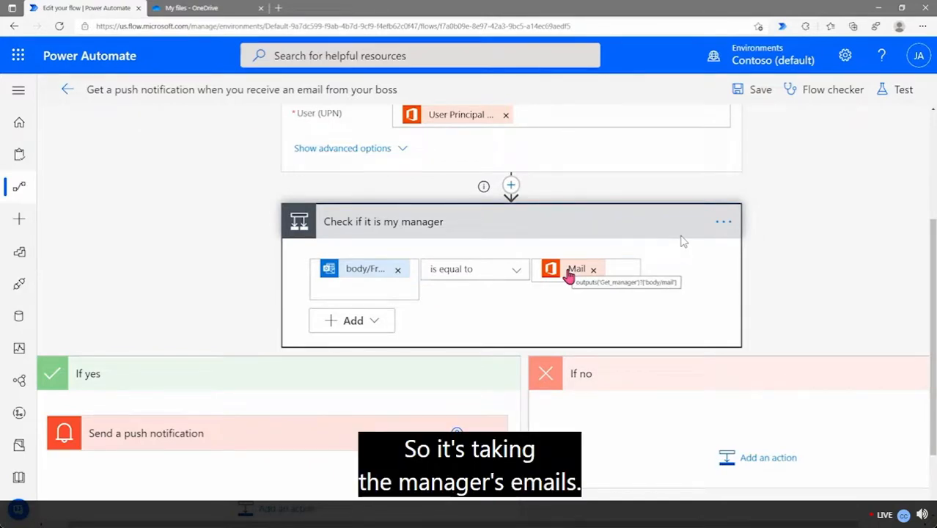
Show dynamic content for the condition's left value and browse the list, ending back at the top
left_click(400, 285)
scroll(817, 235, "down", 3)
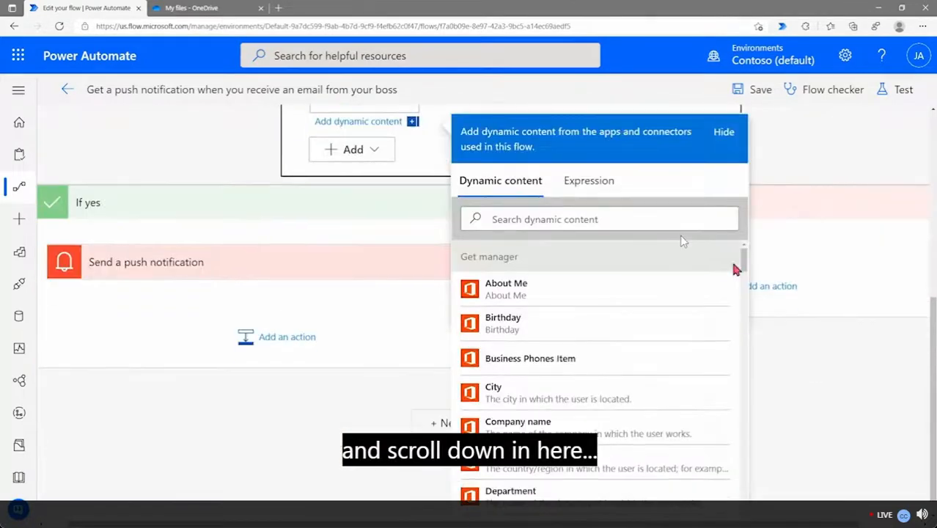
scroll(676, 272, "down", 8)
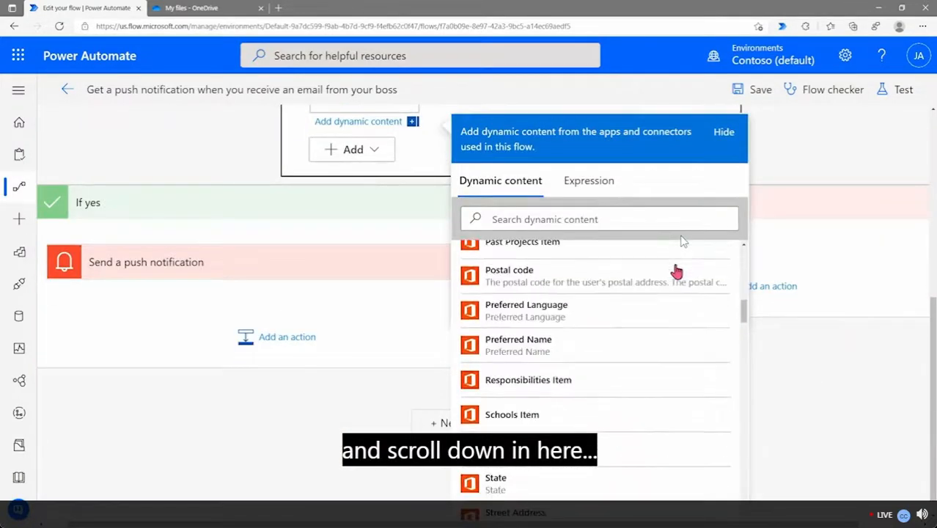
scroll(676, 272, "down", 10)
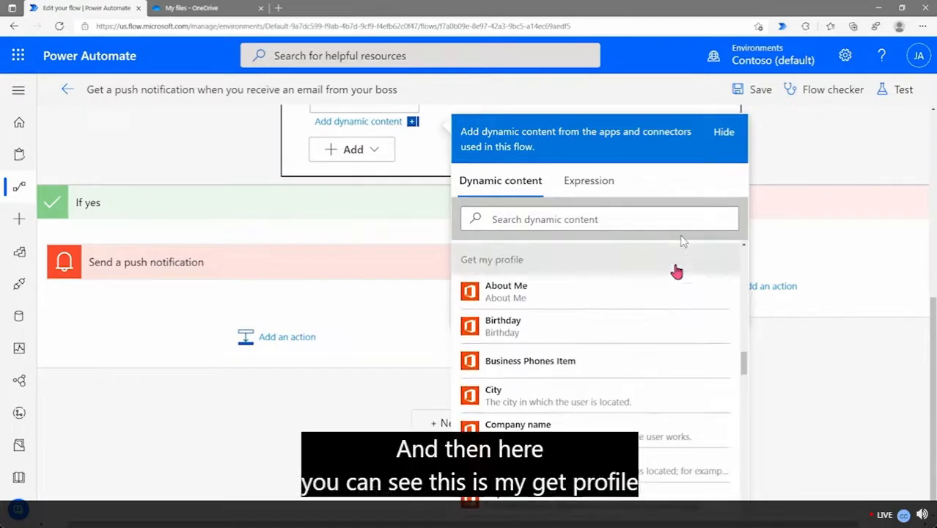
scroll(553, 267, "down", 10)
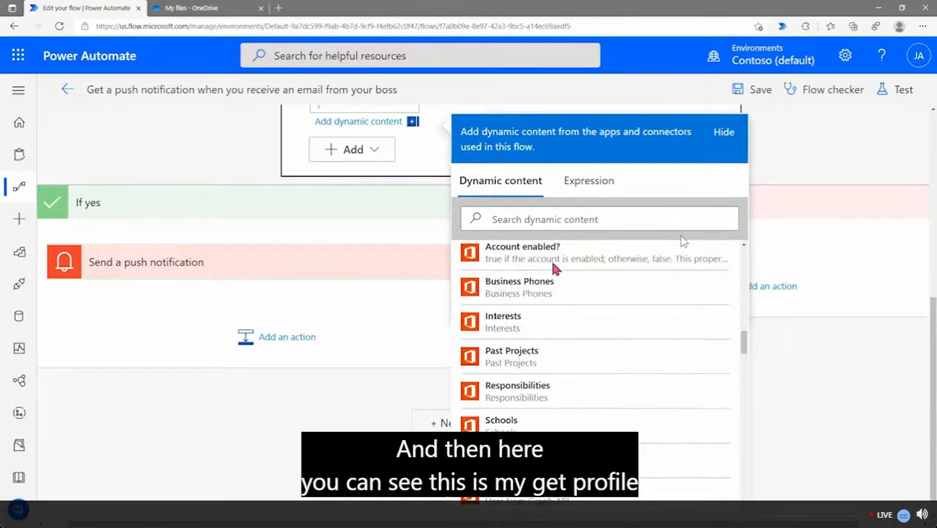
scroll(553, 268, "up", 10)
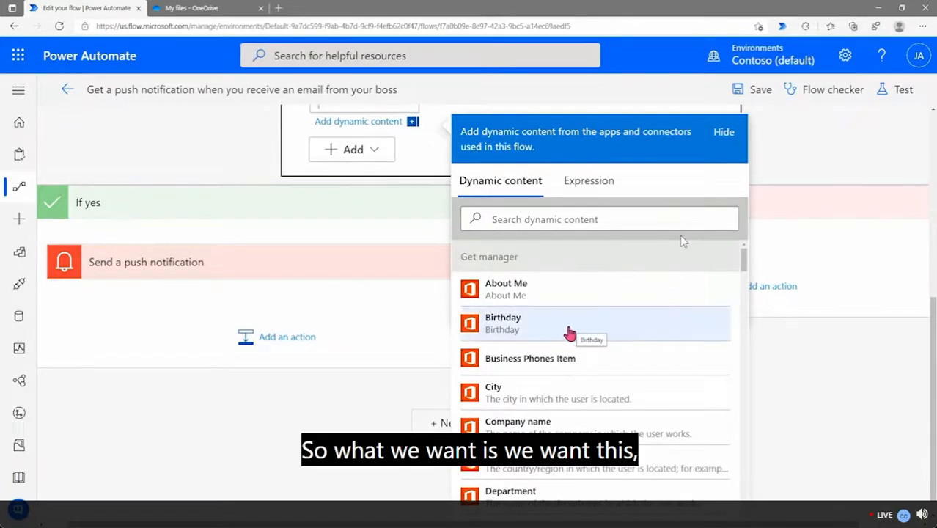
scroll(555, 311, "down", 5)
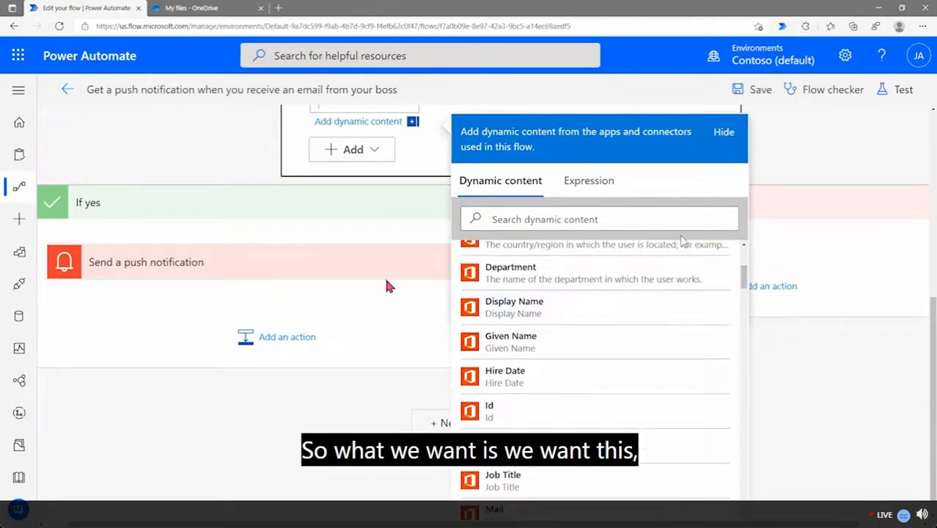
scroll(389, 286, "up", 1)
scroll(558, 388, "down", 5)
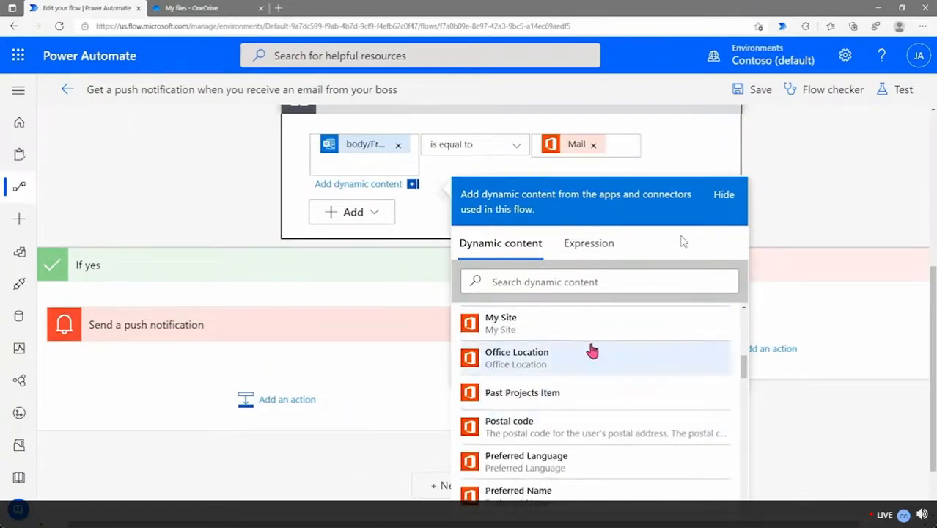
scroll(592, 349, "down", 3)
scroll(592, 350, "down", 10)
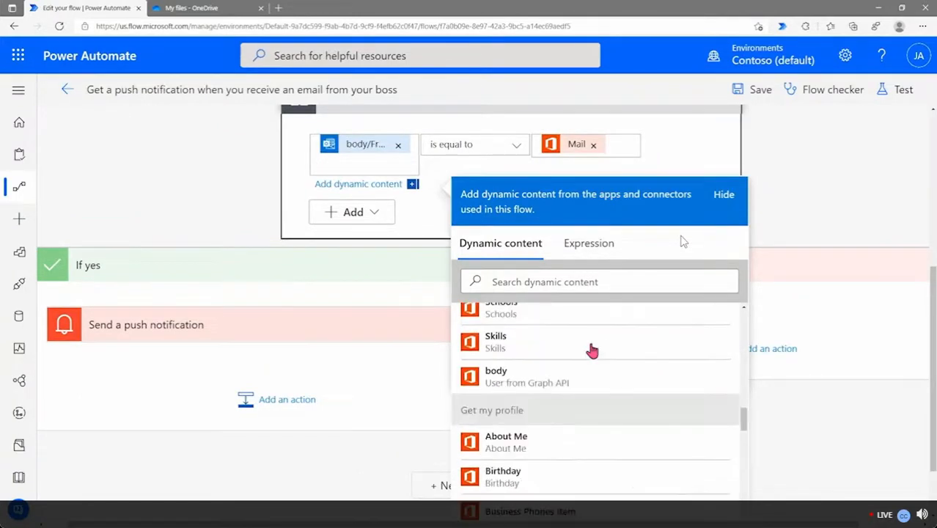
scroll(592, 349, "down", 8)
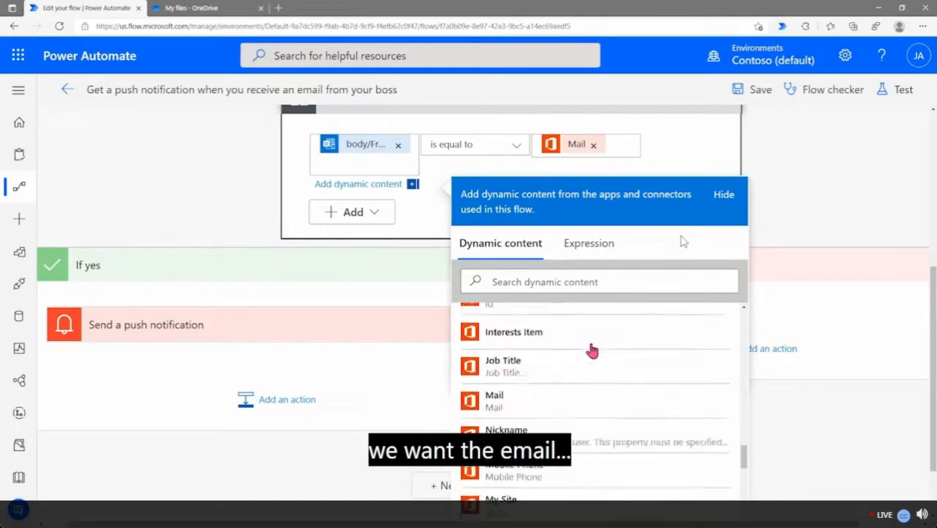
scroll(592, 350, "down", 8)
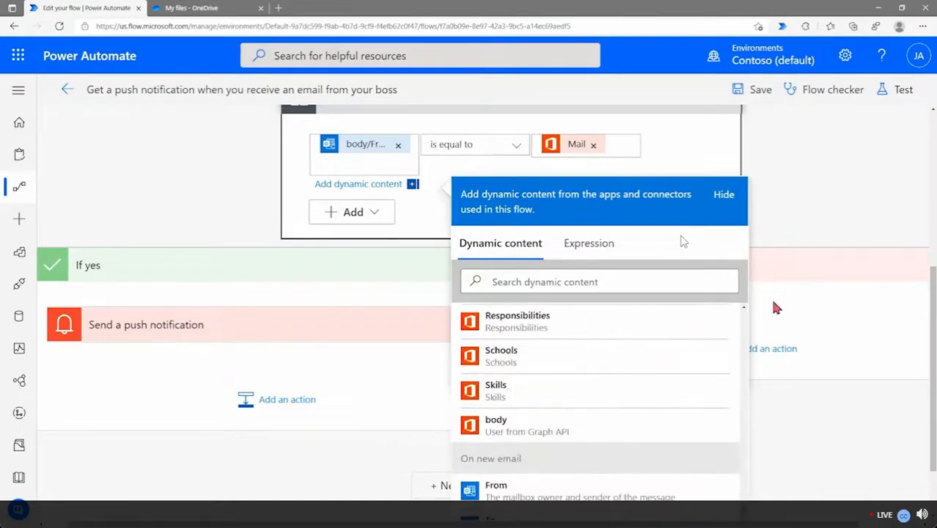
scroll(777, 306, "down", 1)
scroll(547, 409, "down", 2)
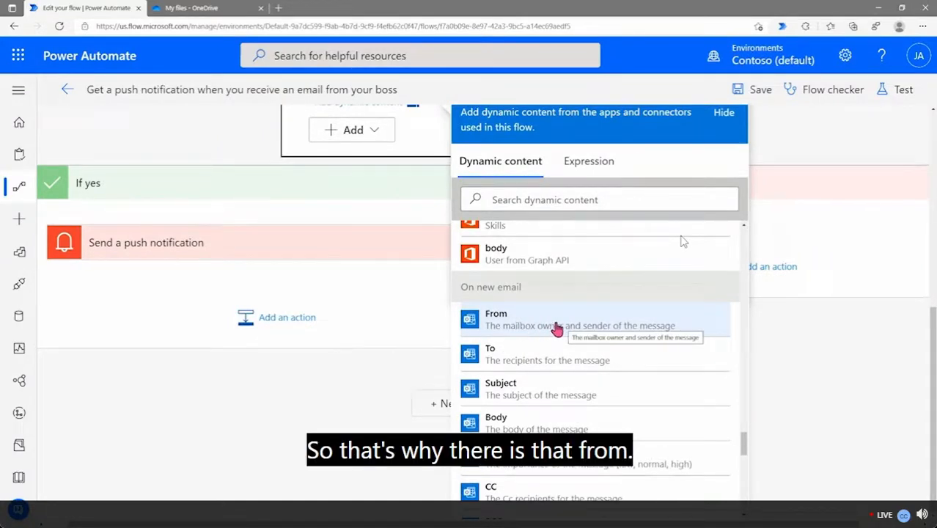
scroll(554, 324, "up", 2)
scroll(809, 139, "up", 2)
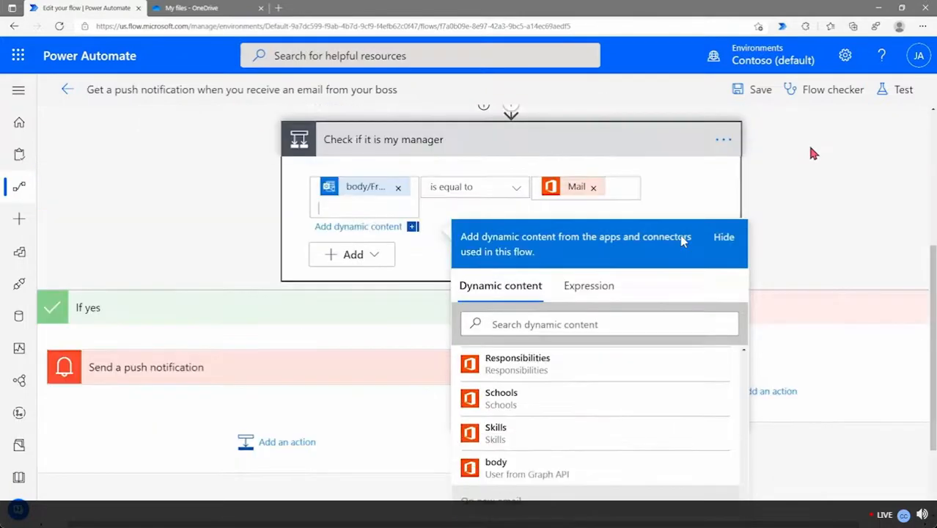
Browse the Get manager dynamic content behind the manager's Mail value
left_click(616, 188)
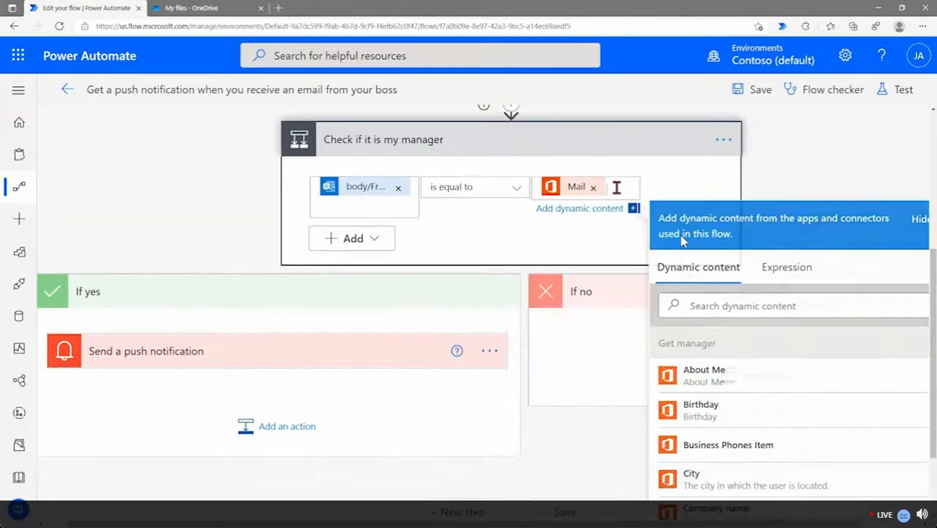
scroll(769, 398, "down", 7)
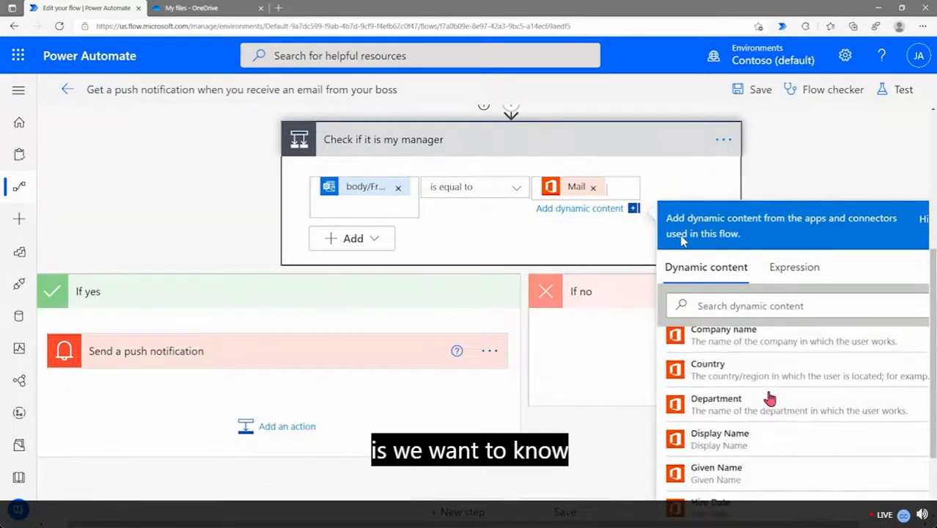
scroll(769, 396, "down", 3)
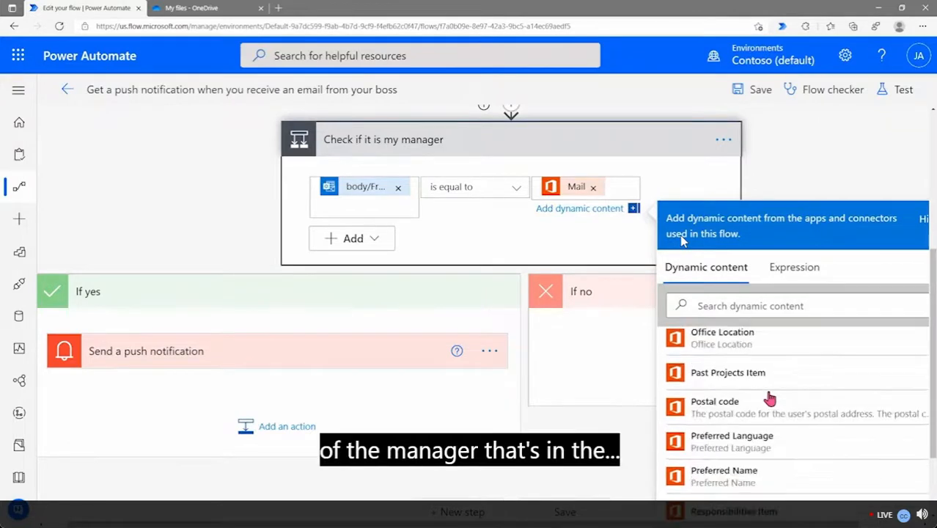
scroll(770, 393, "up", 5)
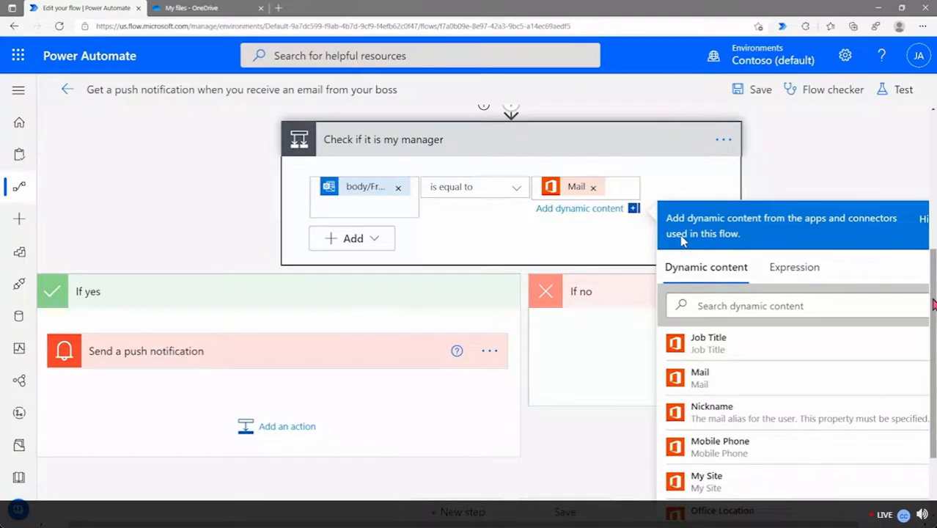
Expand Send a push notification to reveal its Text, Link and Link label fields
left_click_drag(935, 305, 934, 358)
scroll(802, 351, "up", 3)
scroll(802, 350, "up", 5)
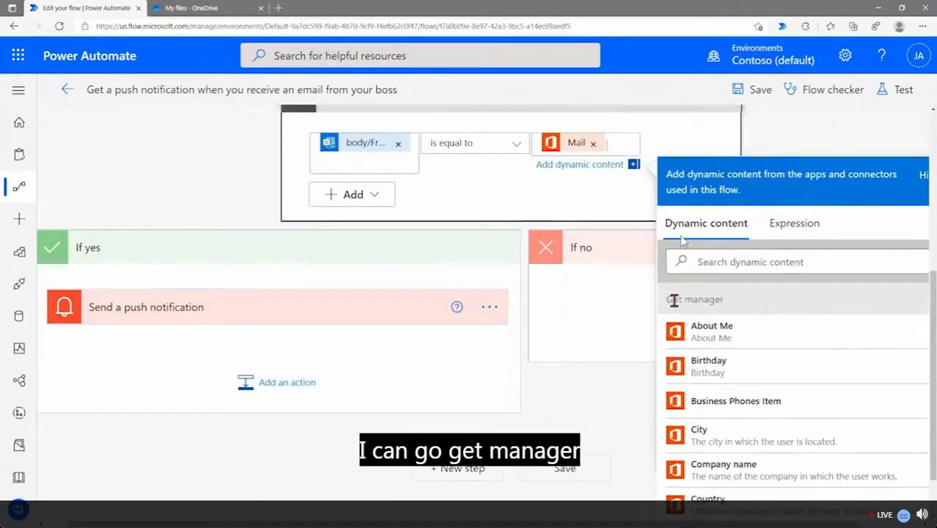
scroll(756, 368, "down", 5)
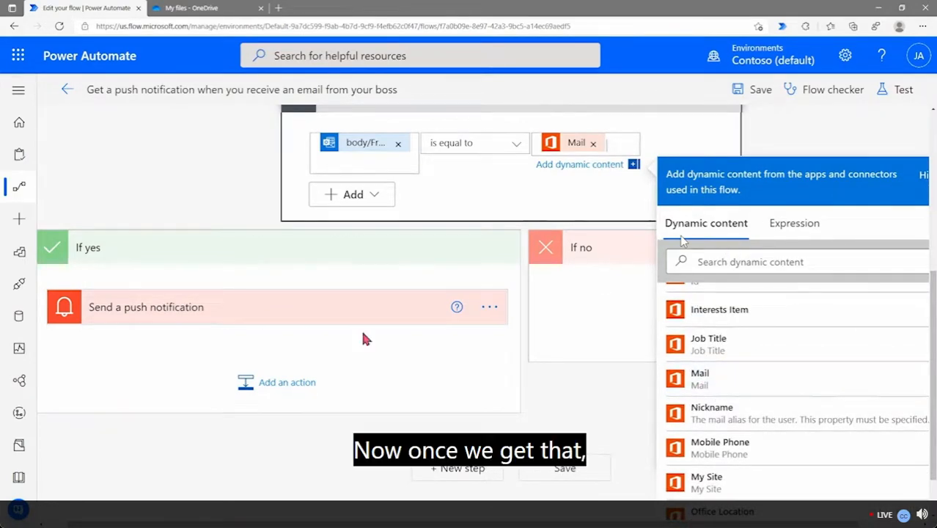
left_click(281, 322)
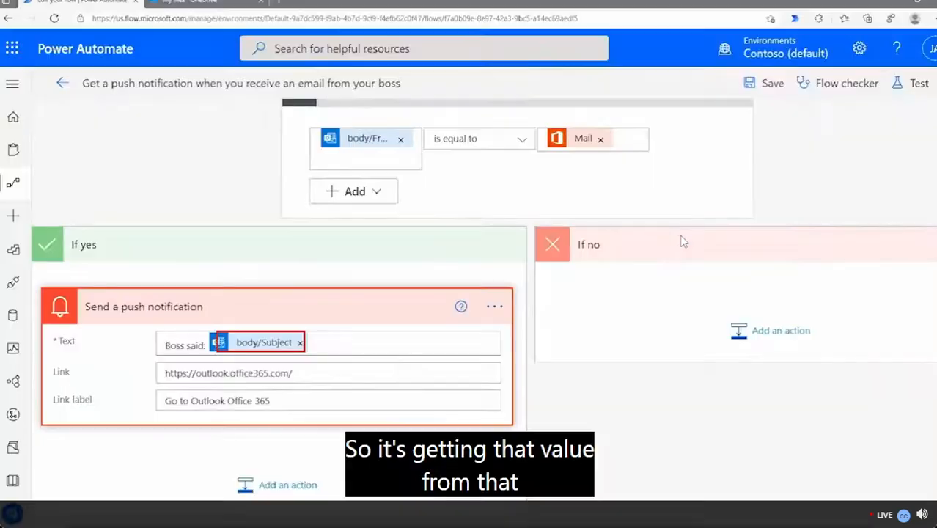
List dynamic content for the notification Text, scrolled to the On new email fields like Subject and Body
left_click(337, 343)
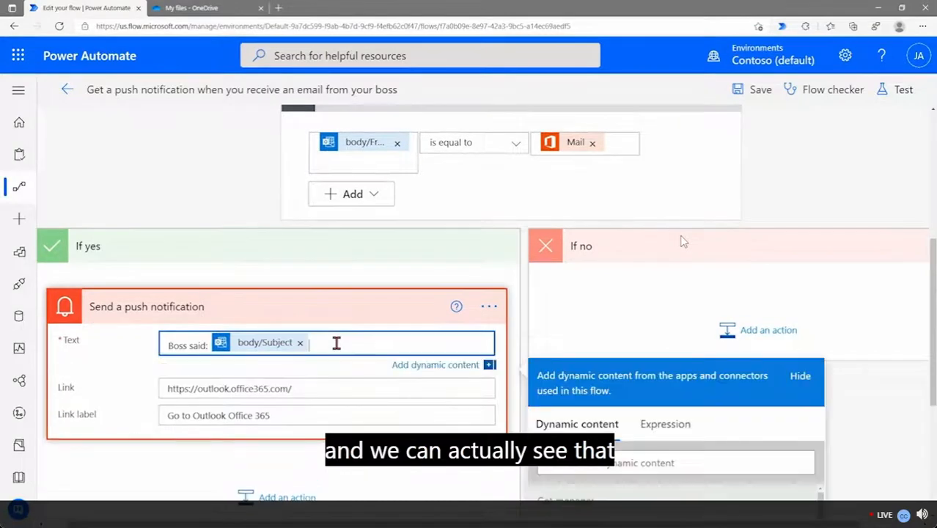
scroll(643, 308, "down", 1)
scroll(646, 313, "down", 2)
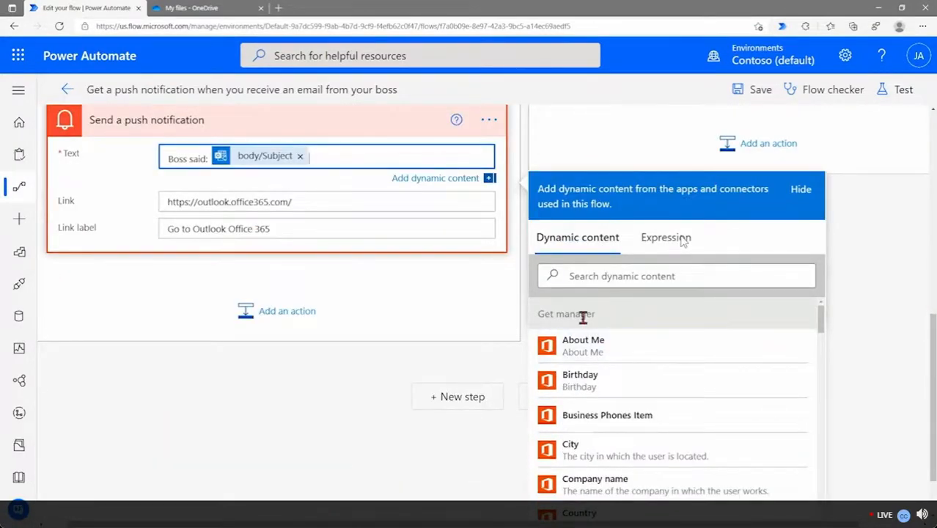
scroll(580, 330, "down", 10)
scroll(587, 339, "up", 10)
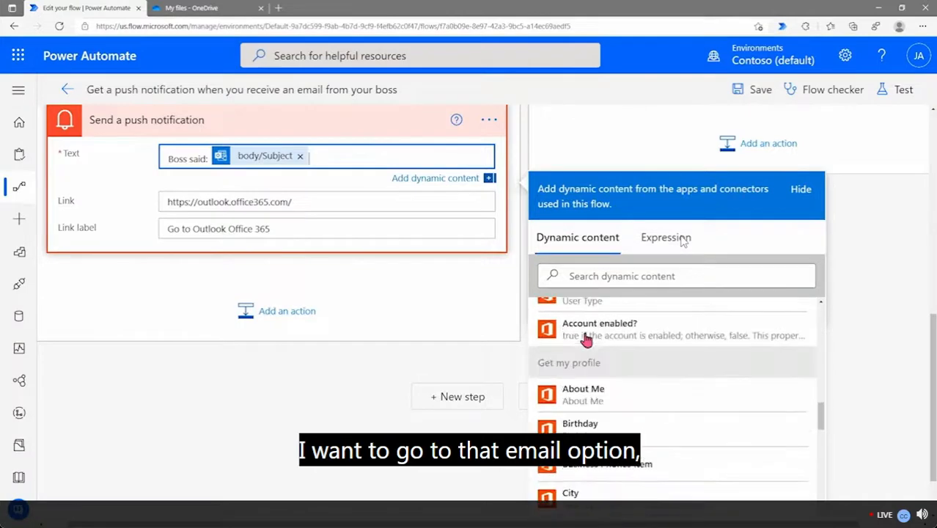
scroll(586, 339, "down", 3)
scroll(586, 339, "up", 2)
scroll(587, 339, "down", 4)
scroll(587, 340, "down", 10)
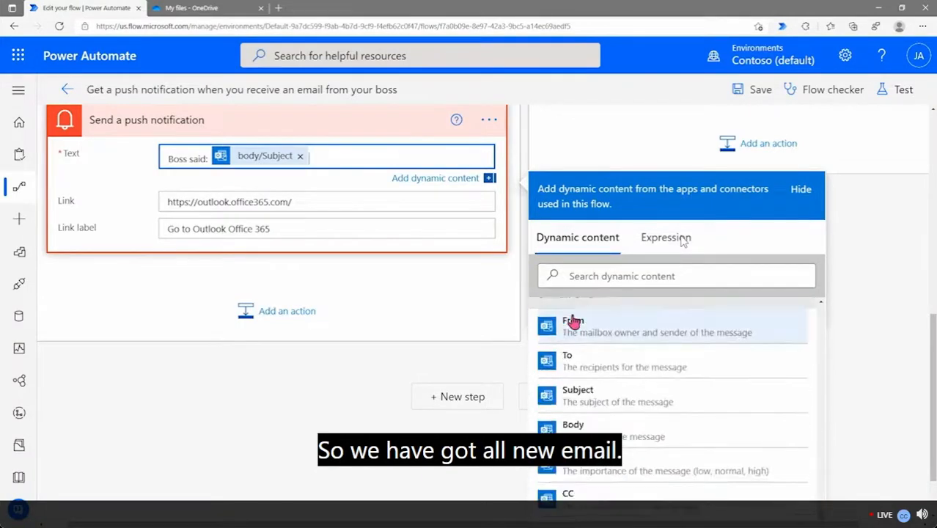
scroll(564, 322, "up", 1)
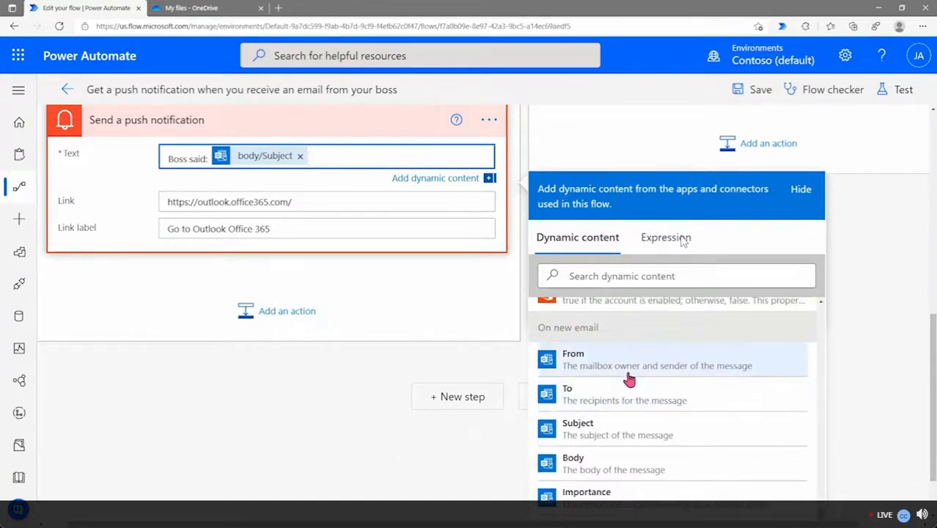
scroll(628, 381, "down", 2)
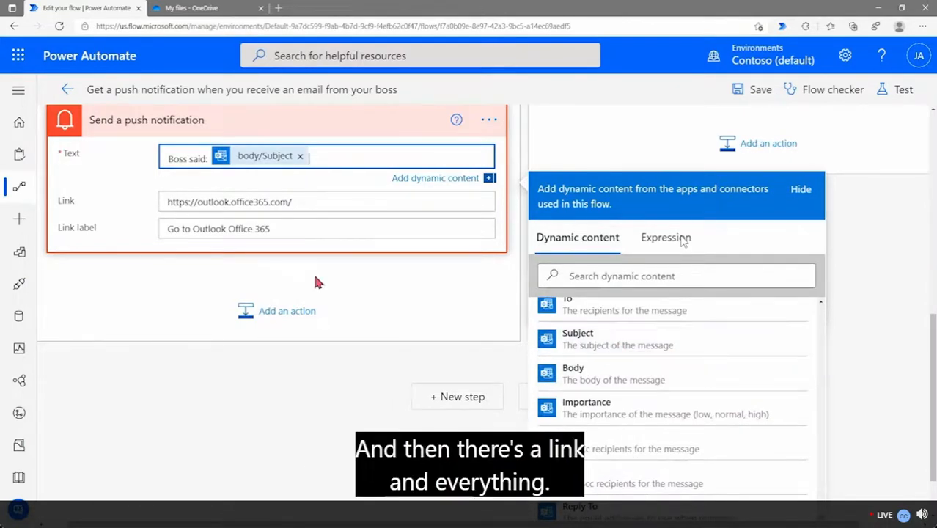
Close the Text choices and show dynamic content options for the notification Link field
left_click(225, 381)
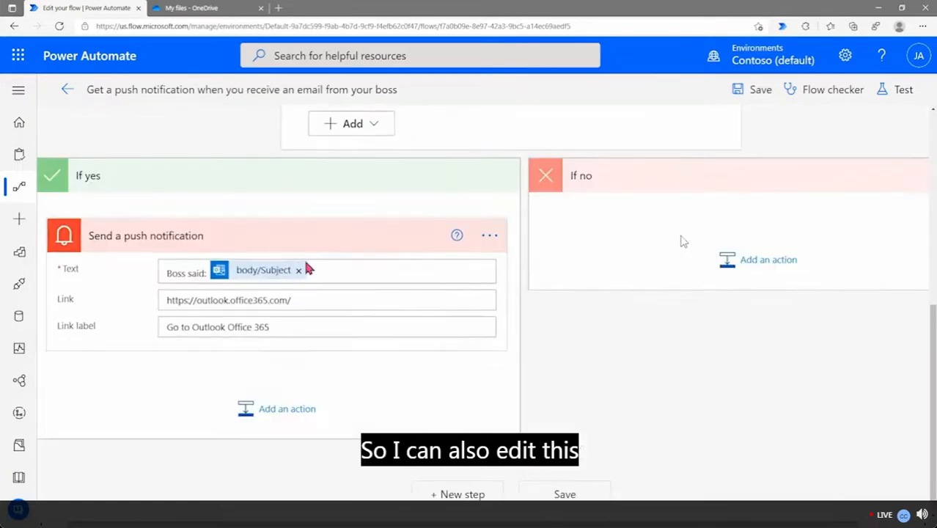
left_click(338, 299)
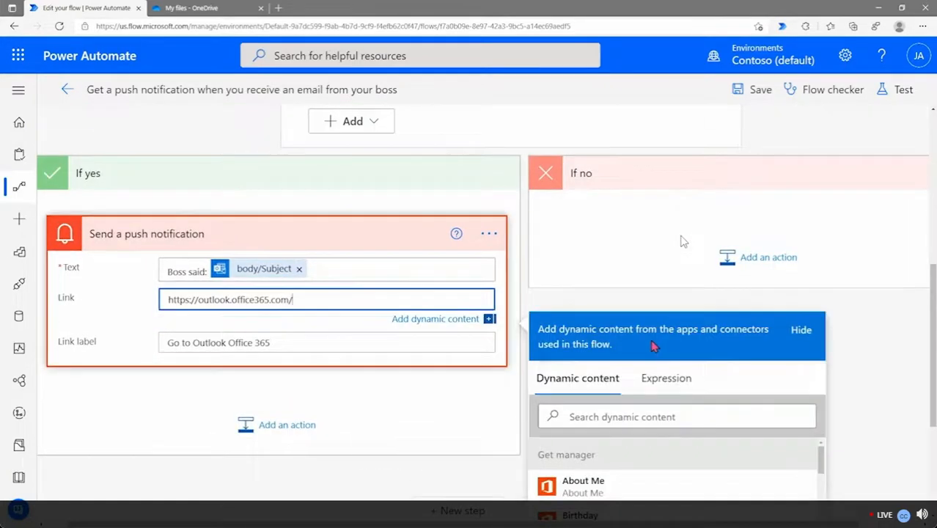
scroll(607, 438, "down", 3)
scroll(670, 324, "up", 2)
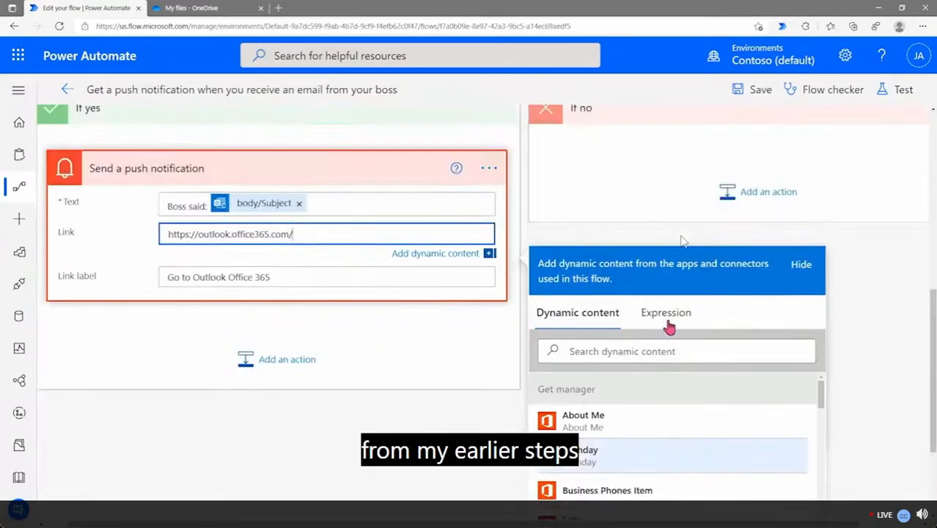
Check the Link label field, close the panel and collapse Send a push notification
left_click(437, 285)
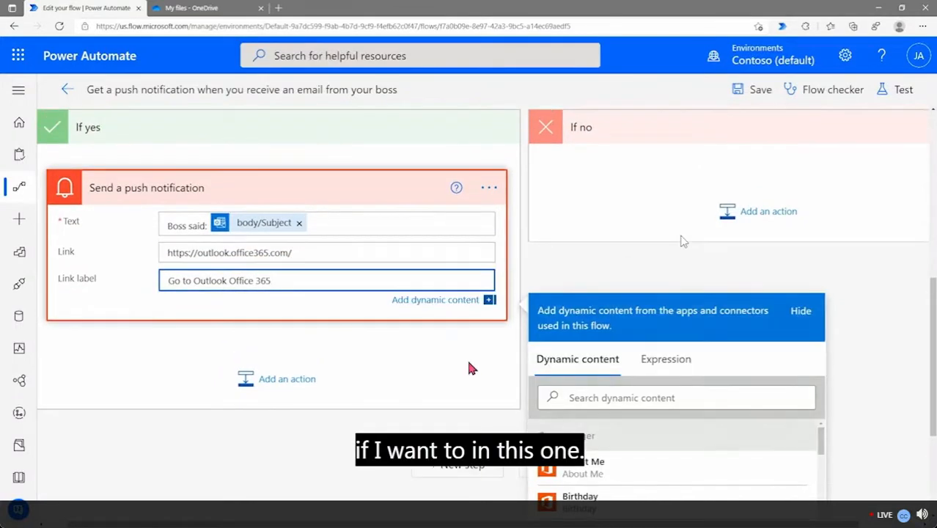
left_click(466, 363)
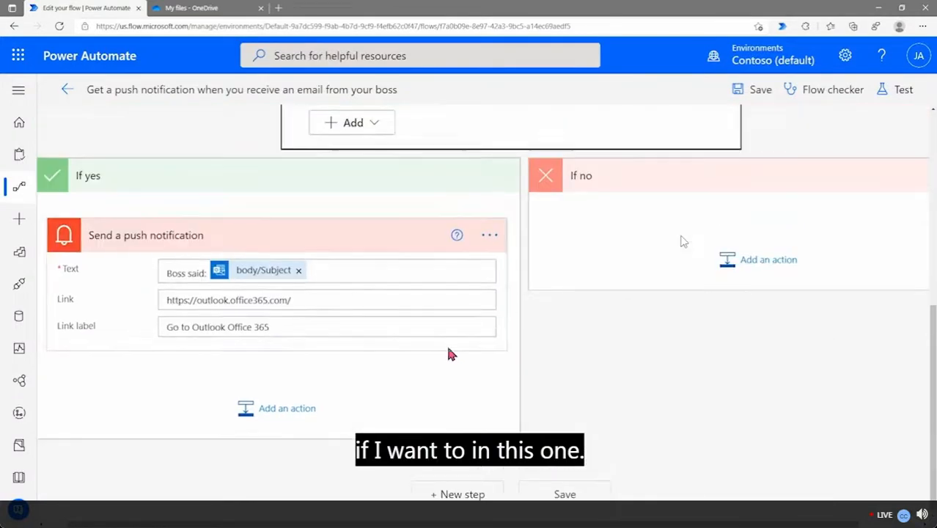
left_click(357, 243)
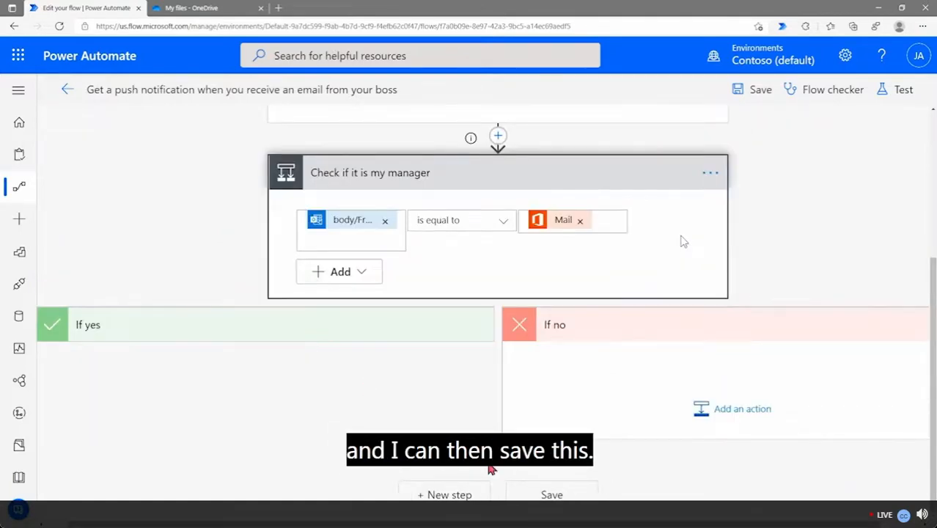
Save the boss-email notification flow and review its steps
left_click(558, 495)
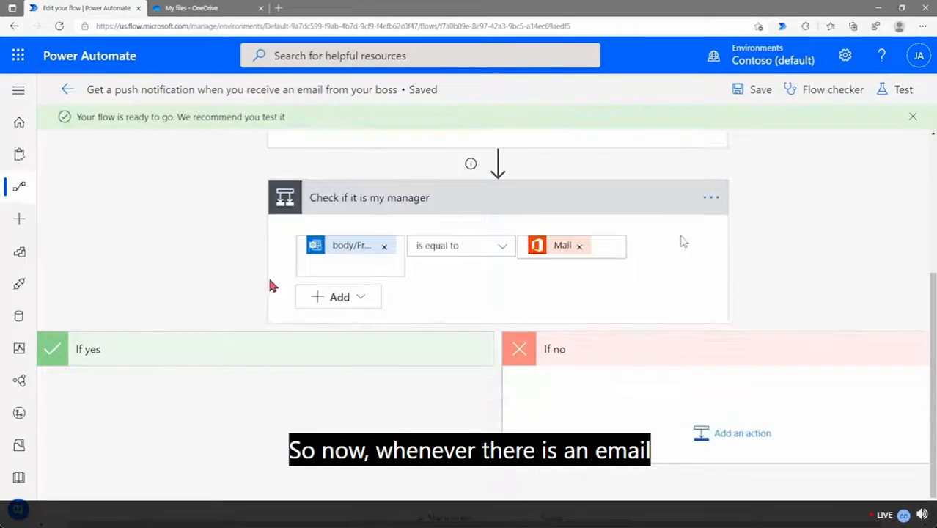
scroll(377, 220, "up", 4)
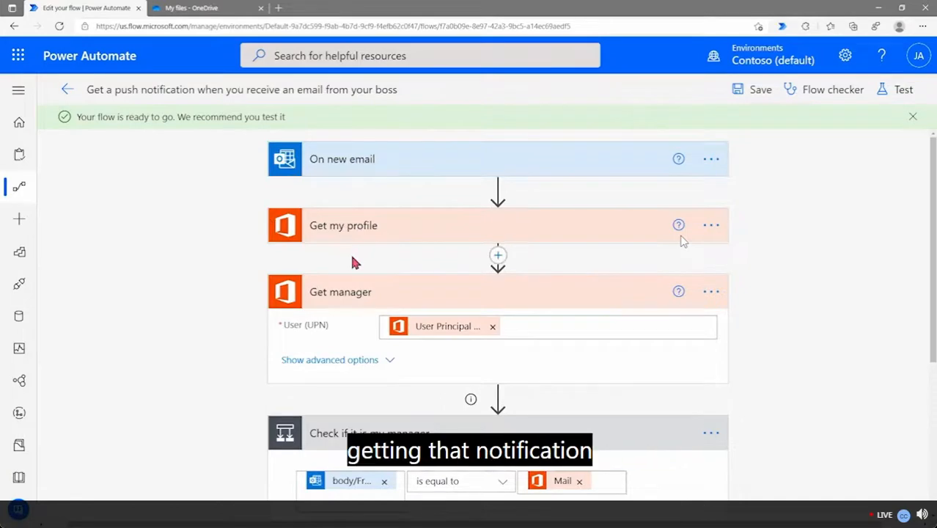
scroll(174, 224, "down", 1)
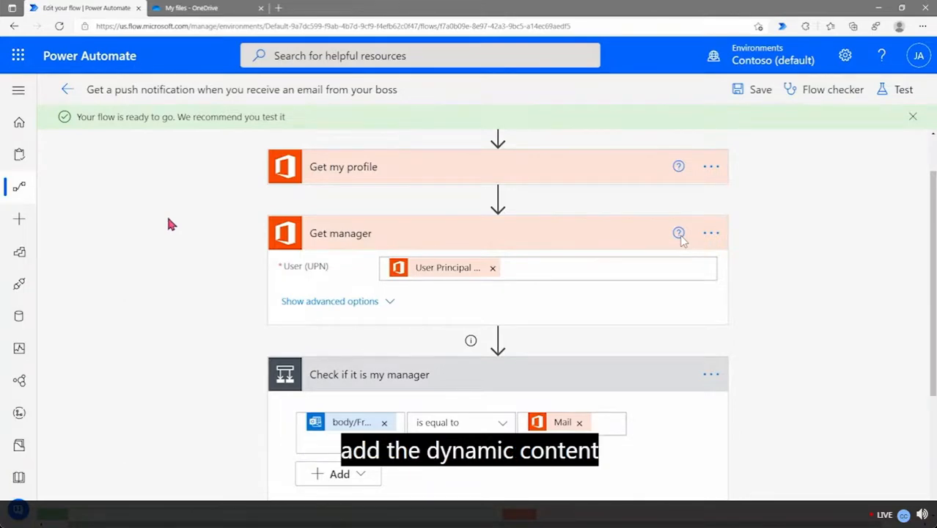
scroll(169, 224, "down", 1)
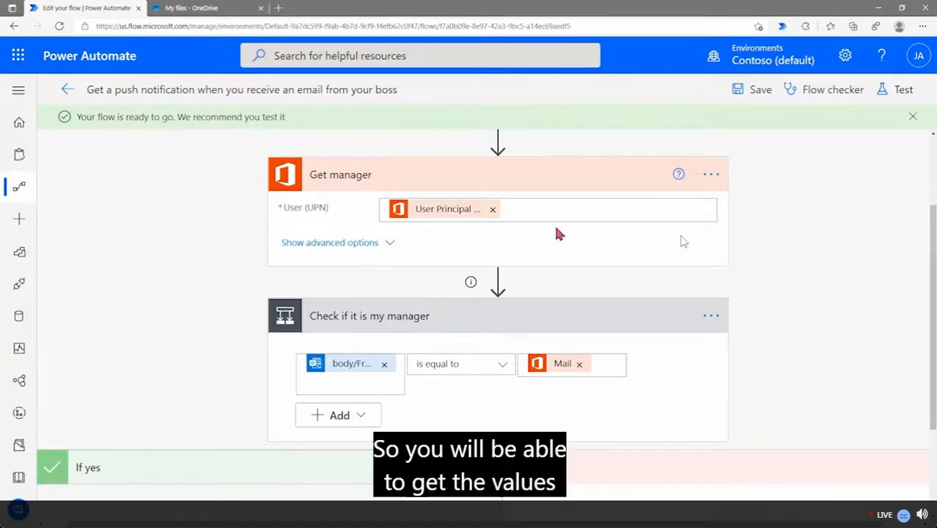
scroll(561, 236, "up", 2)
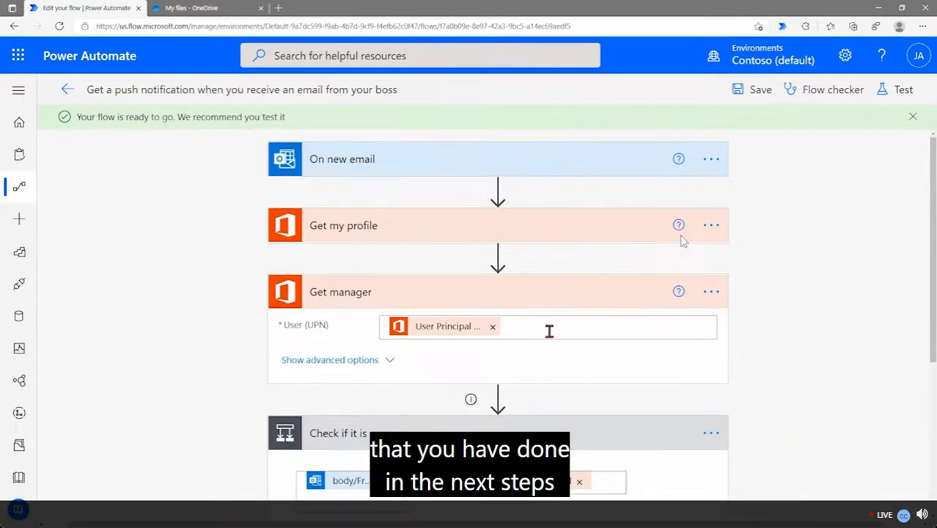
Return to the Cloud flows list through My flows
scroll(549, 328, "down", 2)
scroll(542, 330, "down", 1)
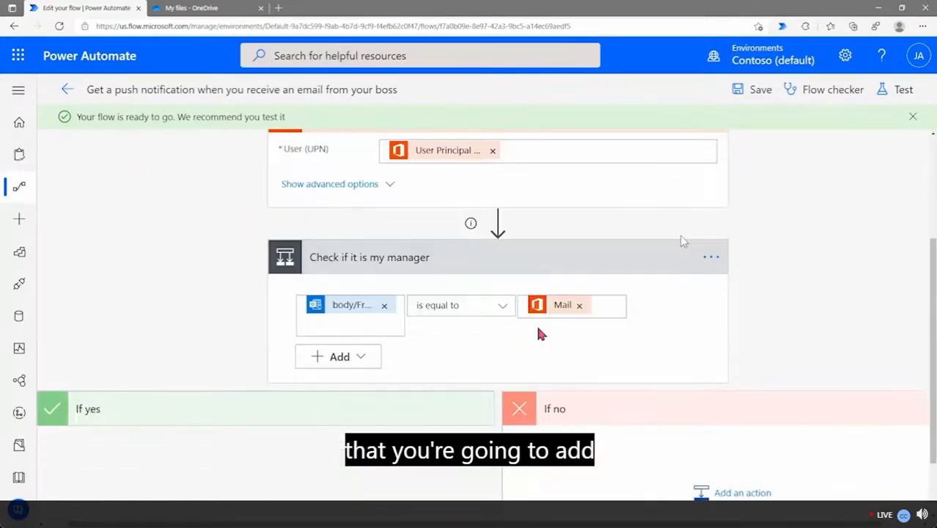
scroll(530, 344, "down", 1)
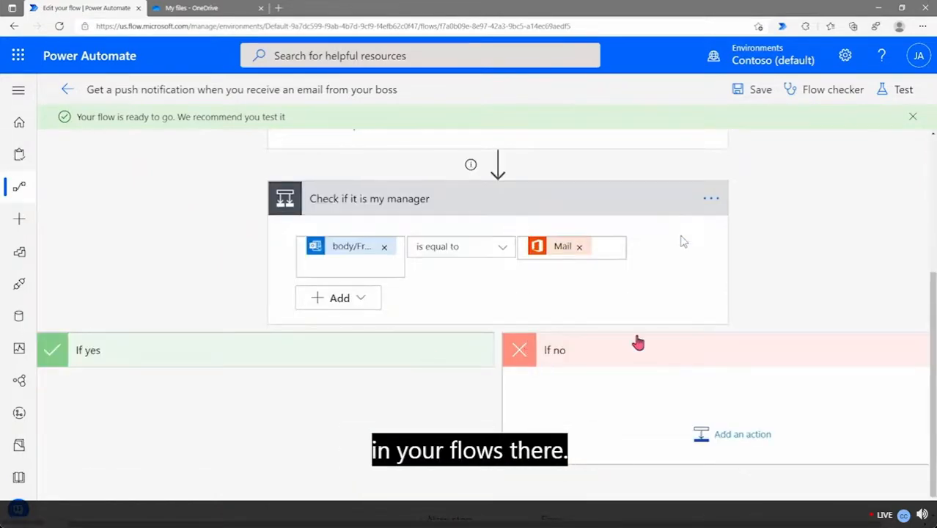
scroll(579, 328, "up", 2)
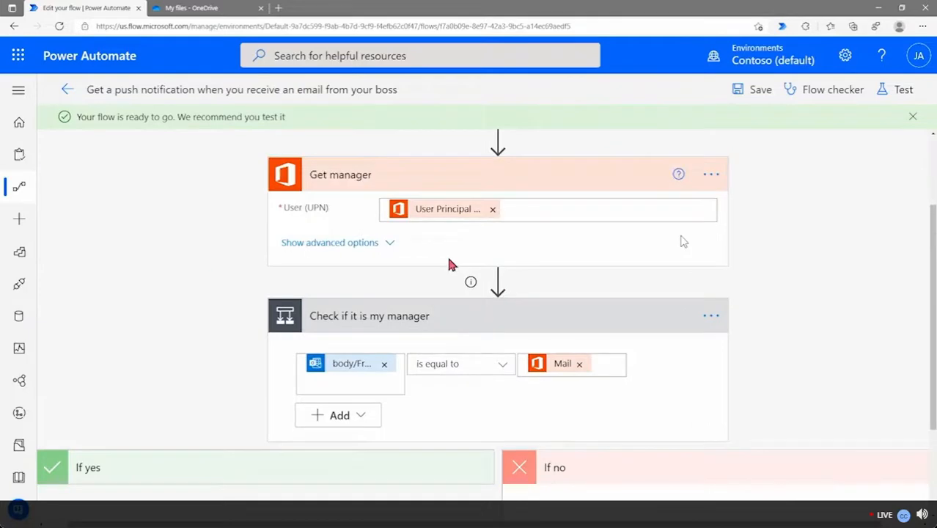
left_click(20, 190)
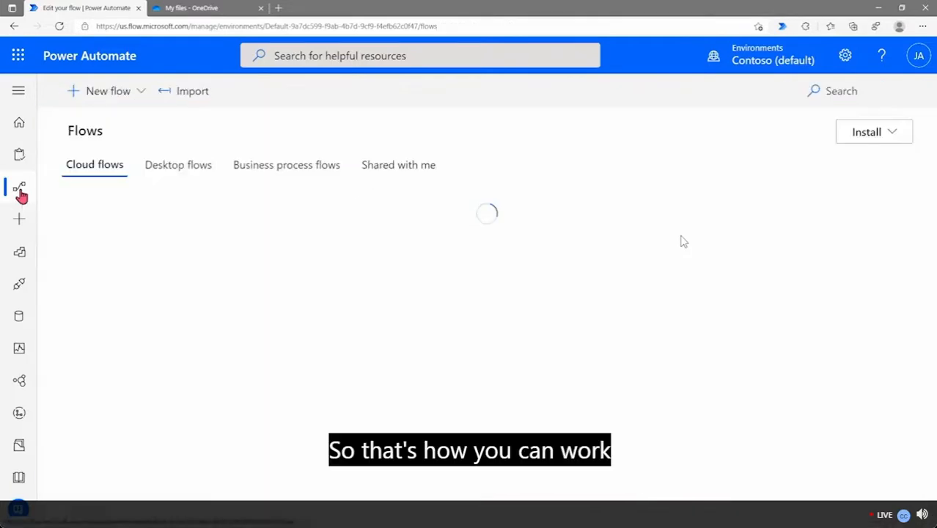
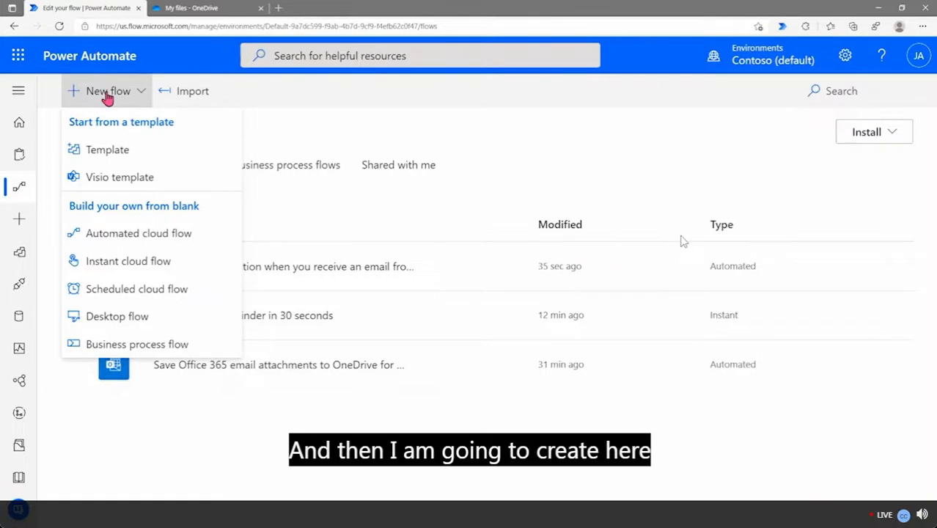
Start an instant cloud flow named CalculateFlow with the 'Manually trigger a flow' trigger
left_click(115, 269)
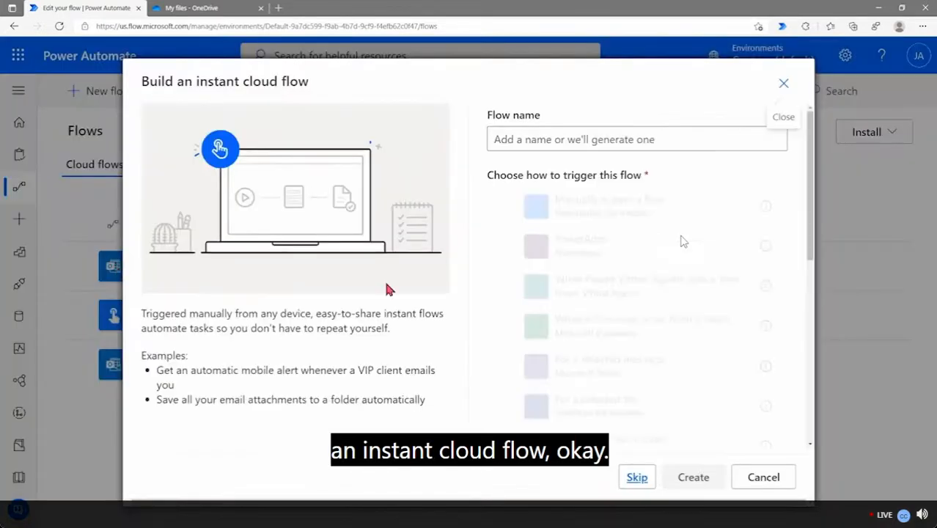
left_click(582, 141)
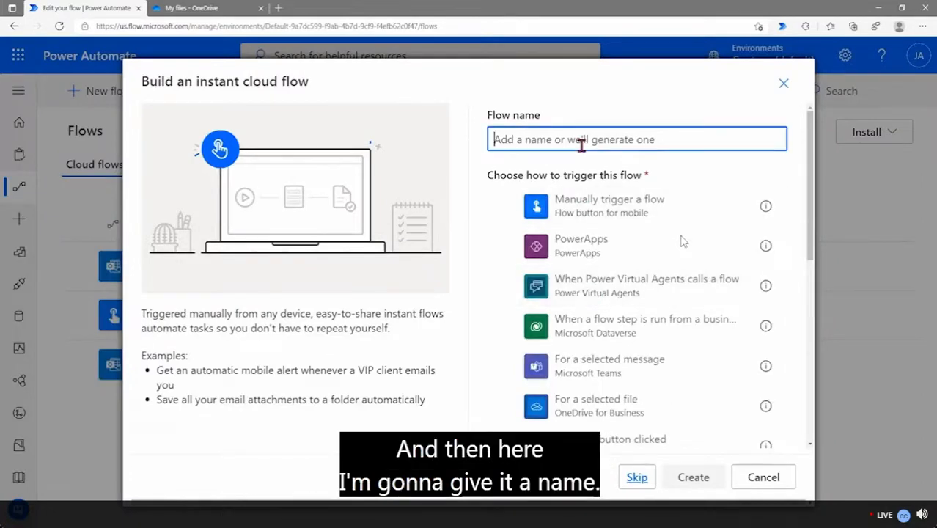
type("C")
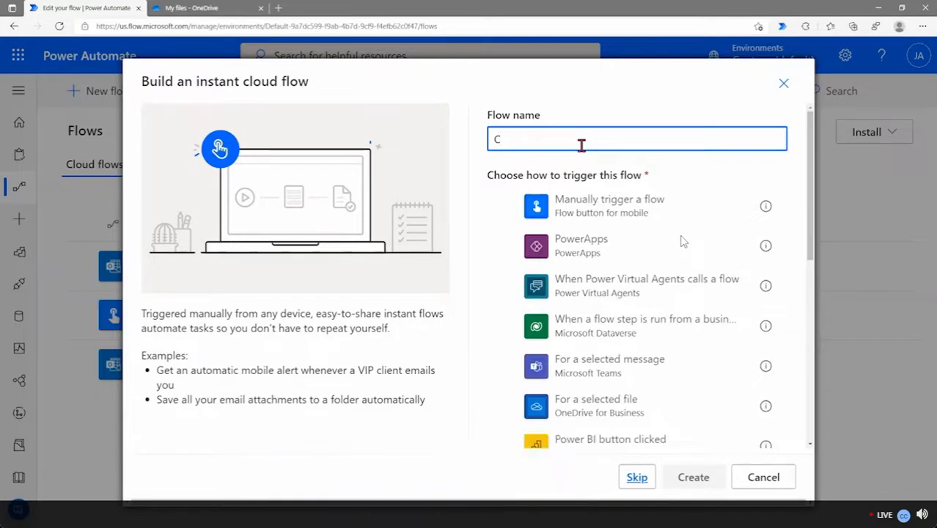
type("l")
type("alcu")
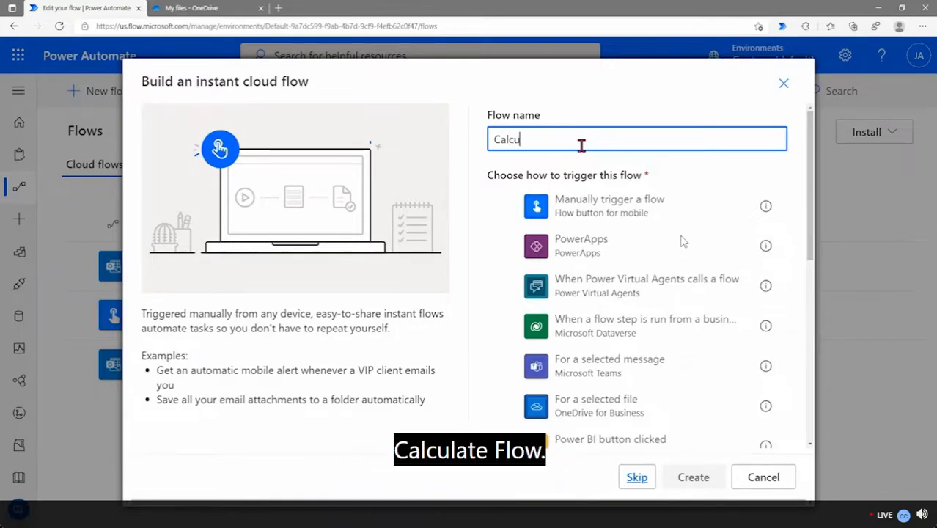
type("lateFlow")
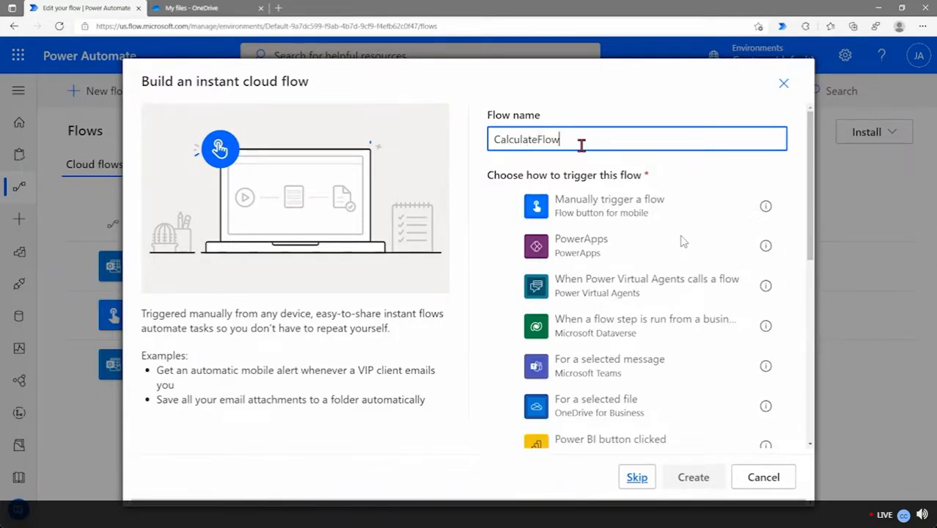
left_click(601, 212)
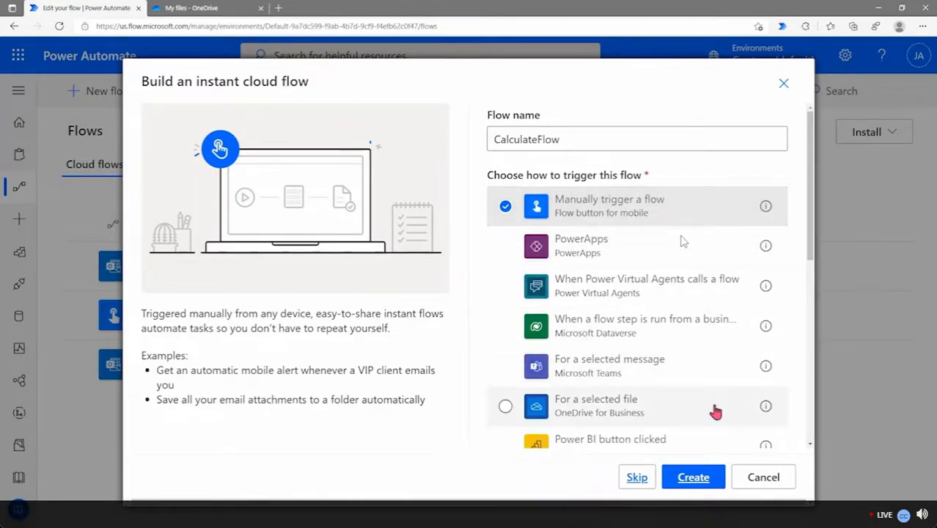
Create the flow and add a Number input named Square Footage to the manual trigger
left_click(694, 481)
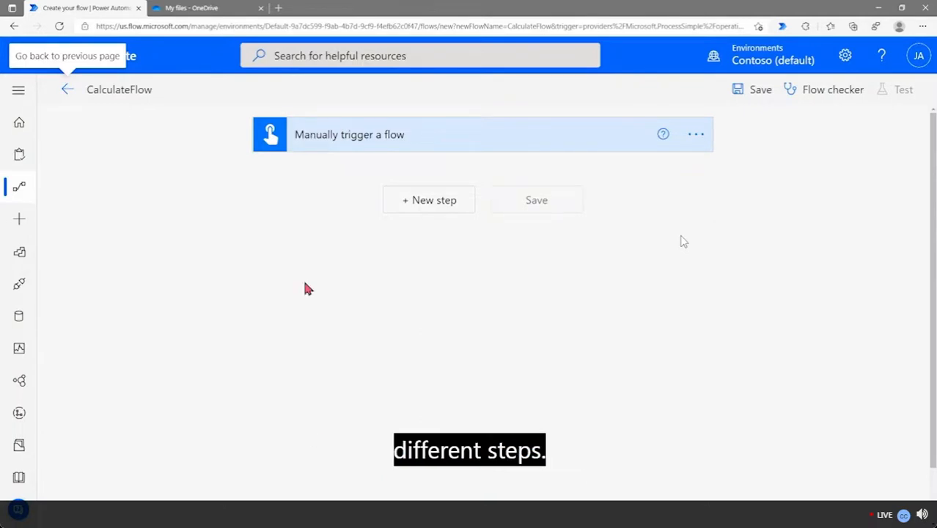
left_click(365, 142)
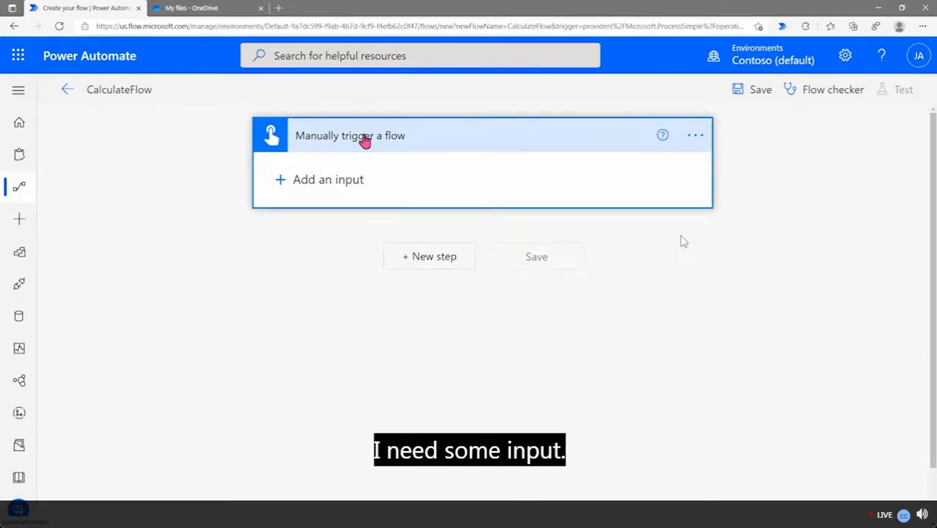
left_click(321, 183)
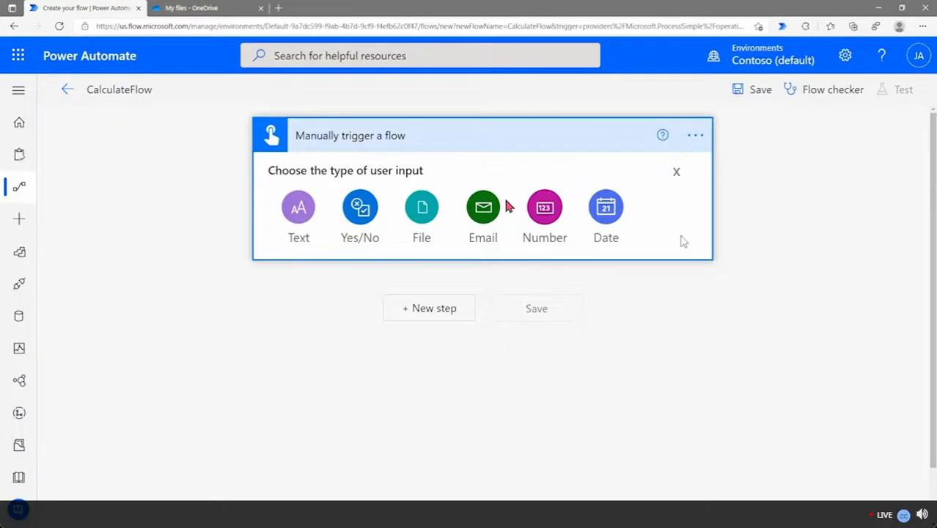
left_click(548, 213)
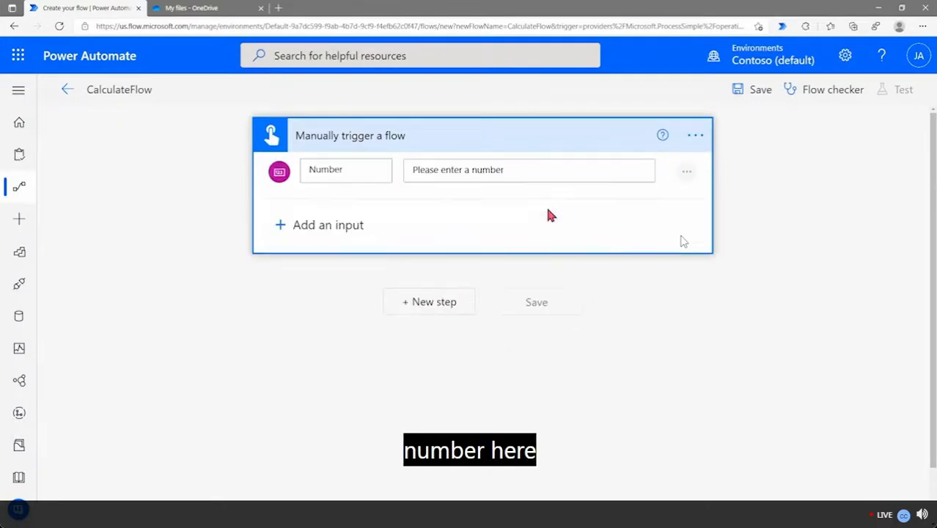
left_click(358, 173)
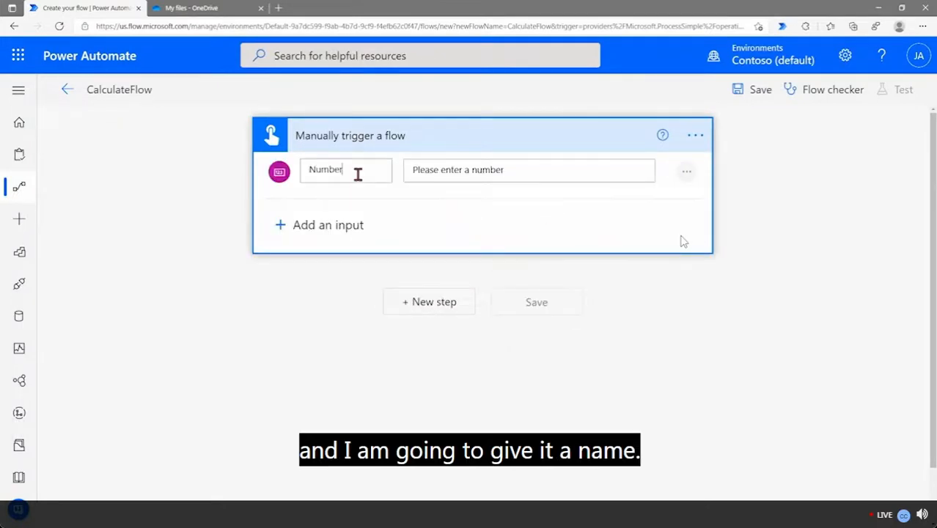
key("BackSpace")
key("BackSpace")
key("BackSpace")
key("BackSpace")
key("BackSpace")
key("BackSpace")
type("S")
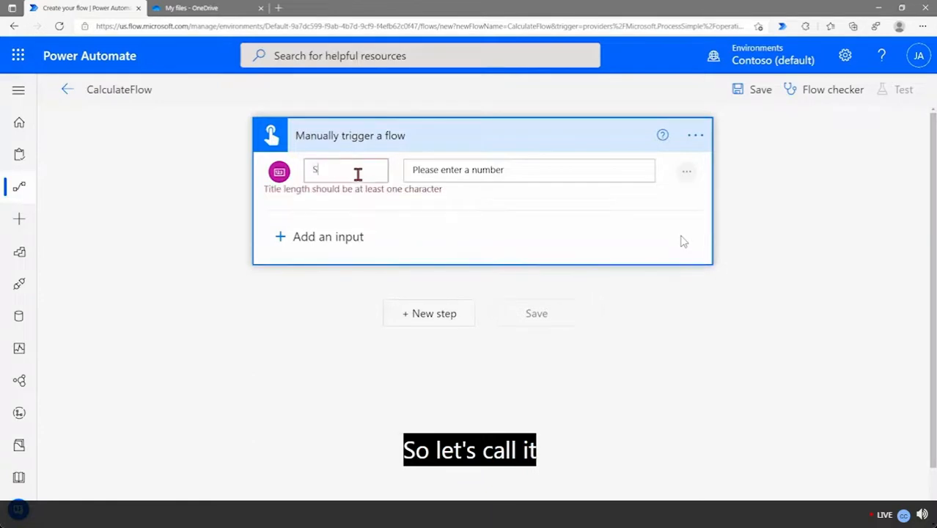
type("qu")
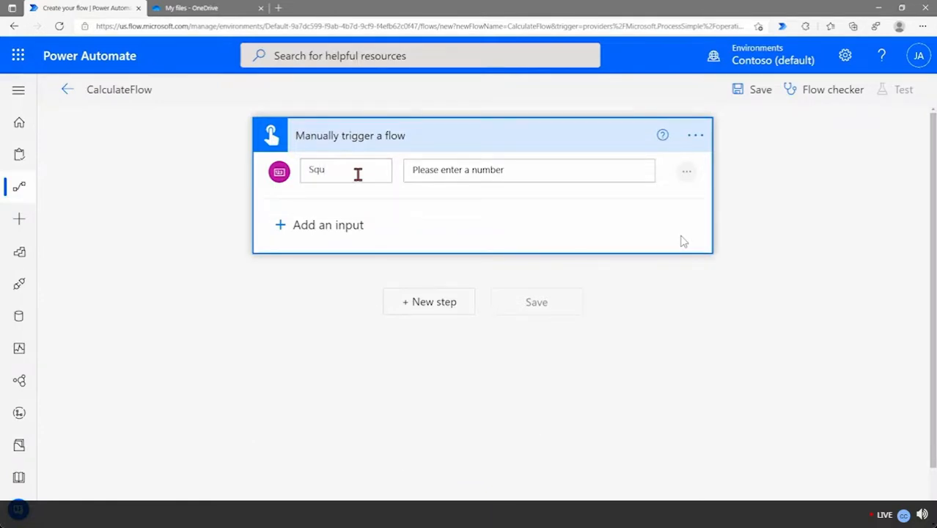
type("are Footage")
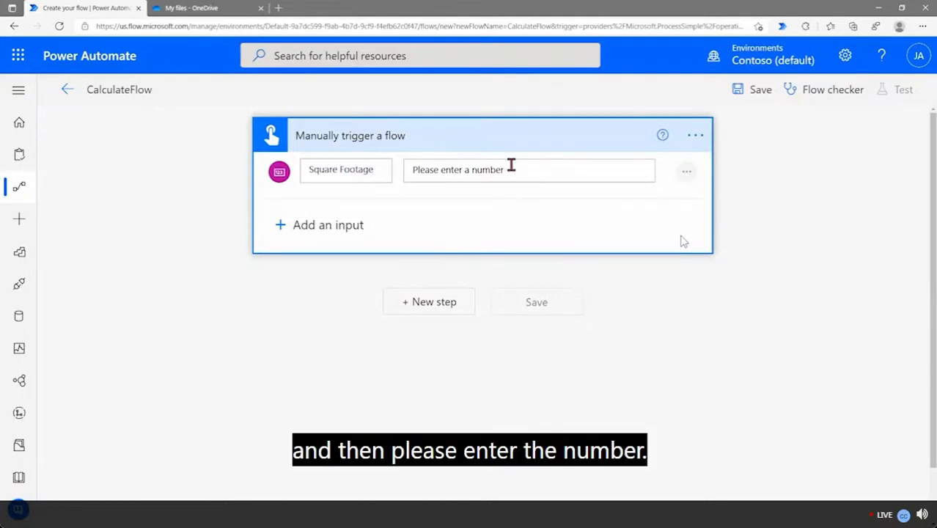
Add a second Number input to the trigger and name it Cost
left_click(334, 225)
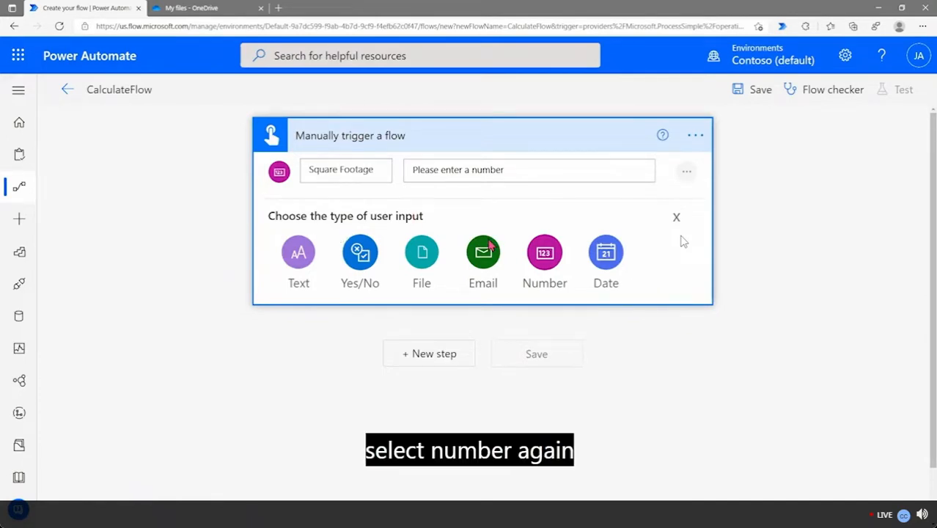
left_click(546, 262)
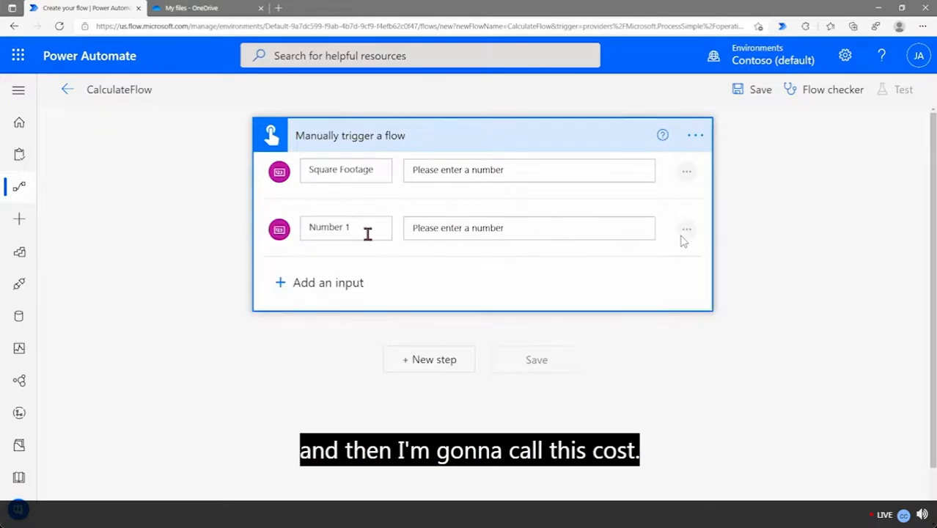
left_click_drag(353, 230, 292, 234)
type("Cost")
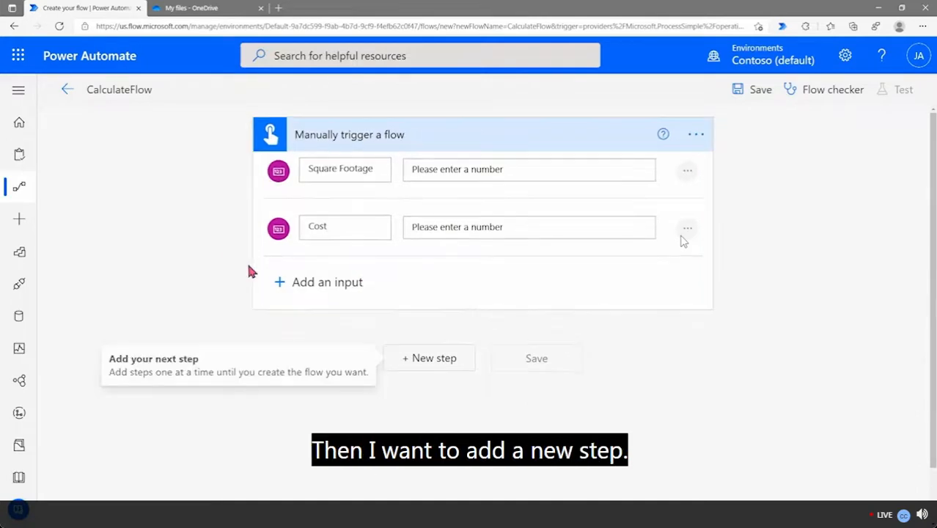
Add a Compose (Data Operation) action after the trigger by searching for 'compose'
left_click(398, 363)
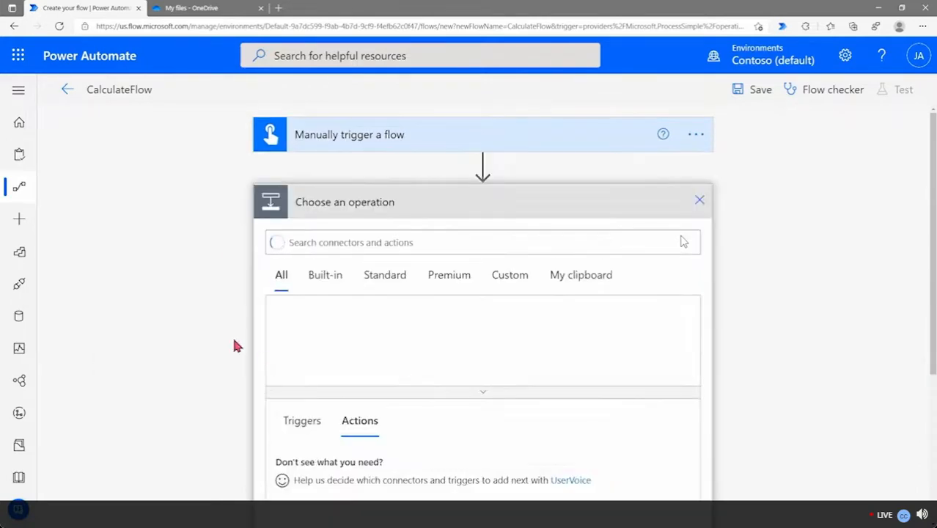
scroll(195, 326, "down", 2)
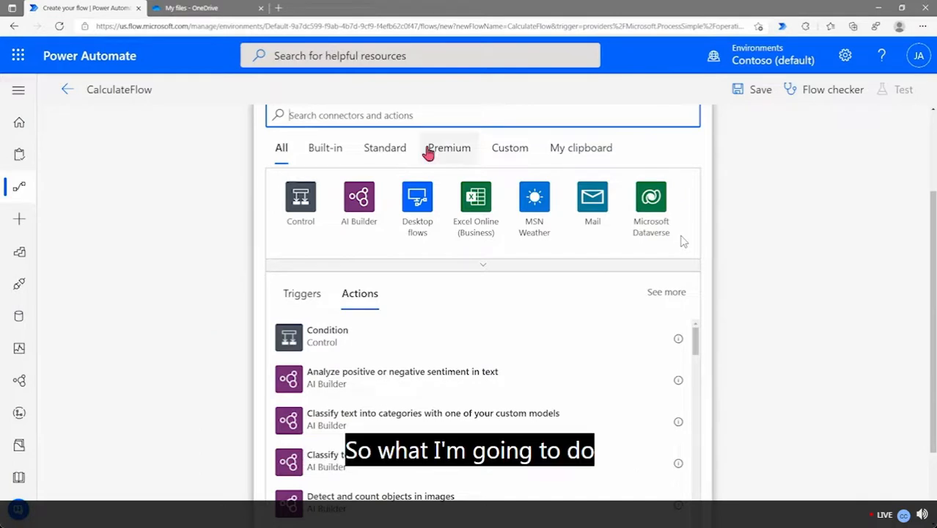
type("compose")
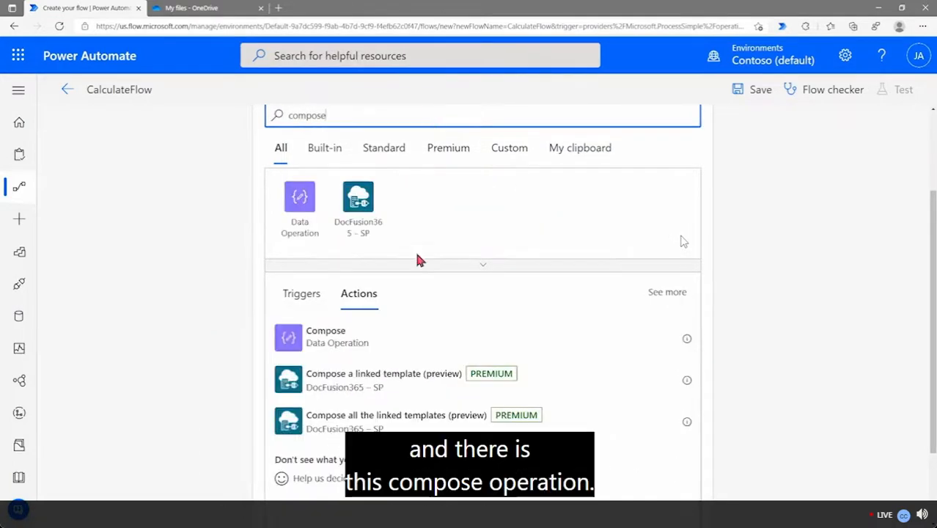
left_click(331, 347)
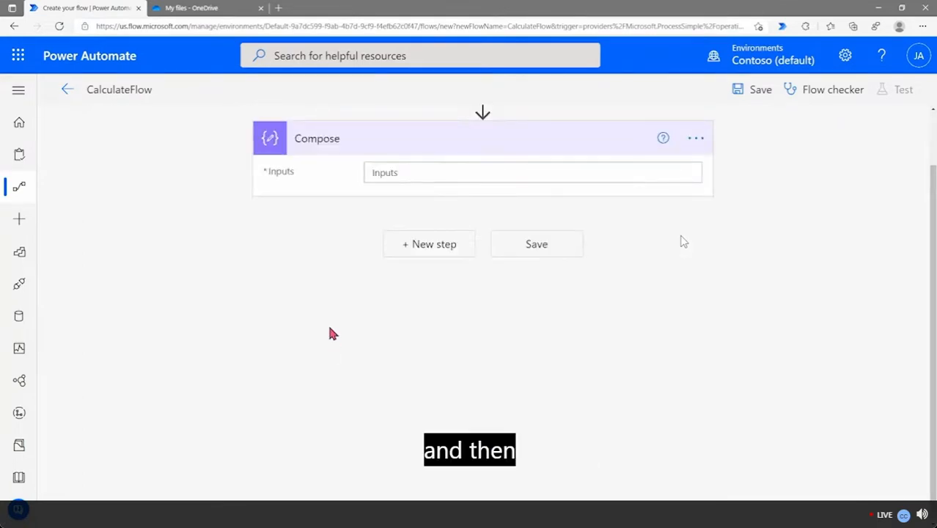
Build the expression mul(triggerBody()['number'], triggerBody()['number_1']) from Square Footage and Cost
left_click(388, 179)
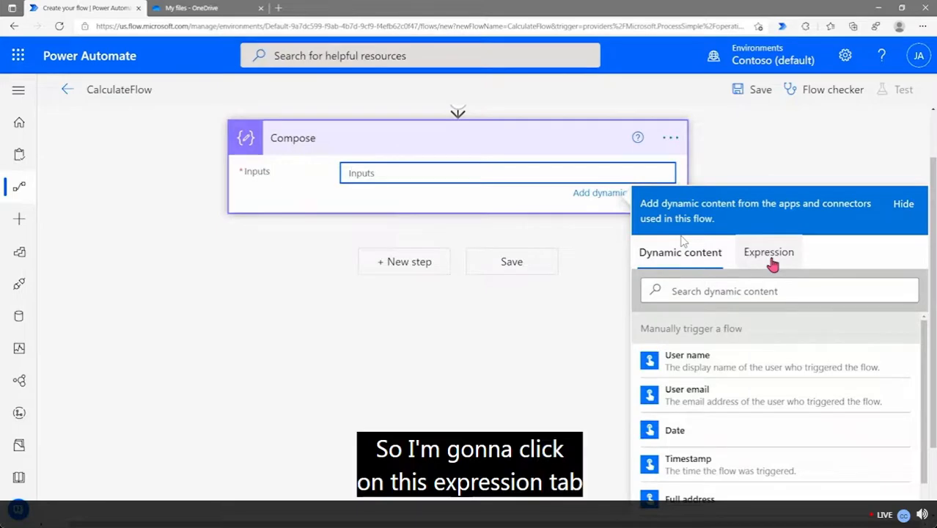
left_click(772, 264)
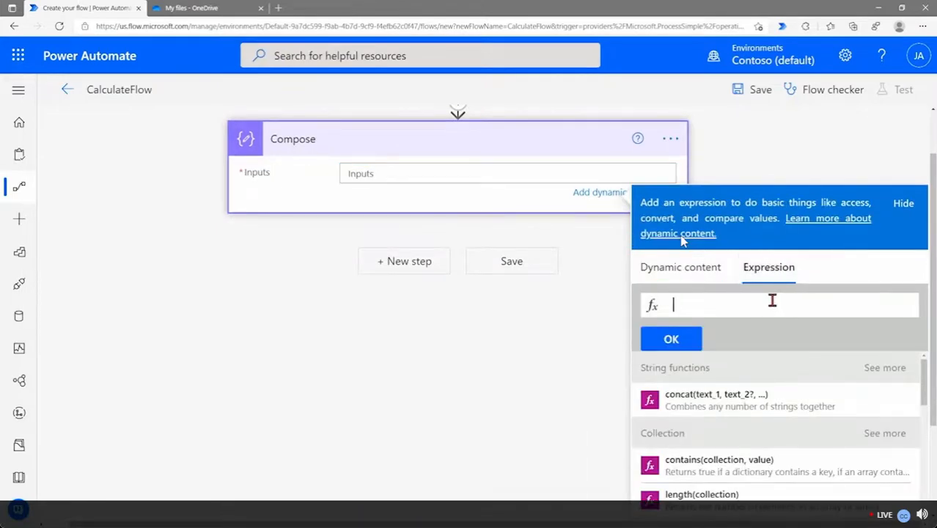
type("mul")
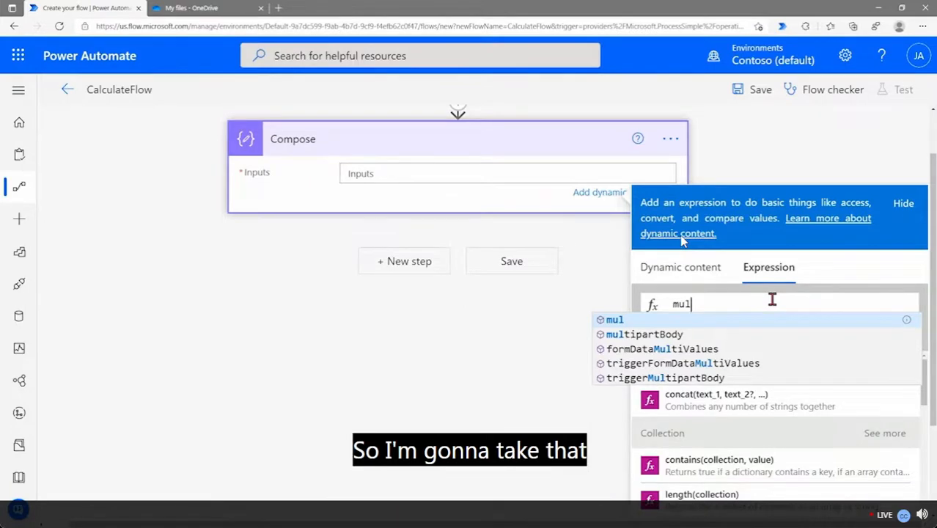
key("Return")
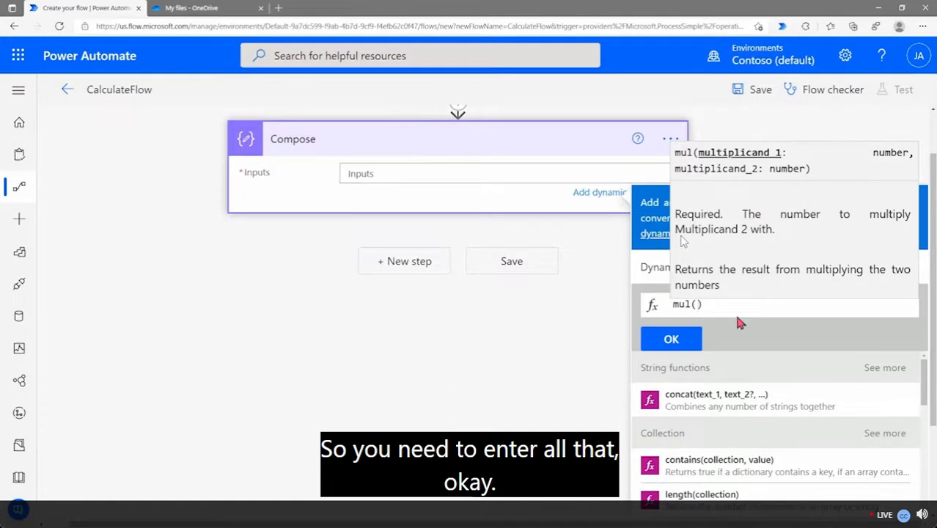
left_click(657, 270)
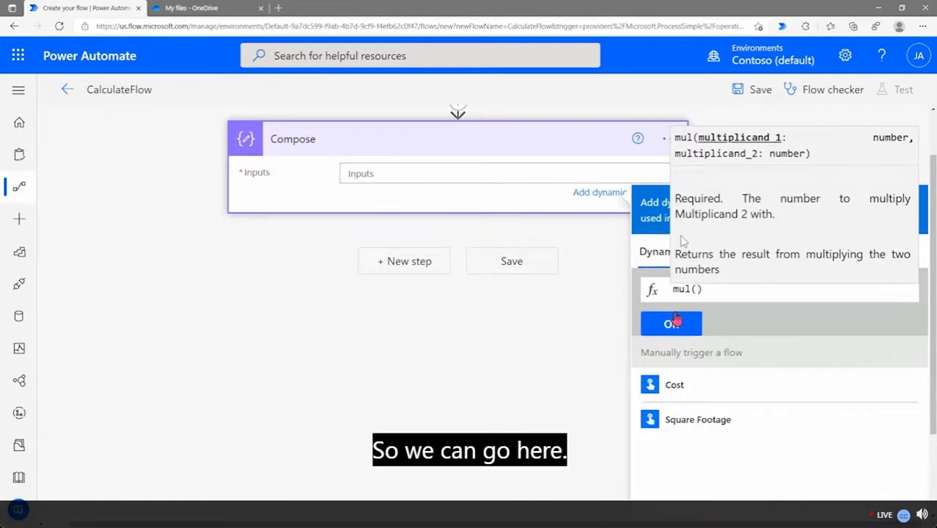
left_click(709, 428)
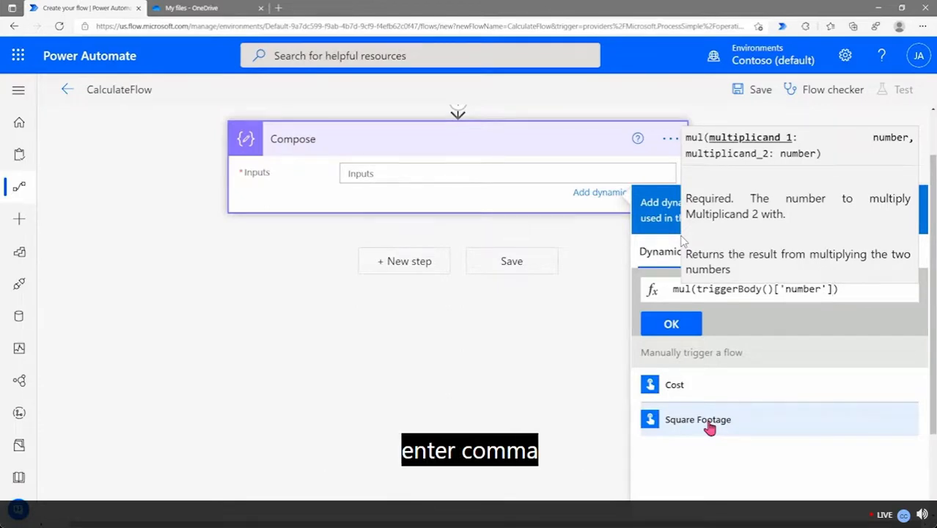
type(",")
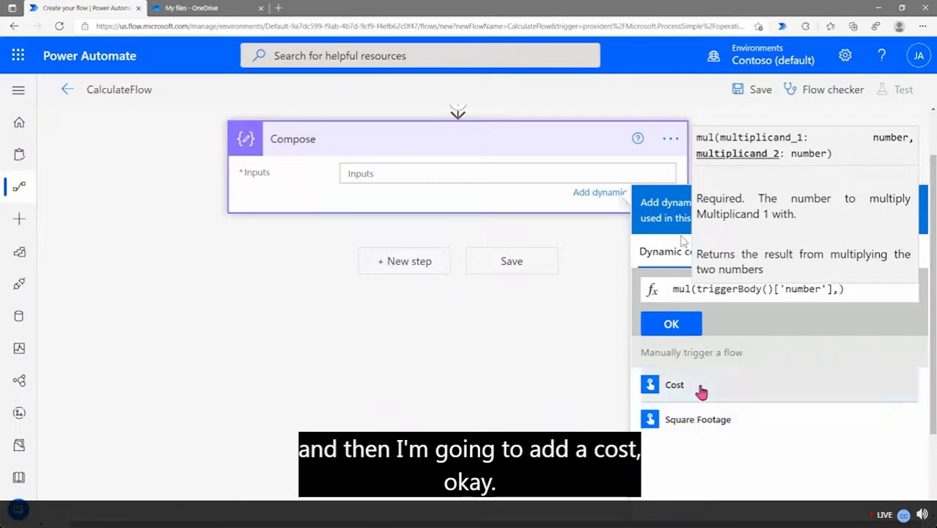
left_click(701, 389)
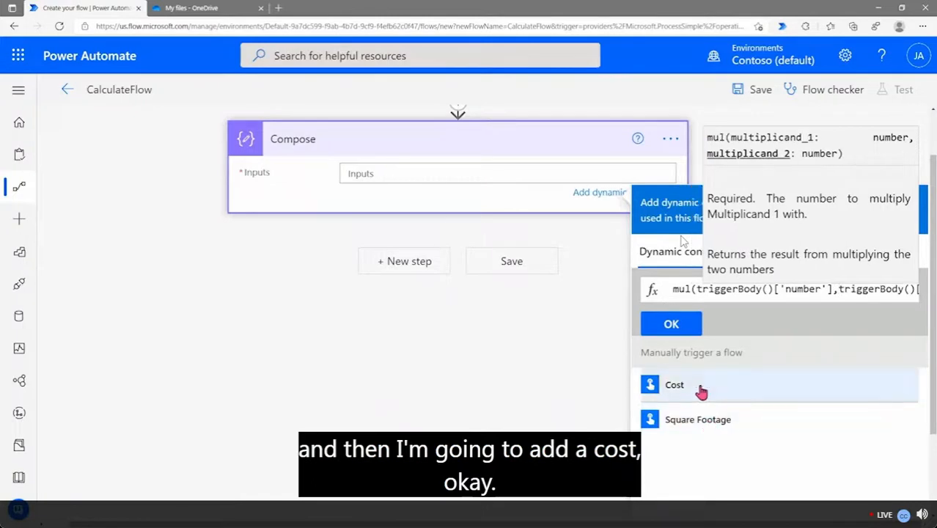
Walk through the mul expression's trigger references, then add it to the Compose Inputs
left_click(671, 290)
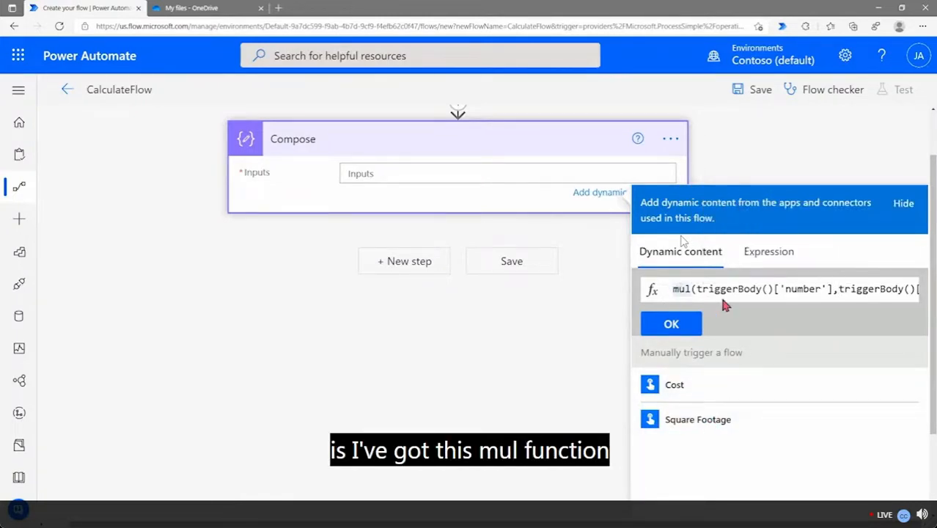
key("Right")
key("Right")
key("Right")
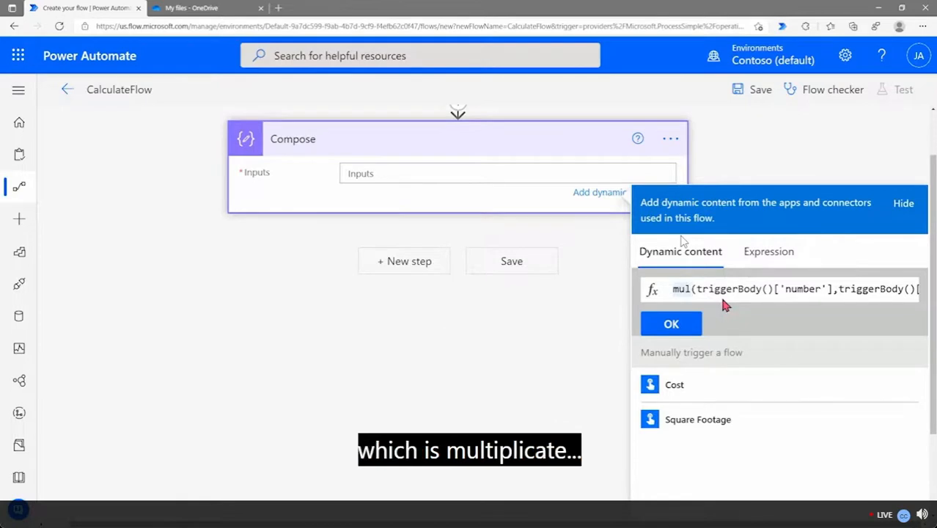
key("Right")
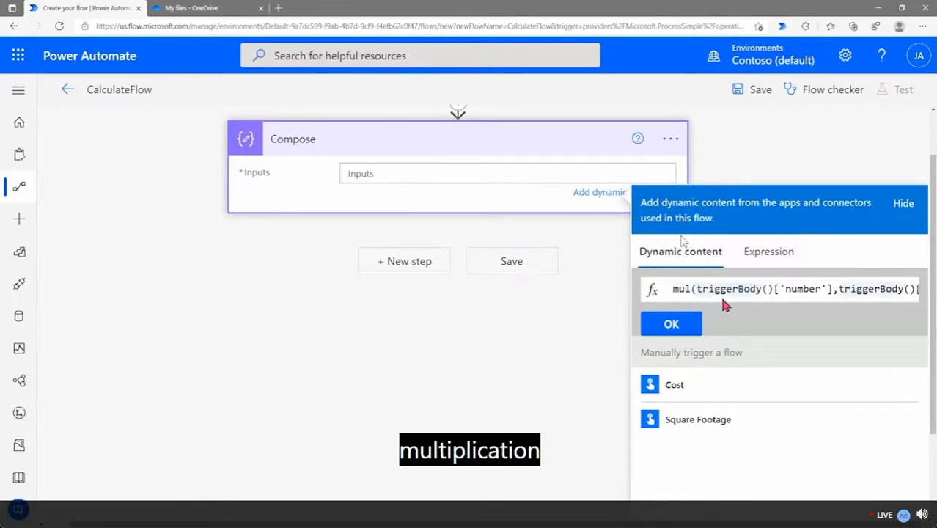
key("Right")
key("Right")
key("Right")
key("Right")
key("Right")
key("Right")
key("Right")
key("Right")
key("Right")
key("Right")
key("Right")
key("Right")
key("Right")
key("Right")
key("Right")
key("Right")
key("Right")
key("Right")
key("Right")
key("Right")
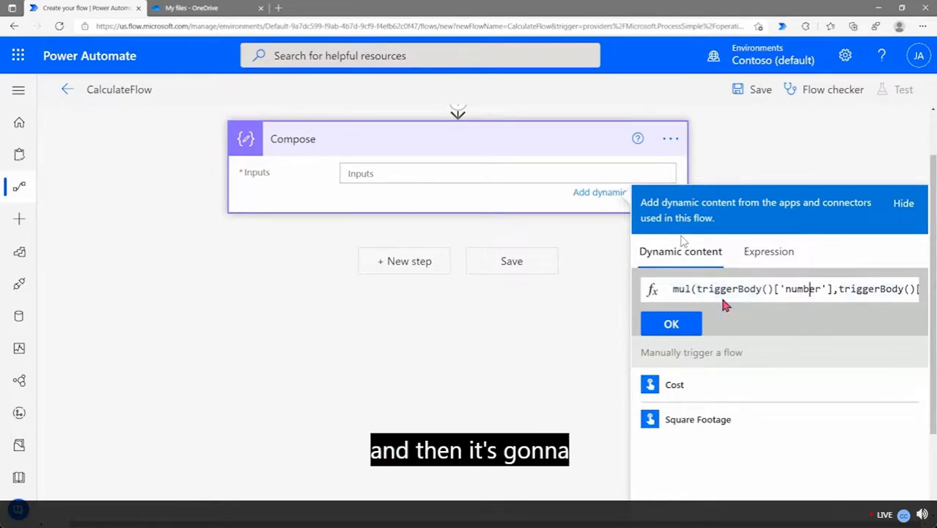
key("Right")
key("Right")
key("Right")
key("Right")
key("Right")
key("Right")
key("Right")
key("Right")
key("Right")
key("Right")
key("Right")
key("Right")
key("Right")
key("Right")
key("Right")
key("Right")
key("Right")
key("Right")
key("Right")
key("Right")
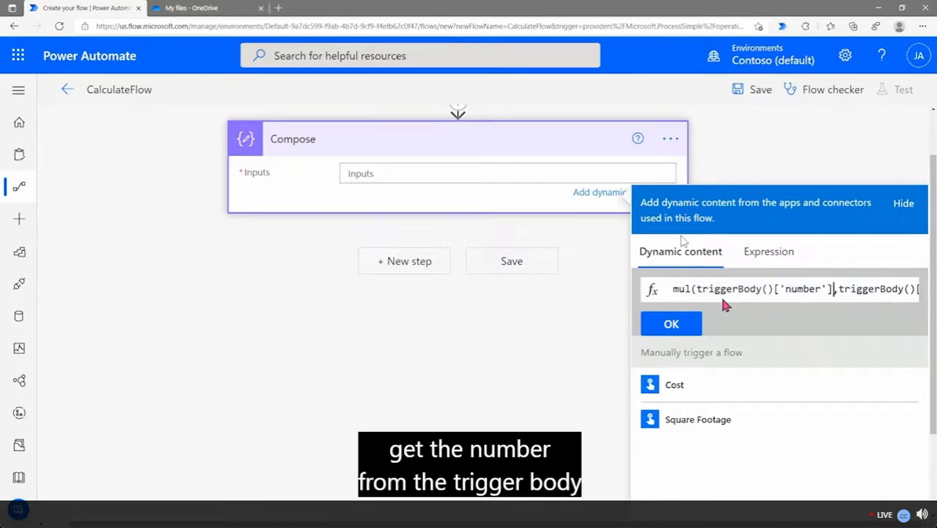
key("Right")
key("Right")
key("Right")
key("Right")
key("Right")
key("Right")
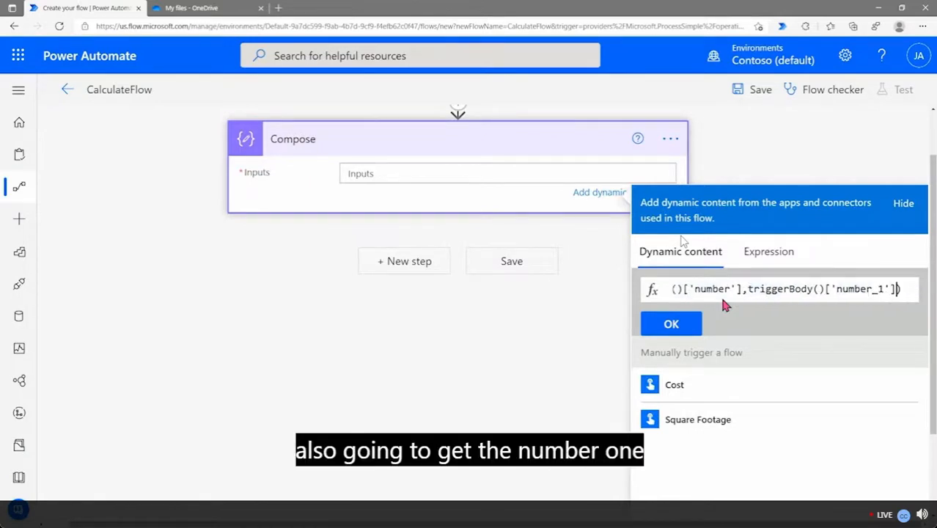
key("Left")
key("Left")
key("Left")
key("Left")
key("Left")
key("Left")
key("Left")
key("Left")
key("Left")
key("Left")
key("Left")
key("Left")
key("Right")
key("Right")
key("Right")
key("Right")
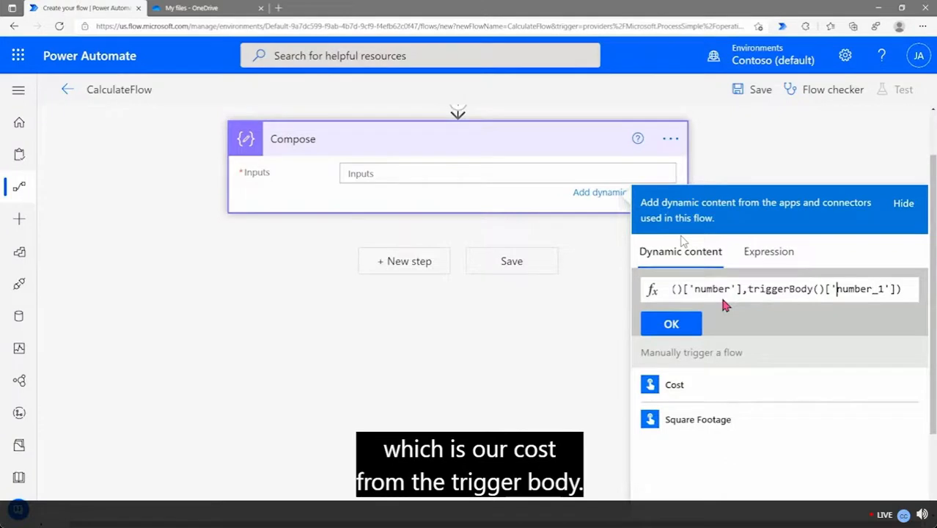
key("End")
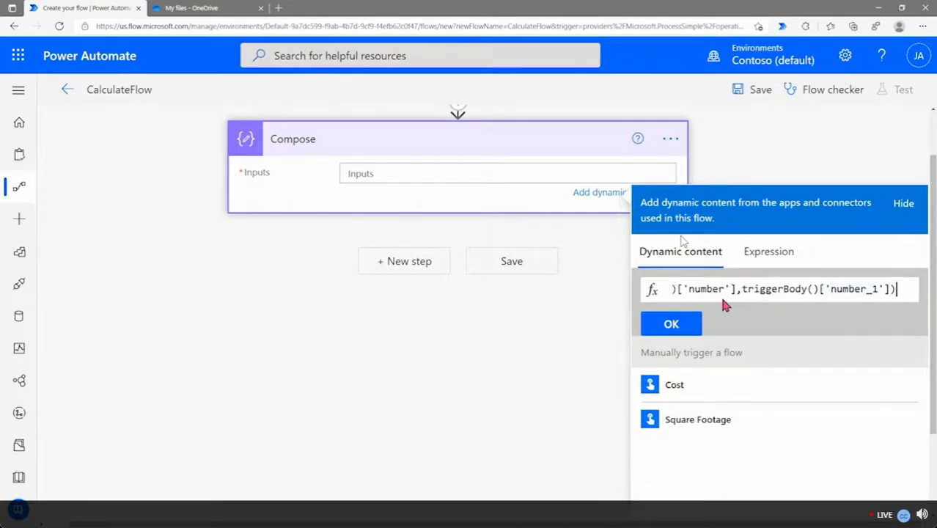
left_click(671, 325)
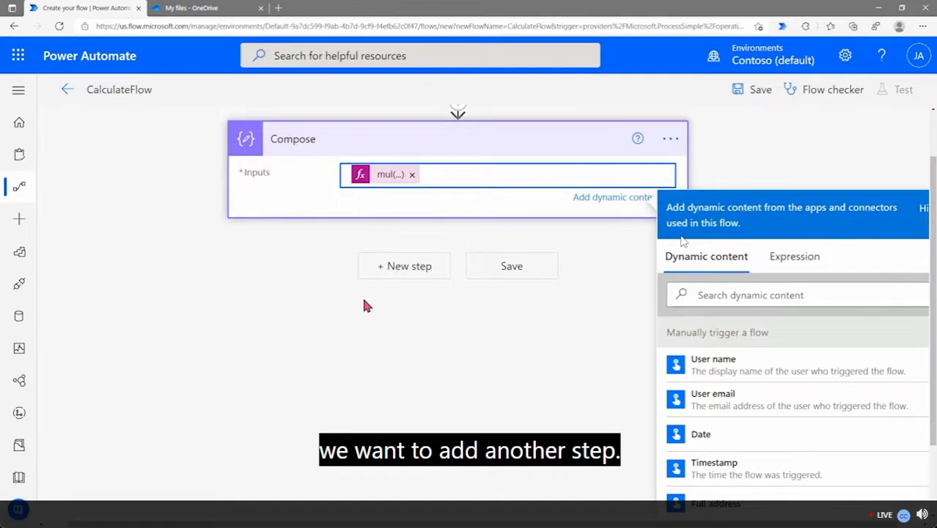
Add a Compose 2 action after the first Compose and place the cursor in its Inputs
left_click(393, 268)
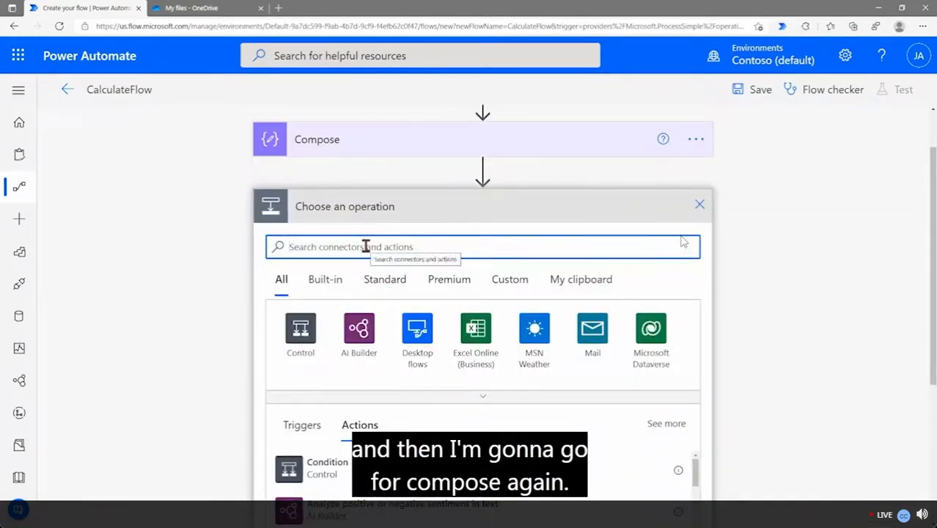
type("compose")
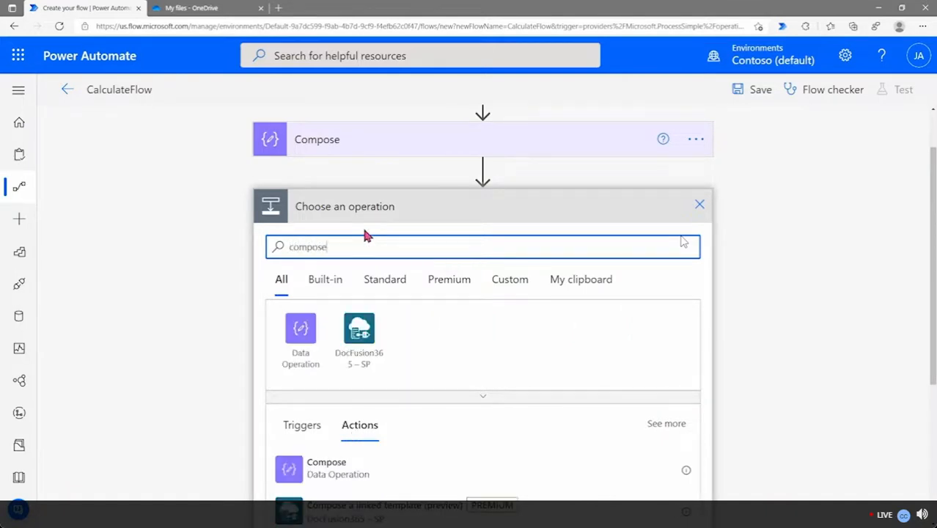
left_click(306, 472)
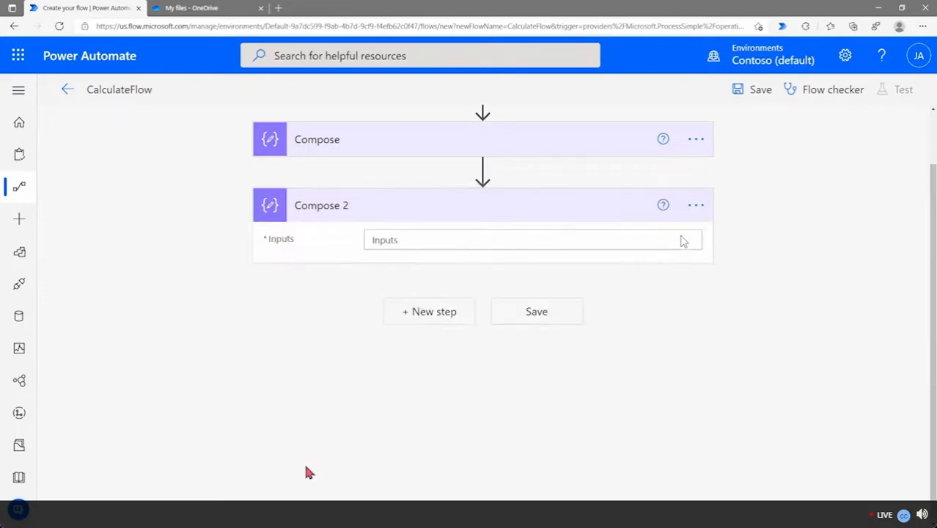
left_click(405, 240)
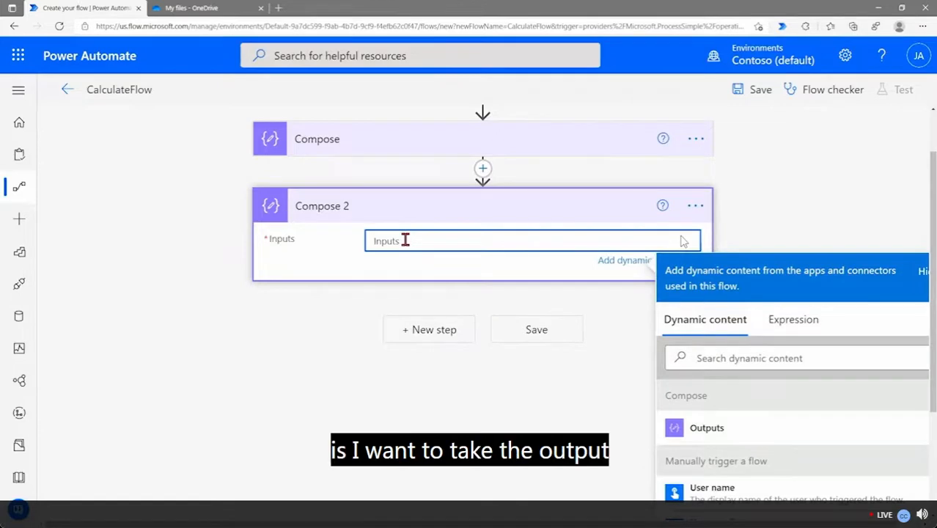
Expand the first Compose to show its mul input and start an expression for Compose 2
left_click(380, 149)
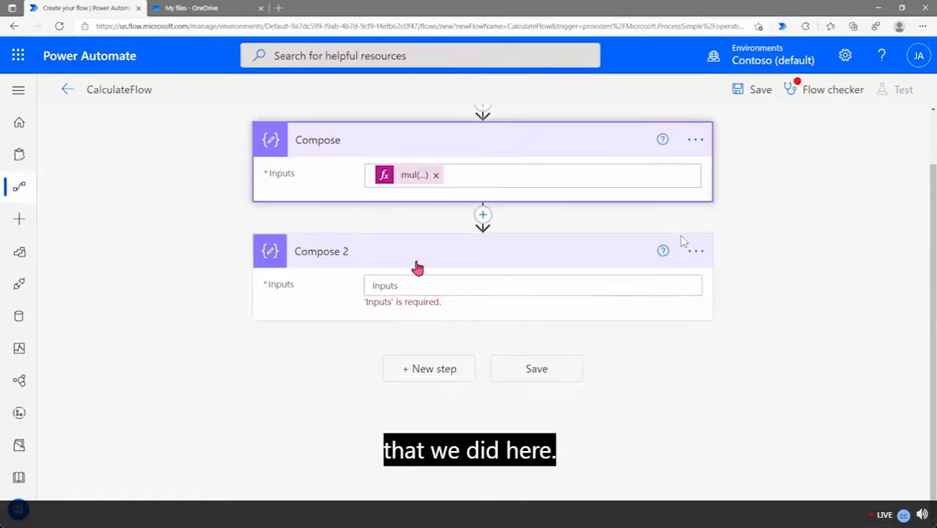
left_click(403, 288)
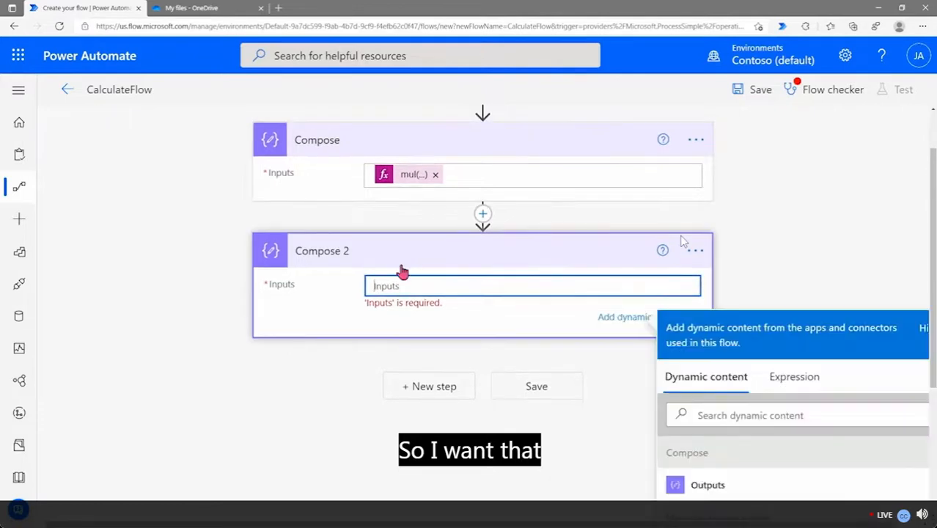
scroll(618, 363, "down", 2)
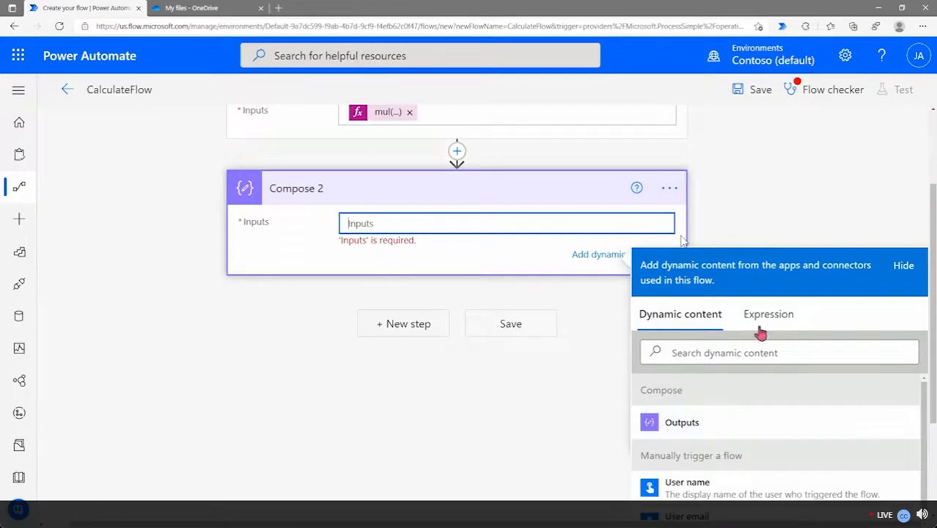
left_click(780, 312)
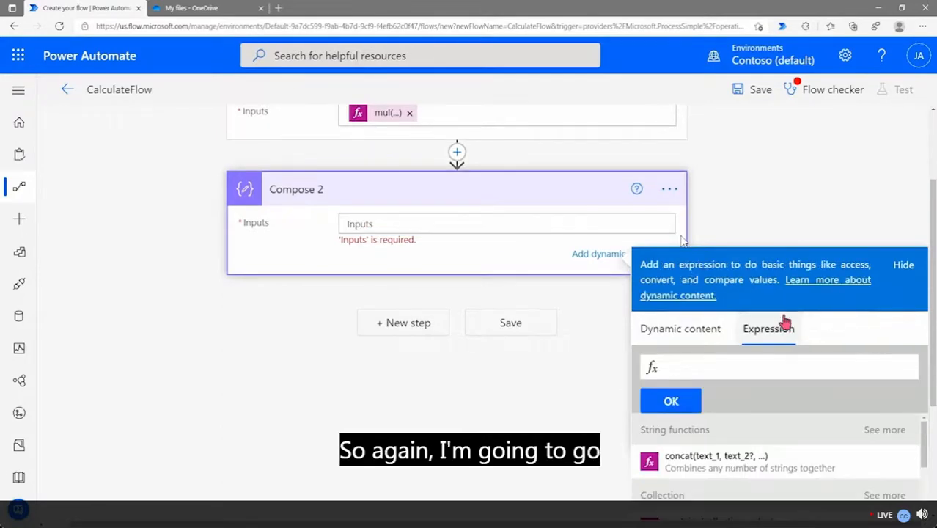
left_click(780, 360)
Draft formatNumber with the Compose output and 'C2', then discard the unfinished expression
type("For")
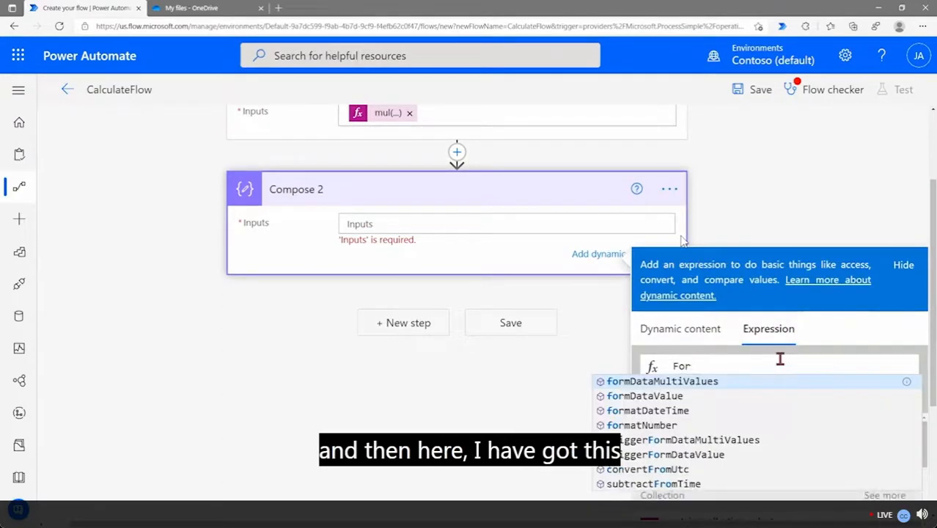
type("mat")
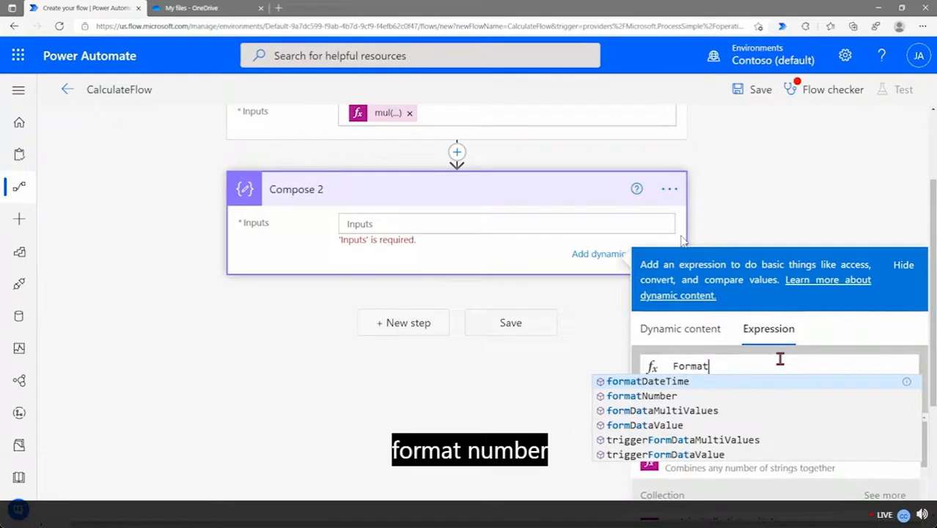
left_click(635, 398)
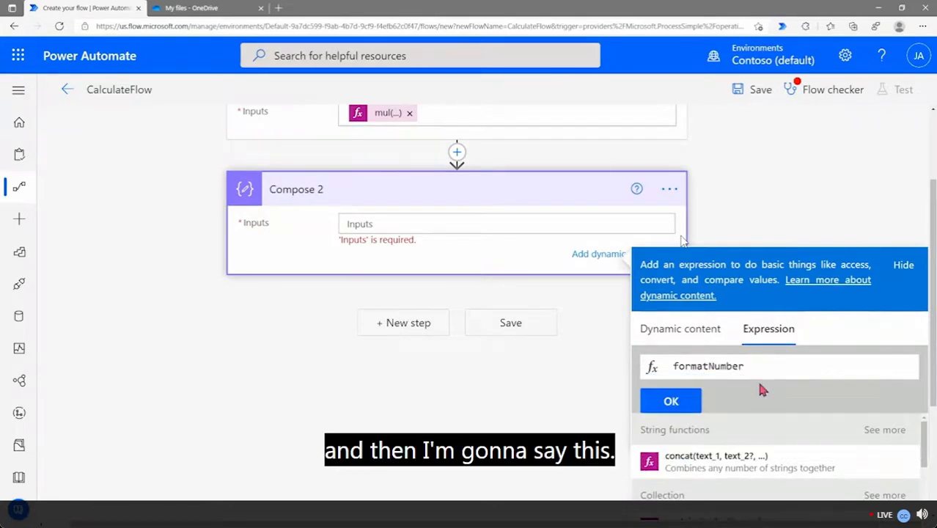
type("(")
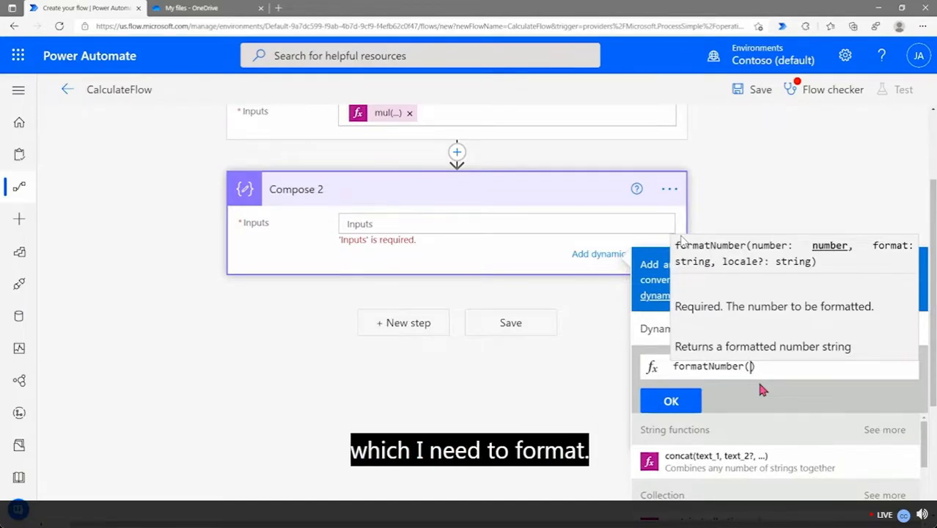
left_click(652, 335)
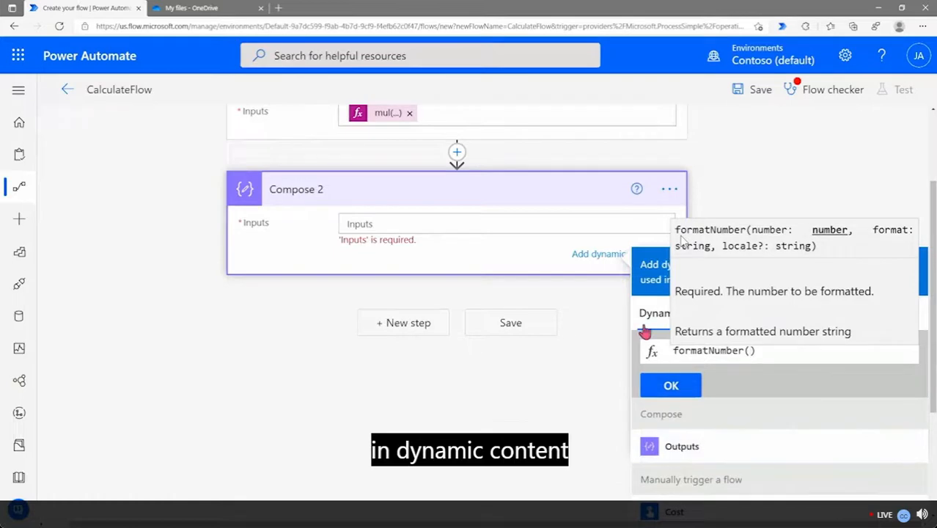
left_click(682, 447)
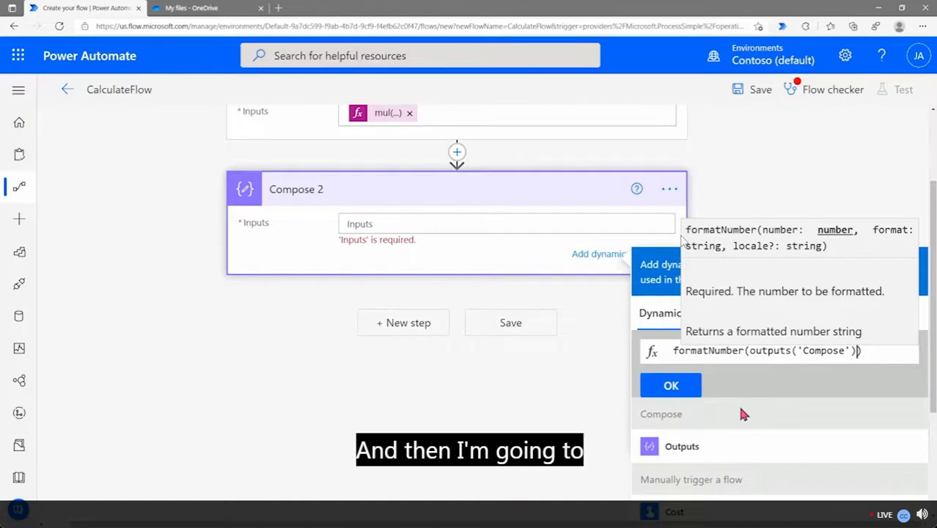
type(",")
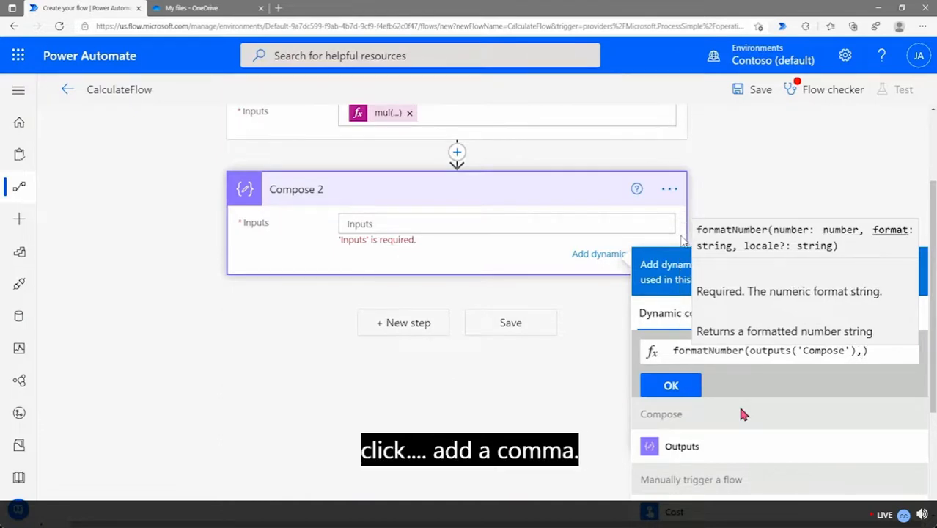
type("''")
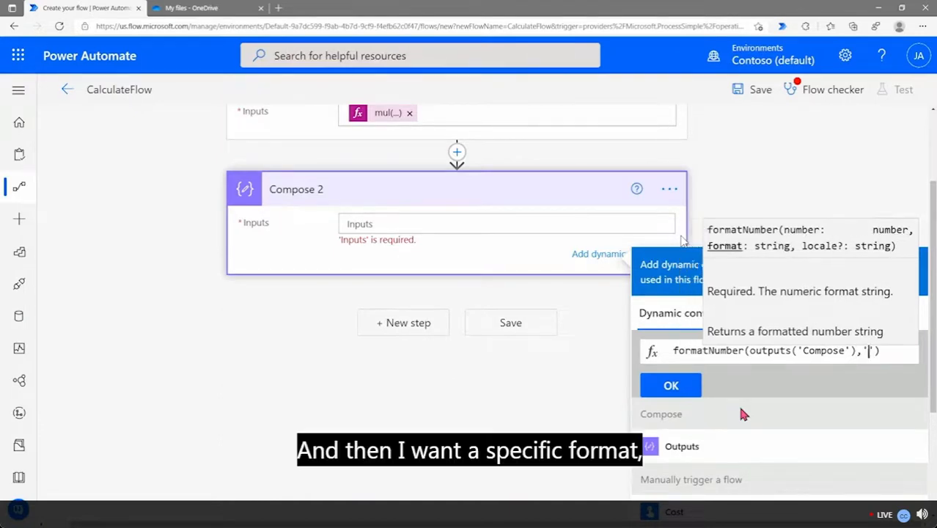
type("C2")
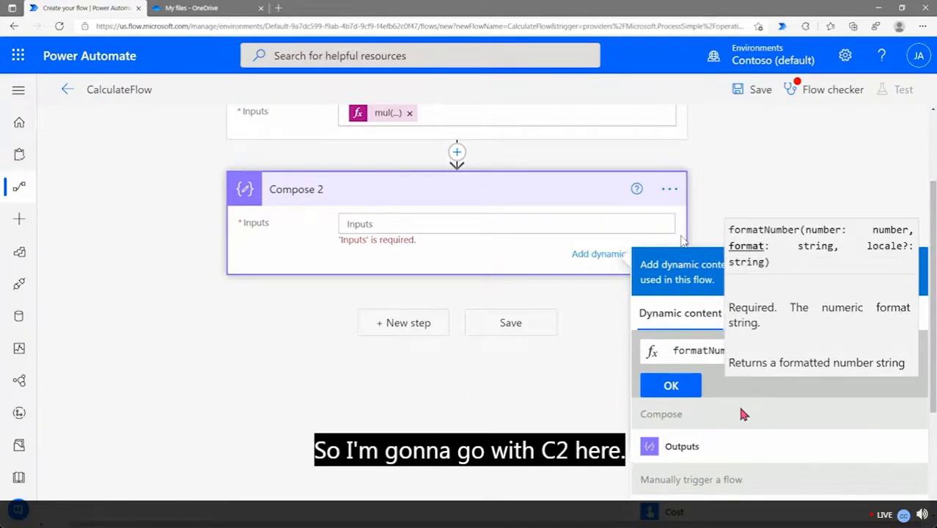
key("Return")
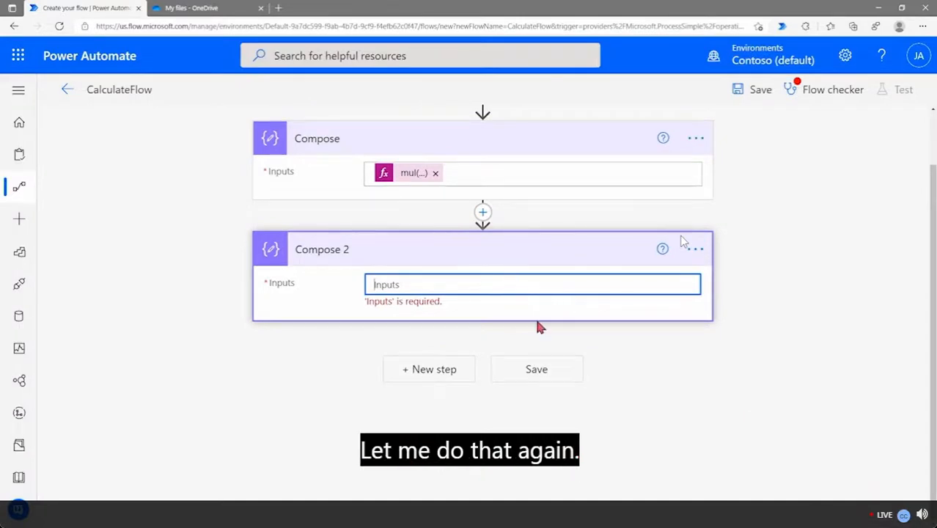
Begin a formatNumber( expression in the Compose 2 Inputs
left_click(610, 335)
left_click(526, 282)
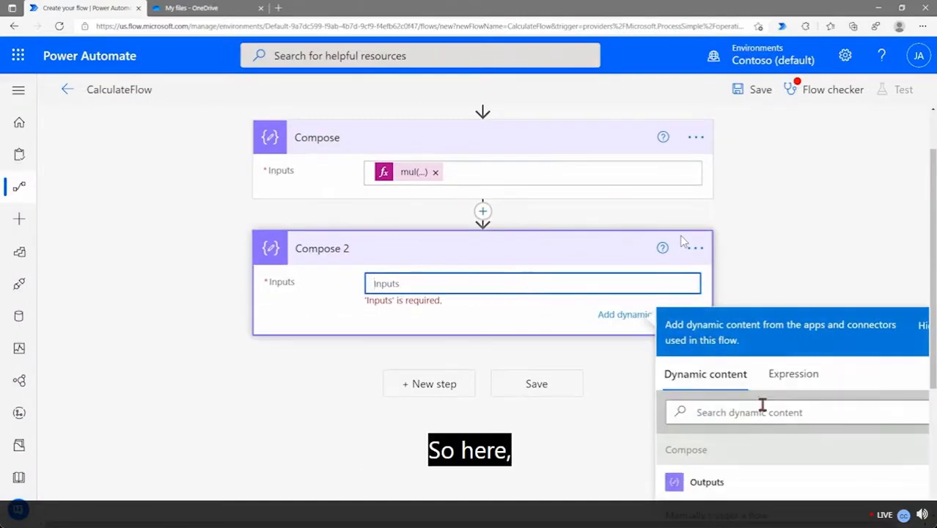
left_click(799, 387)
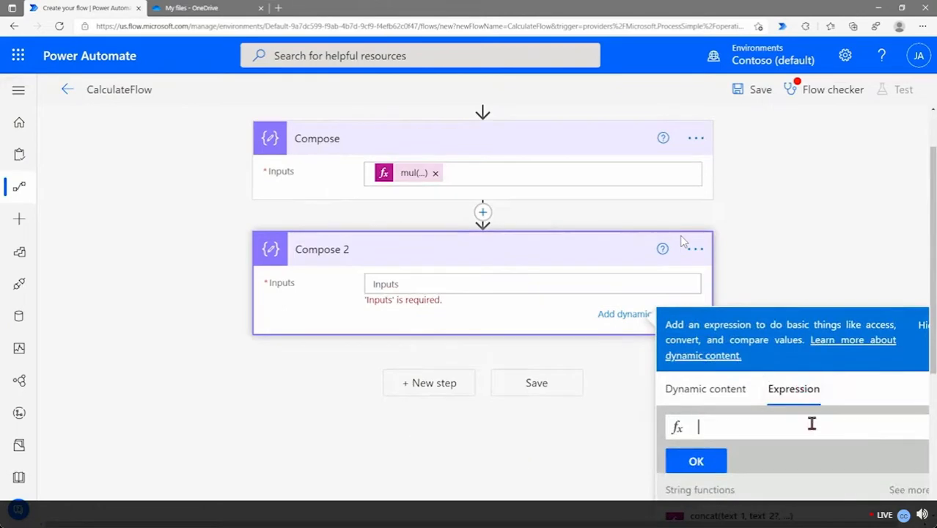
type("for")
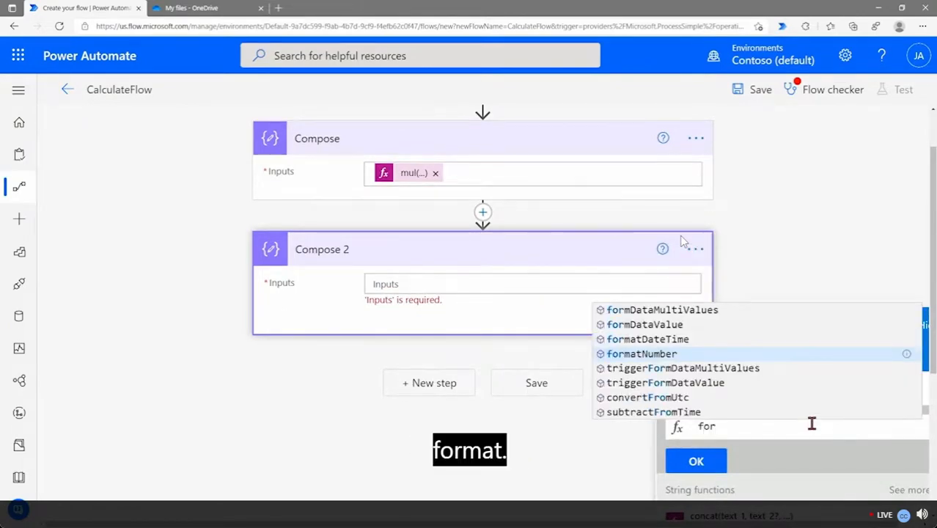
left_click(705, 355)
type("(")
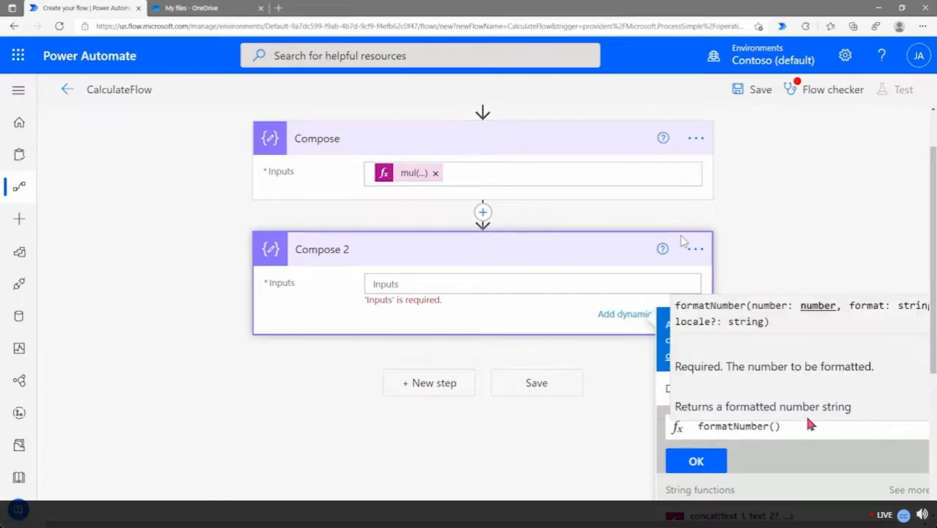
Complete formatNumber(outputs('Compose'), 'C2'), add it to Inputs, and reopen it for review
left_click(663, 400)
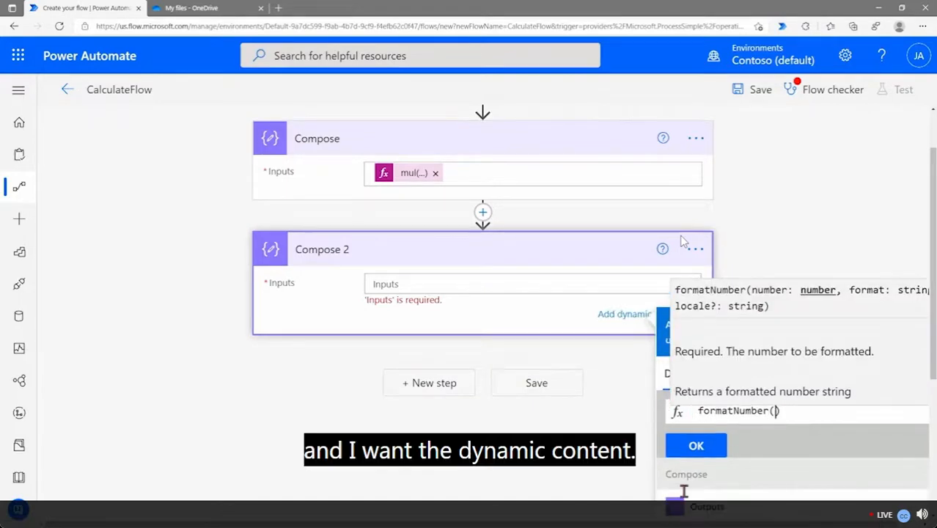
scroll(789, 434, "down", 3)
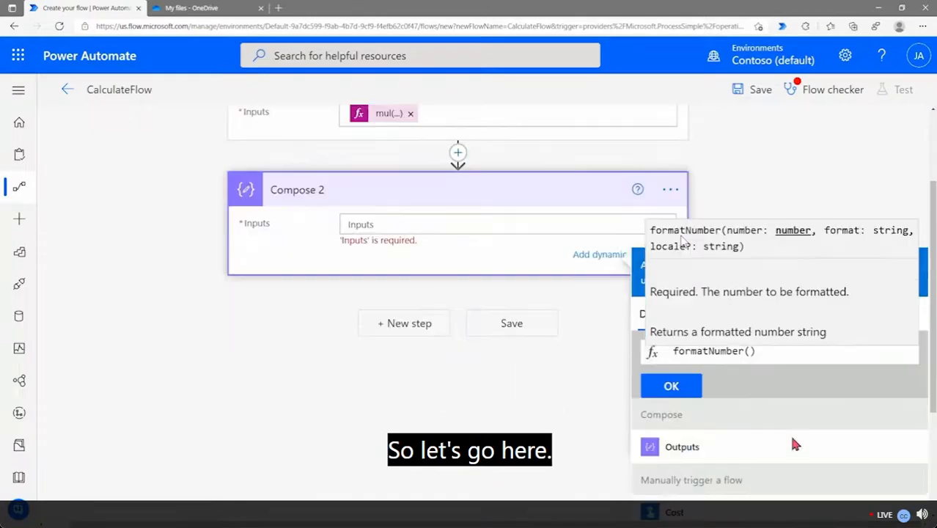
left_click(675, 382)
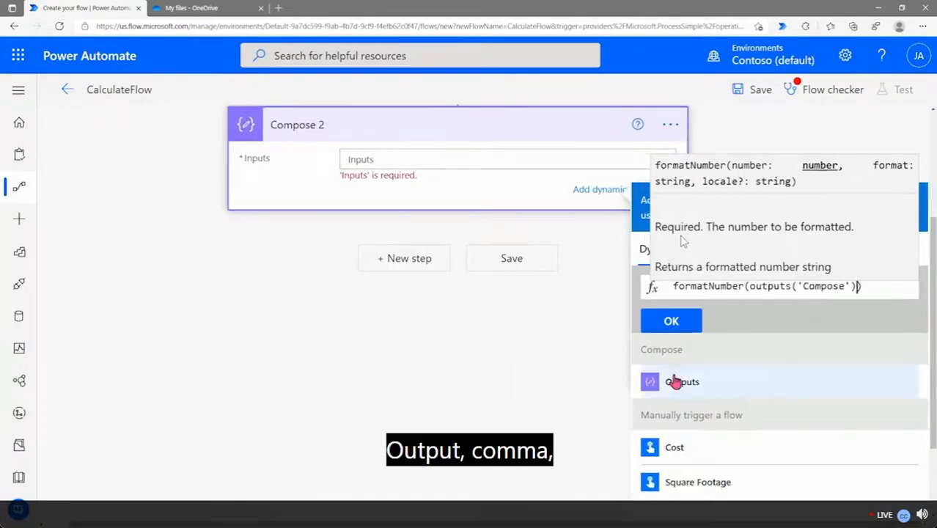
type(", 'C")
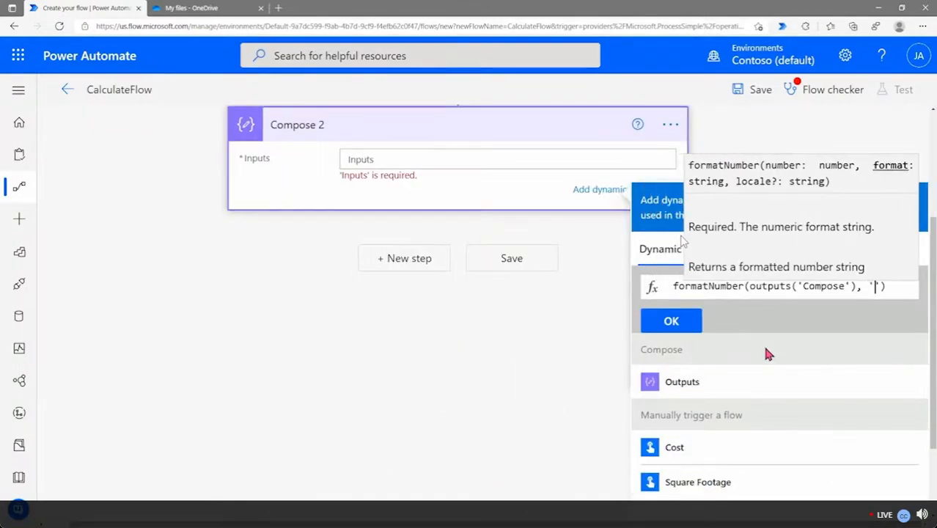
type("2")
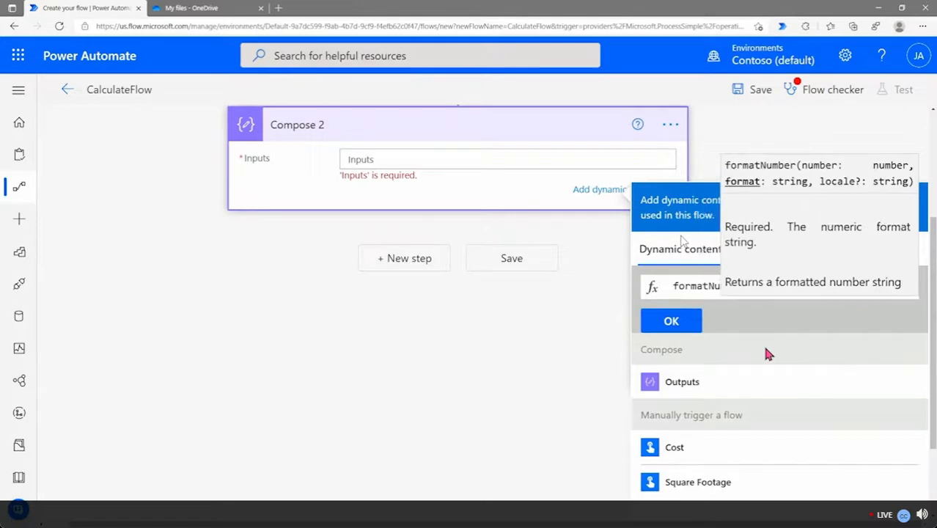
left_click(673, 323)
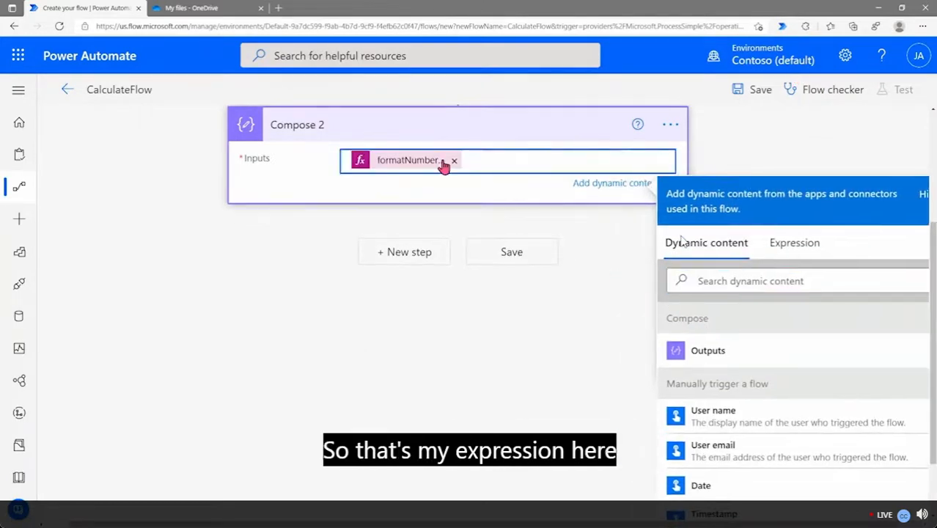
left_click(434, 166)
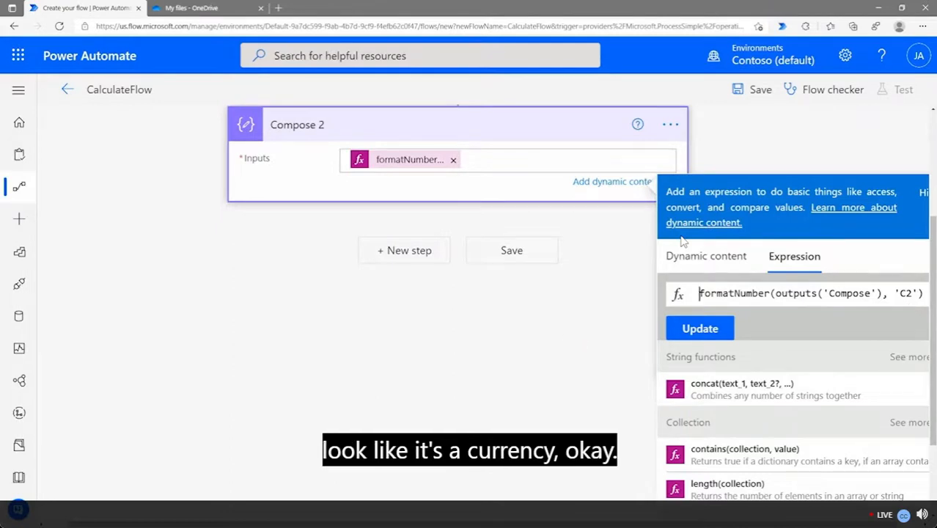
Save CalculateFlow and review the trigger inputs, the mul expression and Compose 2's formatNumber
left_click(471, 346)
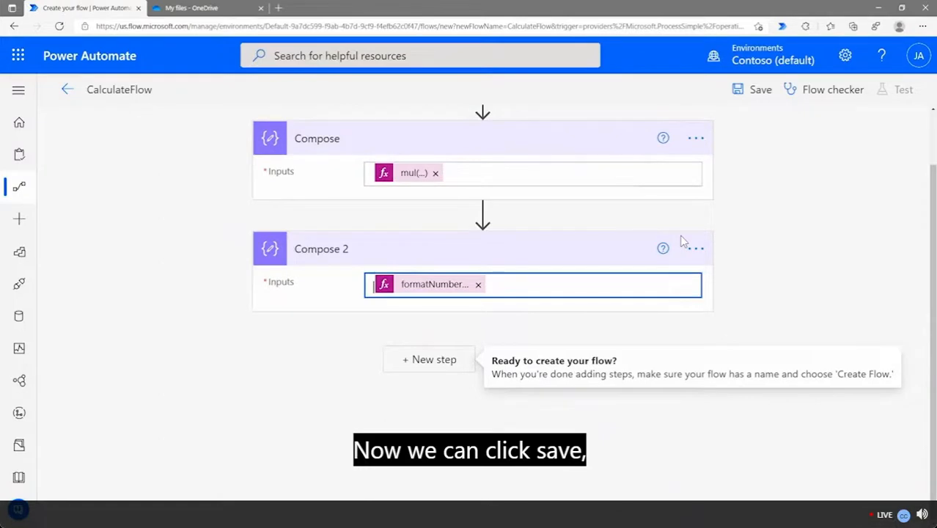
left_click(536, 365)
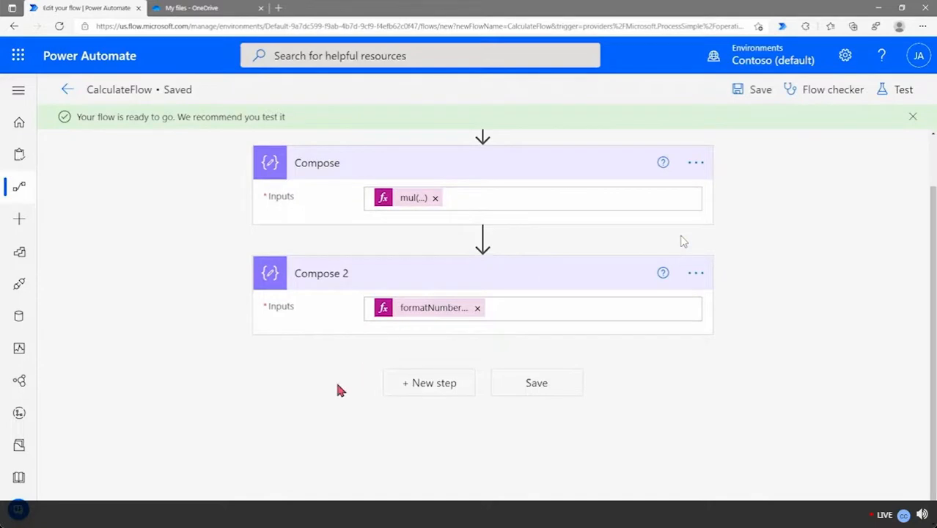
scroll(275, 370, "up", 1)
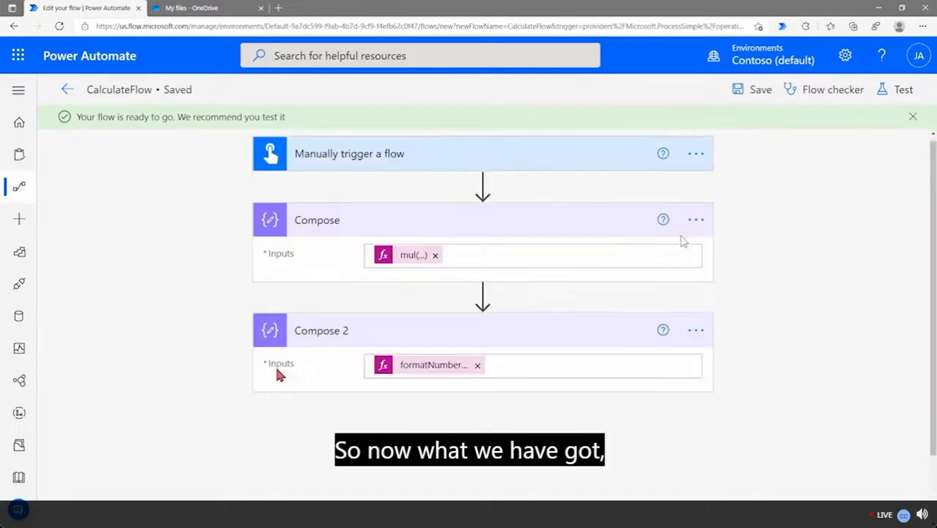
left_click(401, 173)
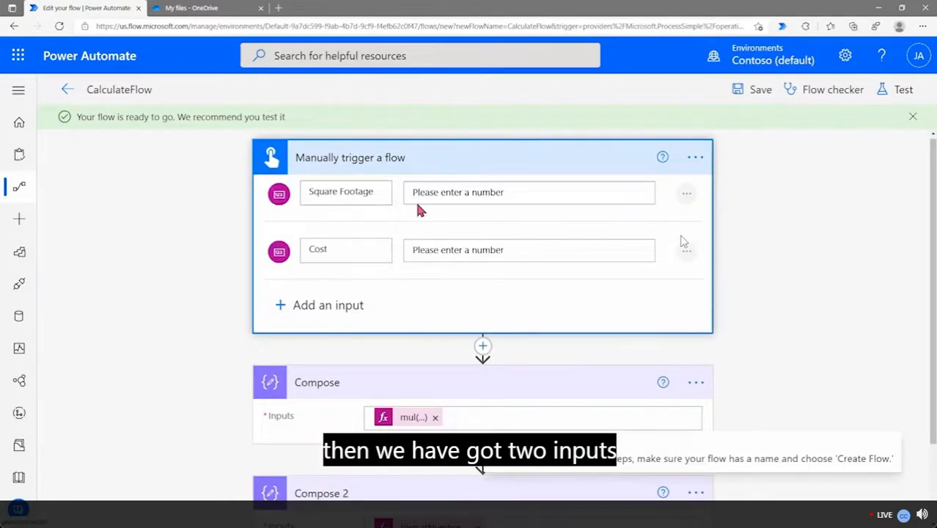
left_click(402, 420)
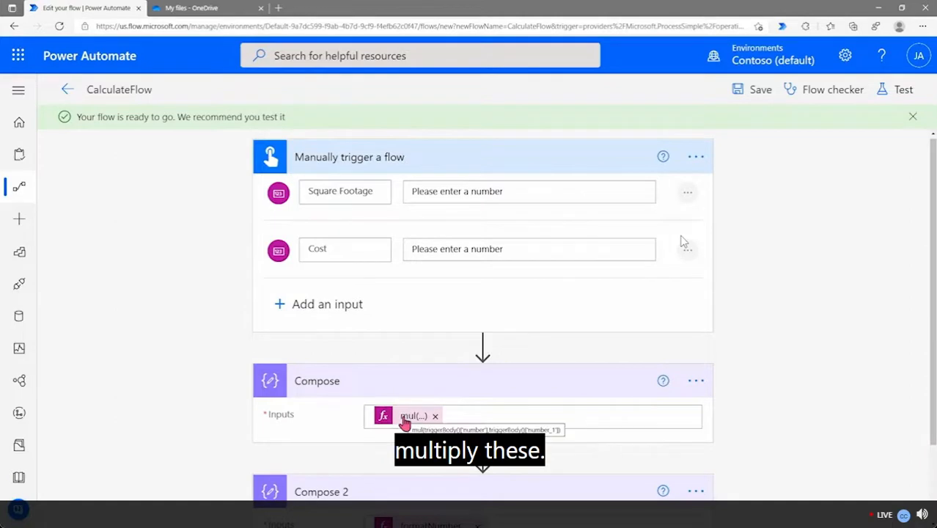
scroll(403, 422, "down", 2)
left_click(385, 321)
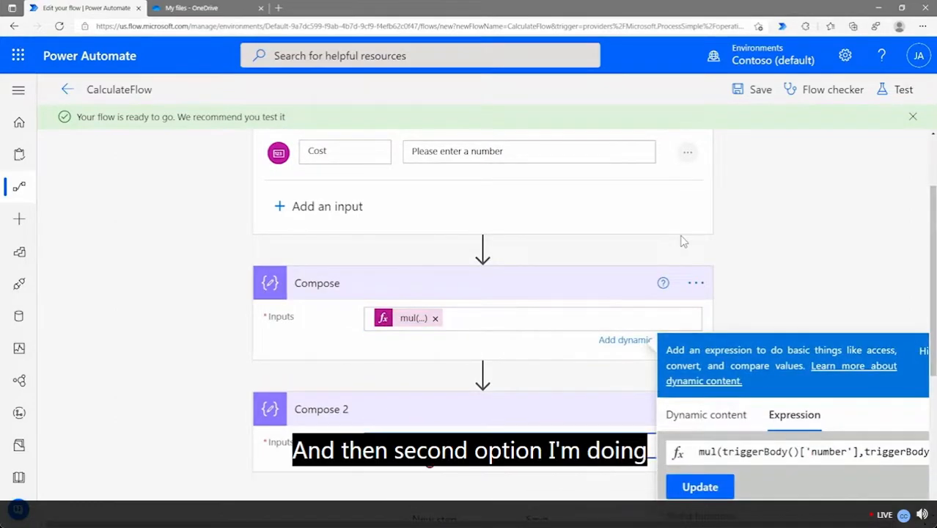
left_click(428, 451)
scroll(767, 431, "down", 3)
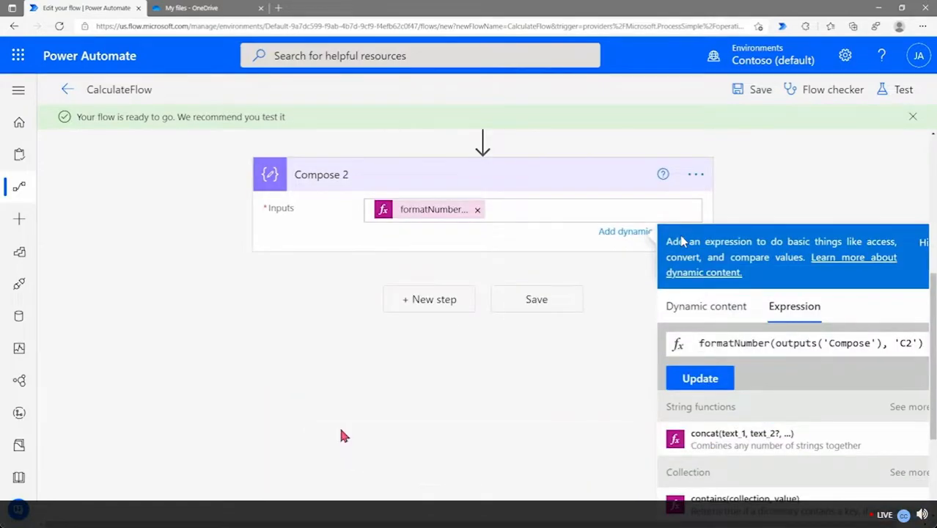
left_click(341, 430)
scroll(341, 435, "up", 2)
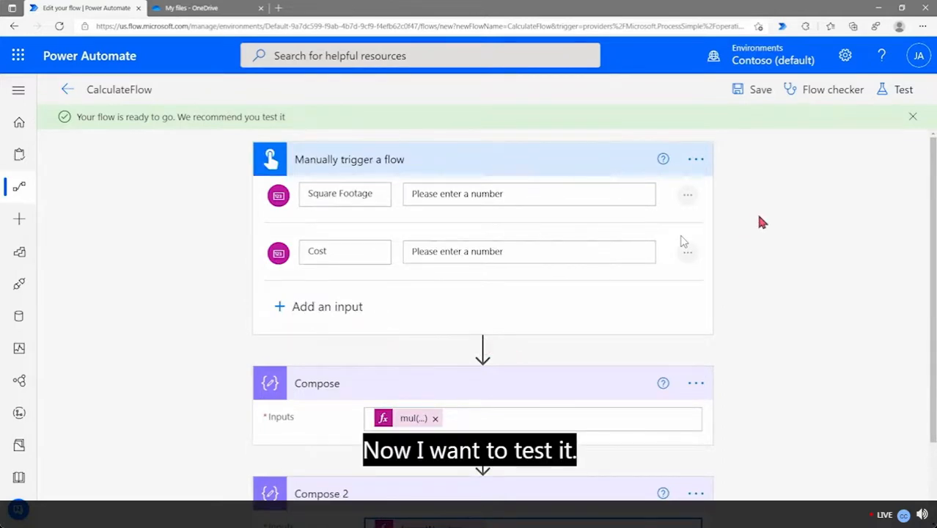
Run a manual test with Square Footage 20 and Cost 100
left_click(903, 93)
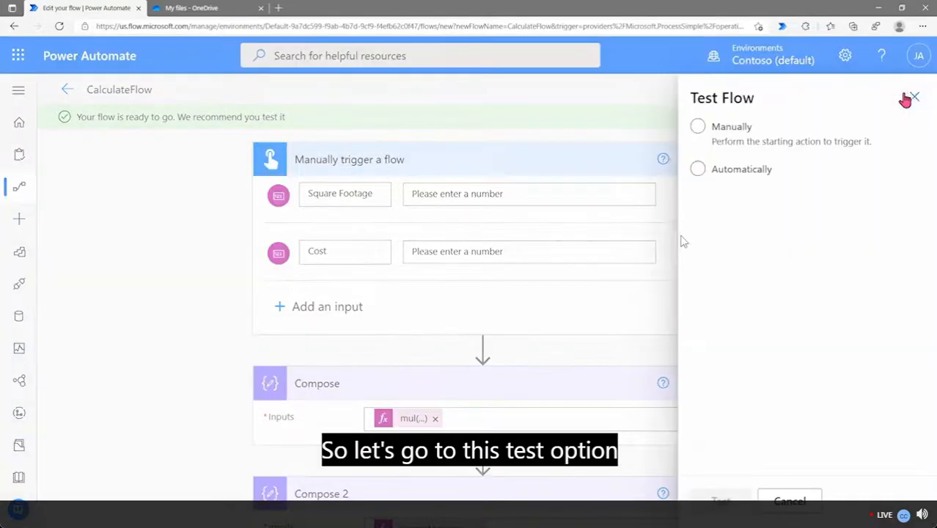
left_click(748, 128)
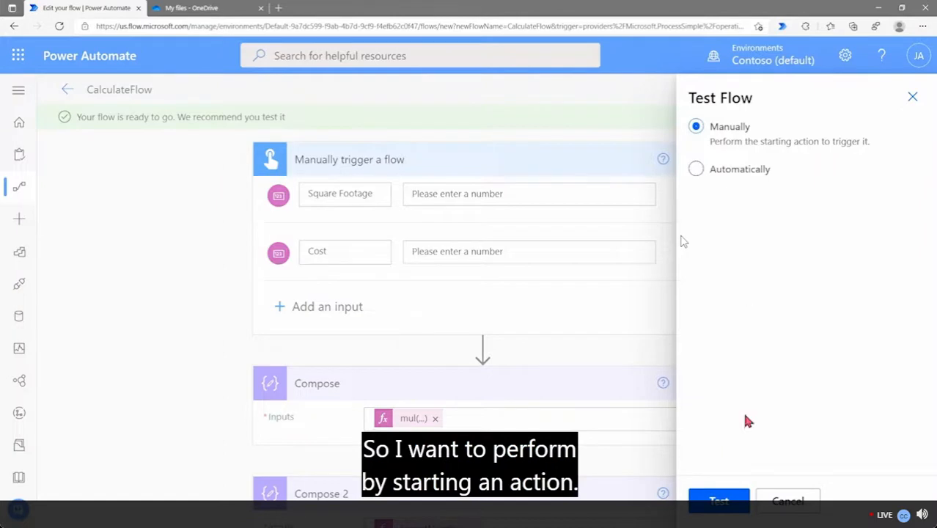
left_click(718, 496)
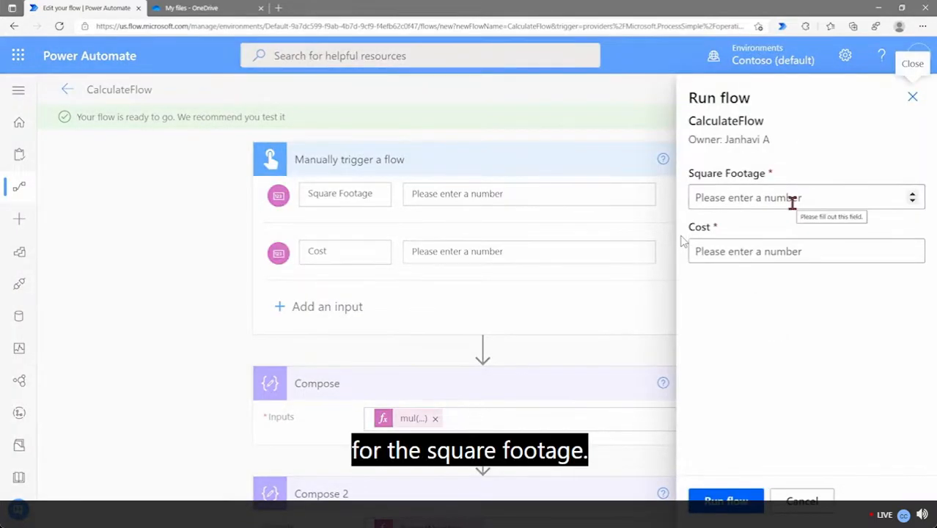
left_click(792, 203)
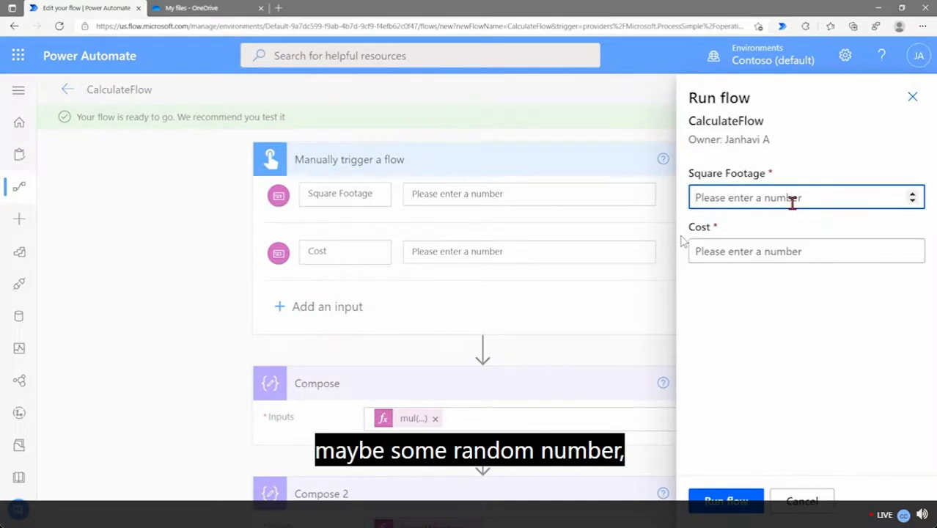
type("20")
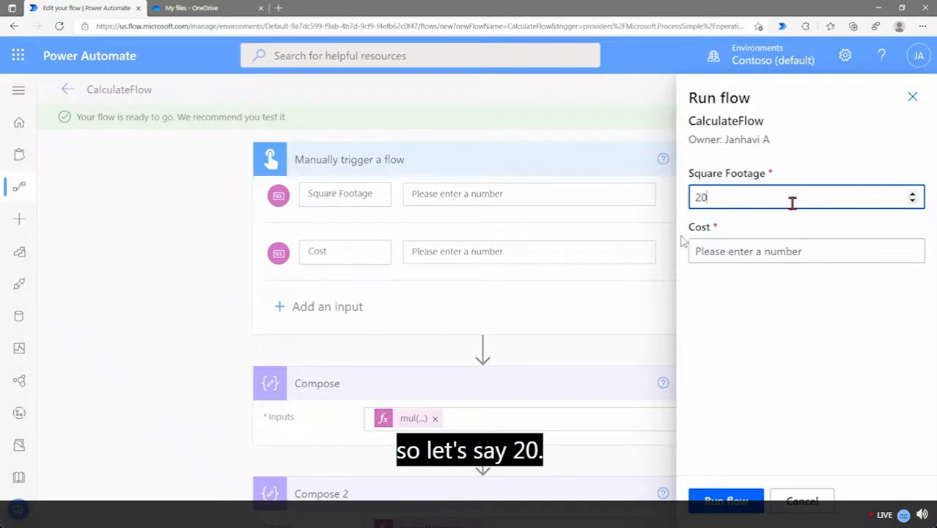
left_click(793, 251)
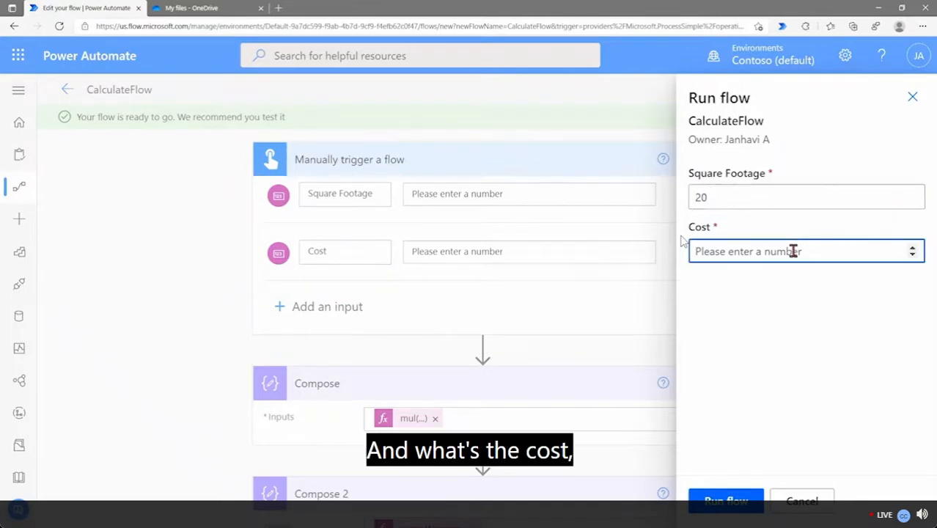
type("100")
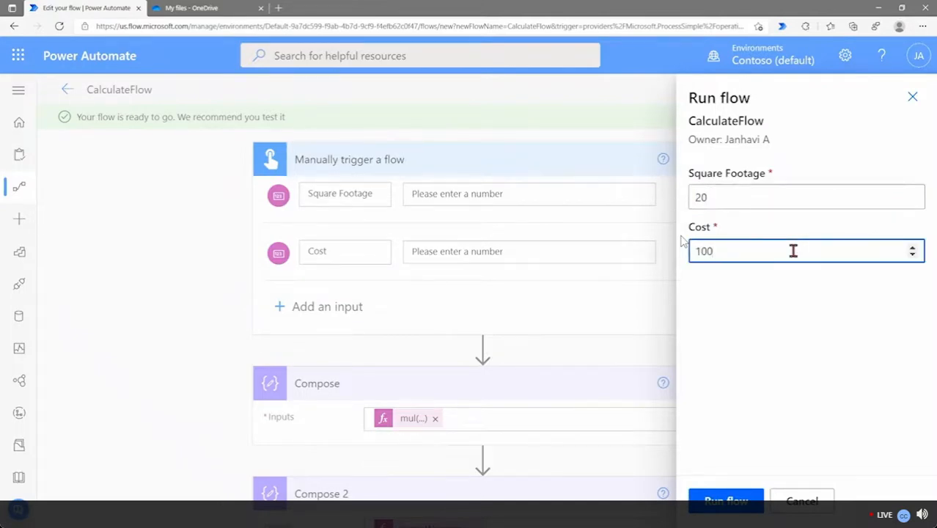
left_click(798, 338)
left_click(736, 496)
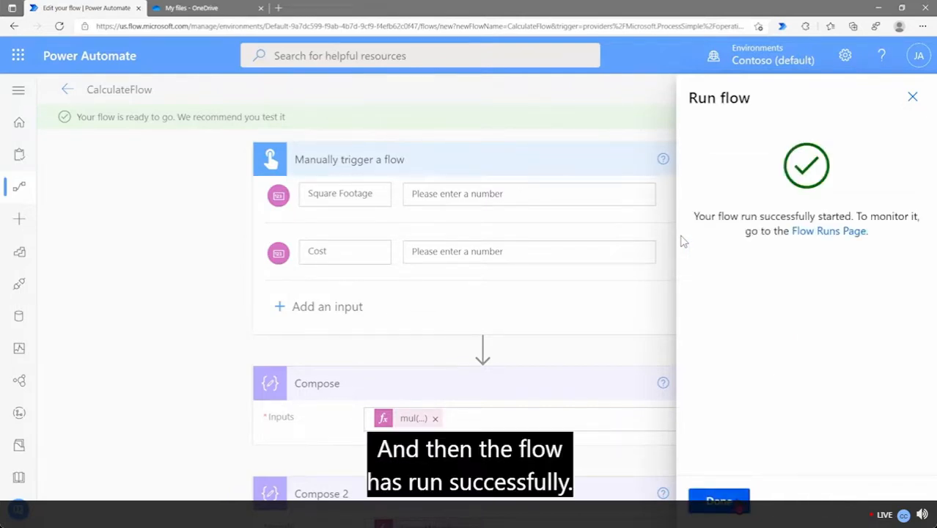
Open the run results and inspect the trigger's inputs and outputs
left_click(737, 502)
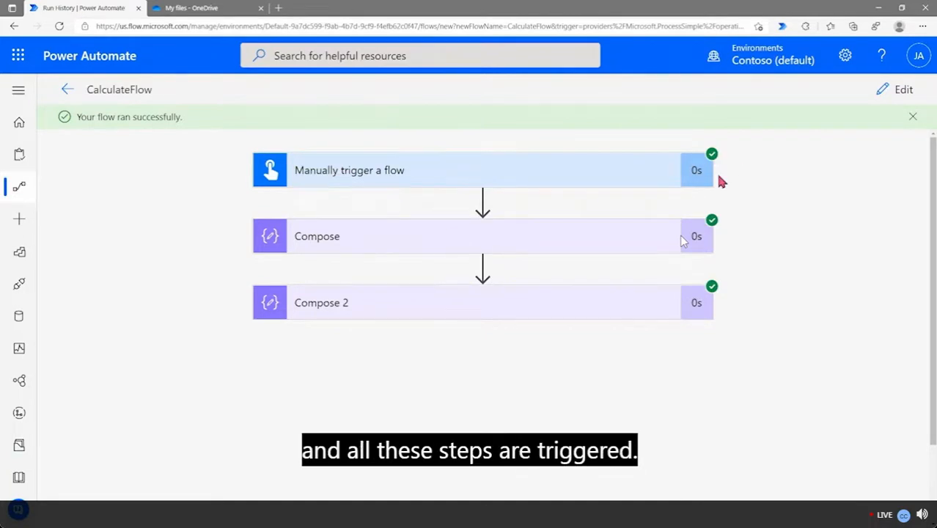
left_click(559, 180)
scroll(209, 242, "down", 1)
scroll(387, 161, "up", 1)
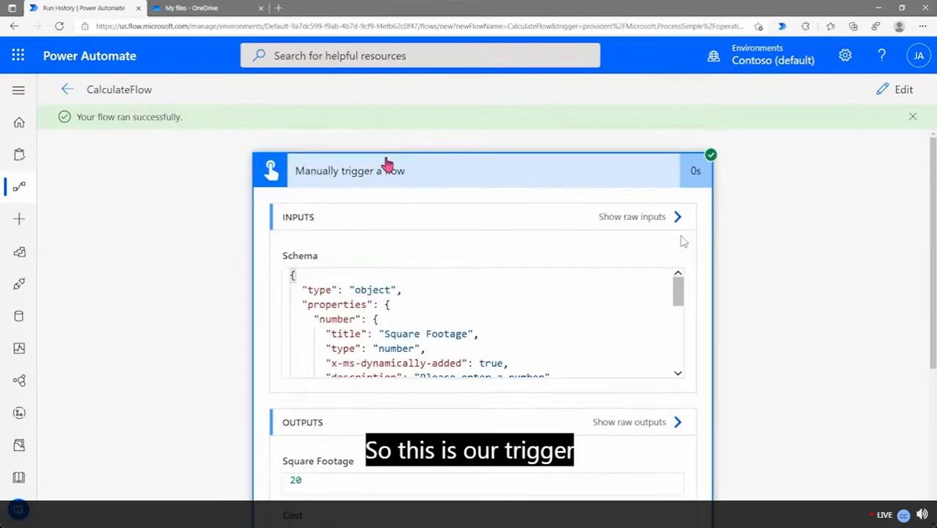
scroll(383, 194, "down", 2)
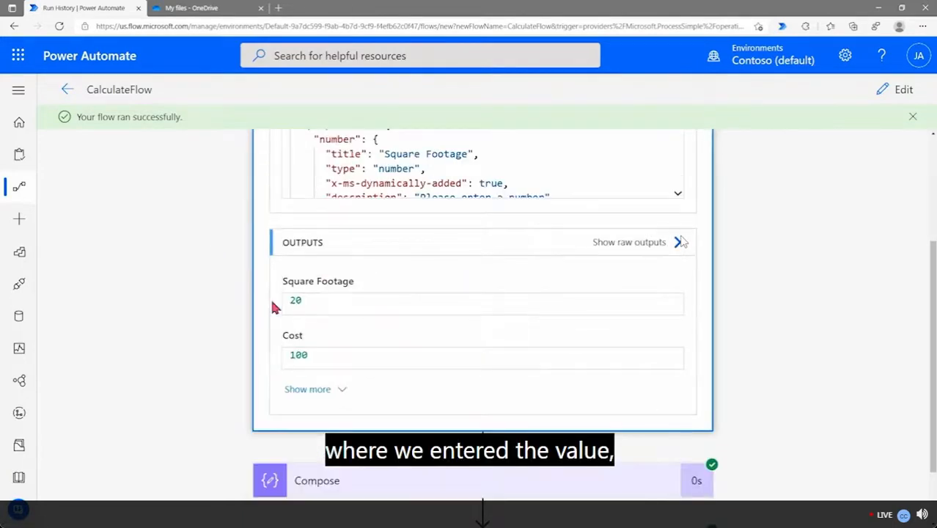
scroll(223, 320, "down", 1)
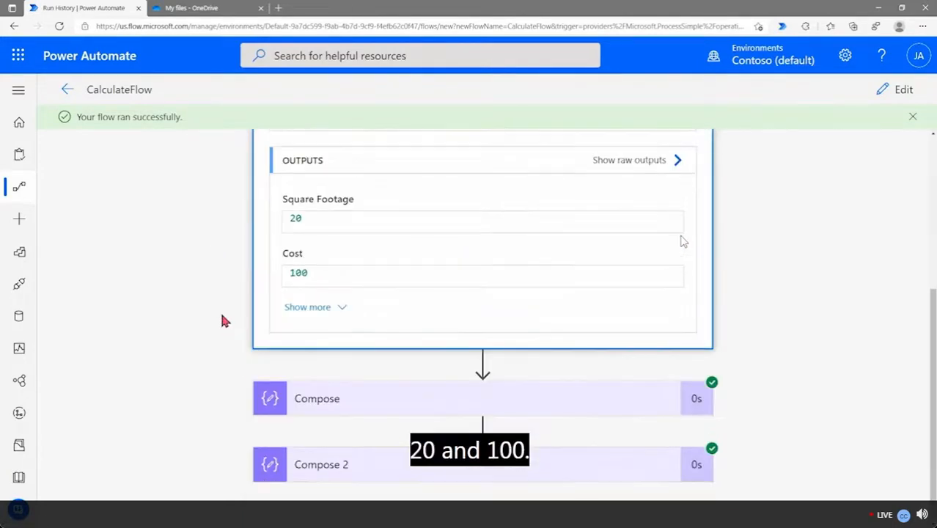
Expand the Compose step and highlight its 2000 output
left_click(404, 410)
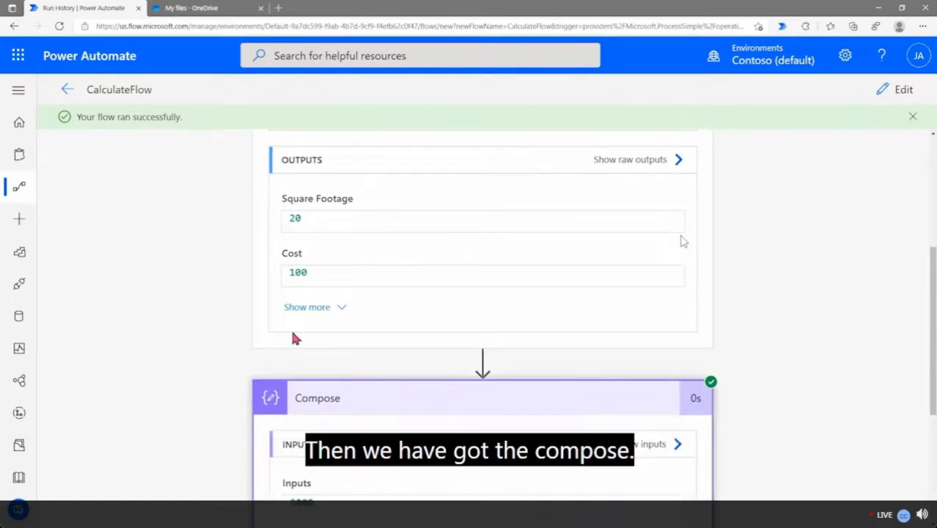
scroll(294, 334, "down", 3)
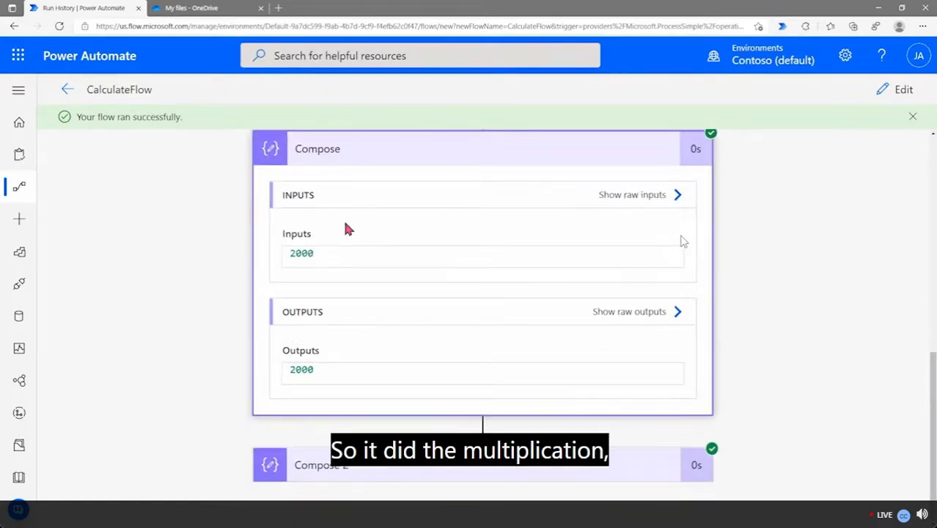
left_click_drag(328, 254, 262, 262)
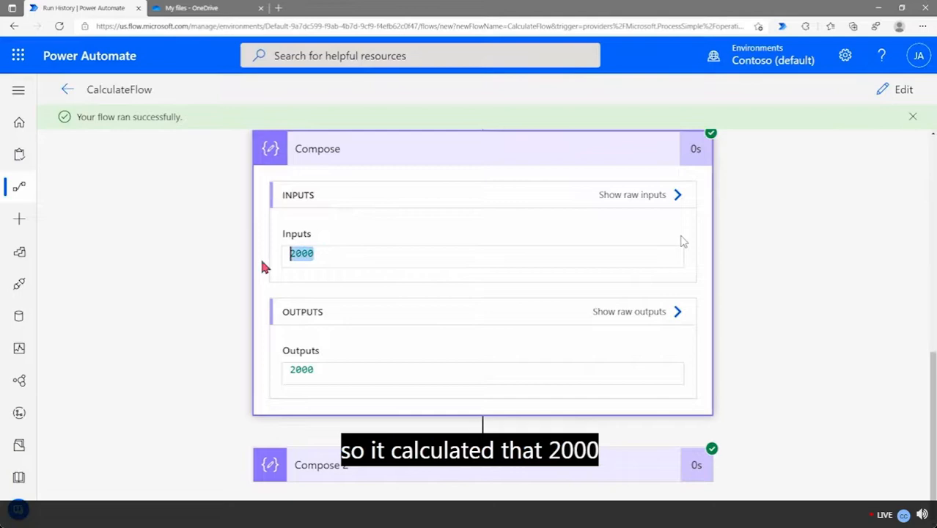
left_click(230, 316)
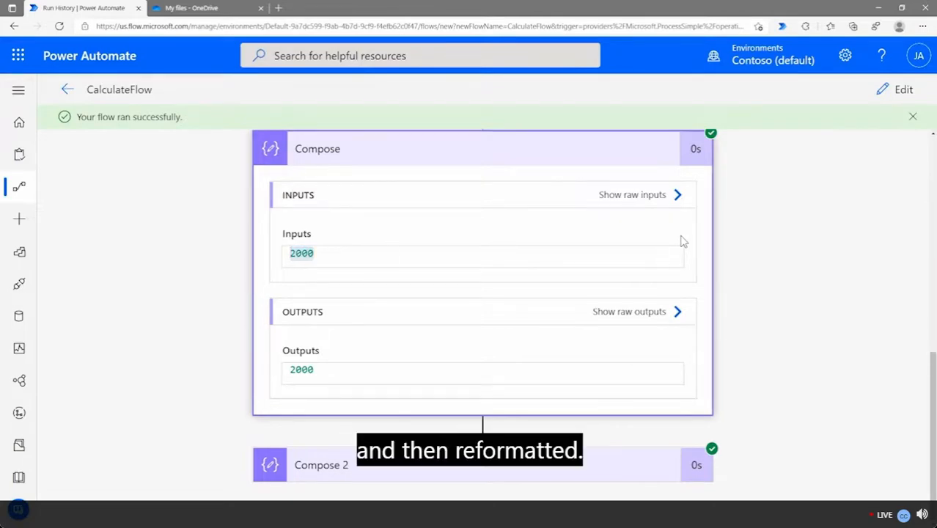
Check Compose 2's $2,000.00 output, then return to My flows
left_click(398, 475)
scroll(212, 341, "down", 2)
scroll(210, 329, "down", 1)
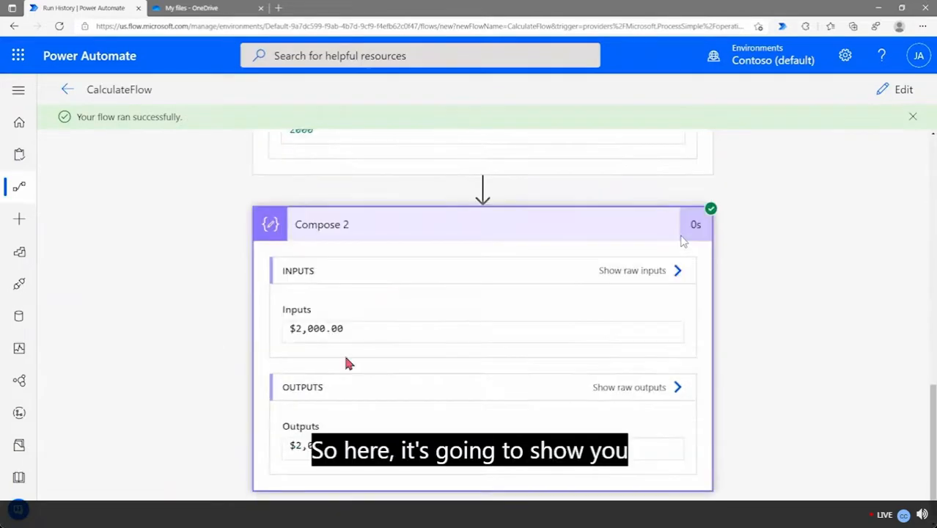
left_click_drag(384, 328, 237, 331)
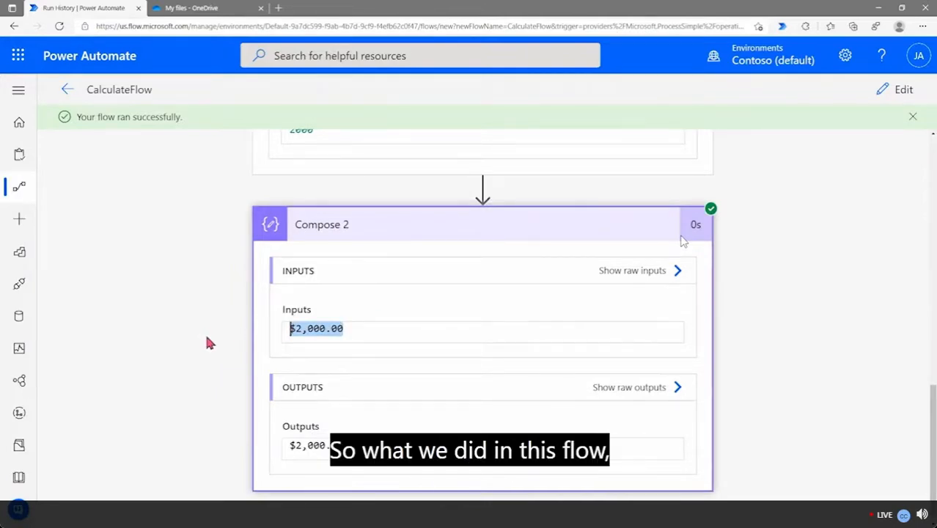
scroll(209, 342, "up", 6)
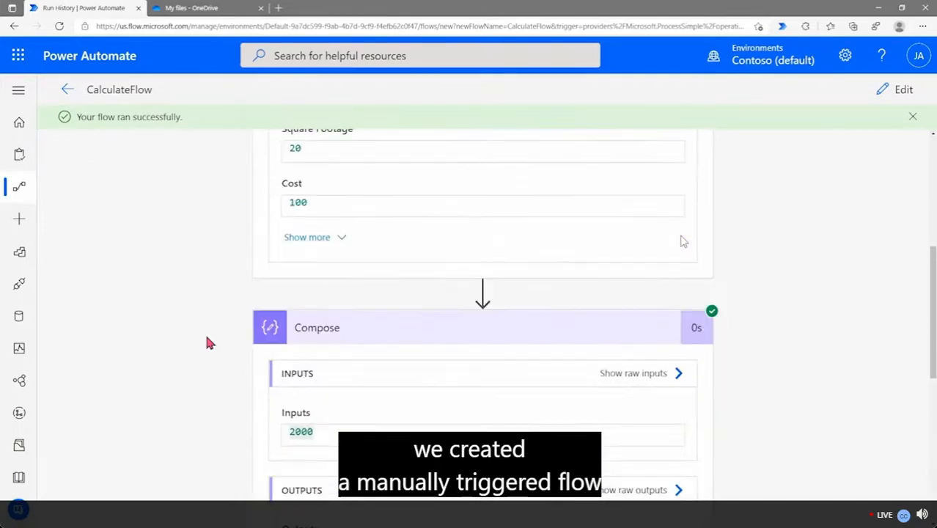
scroll(207, 338, "up", 5)
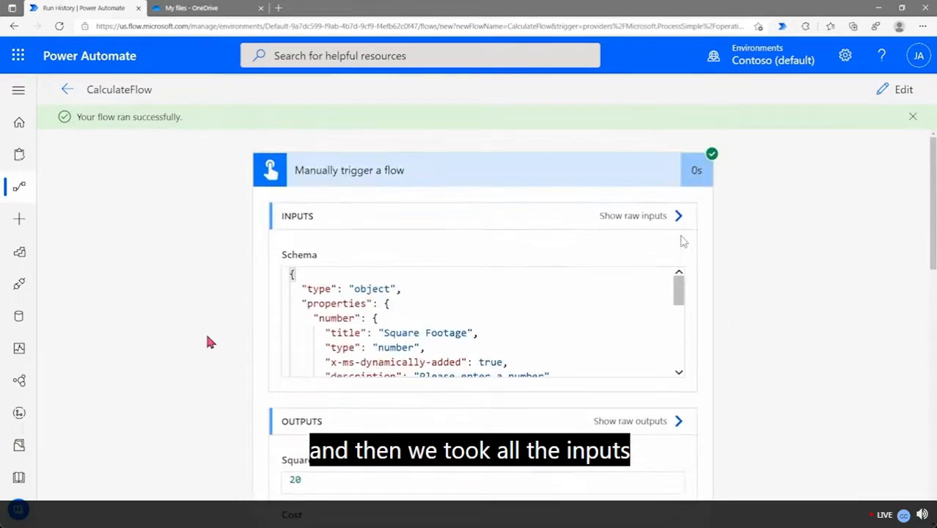
scroll(373, 334, "down", 8)
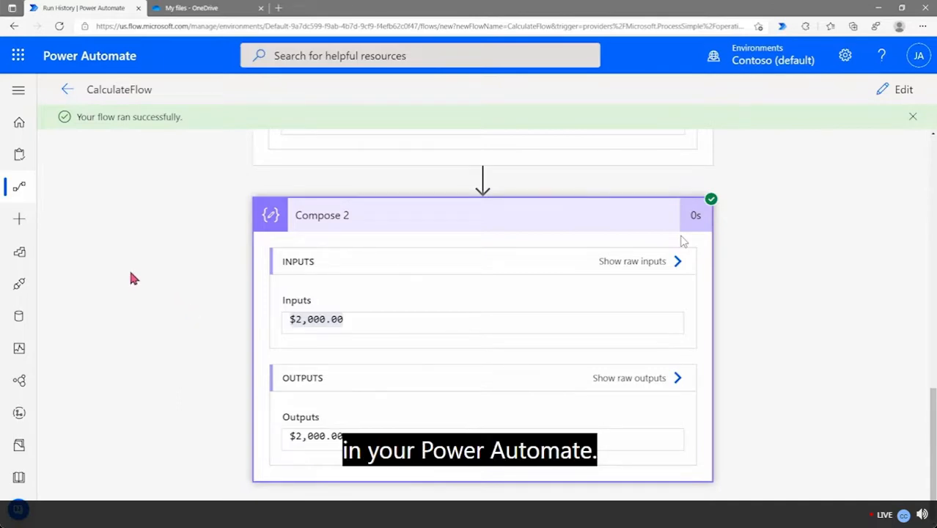
left_click(21, 191)
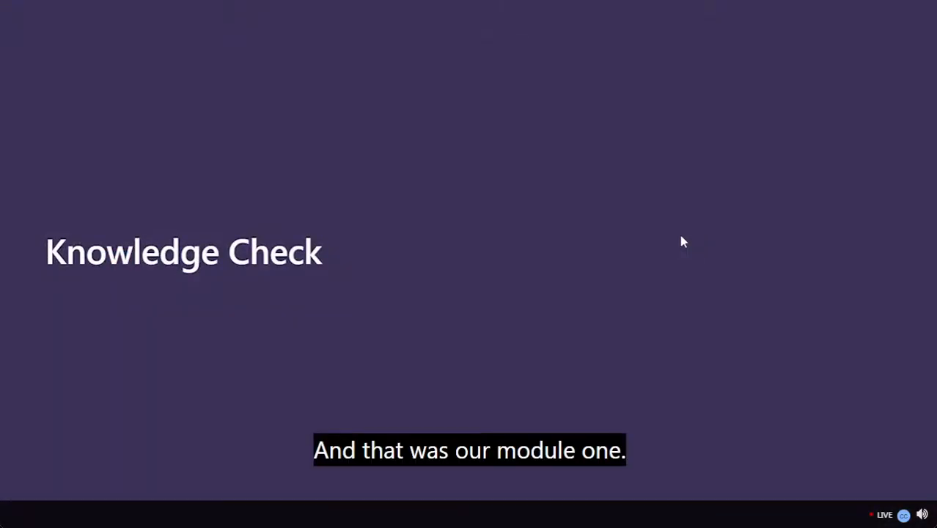
Exit full screen, visit OBS, then return to Chrome and re-enlarge the 'Introduction to business process flows' slide
key("Escape")
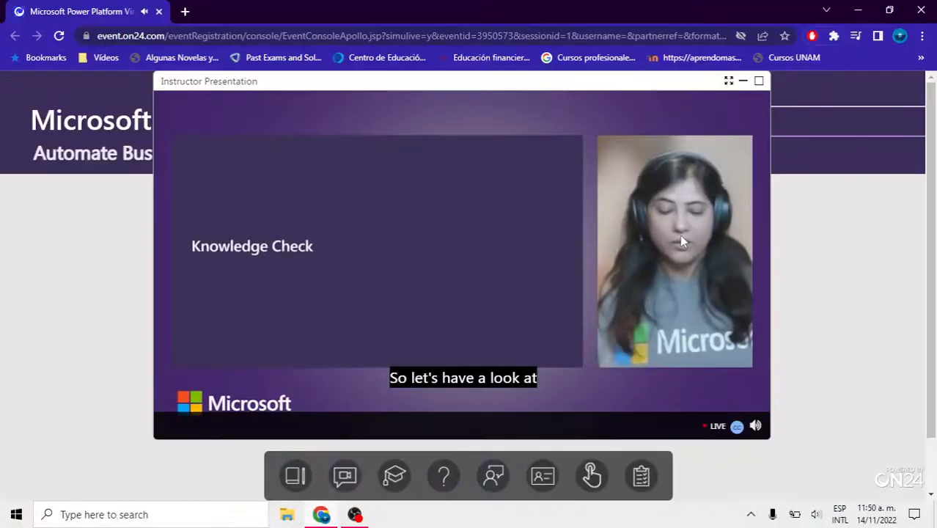
key("alt+Tab")
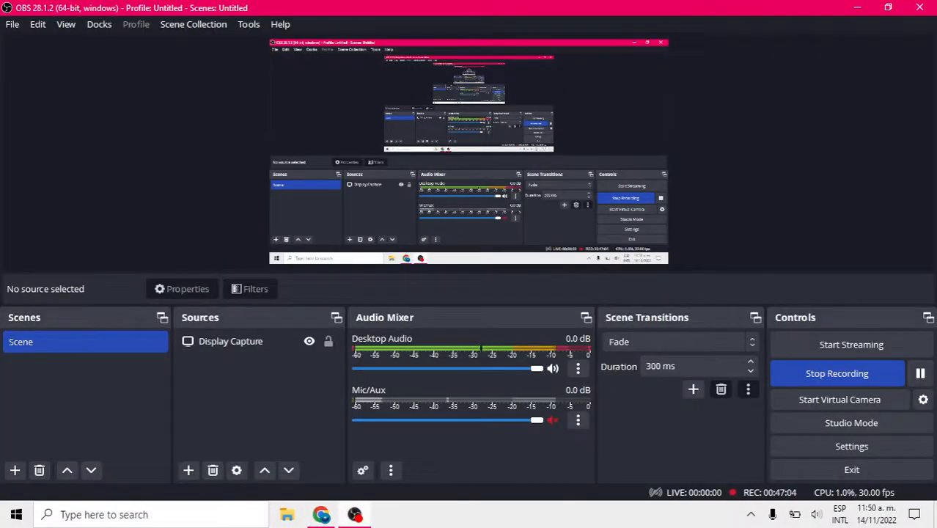
left_click(323, 515)
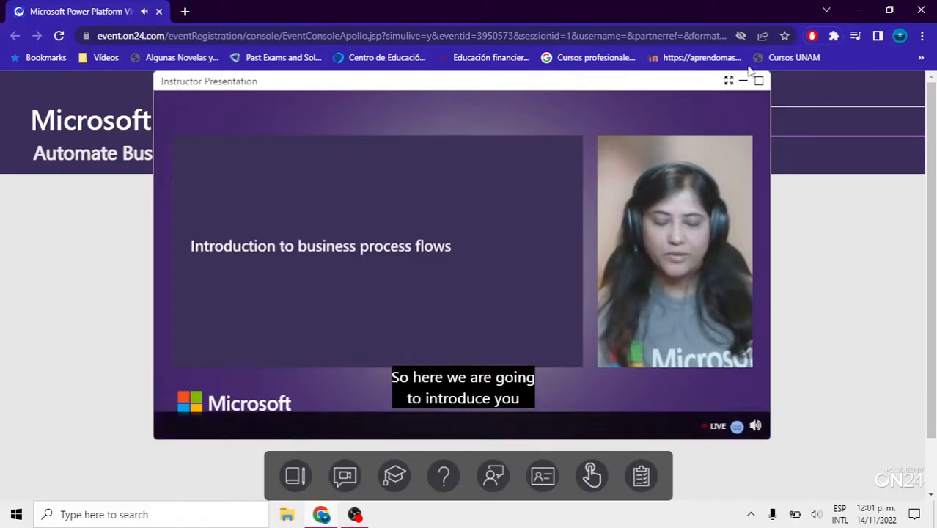
left_click(728, 81)
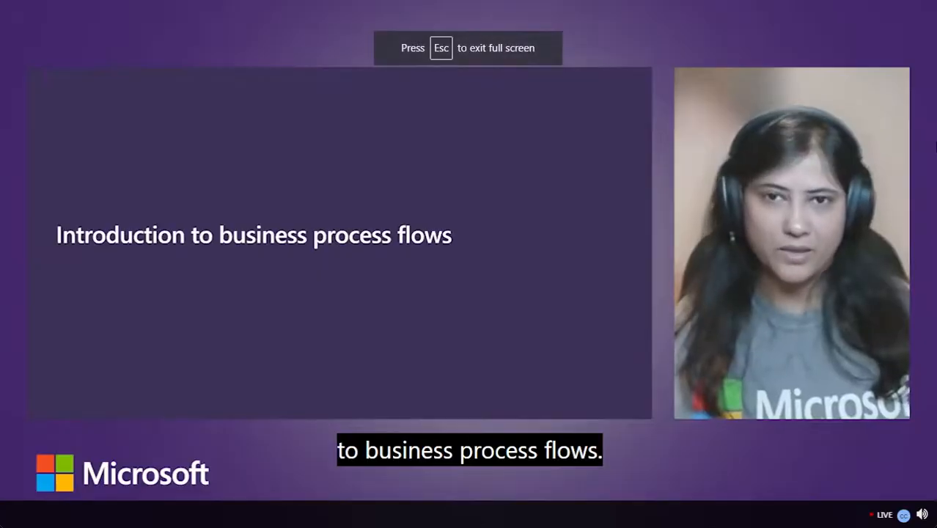
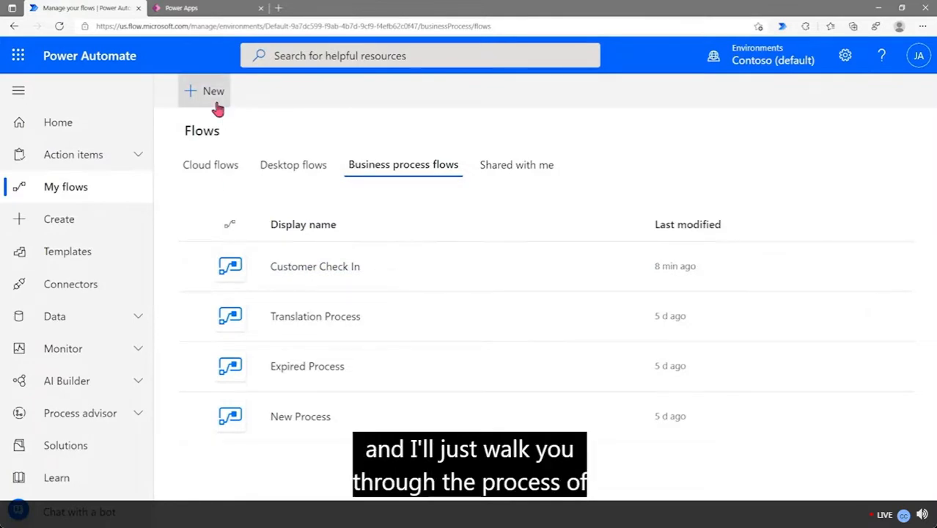
Start a new business process flow and browse its Dataverse table list
left_click(215, 97)
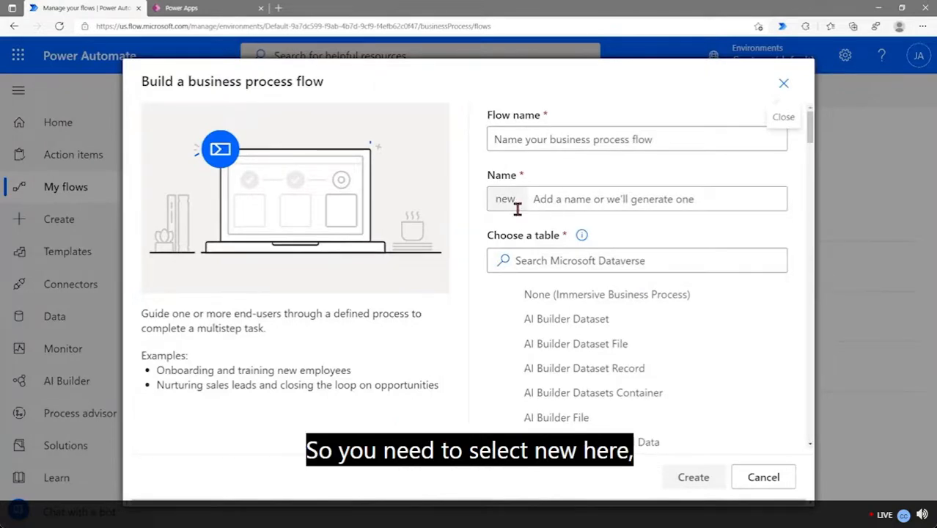
left_click(565, 141)
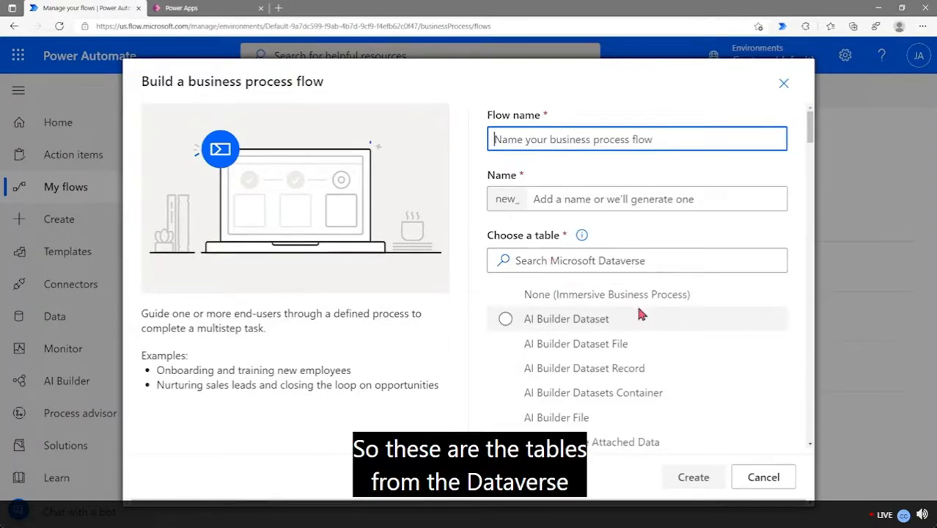
scroll(637, 332, "down", 3)
scroll(636, 332, "down", 3)
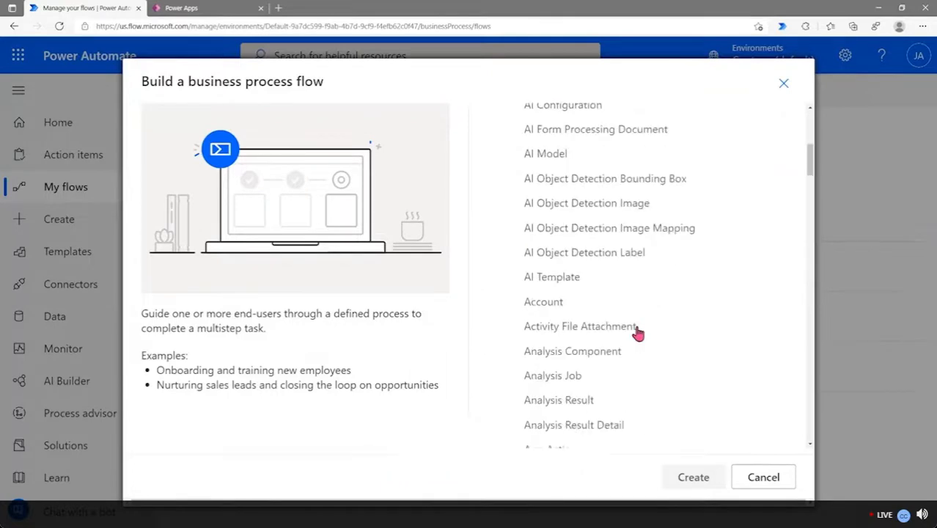
left_click_drag(811, 177, 792, 126)
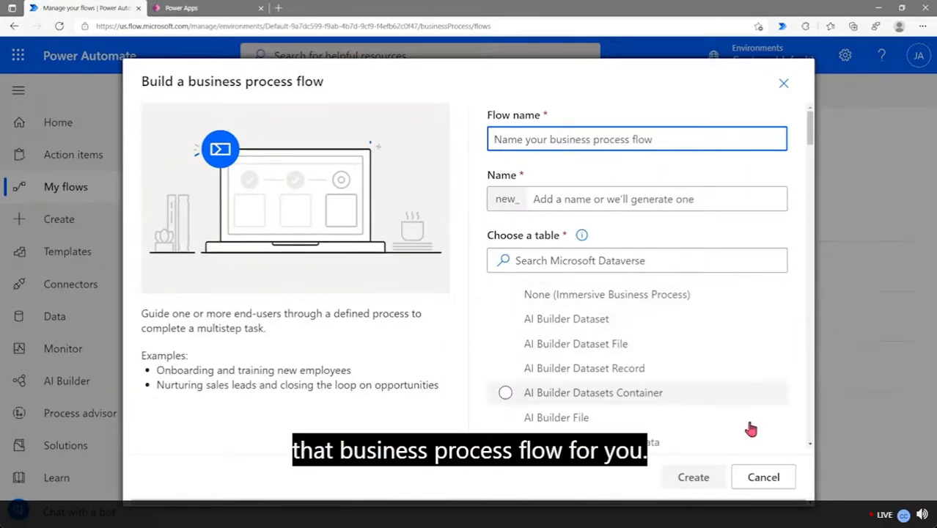
Cancel the new-flow form and open Customer Check In in the process designer
left_click(766, 479)
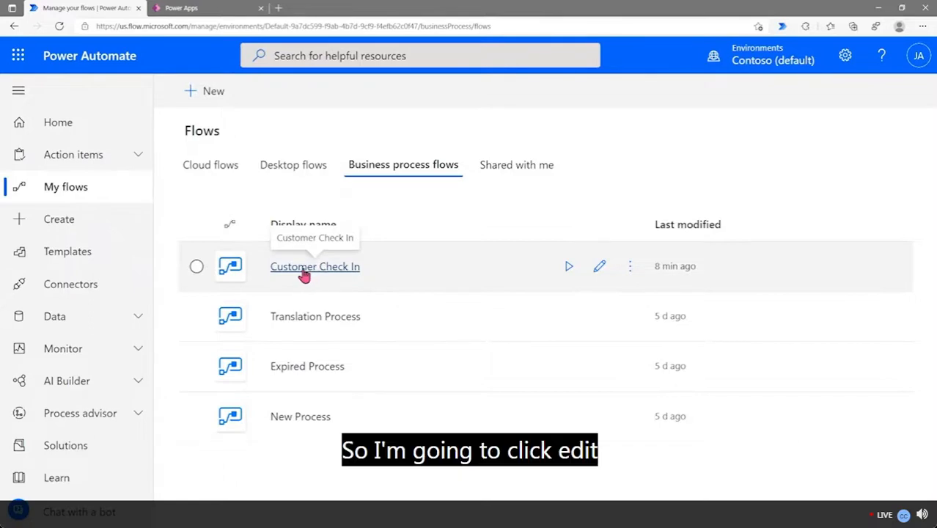
left_click(600, 268)
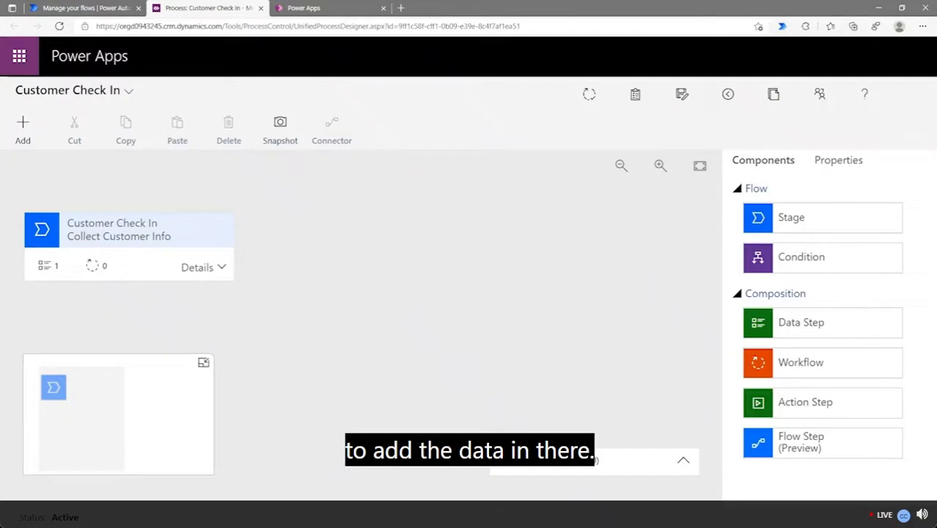
Select the Collect Customer Info stage card to display its Properties panel
left_click(129, 241)
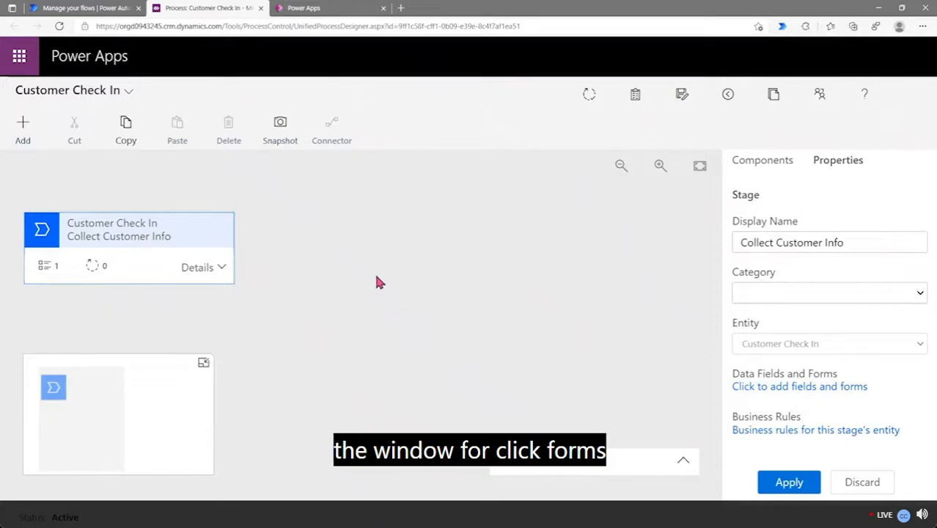
left_click(336, 18)
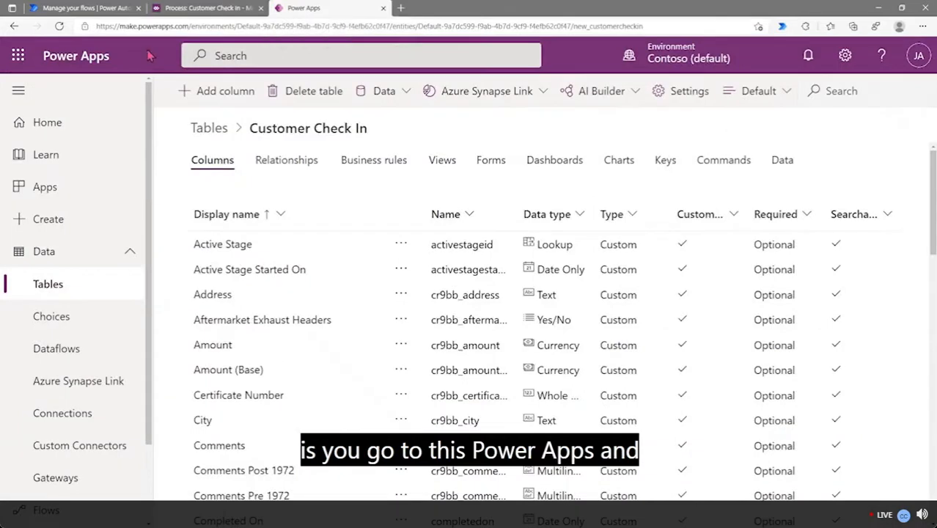
left_click(53, 290)
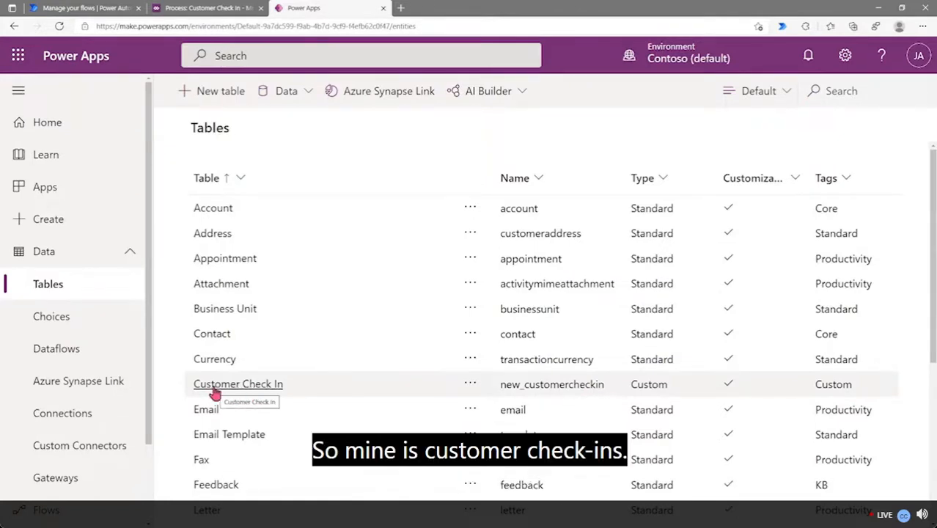
left_click(267, 392)
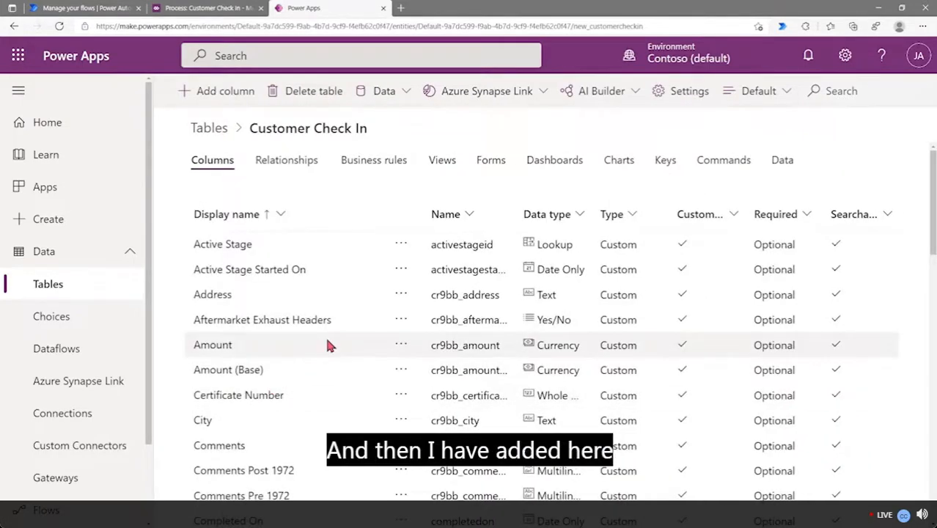
scroll(327, 345, "down", 5)
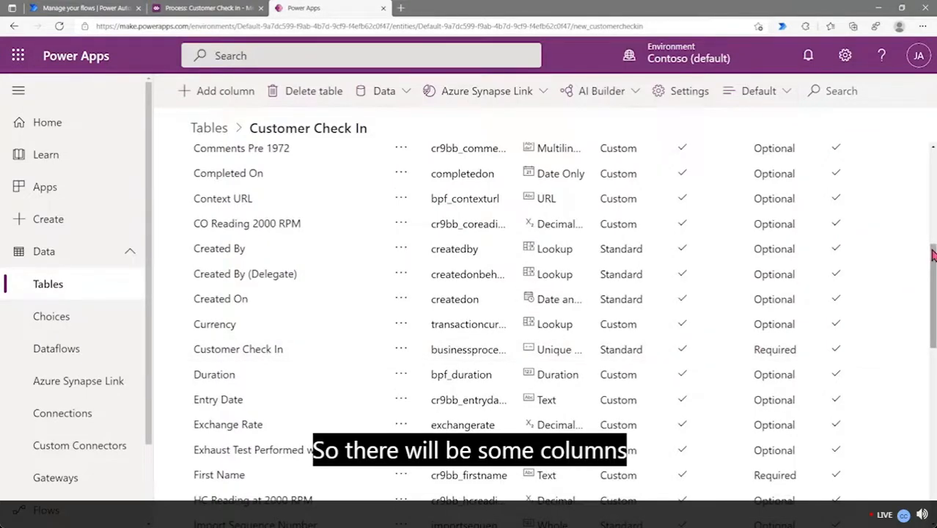
left_click_drag(932, 255, 927, 152)
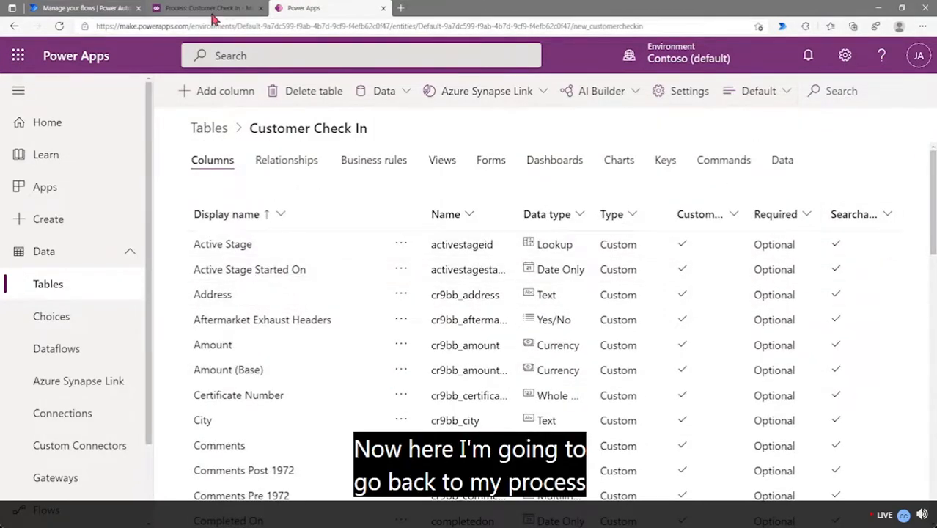
left_click(188, 13)
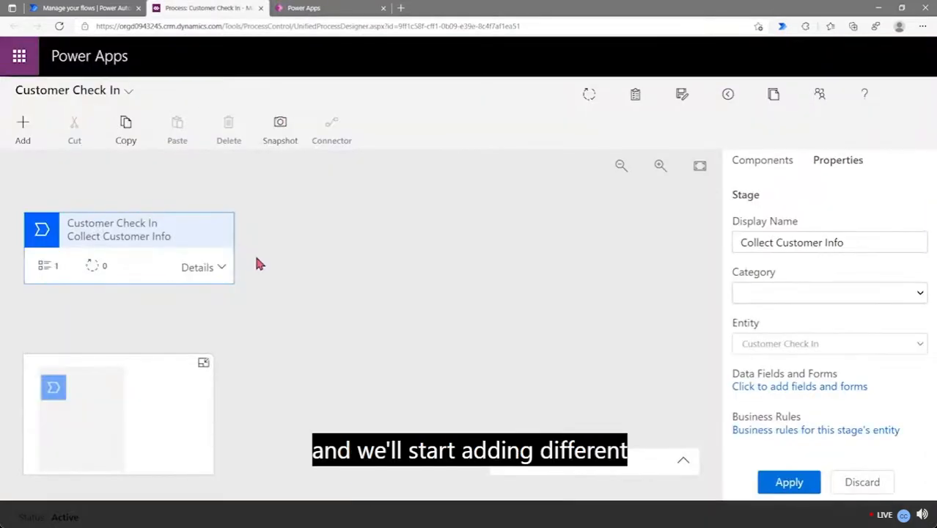
Expand the stage's details and show the Components panel
left_click(222, 268)
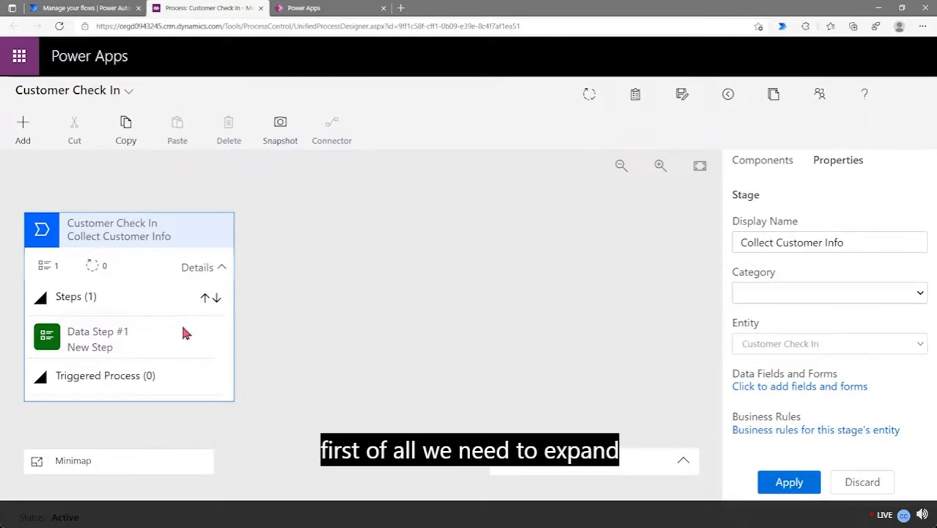
left_click(92, 340)
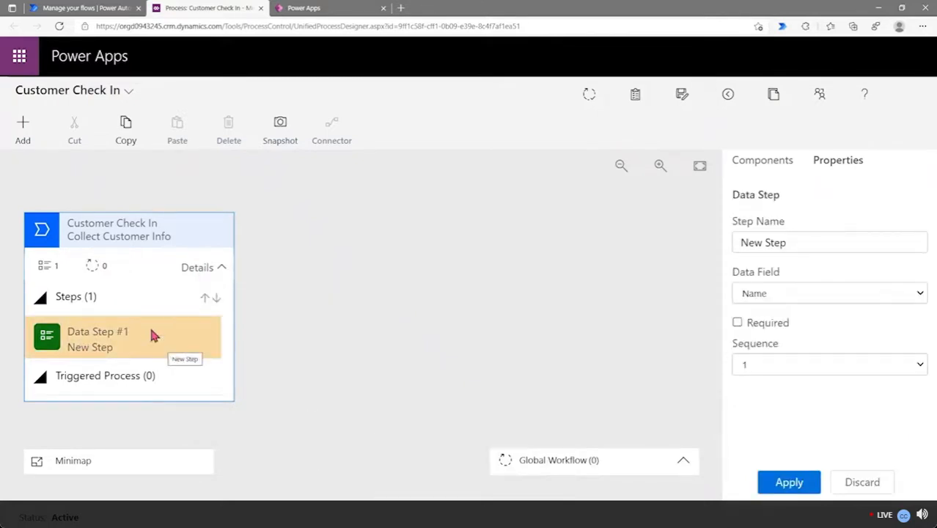
left_click(159, 244)
left_click(756, 163)
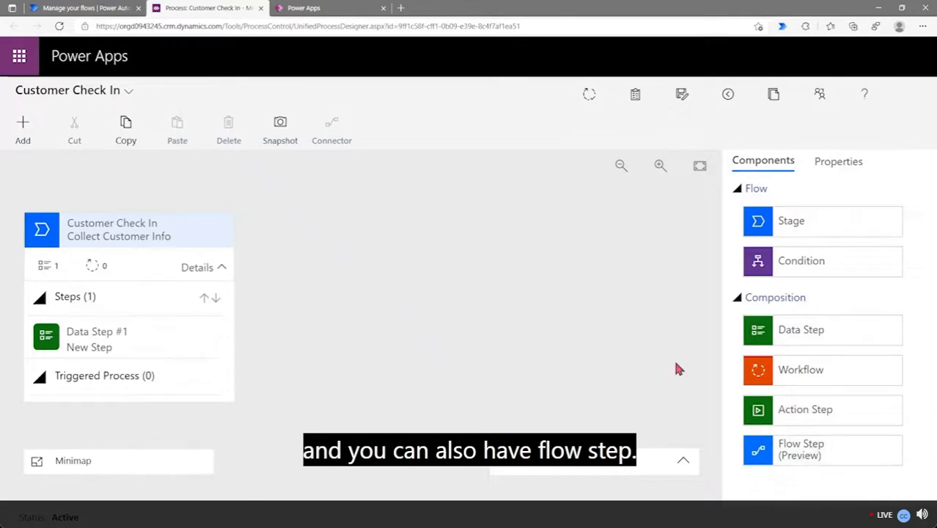
Rename Data Step #1 to 'First Name', bind it to the First Name field, and apply
left_click(145, 328)
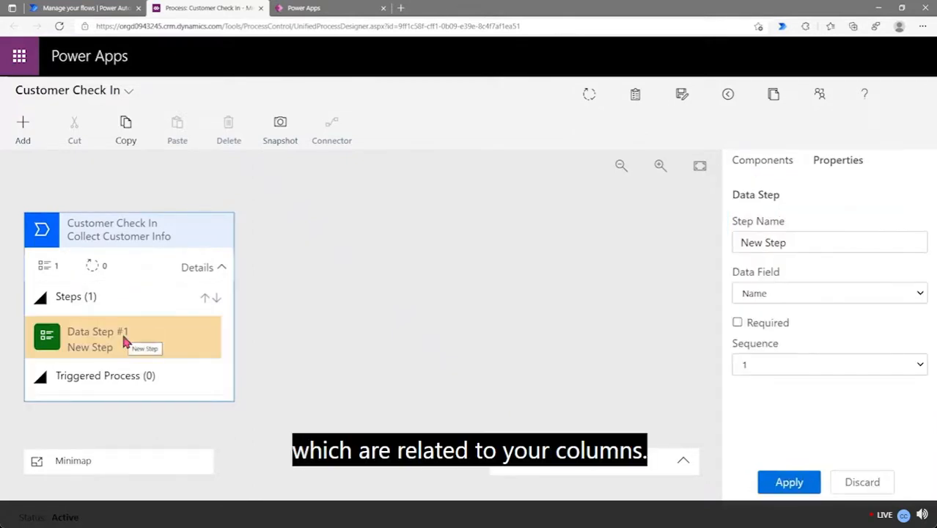
left_click(803, 242)
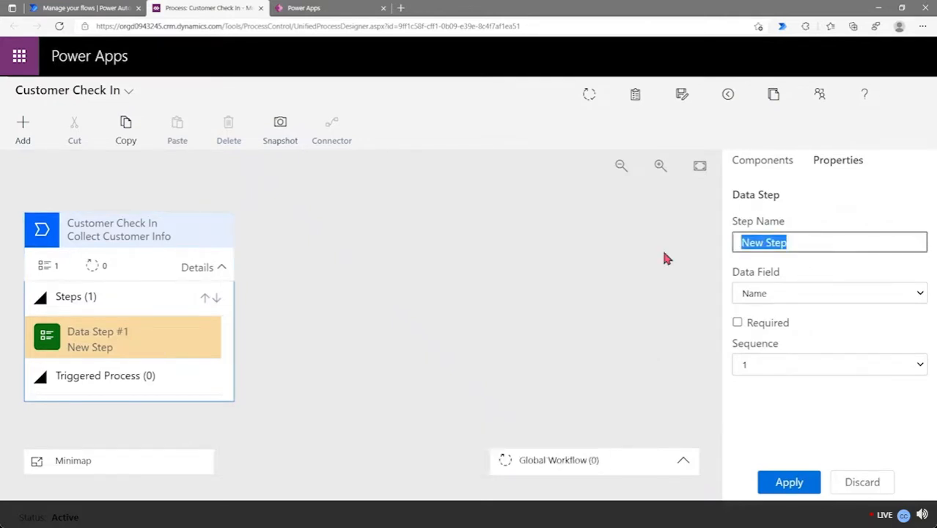
type("First name")
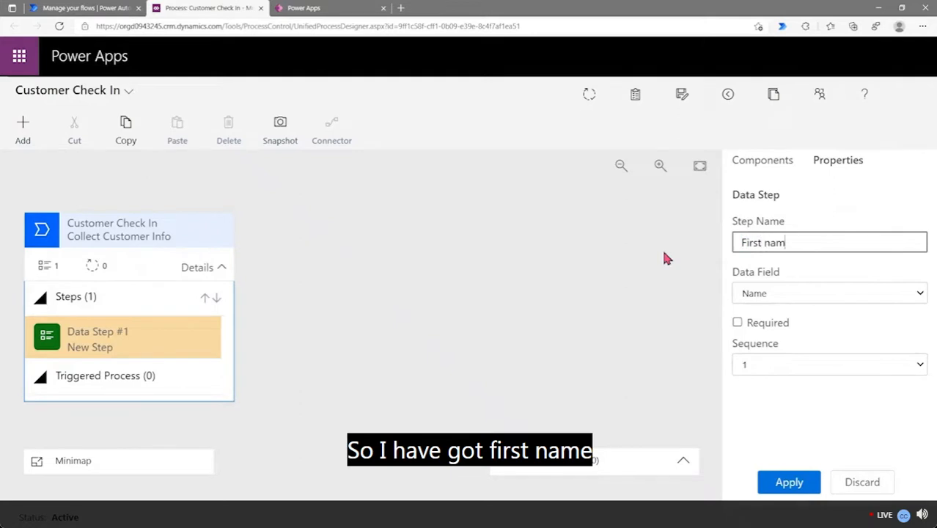
key("BackSpace")
key("BackSpace")
key("BackSpace")
key("BackSpace")
type("Name")
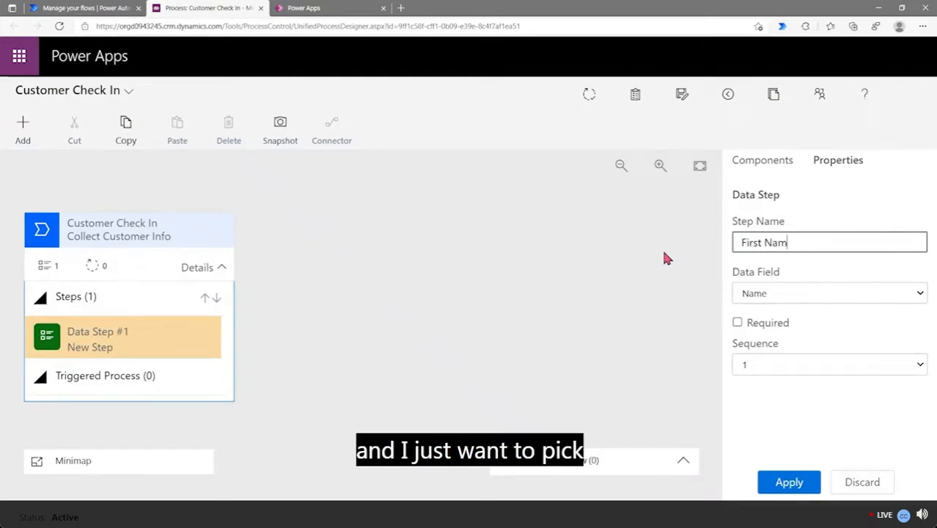
left_click(823, 296)
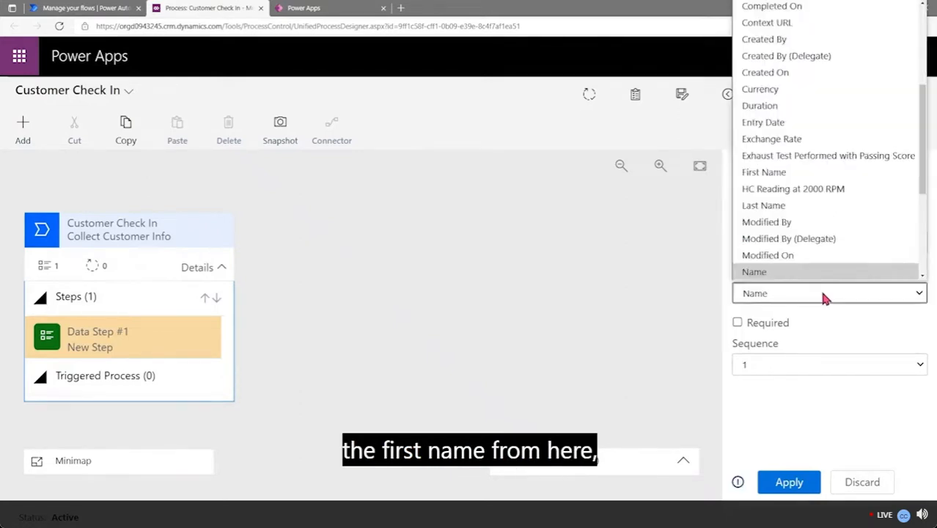
key("f")
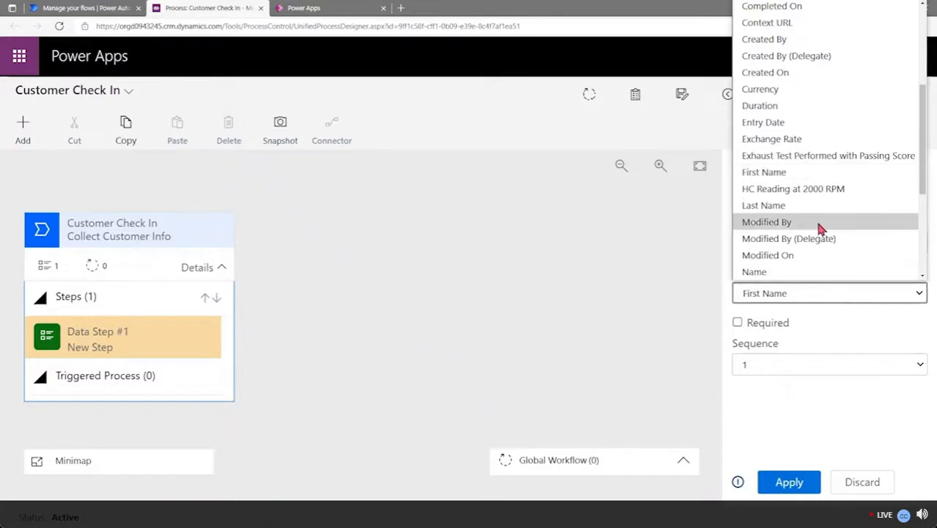
left_click(800, 172)
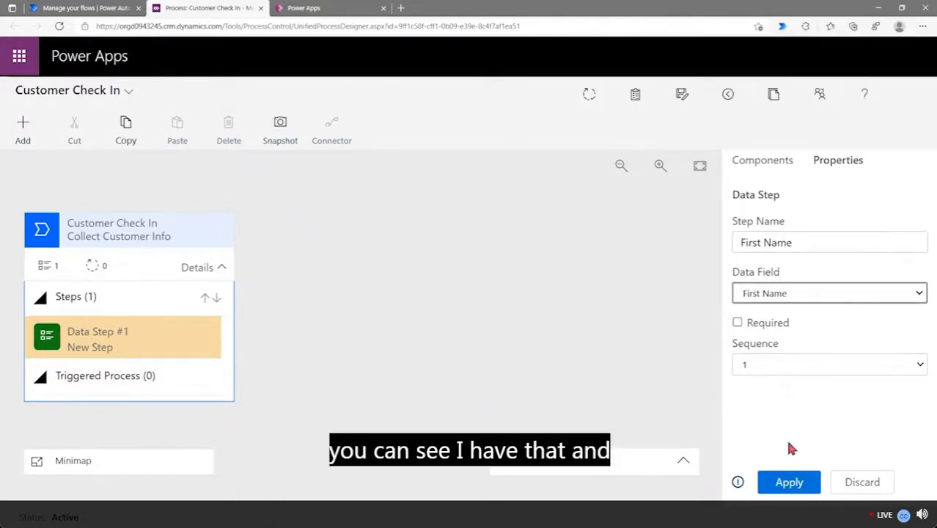
left_click(791, 480)
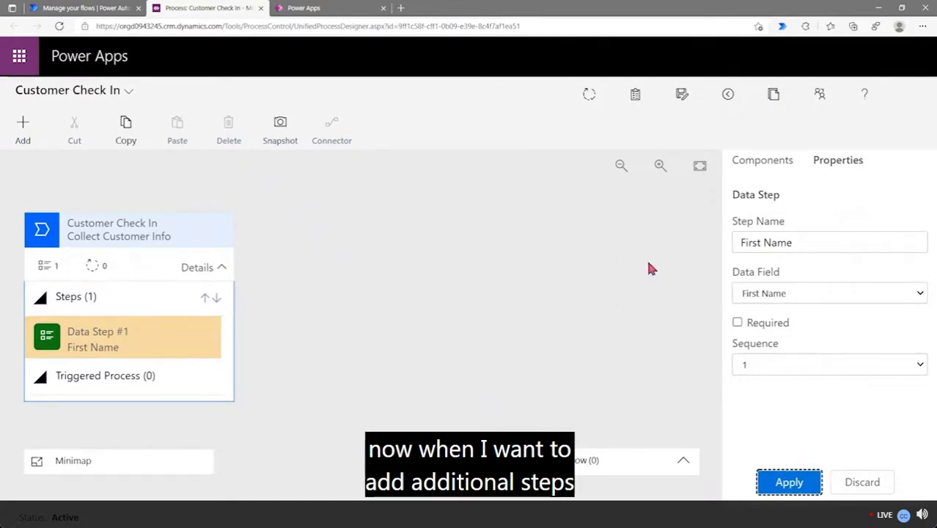
Add Data Step #2 named 'Last Name', bound to the Last Name field, and apply
left_click(764, 165)
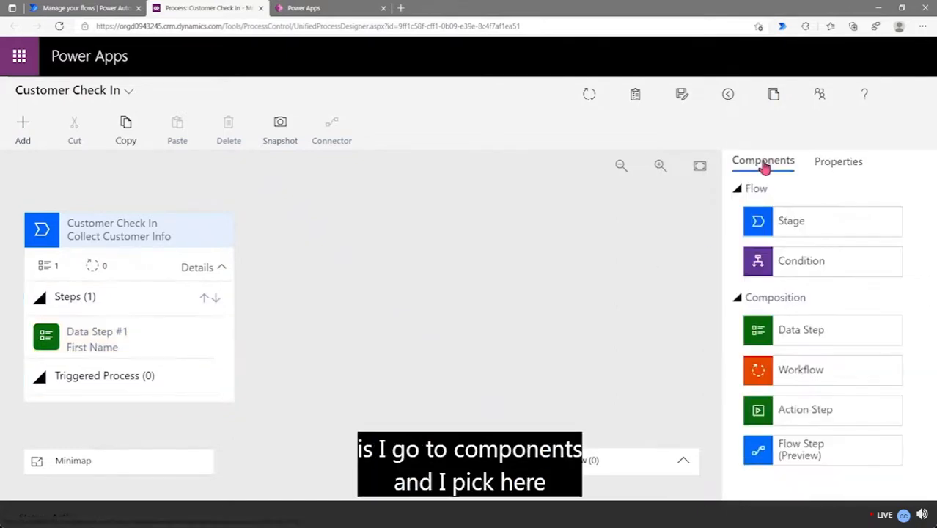
left_click_drag(782, 334, 114, 358)
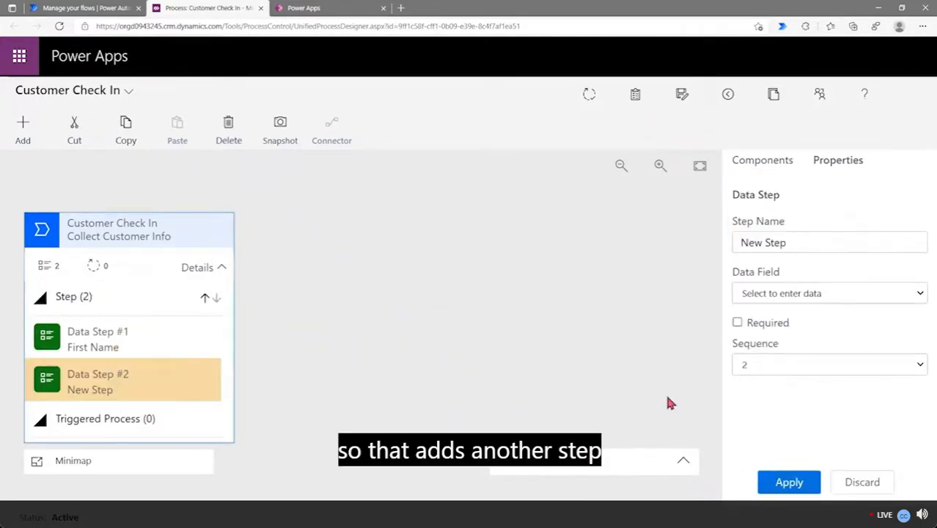
triple_click(811, 243)
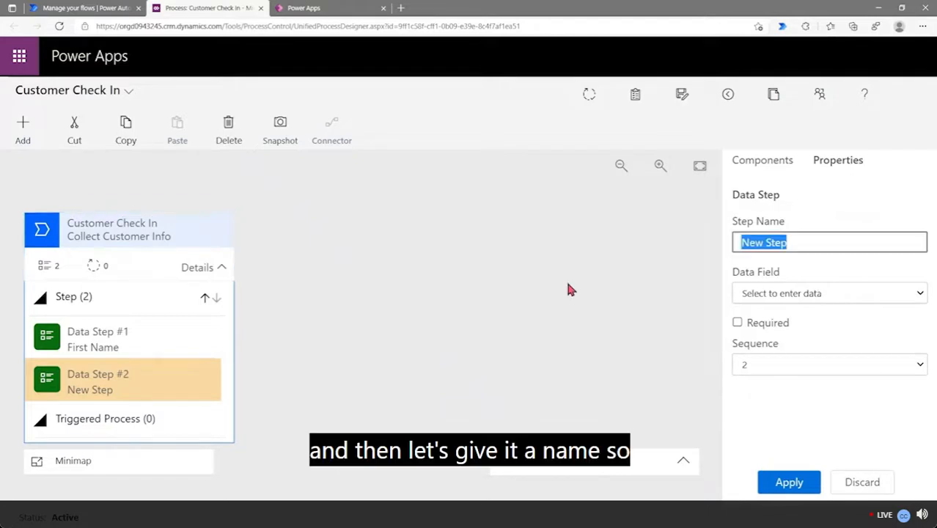
type("Last n")
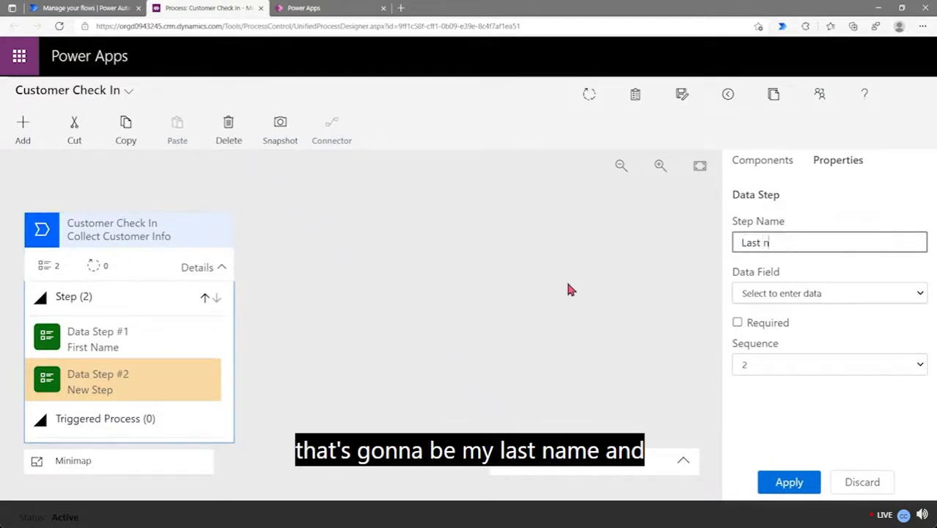
type("ame")
left_click(809, 295)
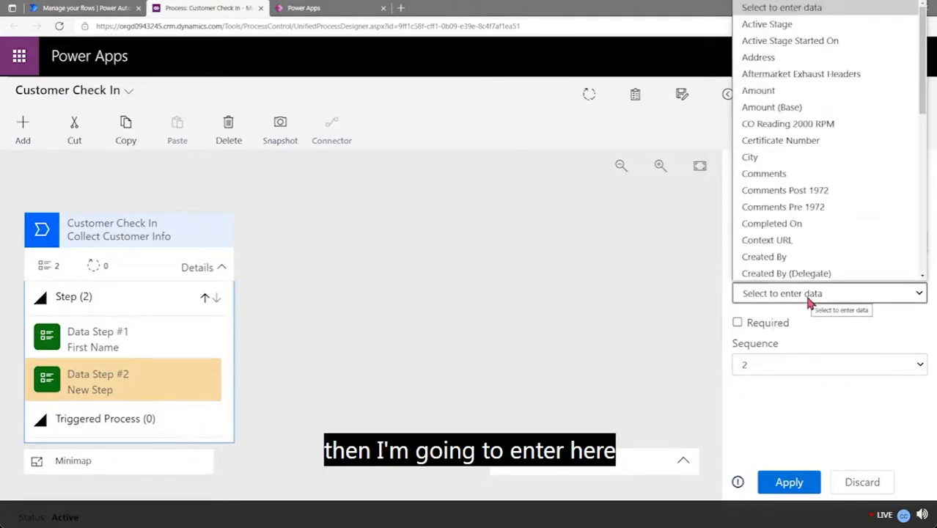
key("l")
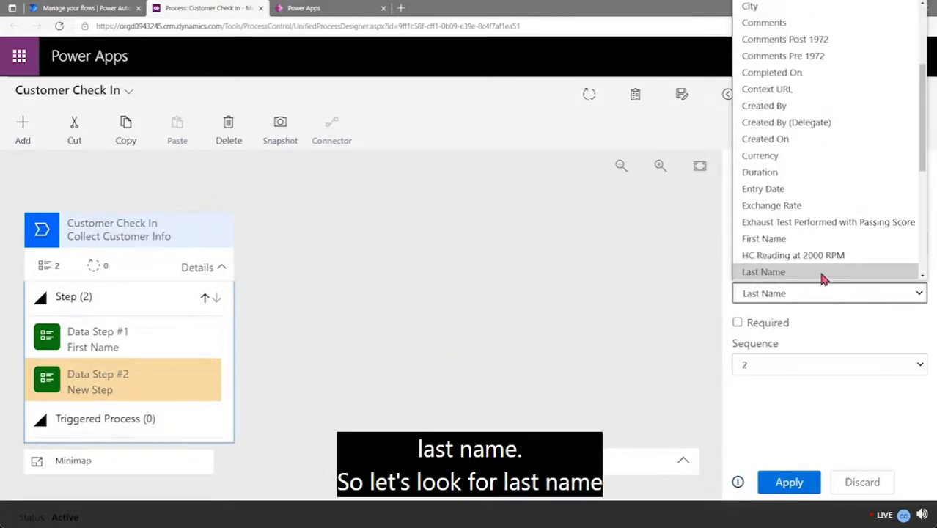
left_click(821, 275)
left_click(789, 480)
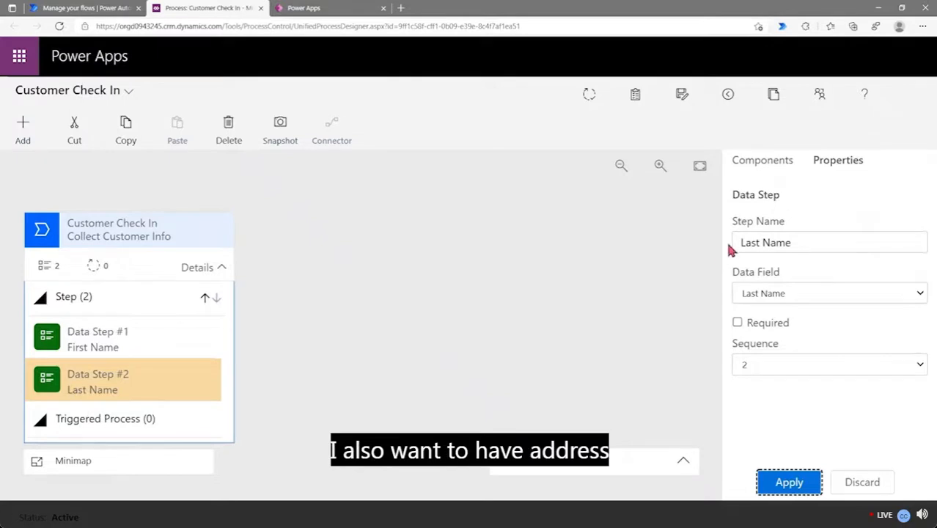
Add Data Step #3 named 'Address', bound to the Address field, and apply
left_click(769, 172)
left_click_drag(780, 337, 137, 401)
left_click_drag(805, 252, 733, 247)
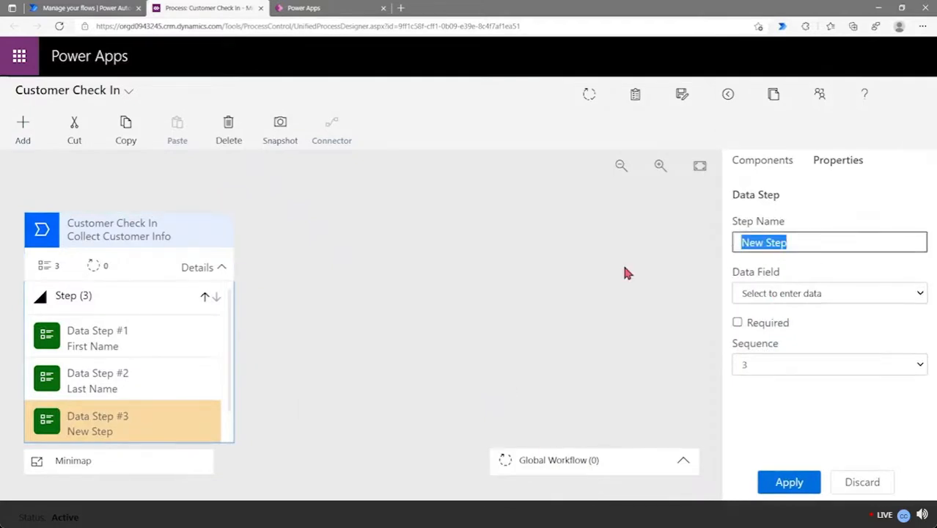
type("Address")
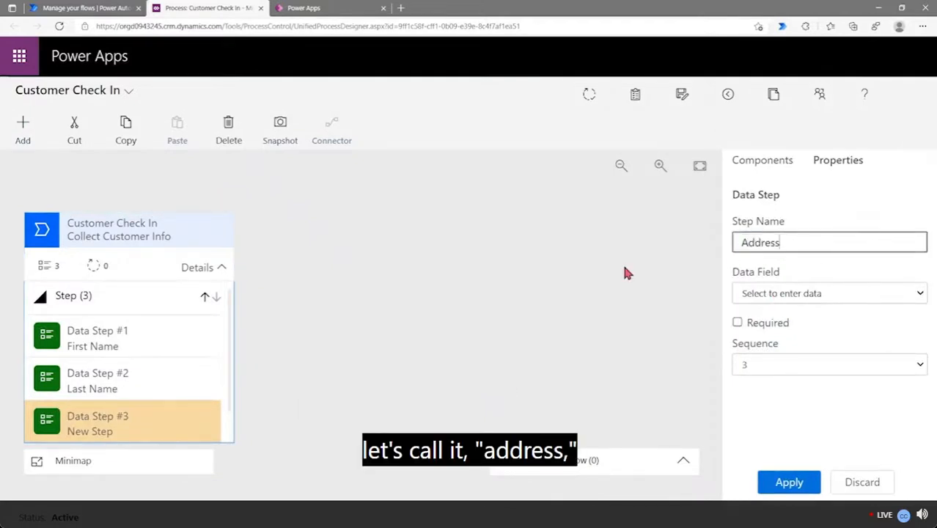
left_click(839, 294)
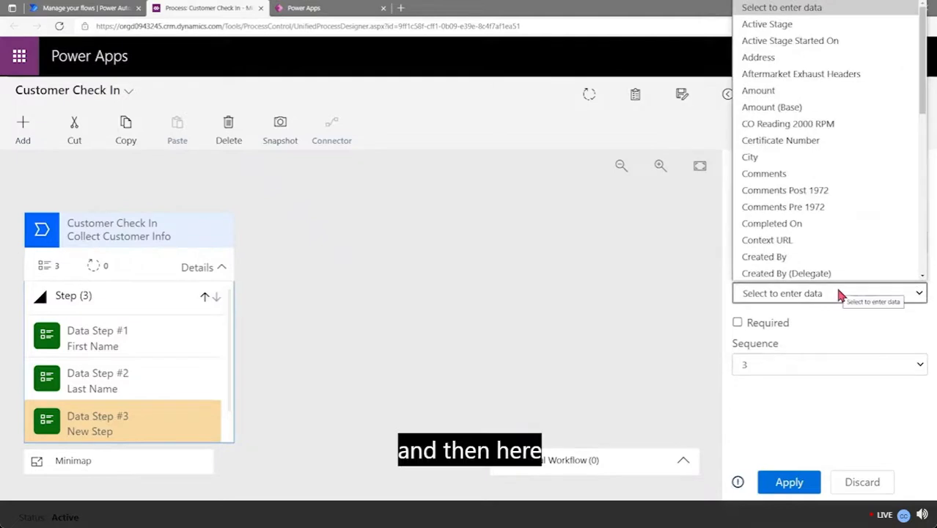
type("address")
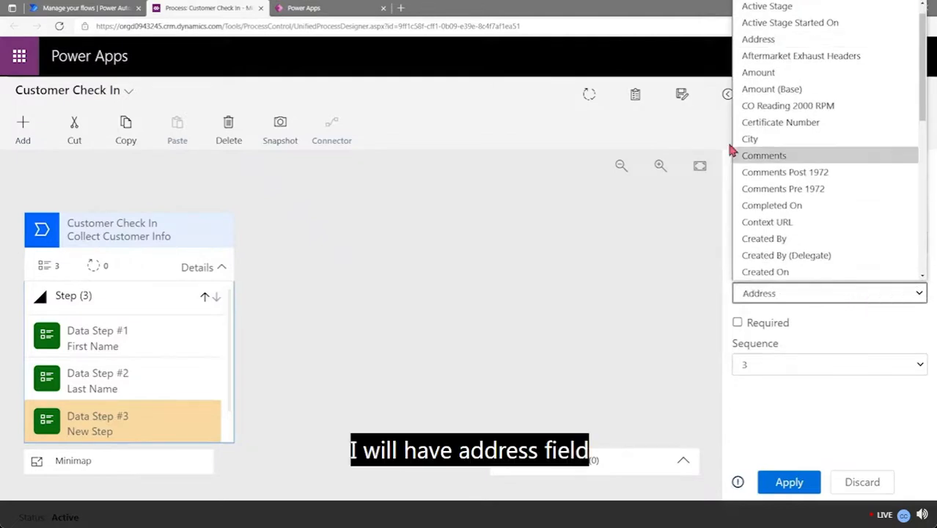
left_click(767, 39)
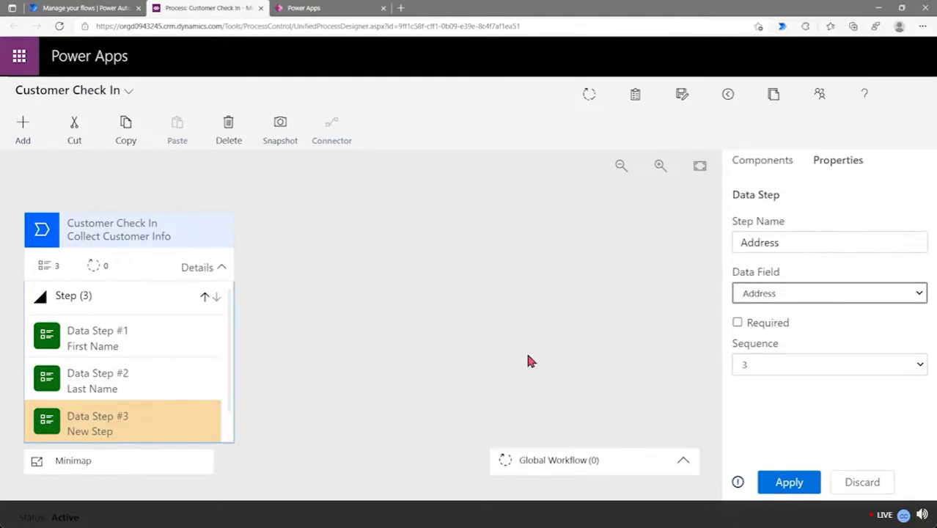
left_click(515, 308)
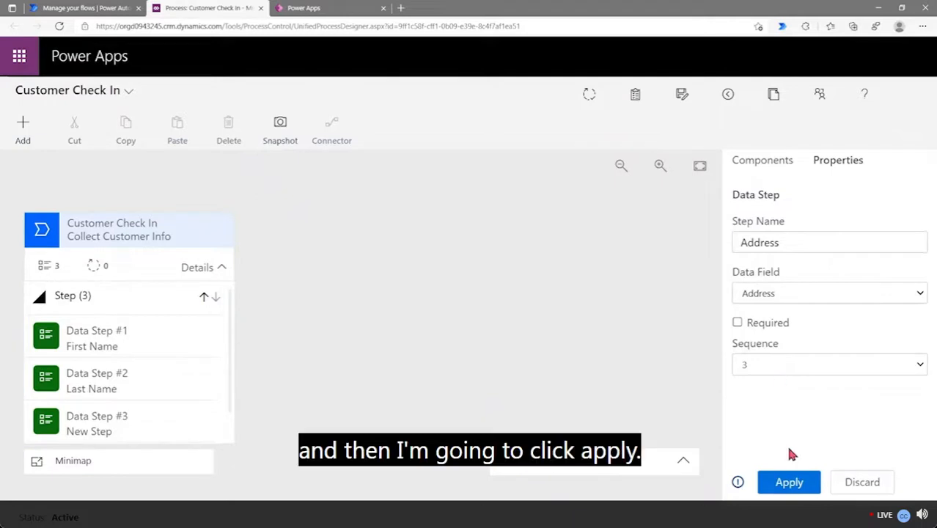
left_click(788, 488)
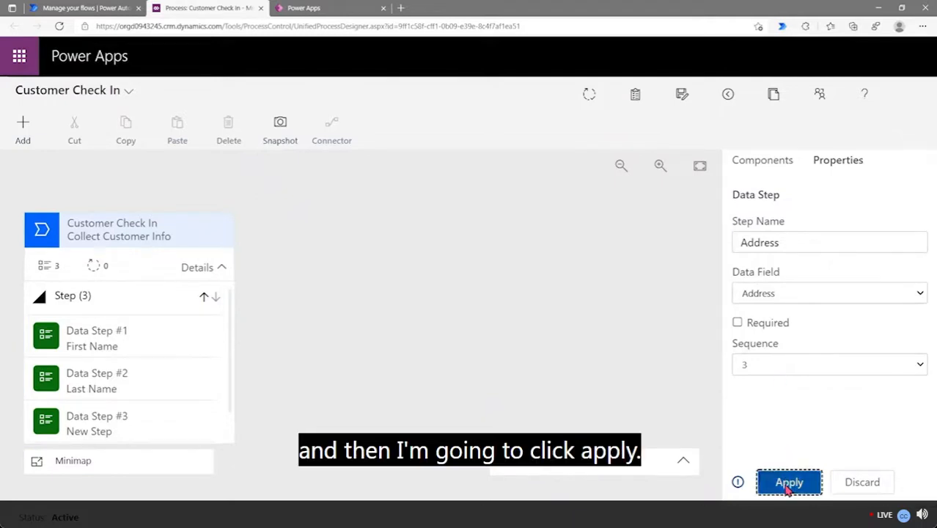
scroll(110, 419, "down", 1)
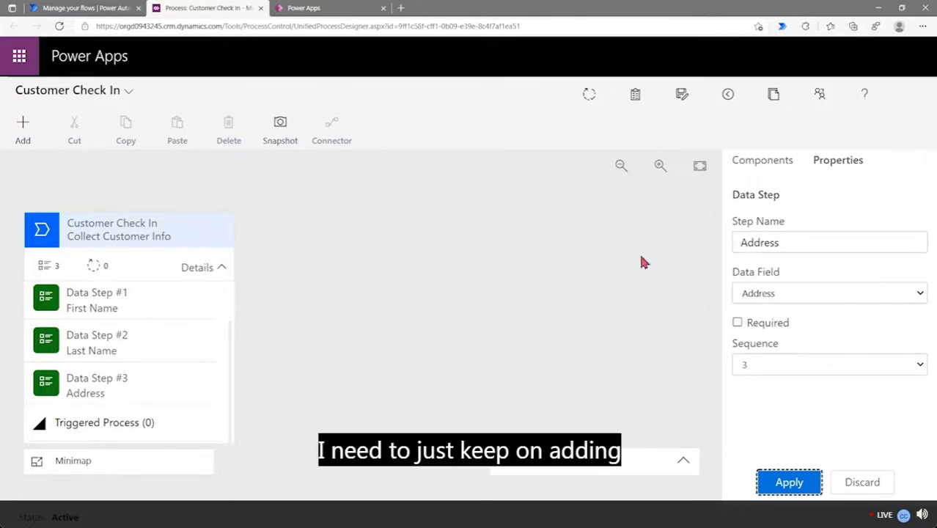
Add Data Step #4 named 'City', bound to the City field, and apply
left_click(755, 162)
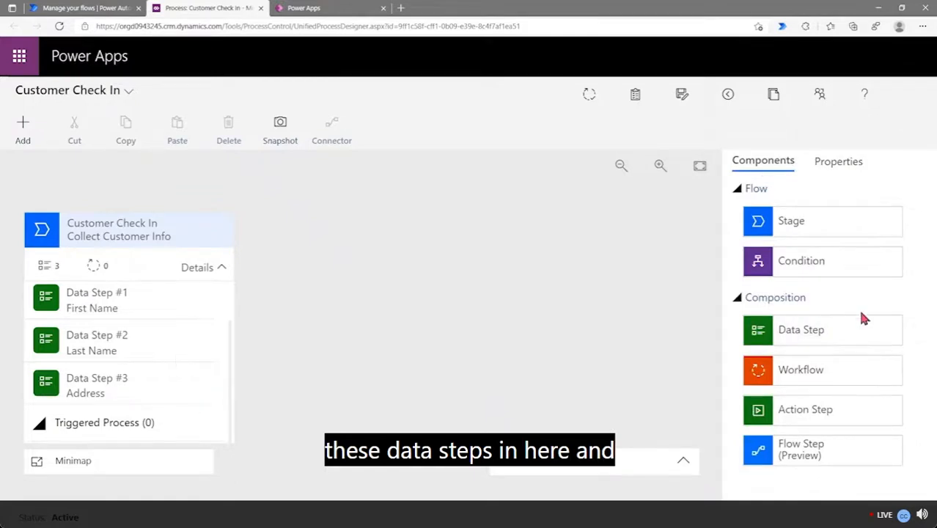
left_click_drag(780, 331, 111, 412)
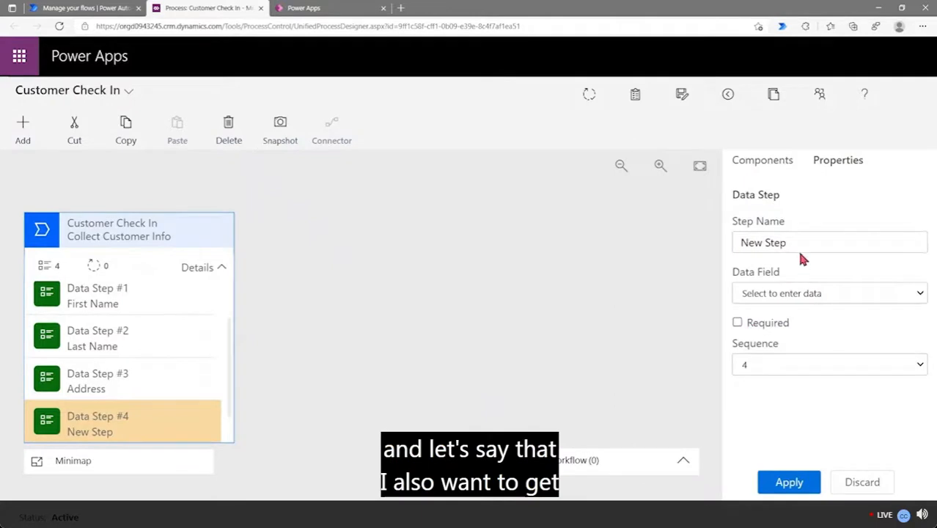
left_click_drag(802, 246, 631, 272)
type("City")
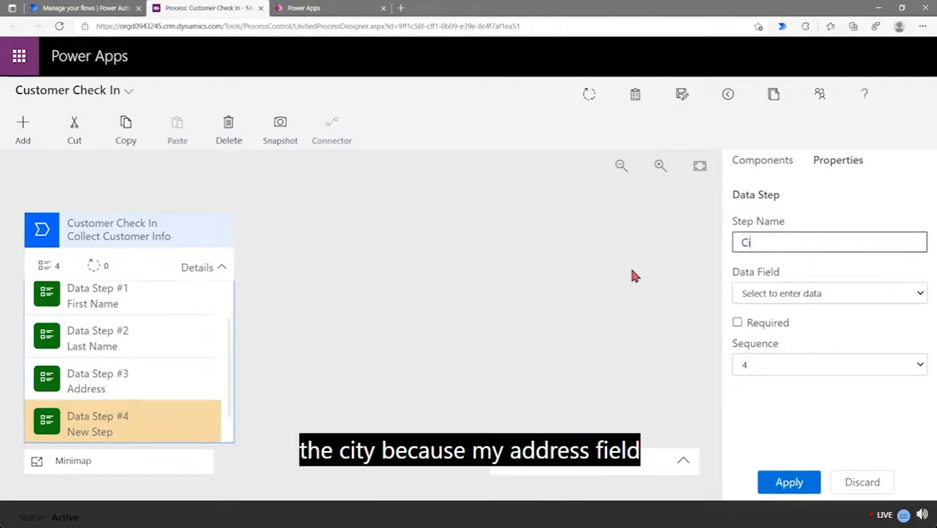
key("BackSpace")
type("y")
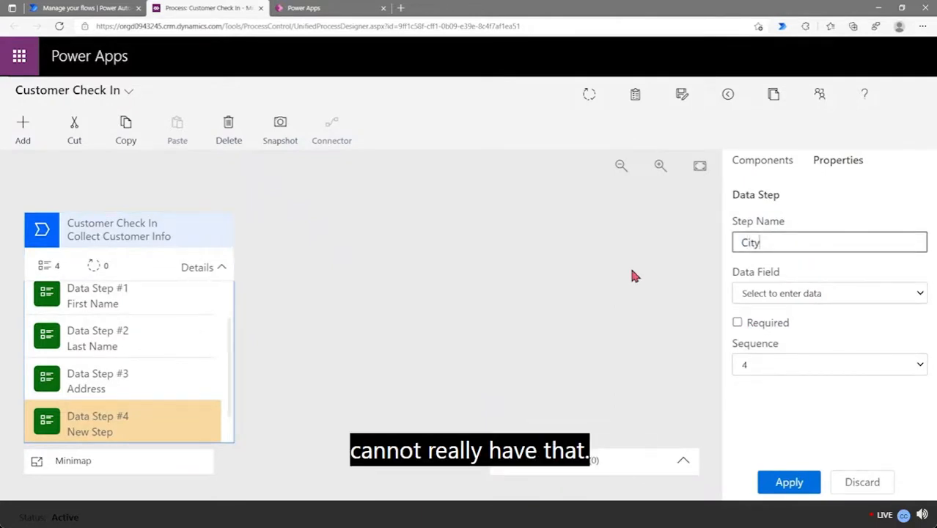
left_click(812, 301)
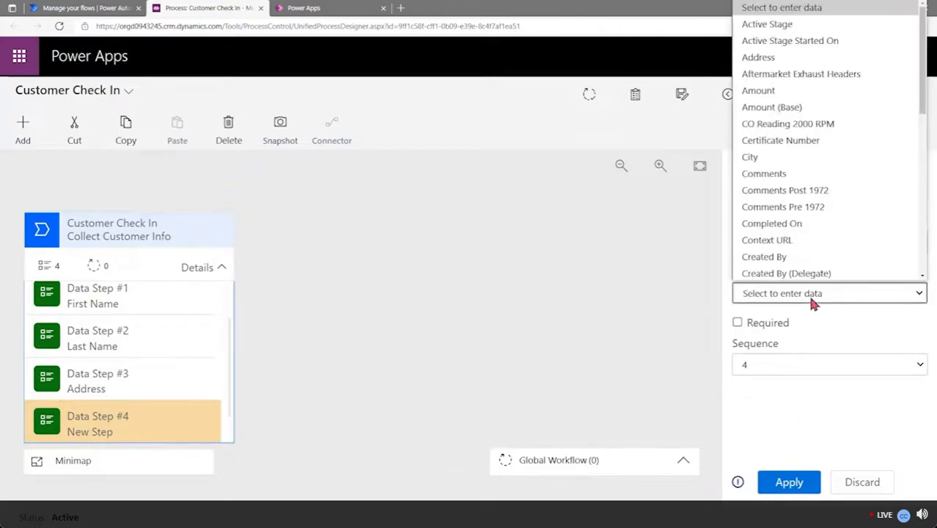
left_click(803, 154)
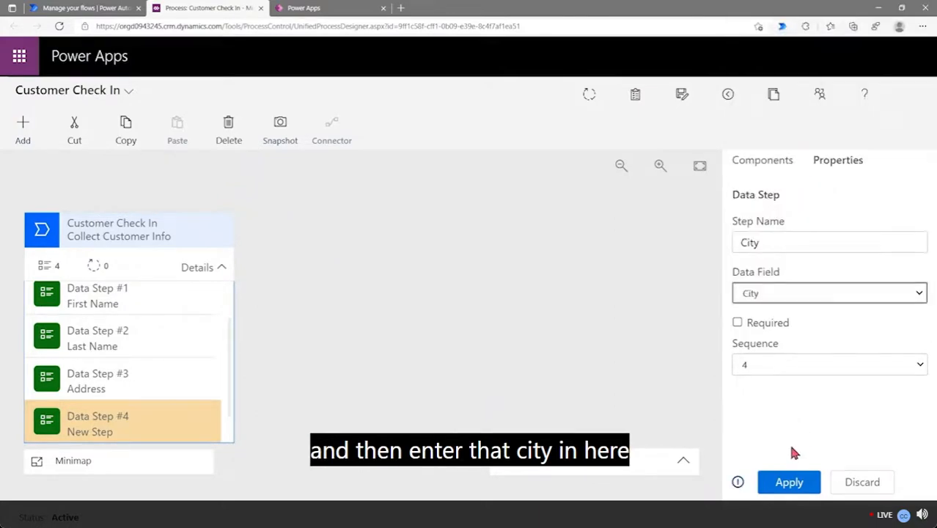
left_click(790, 484)
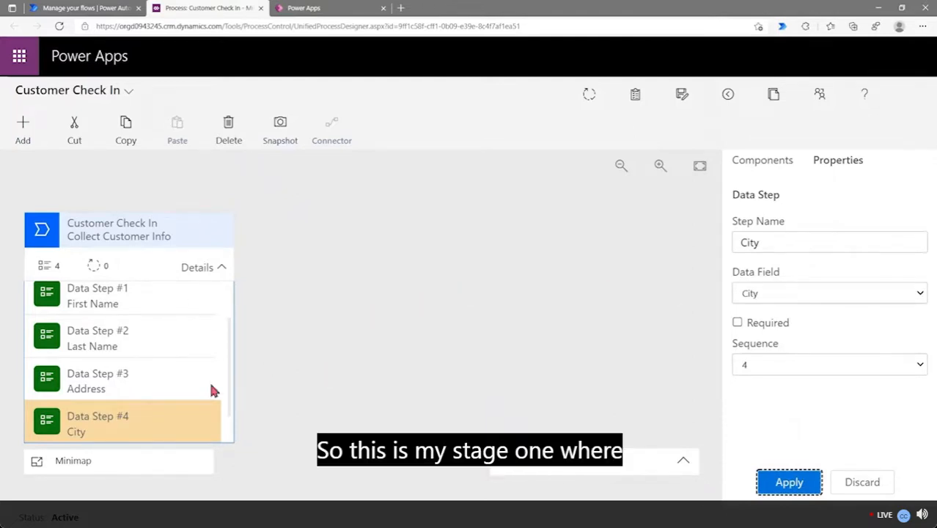
left_click_drag(227, 405, 222, 424)
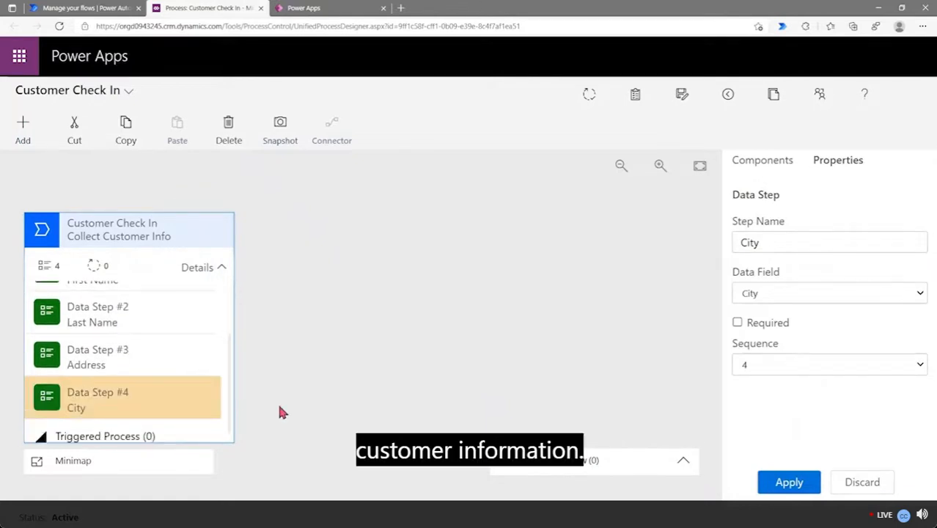
left_click(795, 484)
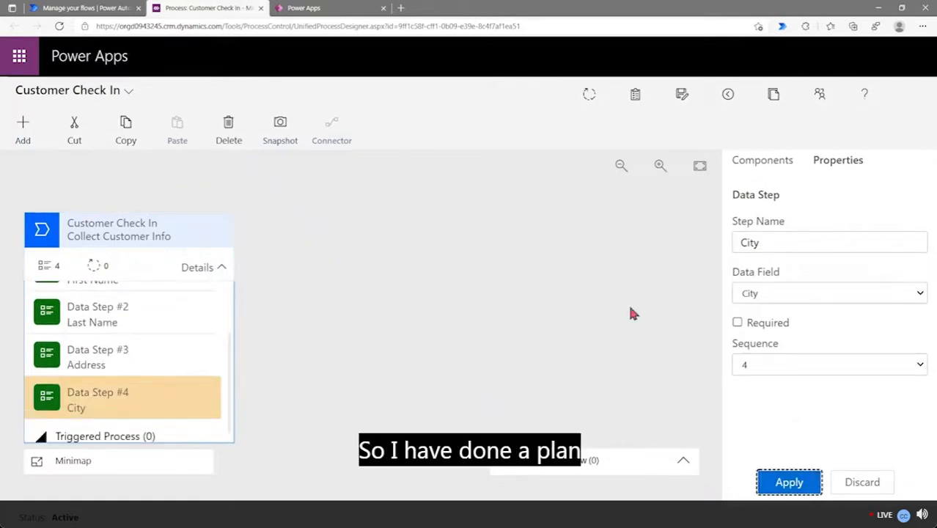
Validate and save Customer Check In, confirming 'Validation successful' with four data steps
left_click(595, 96)
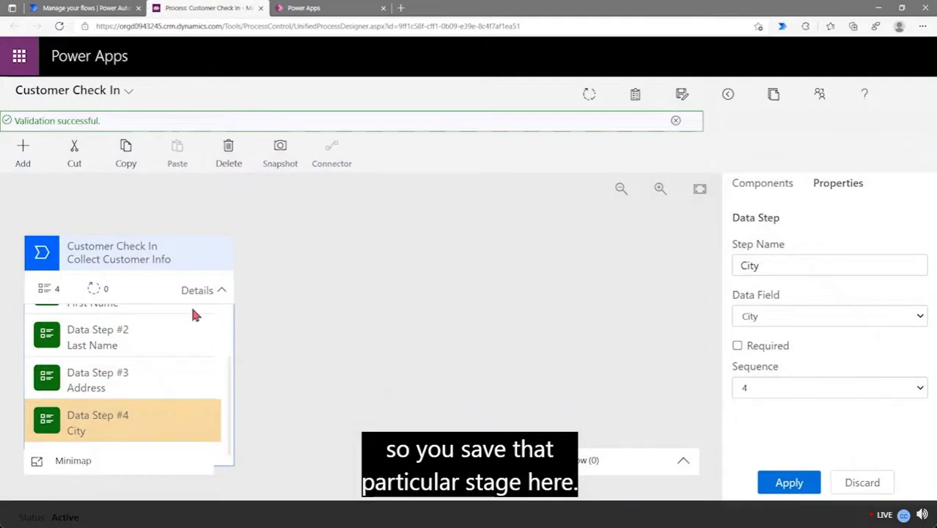
left_click(141, 262)
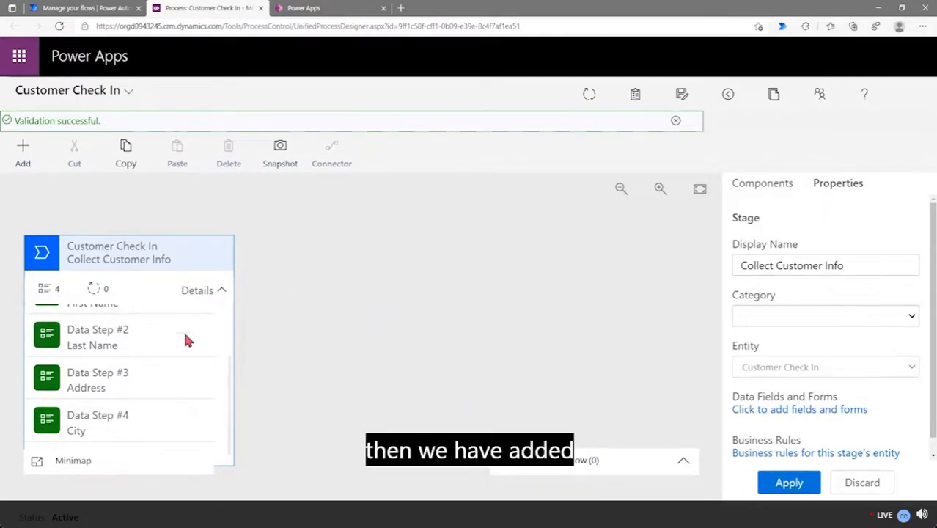
scroll(185, 339, "up", 2)
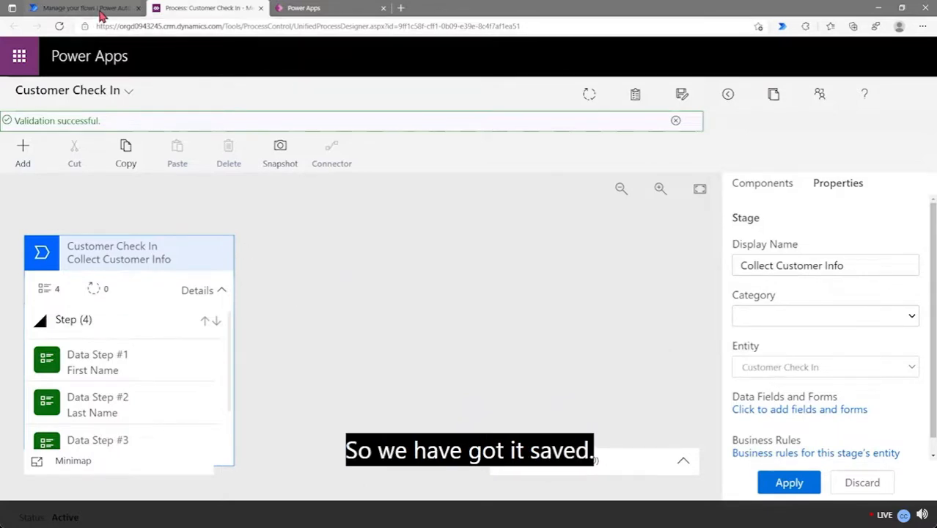
Run Customer Check In from the Business process flows list to open a new record
left_click(93, 9)
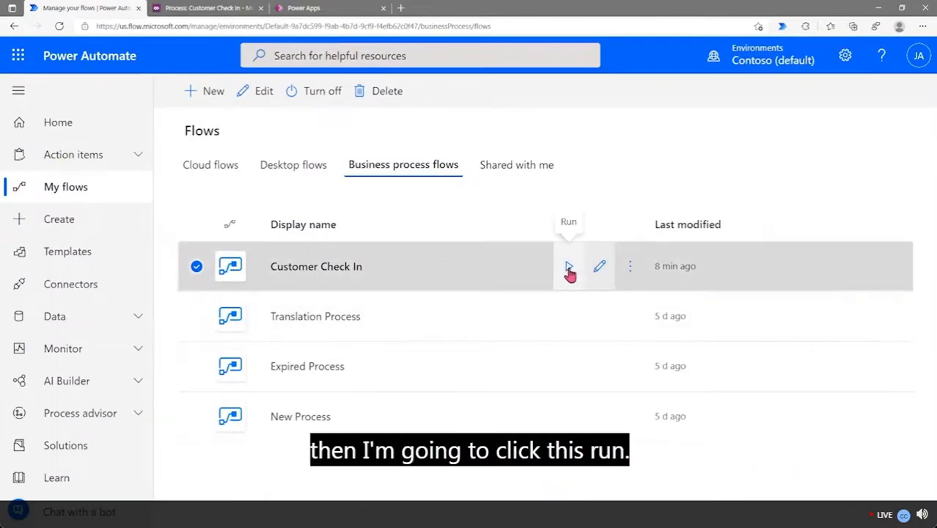
left_click(569, 269)
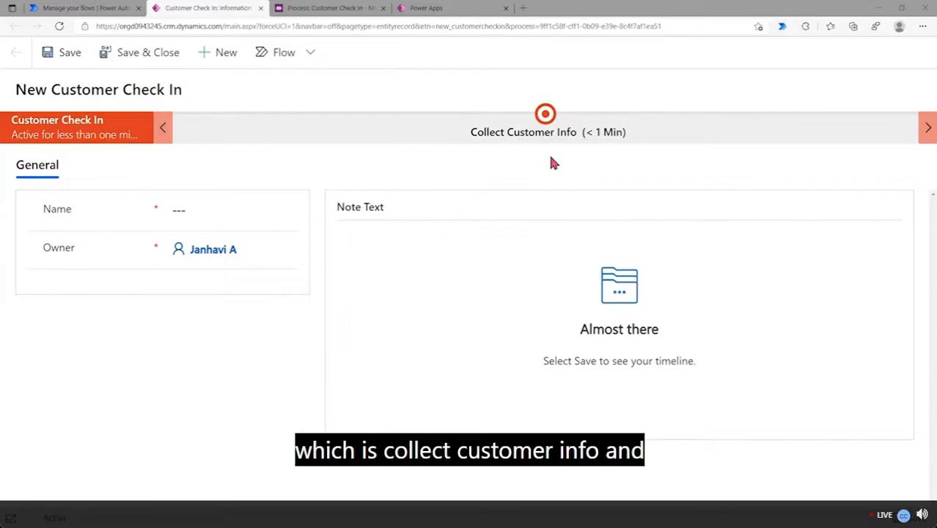
Enter the record name and the customer's first name in the Collect Customer Info stage
left_click(255, 213)
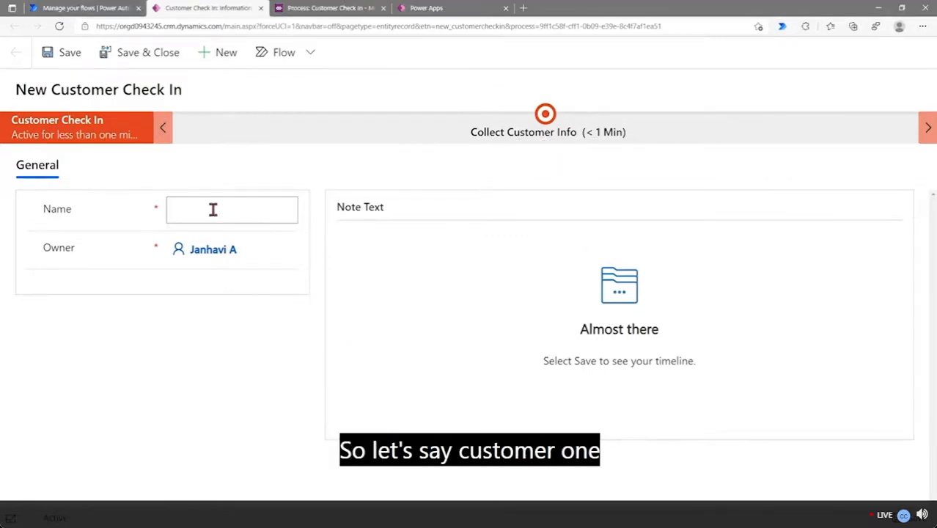
type("Customer one")
left_click(596, 133)
left_click(623, 211)
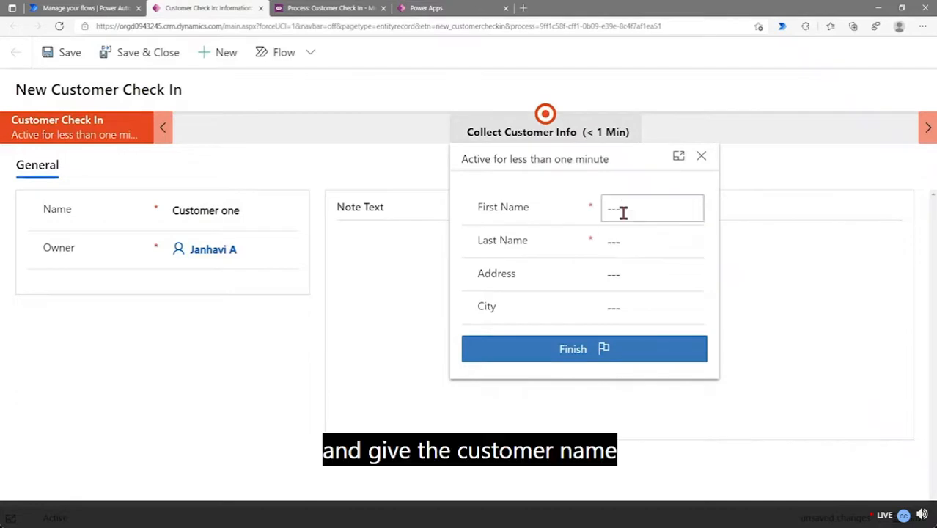
type("Customer one")
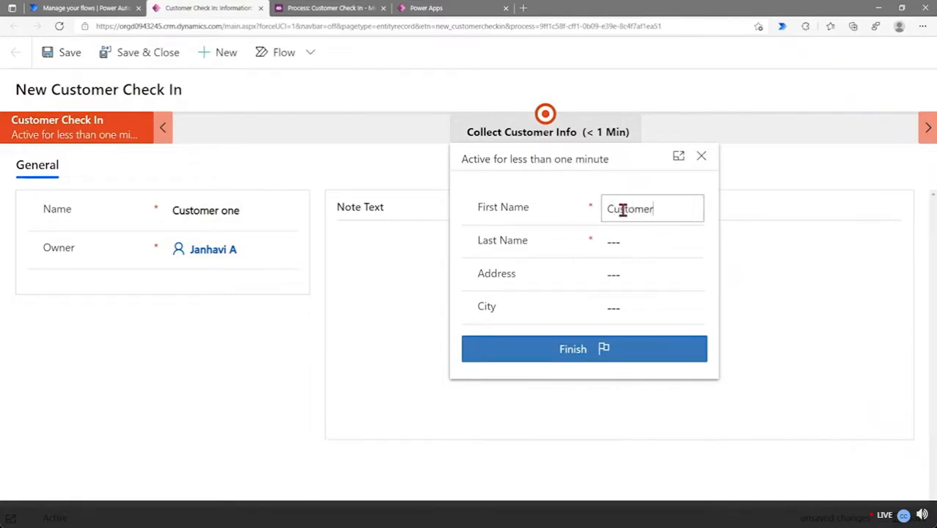
key("BackSpace")
key("BackSpace")
key("BackSpace")
key("BackSpace")
type("one")
Fill in the customer's last name, street address and city, then finish the stage
left_click(660, 233)
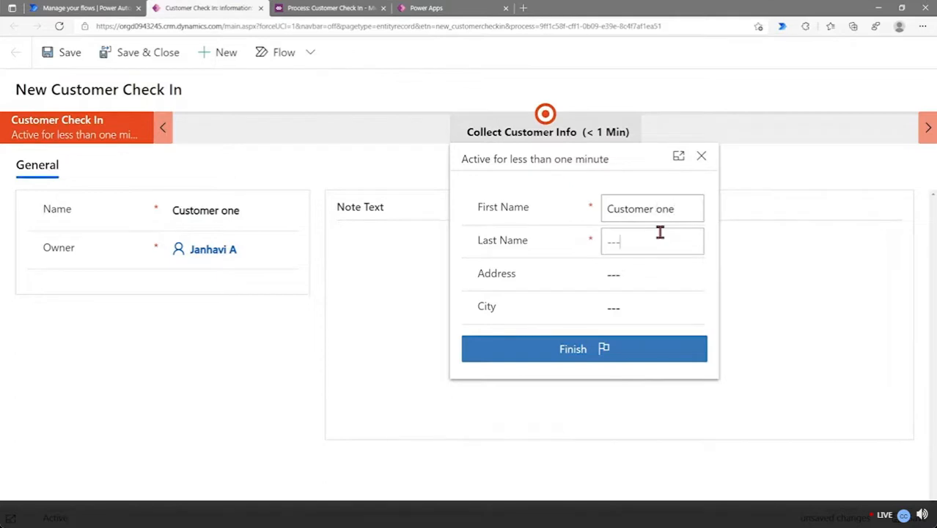
type("Lastn")
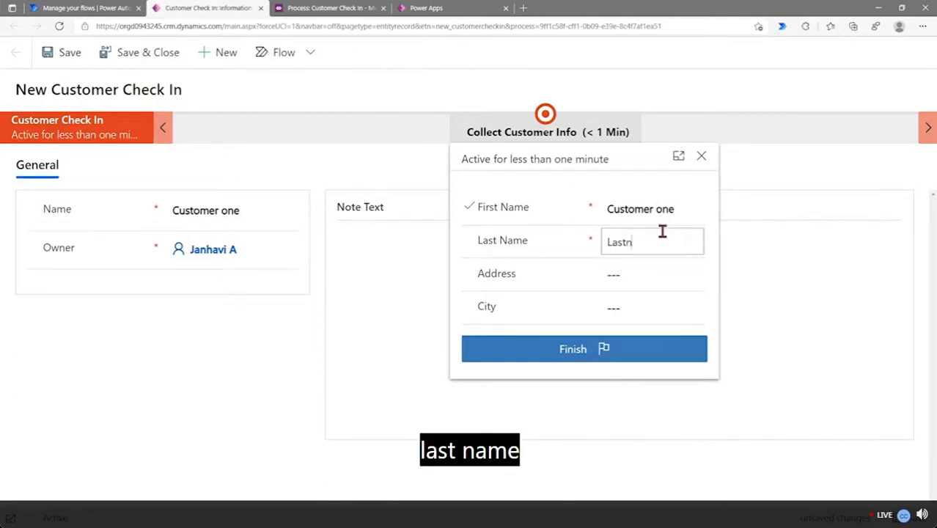
type("ame one")
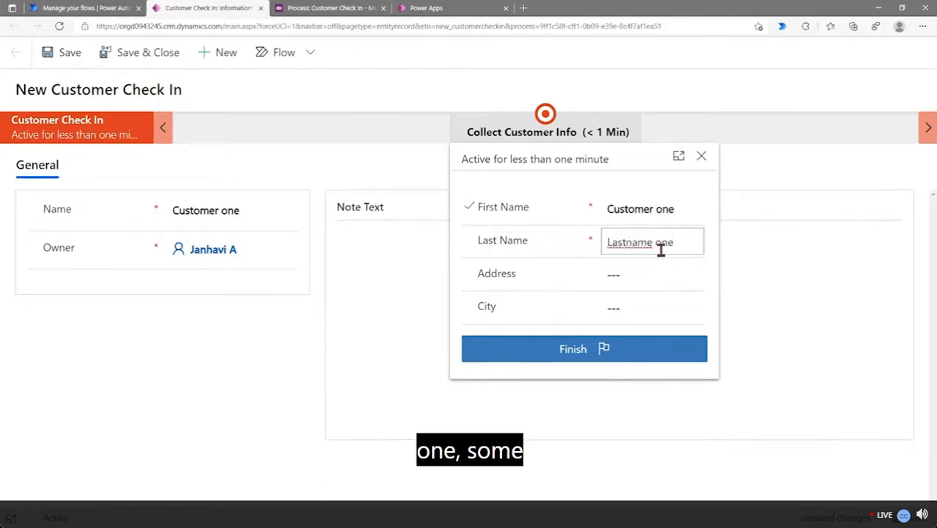
left_click(654, 276)
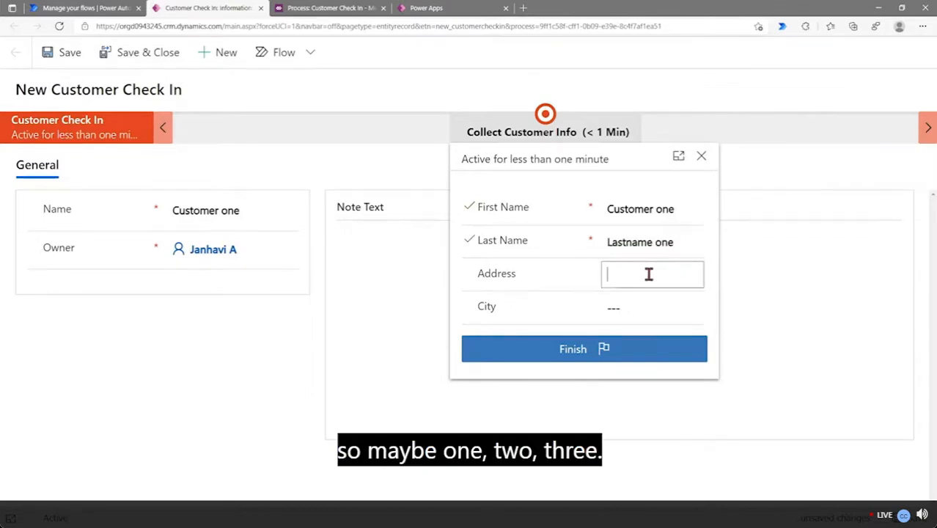
type("112")
key("BackSpace")
key("BackSpace")
type("23 ")
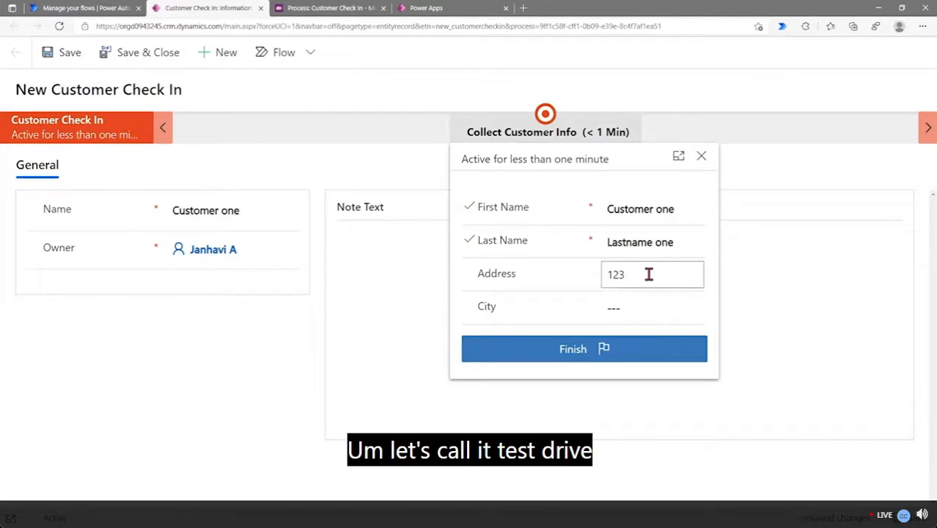
type("Test Drive")
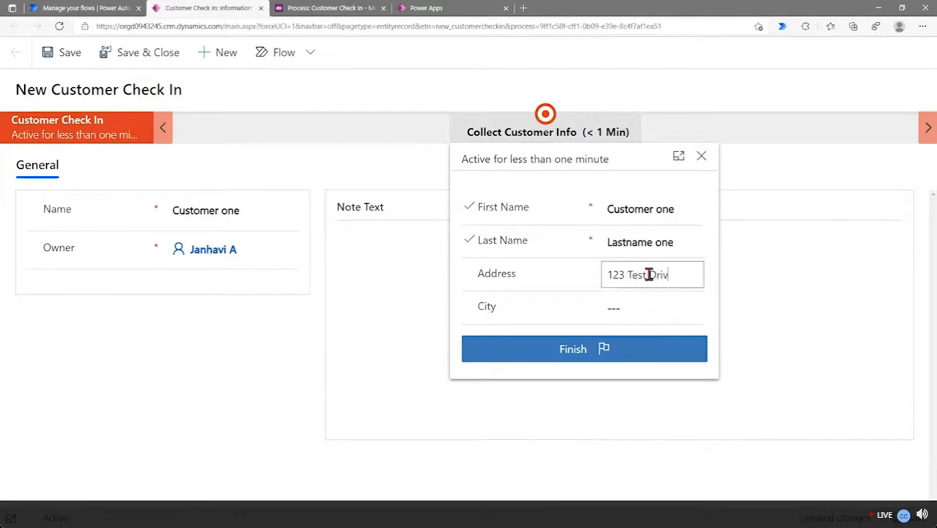
left_click(656, 308)
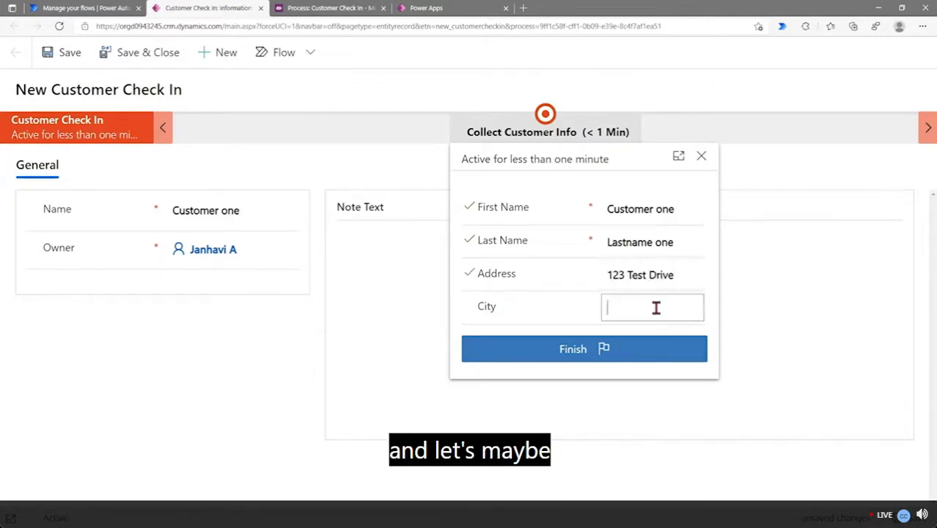
type("Seattl")
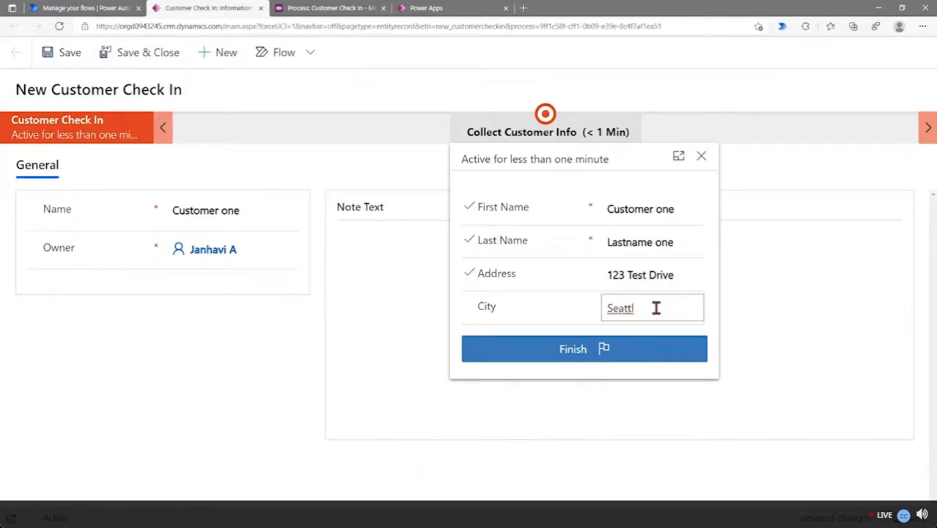
type("e")
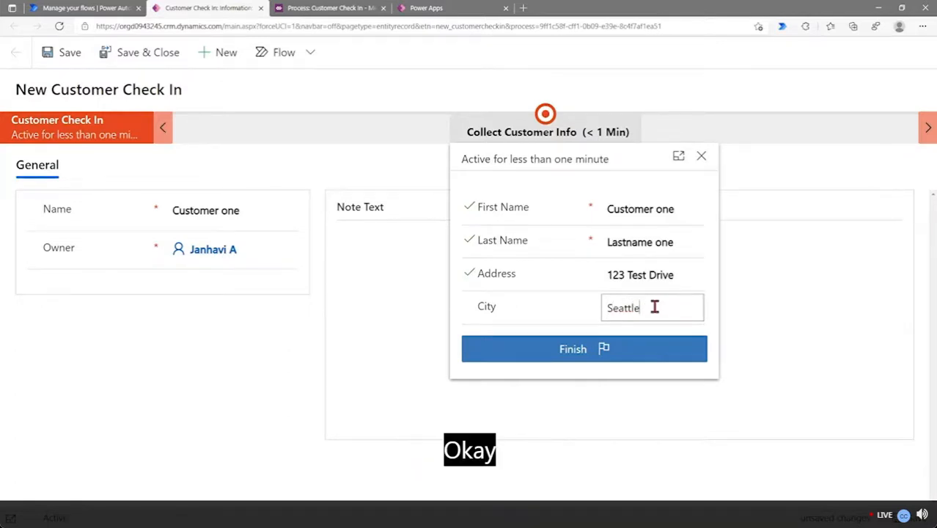
left_click(603, 349)
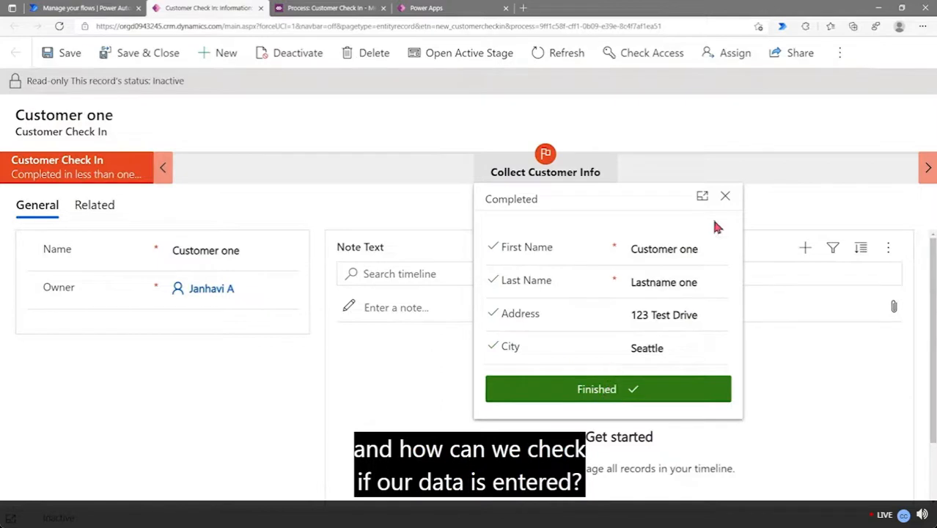
left_click(725, 197)
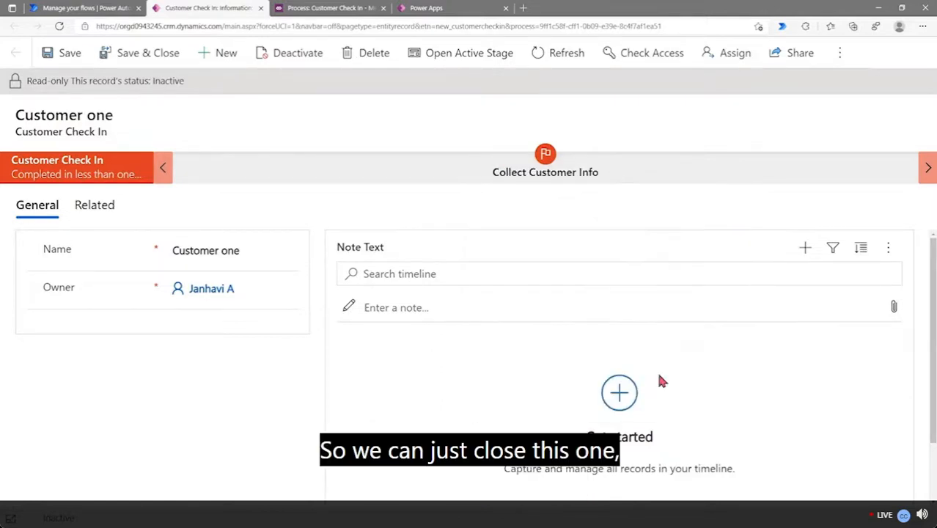
View the Customer Check In table's records in the All columns view to check the saved entry
left_click(440, 10)
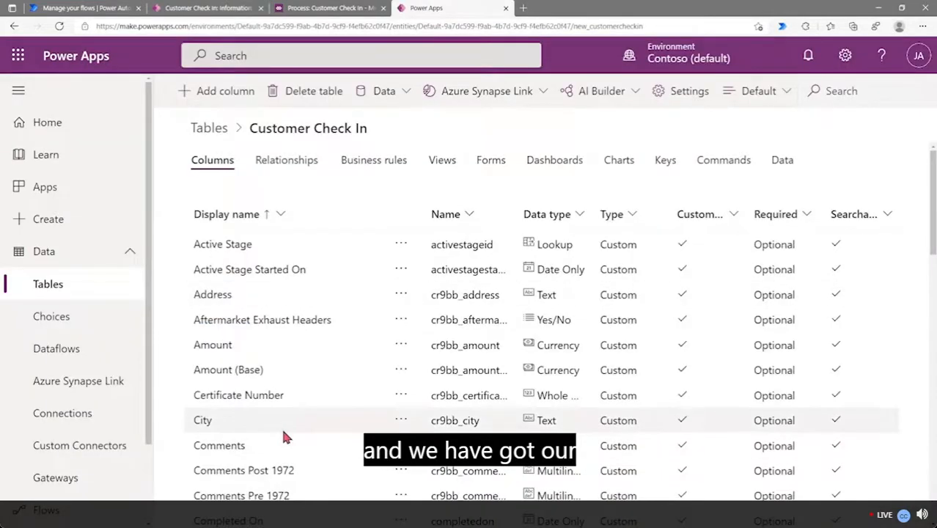
scroll(293, 348, "down", 1)
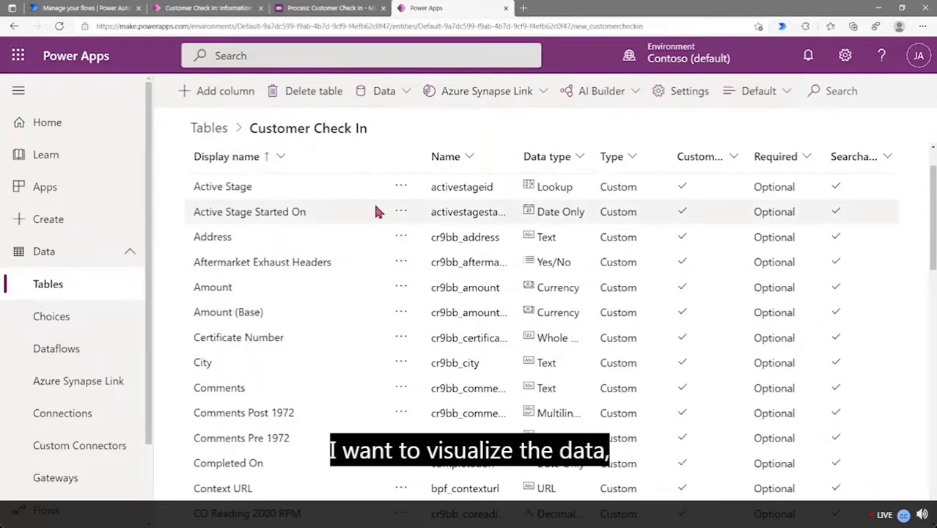
scroll(374, 205, "up", 1)
left_click(408, 94)
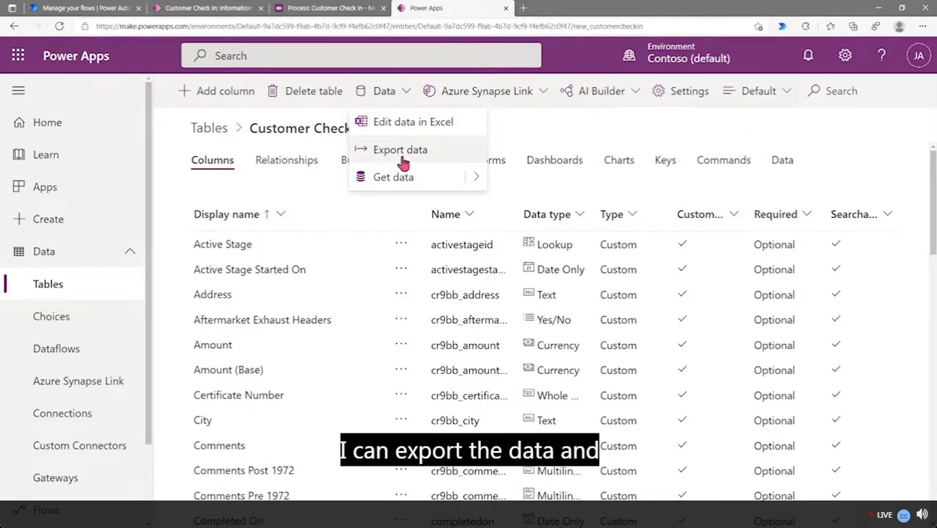
left_click(585, 133)
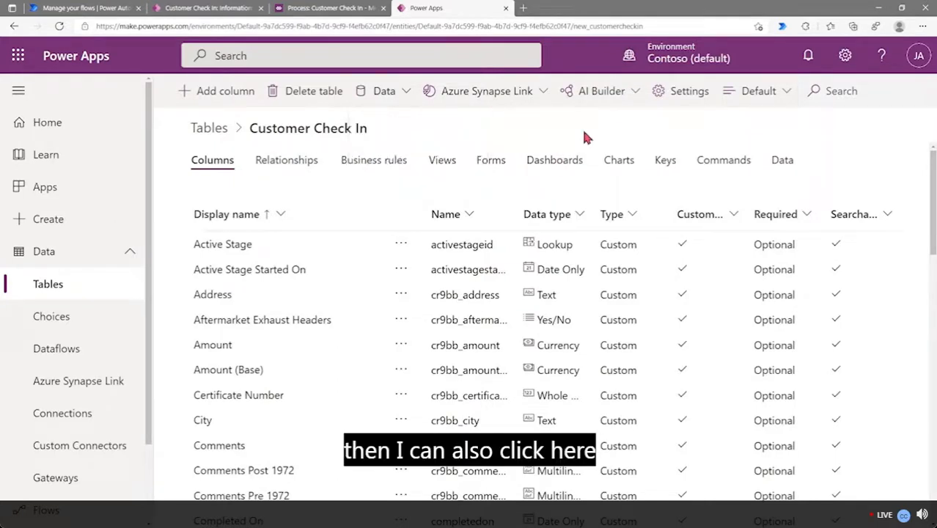
left_click(783, 161)
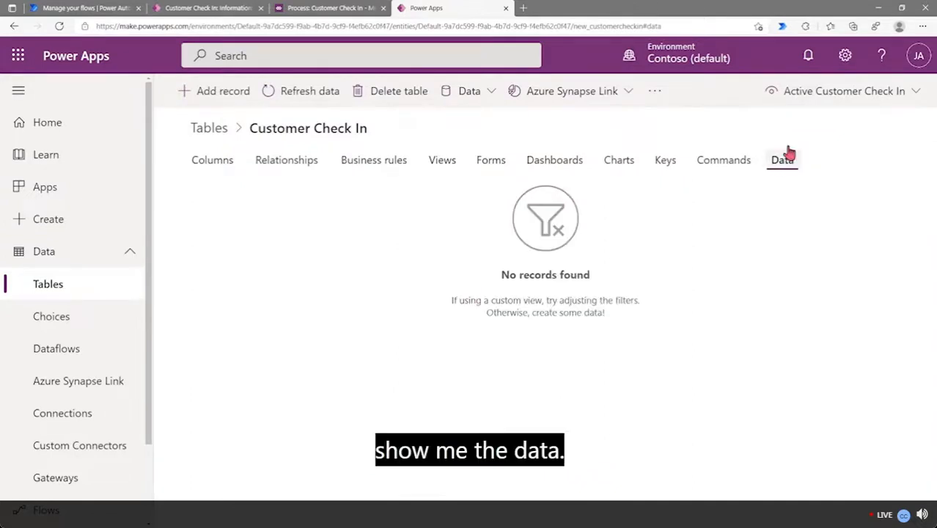
left_click(841, 95)
left_click(812, 122)
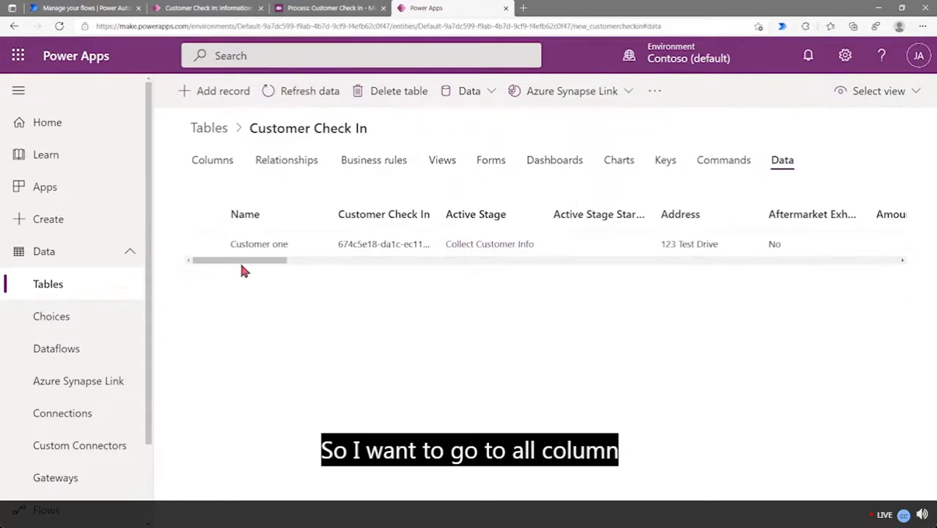
mouse_move(231, 266)
left_mouse_down()
mouse_move(248, 266)
mouse_move(222, 266)
mouse_move(523, 275)
mouse_move(225, 277)
left_mouse_up()
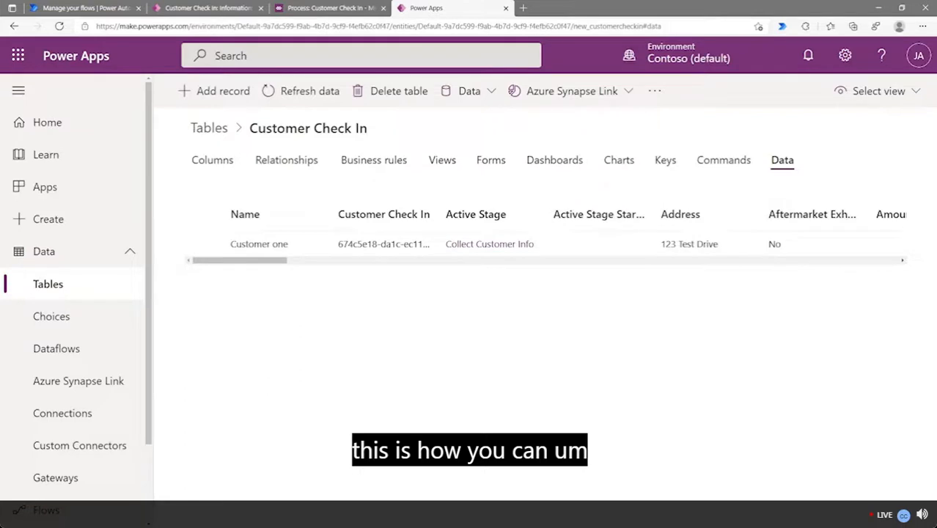
Leave the Customer one record and return to the Customer Check In process designer
left_click(208, 8)
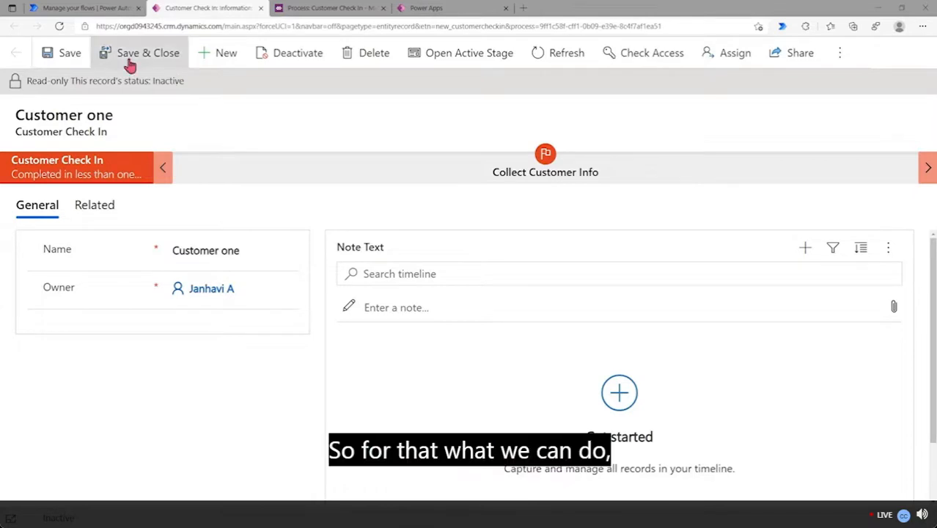
left_click(95, 9)
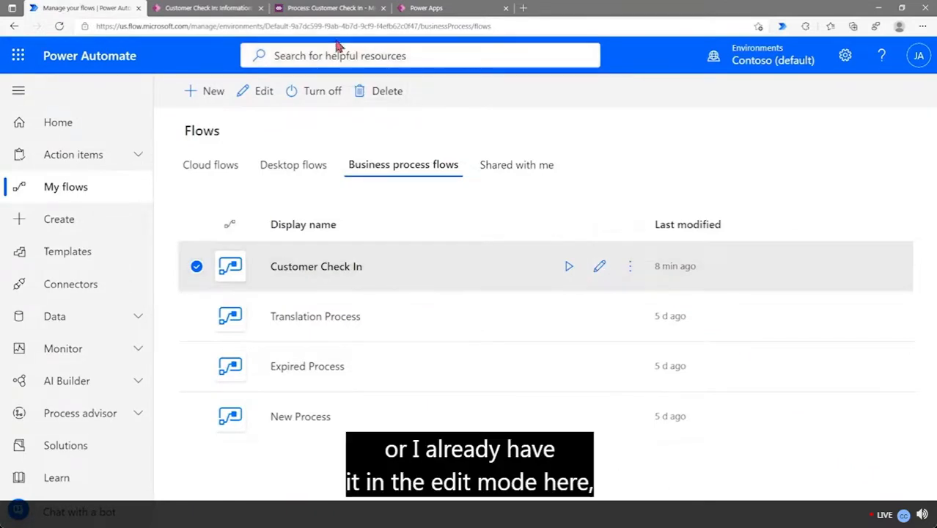
left_click(330, 10)
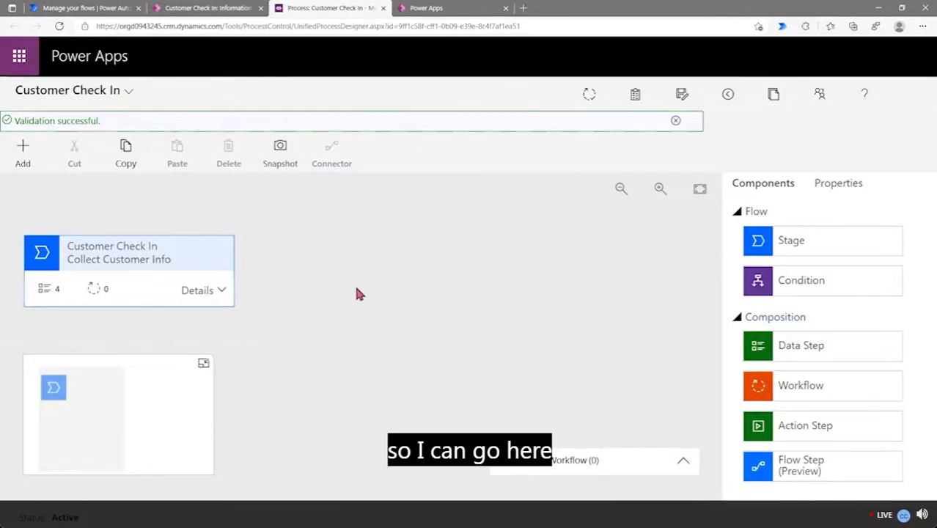
Add a New Stage after the Collect Customer Info stage and expand its details
left_click(203, 263)
left_click(761, 188)
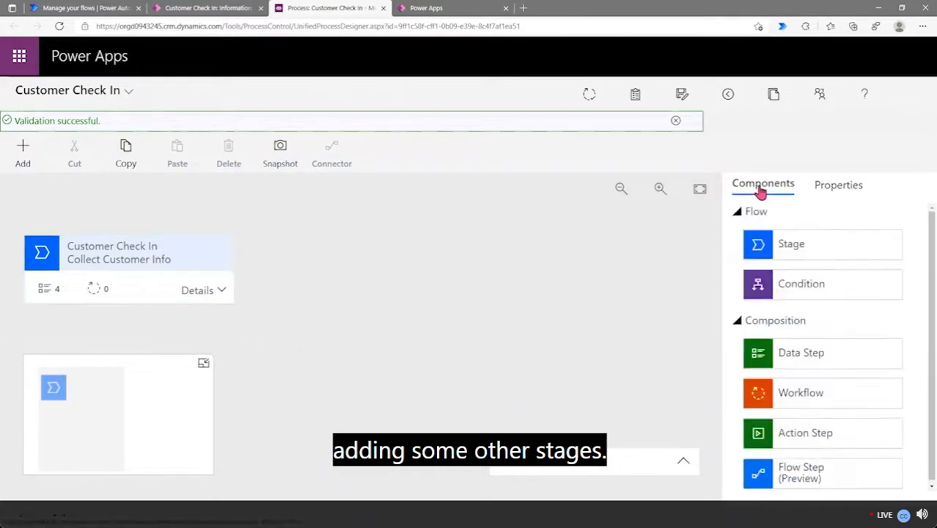
left_click_drag(780, 248, 258, 277)
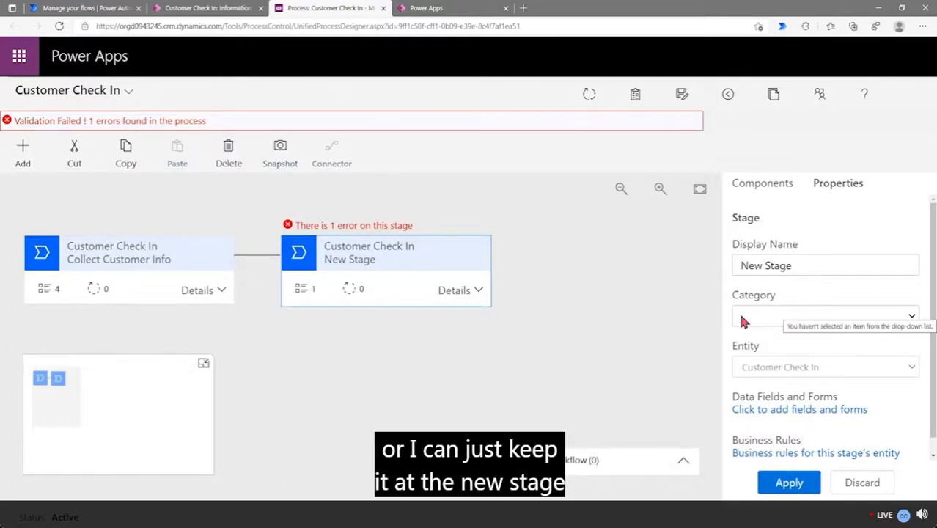
left_click(454, 299)
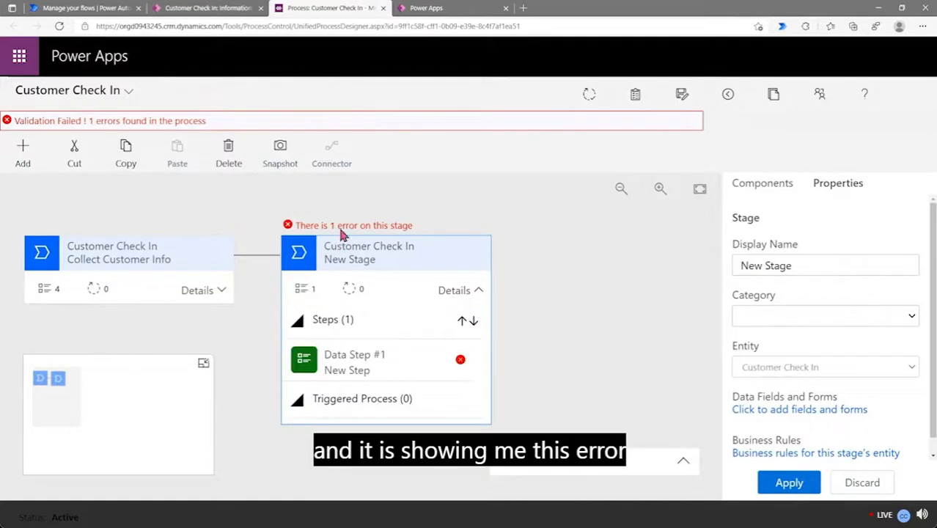
Rename the stage's Data Step #1 to 'Automobile Make' and bind it to the Active Stage column
left_click(387, 371)
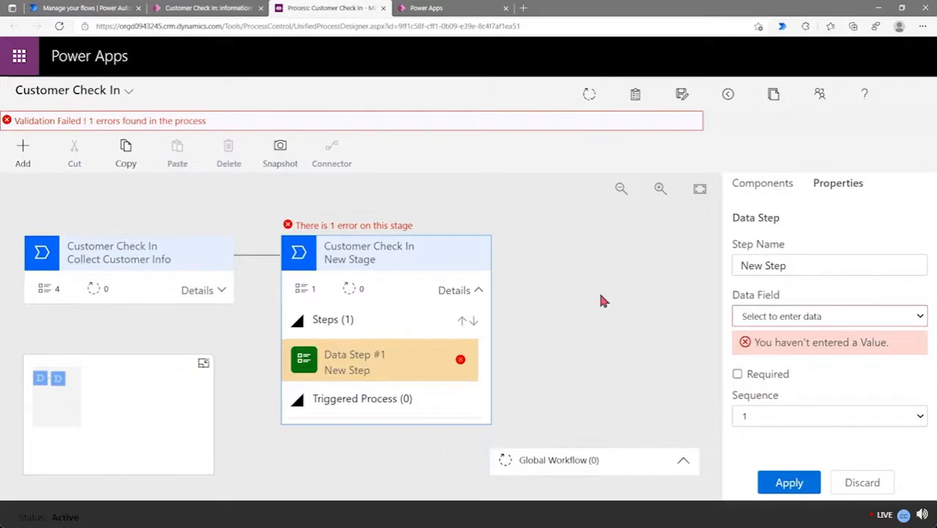
triple_click(813, 264)
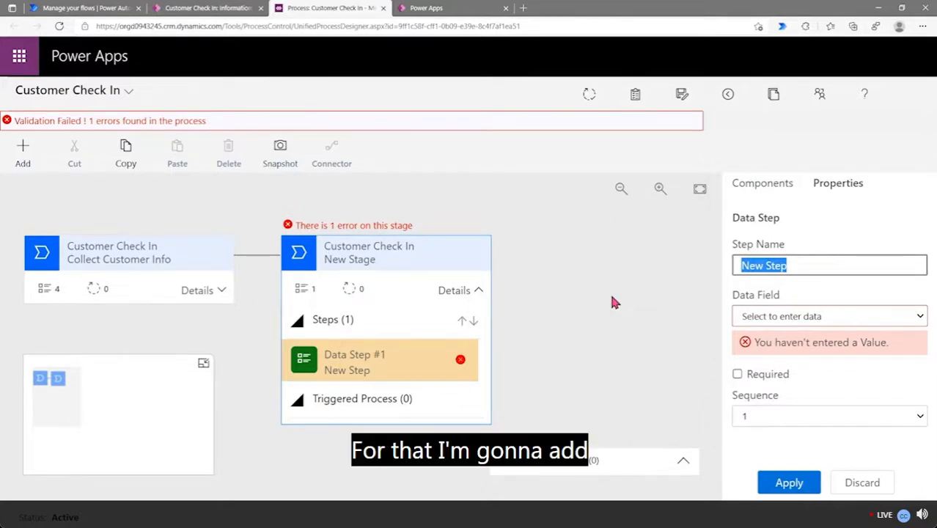
type("A")
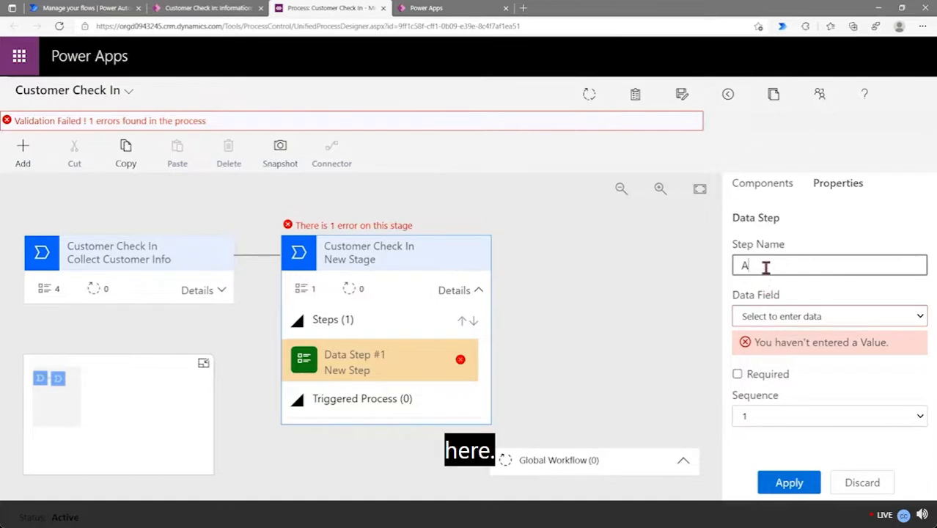
type("utomobile Make")
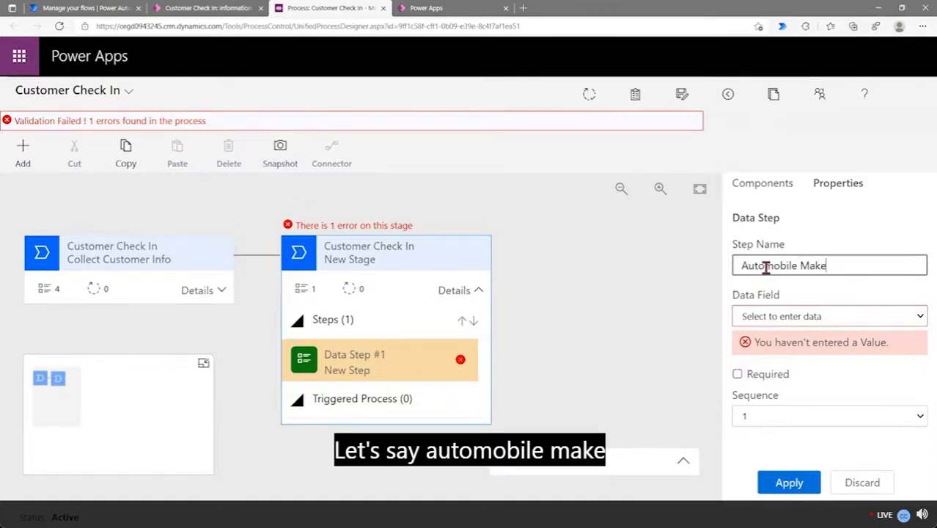
left_click(805, 318)
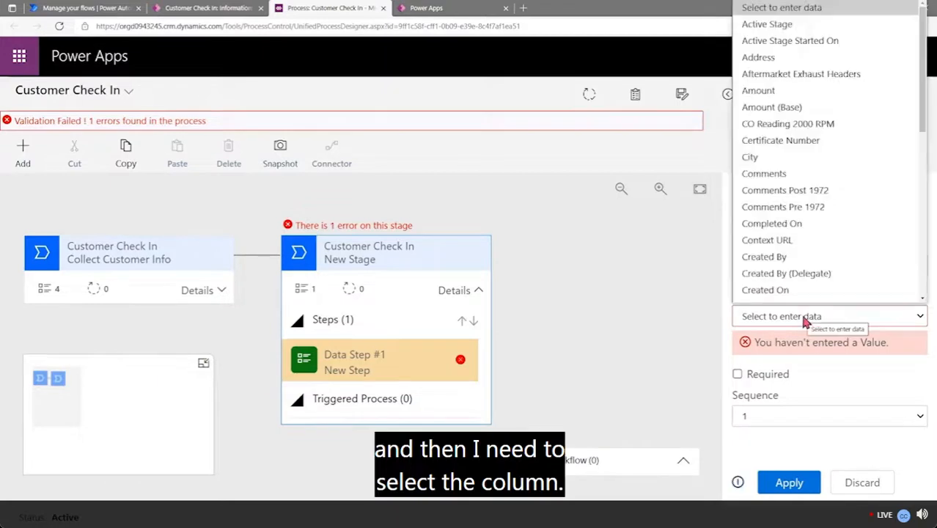
key("Down")
scroll(792, 170, "down", 1)
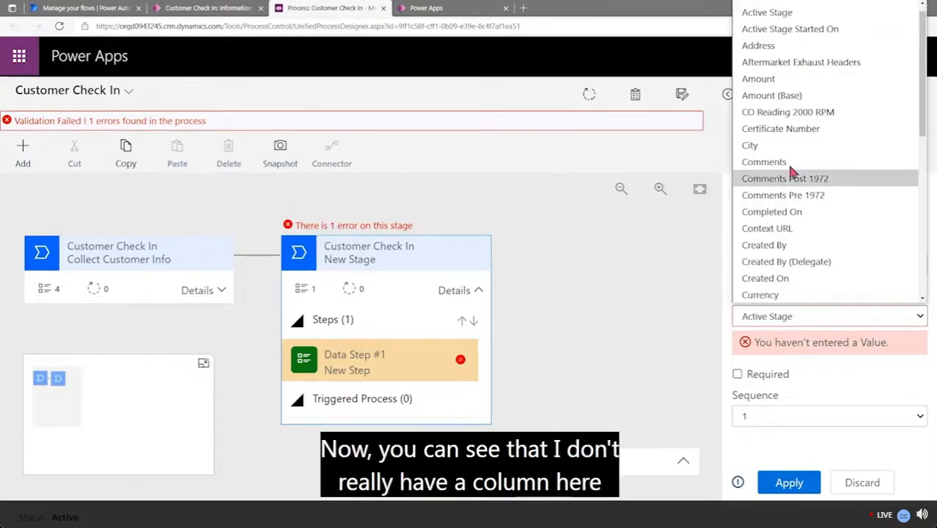
left_click(662, 320)
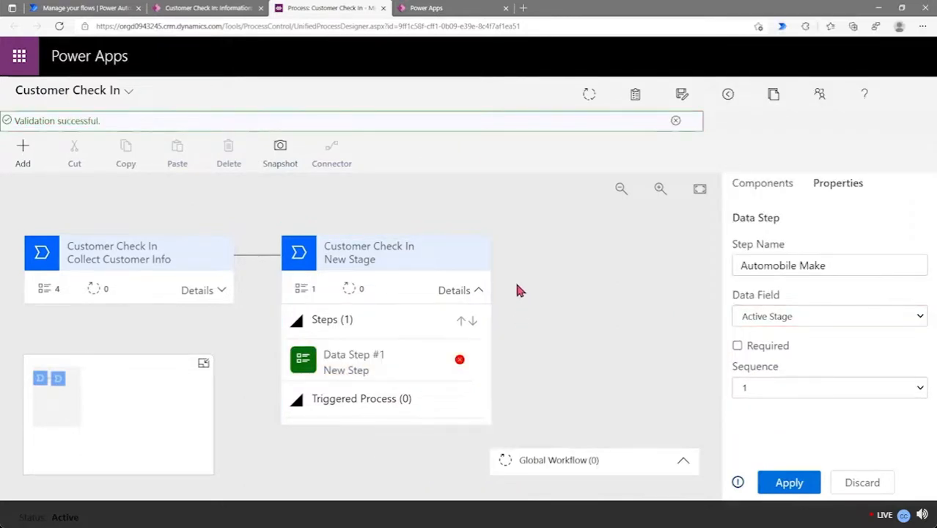
left_click(452, 11)
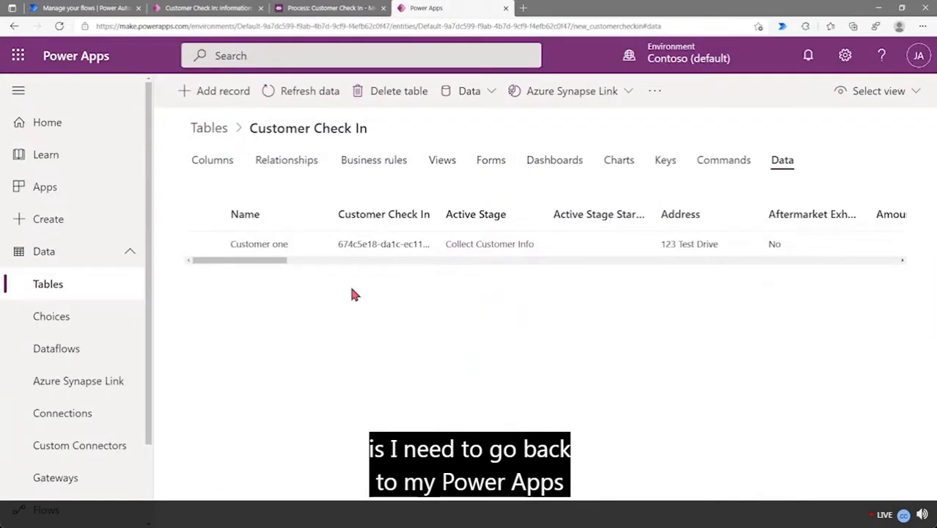
Add a required Automobile Make text column to the Customer Check In table
left_click(216, 168)
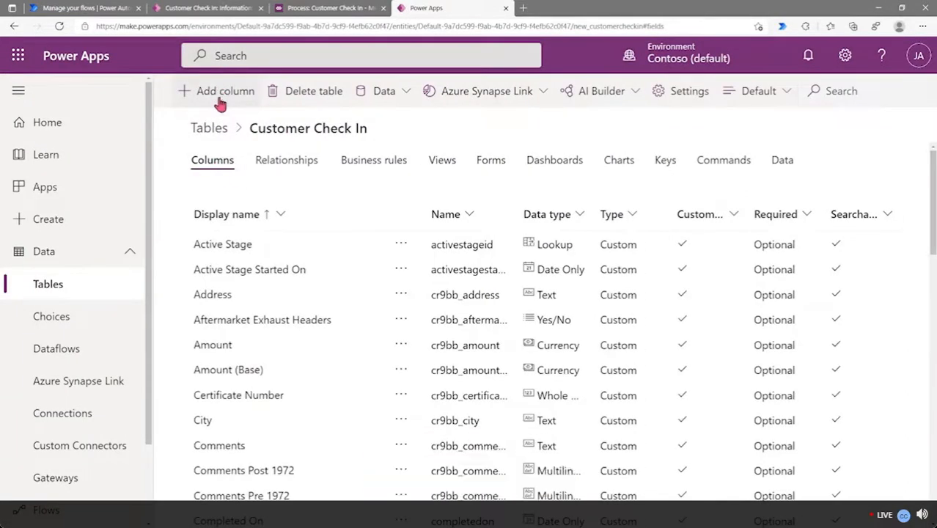
left_click(220, 91)
left_click(744, 111)
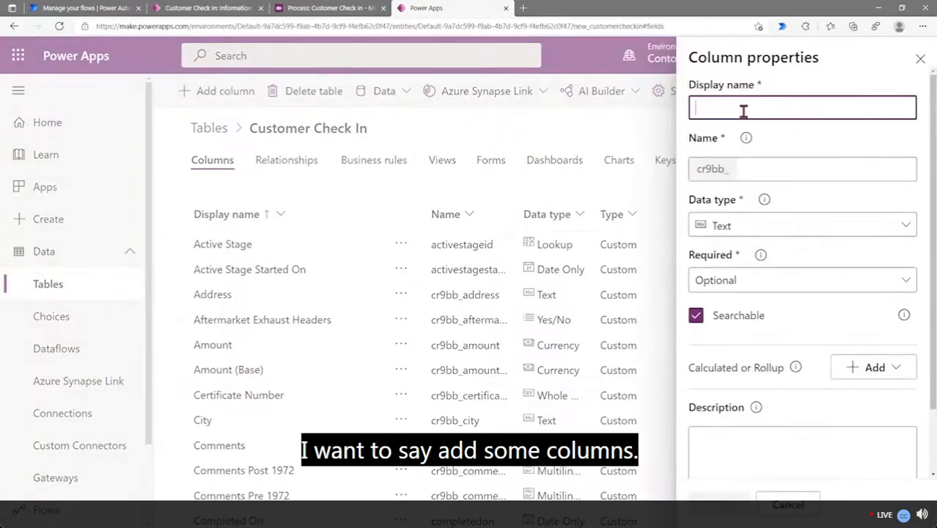
type("Au")
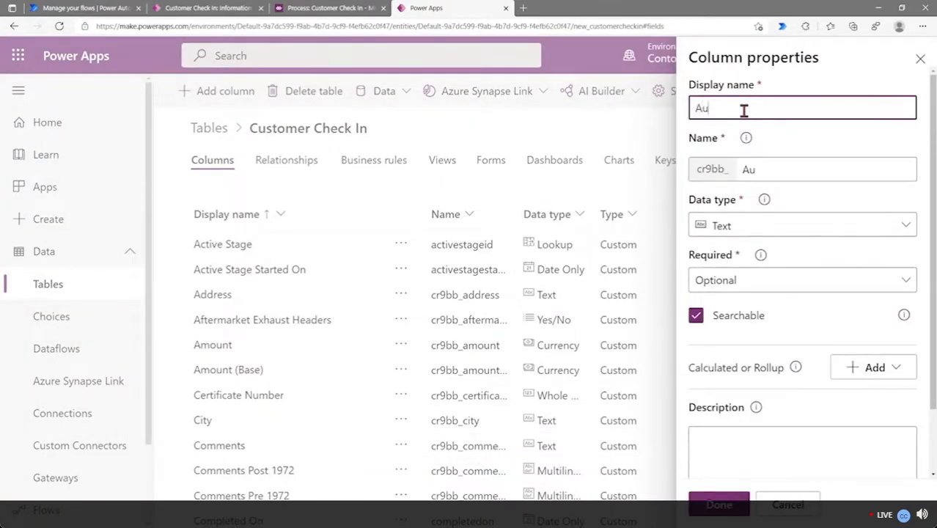
type("tomobile Make")
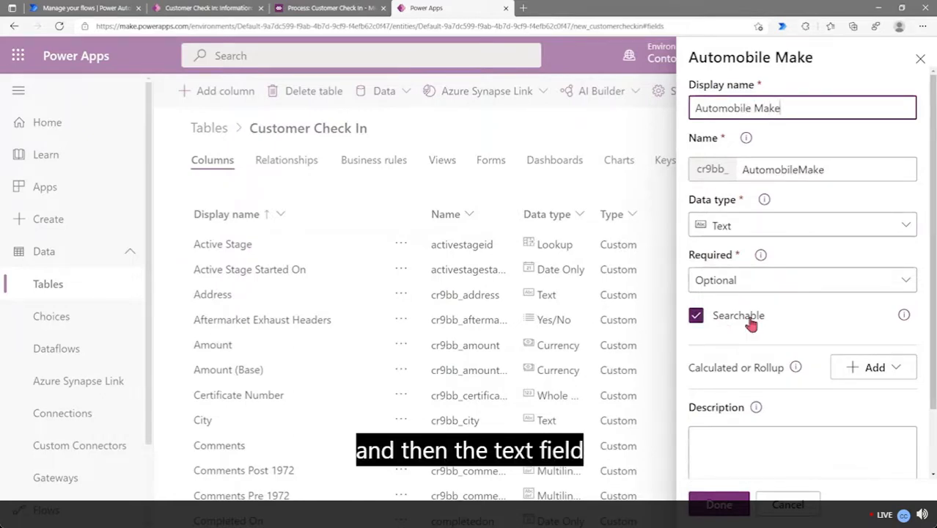
left_click(756, 288)
left_click(746, 362)
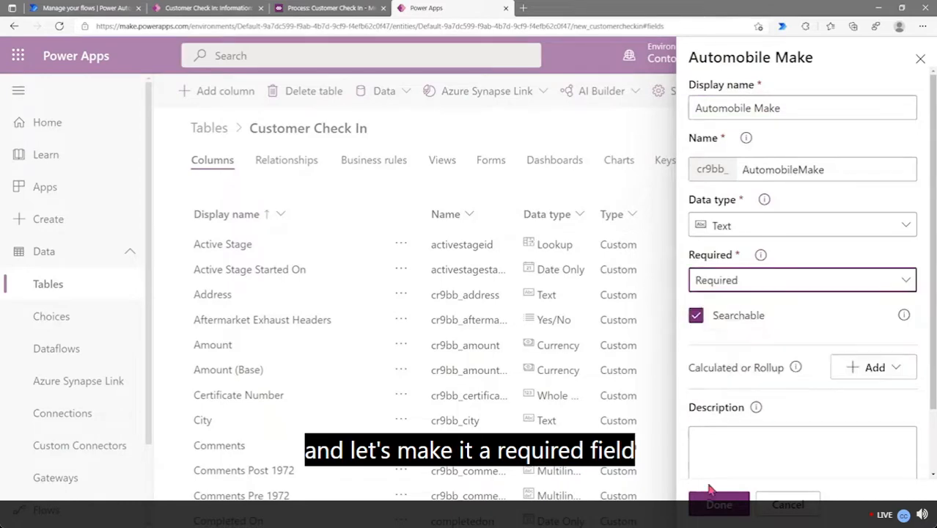
left_click(718, 506)
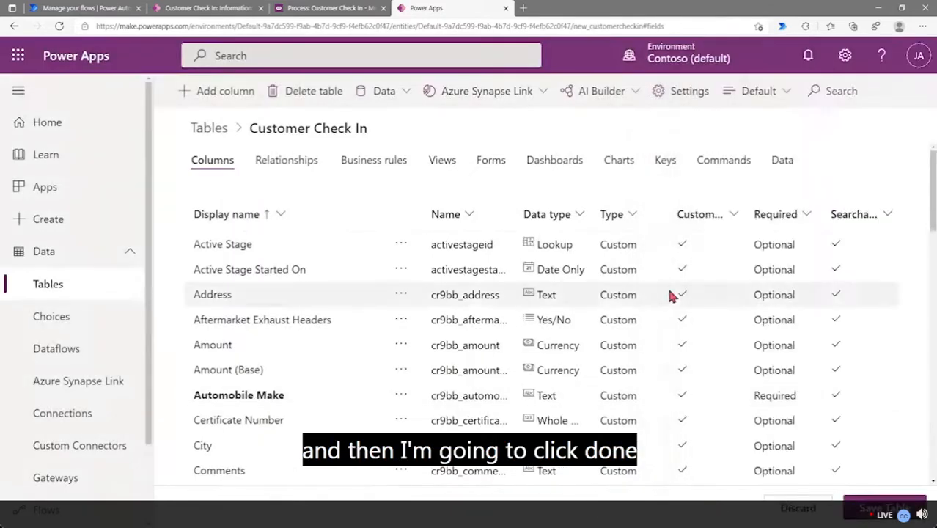
Add an Automobile Year column with the Whole Number data type
left_click(215, 103)
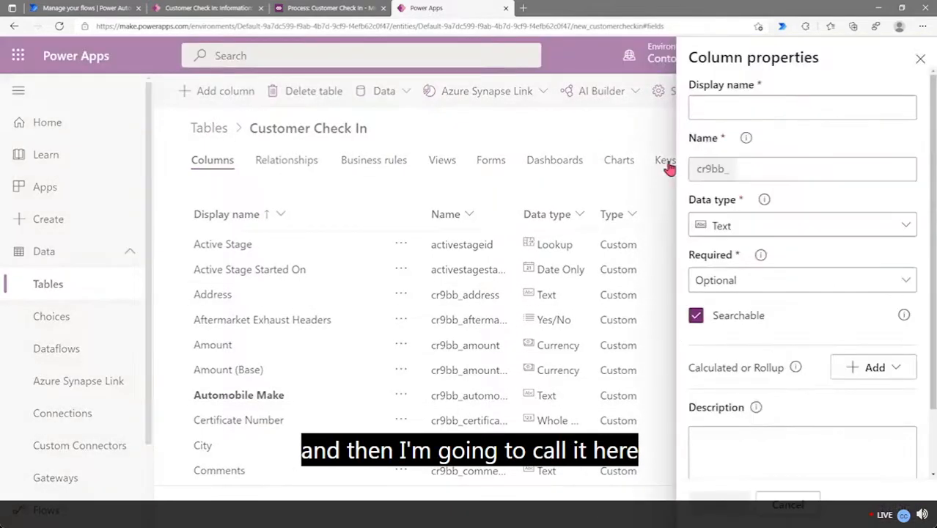
left_click(743, 112)
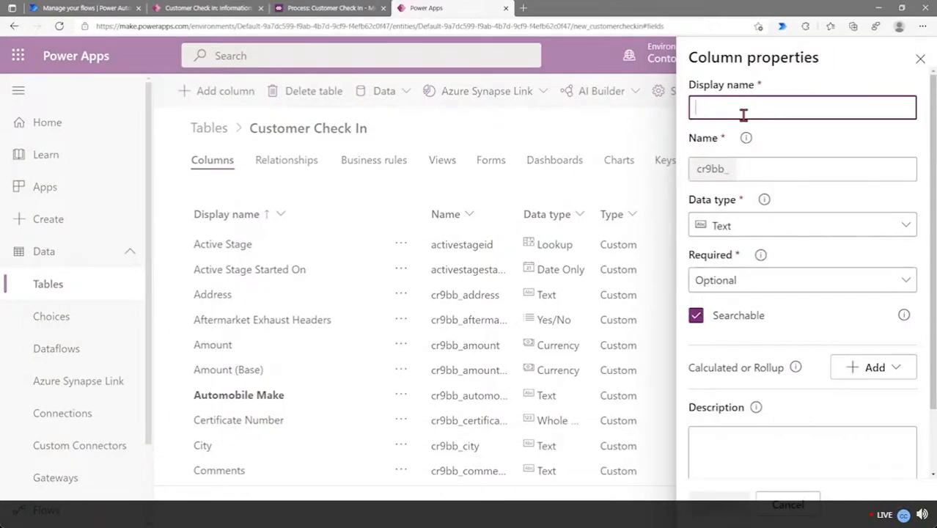
type("Automobi")
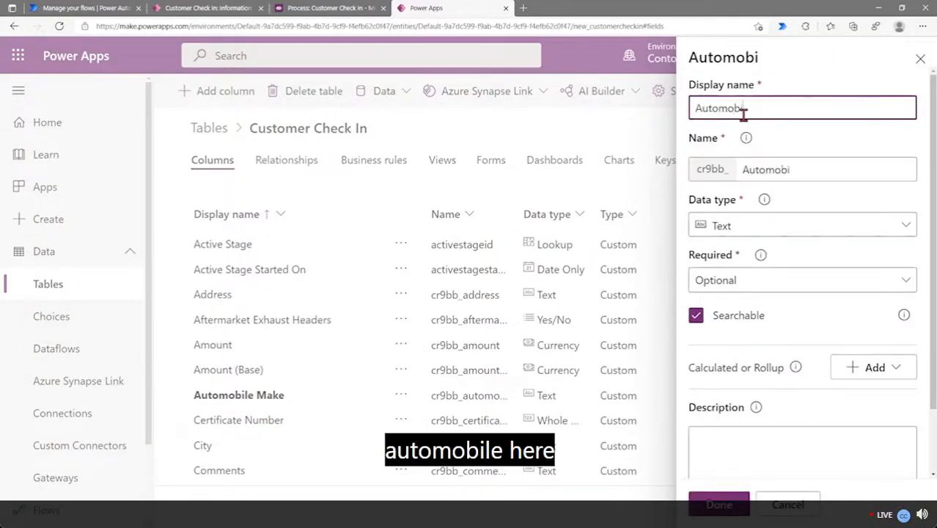
type("le Year")
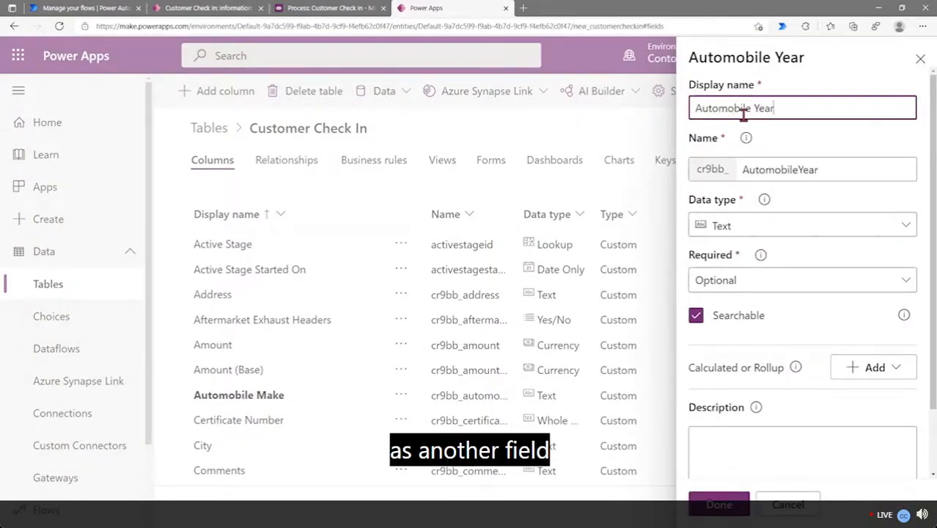
left_click(790, 233)
left_click(551, 309)
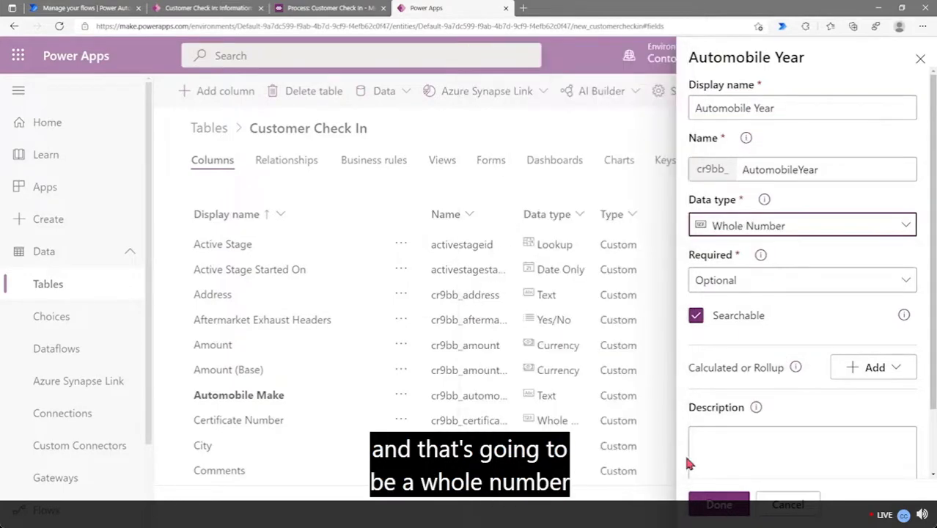
left_click(717, 505)
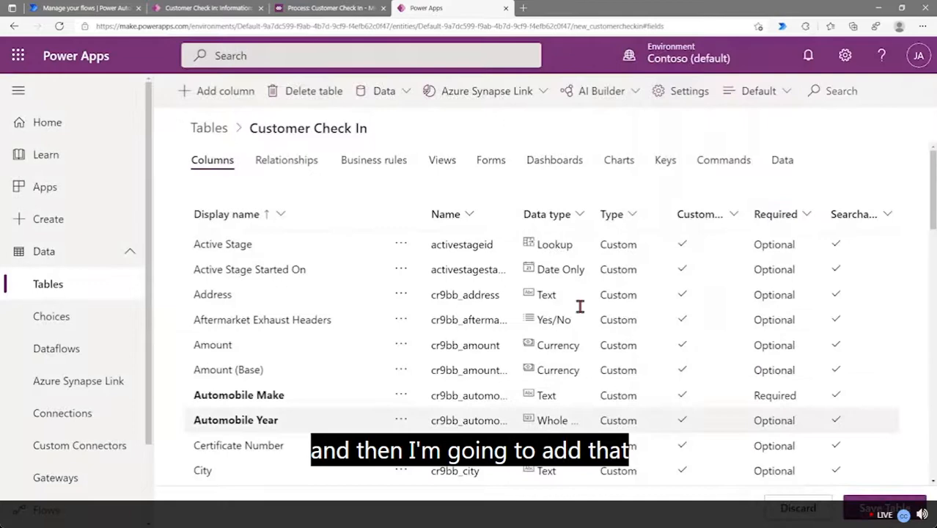
left_click(220, 97)
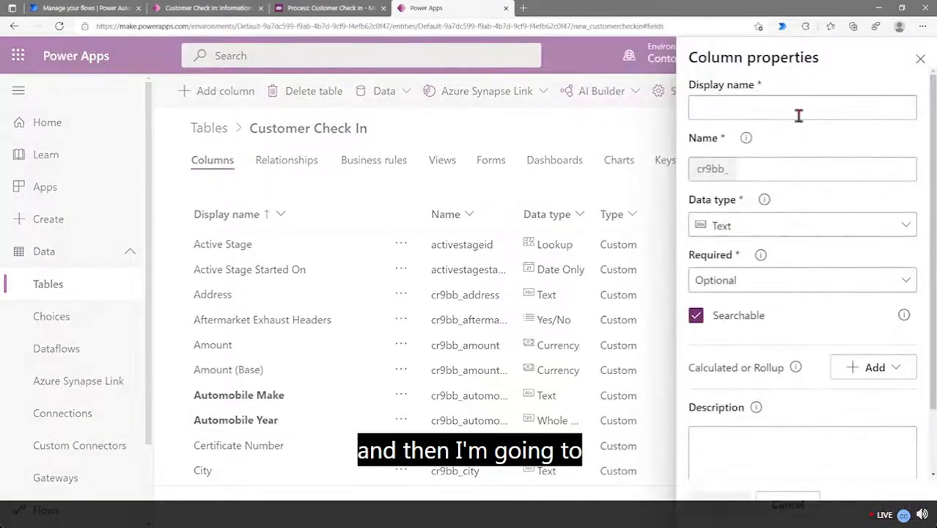
Add an Automobile Mileage column with the Whole Number data type
left_click(798, 110)
type("A")
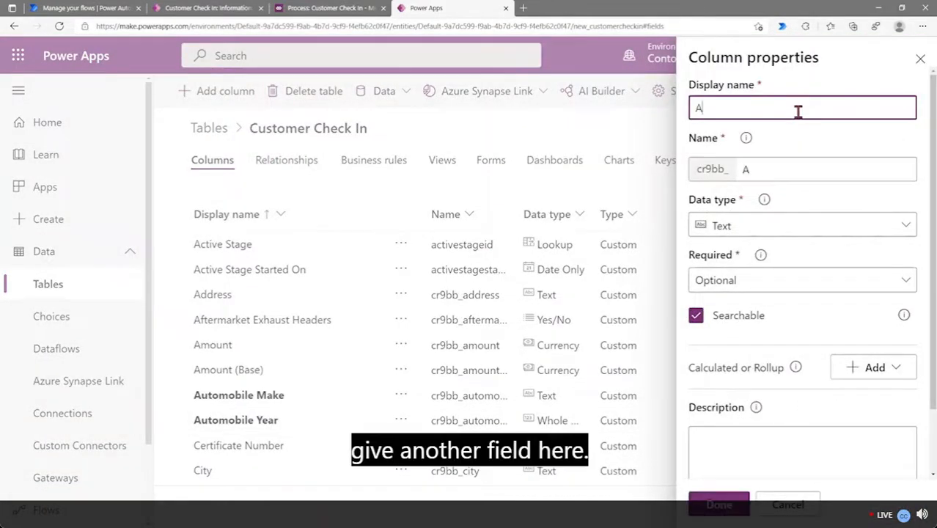
type("utom")
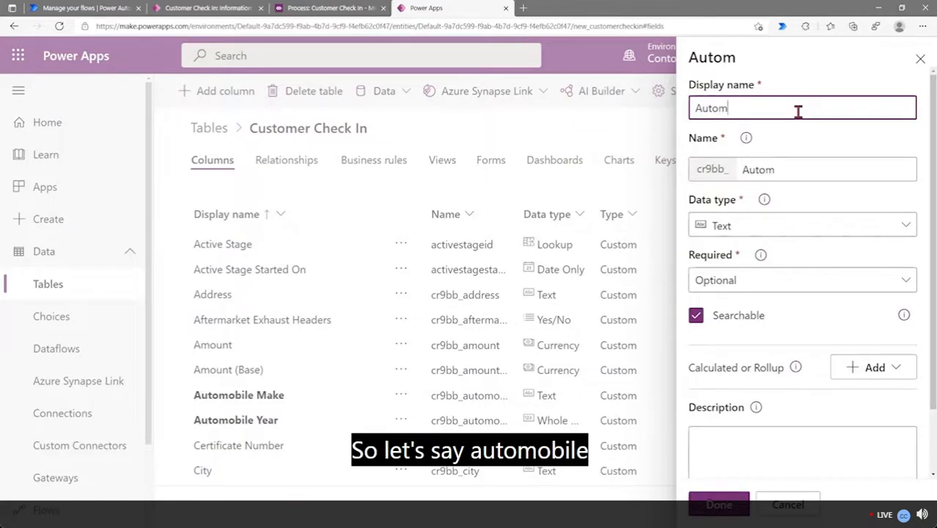
type("obile M")
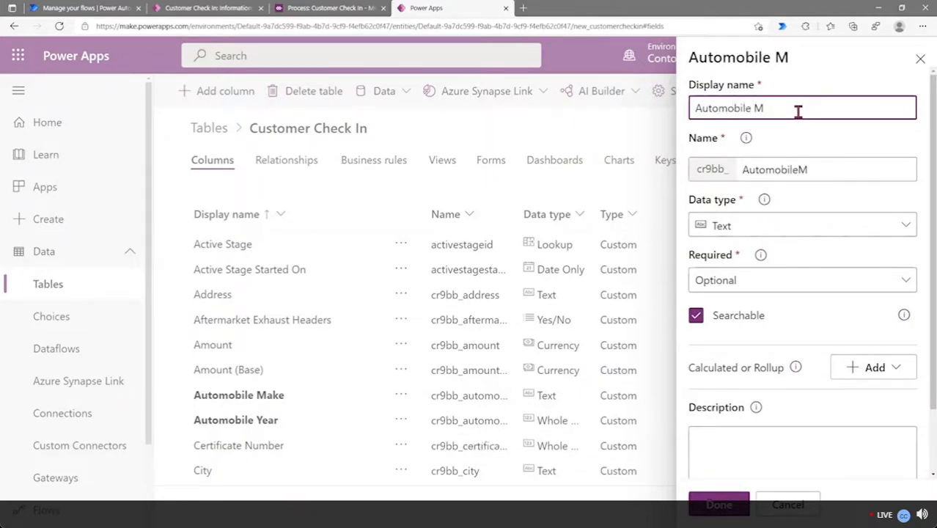
type("ile")
type("age")
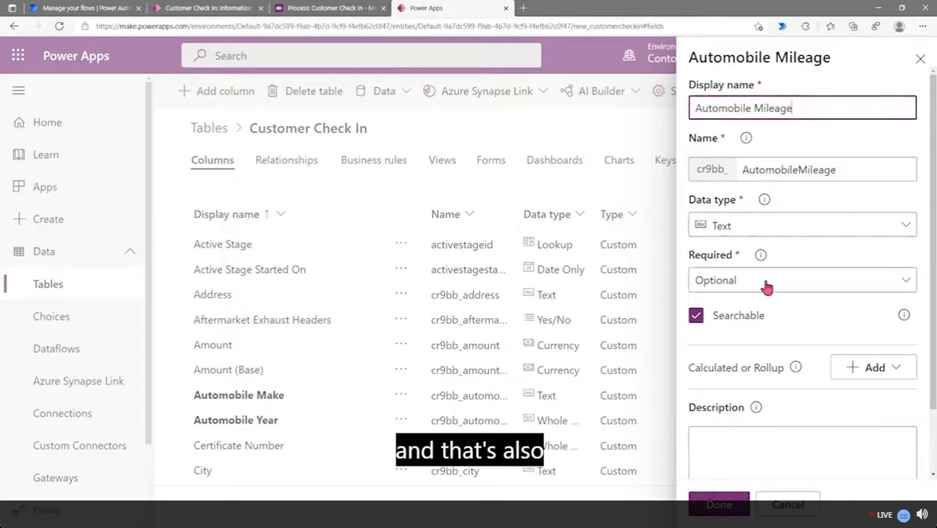
left_click(758, 229)
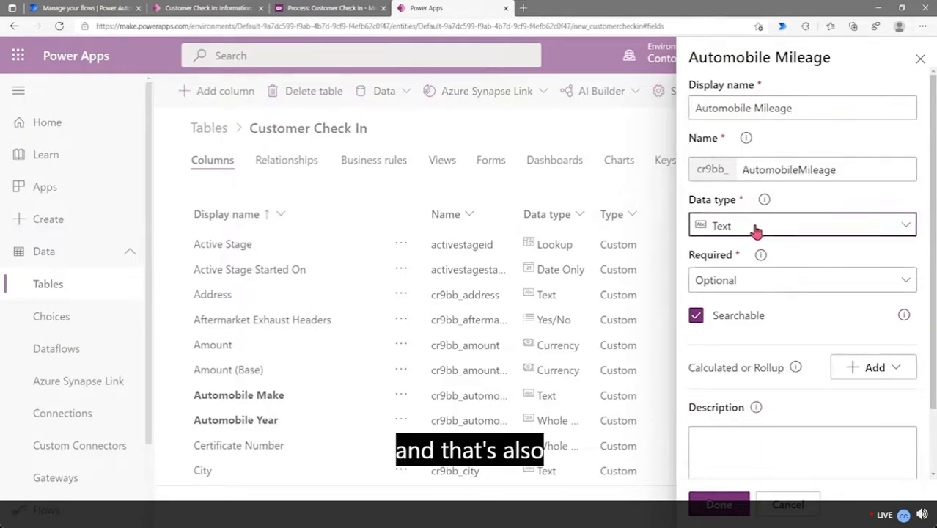
left_click(521, 308)
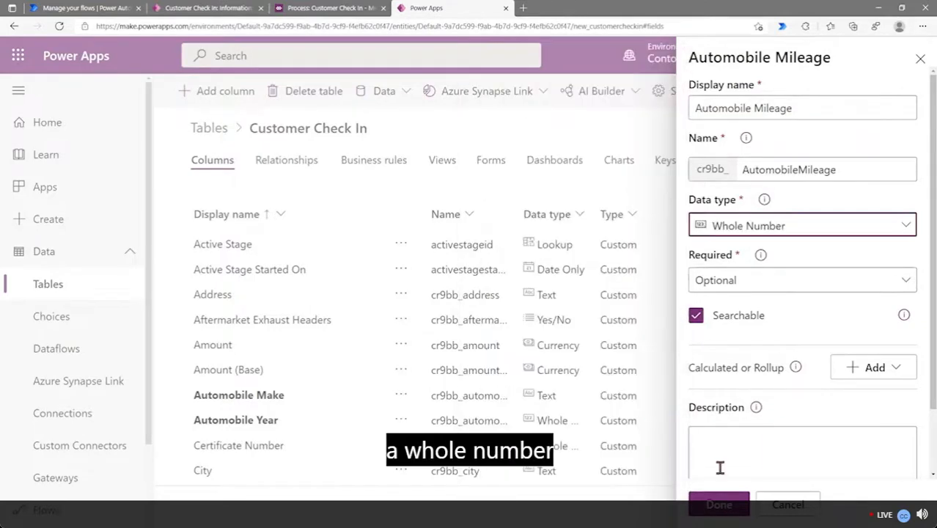
left_click(718, 505)
Add an Automobile Comments Text Area column and save the Customer Check In table
left_click(217, 102)
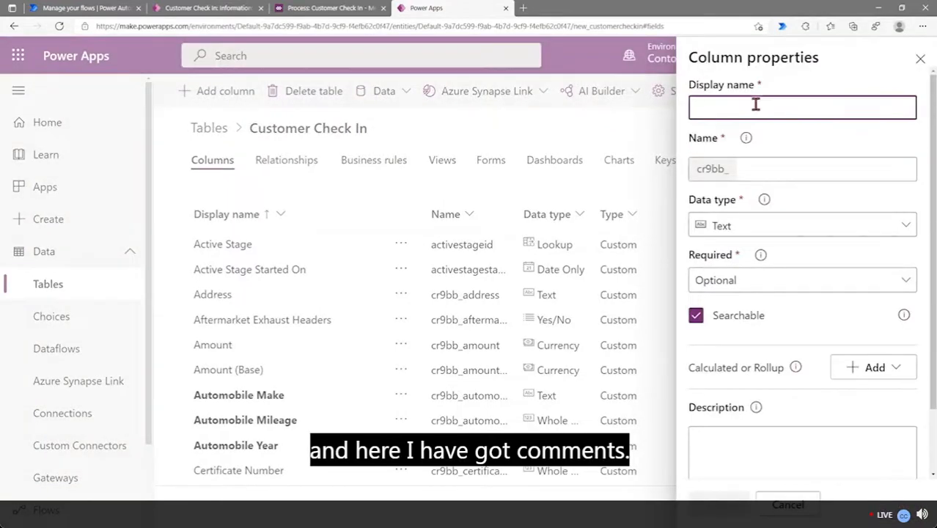
type("Autom")
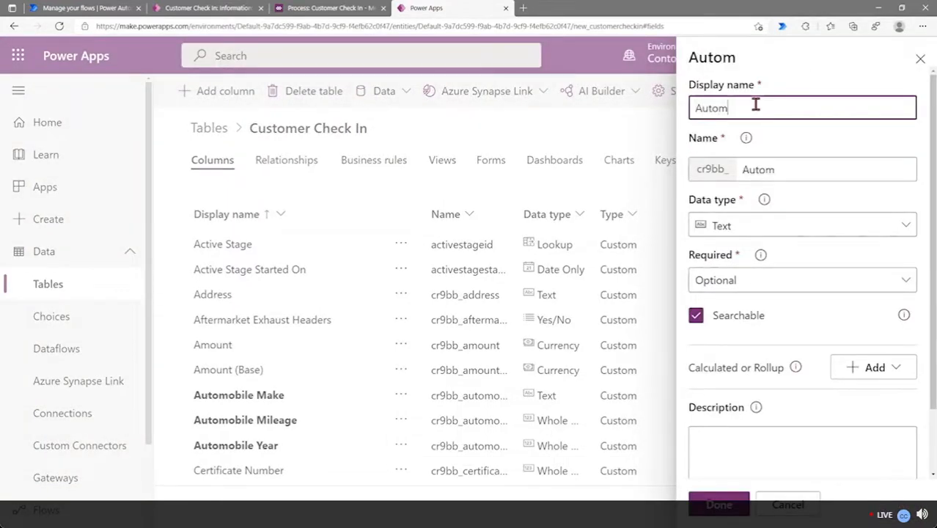
type("obile Comme")
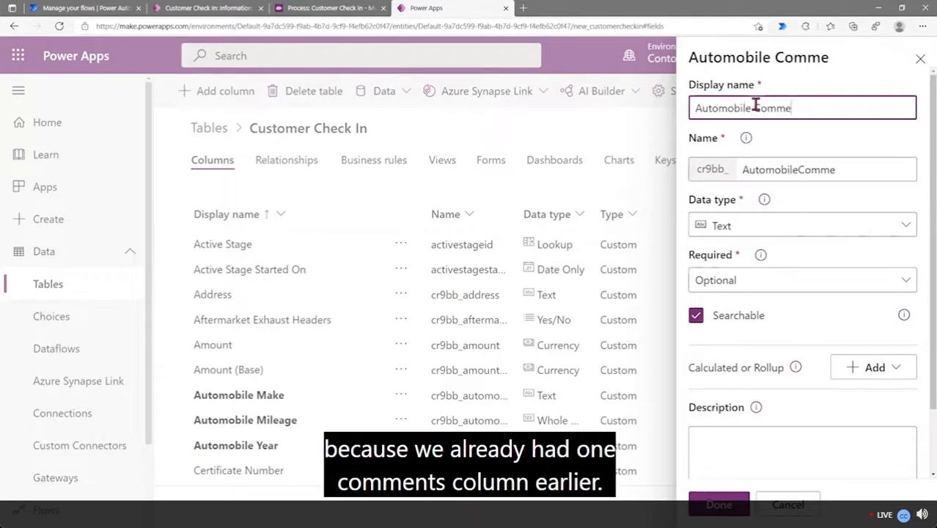
type("nts")
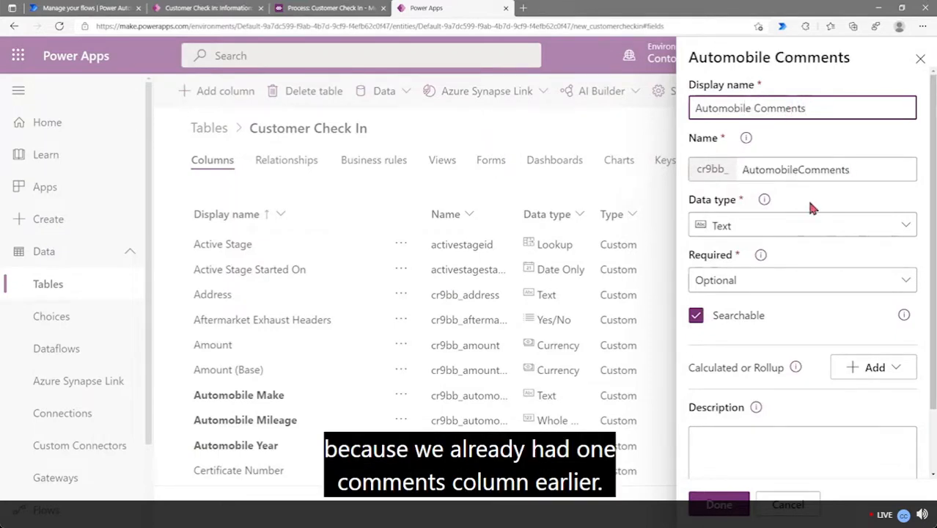
left_click(770, 230)
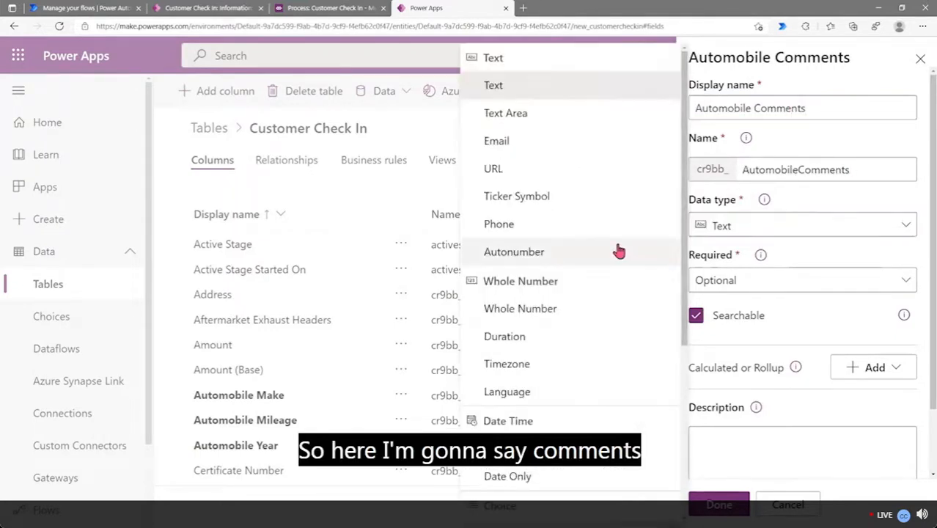
left_click(552, 121)
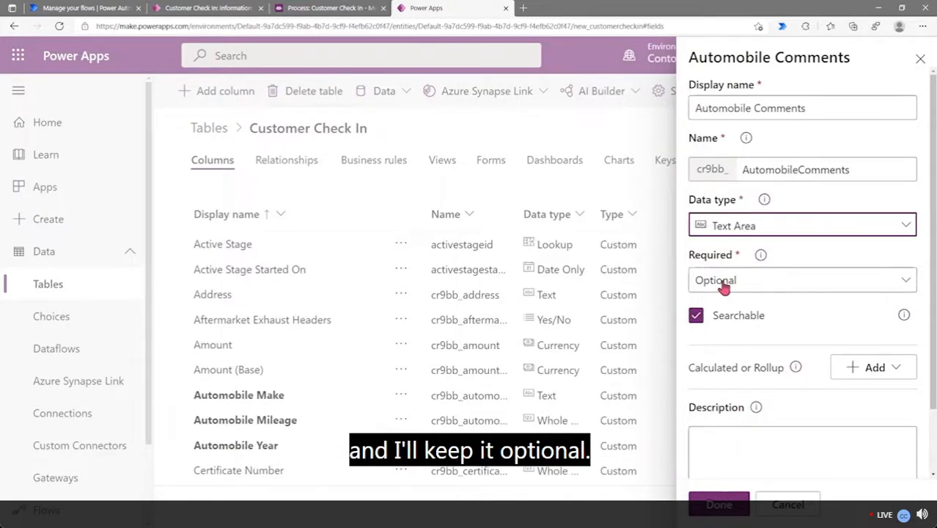
left_click(718, 504)
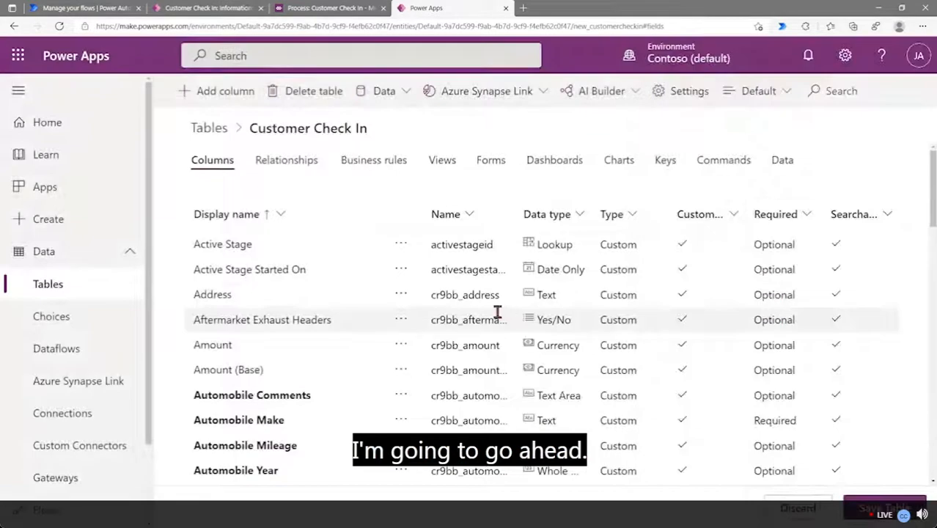
scroll(264, 411, "down", 1)
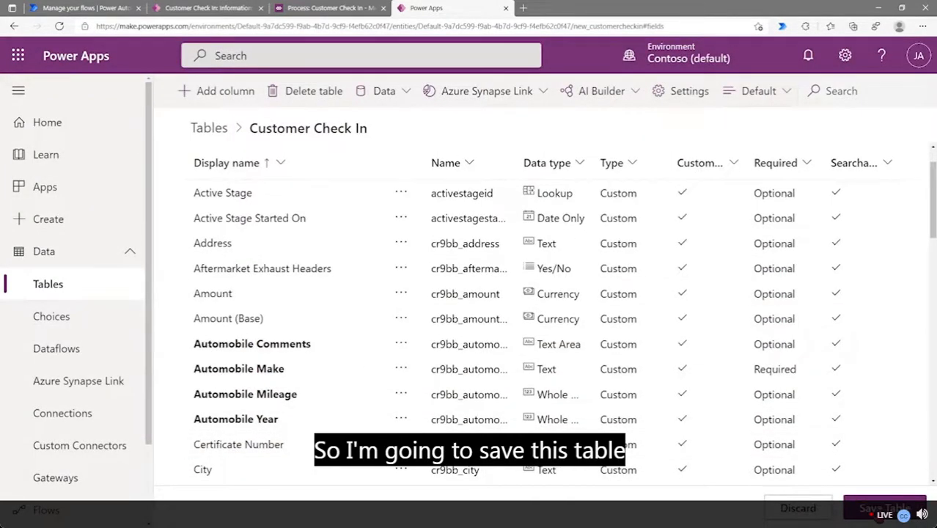
left_click(884, 507)
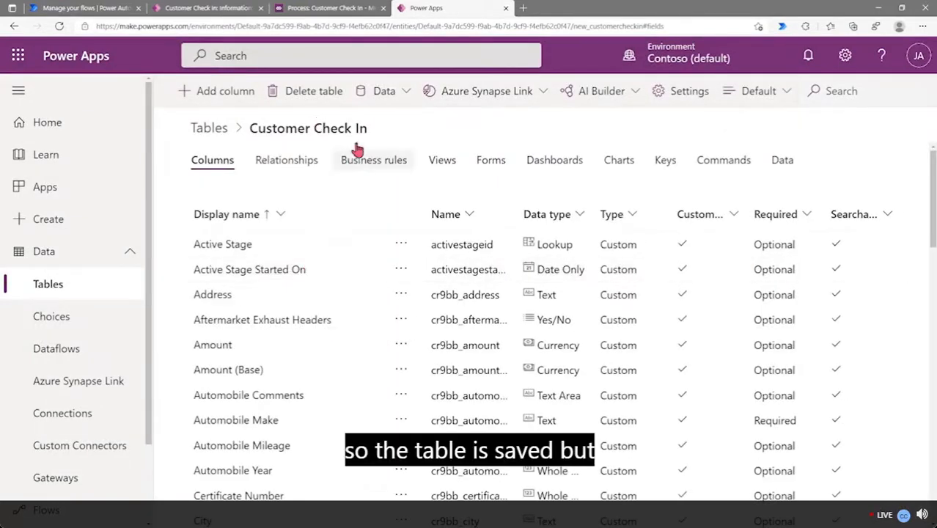
left_click(317, 9)
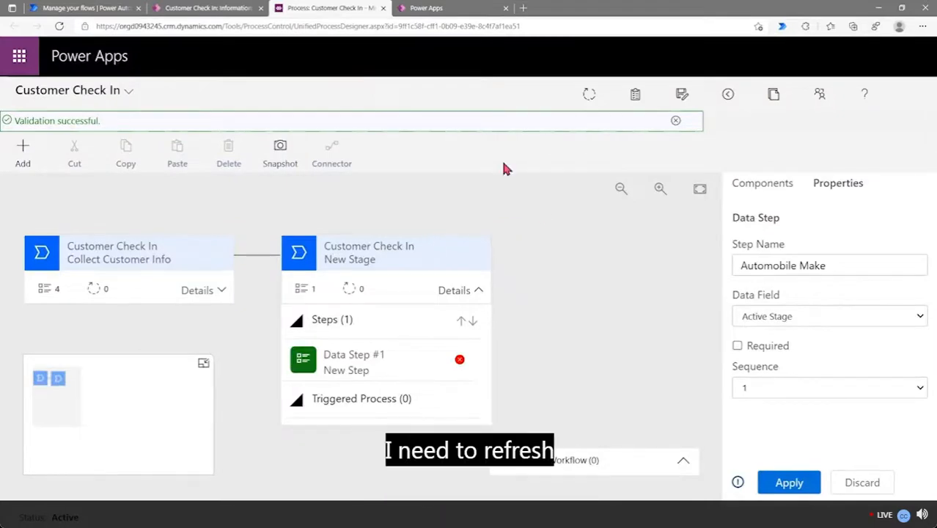
Bind the Automobile Make step to Comments, save the flow, and reload the designer
left_click(765, 323)
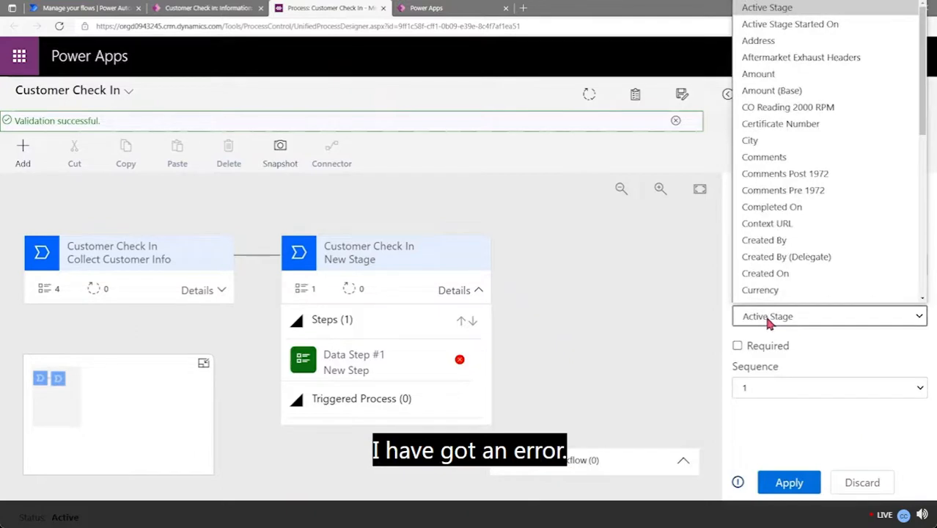
scroll(809, 130, "down", 1)
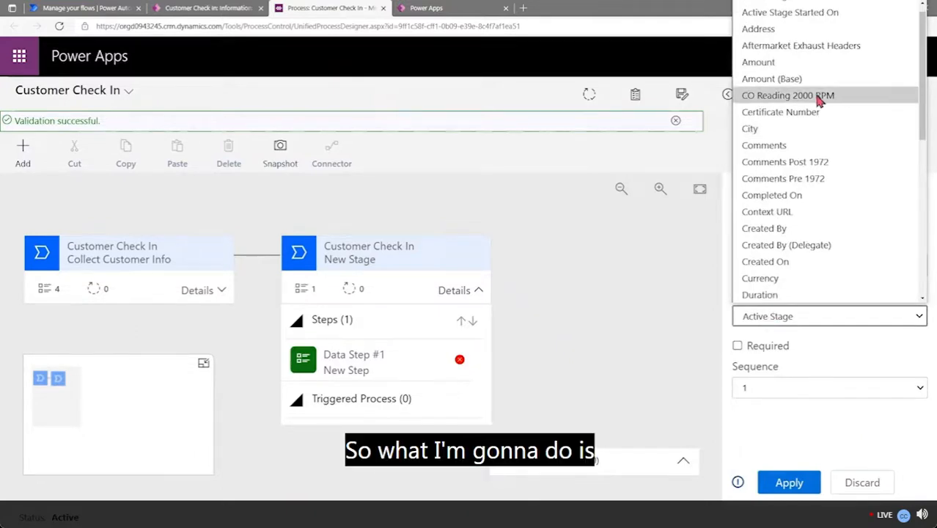
left_click(831, 145)
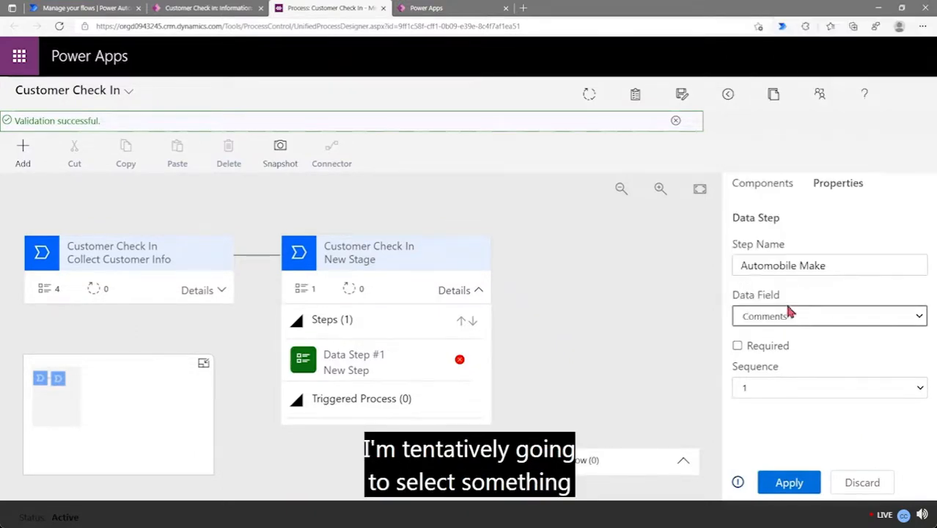
left_click(789, 483)
left_click(589, 95)
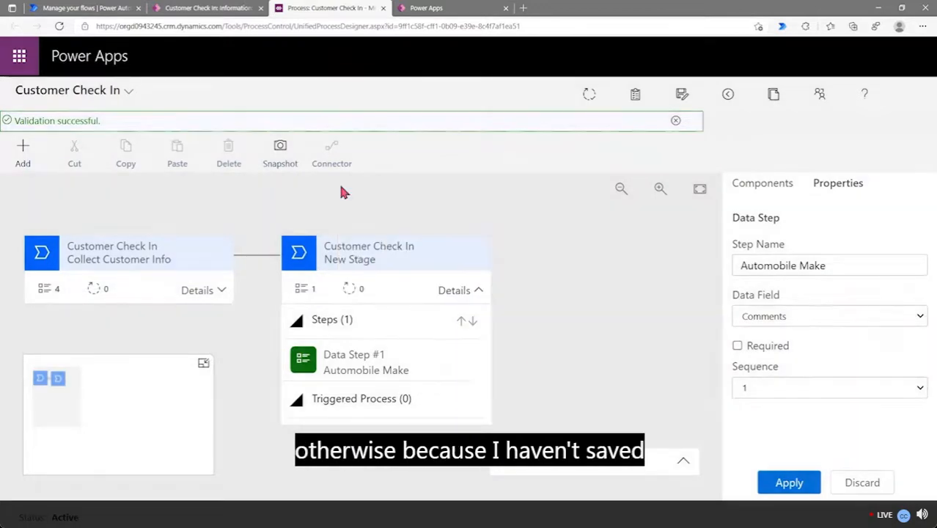
left_click(61, 27)
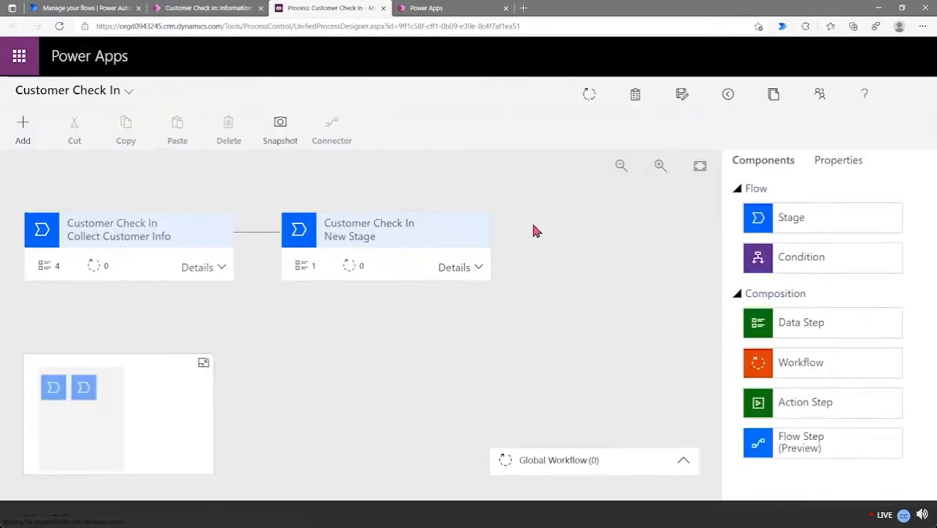
Rebind the New Stage's first data step to the Automobile Make field
left_click(443, 268)
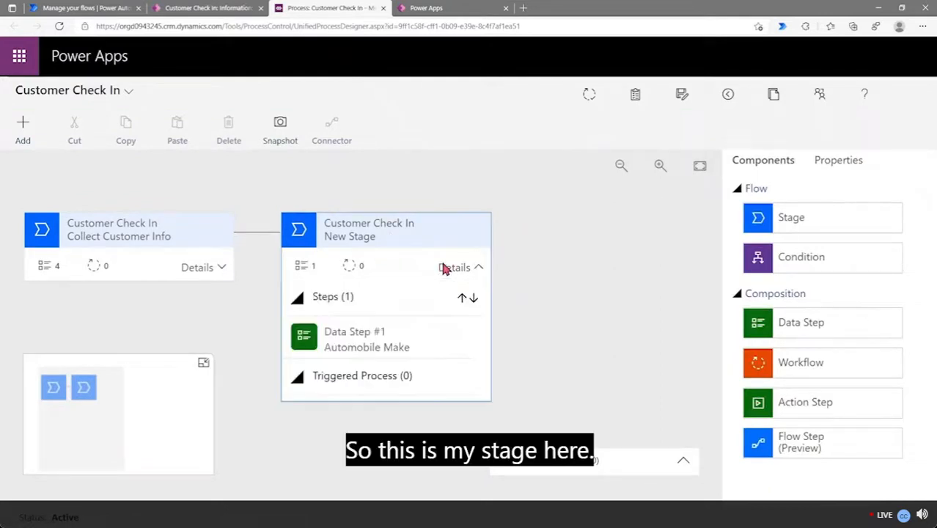
left_click(369, 347)
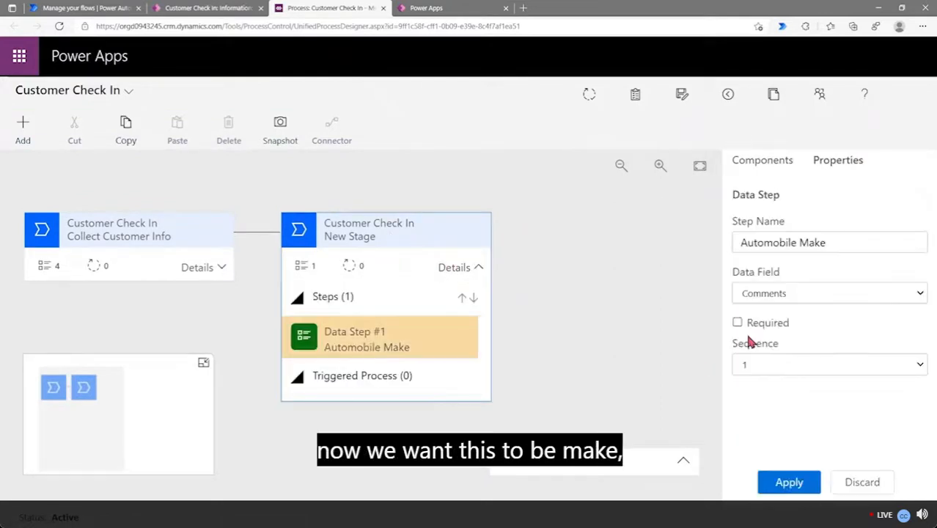
left_click(817, 297)
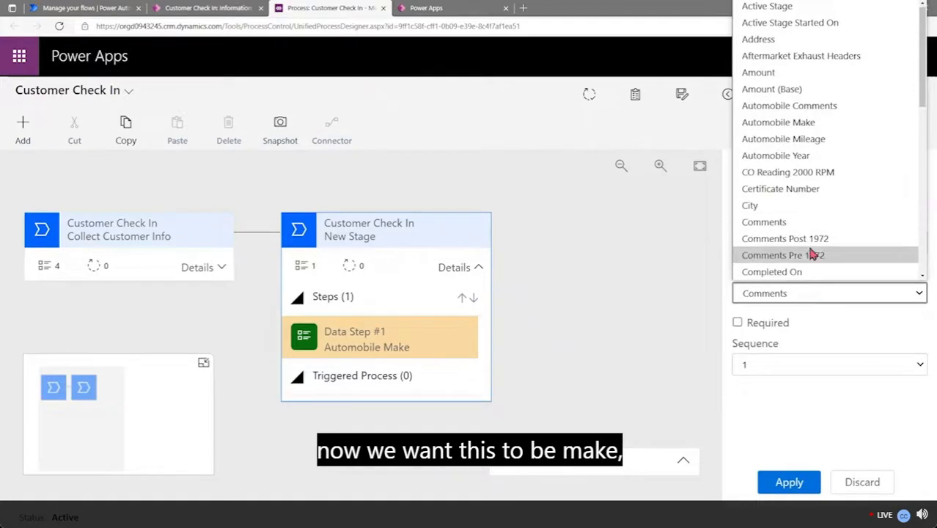
left_click(823, 123)
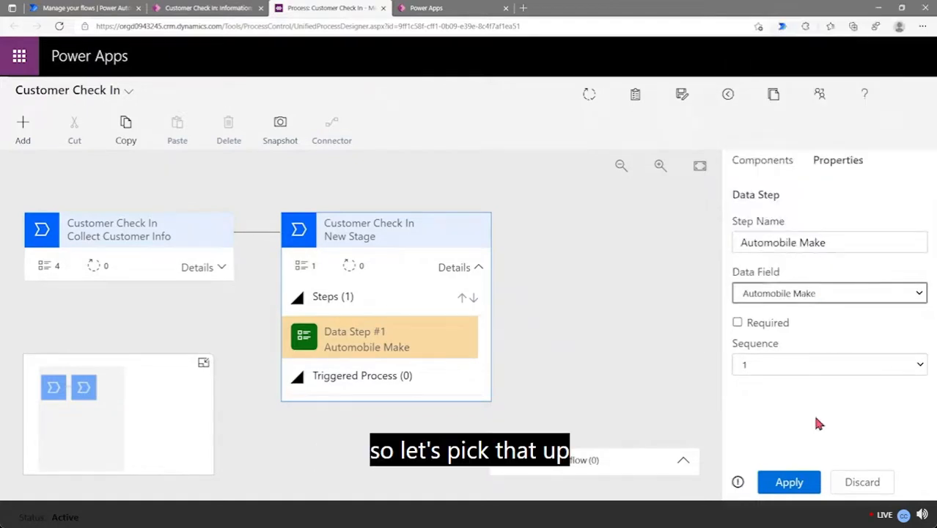
Apply the first step's change, then add Data Step #2 'Automobile Year' bound to the Automobile Year field
left_click(789, 484)
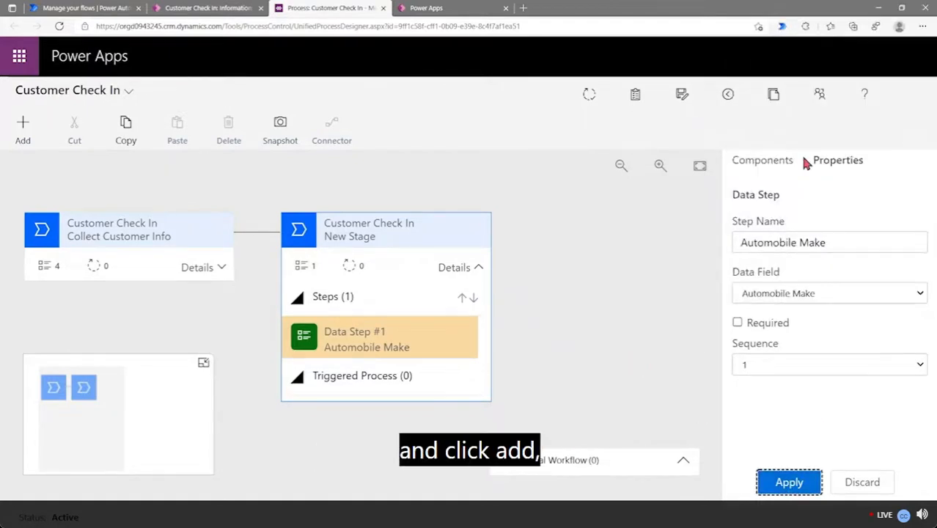
left_click(776, 163)
left_click_drag(777, 331, 385, 366)
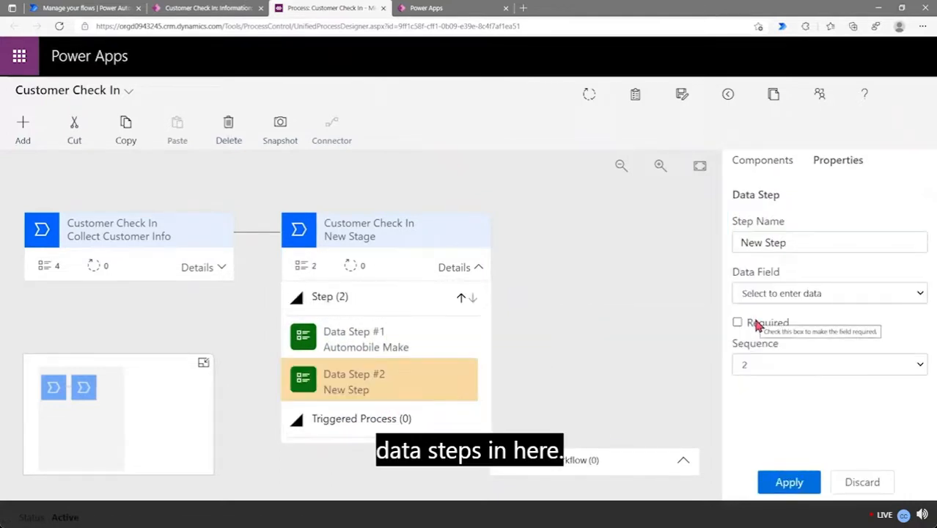
left_click(845, 244)
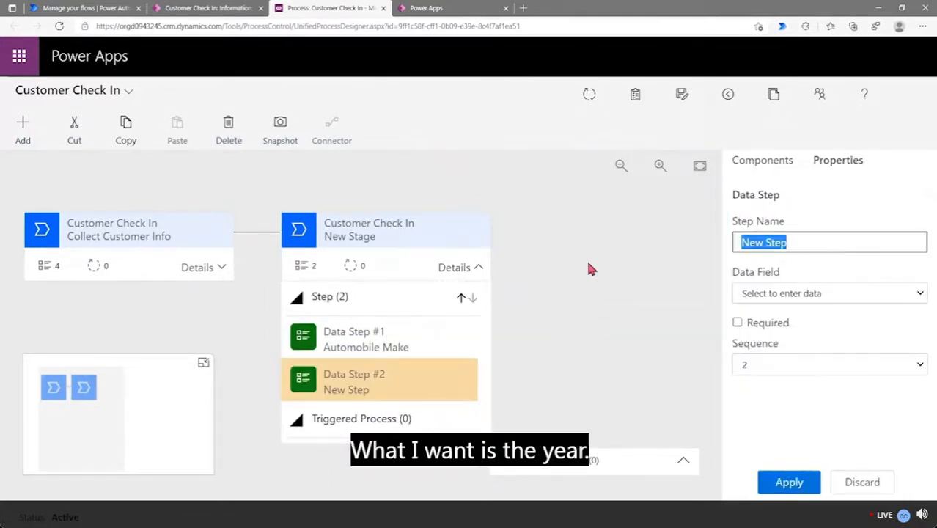
type("Autom")
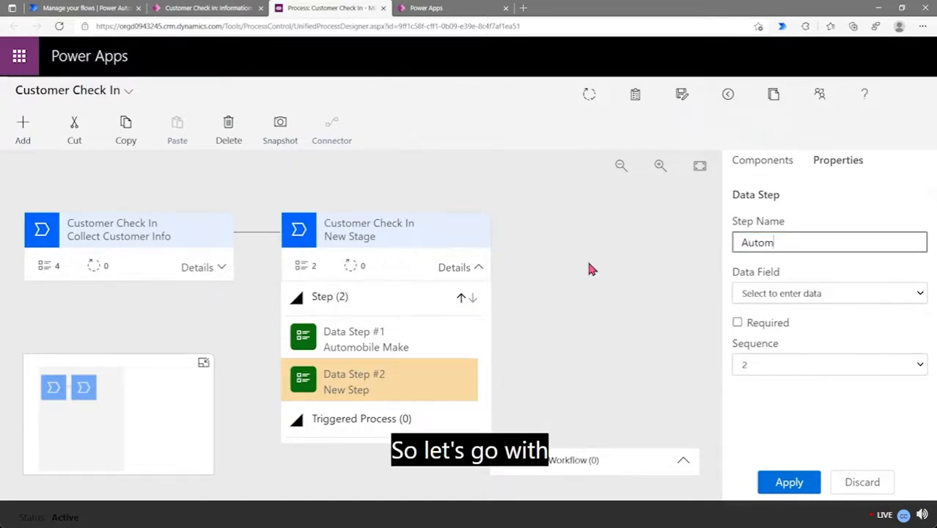
type("obile")
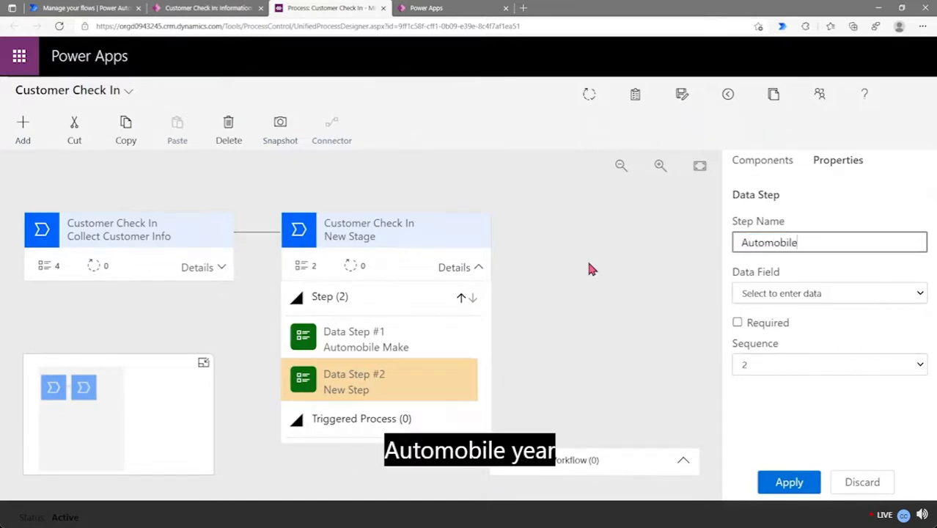
type(" Year")
left_click(819, 295)
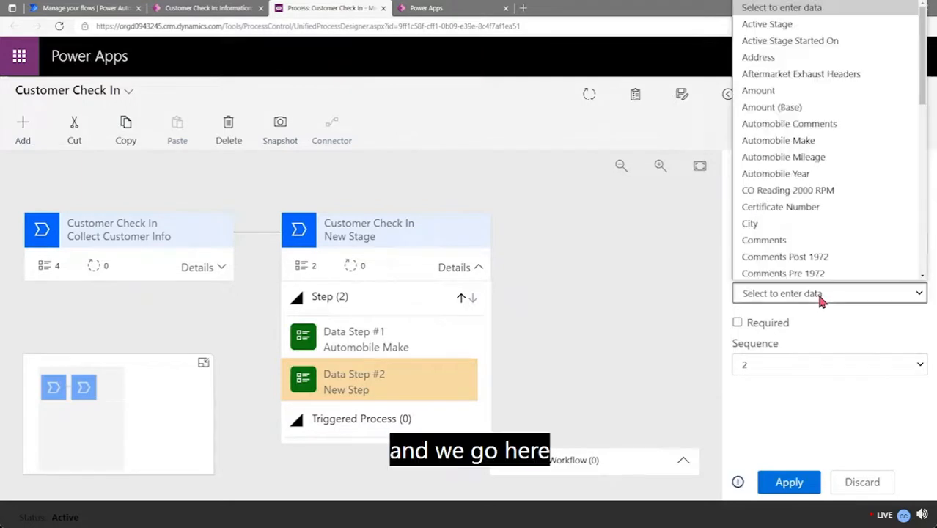
left_click(830, 178)
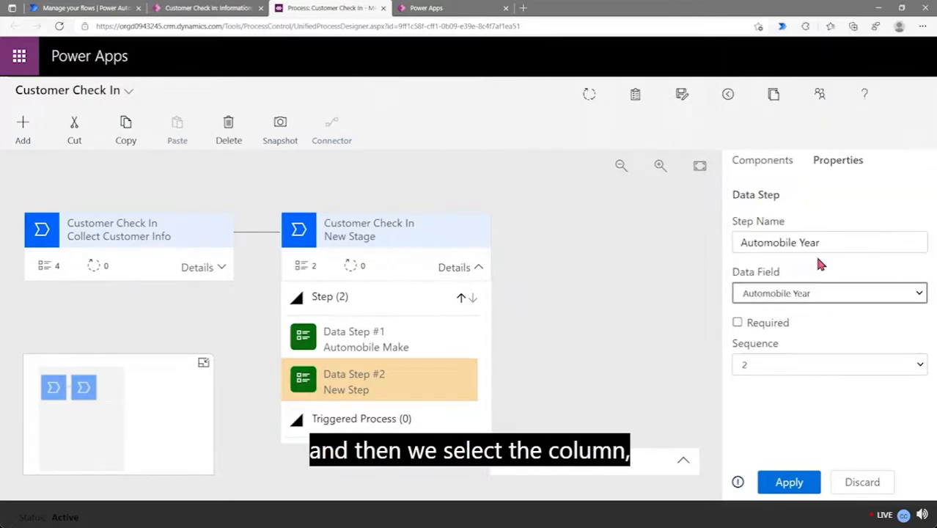
left_click(789, 482)
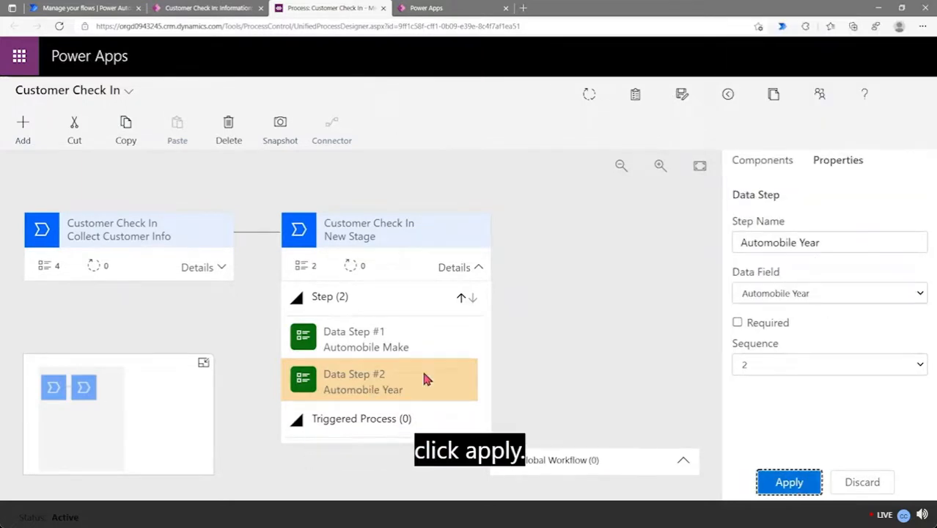
left_click(762, 163)
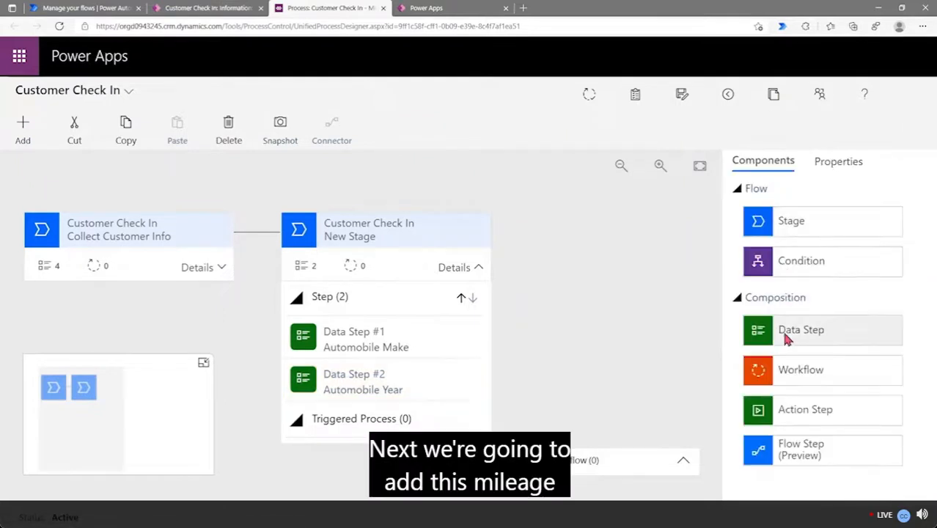
Add Data Step #3 'Automobile Mileage' to New Stage, bound to the Automobile Mileage field
left_click_drag(789, 333, 397, 391)
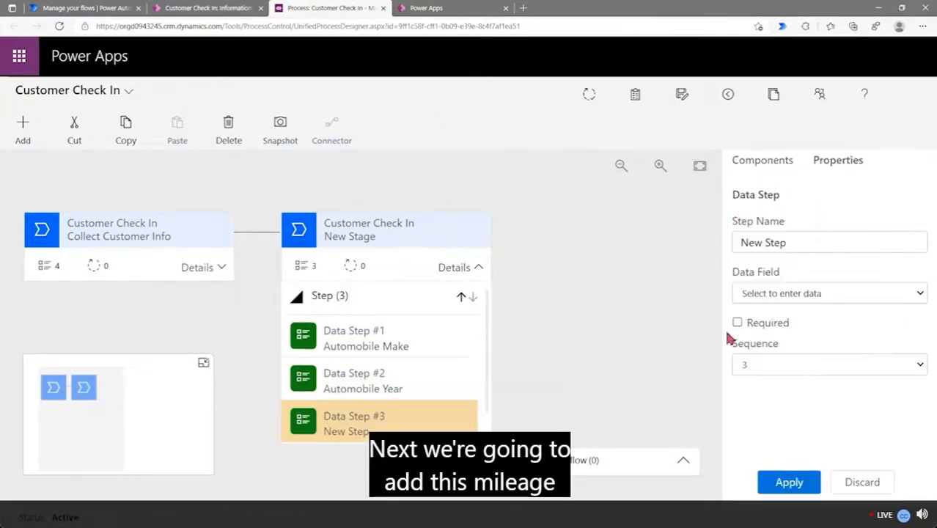
triple_click(795, 241)
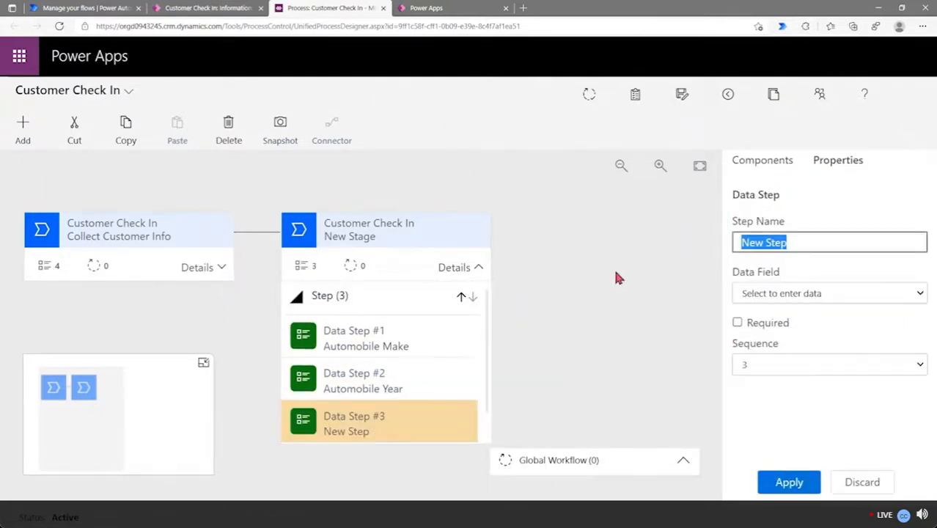
type("Automobile M")
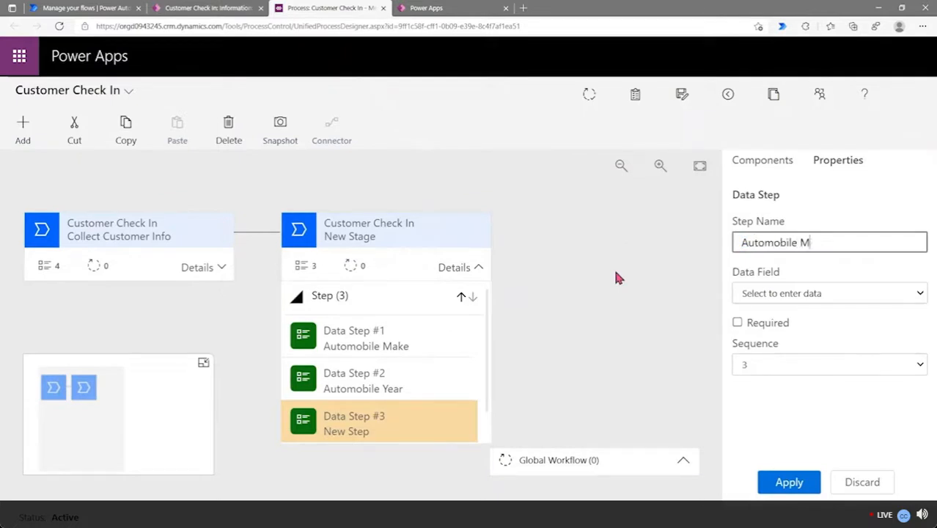
type("ileage")
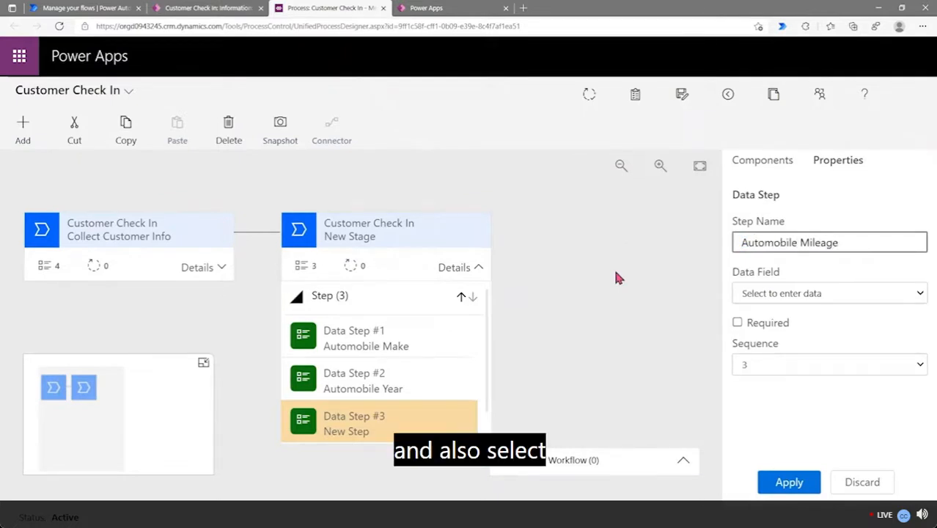
left_click(843, 293)
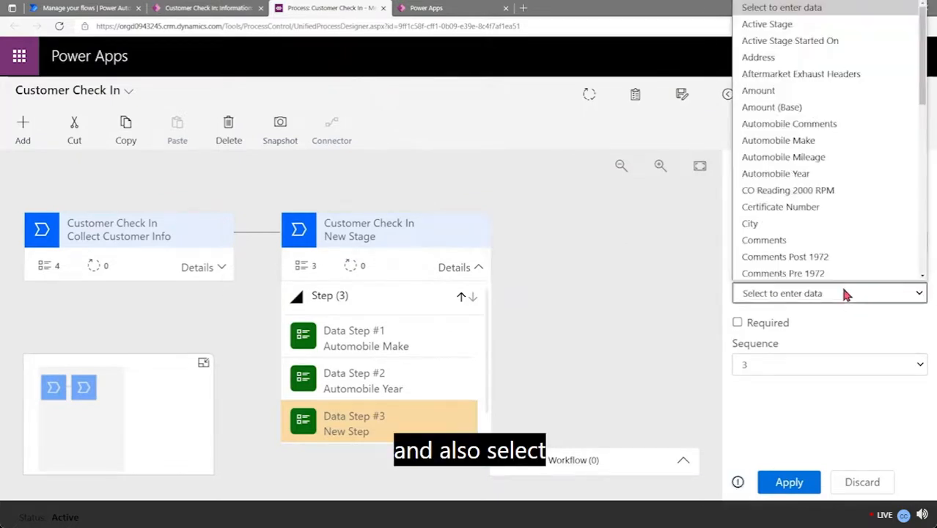
left_click(836, 155)
left_click(786, 481)
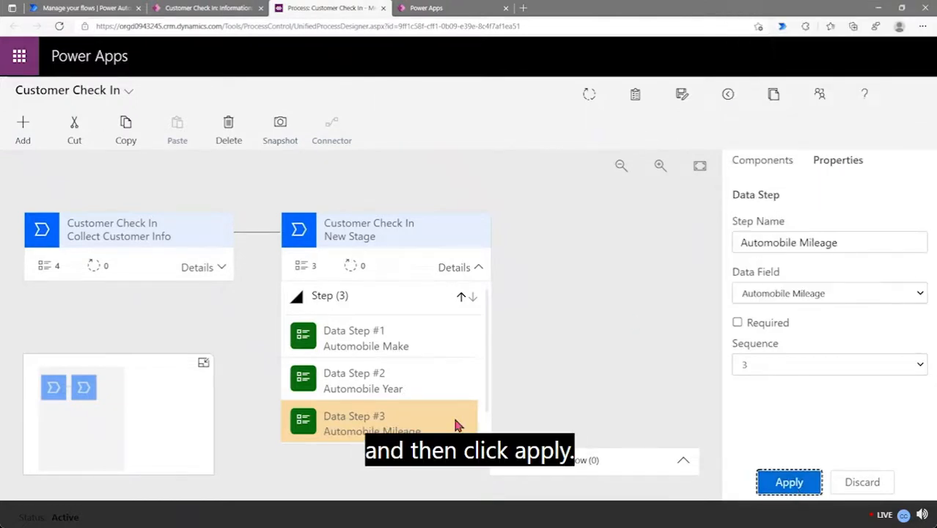
scroll(416, 406, "down", 1)
left_click(761, 163)
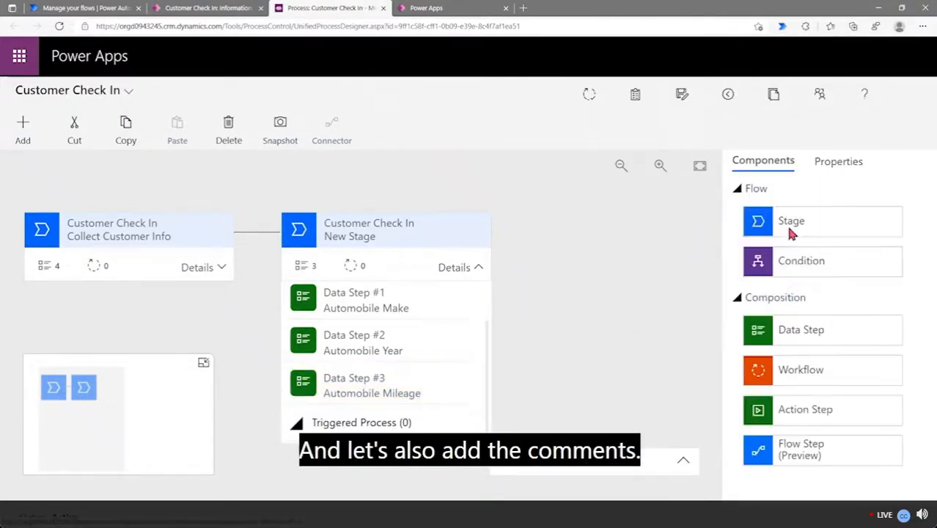
Add Data Step #4 'Automobile Comments' bound to its matching field, then save the process
left_click_drag(806, 337, 367, 405)
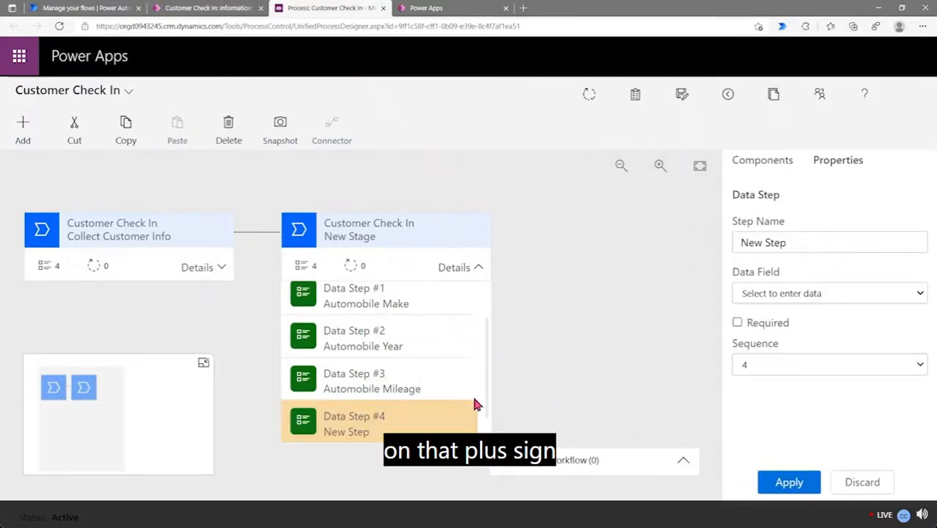
left_click(812, 249)
type("Auto")
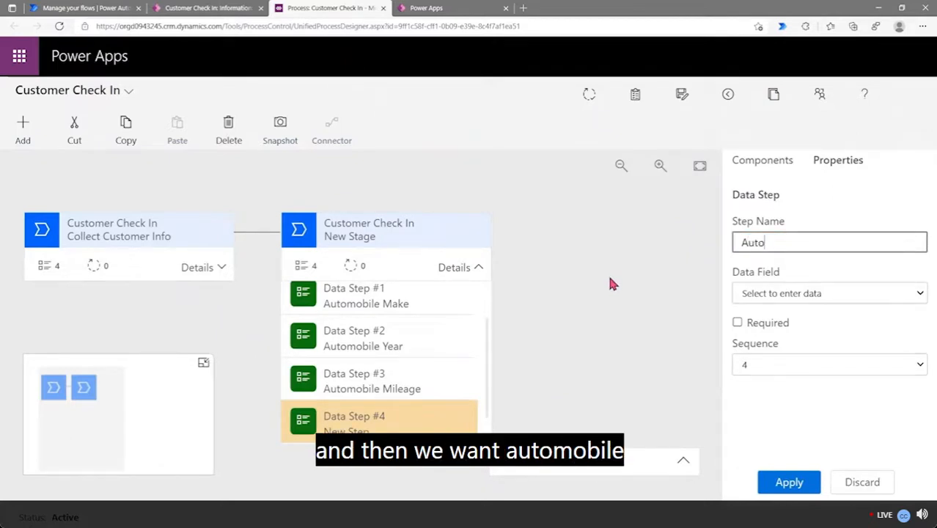
type("mobile Co")
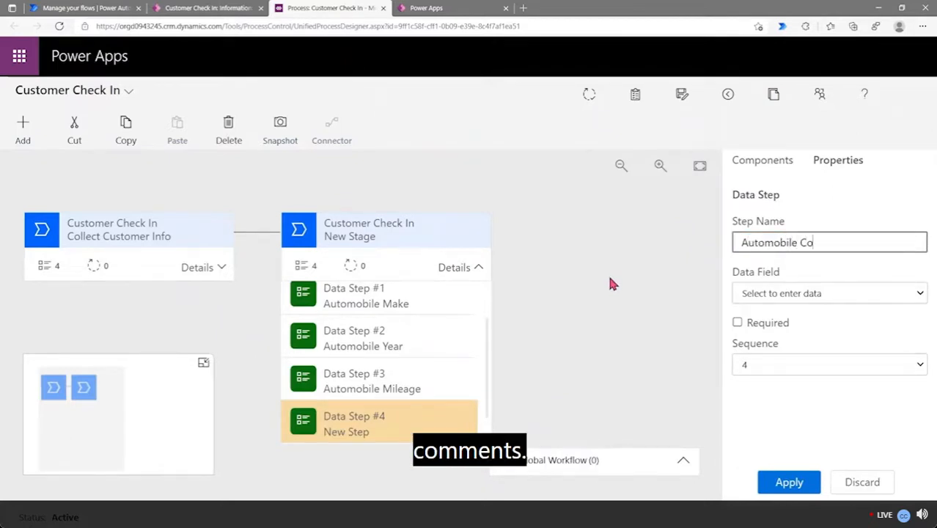
type("mments")
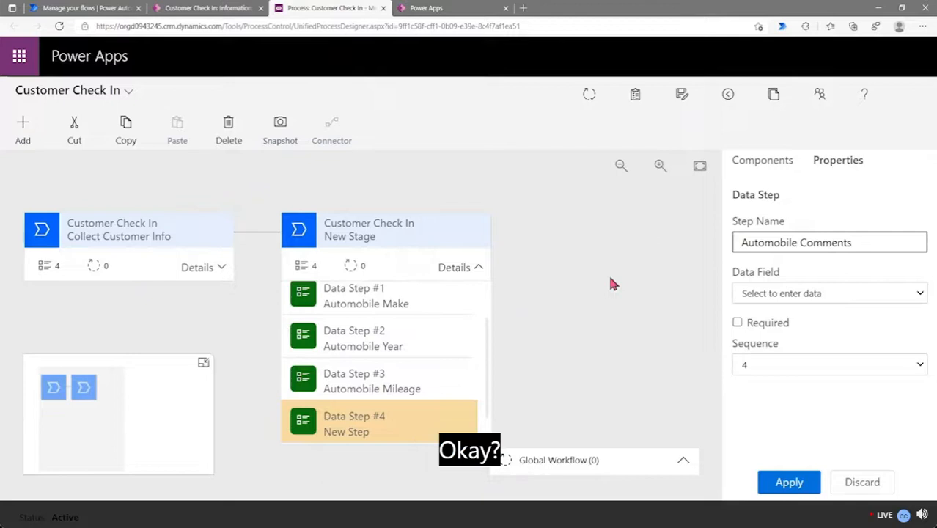
left_click(809, 294)
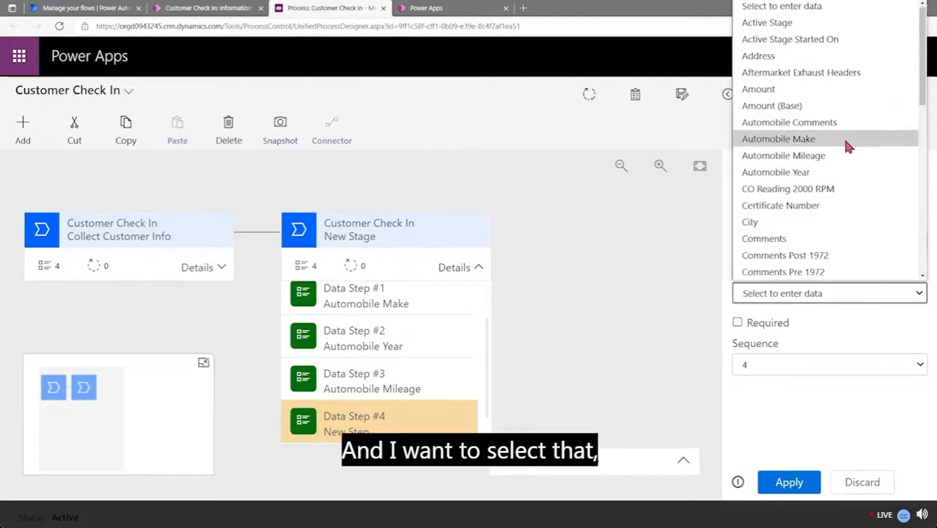
left_click(844, 123)
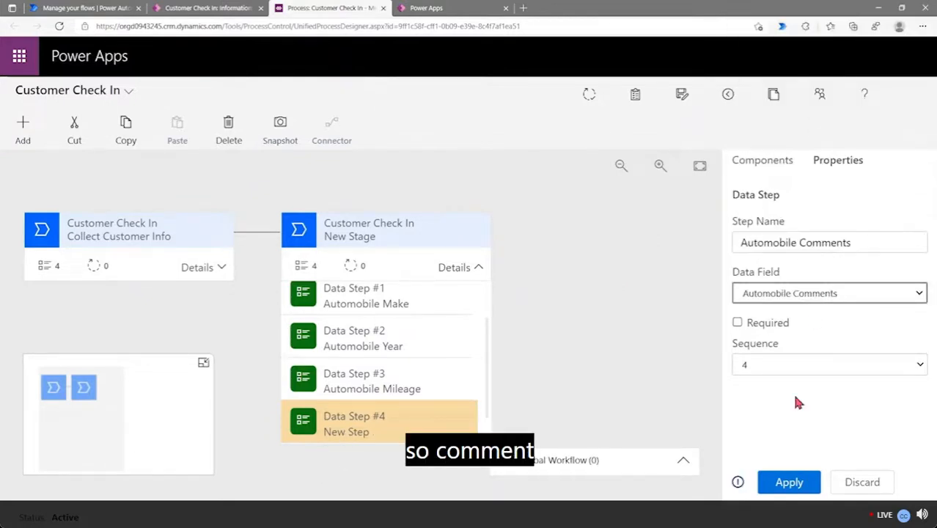
left_click(790, 484)
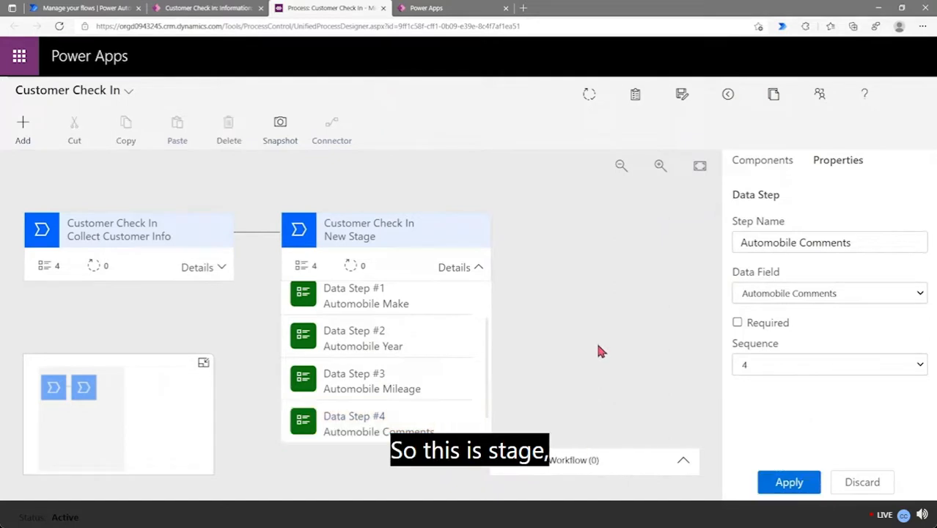
scroll(425, 311, "down", 2)
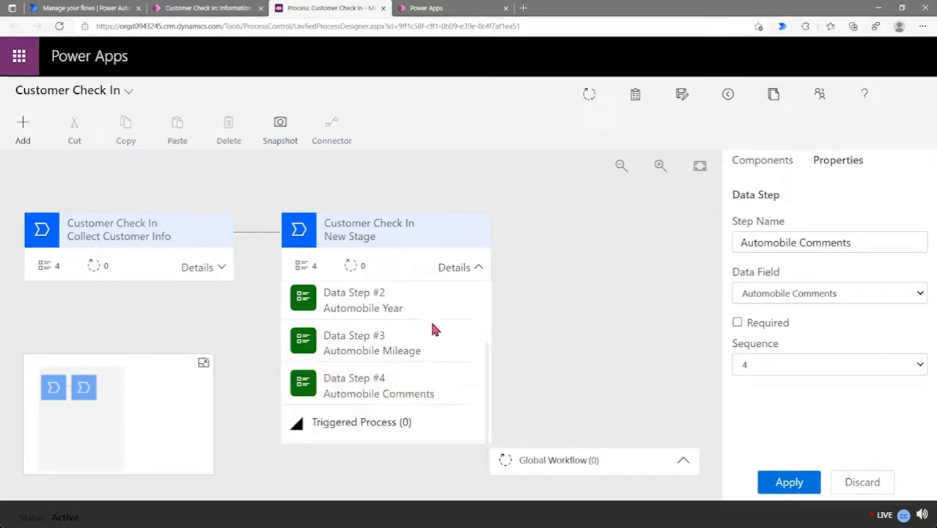
left_click(591, 96)
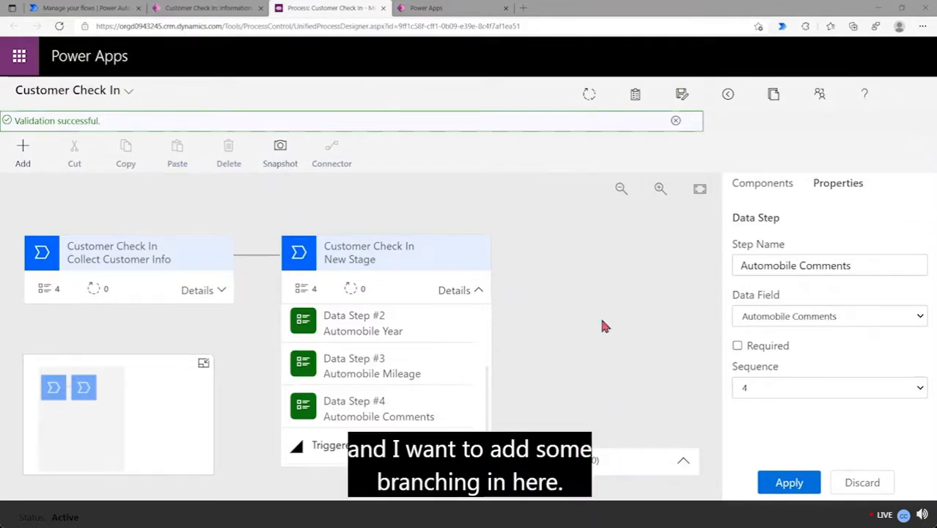
Collapse New Stage and place a new Condition after it on the canvas
left_click(774, 189)
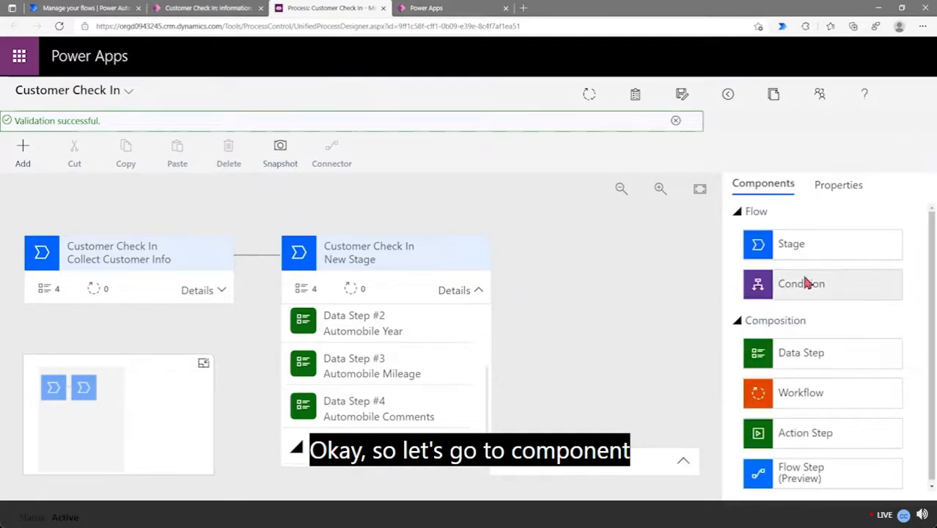
left_click(382, 254)
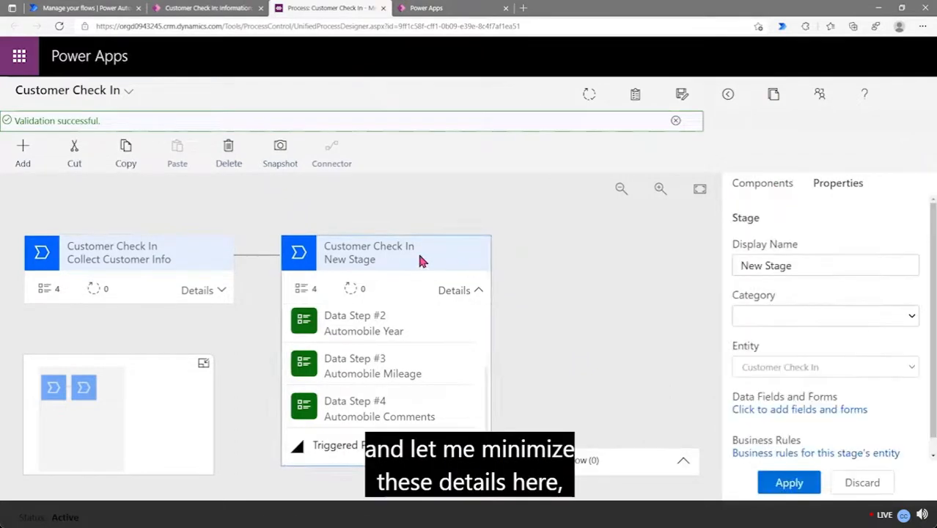
left_click(479, 291)
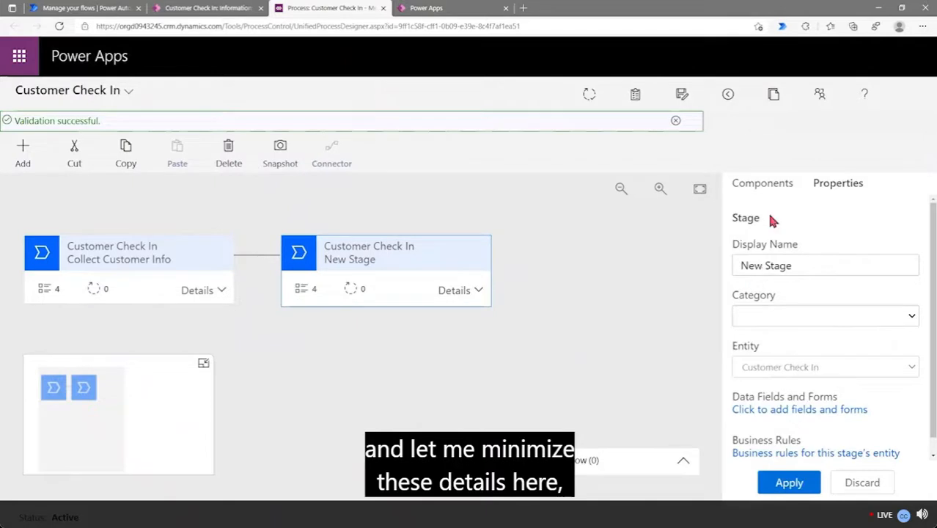
left_click(763, 187)
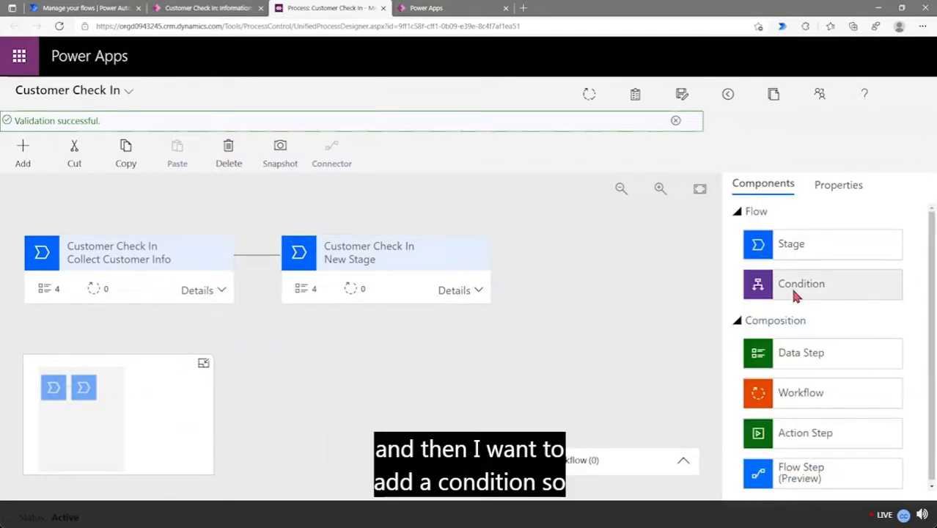
left_click_drag(796, 292, 520, 272)
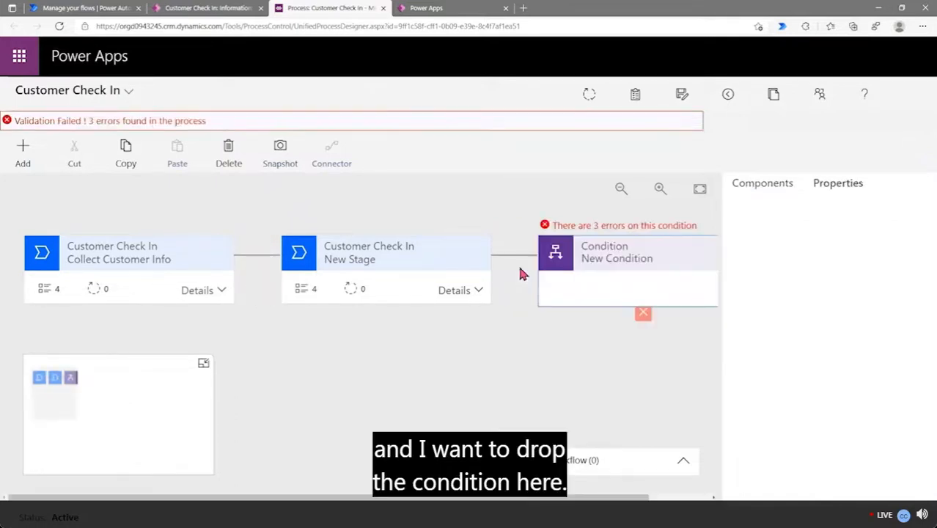
left_click_drag(413, 504, 554, 510)
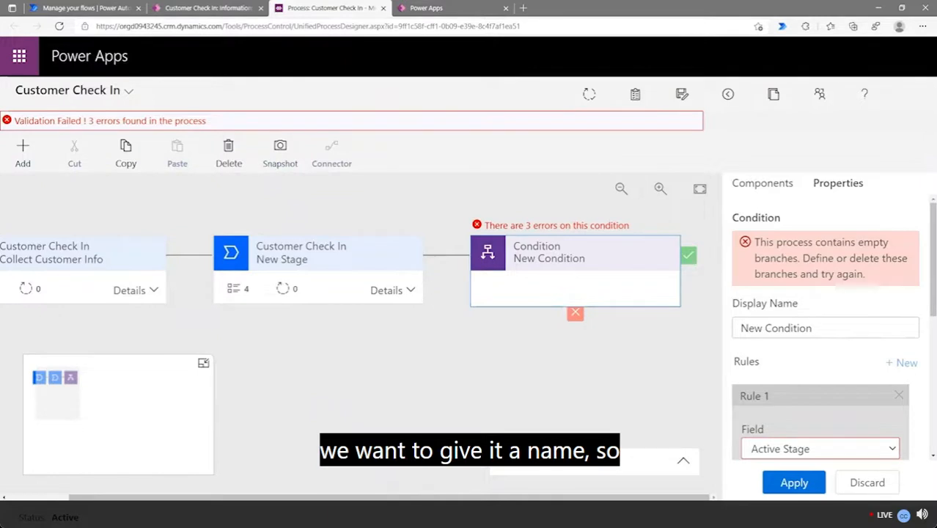
Rename the condition to 'Manufacture Year Pre or Post 1971'
left_click(832, 329)
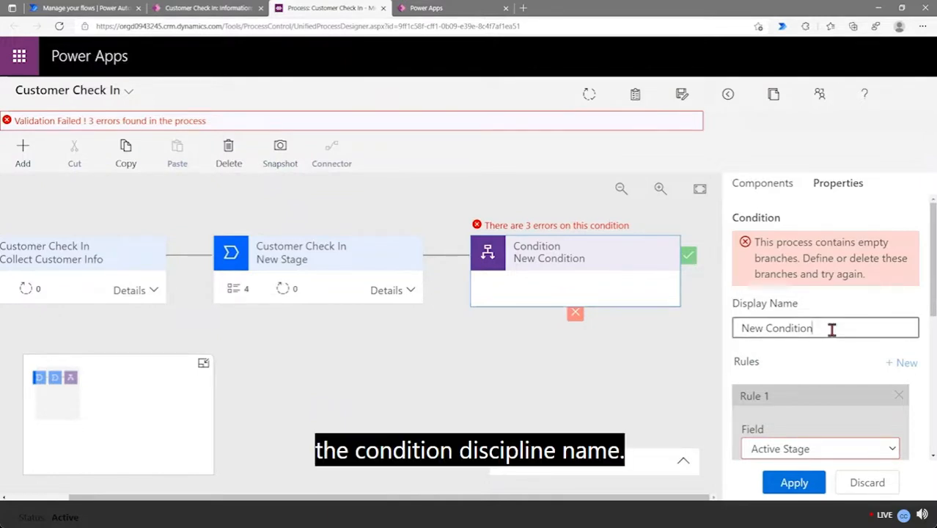
left_click_drag(831, 329, 739, 331)
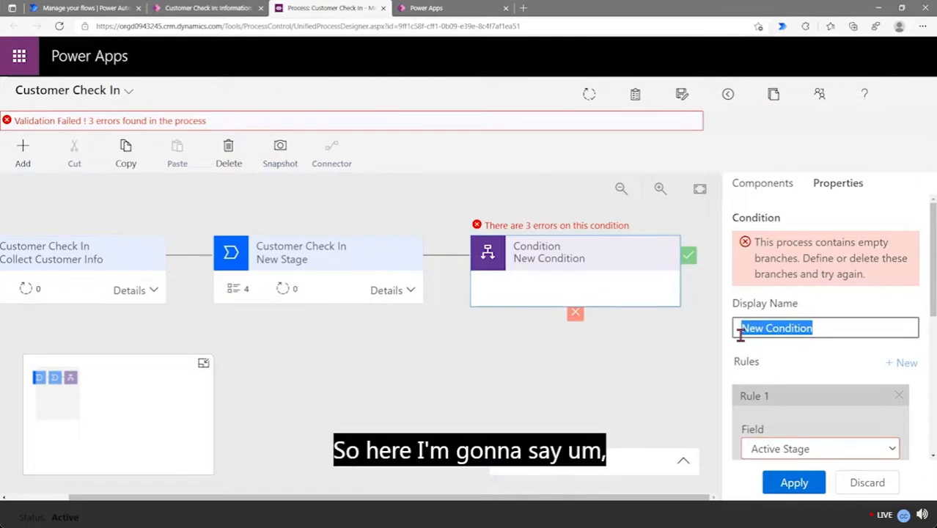
type("Ma")
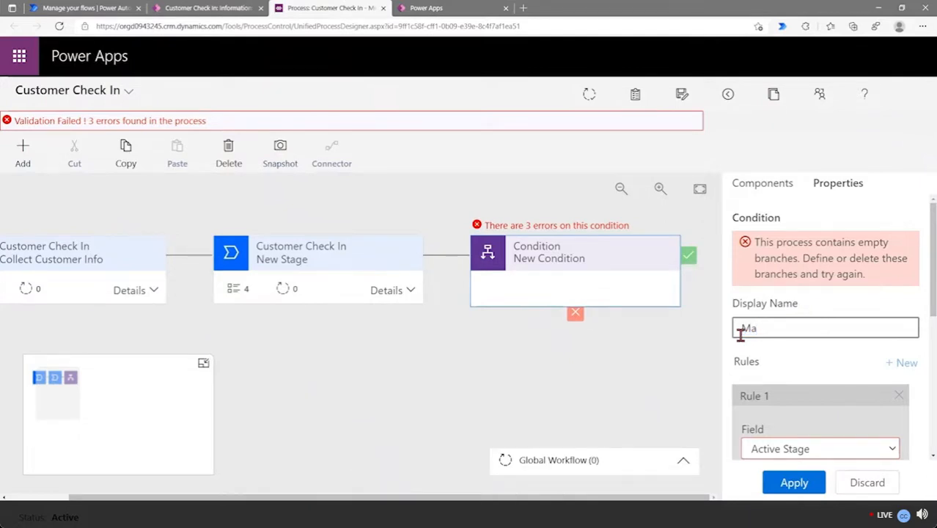
type("nufactu")
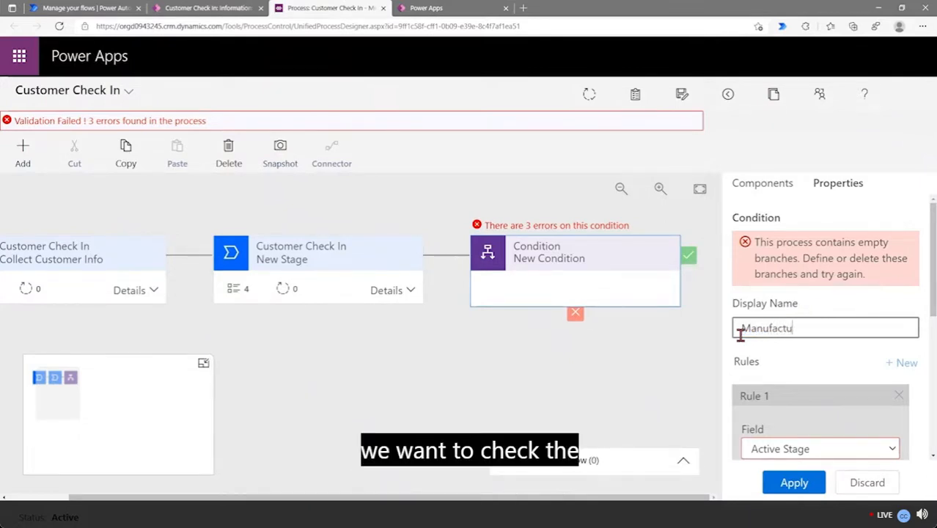
type("re Year")
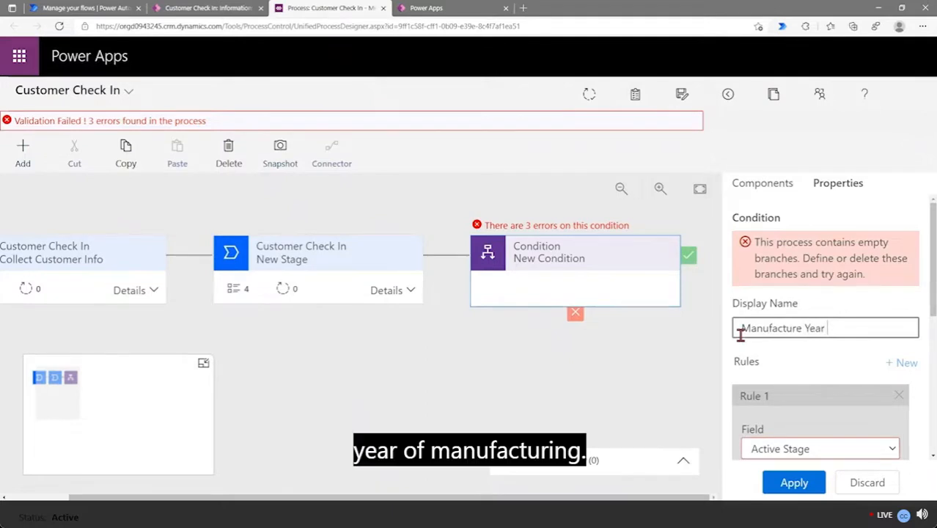
type(" Pre or Post 1971")
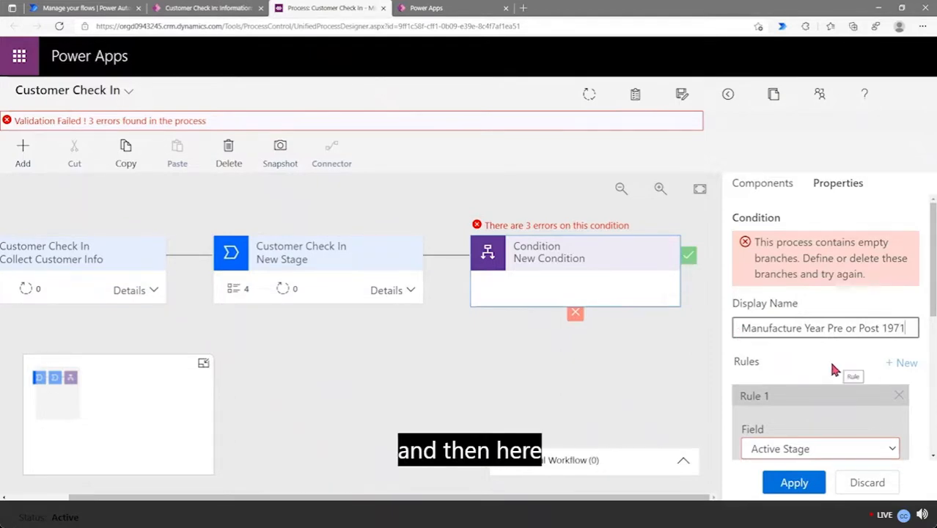
Set Rule 1 to Automobile Year is greater than 1971 and apply it
scroll(833, 370, "down", 3)
left_click(810, 290)
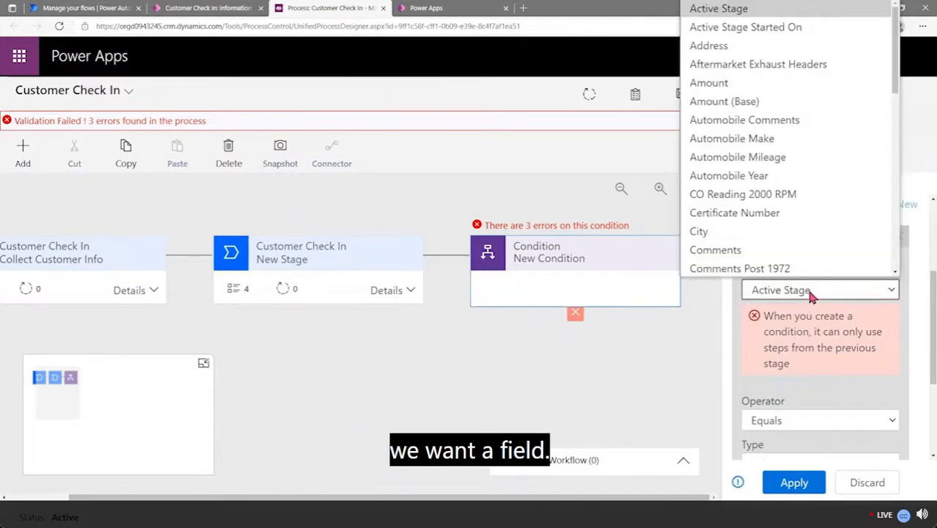
left_click(810, 176)
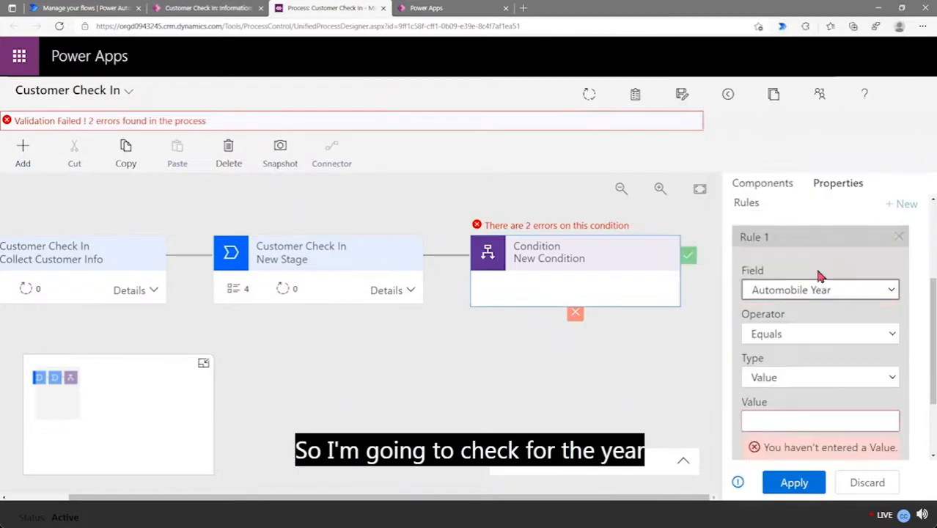
scroll(825, 375, "down", 2)
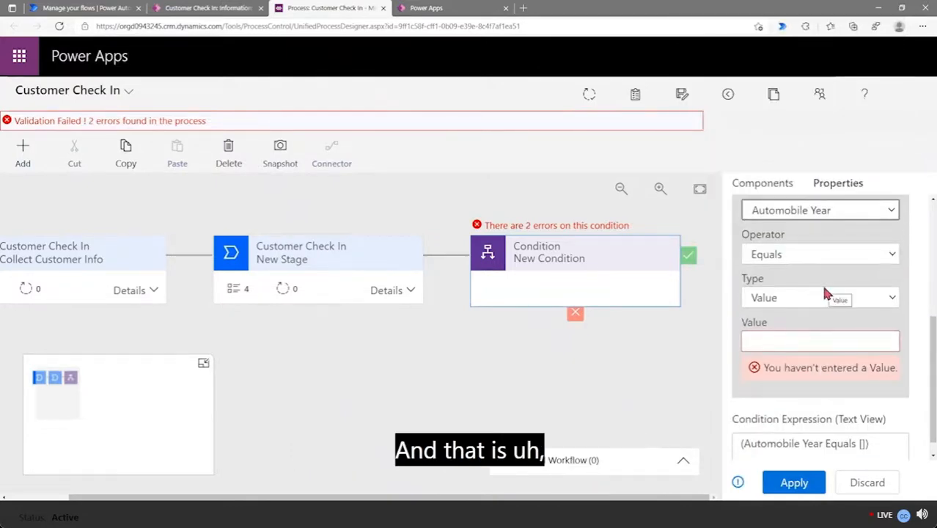
left_click(819, 255)
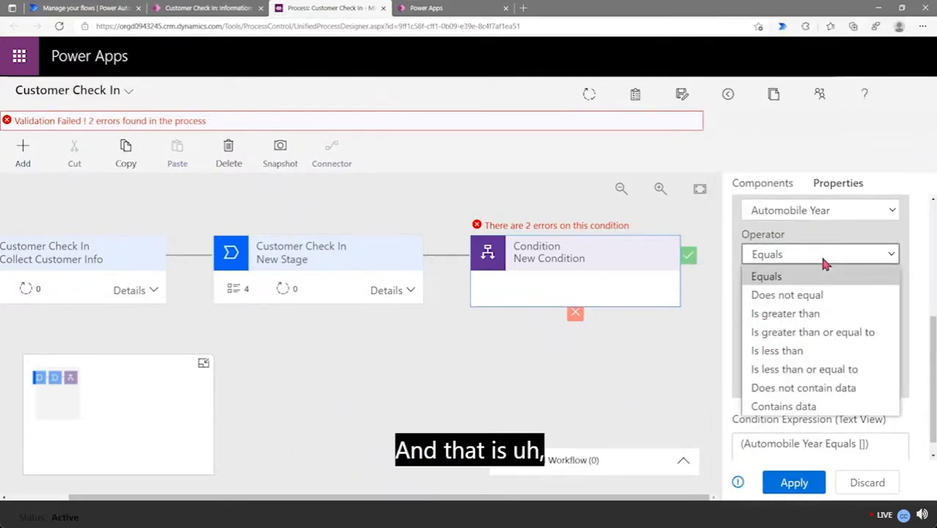
left_click(824, 315)
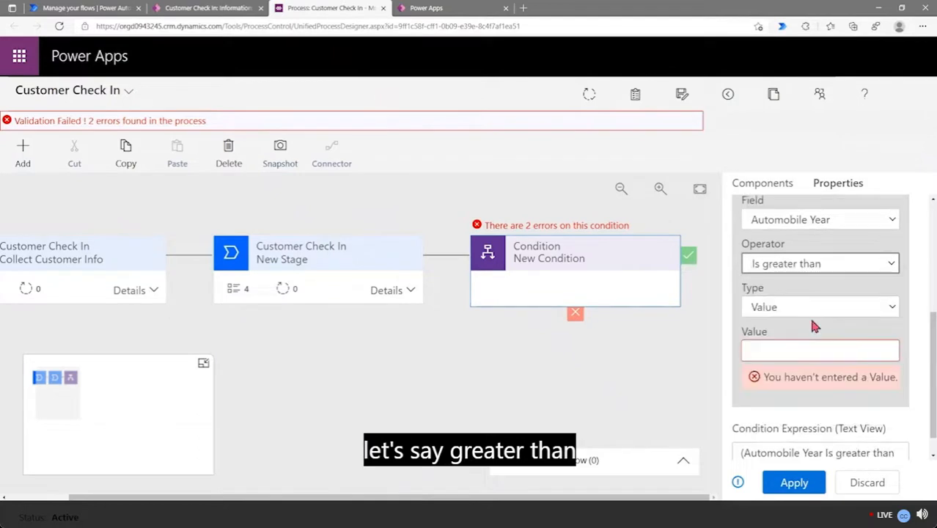
left_click(785, 350)
type("1,971")
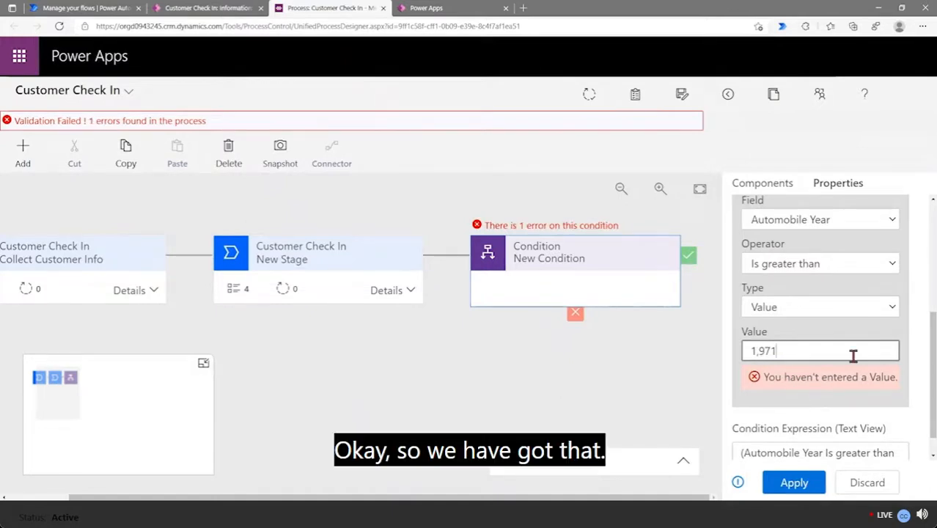
scroll(851, 356, "down", 1)
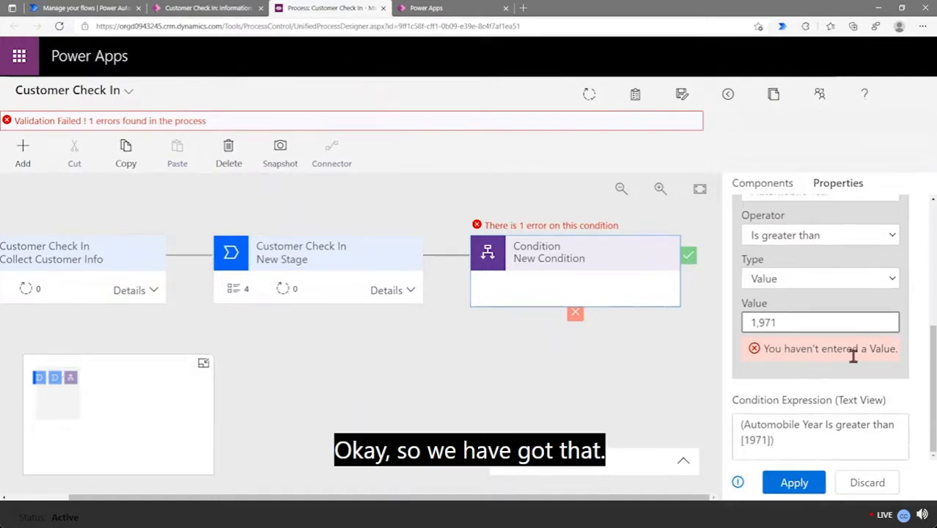
left_click(795, 480)
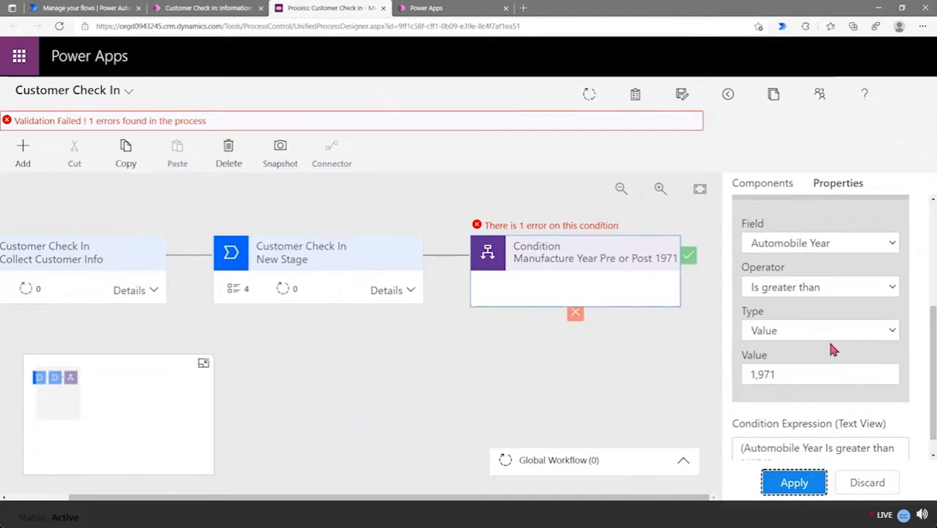
Reapply the condition settings and deselect the condition on the canvas
scroll(828, 340, "up", 5)
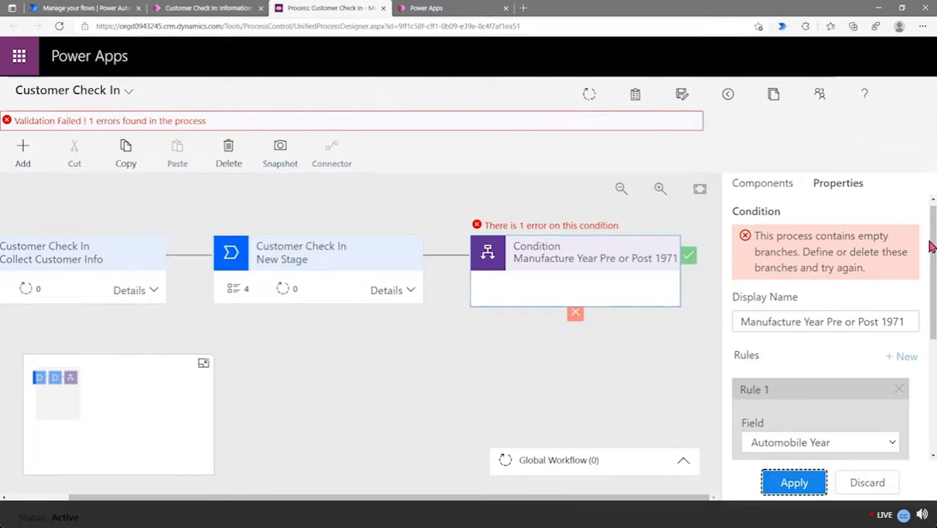
scroll(804, 271, "down", 3)
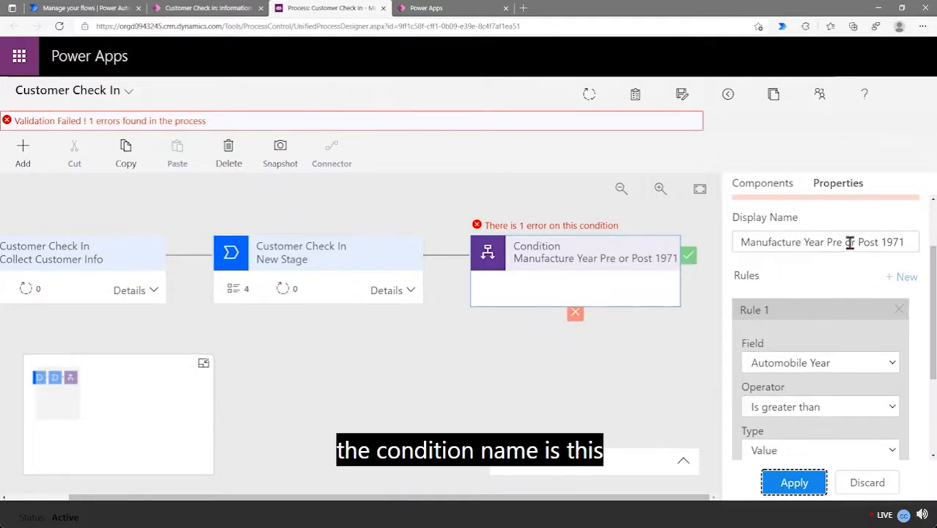
scroll(817, 305, "down", 1)
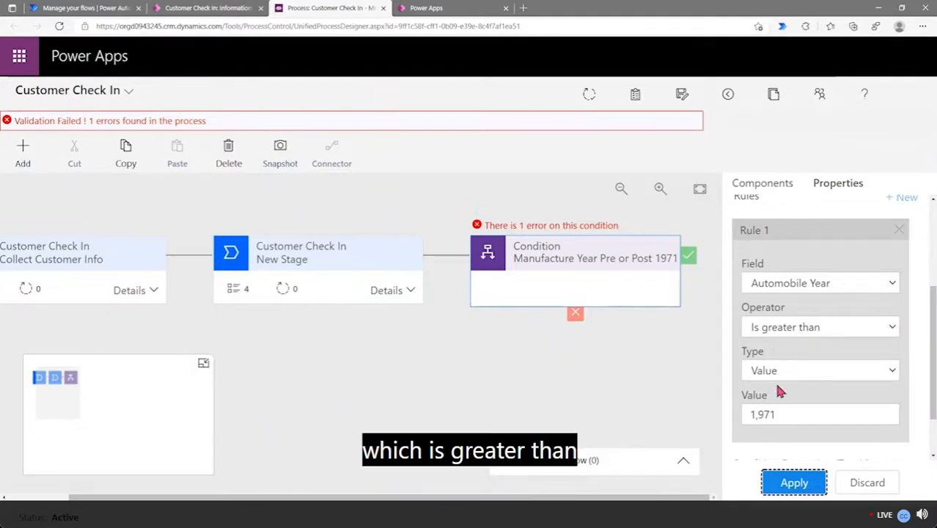
scroll(828, 391, "down", 1)
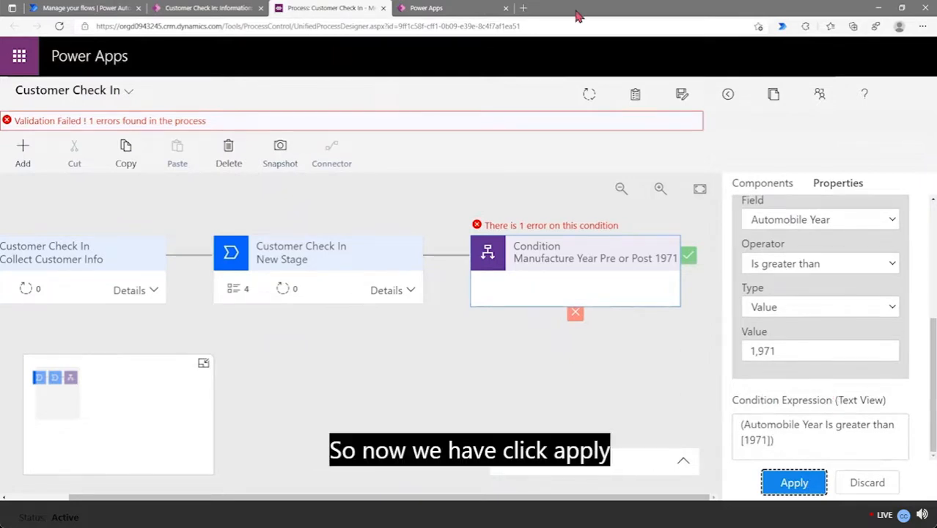
left_click(792, 480)
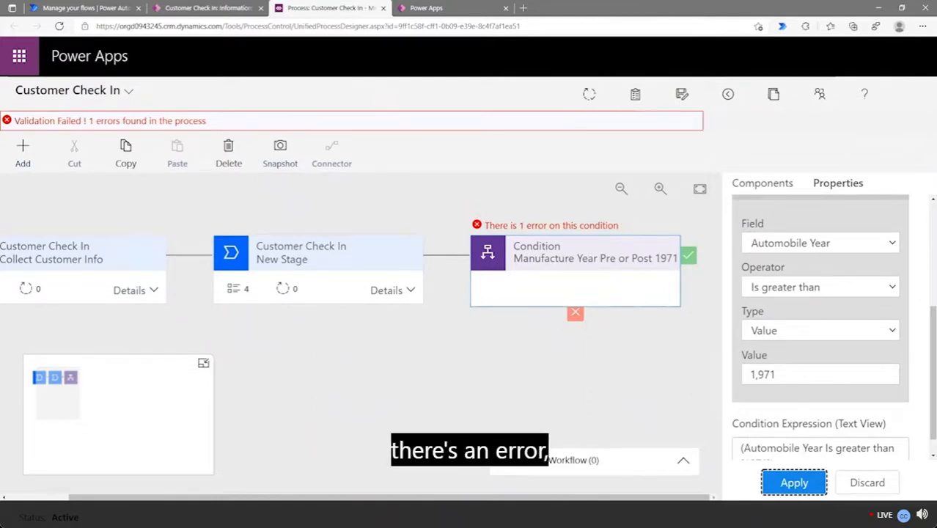
left_click(394, 389)
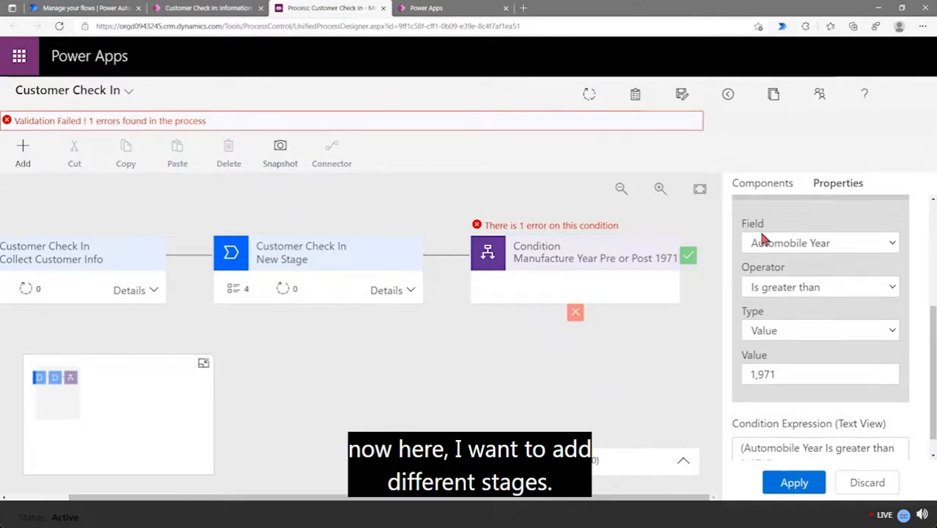
Place a New Stage on the condition's true branch and another on its false branch
left_click(765, 187)
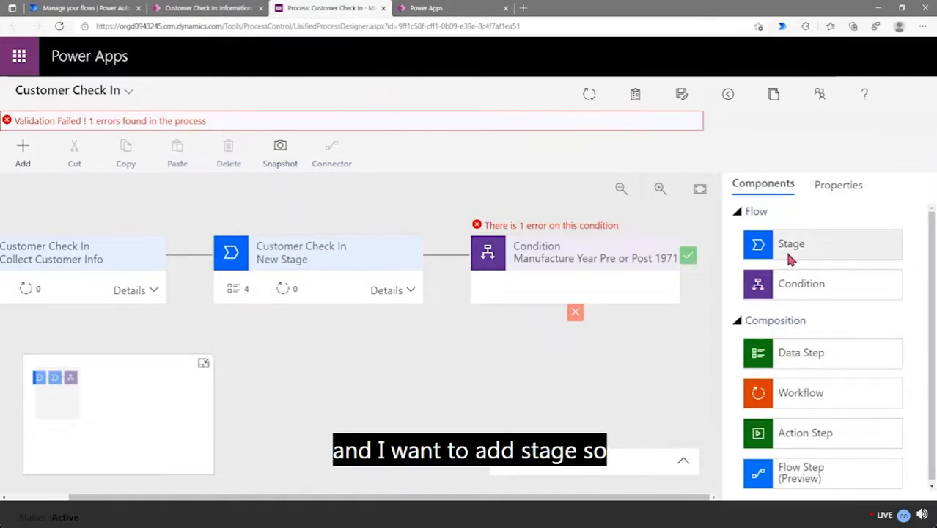
left_click_drag(790, 257, 711, 274)
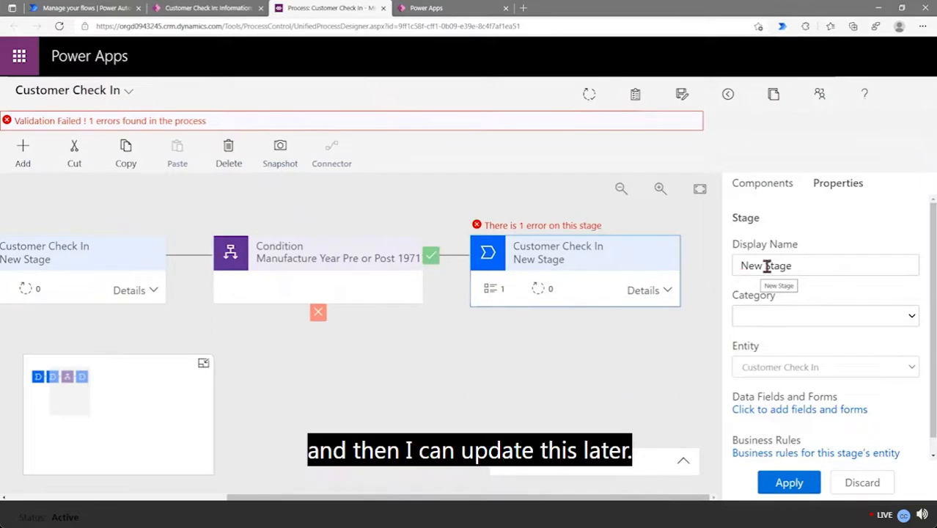
left_click(766, 189)
left_click_drag(789, 253, 361, 341)
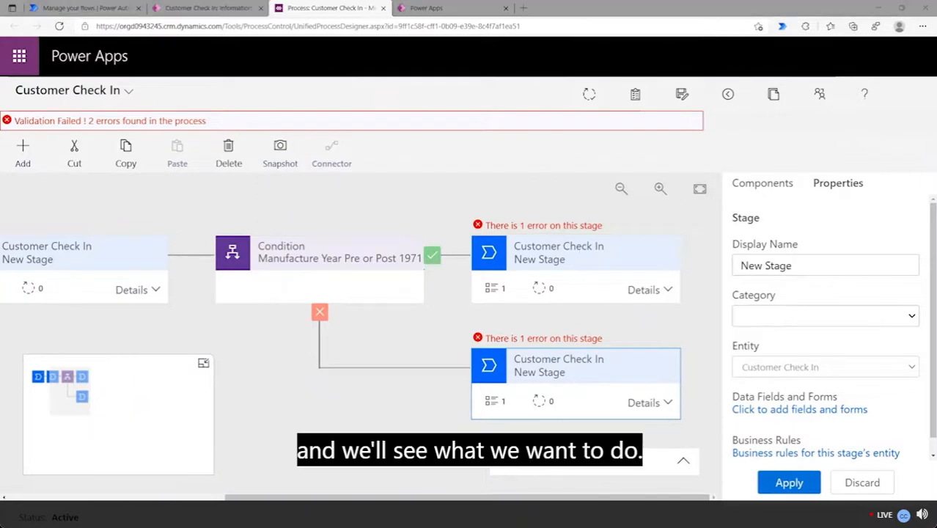
Enter 'Post 1971 check' as the upper branch stage's display name
left_click(596, 269)
left_click(809, 268)
key("ctrl+a")
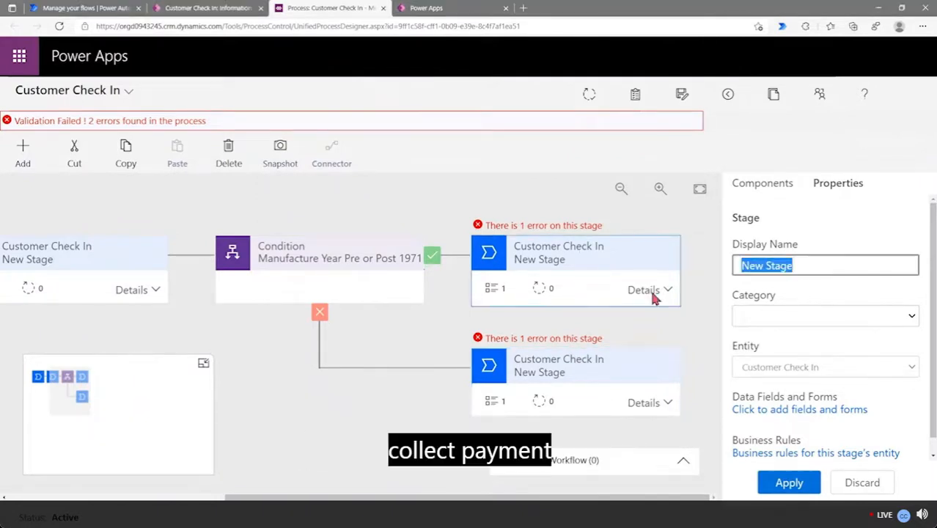
type("Col")
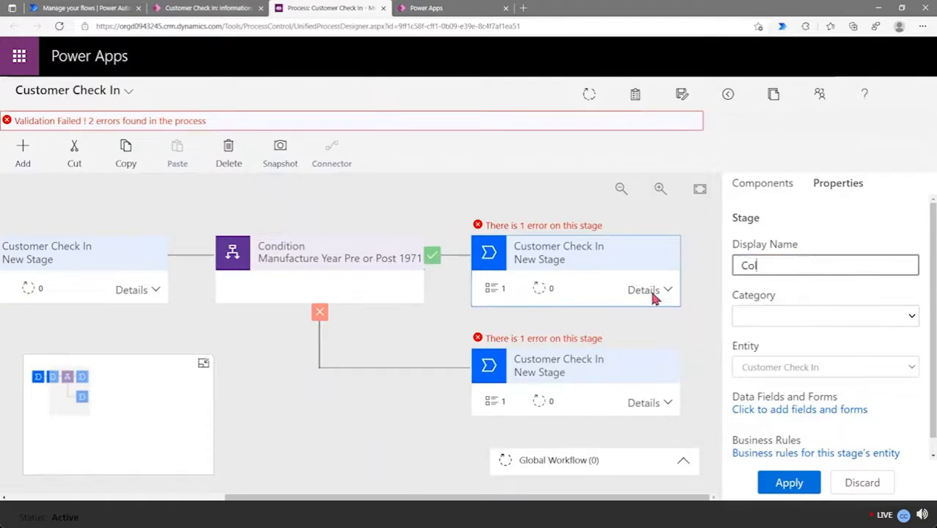
type("lect Payment")
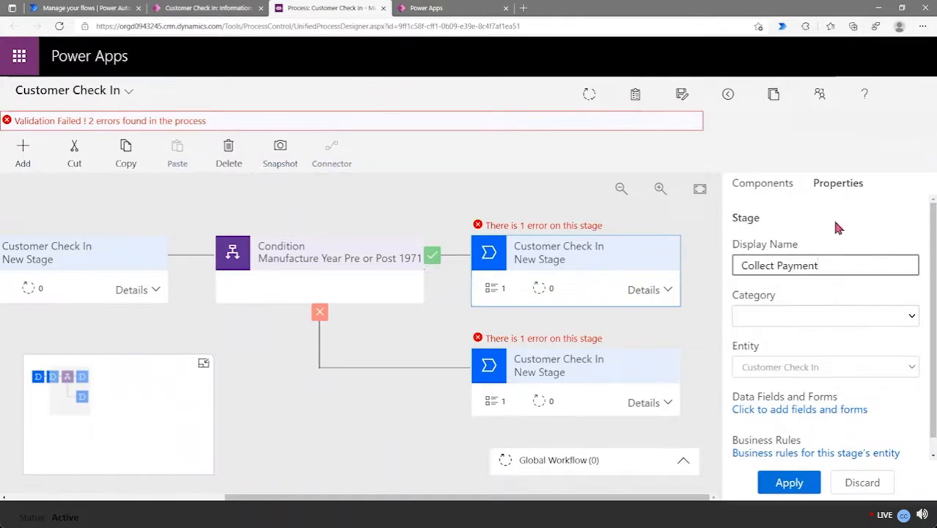
left_click(639, 360)
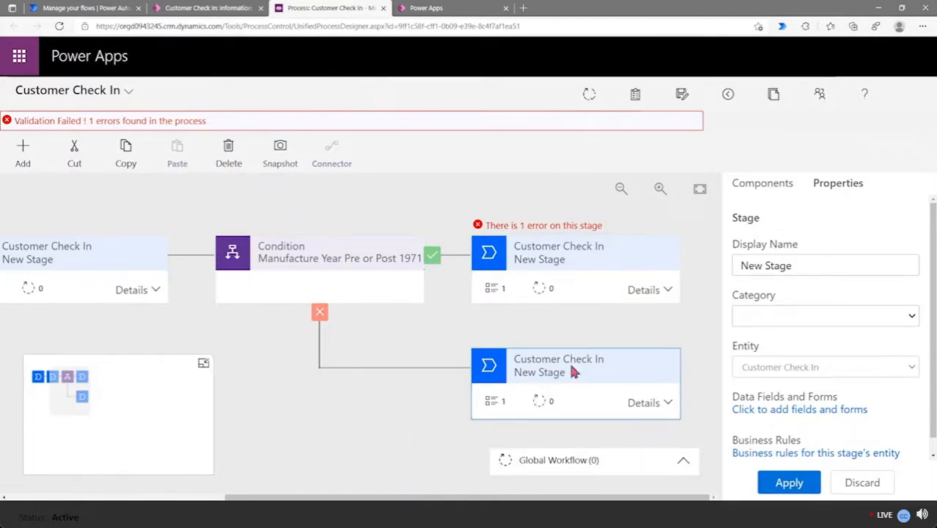
left_click(600, 270)
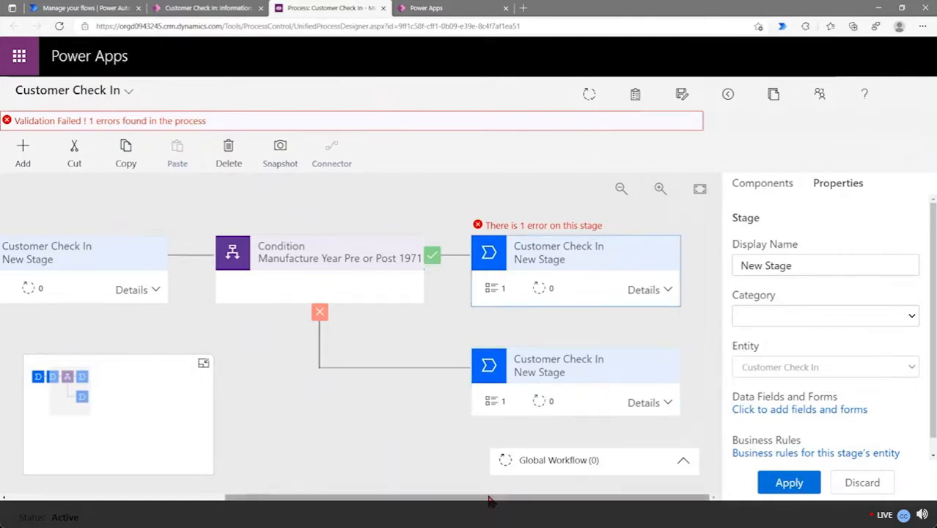
left_click(817, 270)
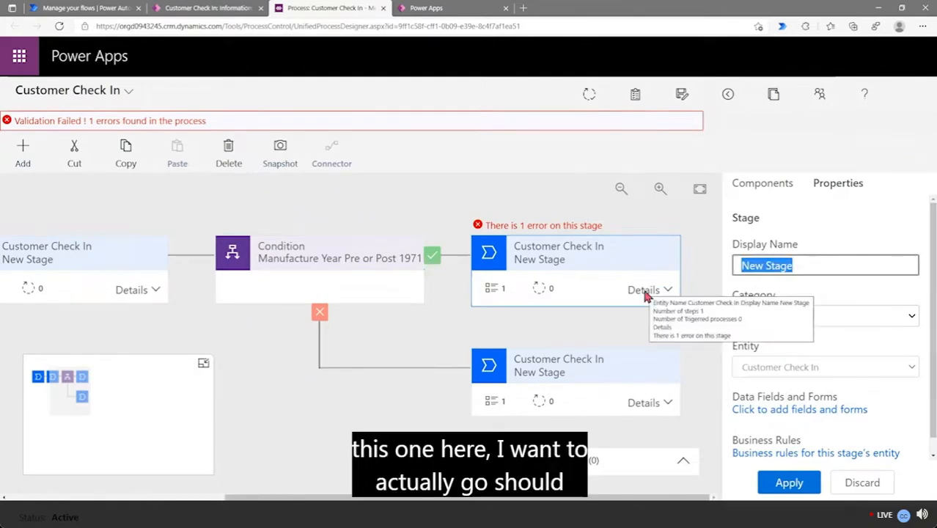
type("Pos")
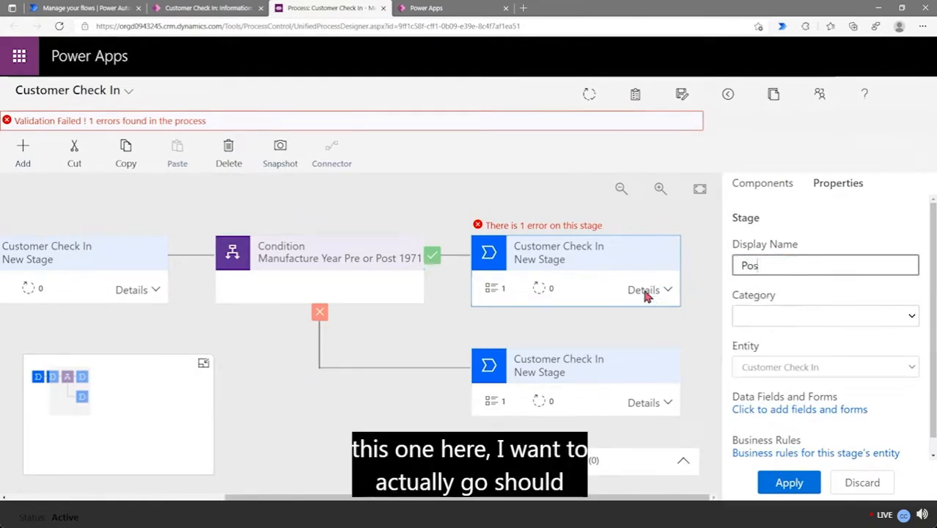
left_click(608, 285)
left_click(801, 267)
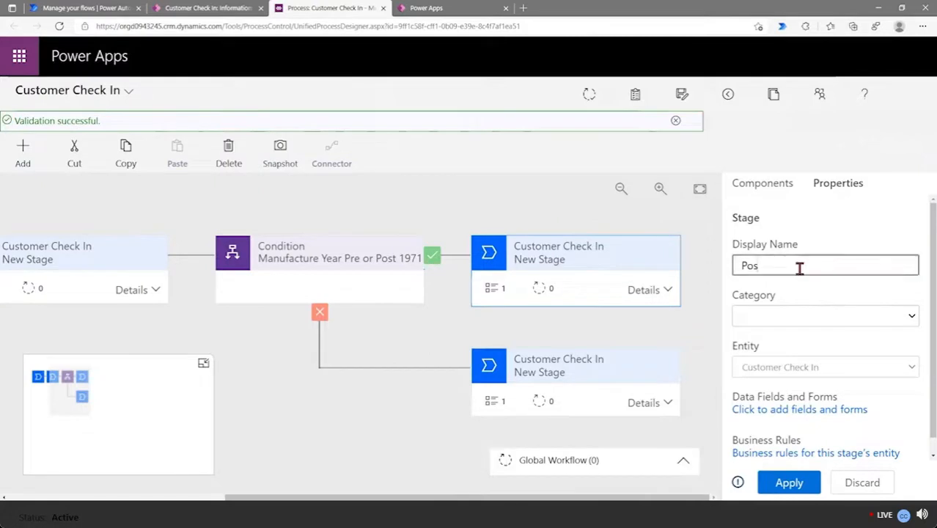
type("t 1971 check")
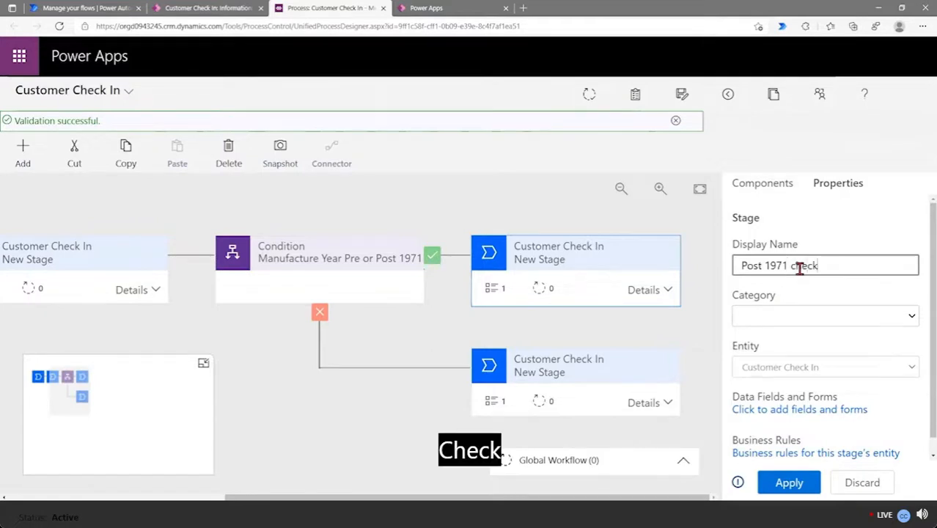
Name the lower branch stage 'Pre 1971 check' and apply it
left_click(584, 378)
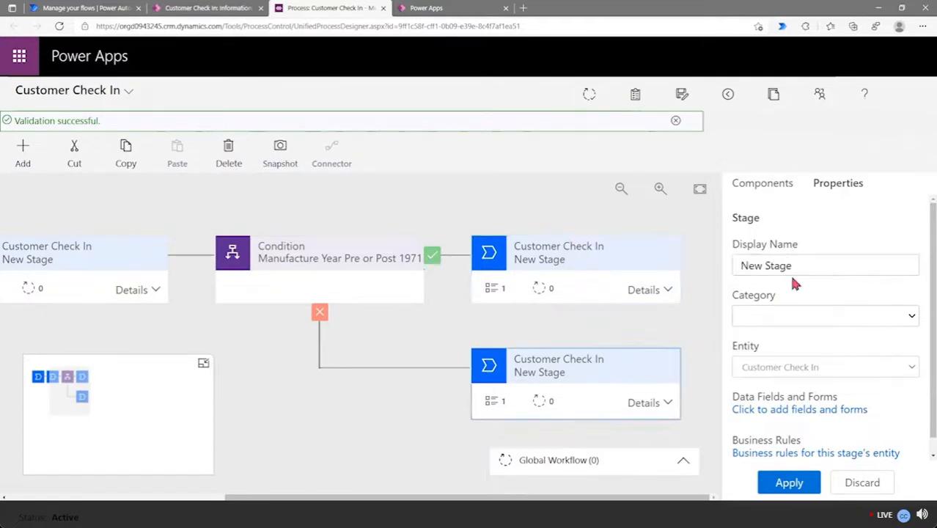
left_click_drag(793, 273, 658, 290)
type("Pre")
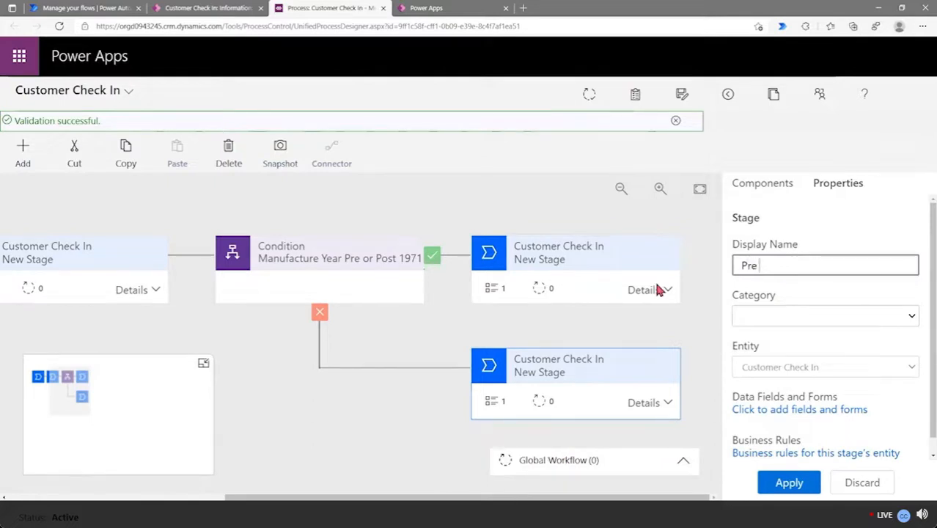
type(" 1971 check")
left_click(789, 482)
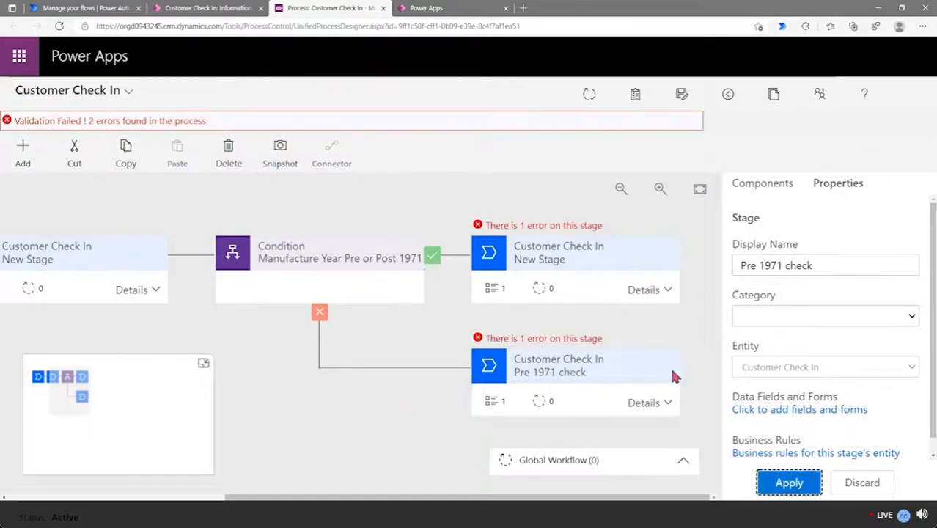
Re-enter 'Post 1971 check' on the upper branch stage and apply the name
left_click(613, 290)
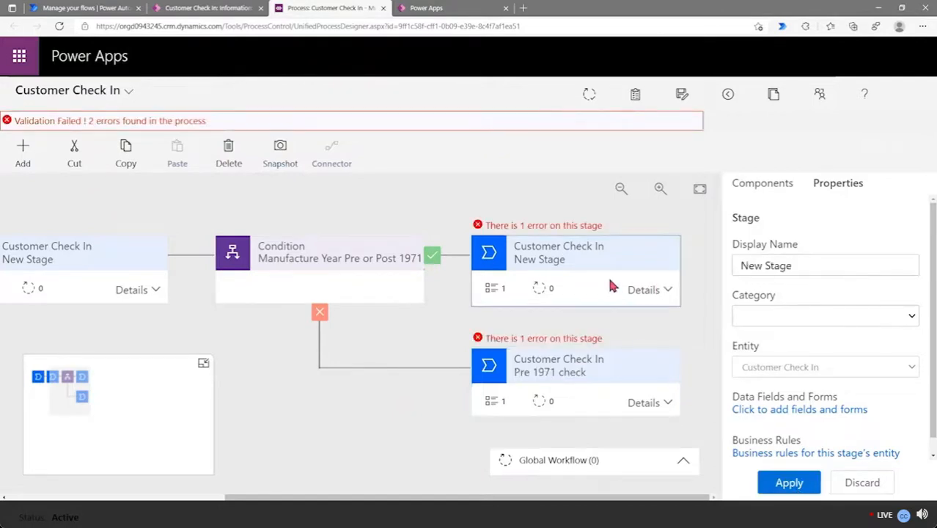
triple_click(811, 266)
type("Pos")
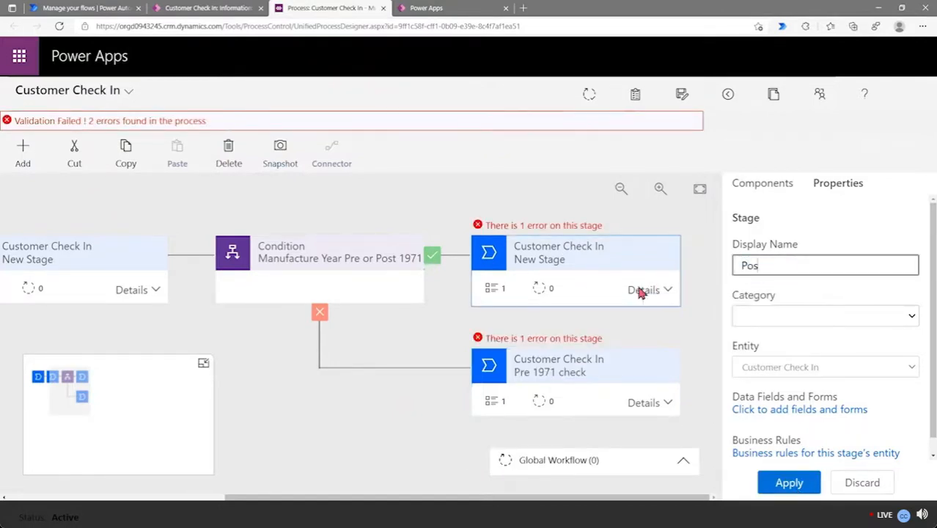
type("t 1971 check")
left_click(805, 485)
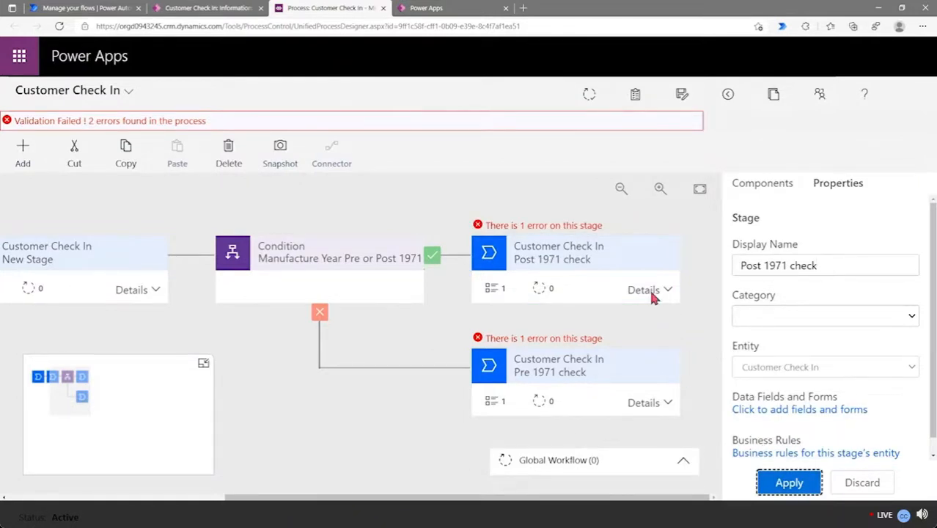
left_click(627, 267)
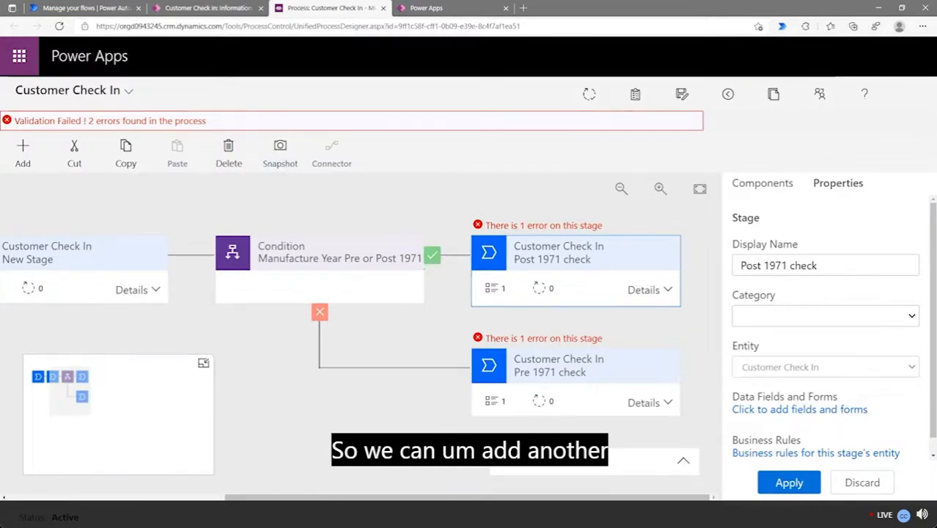
Add a new stage after Post 1971 check and name it 'Collect Payment'
left_click(782, 190)
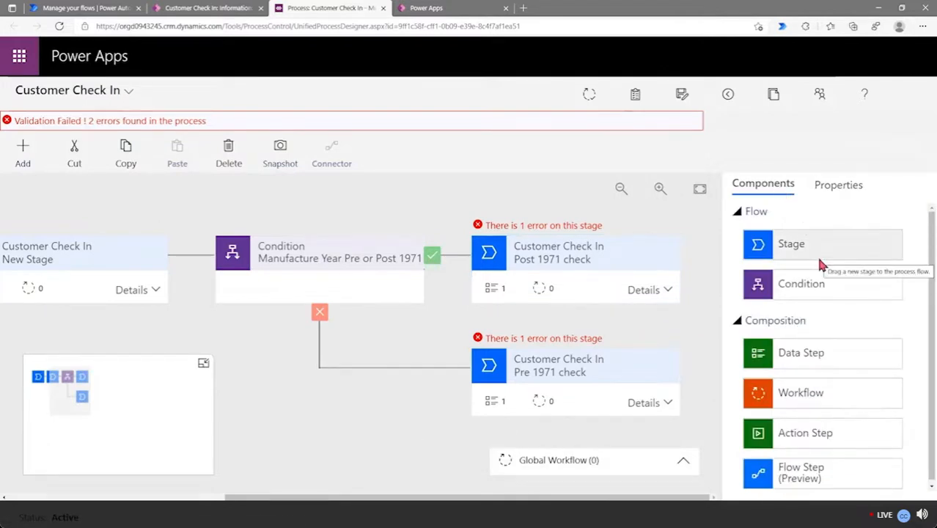
left_click_drag(812, 249, 714, 275)
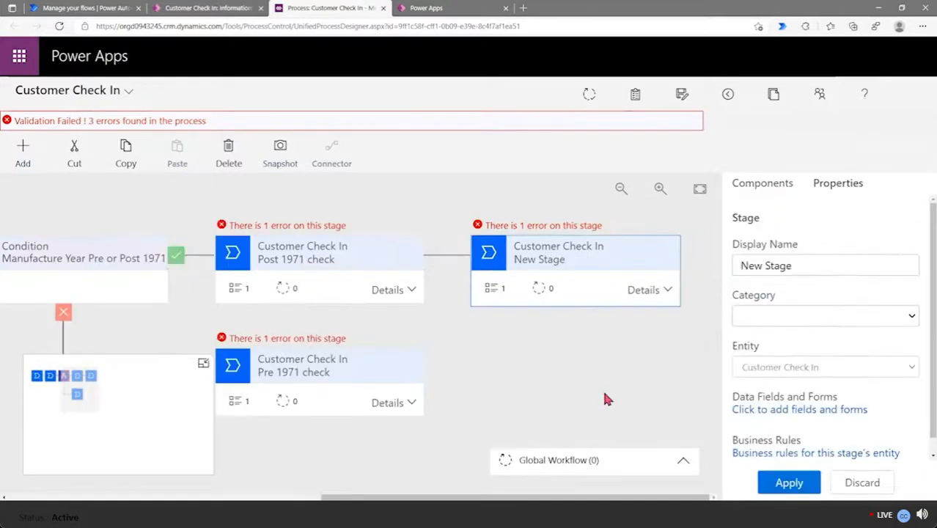
left_click_drag(830, 268, 737, 268)
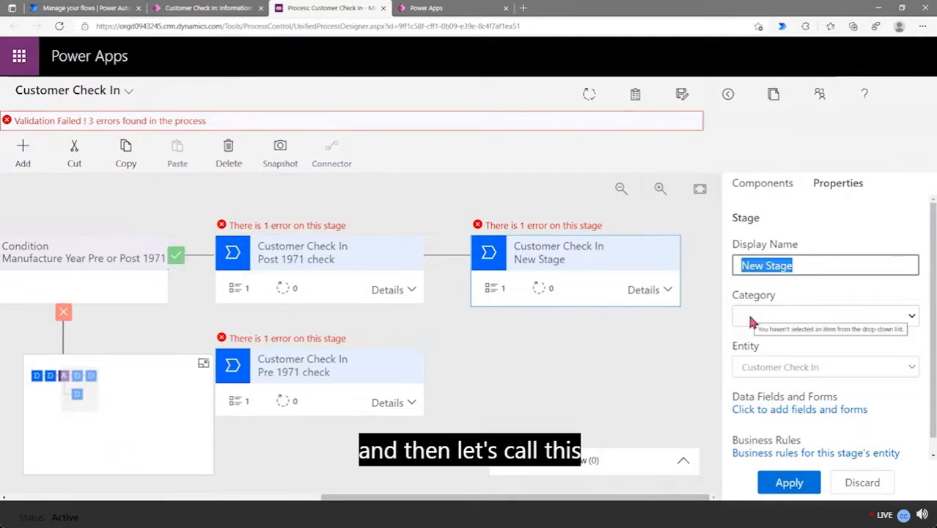
type("Collect")
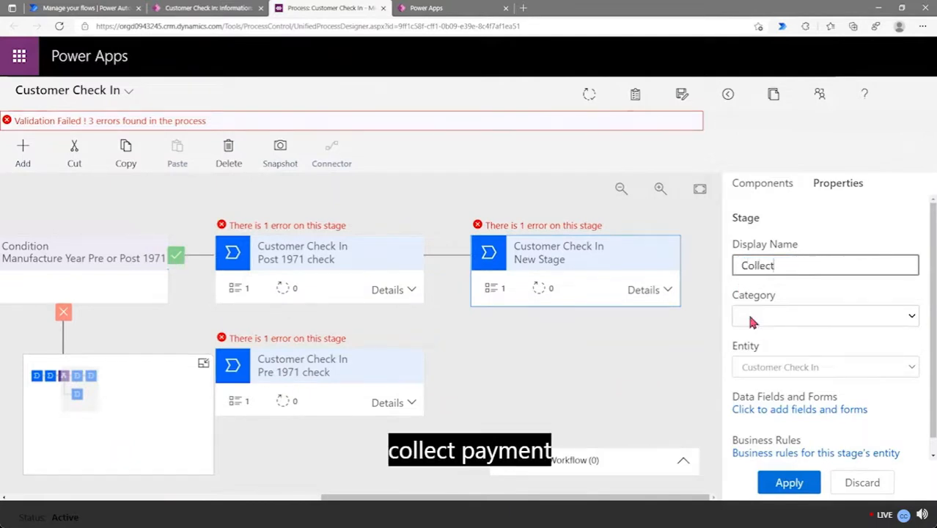
type(" Payment")
left_click(779, 490)
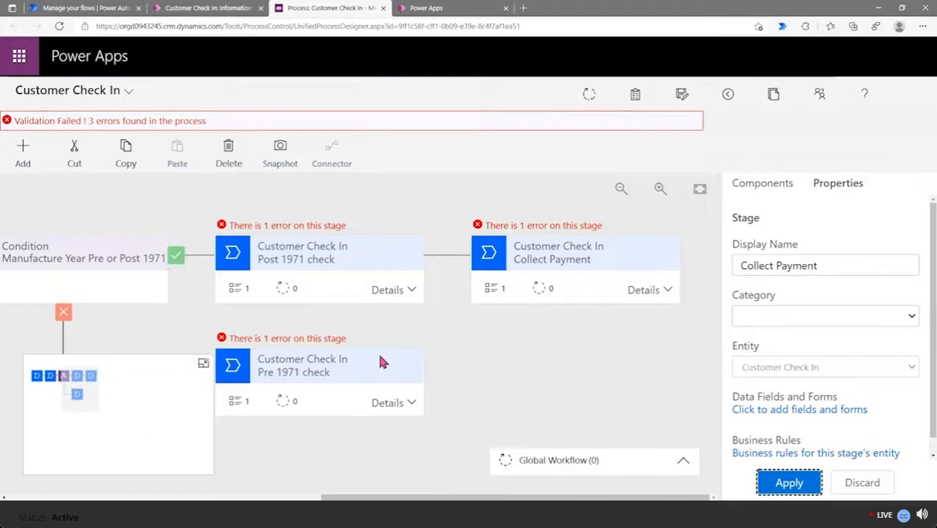
left_click(332, 290)
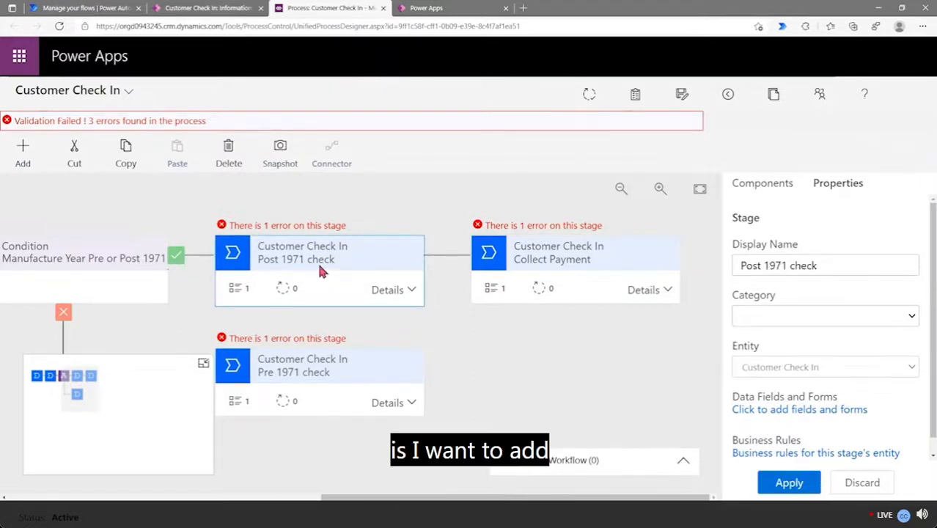
Name Post 1971 check's Data Step #1 'Smong Pump Intact', bound to the Smog Pump Intact field
left_click(385, 290)
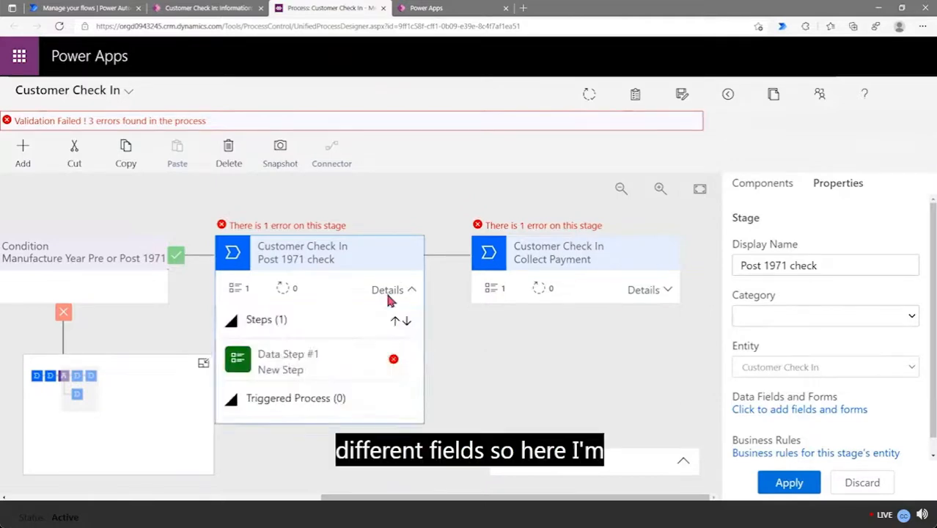
left_click(308, 371)
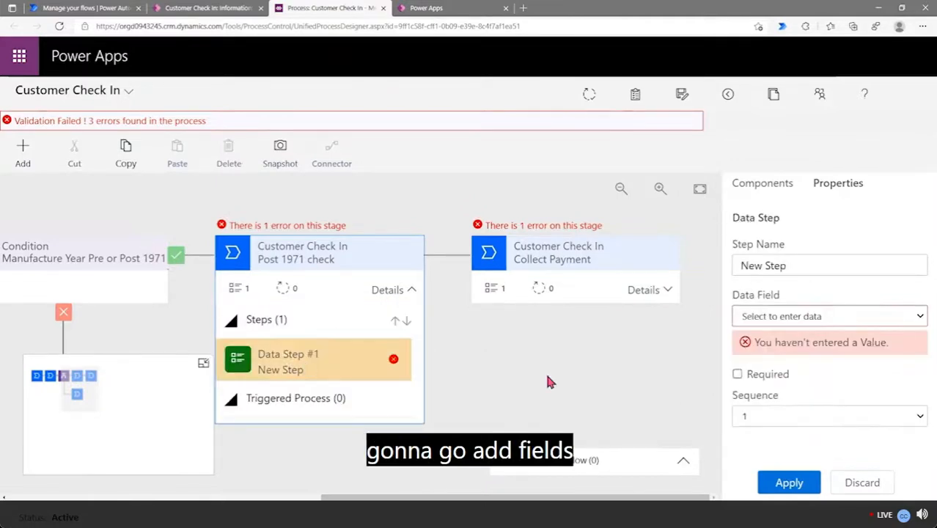
triple_click(804, 259)
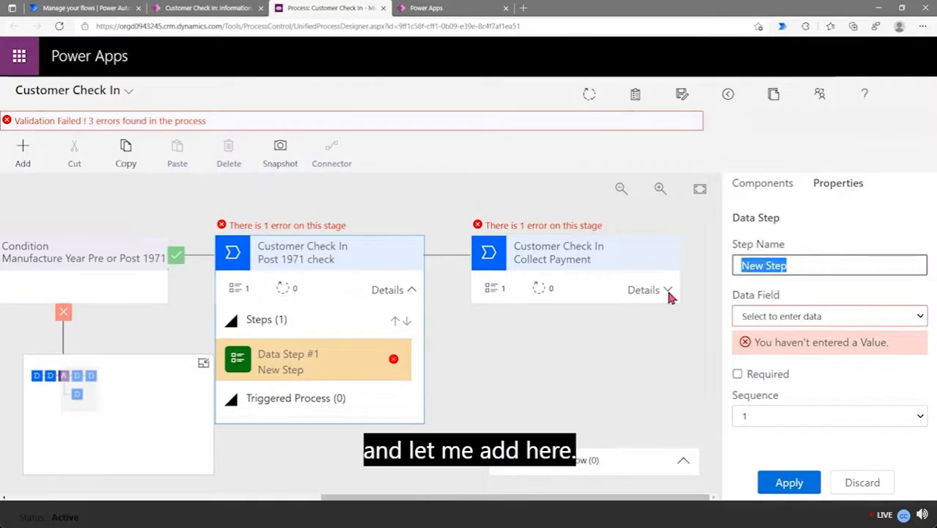
type("Smon")
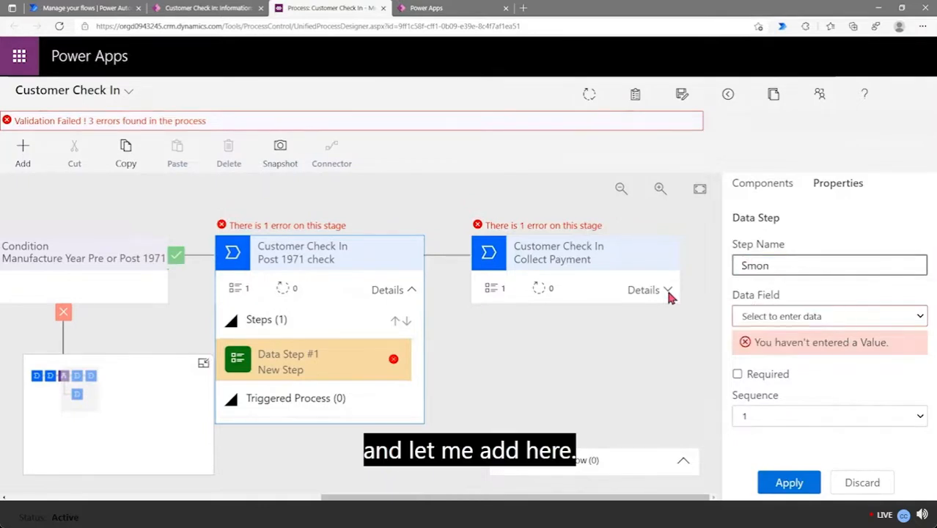
type("g Pump Intact")
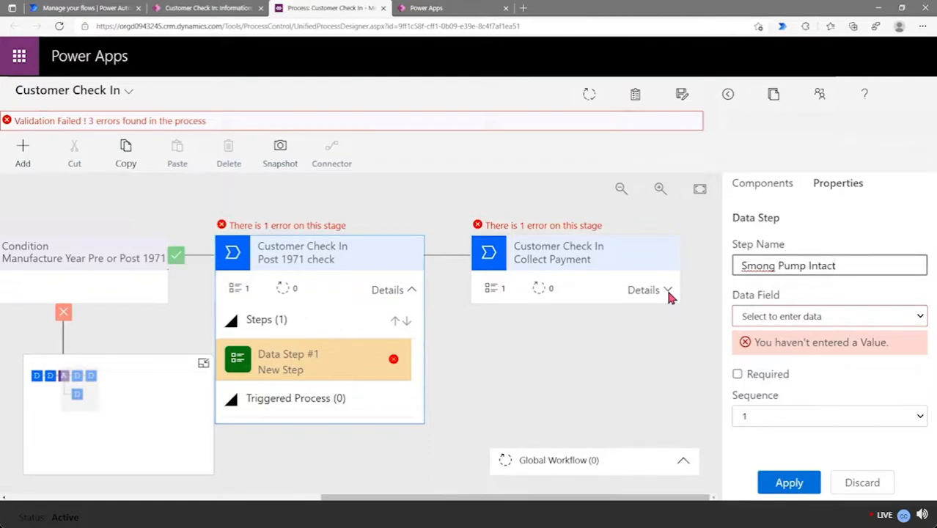
left_click(783, 312)
key("s")
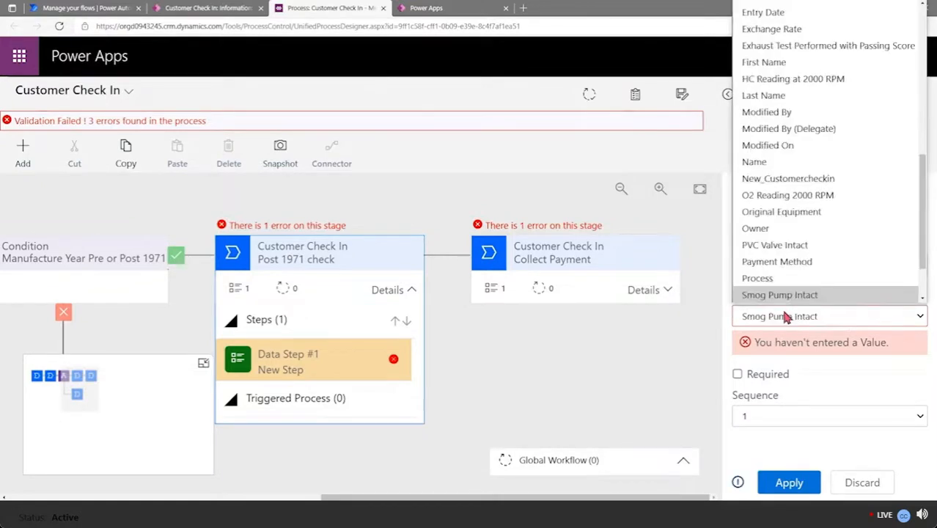
left_click(785, 315)
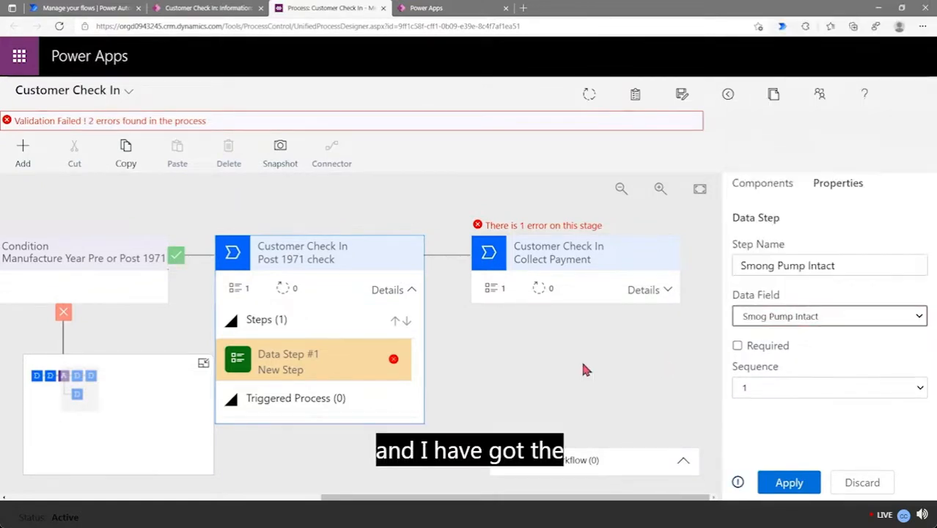
left_click(791, 482)
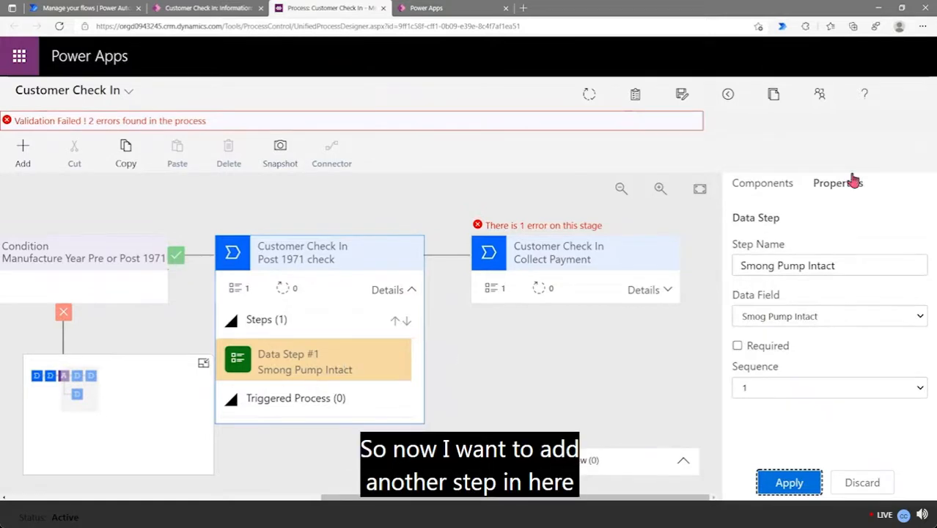
Add a second Post 1971 check data step 'PVC Valve Intact' bound to the PVC Valve Intact field
left_click(783, 189)
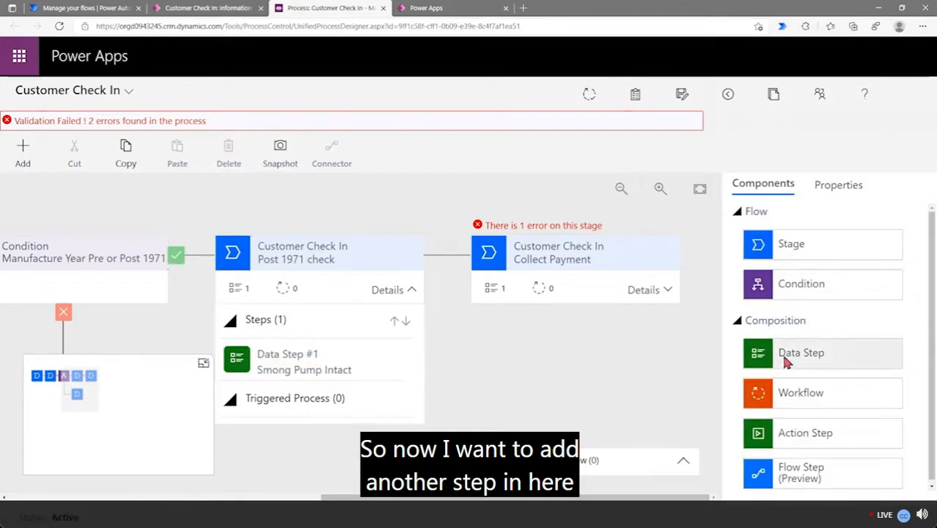
left_click_drag(541, 396, 333, 378)
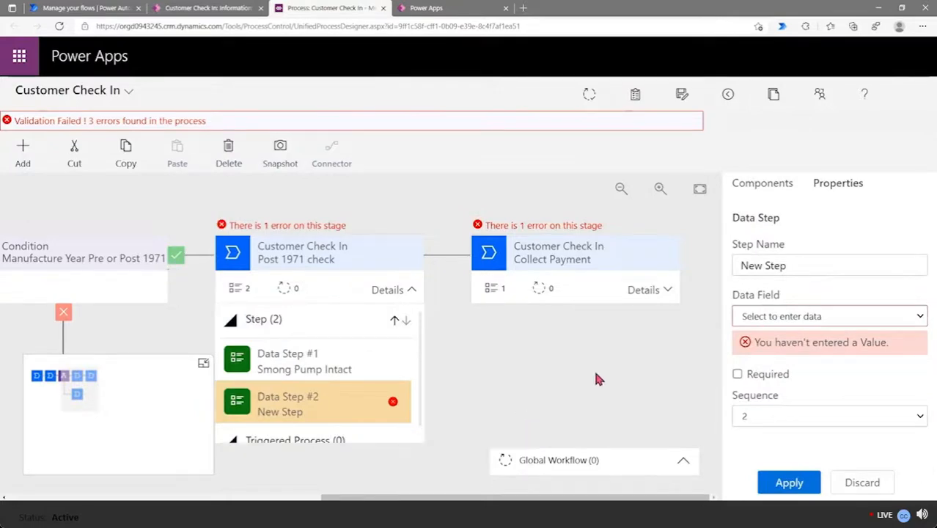
left_click_drag(786, 266, 700, 286)
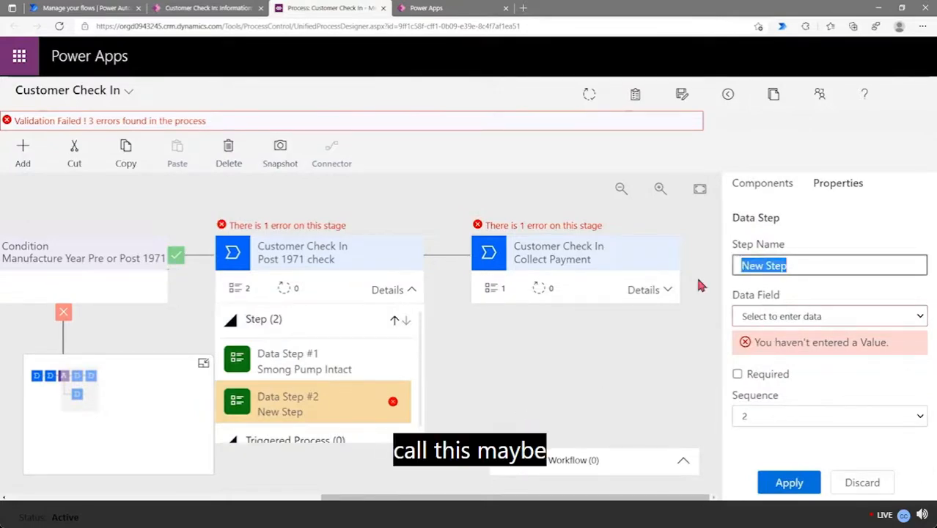
type("PVC")
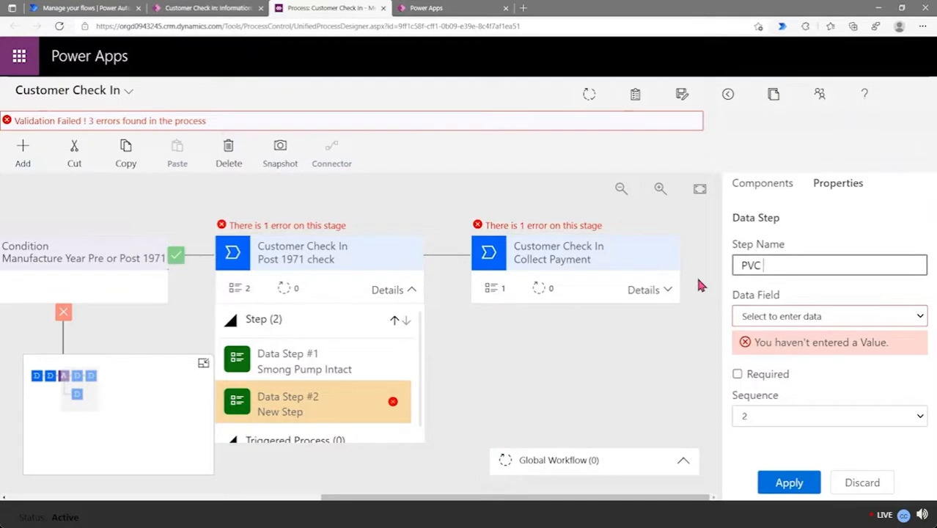
type(" Valave Intact")
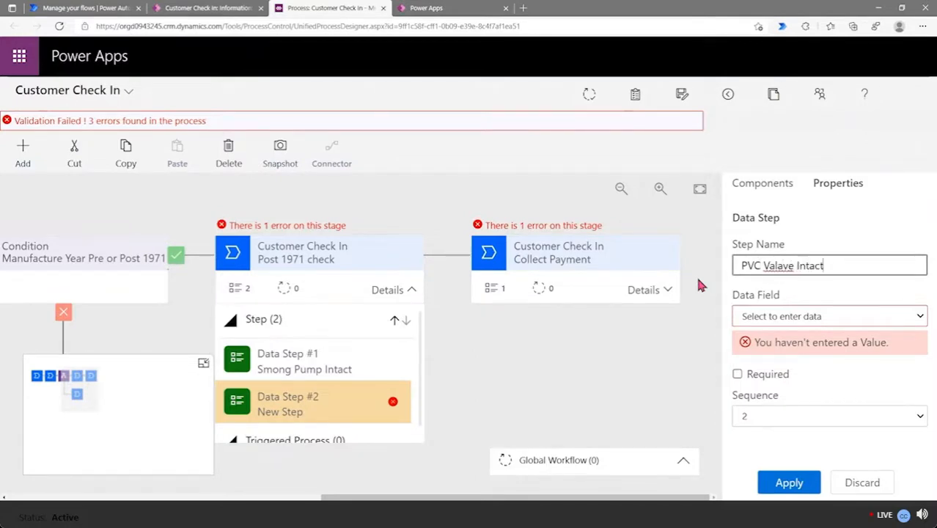
key("BackSpace")
left_click(798, 320)
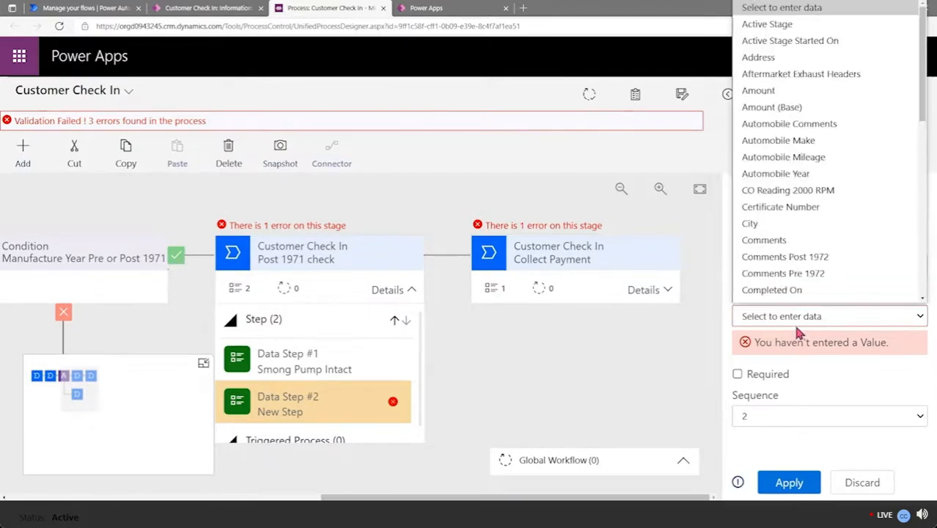
type("pvc")
left_click(820, 296)
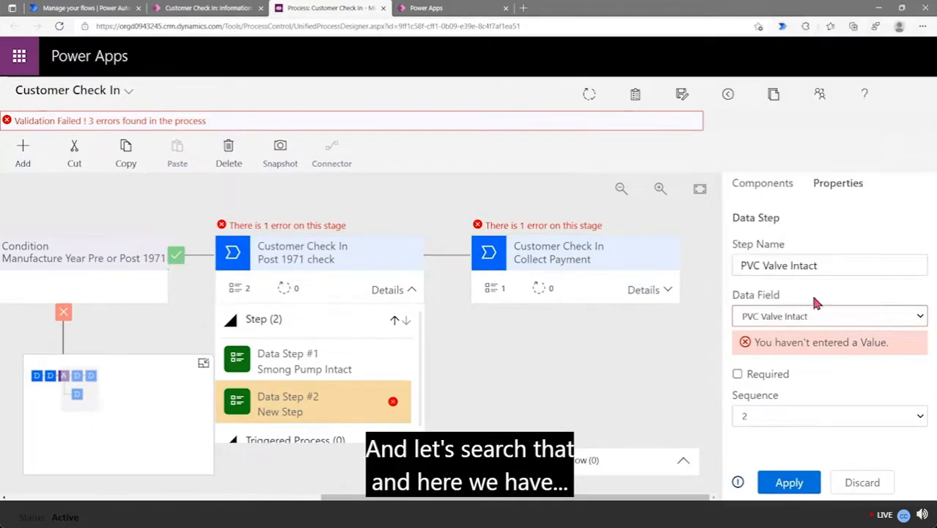
left_click(791, 485)
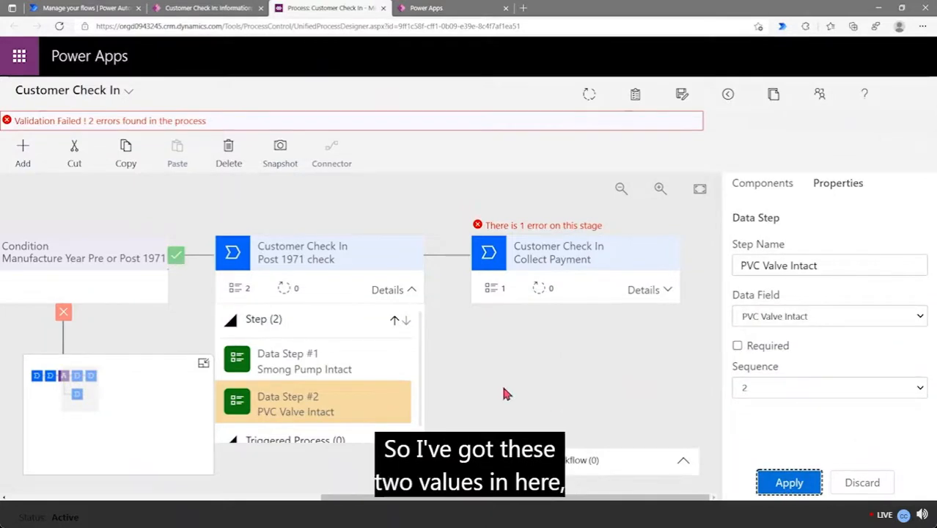
left_click(409, 291)
left_click(334, 373)
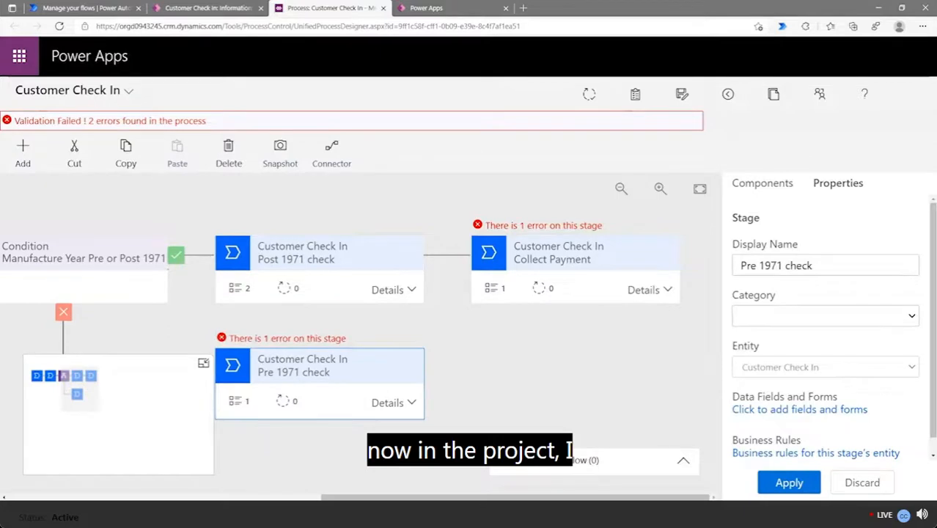
Set Pre 1971 check's Data Step #1 to 'HC Reading at 2000 RPM' with its matching data field
left_click(393, 403)
left_click(314, 433)
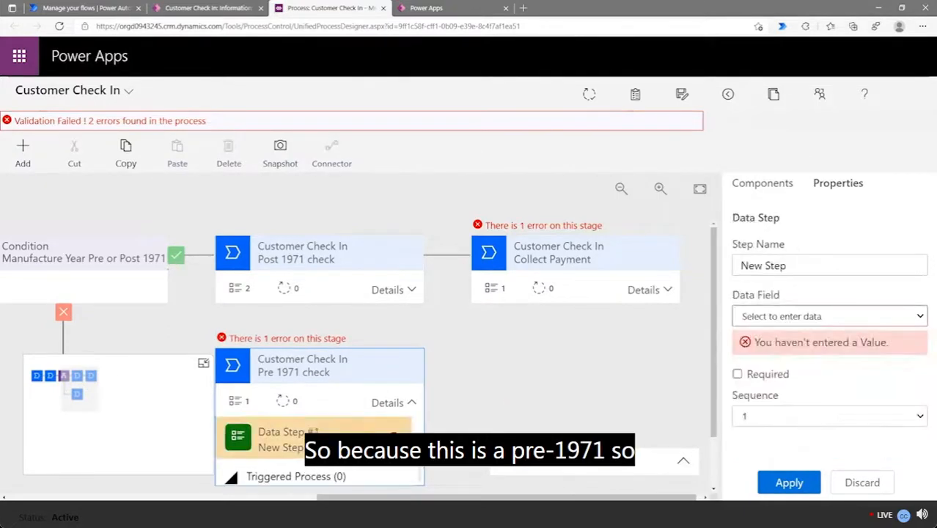
triple_click(803, 266)
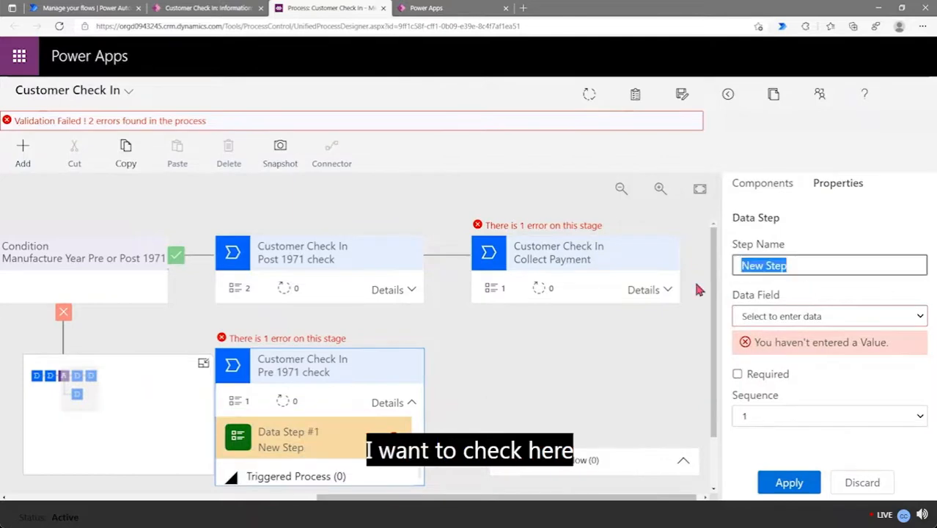
type("E")
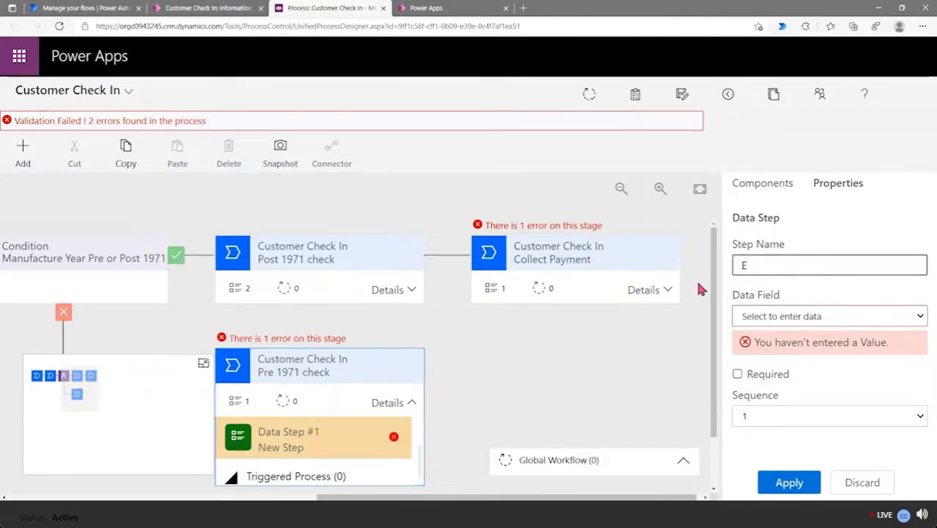
type("HC Rea")
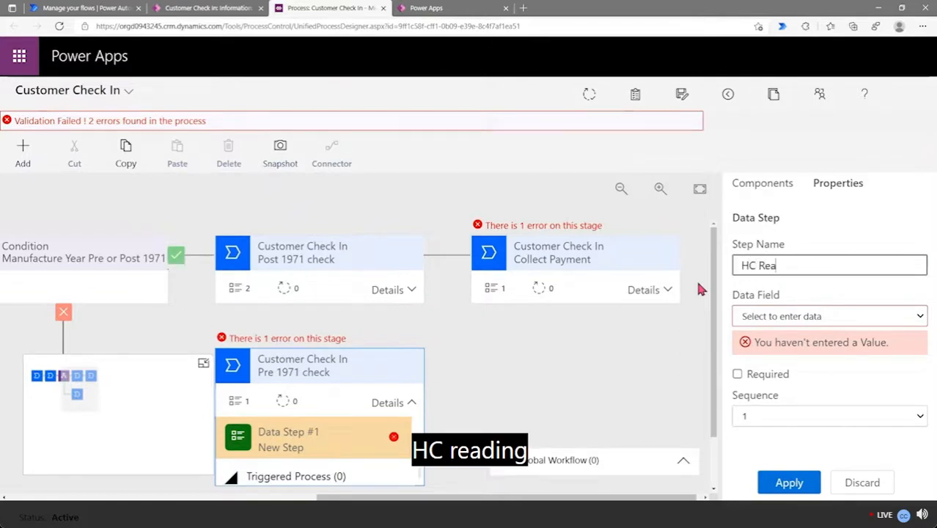
type("ding at 200")
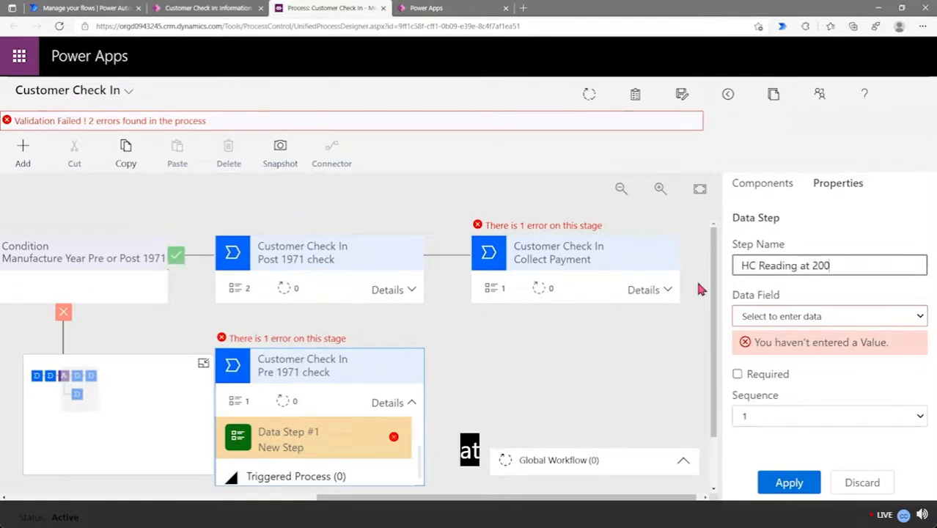
type("0 RPM")
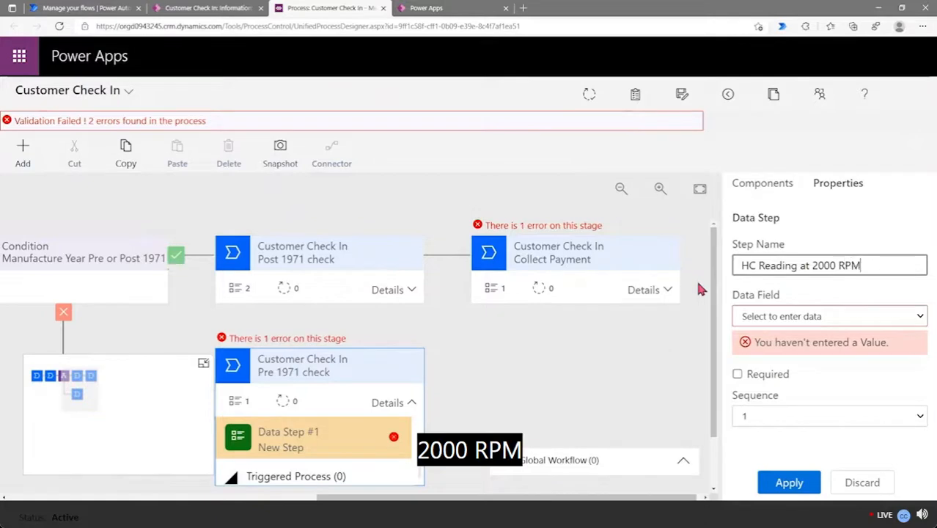
left_click(812, 323)
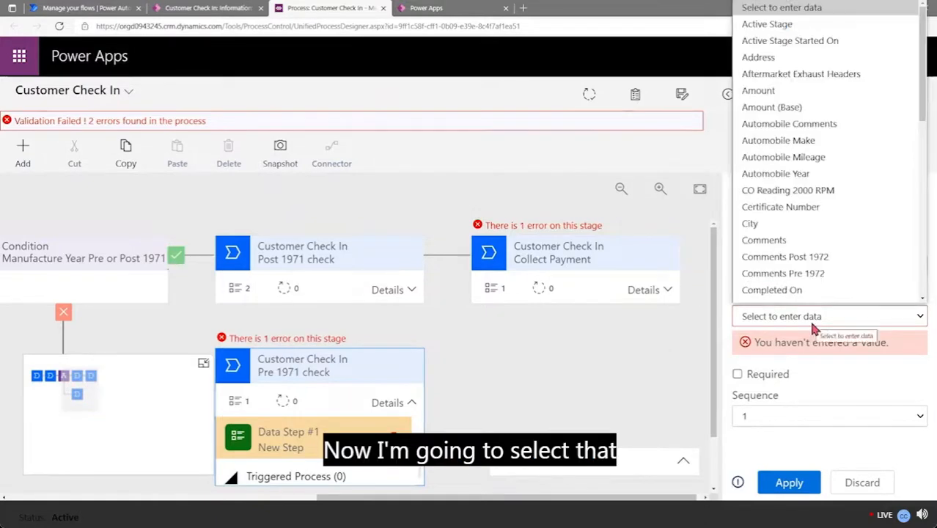
key("h")
key("Return")
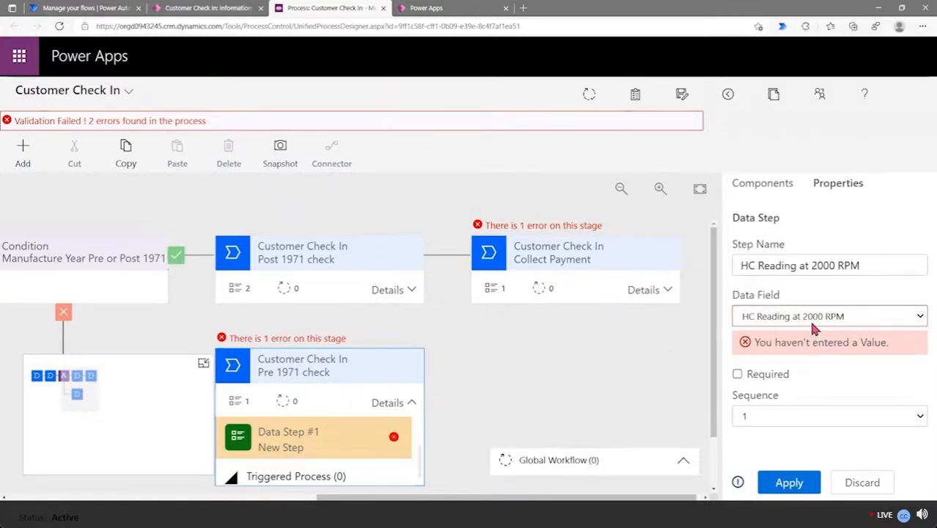
left_click(792, 484)
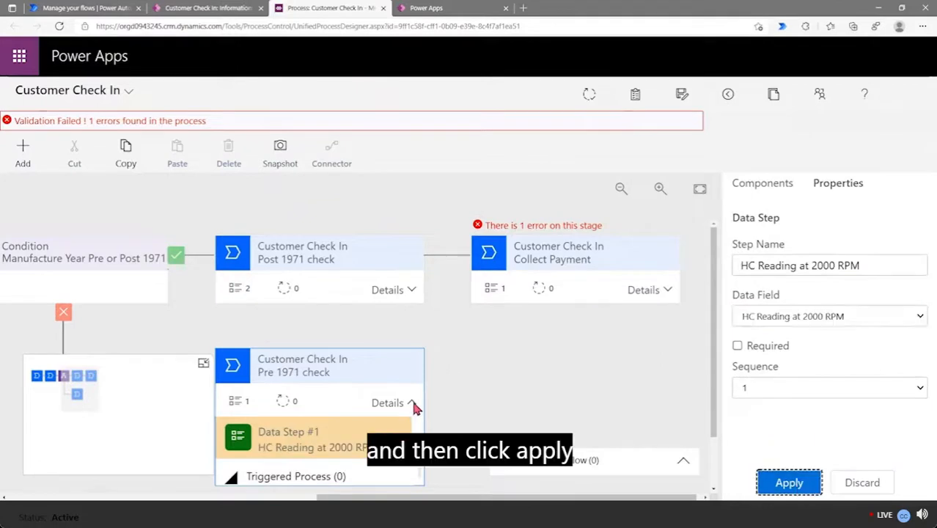
scroll(412, 403, "down", 1)
Add a 'CO Reading 2000 RPM' data step to Pre 1971 check, bound to that field
left_click(763, 184)
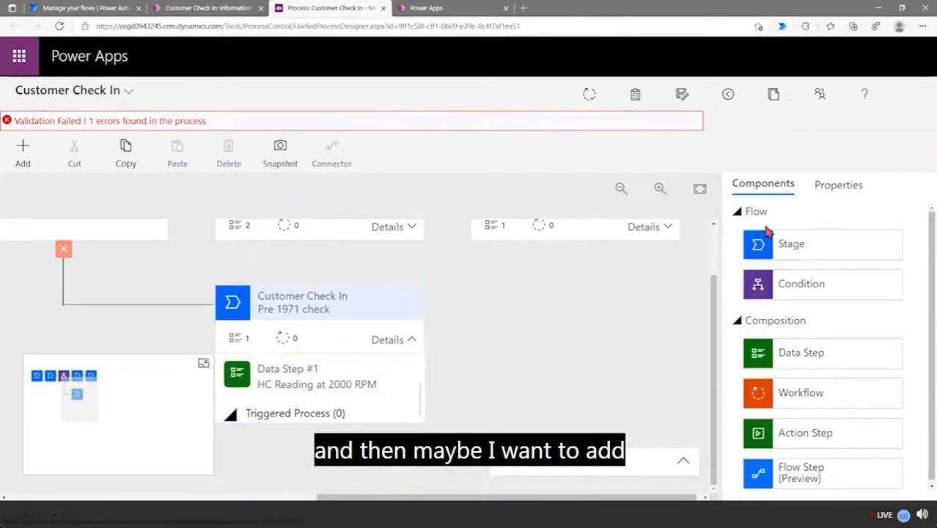
left_click_drag(797, 359, 314, 404)
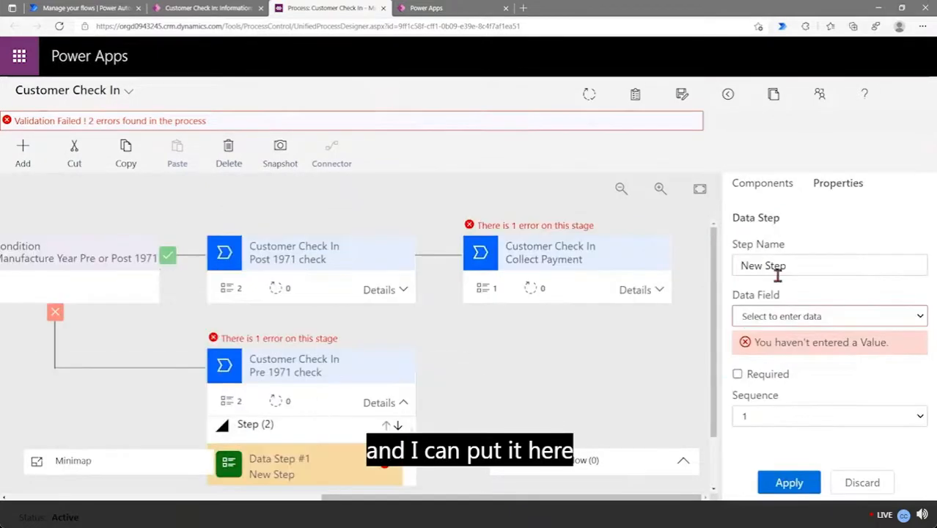
left_click_drag(809, 267, 689, 283)
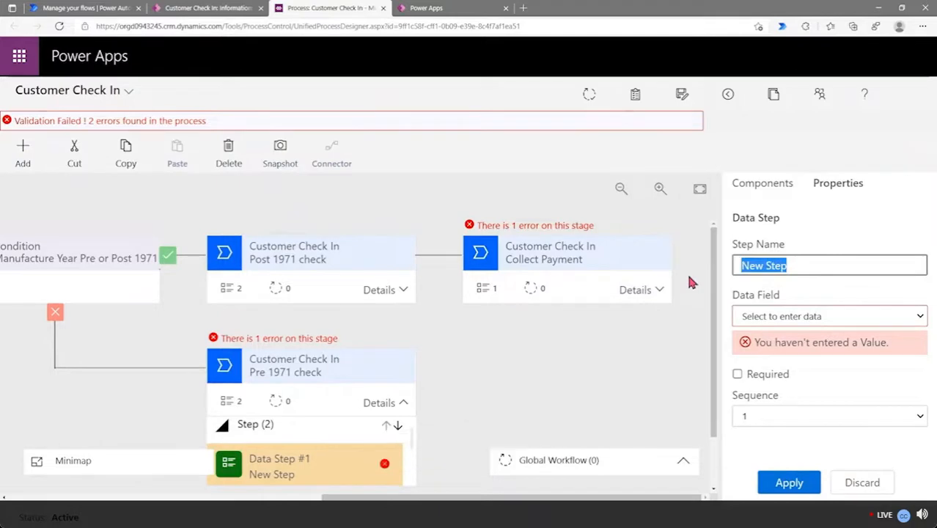
type("CO")
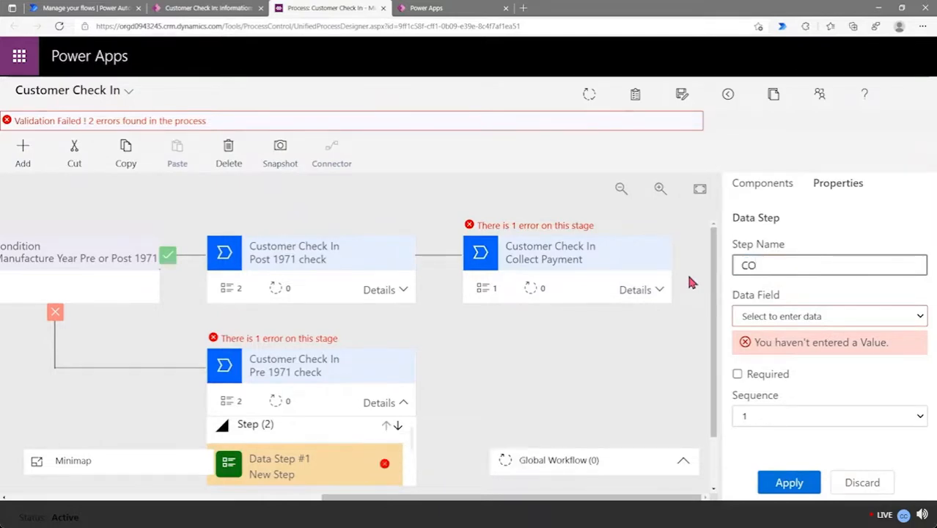
type(" Reading")
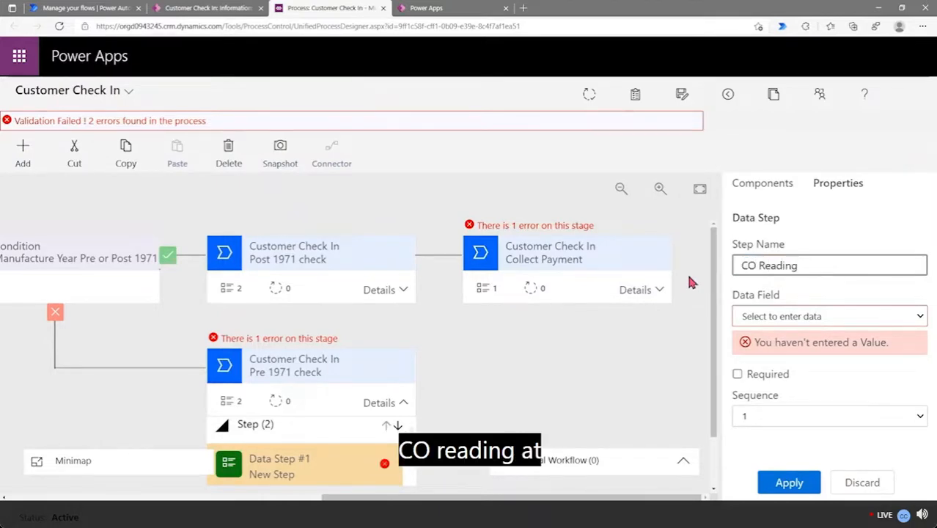
type(" 2000 RP")
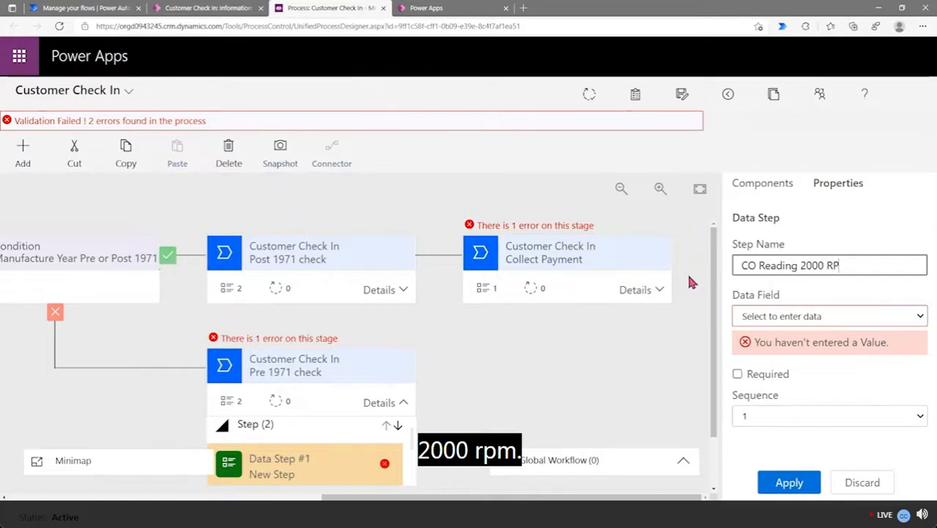
type("M")
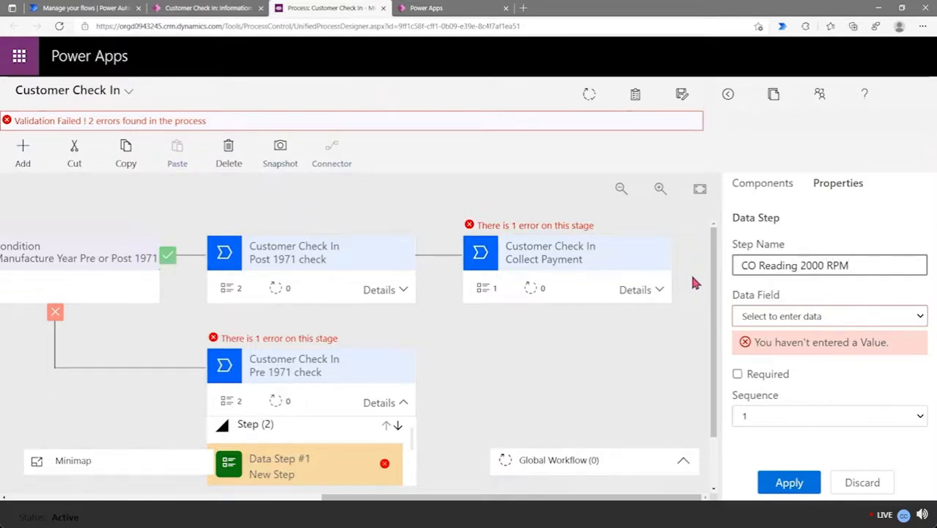
left_click(830, 316)
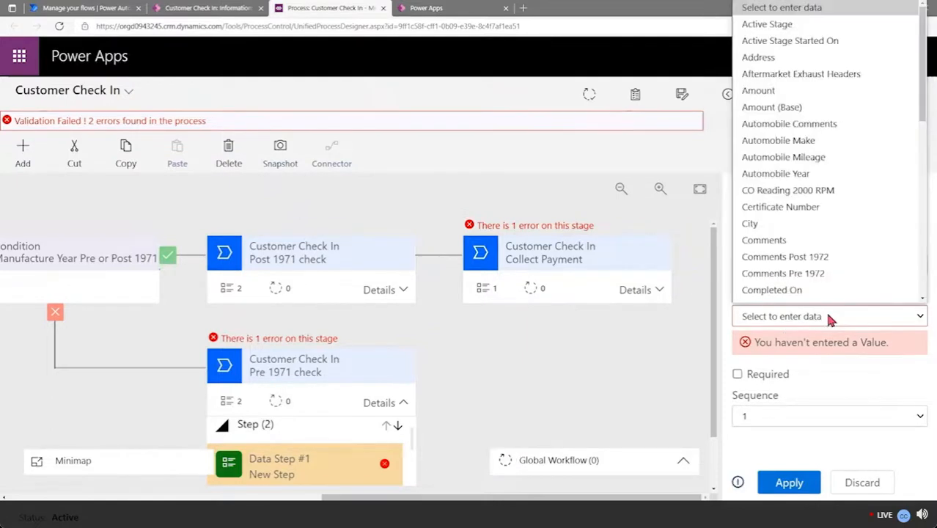
scroll(835, 232, "down", 1)
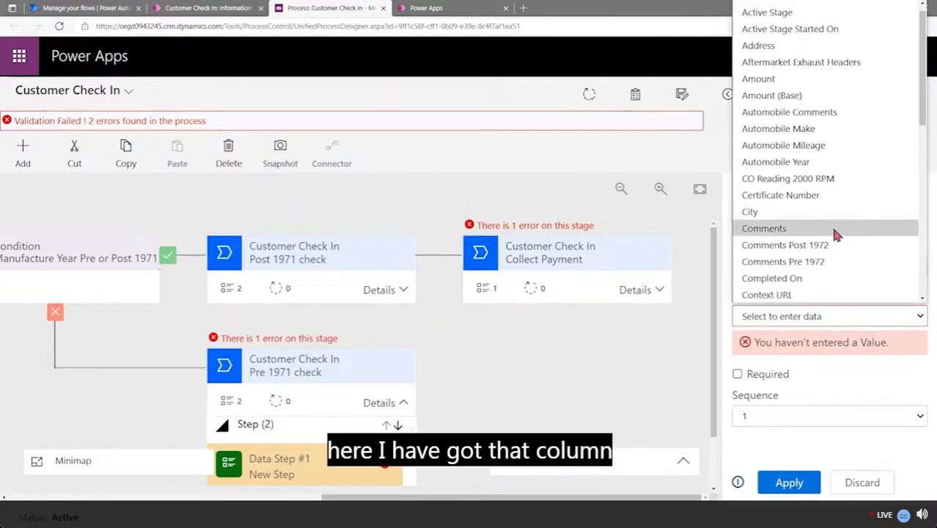
left_click(831, 179)
left_click(789, 481)
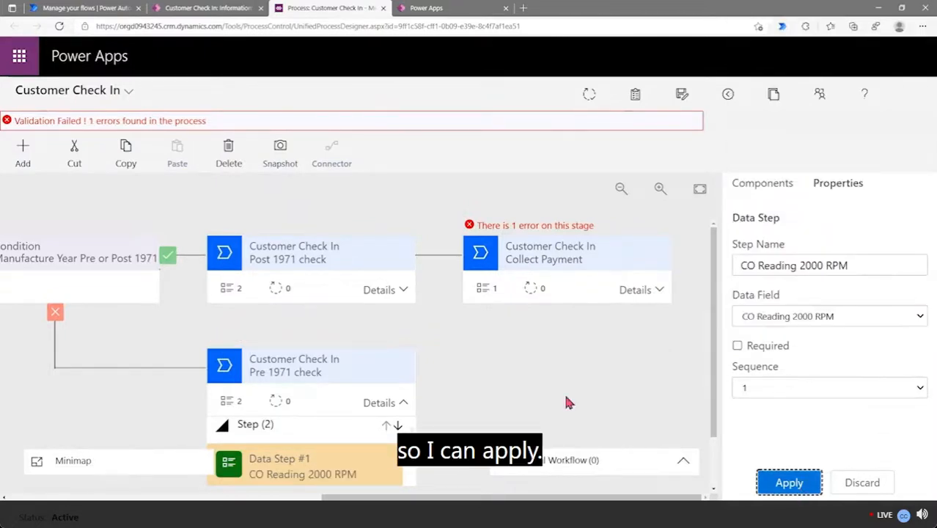
scroll(393, 399, "down", 1)
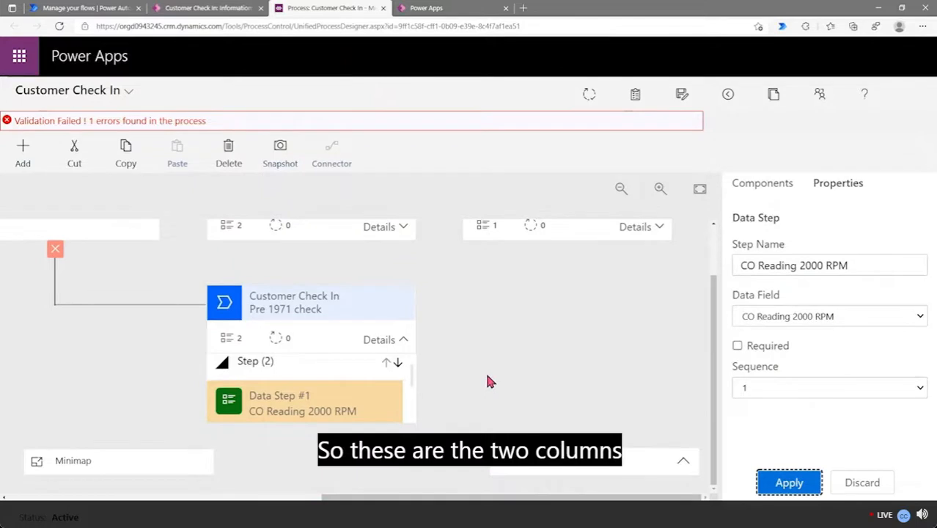
Expand and collapse Post 1971 check and Pre 1971 check to confirm each holds two data steps
scroll(415, 301, "up", 1)
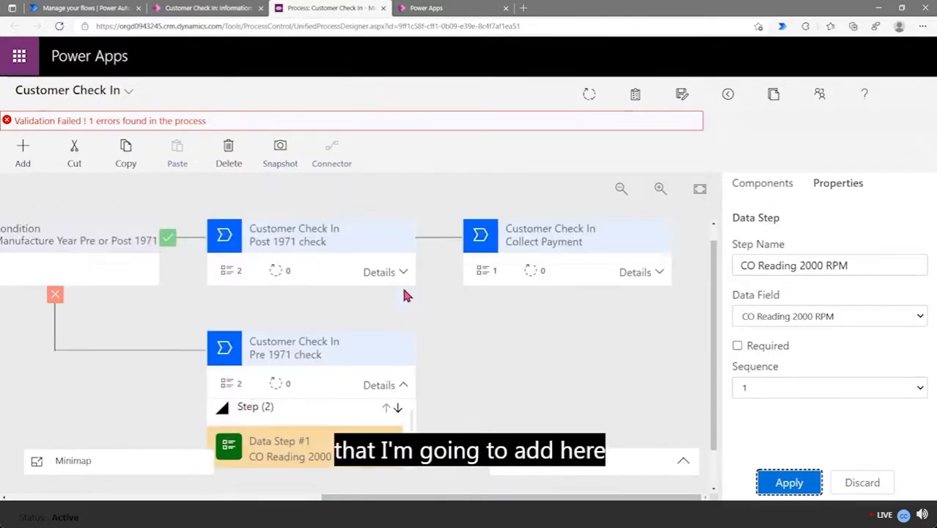
scroll(391, 352, "down", 1)
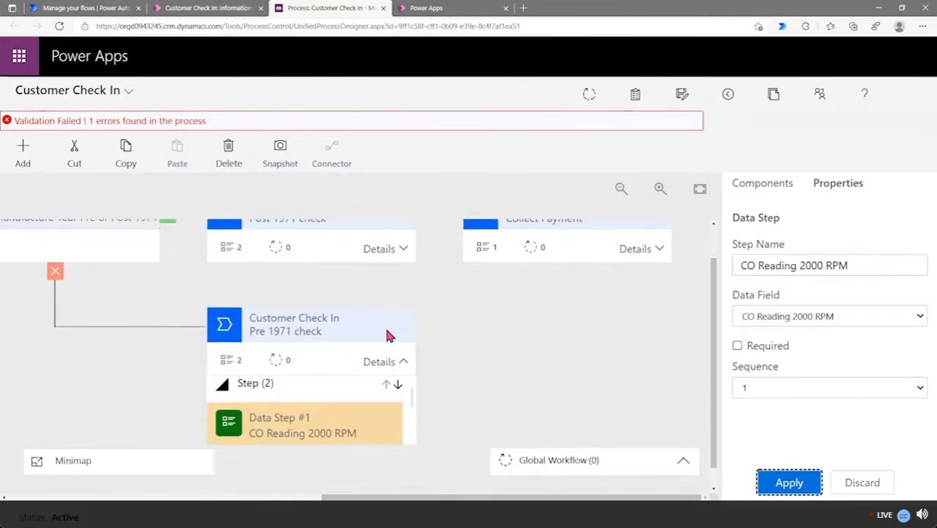
left_click(401, 249)
scroll(297, 370, "down", 1)
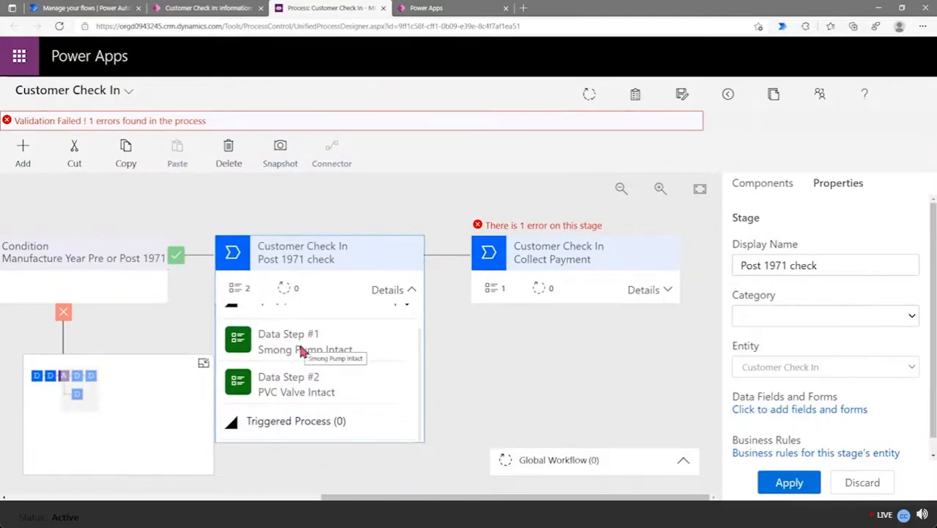
left_click(411, 291)
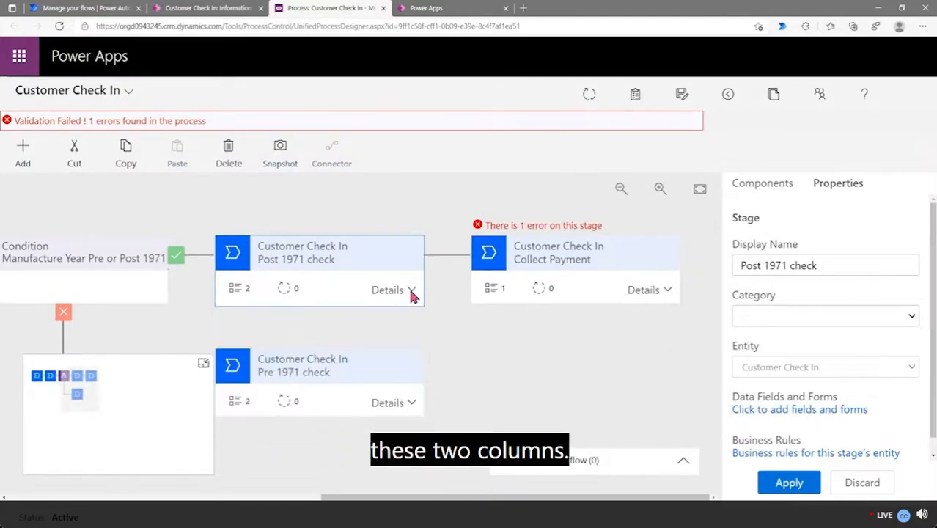
left_click(411, 403)
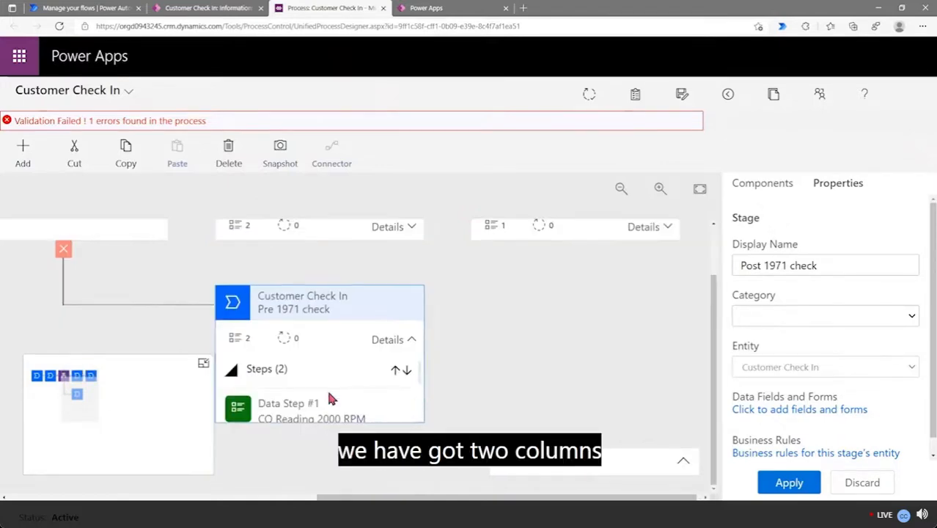
scroll(376, 389, "down", 3)
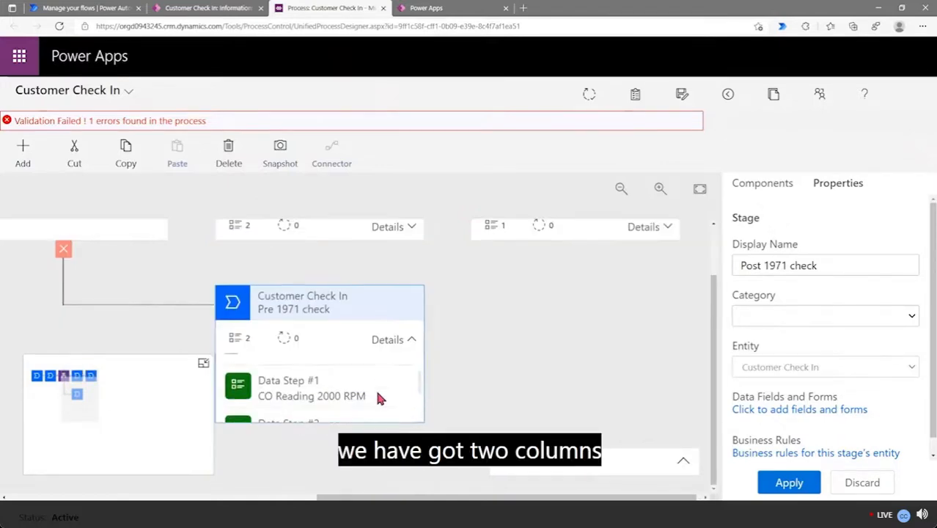
left_click(417, 337)
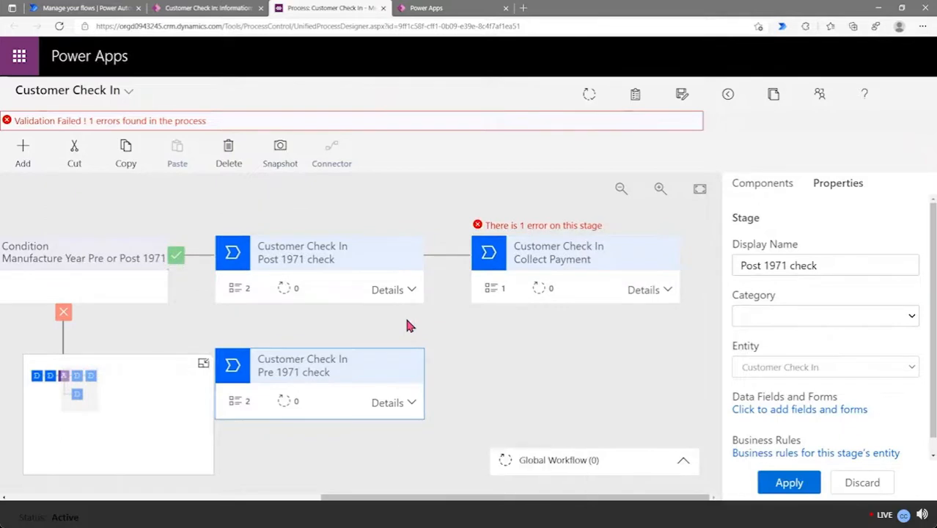
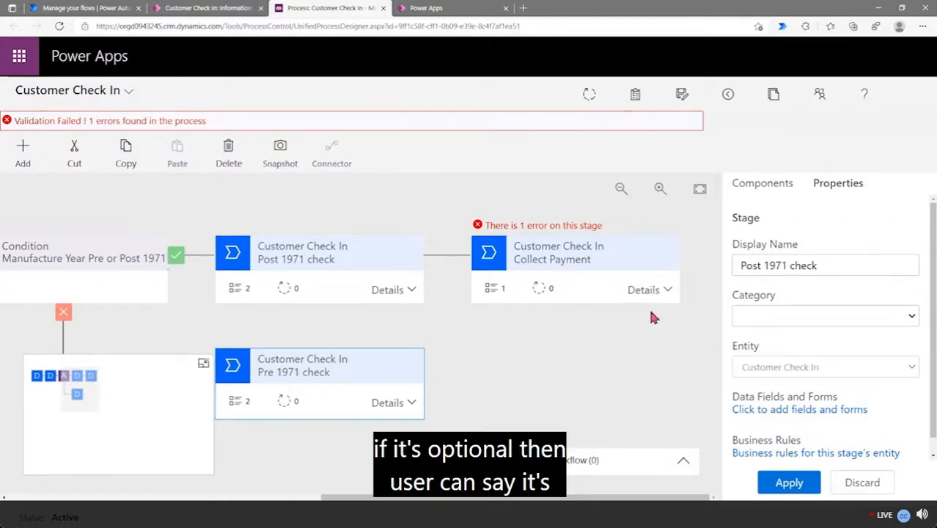
Rename Collect Payment's Data Step #1 to Amount, bind it to the Amount field, and add a second data step
left_click(663, 289)
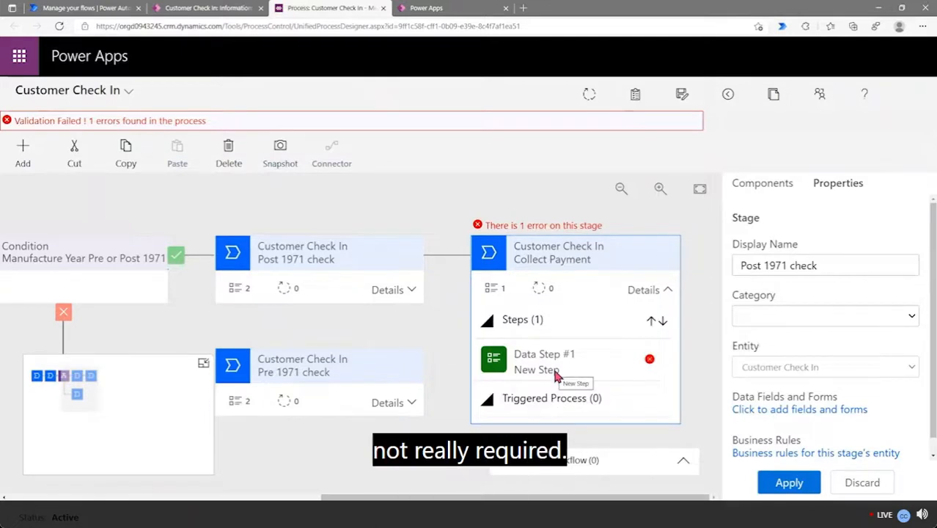
left_click(552, 371)
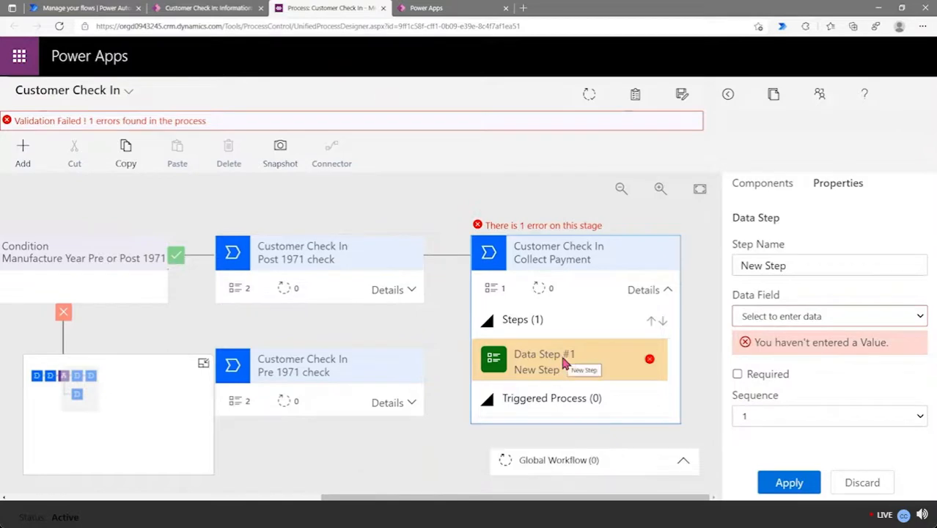
triple_click(797, 267)
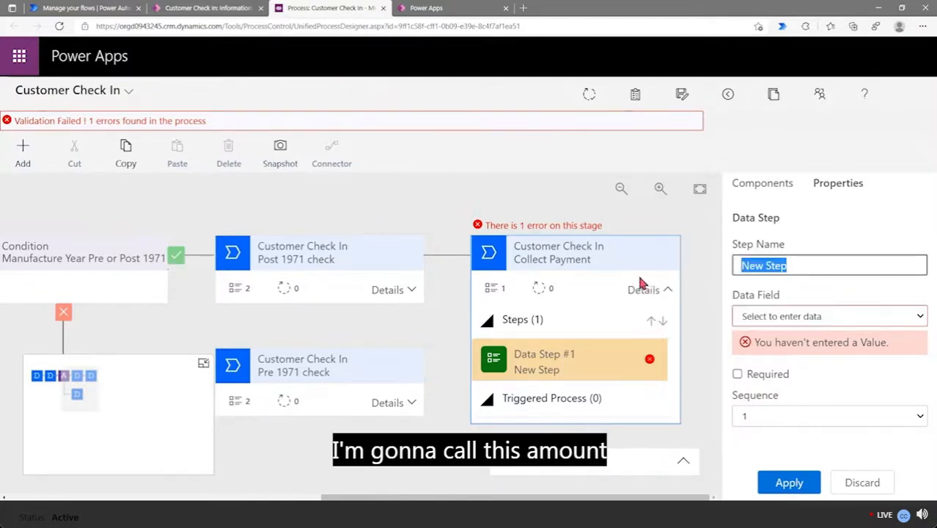
type("Amount")
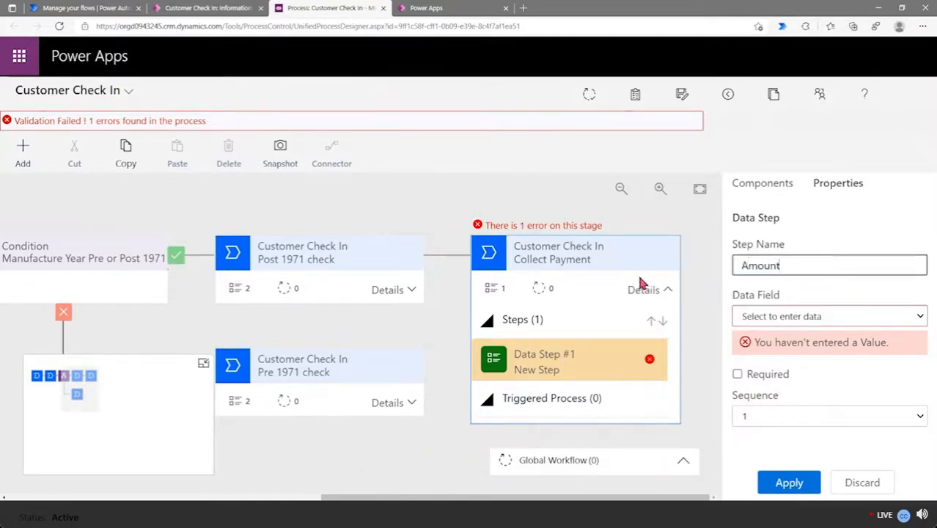
left_click(761, 321)
type("am")
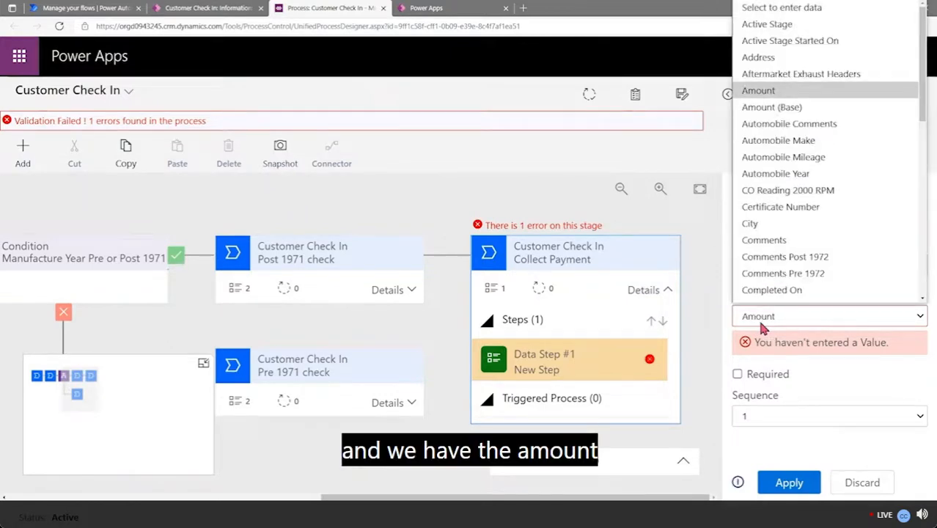
left_click(777, 79)
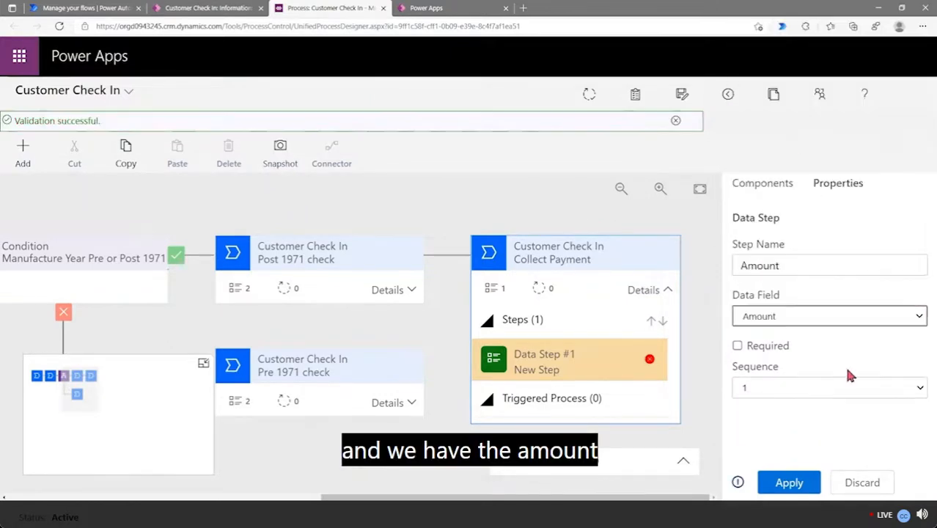
left_click(789, 483)
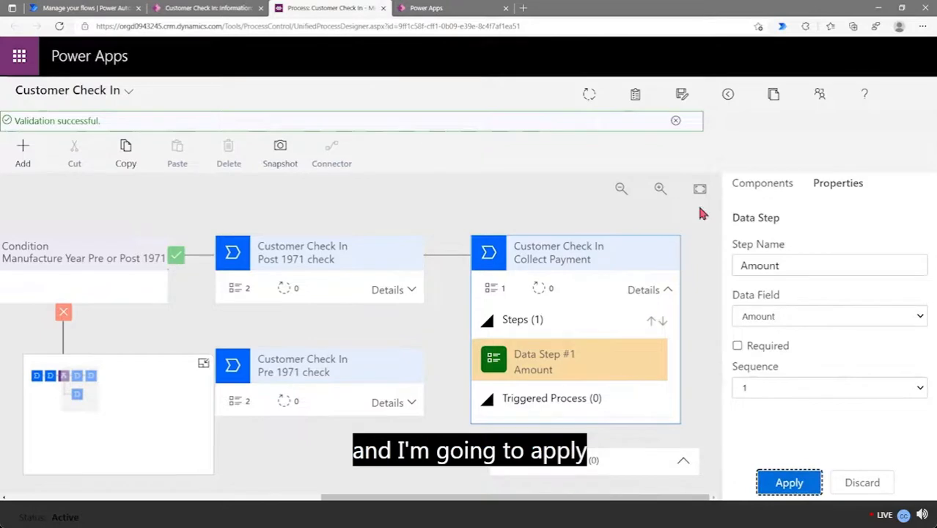
left_click(782, 191)
left_click_drag(803, 352, 586, 377)
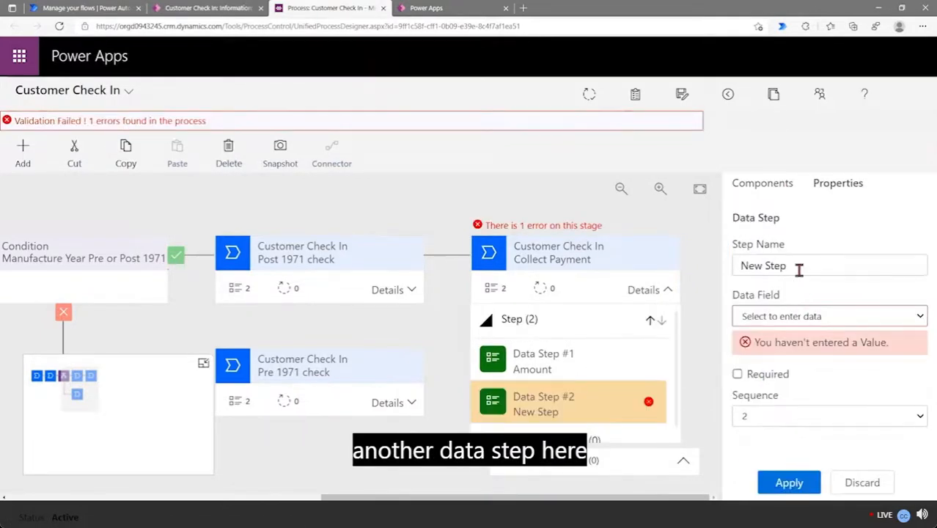
Name Data Step #2 'Payment Method', bind it to the Payment Method field, and save the process
triple_click(799, 270)
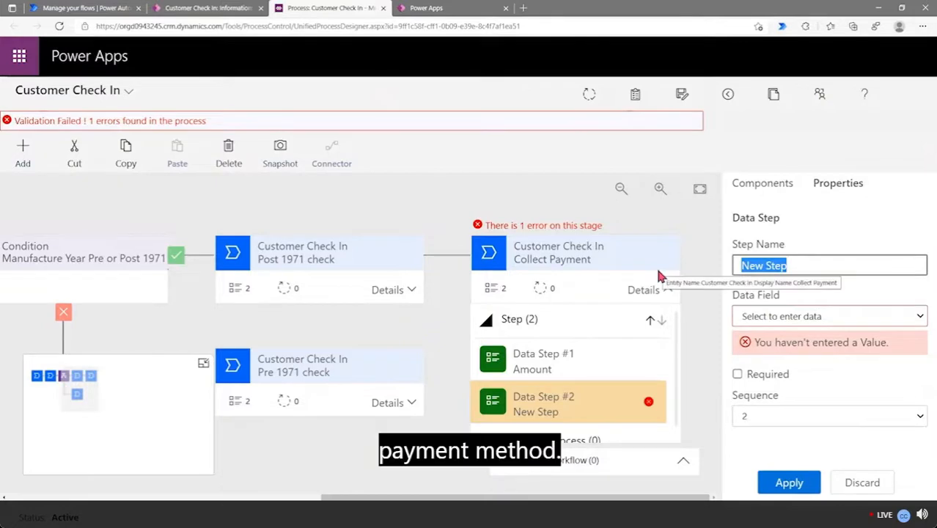
type("Payment Method")
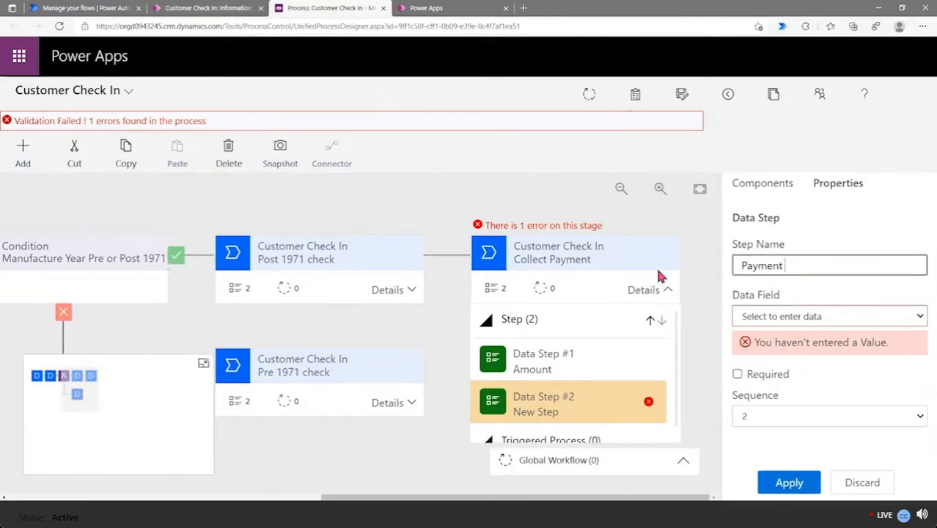
left_click(811, 319)
type("pa")
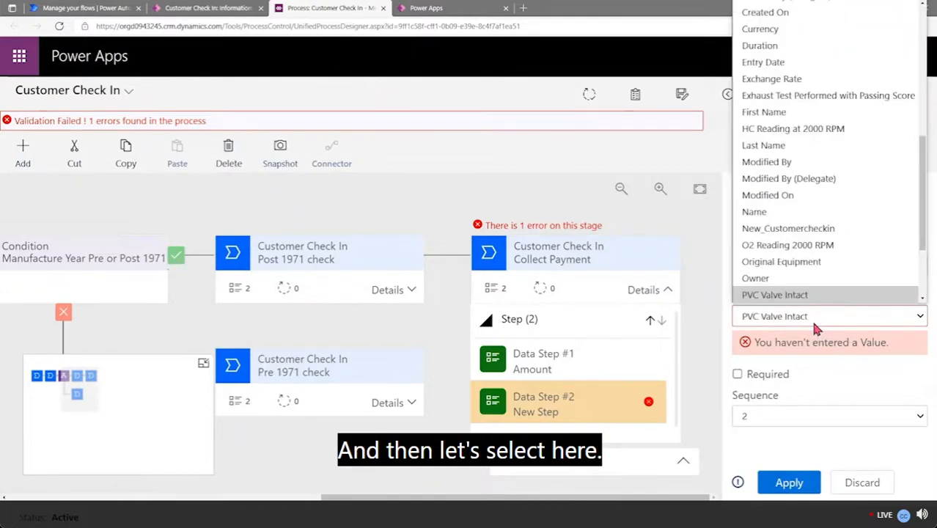
left_click(814, 295)
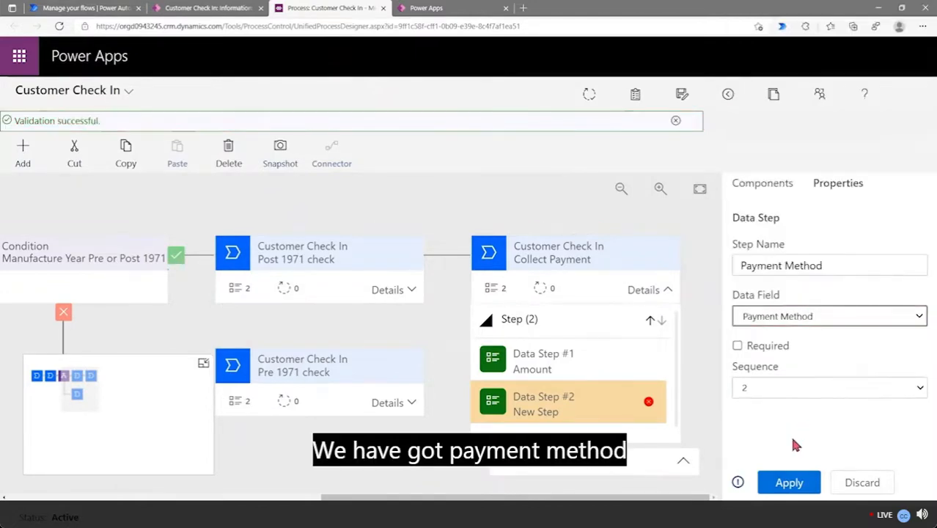
left_click(789, 482)
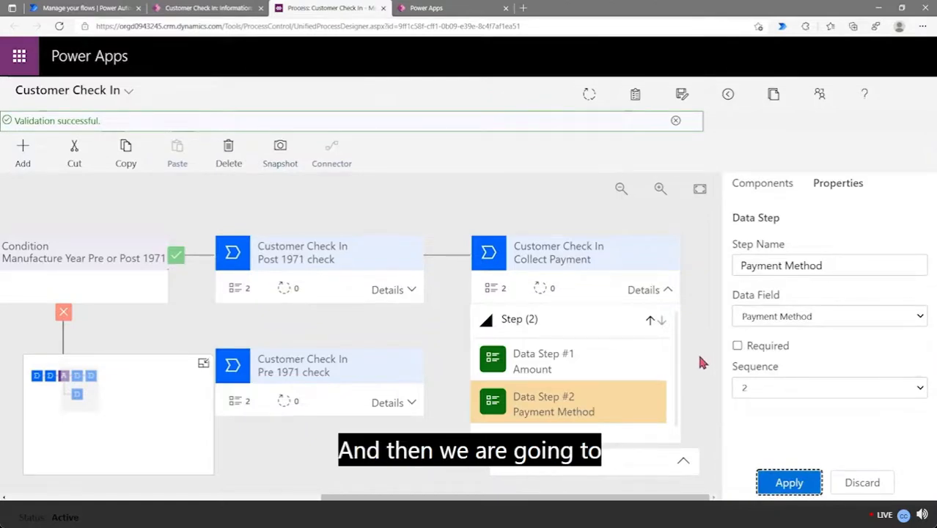
left_click(590, 96)
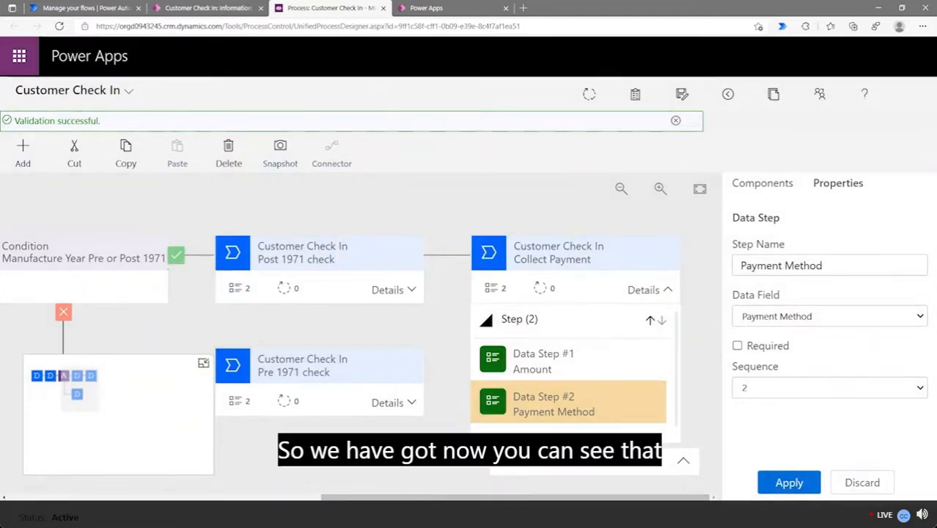
Pan across the process stages and expand the second stage and Collect Payment to review their steps
left_click_drag(425, 499, 89, 511)
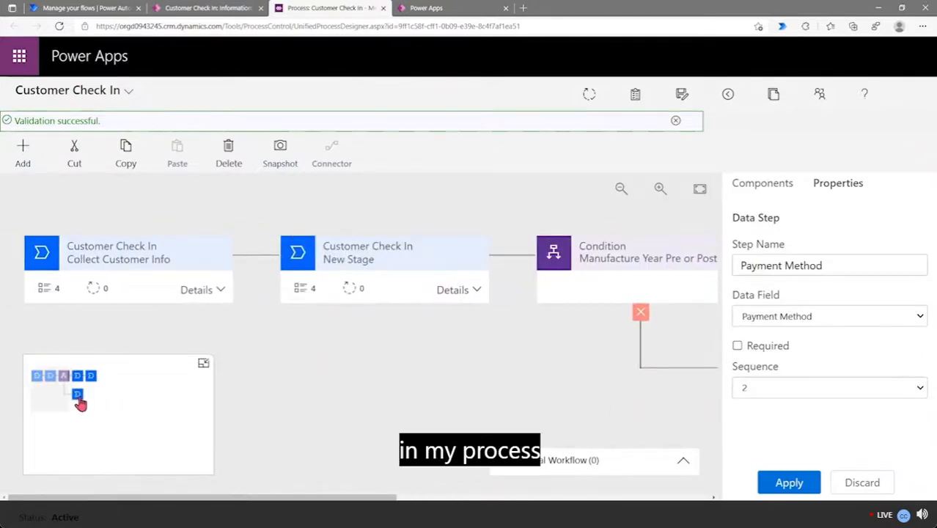
mouse_move(47, 387)
left_mouse_down()
mouse_move(89, 388)
mouse_move(50, 387)
left_mouse_up()
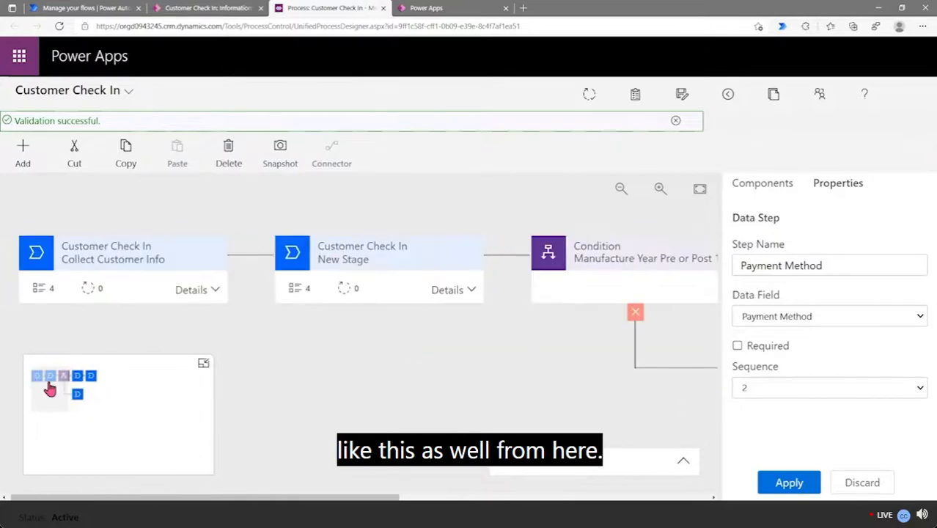
left_click(203, 363)
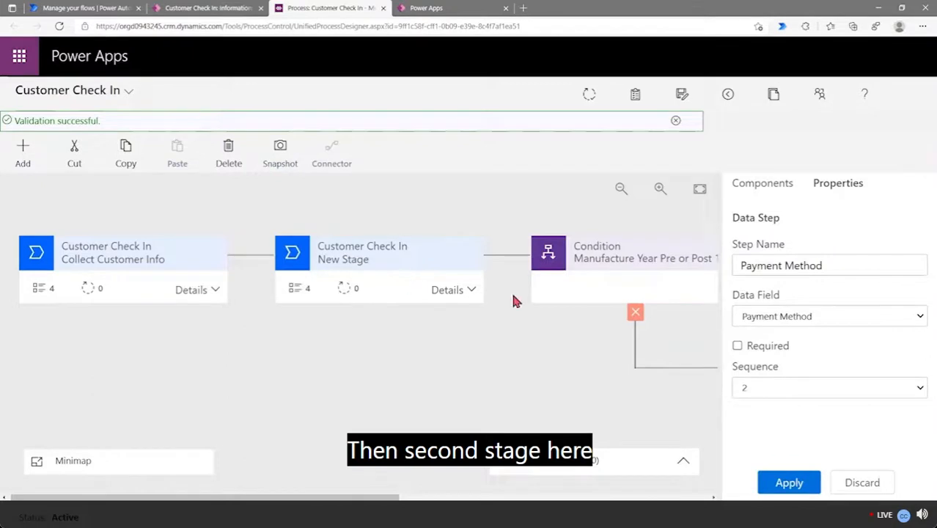
left_click(472, 289)
scroll(393, 394, "down", 2)
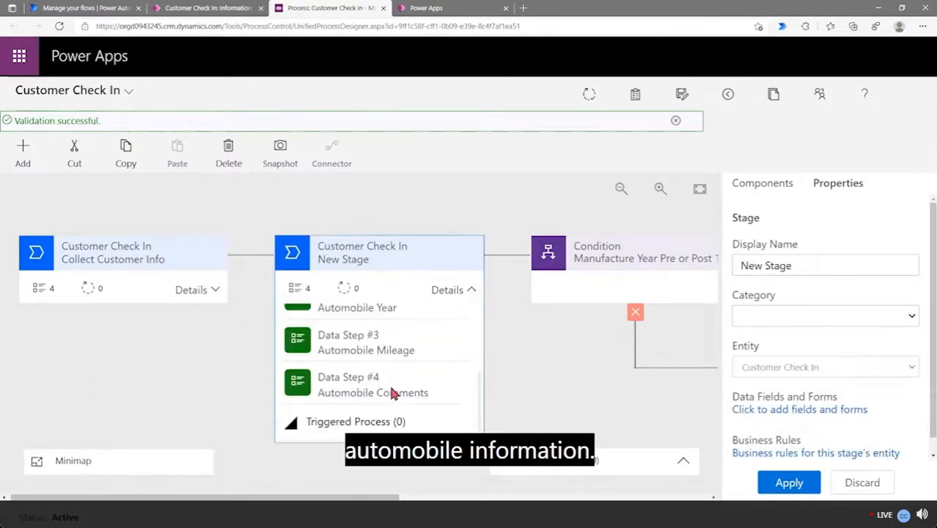
scroll(392, 394, "up", 2)
left_click(466, 290)
left_click_drag(352, 498, 495, 501)
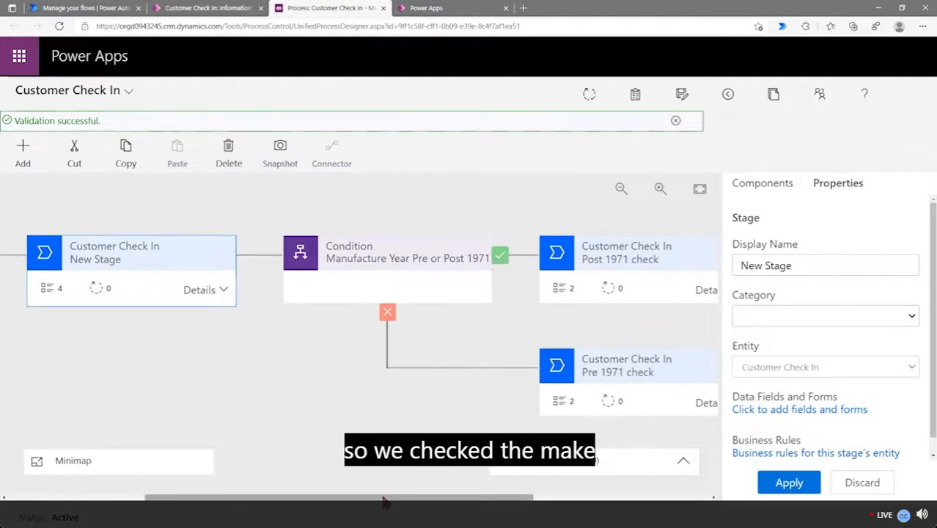
left_click_drag(376, 504, 449, 505)
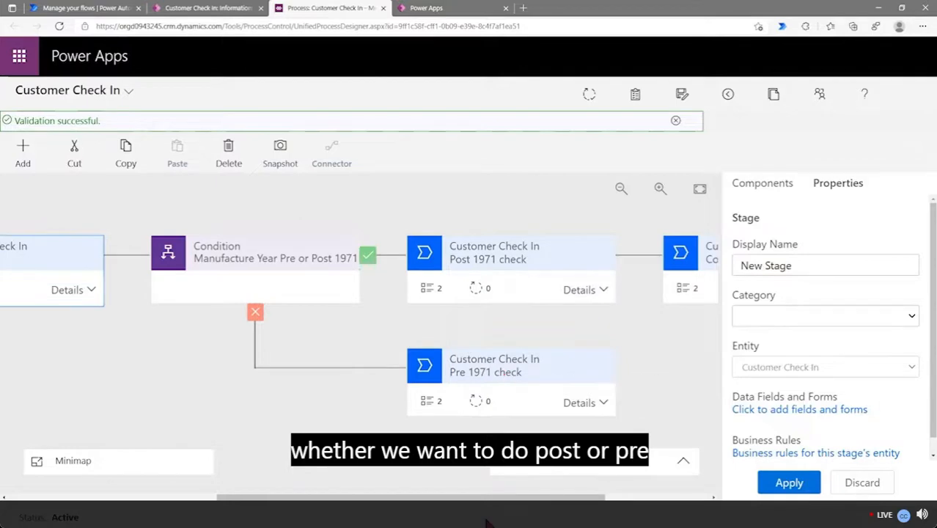
left_click_drag(497, 505, 585, 508)
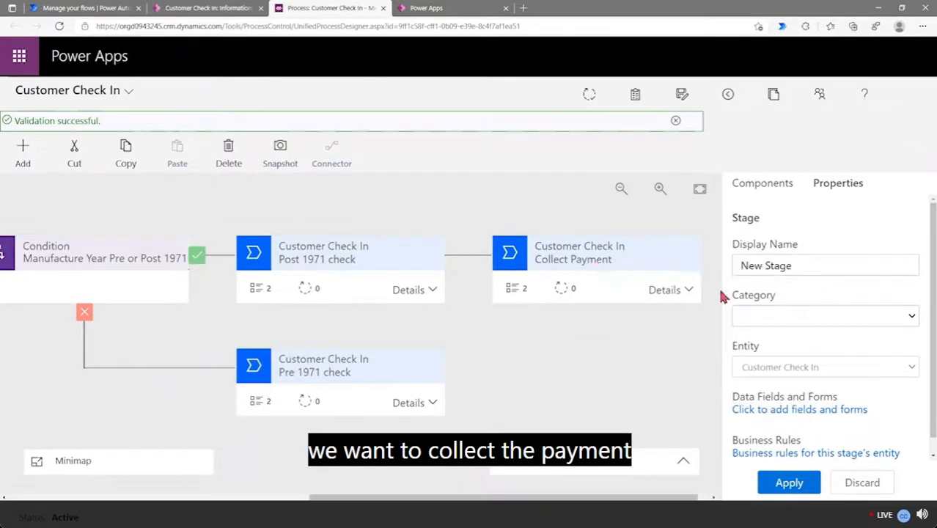
left_click(689, 291)
left_click(688, 291)
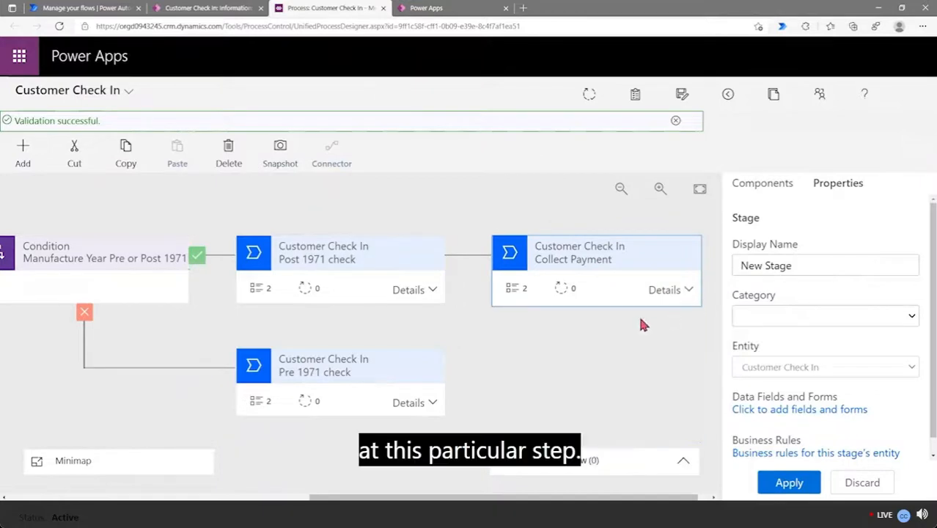
Apply the stage properties, save the process, and close the old Customer Check In record tab
left_click(786, 484)
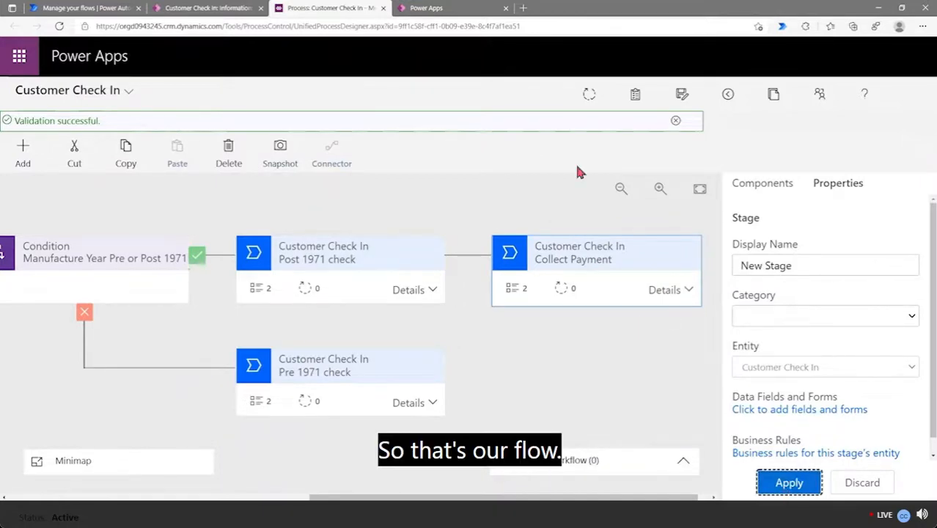
left_click(589, 94)
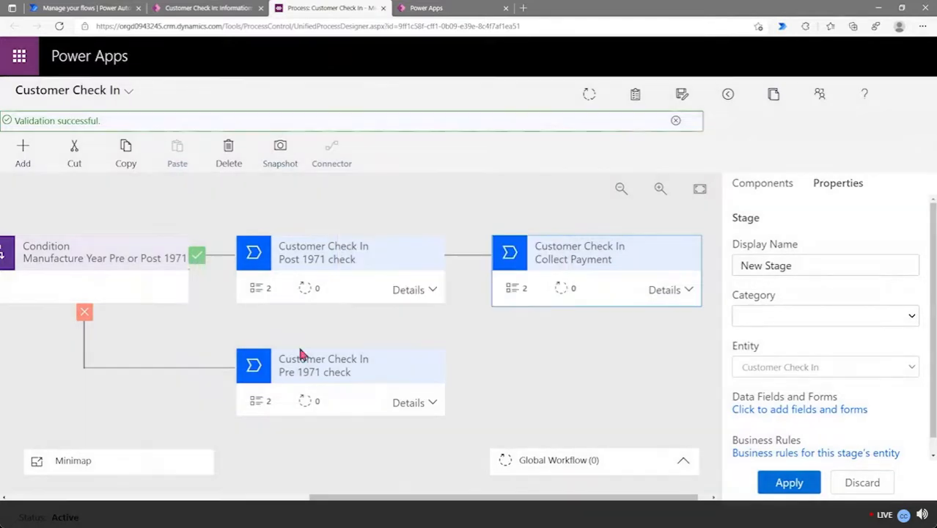
left_click(261, 8)
left_click(92, 10)
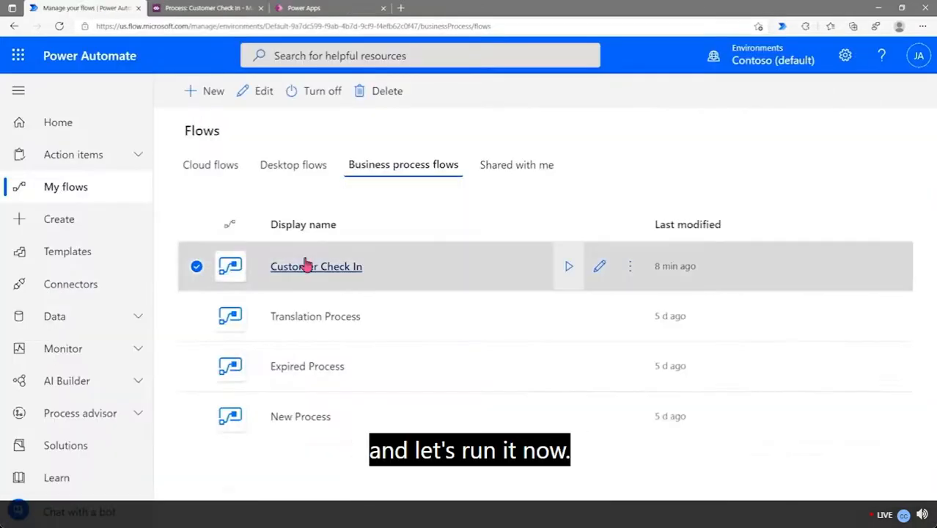
Run the Customer Check In flow from the Business process flows list
left_click(568, 269)
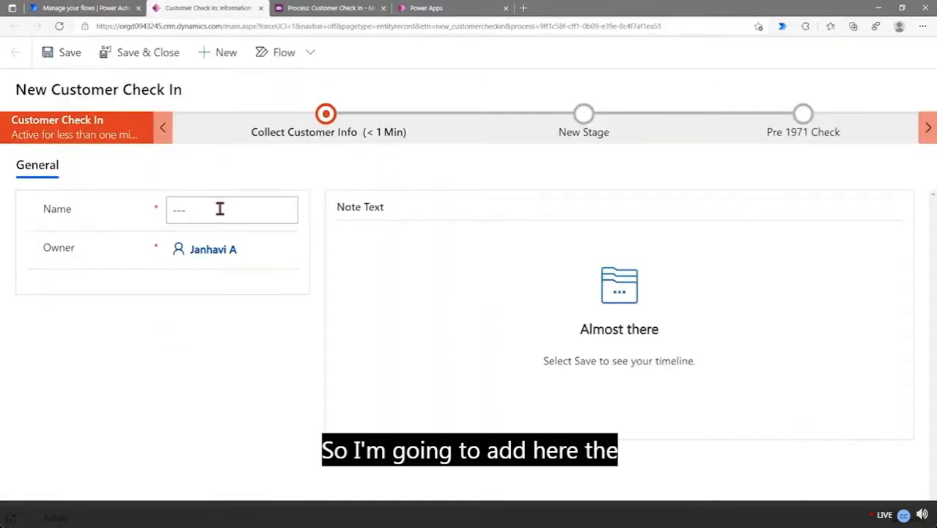
Name the new check-in record 'Customer two' and fill in its First Name
left_click(223, 208)
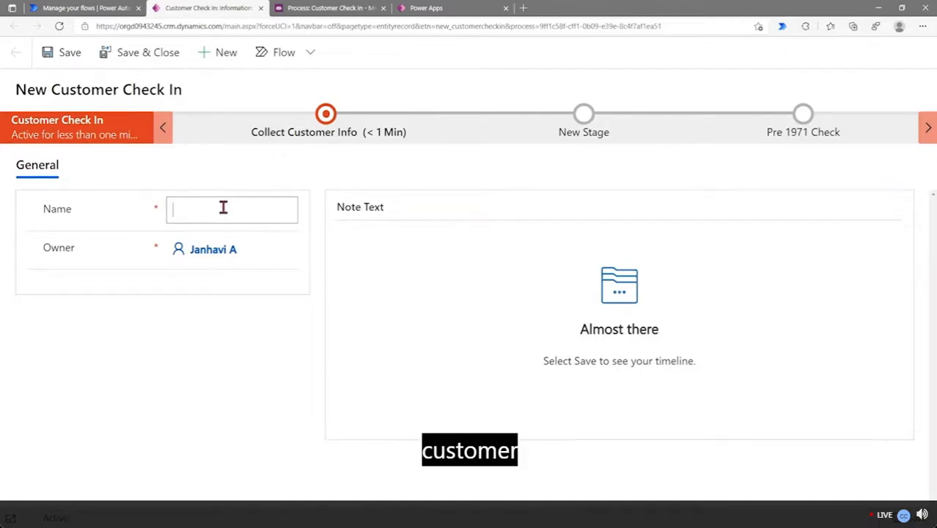
type("Custome")
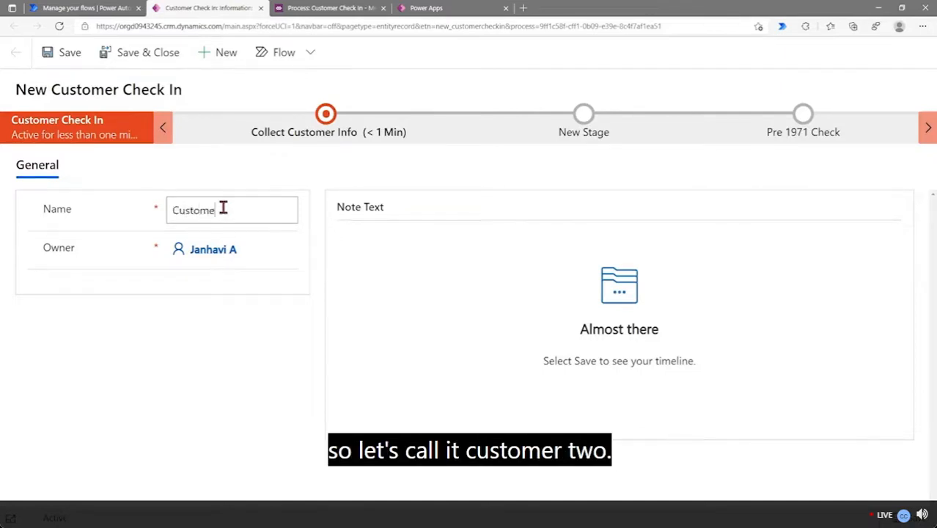
type("r two")
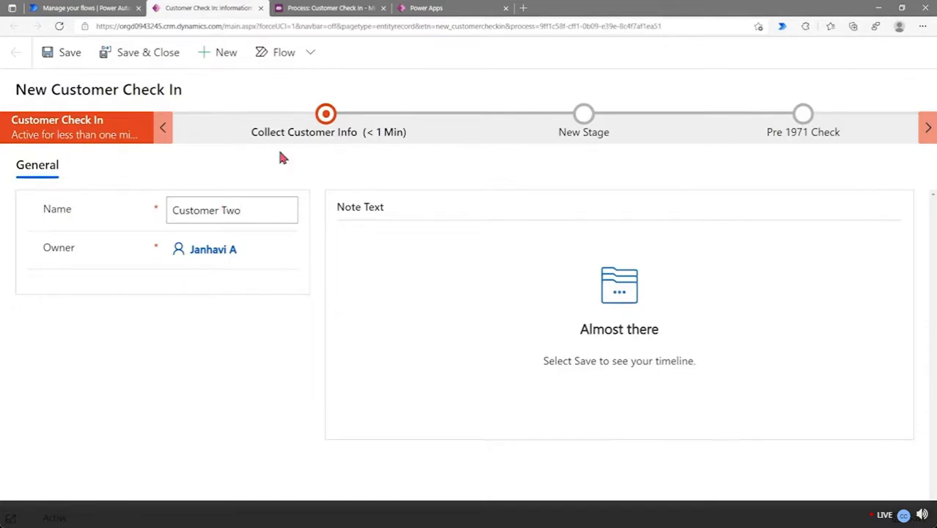
left_click(316, 132)
left_click(396, 206)
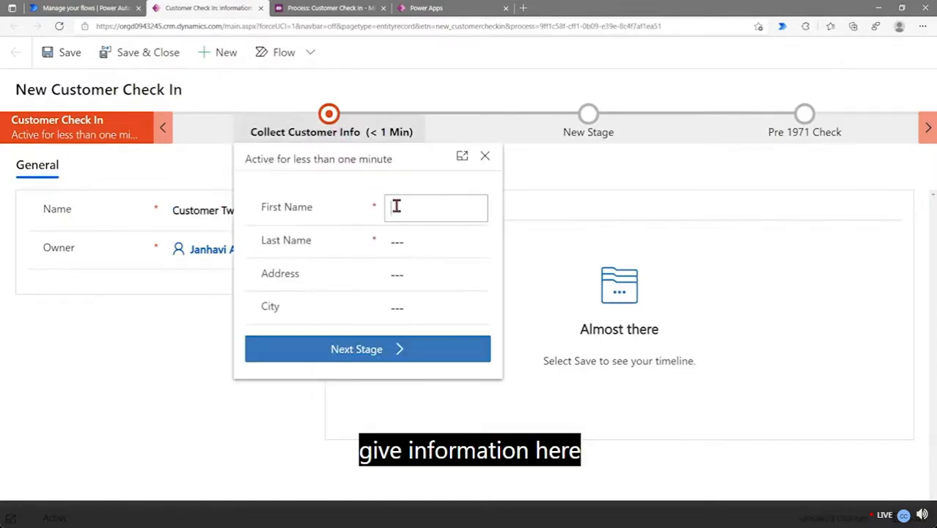
type("Customer Two")
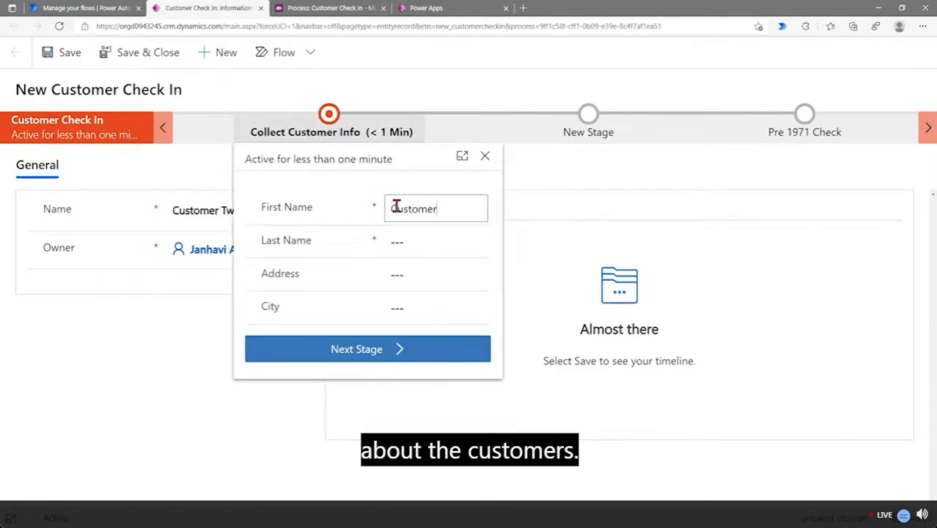
Enter the Last Name 'Last nametwo', removing the stray space, and commit it
left_click(453, 232)
type("La")
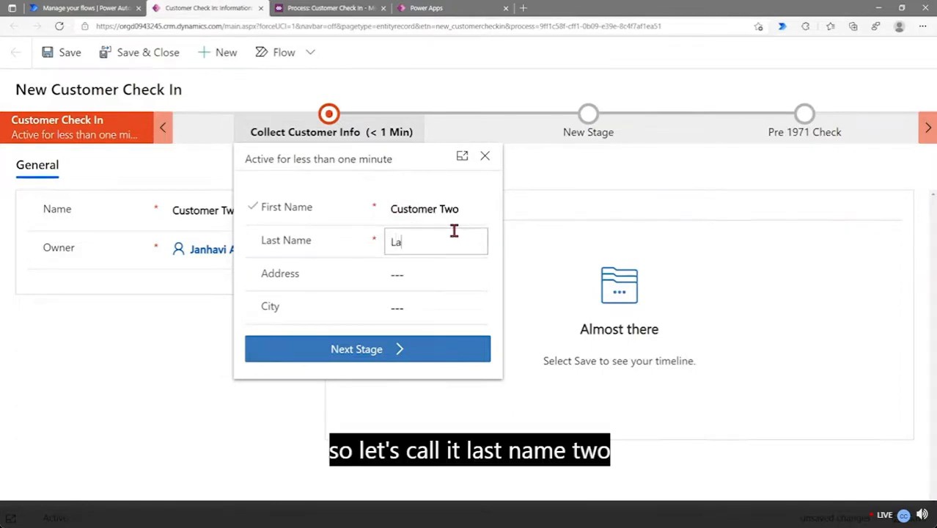
type("st name t")
key("Left")
key("Left")
key("Left")
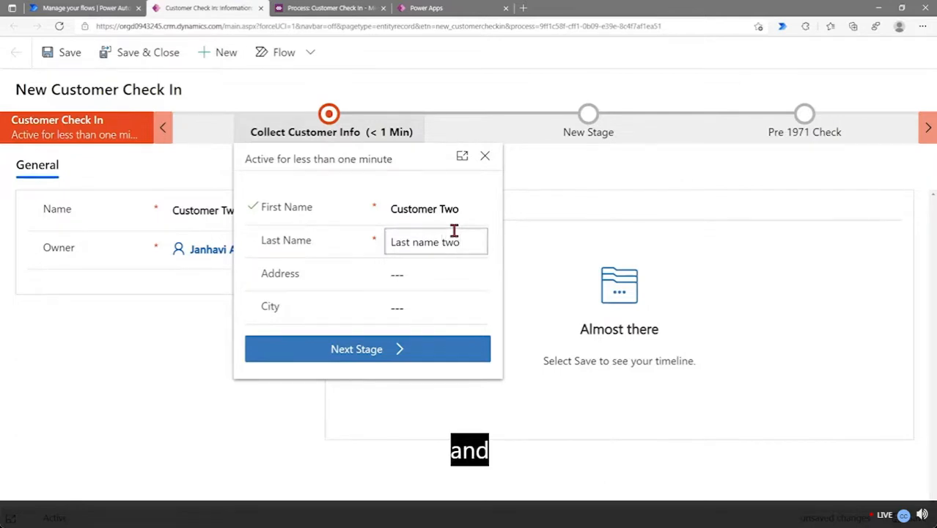
key("BackSpace")
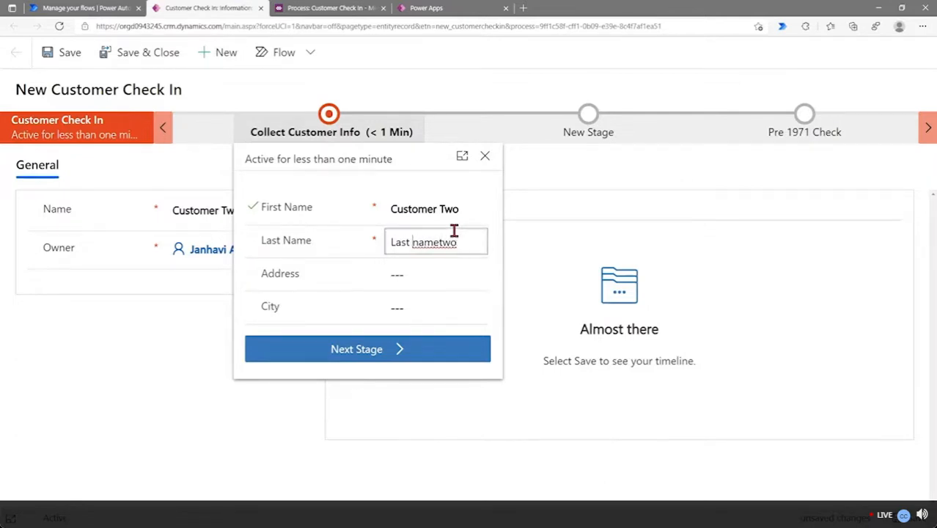
left_click(403, 350)
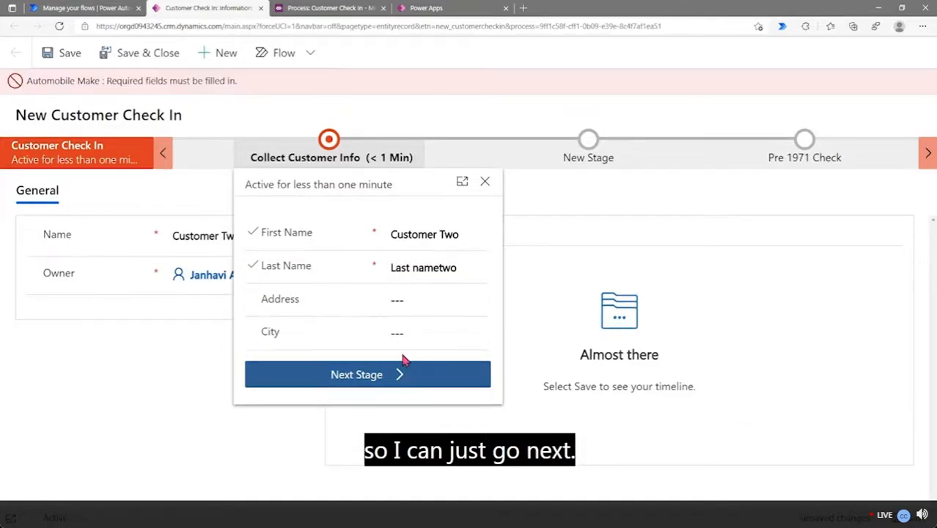
Set Automobile Make to DemoModel and Automobile Year to 2000 in the New Stage details
left_click(594, 145)
left_click(594, 145)
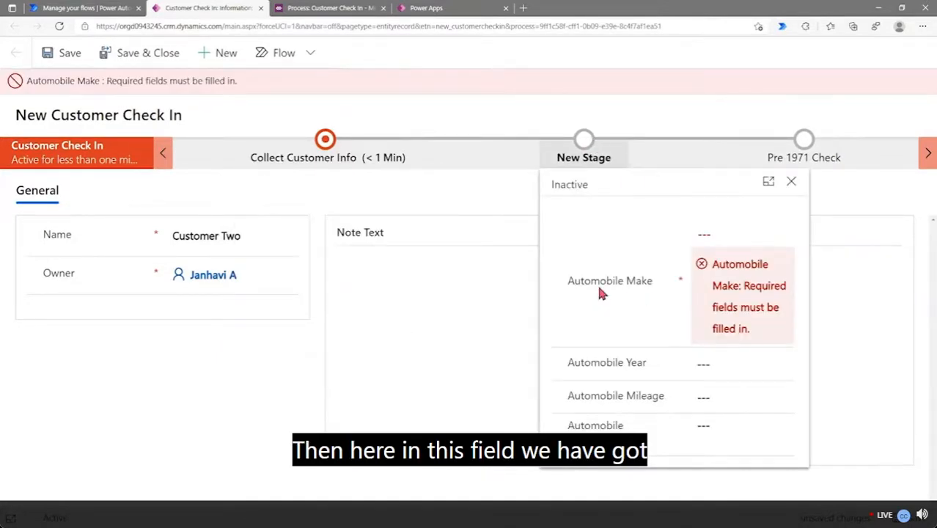
left_click(723, 243)
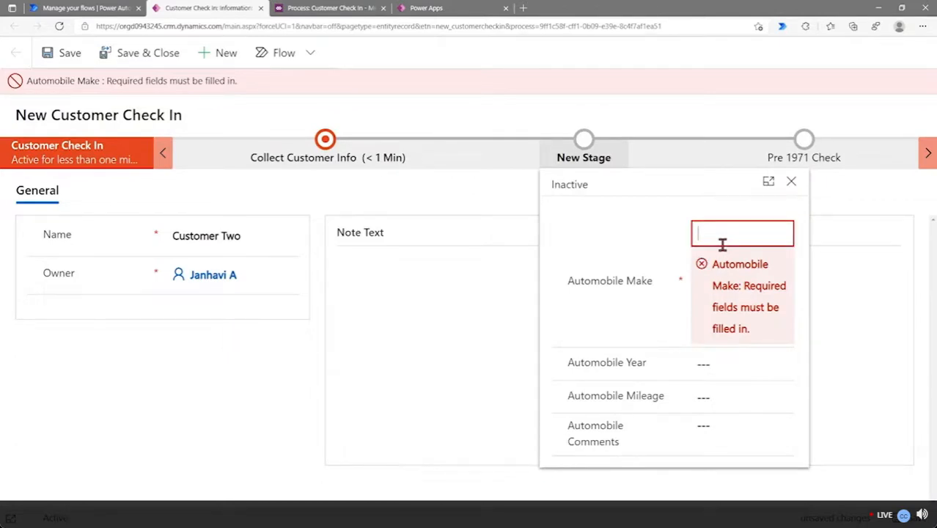
type("DemoModel")
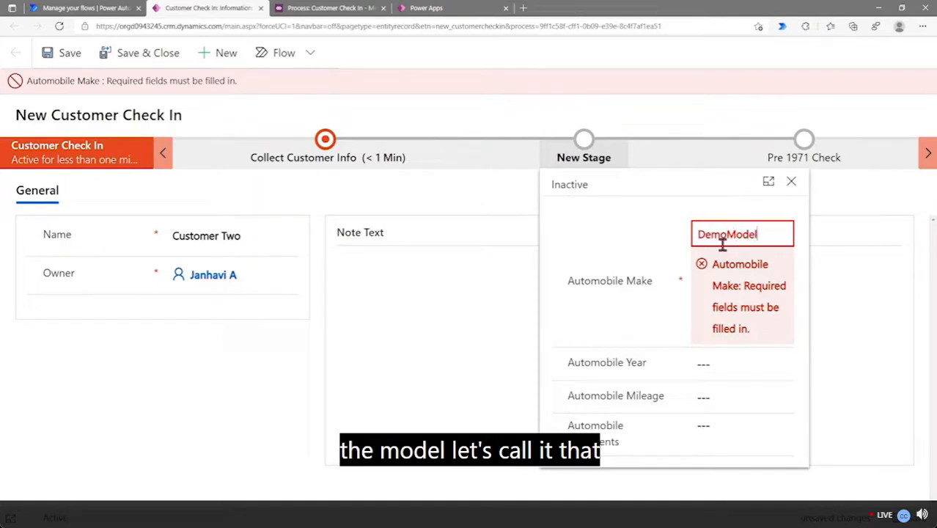
left_click(739, 359)
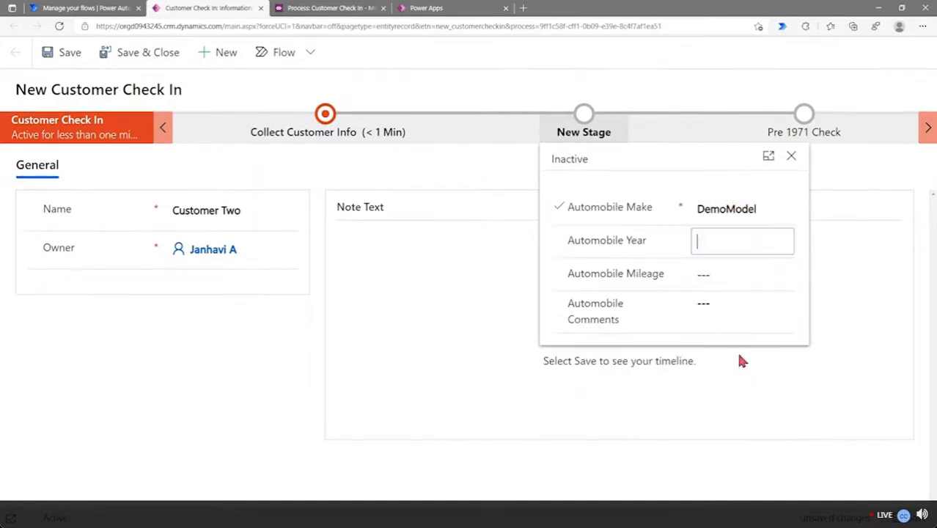
type("19")
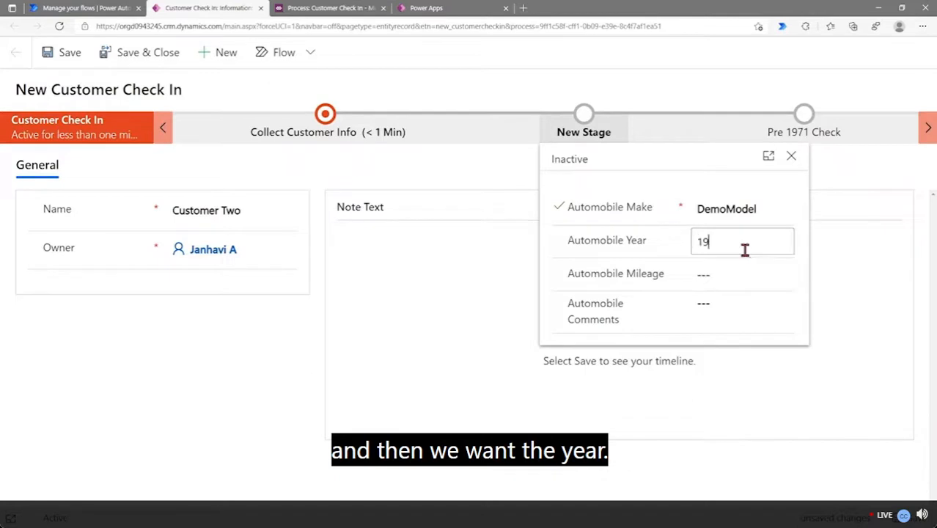
type("71")
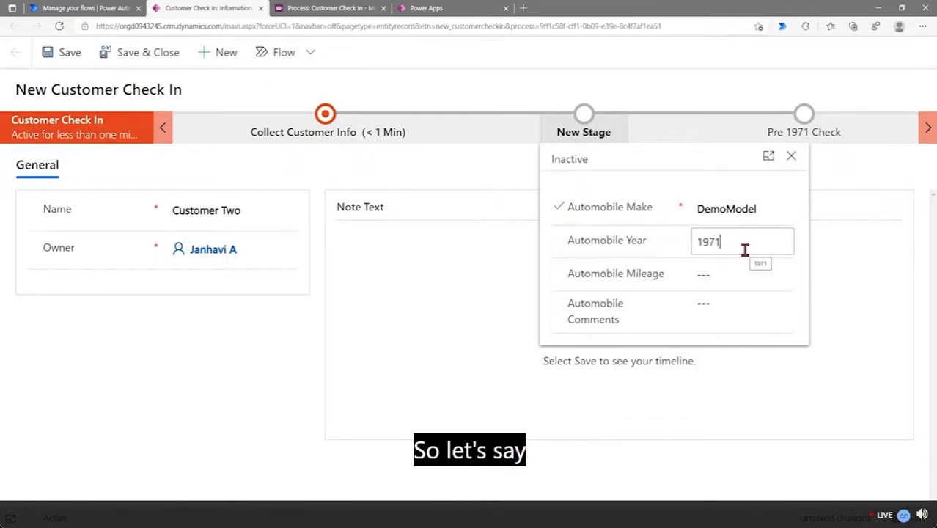
key("BackSpace")
key("BackSpace")
key("BackSpace")
key("BackSpace")
type("2")
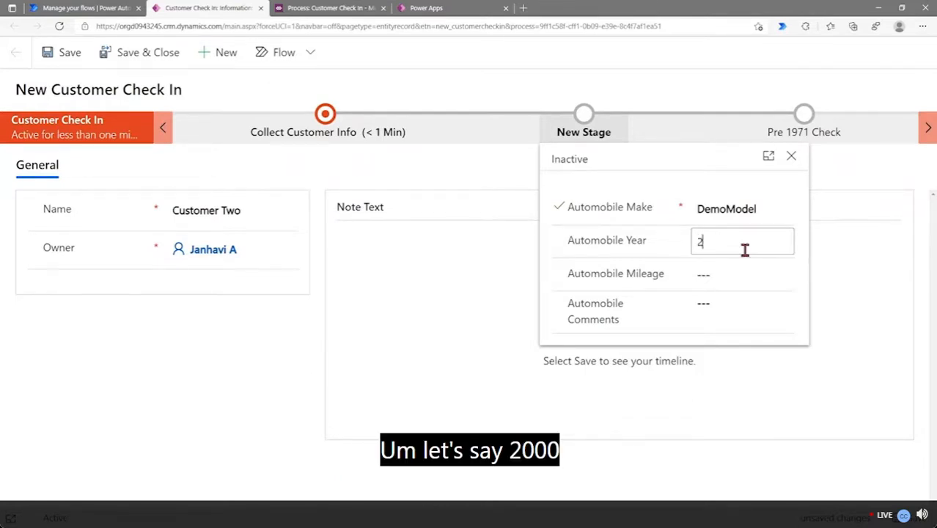
type("000")
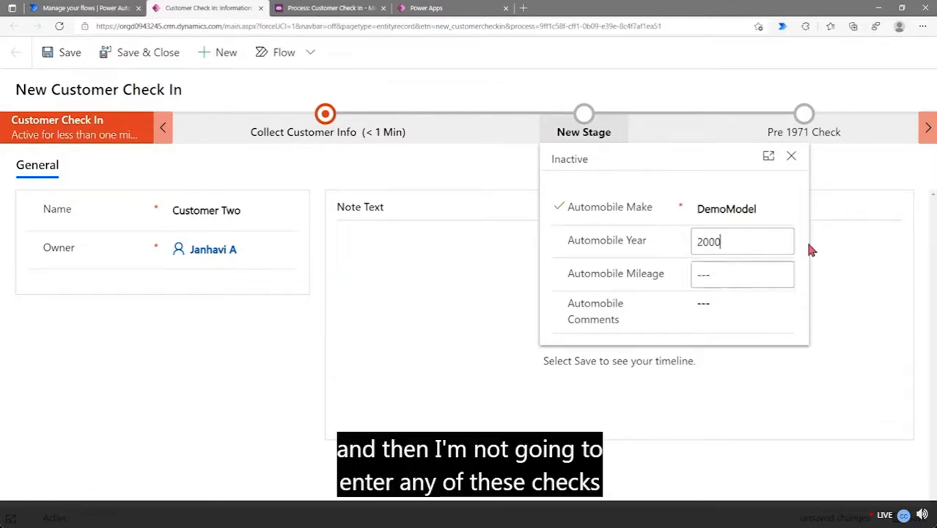
left_click(837, 194)
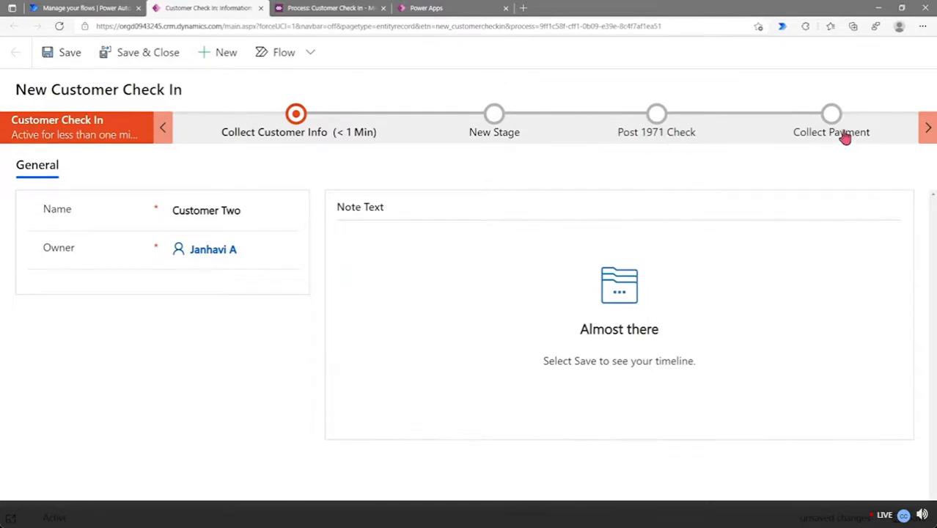
Mark both the Smong Pump and PVC Valve as intact in Post 1971 Check
left_click(656, 123)
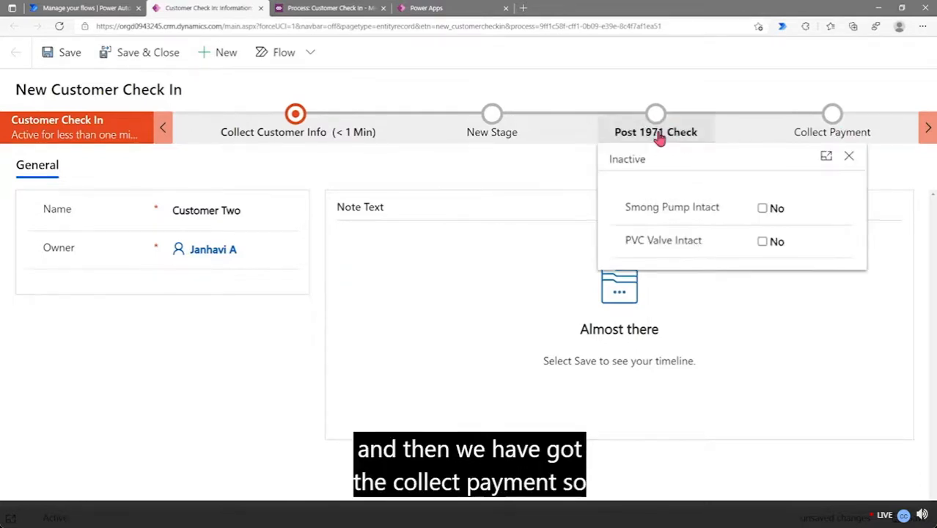
left_click(764, 209)
left_click(764, 241)
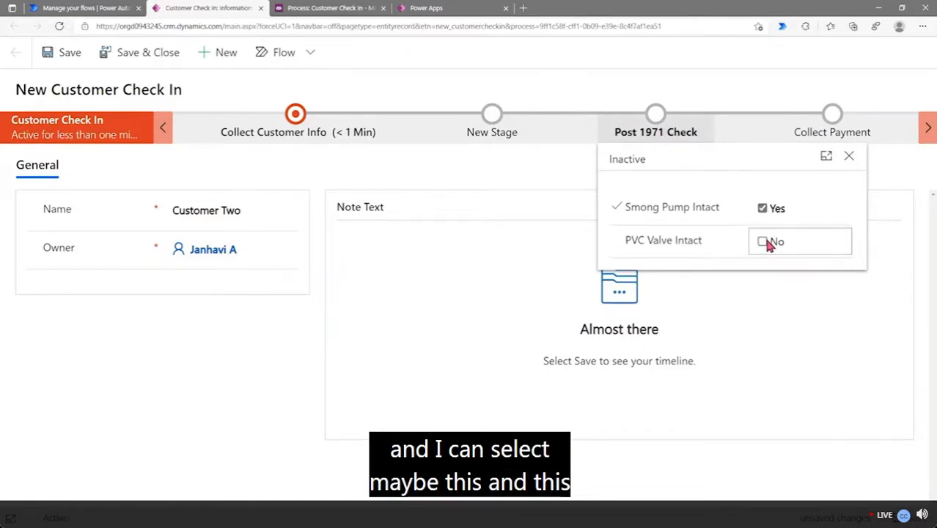
Record a 200 Cash payment in Collect Payment and save the record
left_click(848, 138)
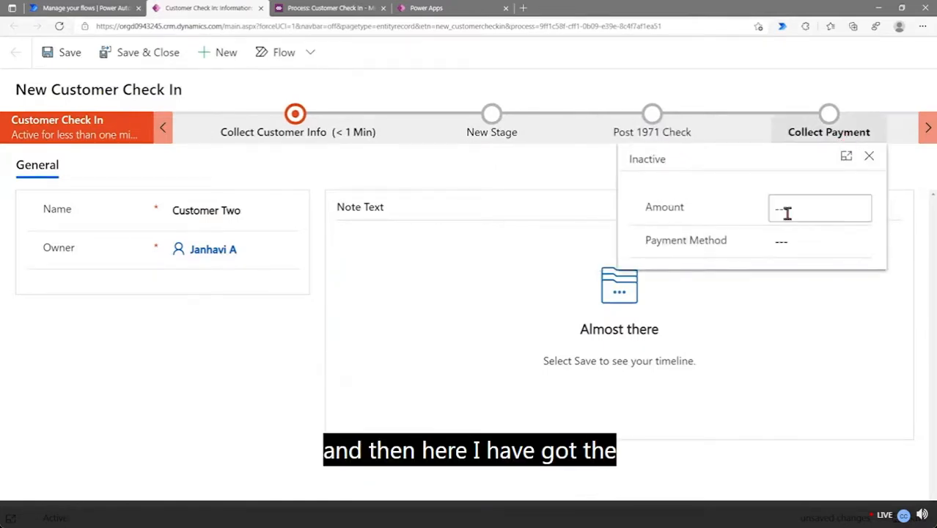
left_click(816, 211)
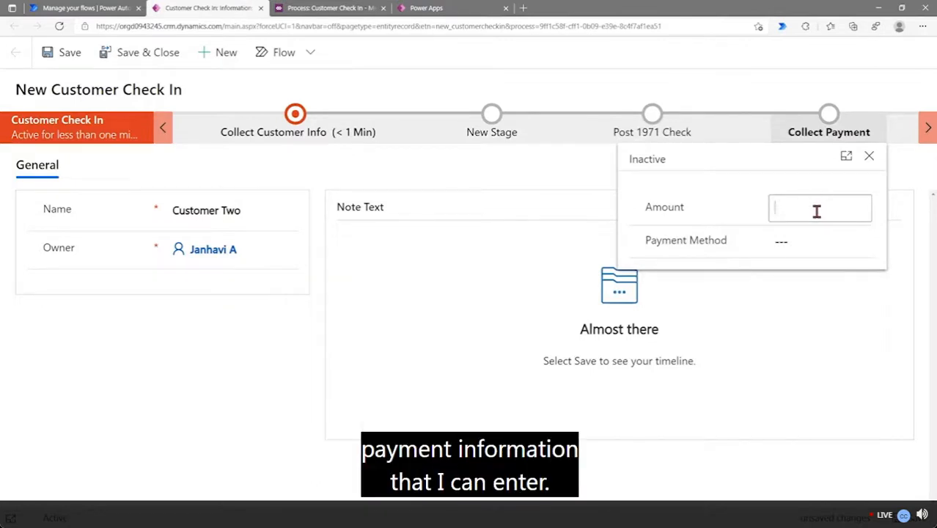
type("200")
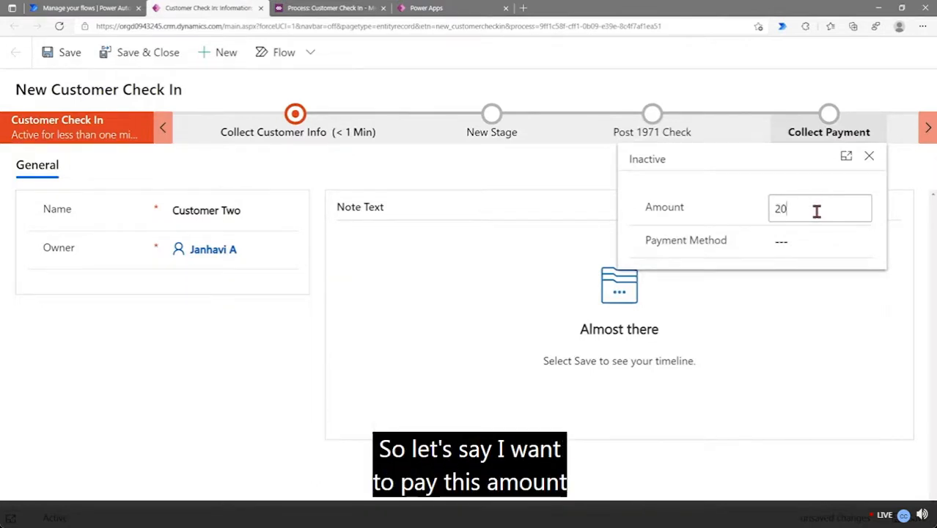
left_click(818, 235)
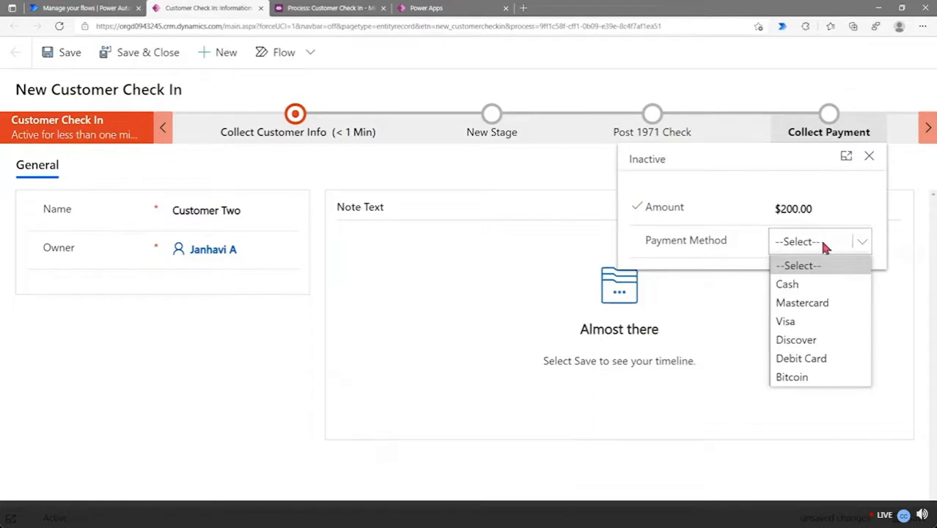
left_click(824, 288)
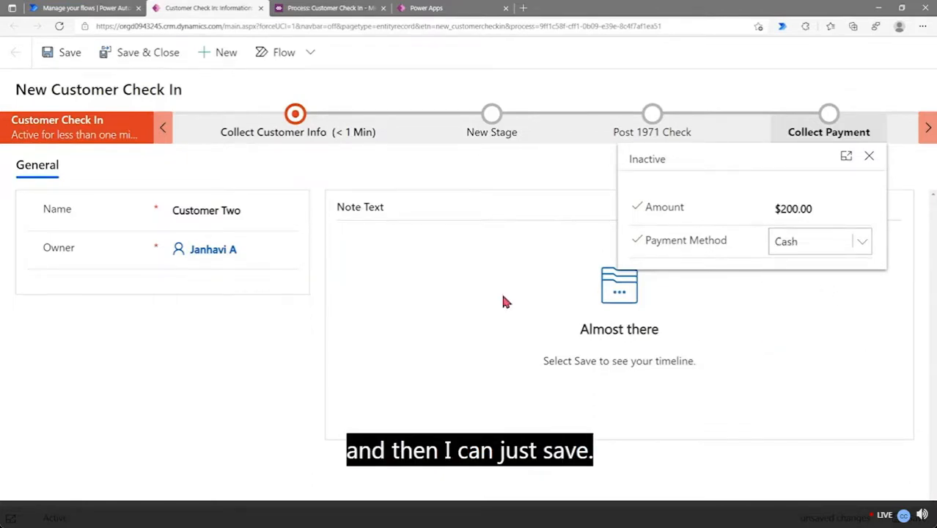
left_click(469, 279)
left_click(69, 53)
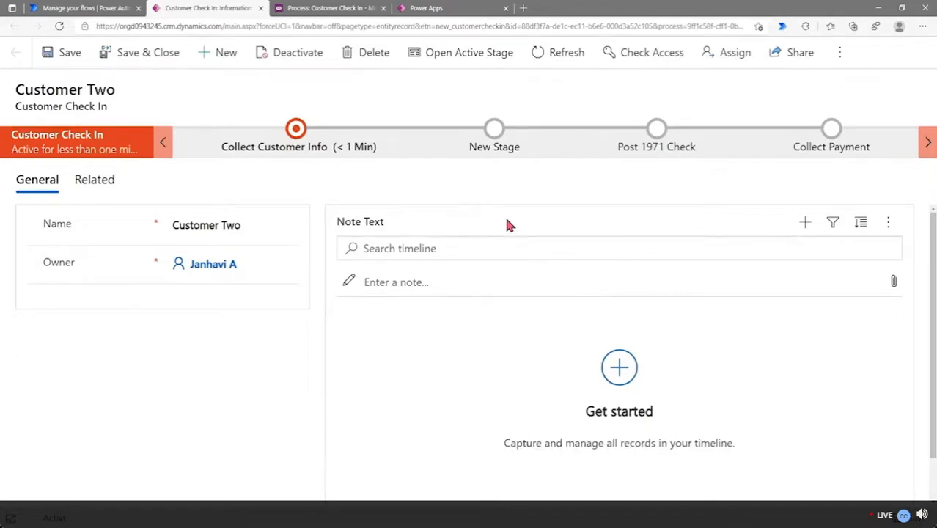
Show the Customer Check In table's data with All columns and scroll across the Customer Two row
left_click(464, 13)
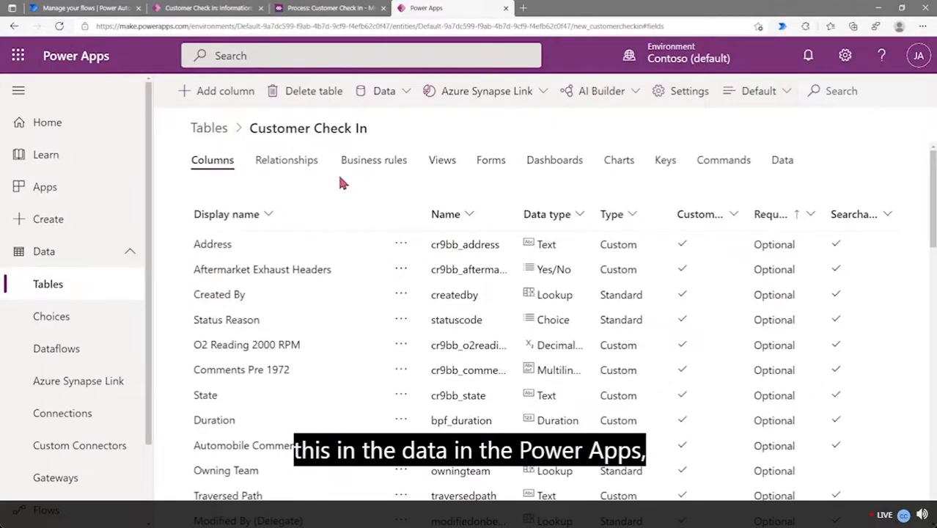
left_click(792, 167)
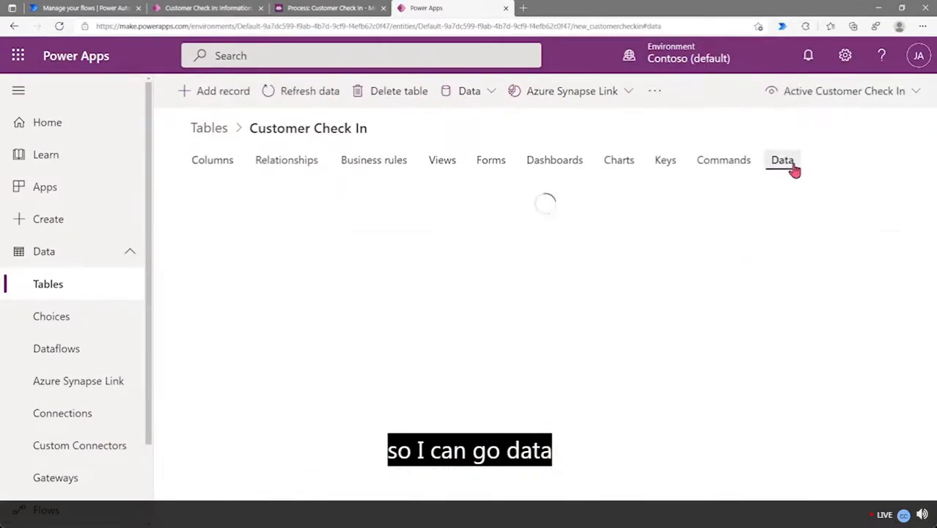
left_click(837, 94)
left_click(820, 125)
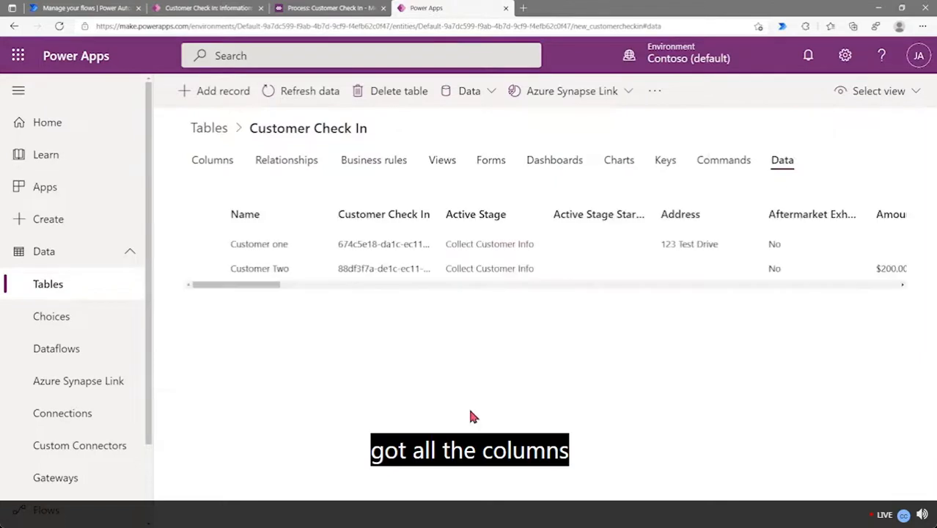
left_click_drag(230, 288, 469, 307)
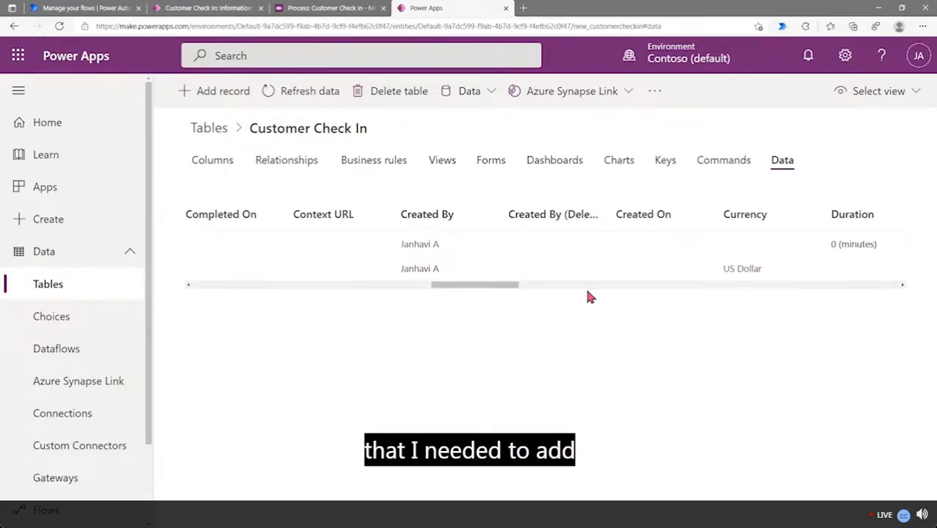
left_click_drag(494, 291, 172, 289)
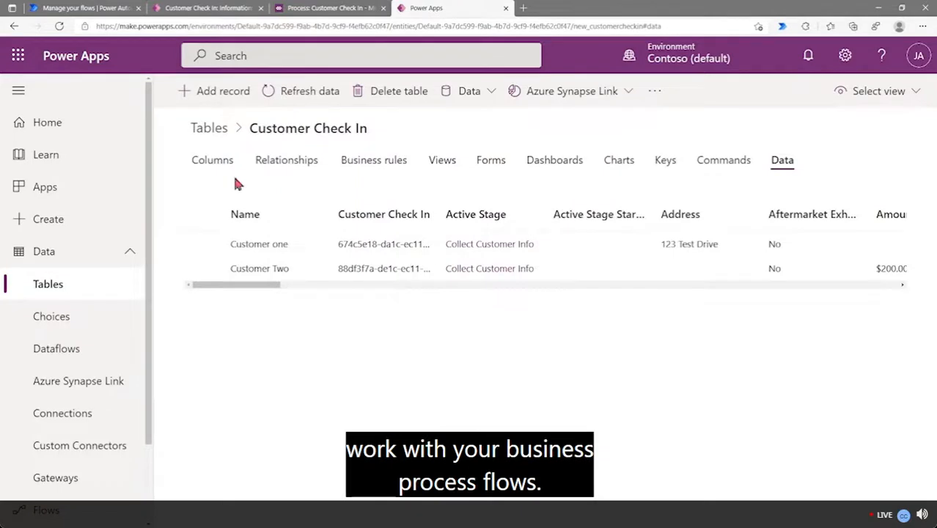
Glance at the business process flows list, then return to the Customer Two check-in record
left_click(90, 9)
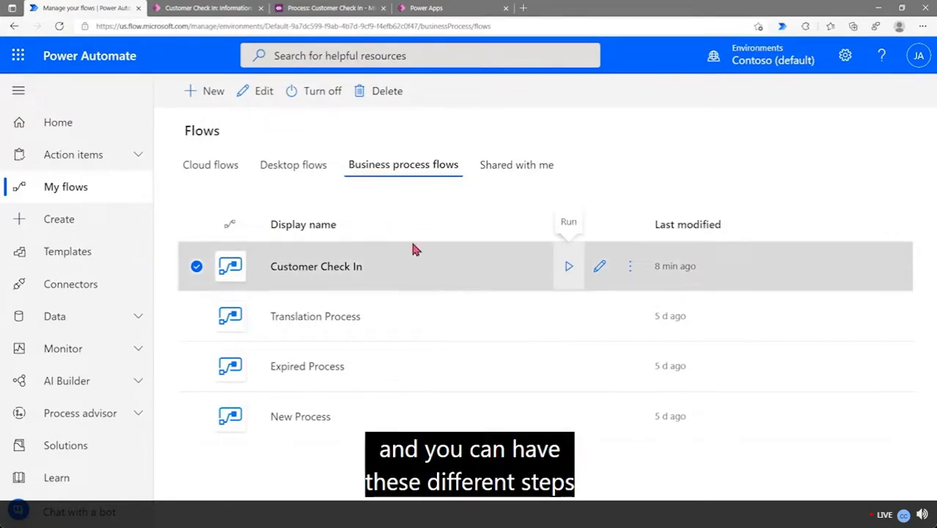
left_click(216, 9)
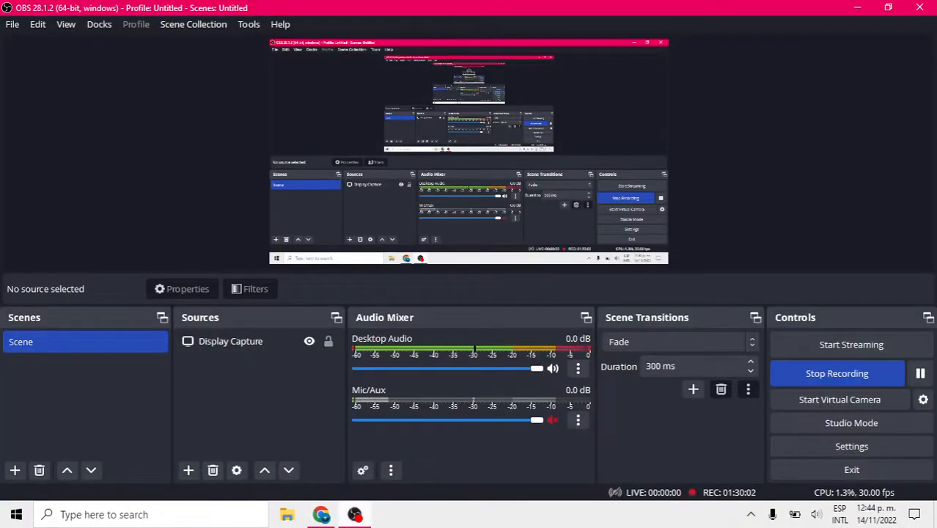
Switch the Instructor Presentation video to full screen
left_click(921, 374)
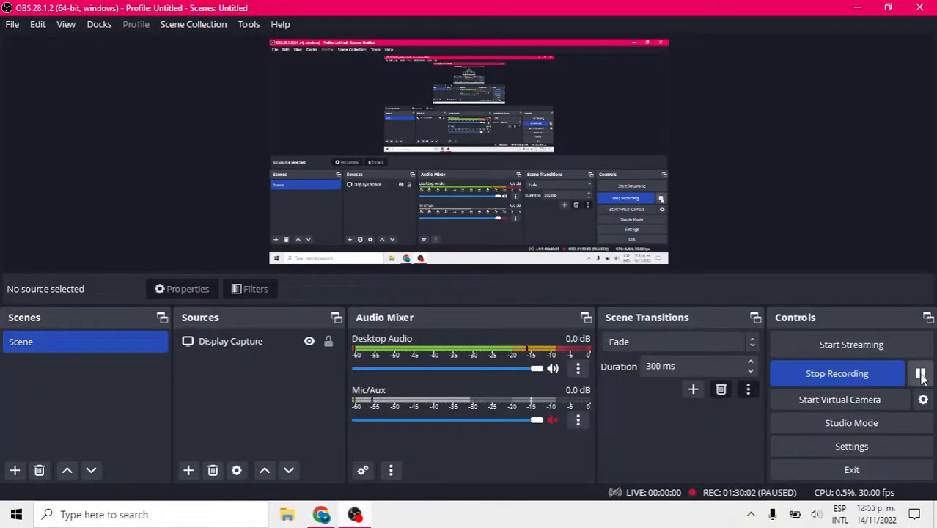
left_click(922, 375)
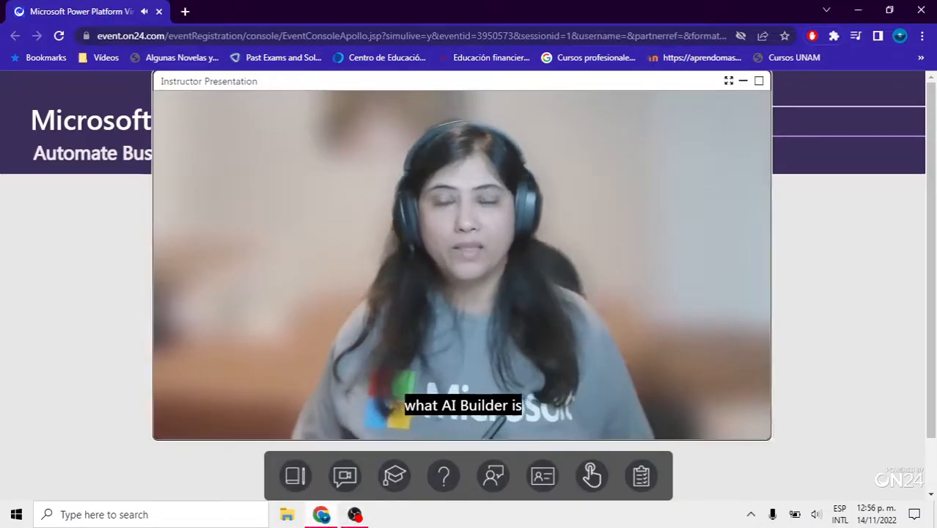
left_click(728, 79)
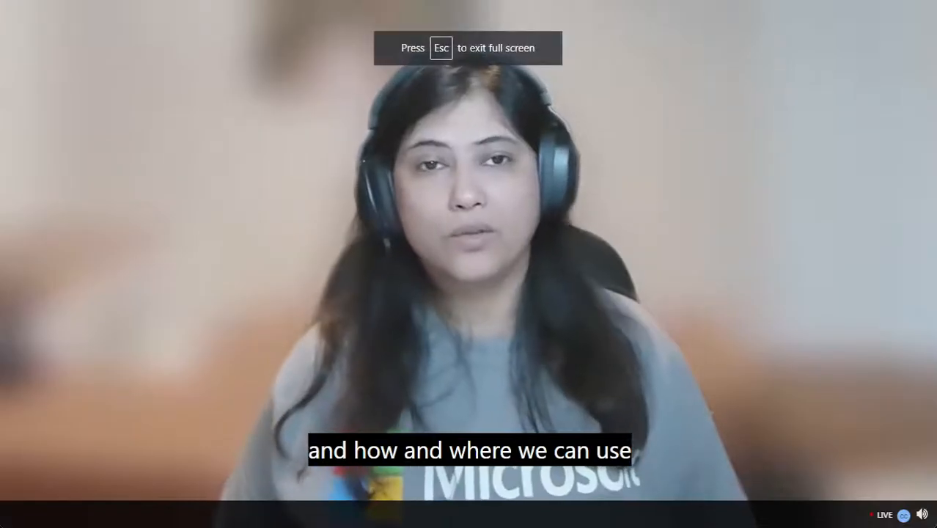
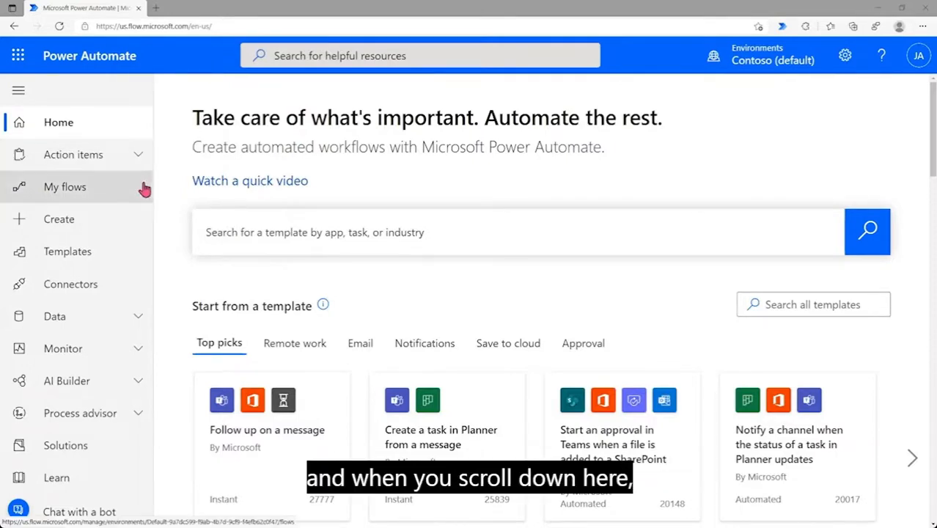
Open AI Builder's Build page and preview the Category Classification model type
left_click(145, 386)
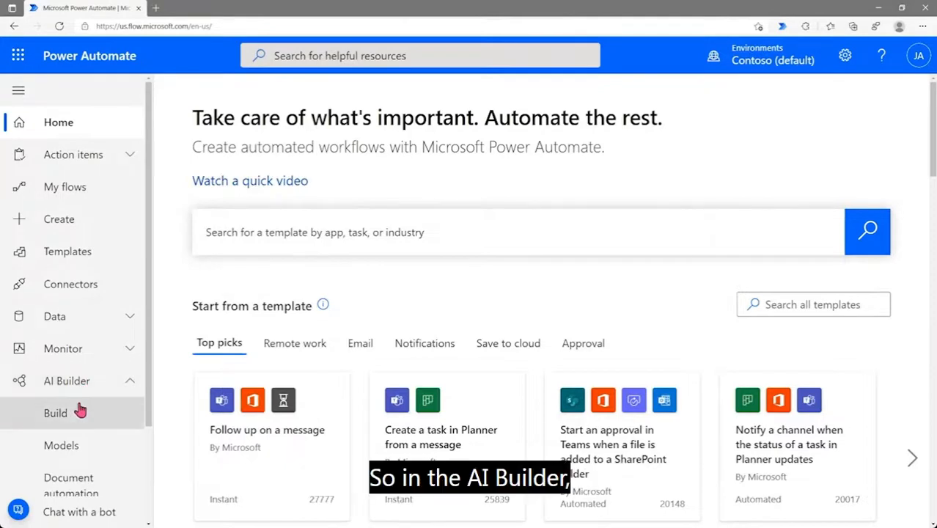
left_click(60, 418)
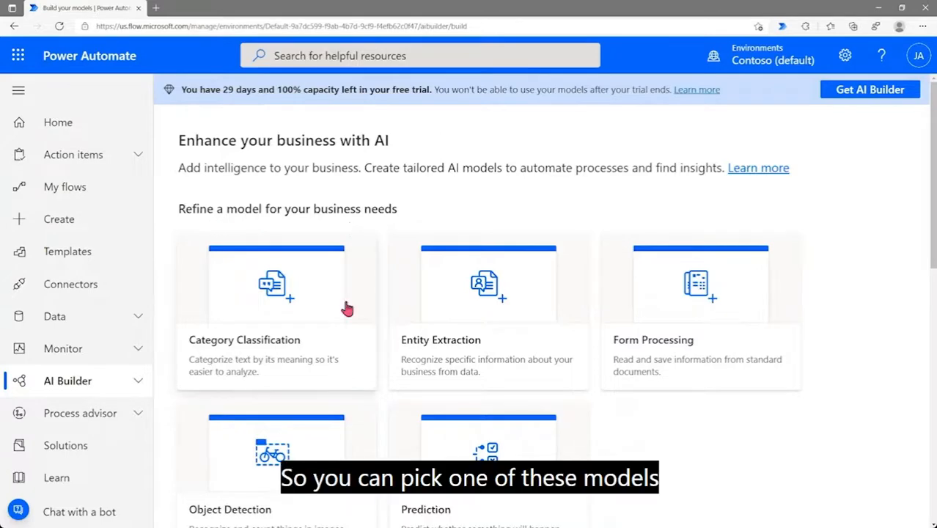
scroll(473, 226, "down", 2)
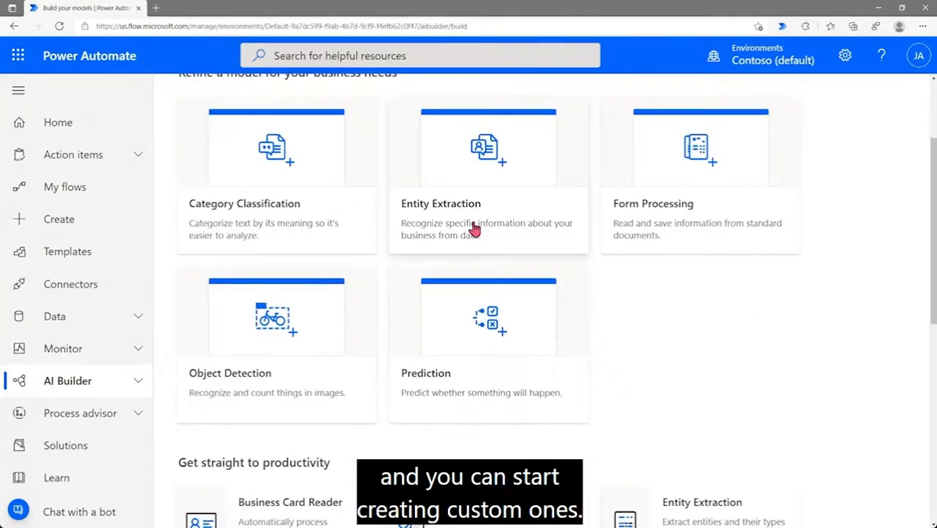
scroll(377, 236, "up", 1)
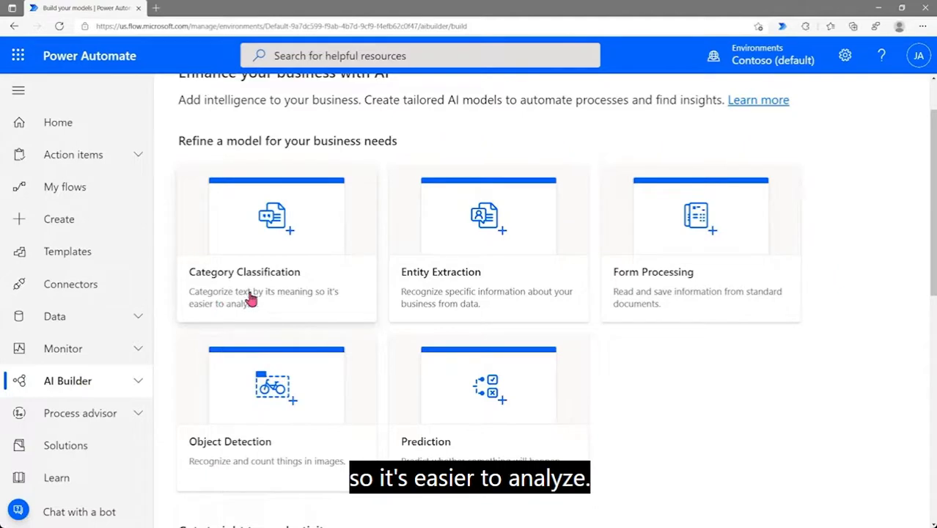
left_click(272, 280)
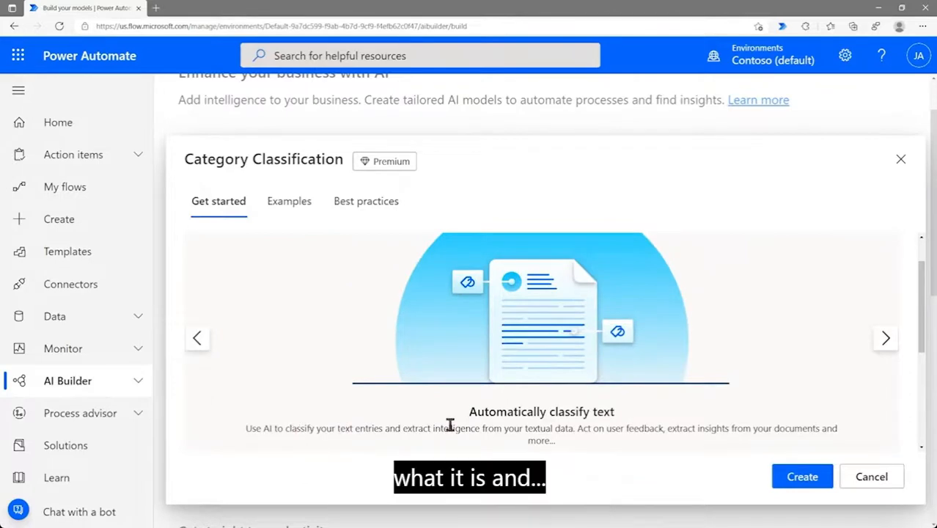
left_click(310, 213)
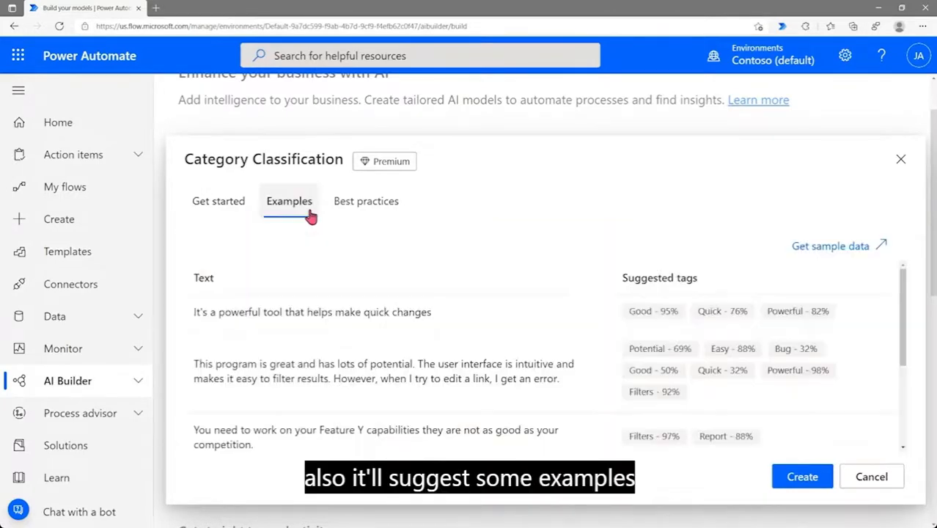
scroll(366, 308, "down", 2)
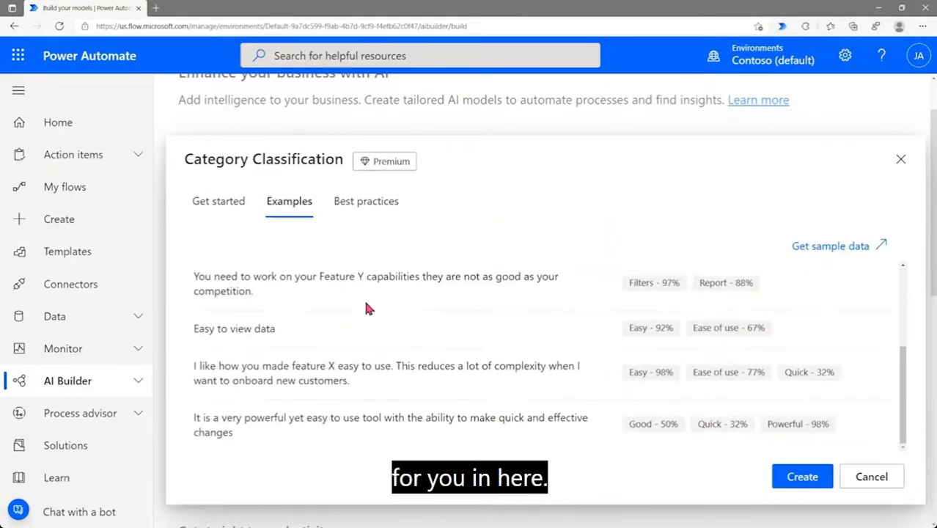
scroll(368, 308, "up", 3)
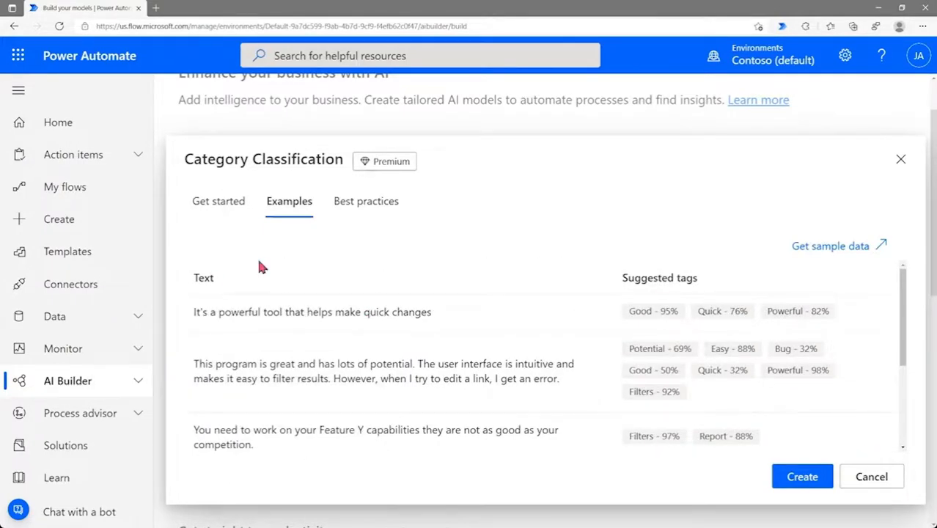
left_click(226, 211)
scroll(303, 420, "down", 3)
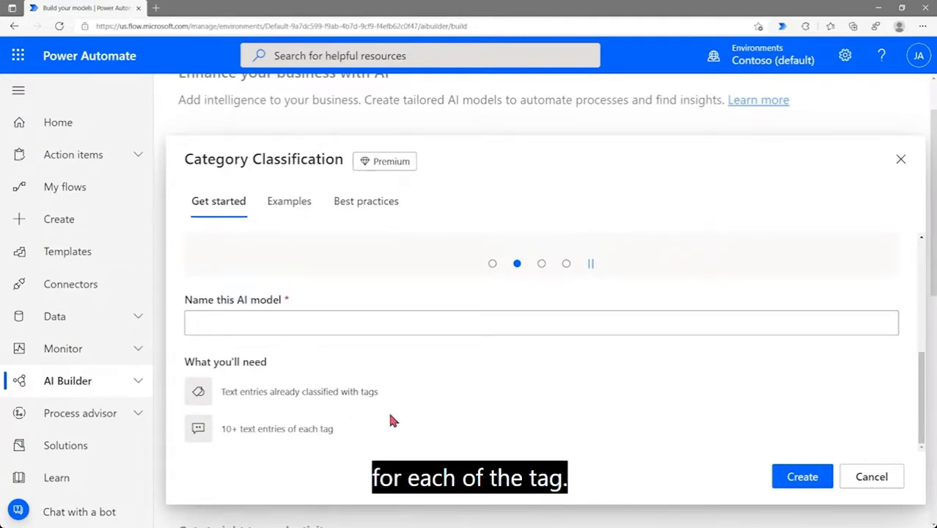
left_click(871, 477)
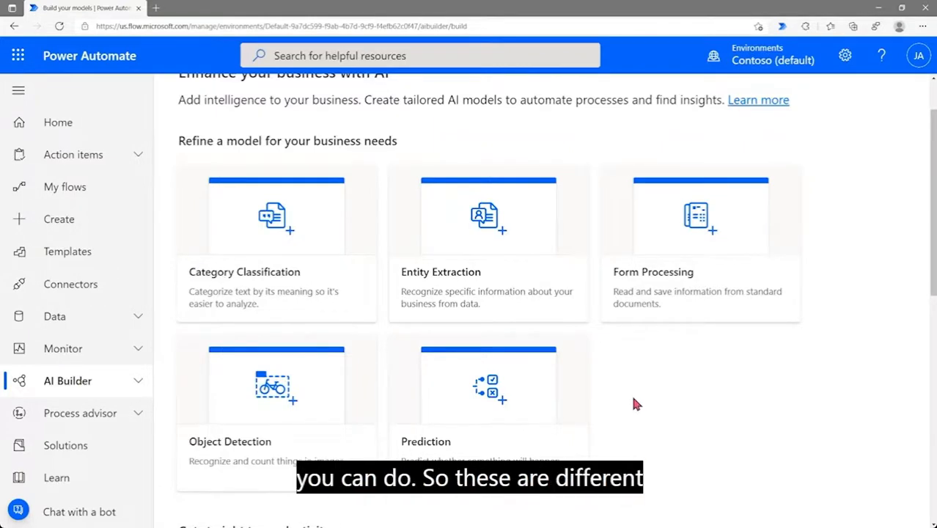
scroll(623, 404, "down", 5)
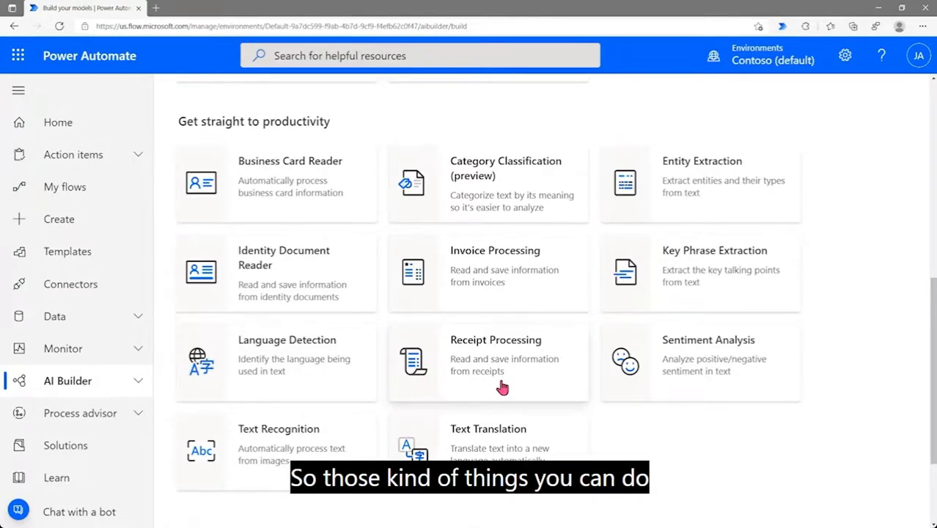
scroll(503, 387, "up", 5)
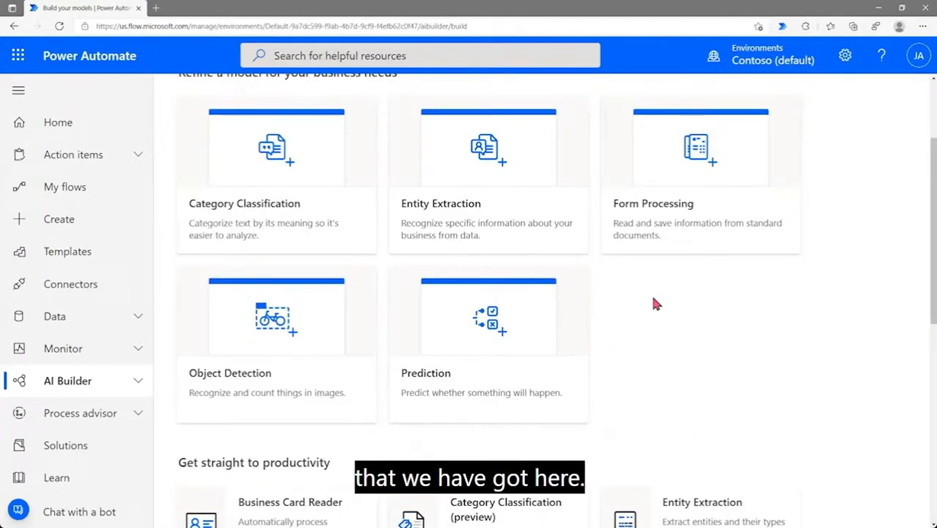
scroll(653, 302, "up", 2)
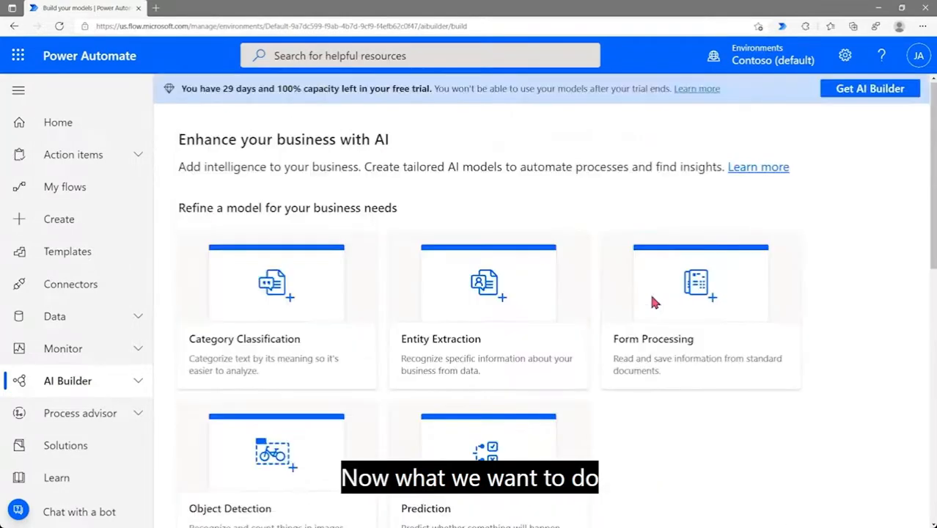
scroll(653, 302, "down", 1)
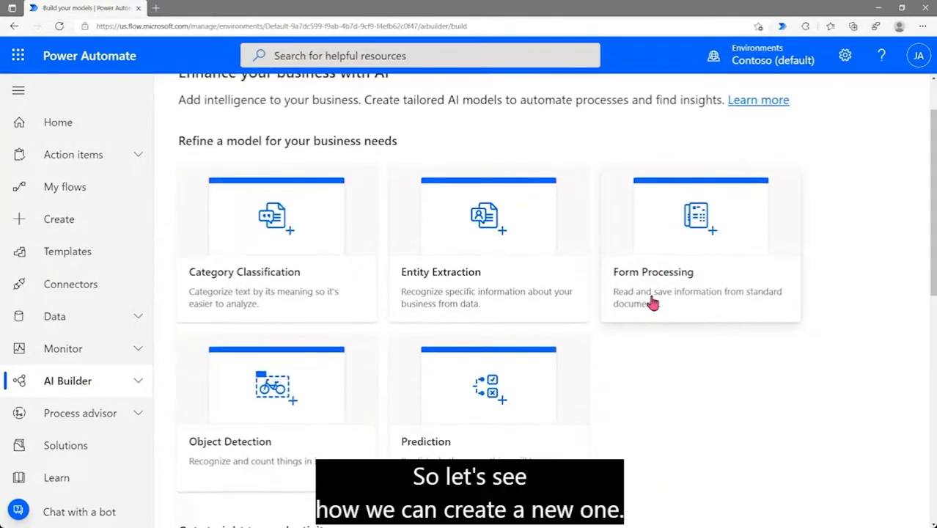
scroll(653, 302, "down", 1)
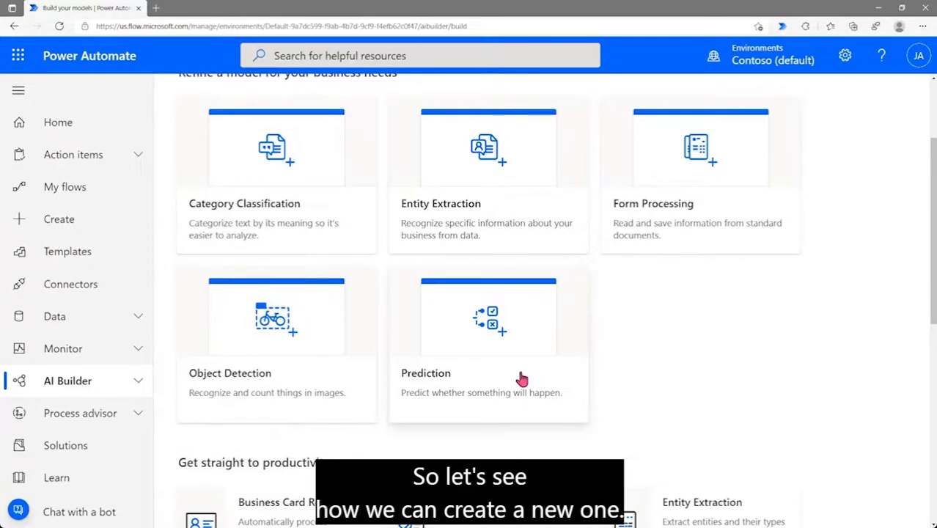
Create an Object Detection model named 'Green Tea Model'
left_click(245, 396)
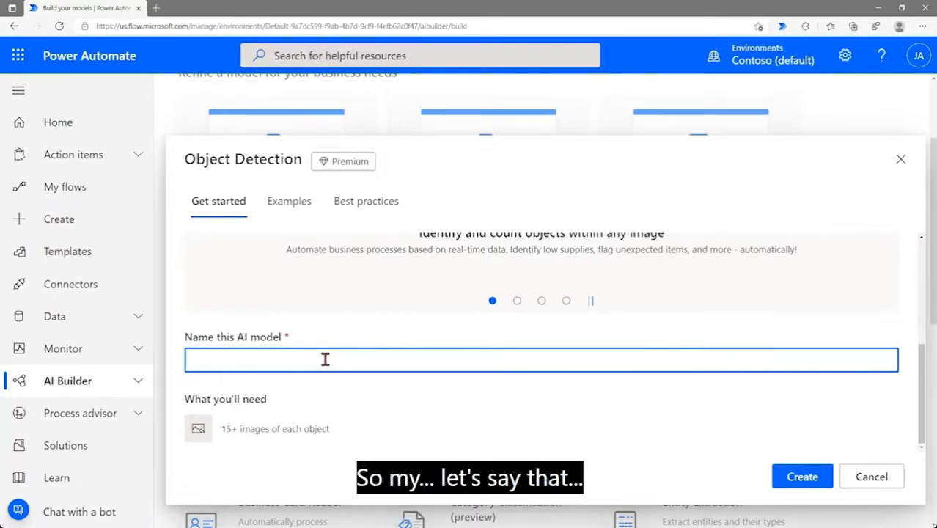
type("Green")
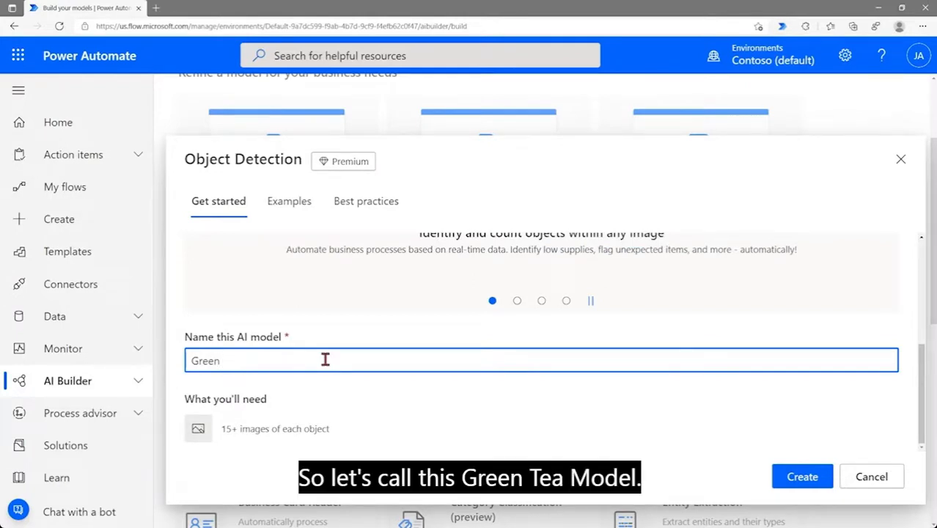
type("east")
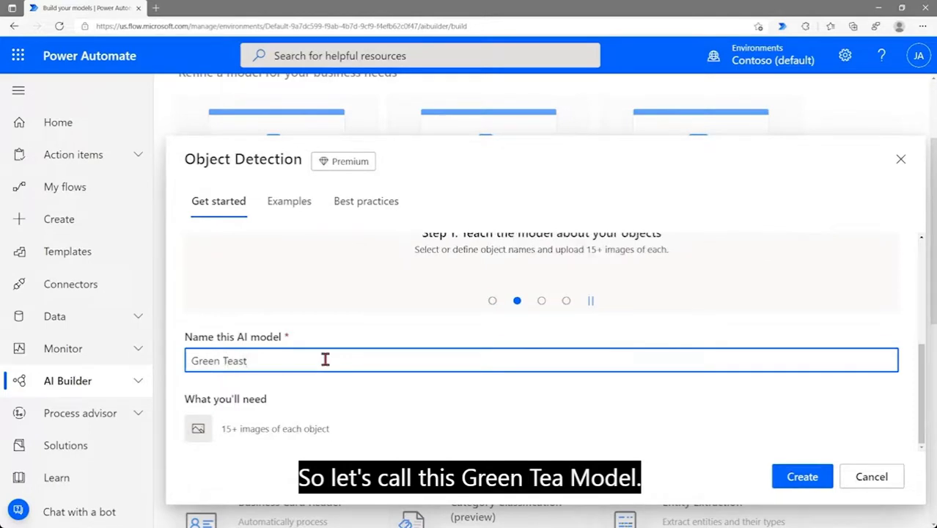
key("BackSpace")
key("BackSpace")
type(" Model")
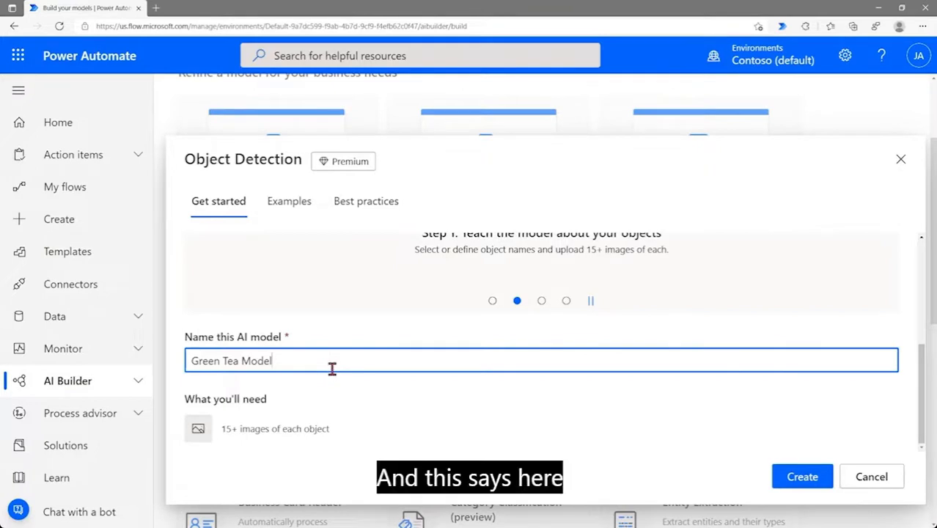
left_click_drag(220, 428, 344, 428)
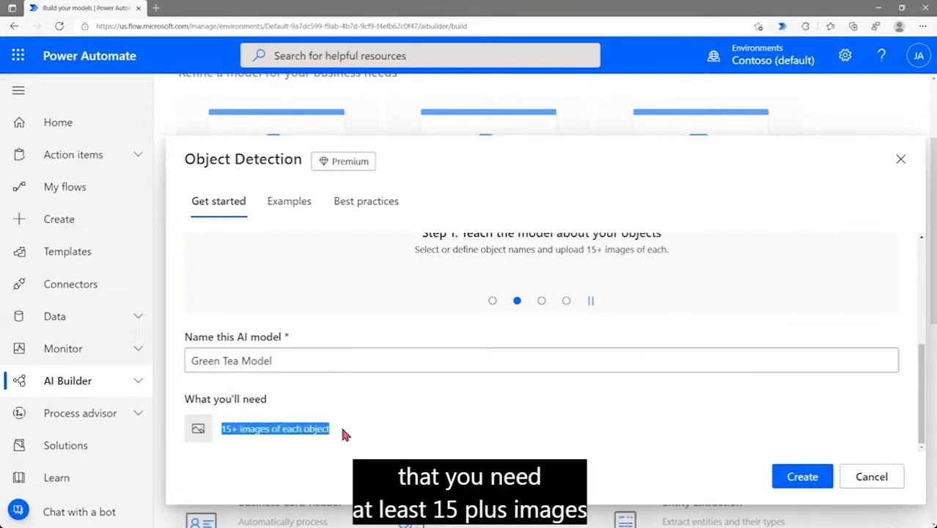
left_click(344, 428)
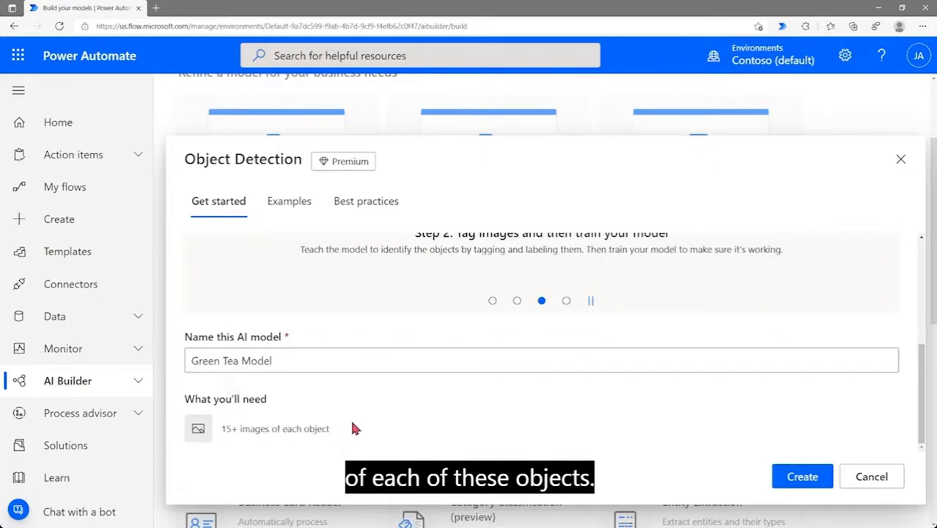
left_click(791, 488)
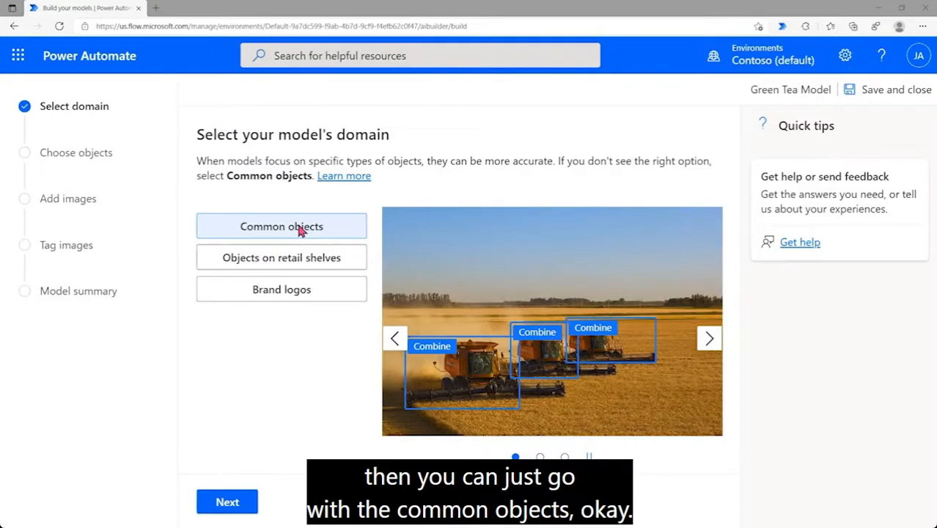
Browse the retail-shelf and brand-logo domain examples, then choose Common objects and continue
left_click(266, 268)
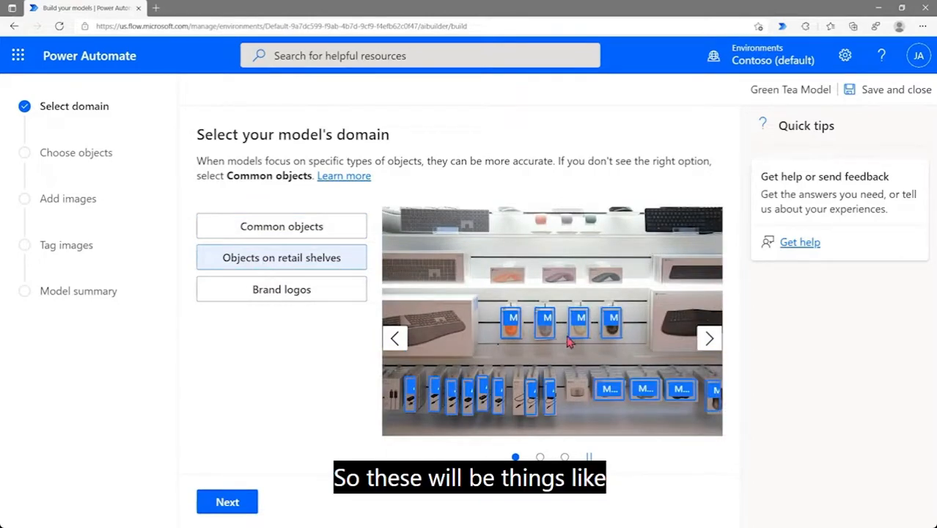
left_click(709, 343)
left_click(710, 343)
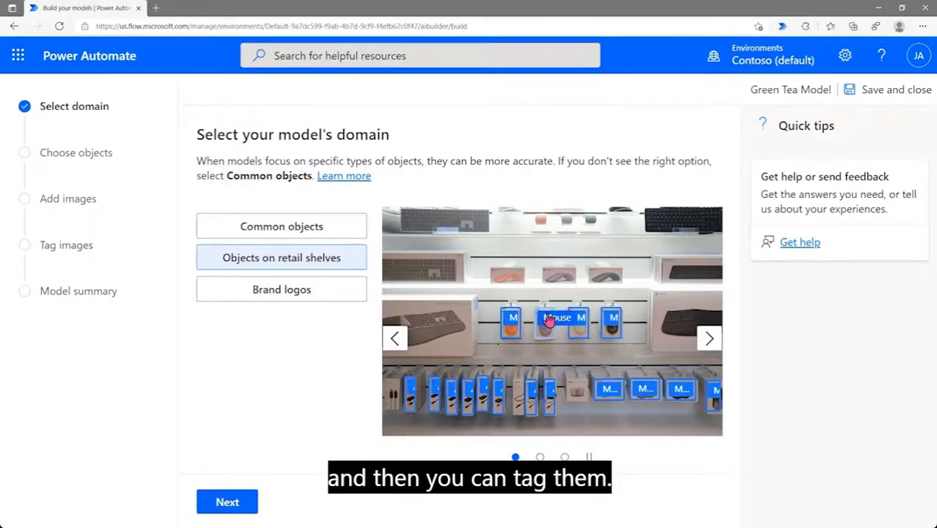
left_click(286, 297)
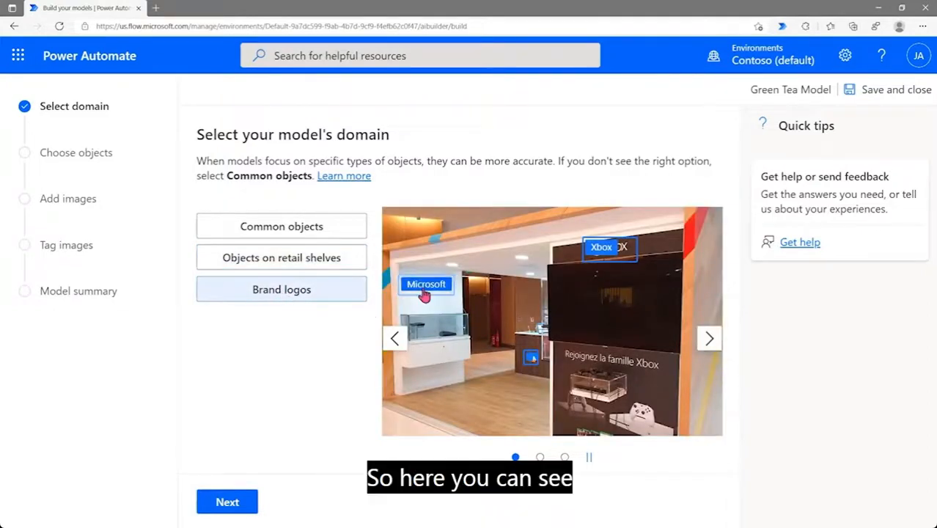
left_click(714, 341)
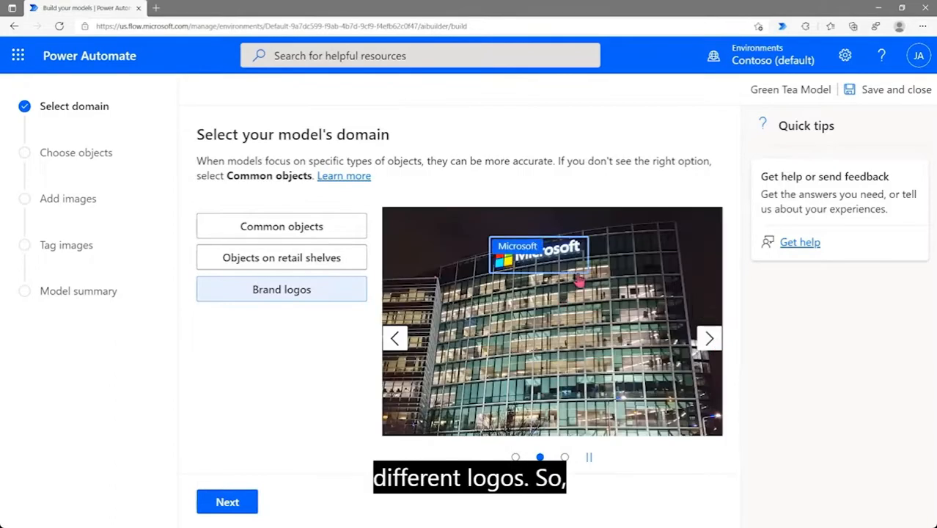
left_click(715, 344)
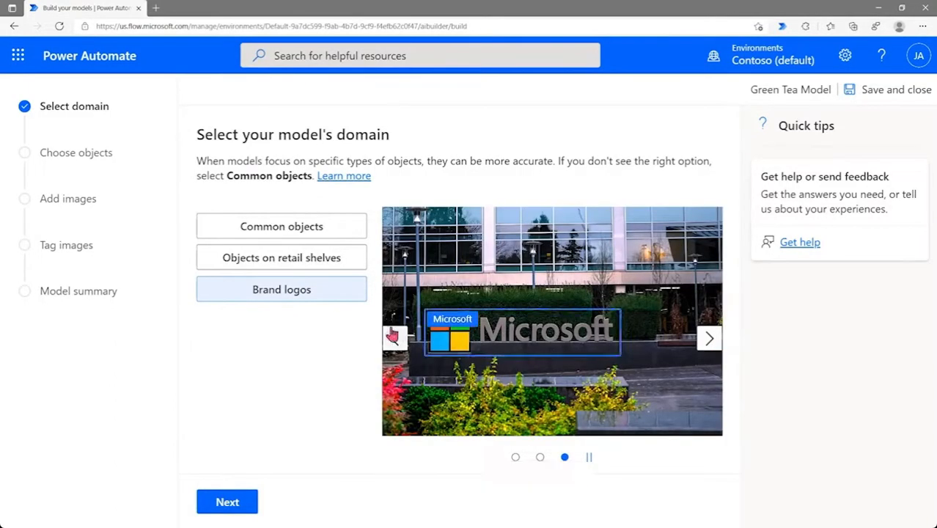
left_click(288, 229)
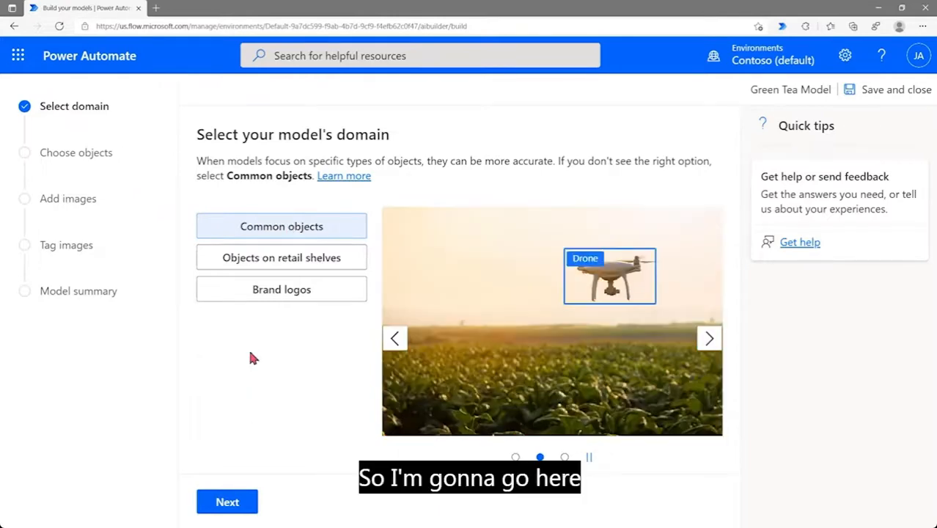
left_click(230, 505)
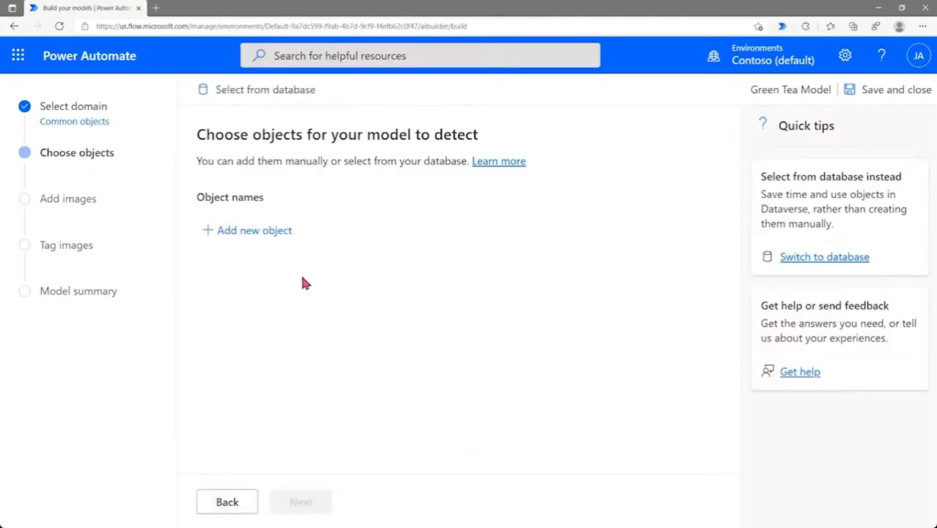
Add Green Tea Cinnamon, Green Tea Mint and Green Tea Rose as objects, then continue
left_click(257, 232)
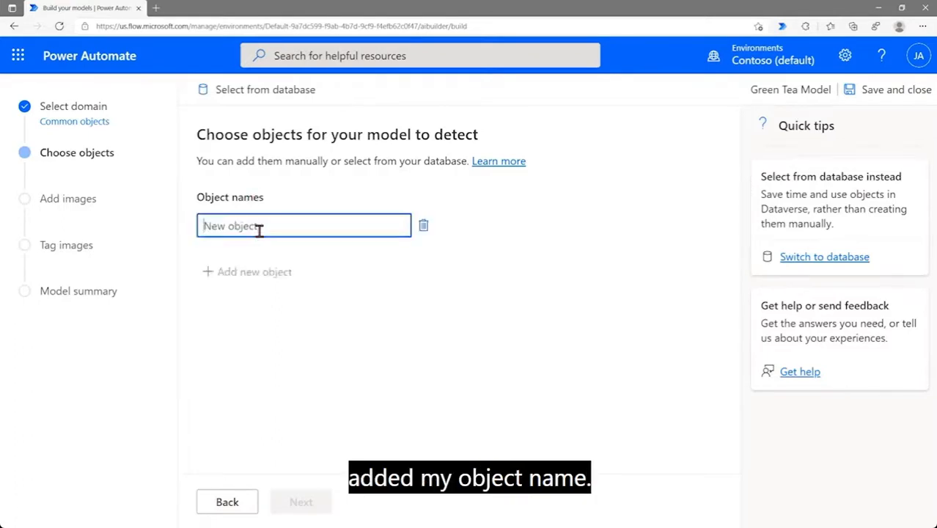
type("G")
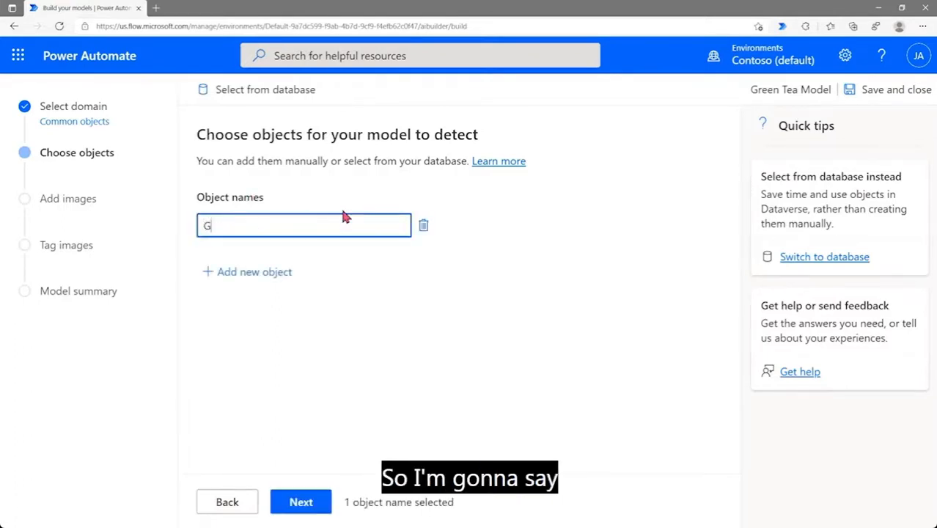
type("reen T")
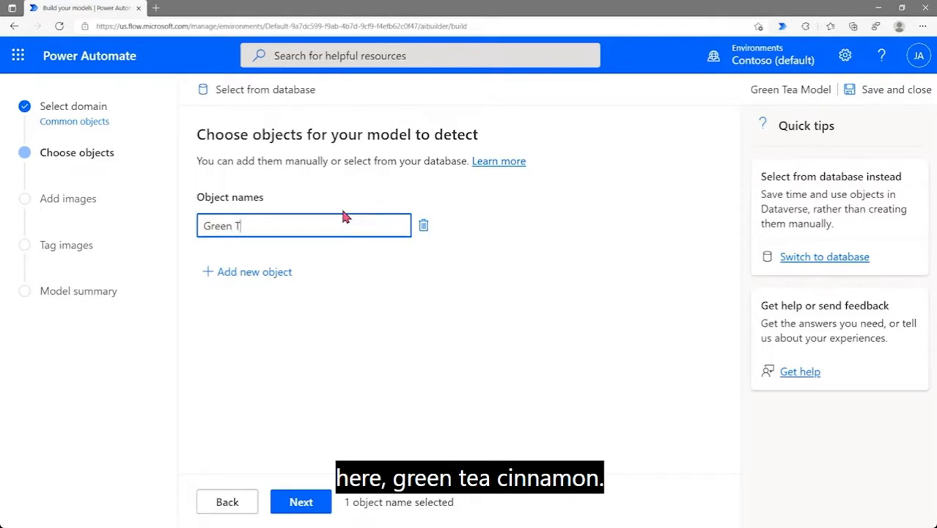
type("ea Ciann")
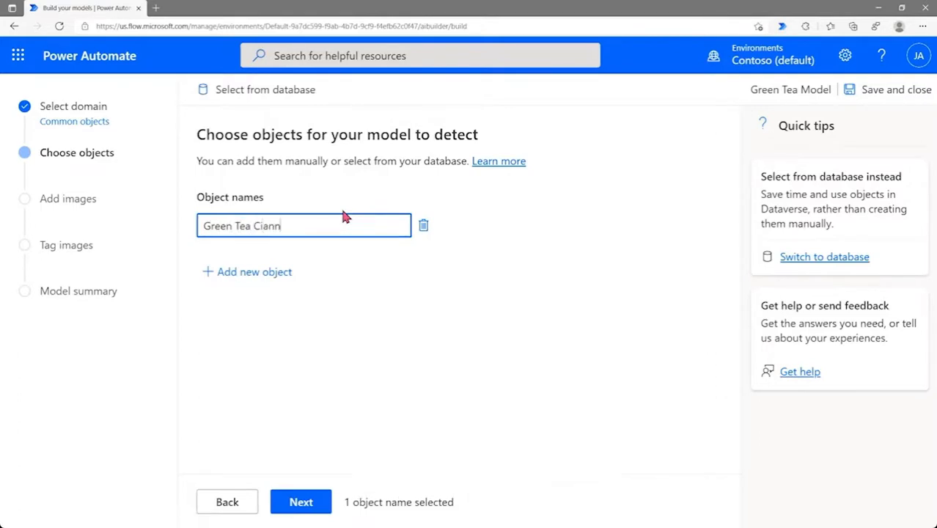
key("BackSpace")
key("BackSpace")
key("BackSpace")
type("nnamon")
left_click(282, 272)
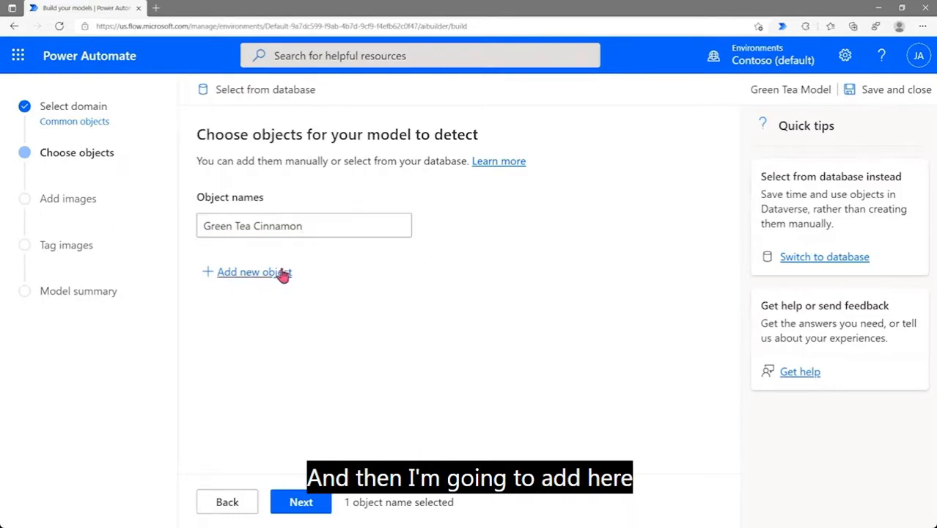
type("Gree")
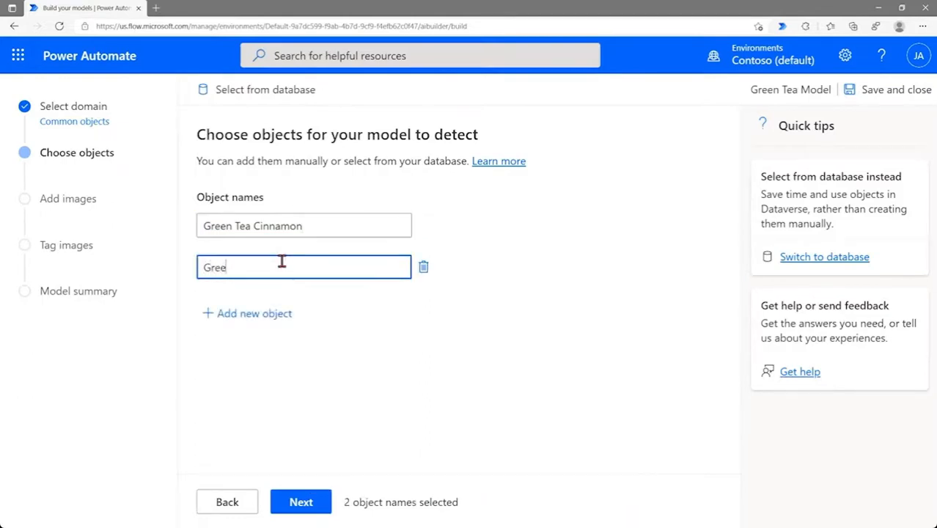
type("n Tea Mint")
left_click(259, 314)
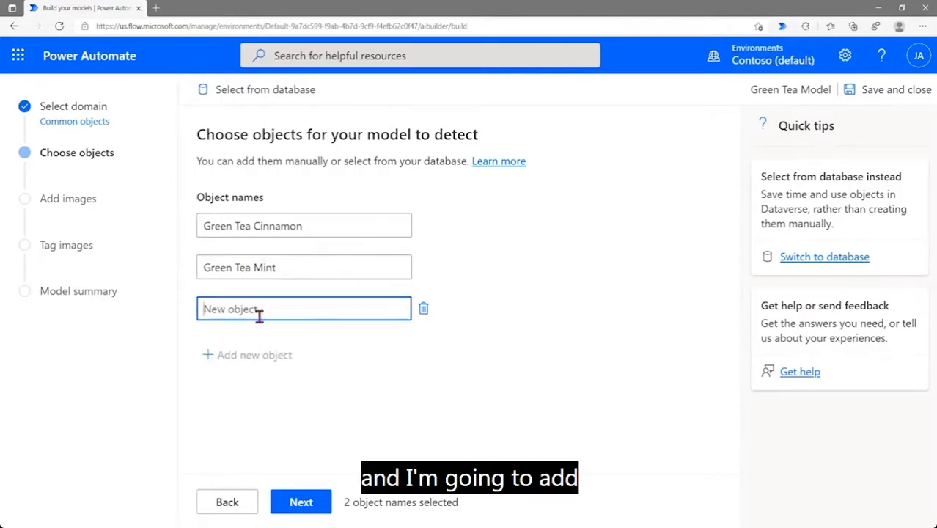
type("G")
key("BackSpace")
type("Green t")
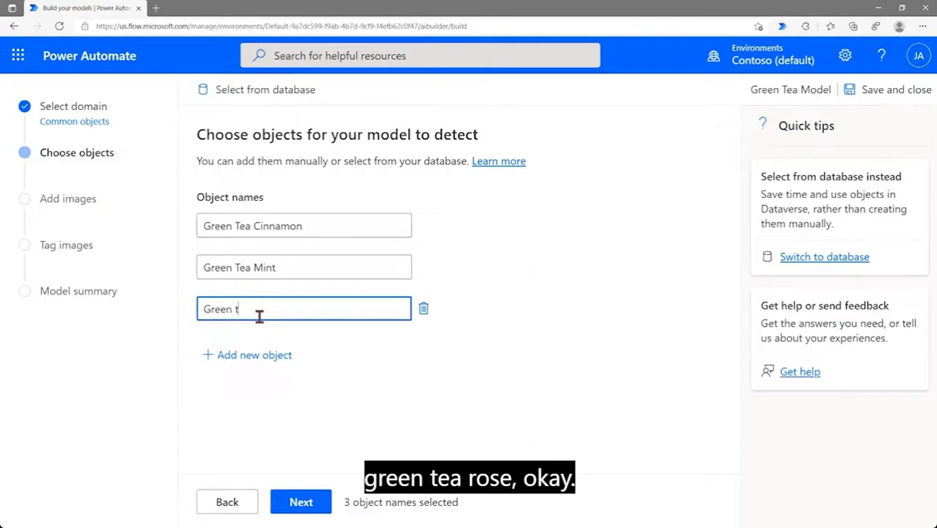
type(" Tea Rose")
left_click(315, 340)
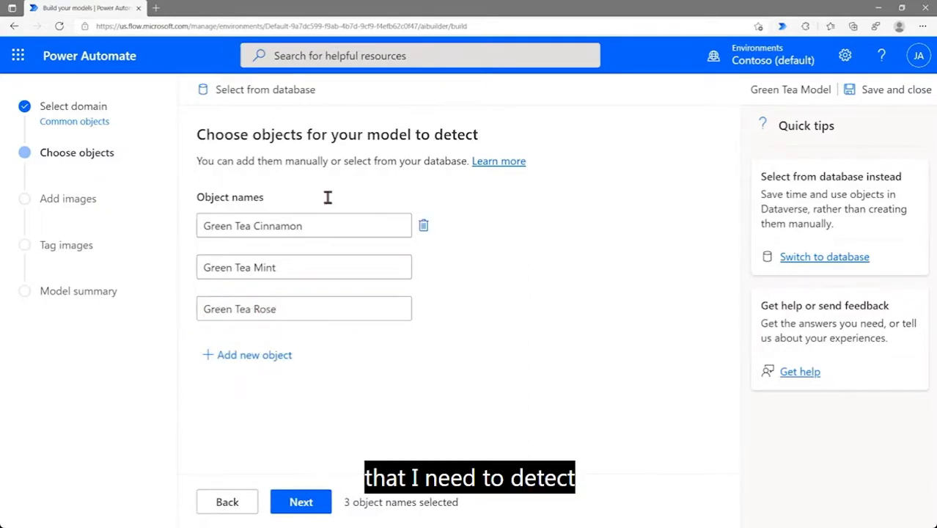
left_click(300, 511)
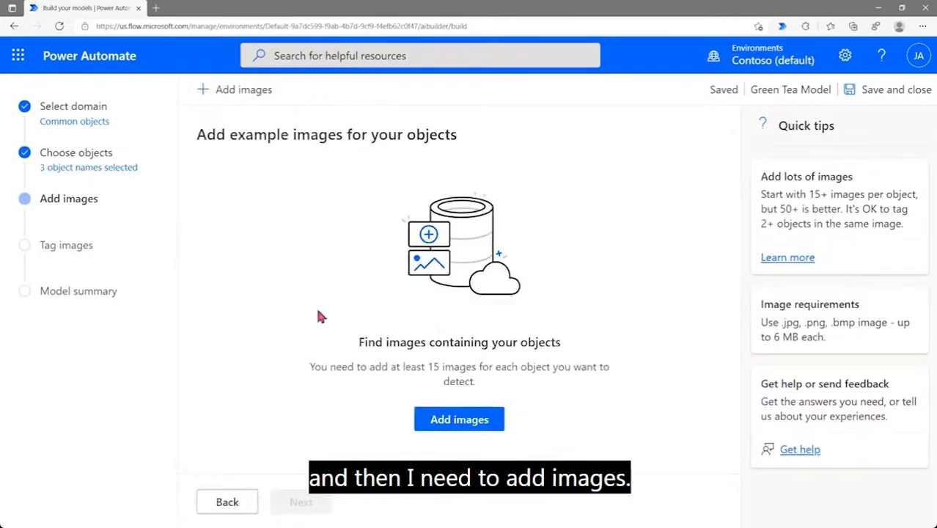
Pick Contoso Tea (1) to (4).jpeg from local storage as training images
left_click(470, 424)
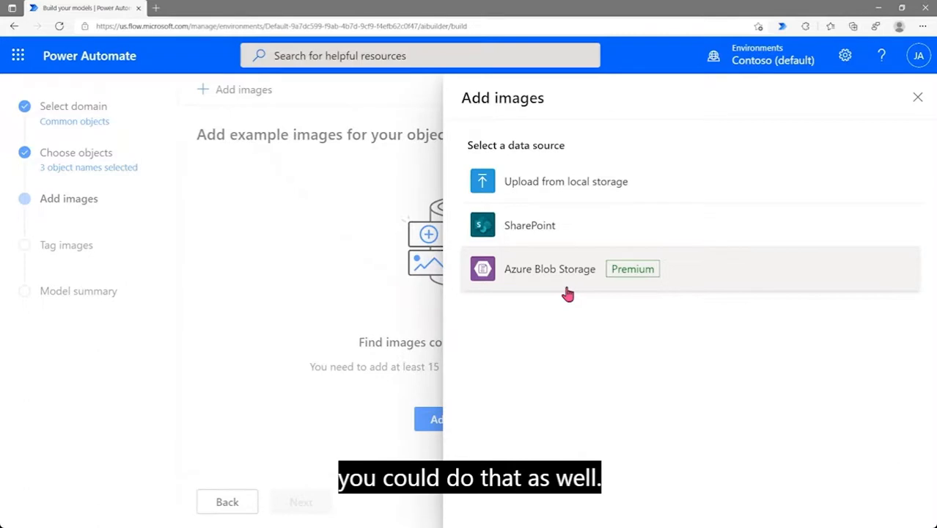
left_click(565, 190)
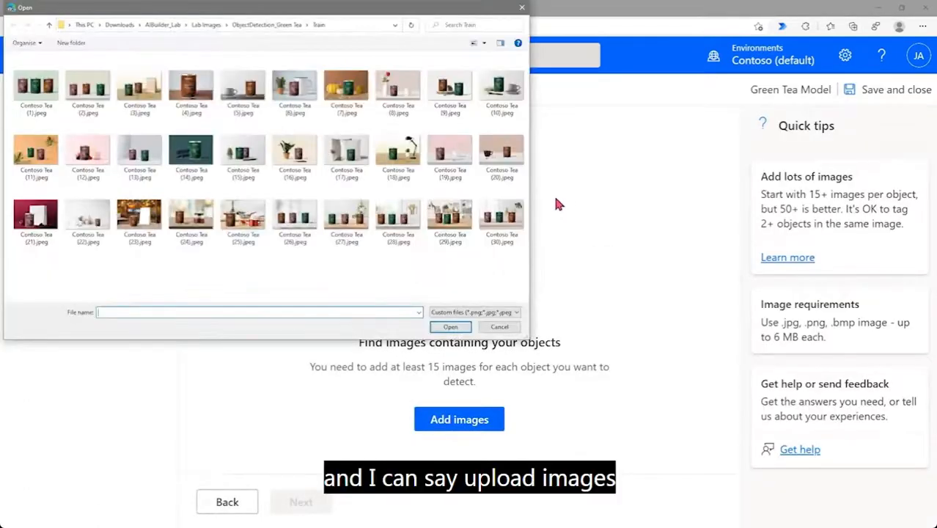
left_click(43, 113)
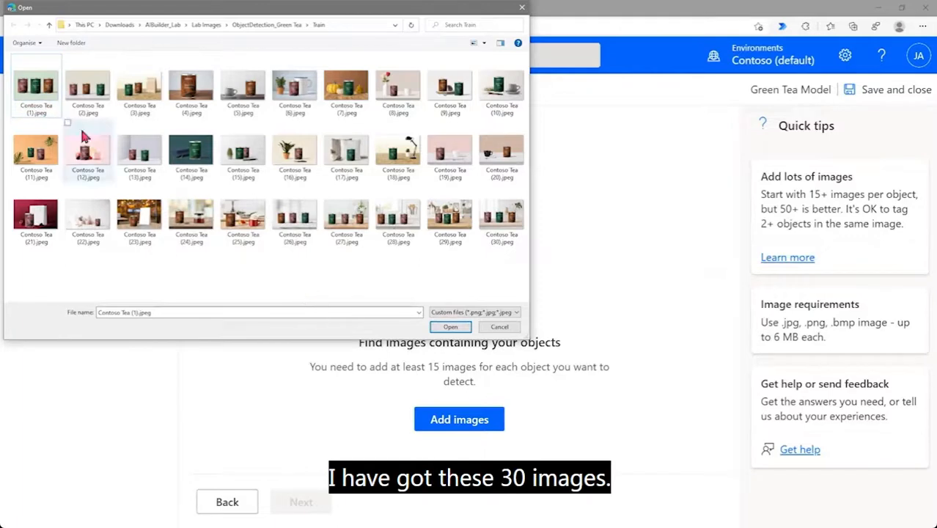
left_click(45, 101)
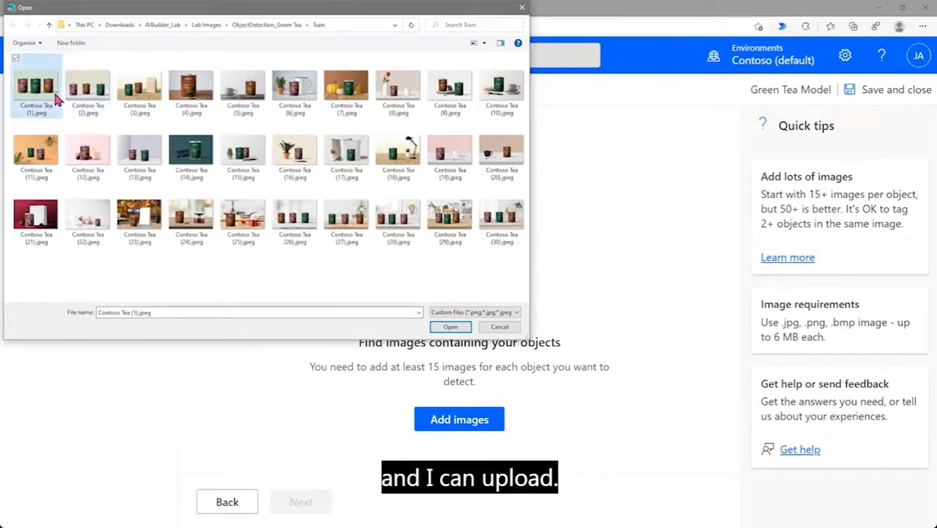
left_click(81, 96, "ctrl")
left_click(119, 92, "ctrl")
left_click(184, 98, "ctrl")
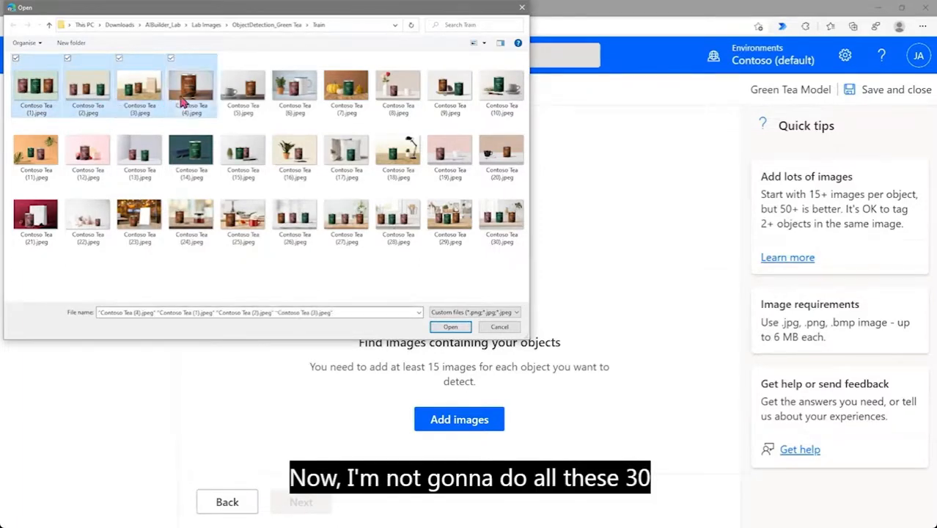
left_click(449, 328)
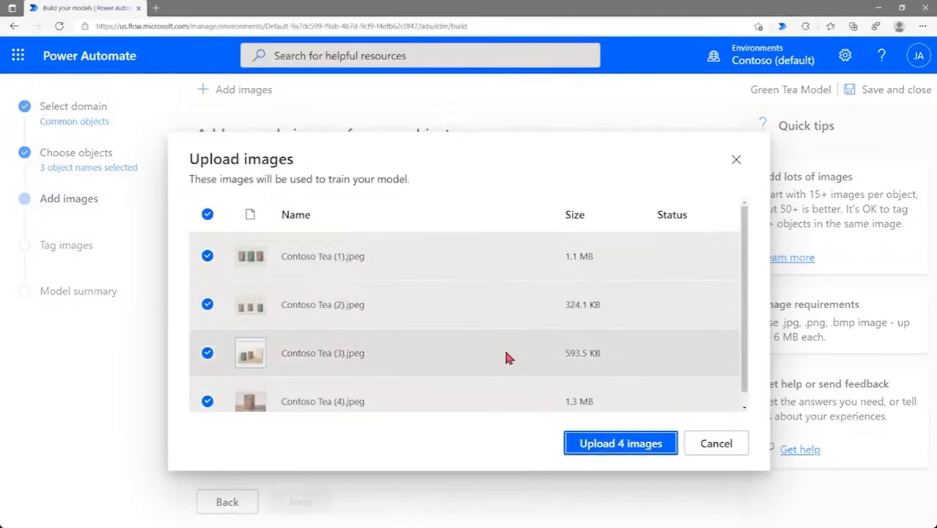
Upload the four tea images, close the summary, and advance to Tag images
left_click(586, 453)
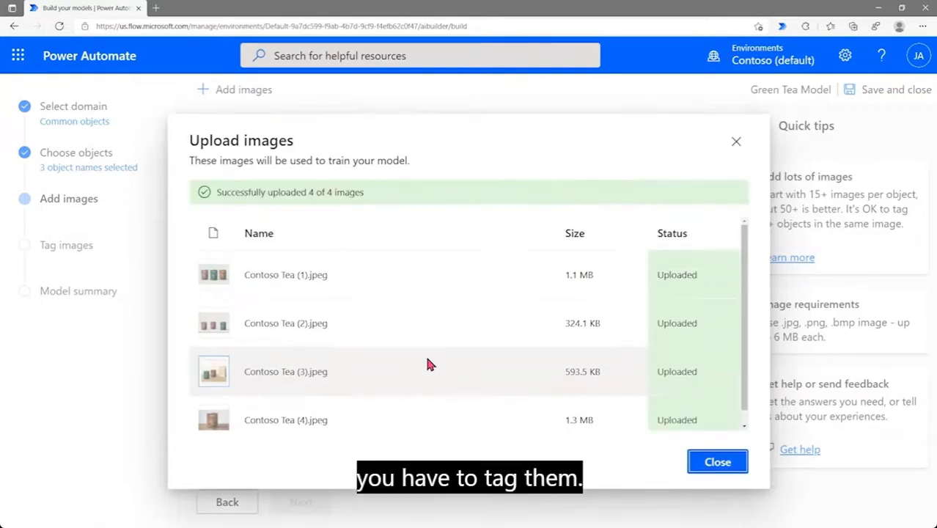
left_click(712, 462)
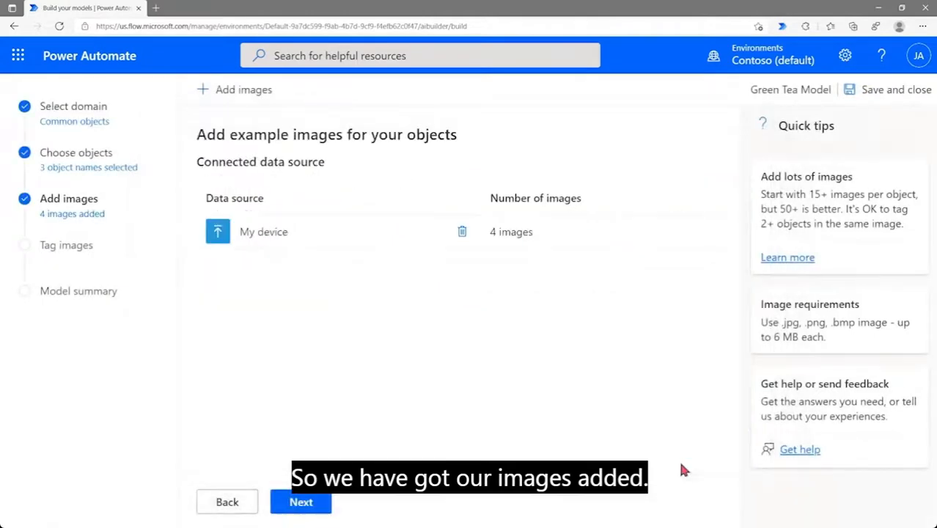
left_click(323, 503)
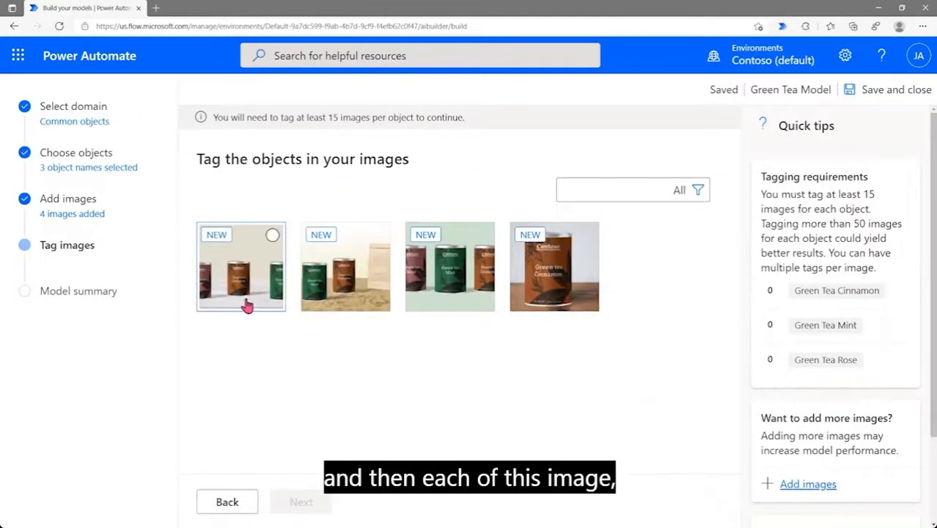
In the first image, tag the Green Tea Rose, Cinnamon and Mint cans
left_click(247, 307)
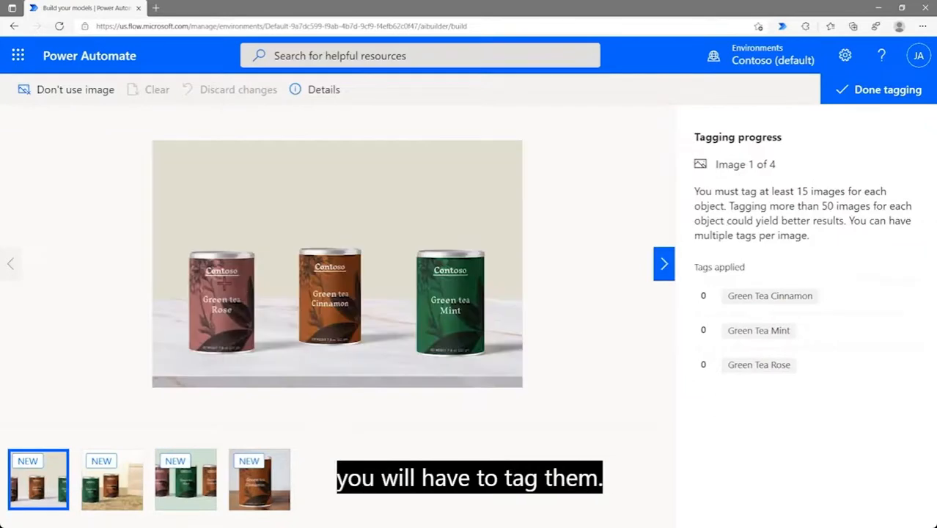
left_click_drag(187, 250, 258, 352)
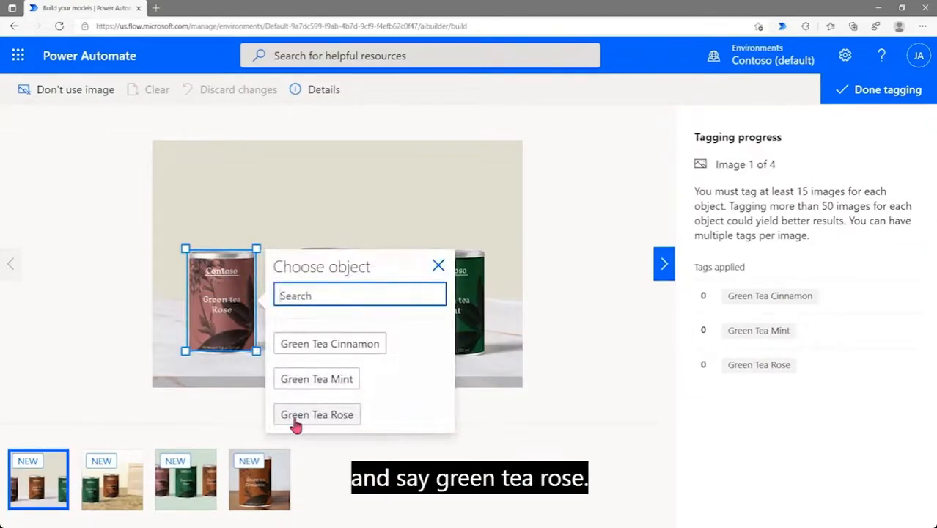
left_click(297, 415)
left_click_drag(299, 242, 363, 345)
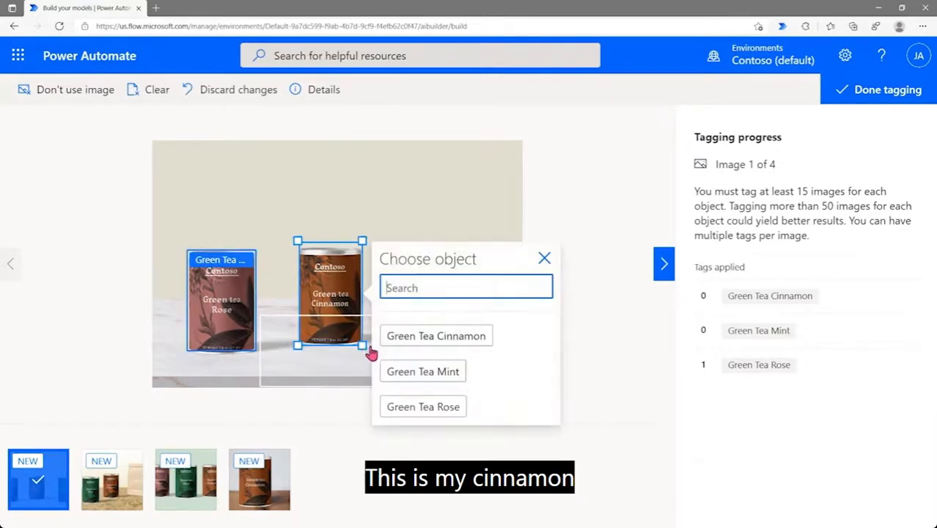
left_click(401, 338)
left_click_drag(415, 250, 487, 367)
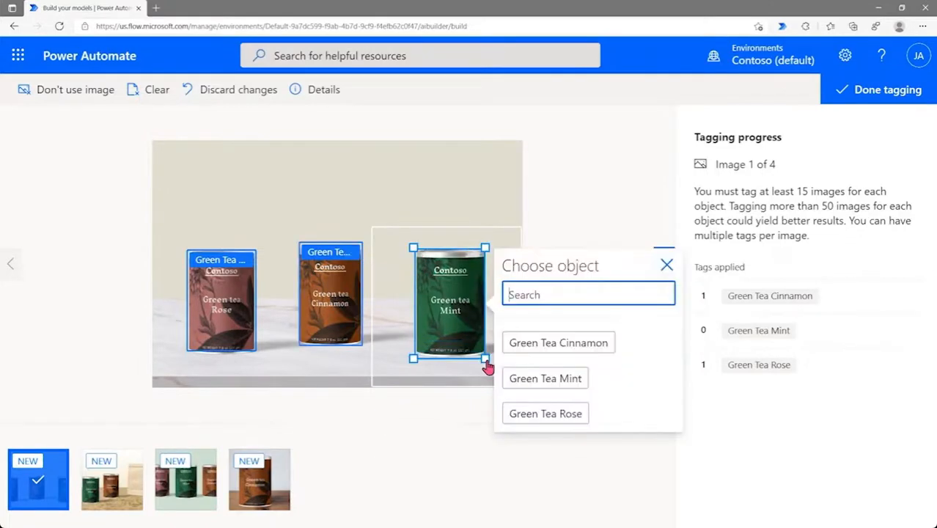
left_click(546, 382)
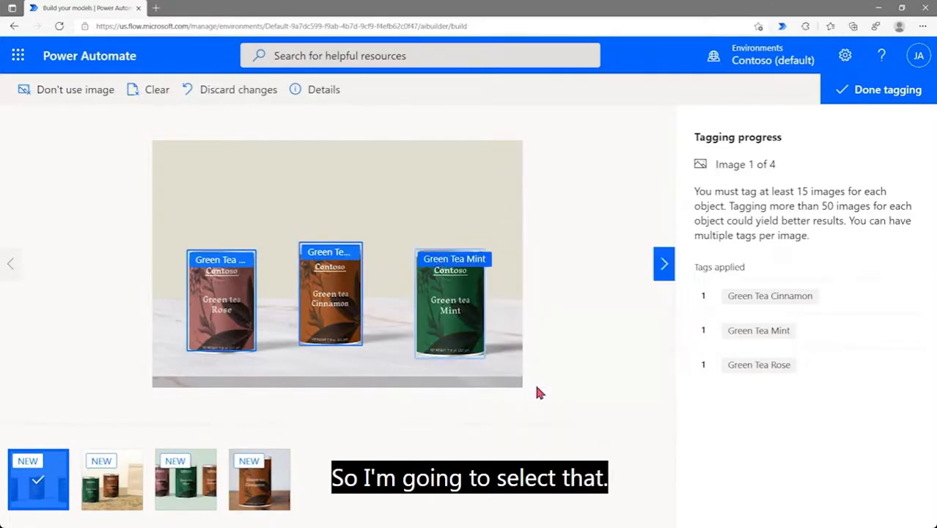
In the second image, tag a Green Tea Mint can and a Green Tea Cinnamon can
left_click(112, 478)
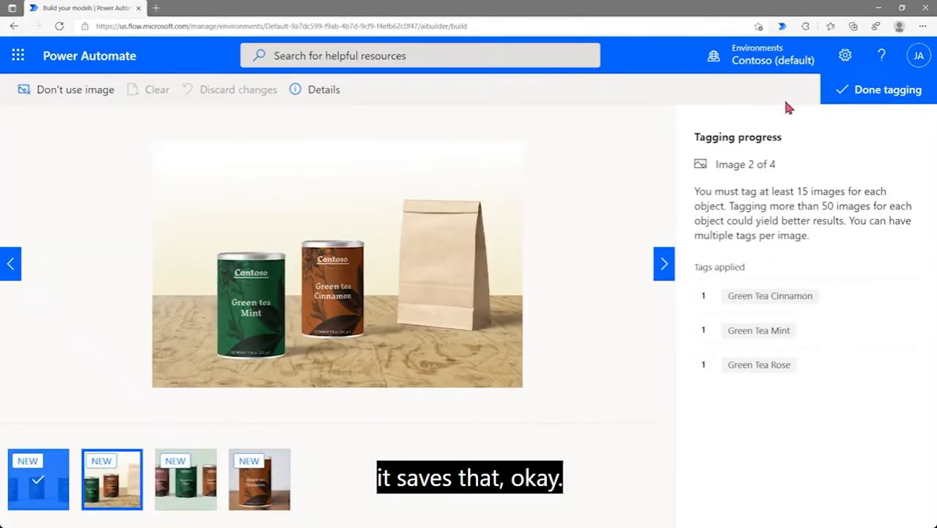
left_click_drag(221, 260, 291, 366)
left_click(289, 359)
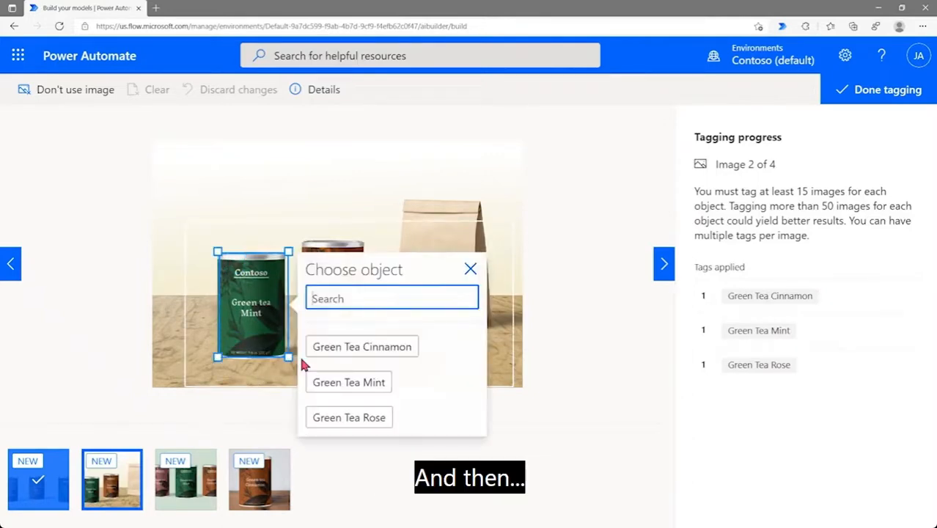
left_click(373, 387)
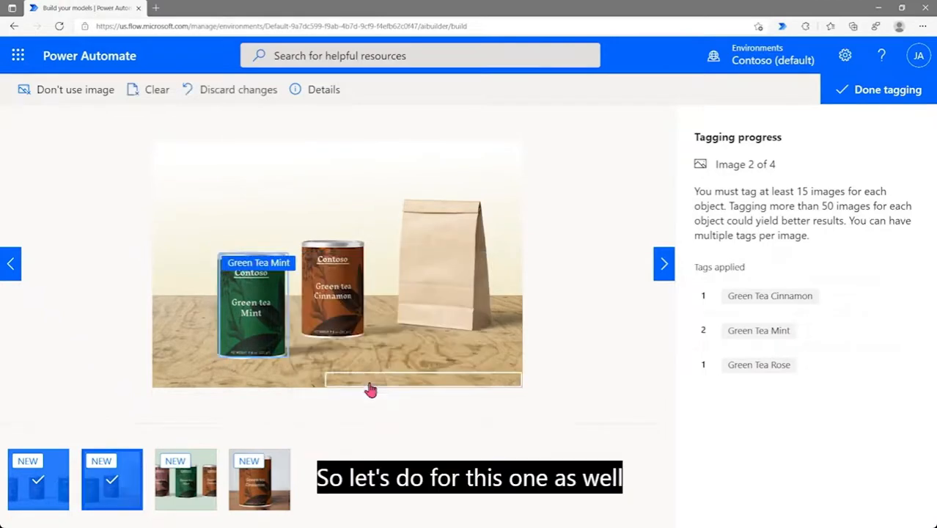
left_click_drag(298, 240, 367, 338)
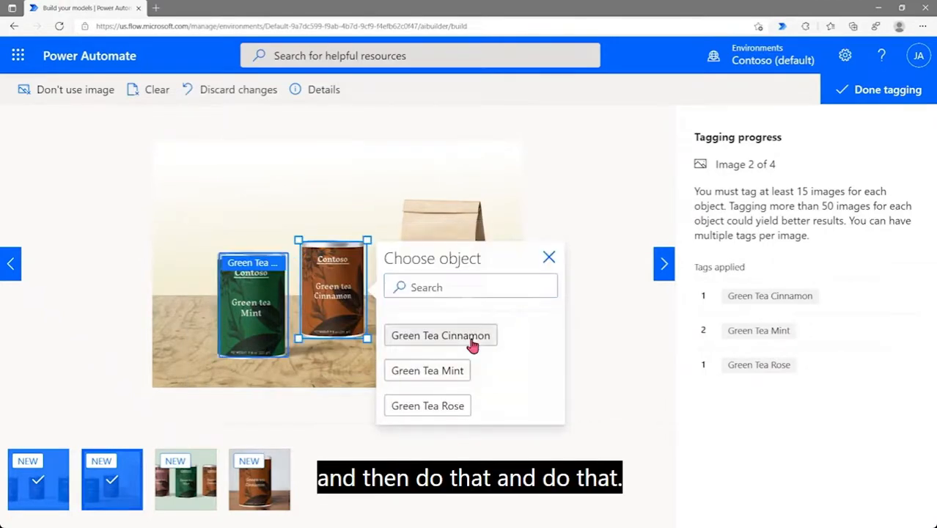
left_click(466, 344)
In the third image, tag the Rose, Mint and Cinnamon cans from left to right
left_click(188, 490)
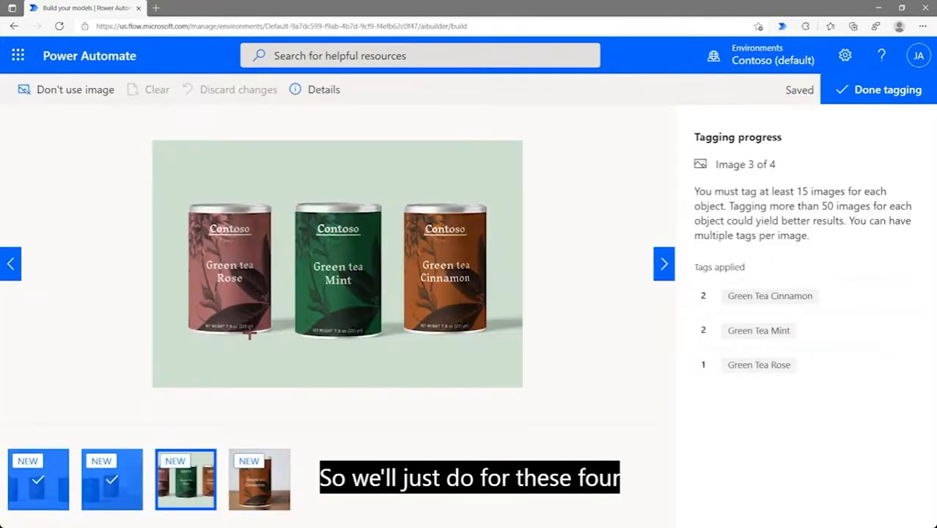
left_click_drag(188, 203, 273, 334)
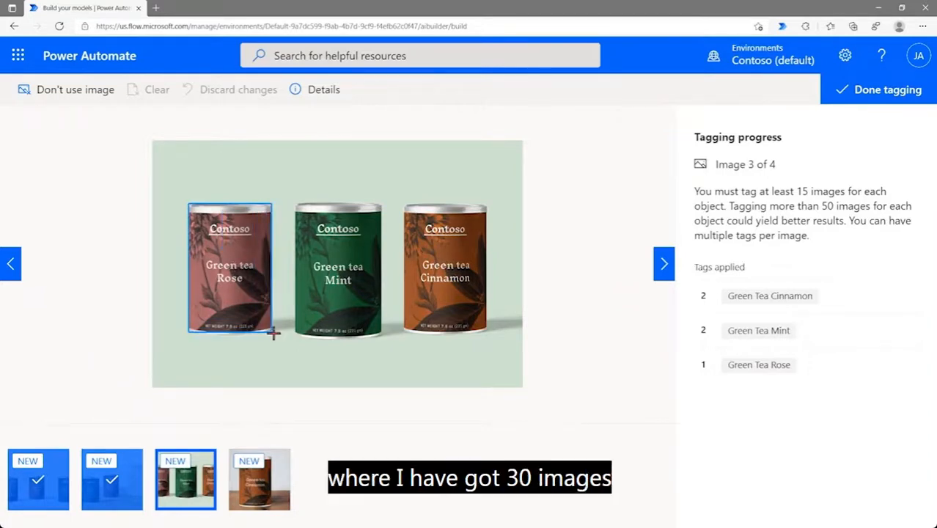
left_click(308, 375)
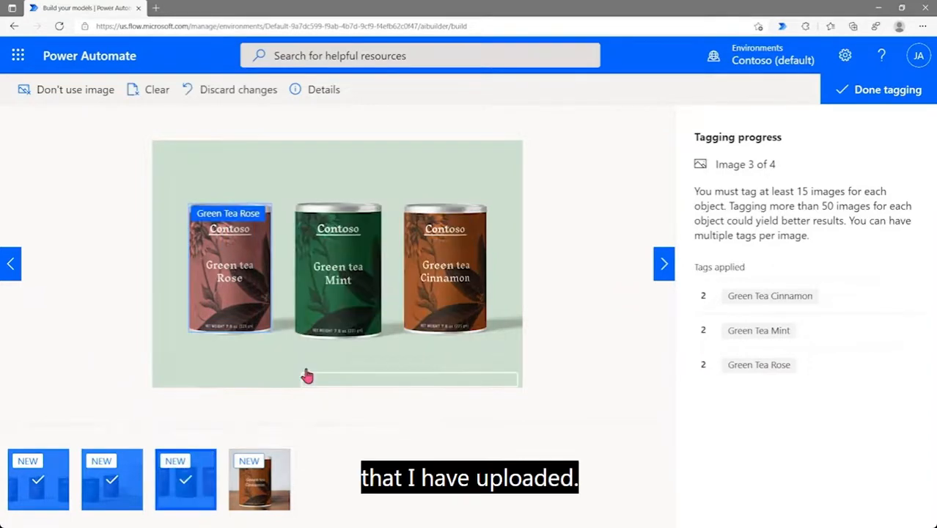
left_click_drag(296, 201, 384, 338)
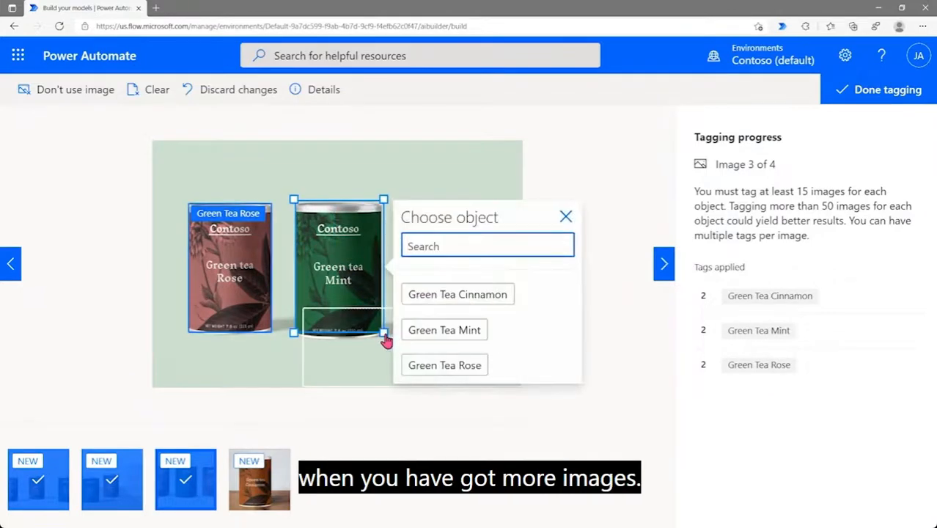
left_click(411, 330)
left_click_drag(401, 199, 484, 331)
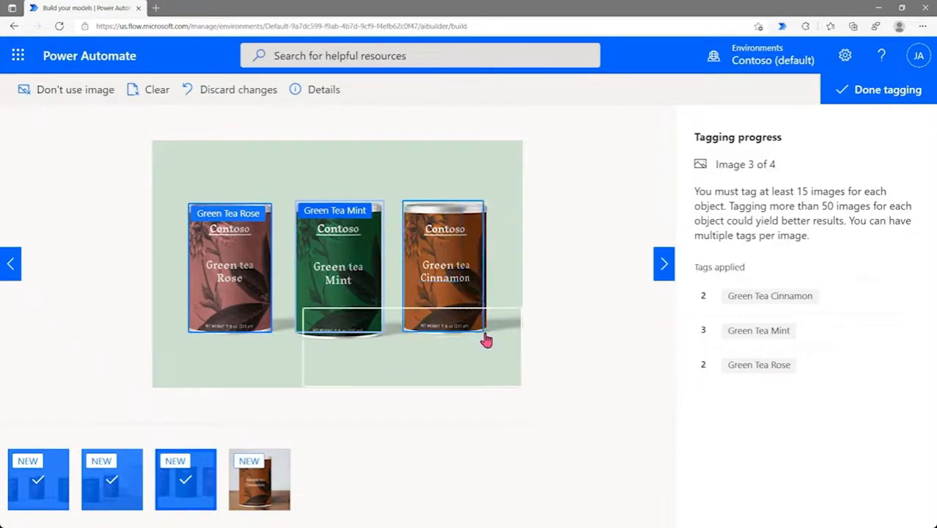
left_click(536, 300)
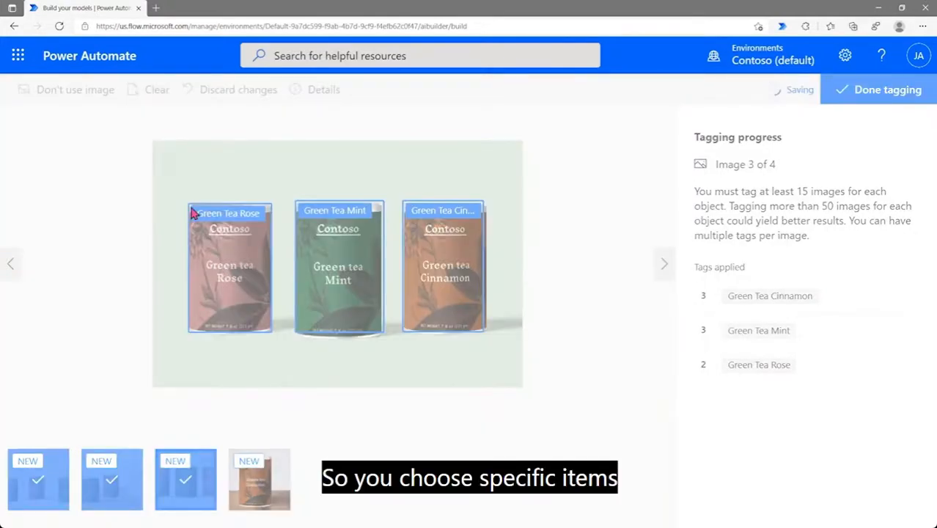
Tag the fourth image's single can as Green Tea Cinnamon and finish tagging
left_click_drag(254, 168, 385, 370)
left_click(436, 264)
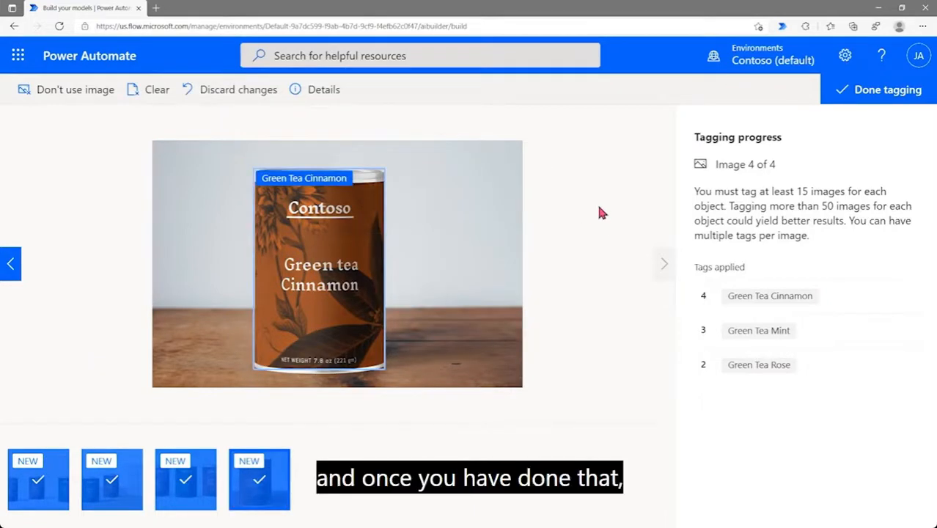
left_click(886, 99)
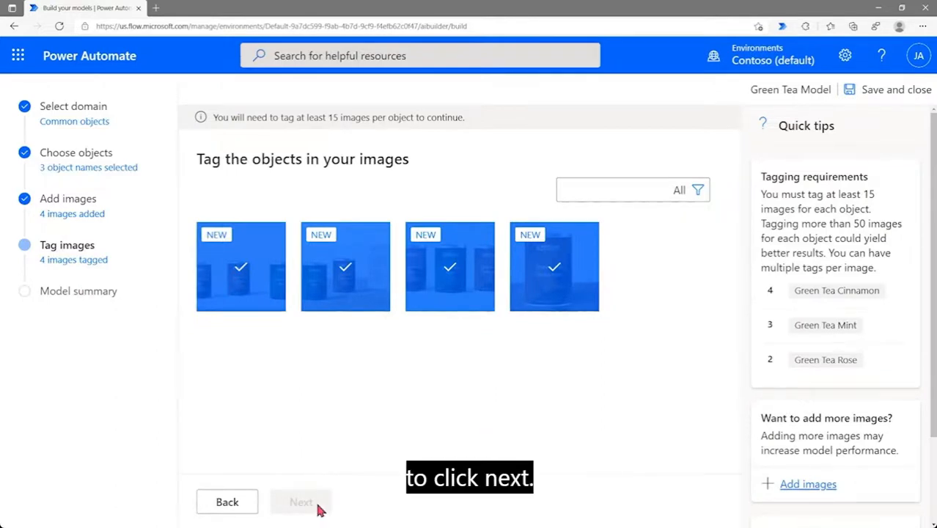
Save and close the draft Green Tea Model, then start editing Green Tea Detection
left_click_drag(232, 118, 466, 126)
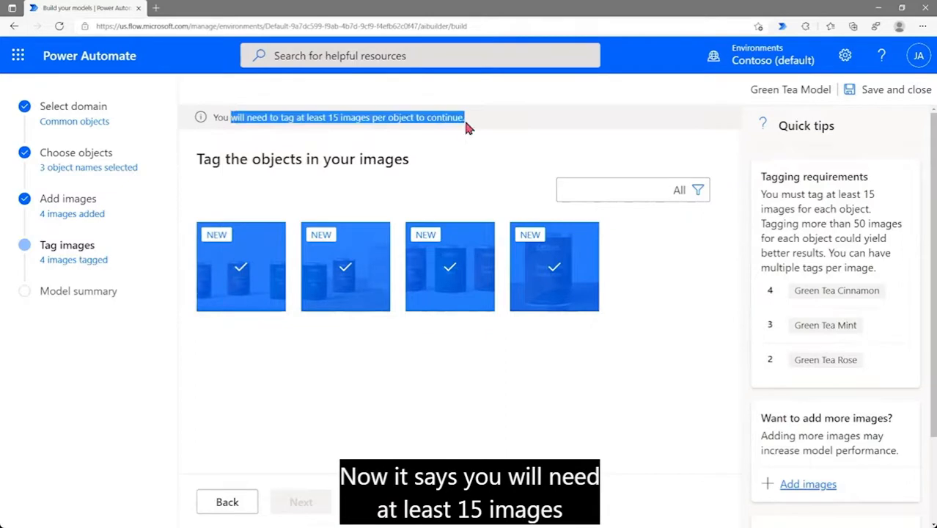
left_click(482, 150)
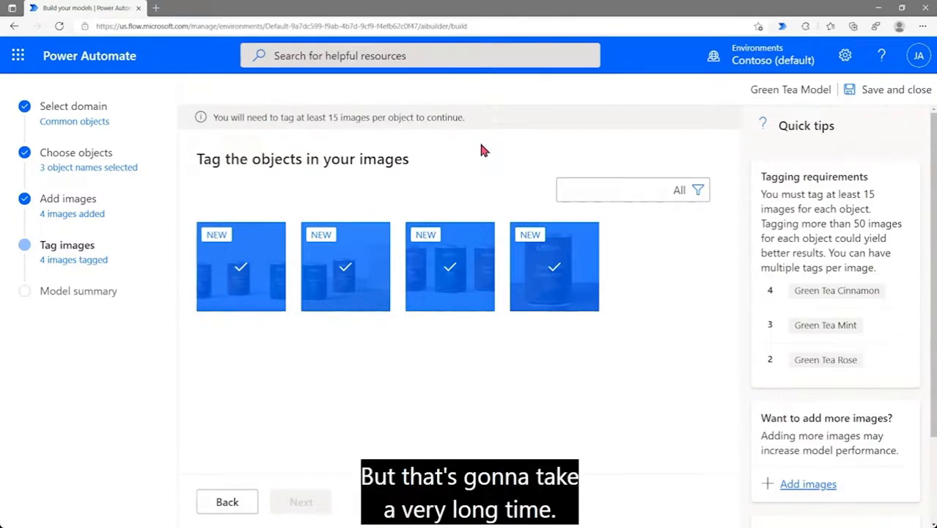
left_click(877, 93)
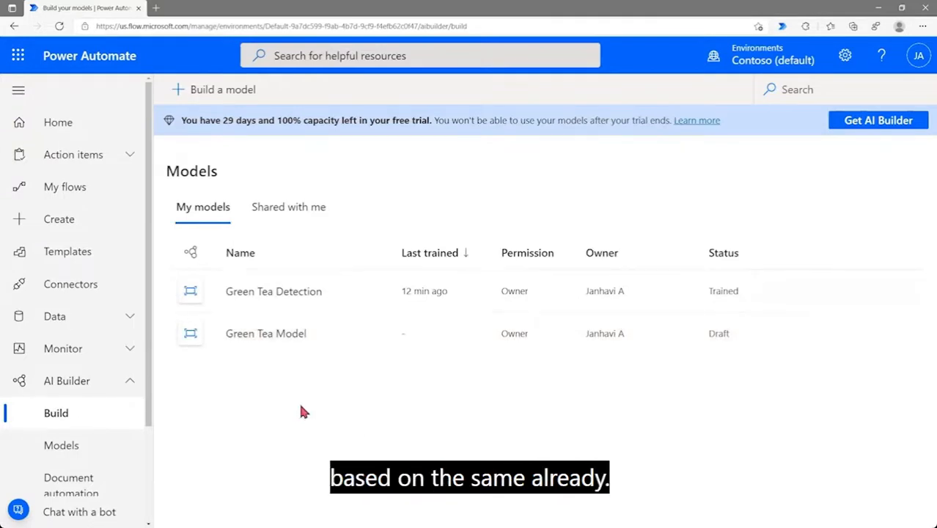
left_click(298, 299)
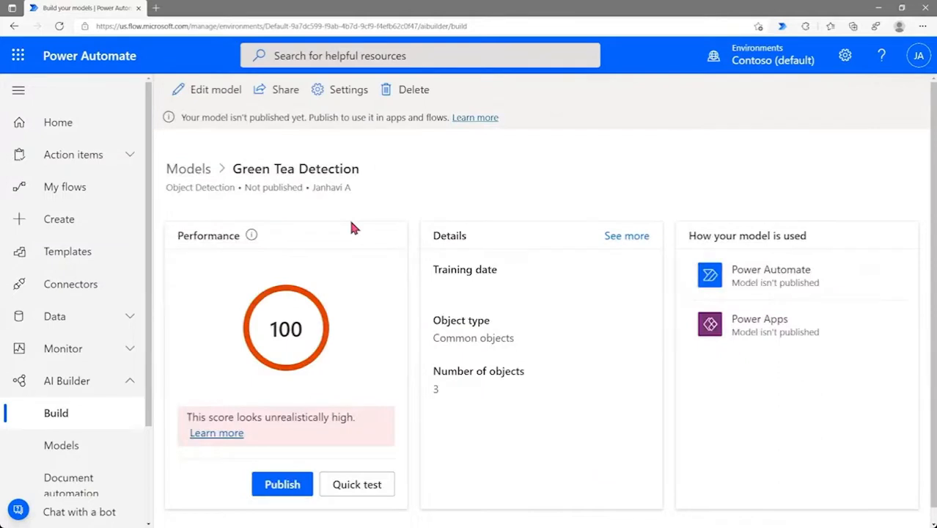
left_click(217, 92)
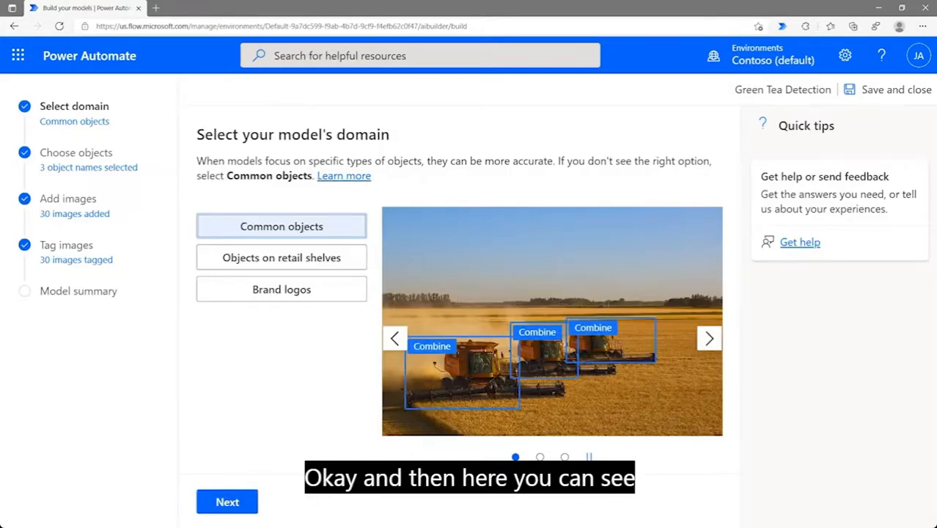
Step through Green Tea Detection's objects, images and tags, then return to the home page
left_click(226, 505)
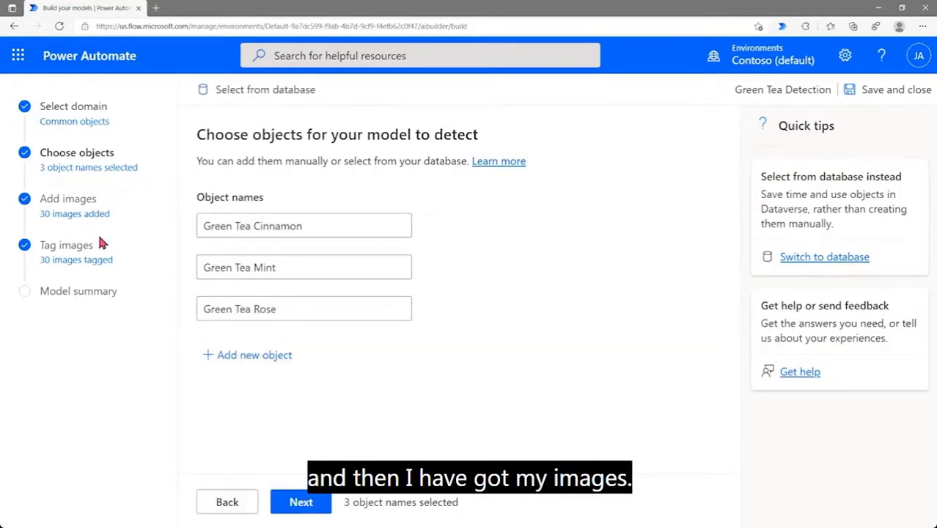
left_click(301, 503)
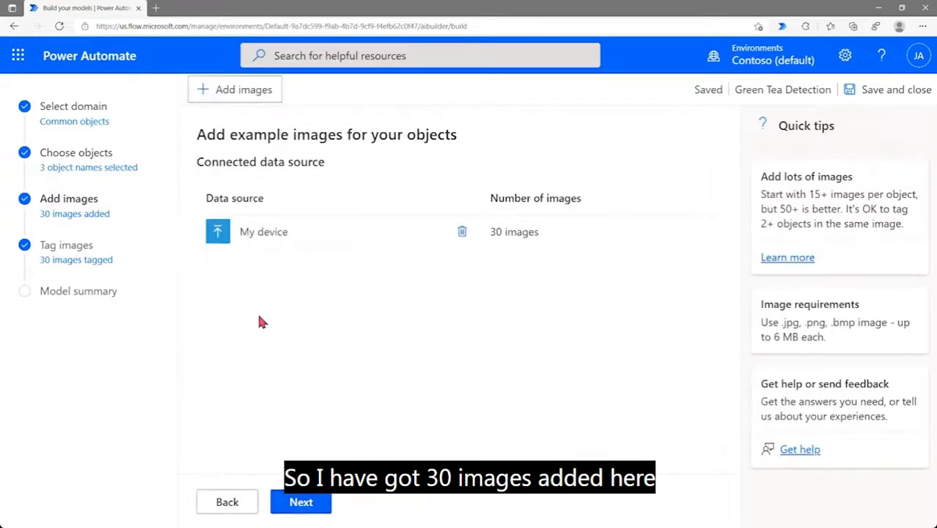
left_click(297, 513)
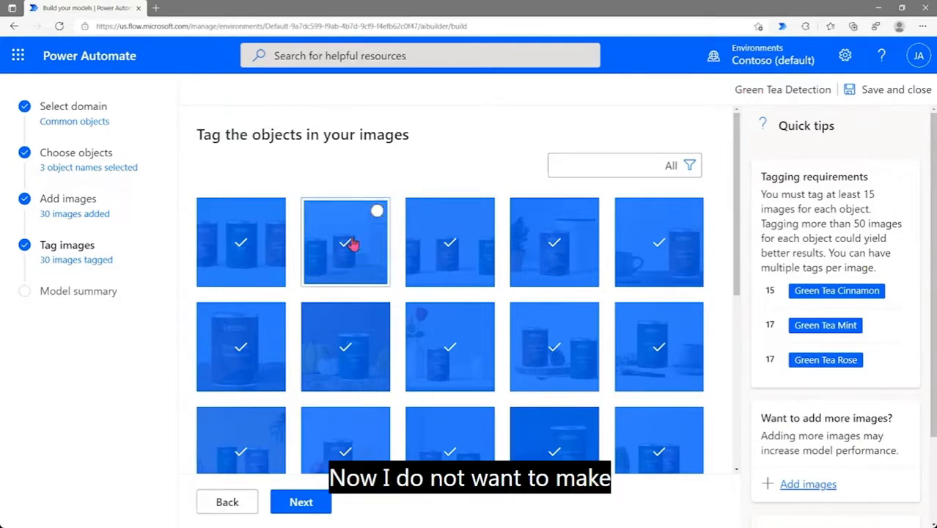
left_click(103, 65)
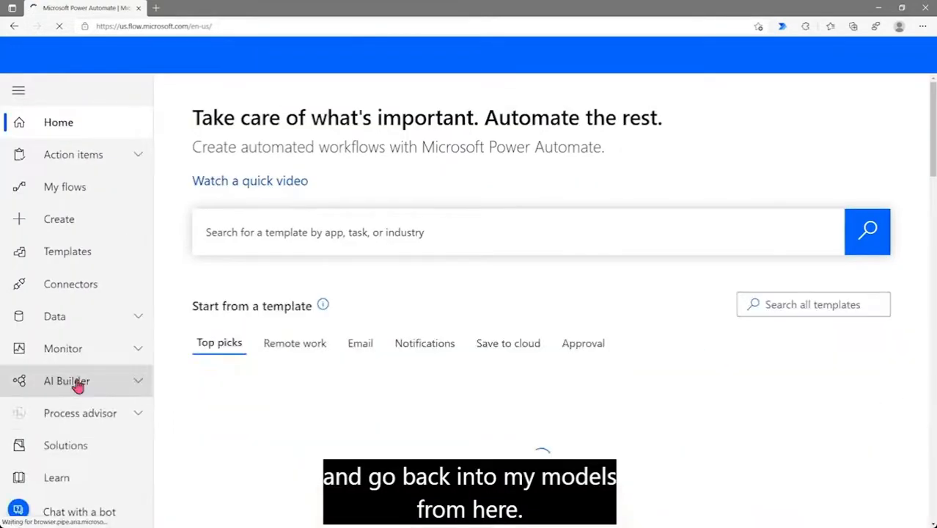
Open Green Tea Detection from the AI Builder Models list and discard its leftover draft
left_click(76, 381)
left_click(61, 446)
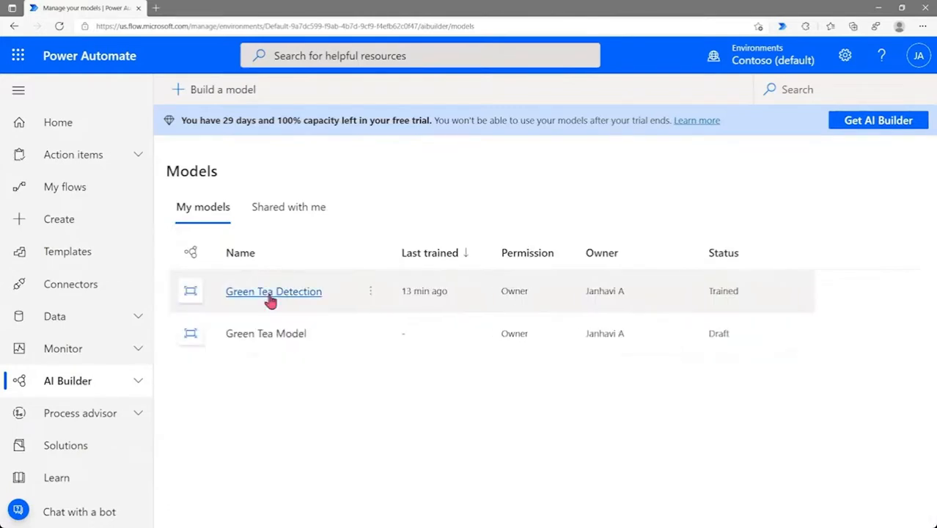
left_click(270, 297)
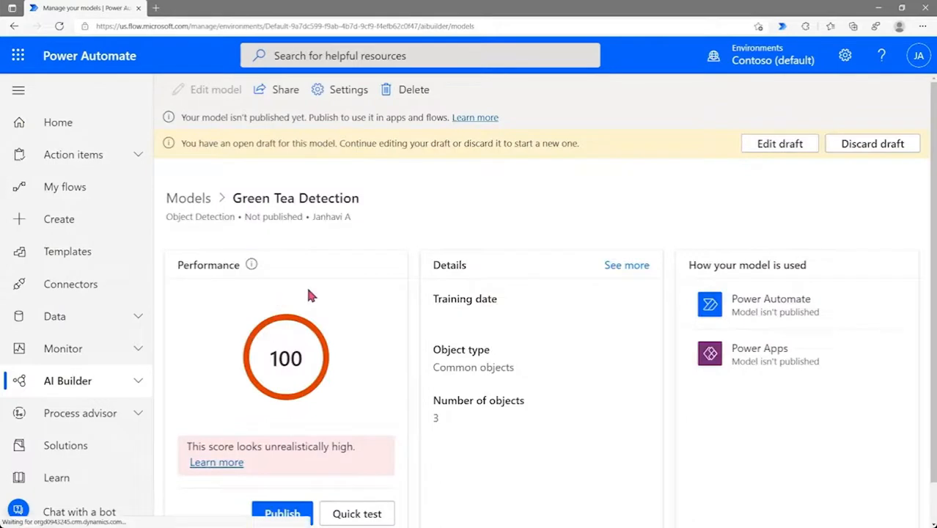
left_click(883, 147)
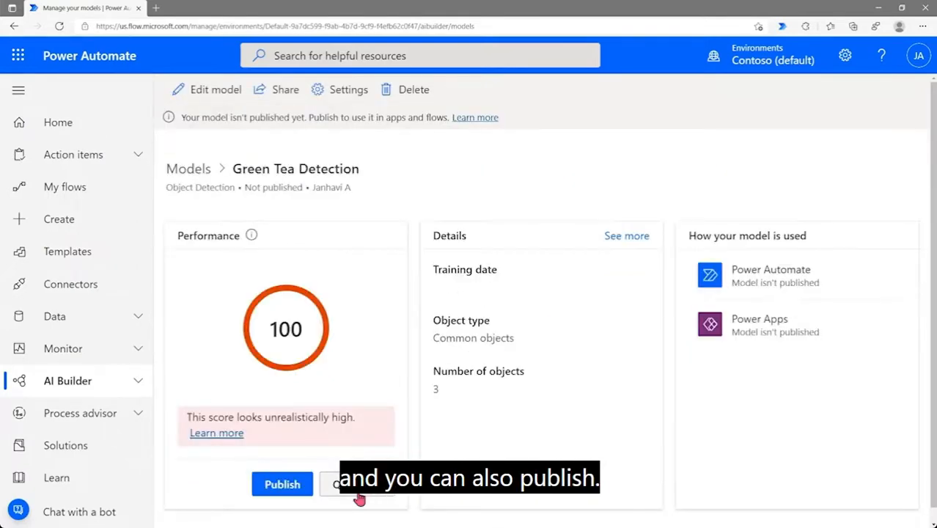
Quick-test the model on Test/Contoso Tea (13).jpeg, detecting Rose 94%, Cinnamon 89% and Mint 94%
left_click(363, 485)
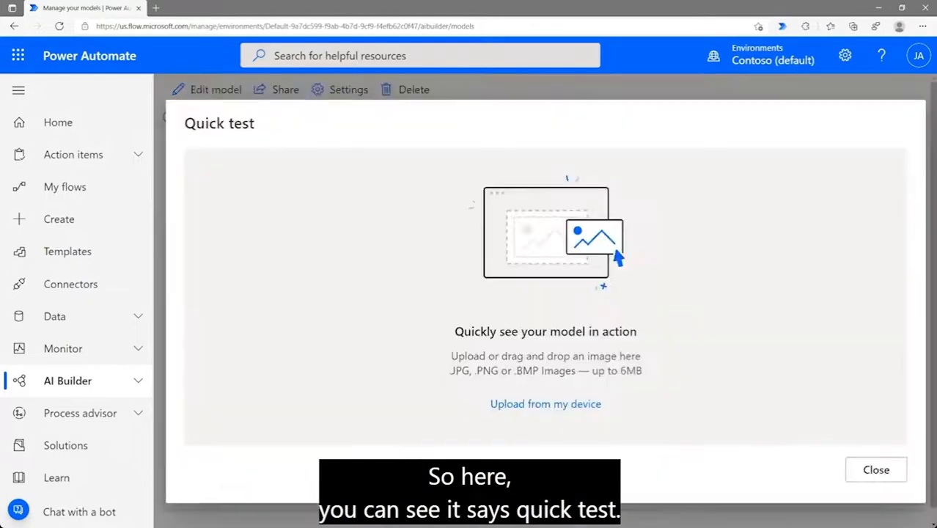
left_click(528, 408)
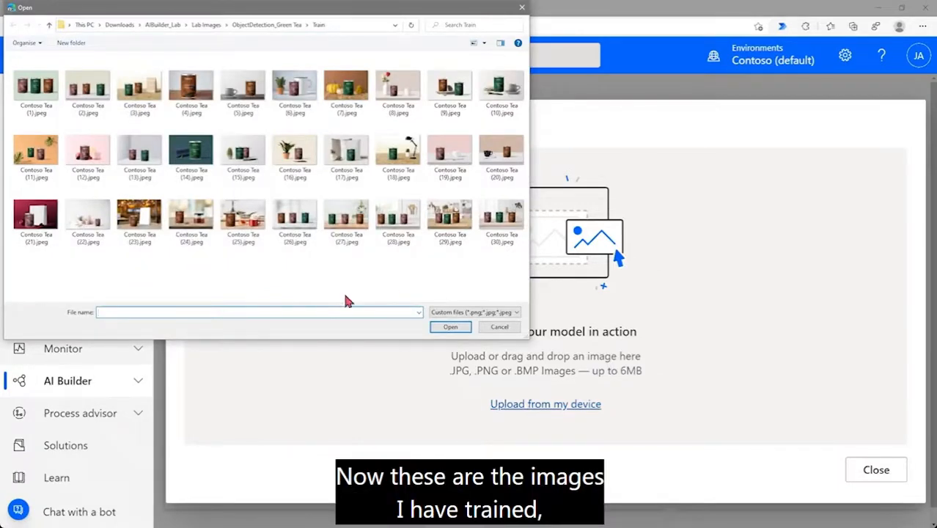
left_click(269, 26)
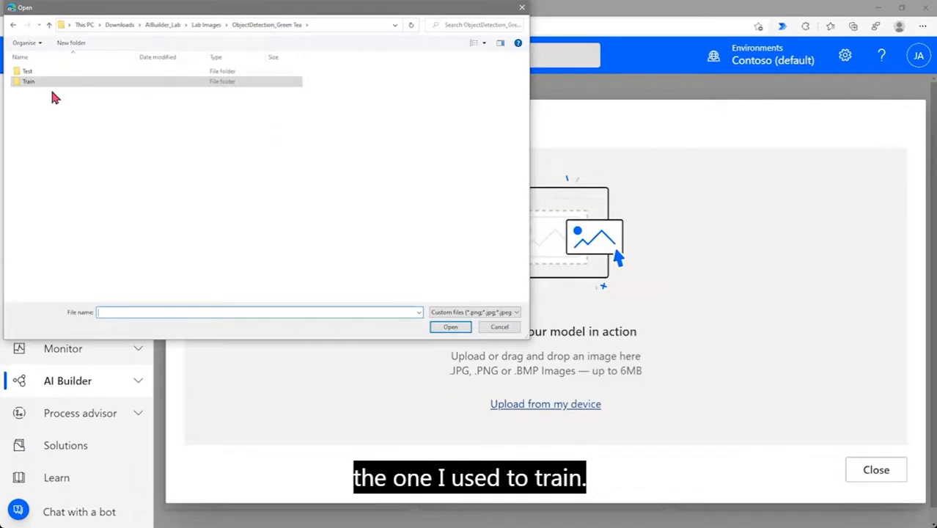
double_click(44, 73)
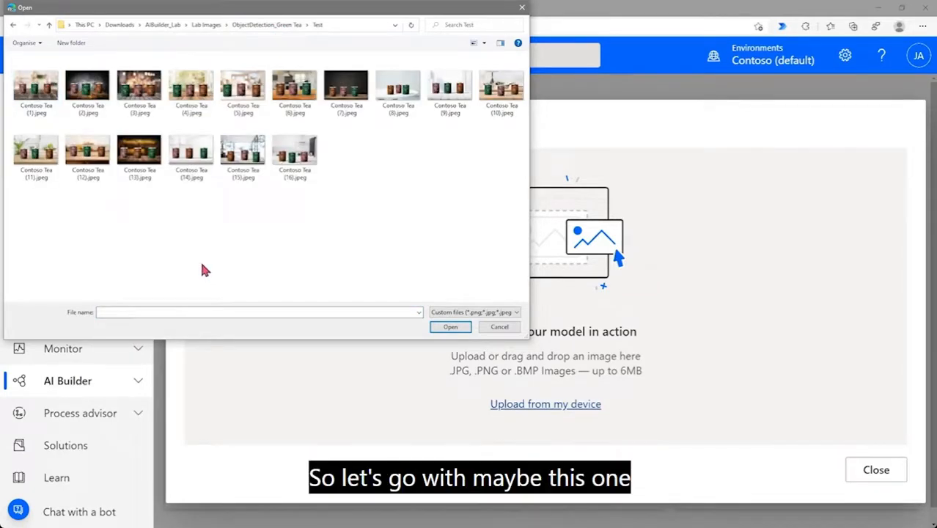
left_click(134, 160)
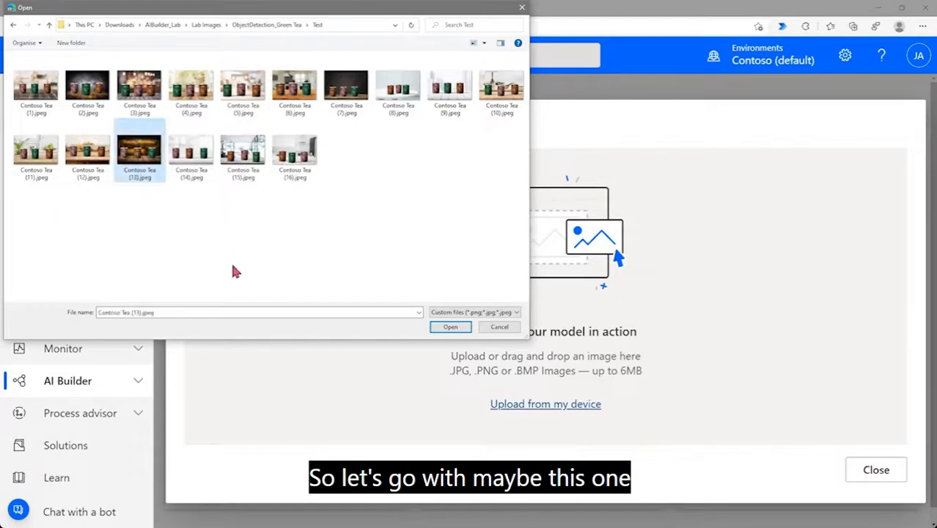
left_click(450, 328)
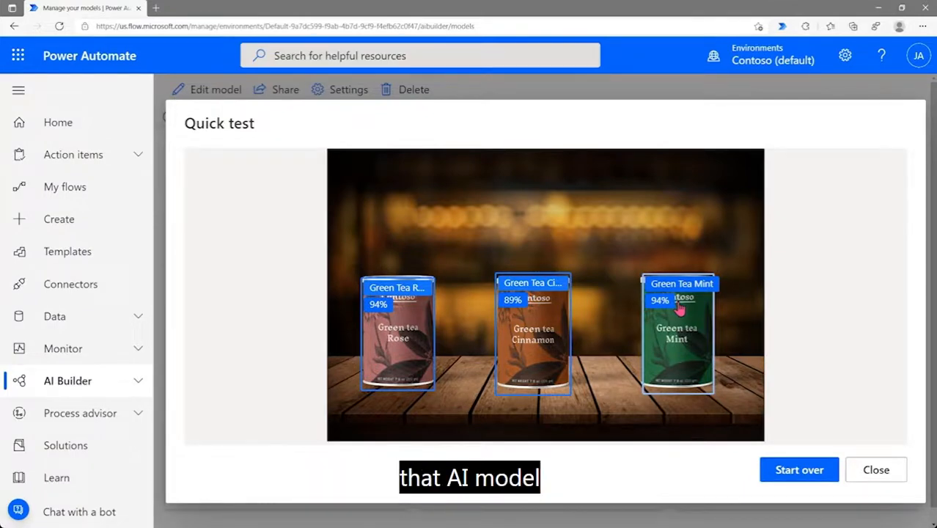
left_click(874, 469)
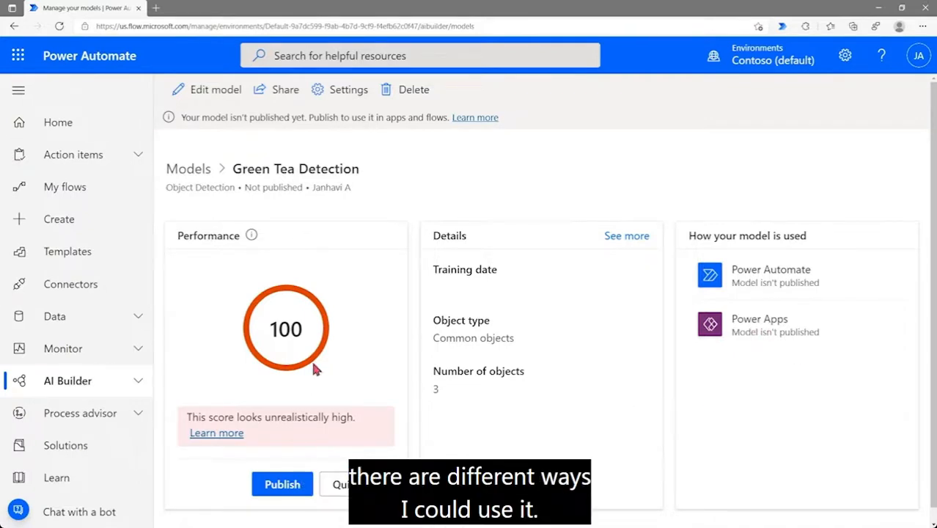
Publish Green Tea Detection, then reopen it from the Models list
left_click(266, 492)
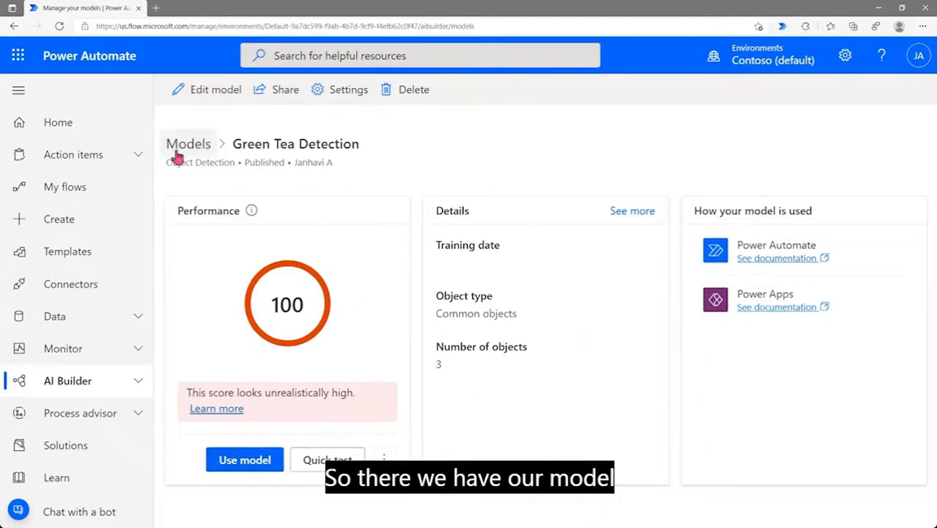
left_click(185, 145)
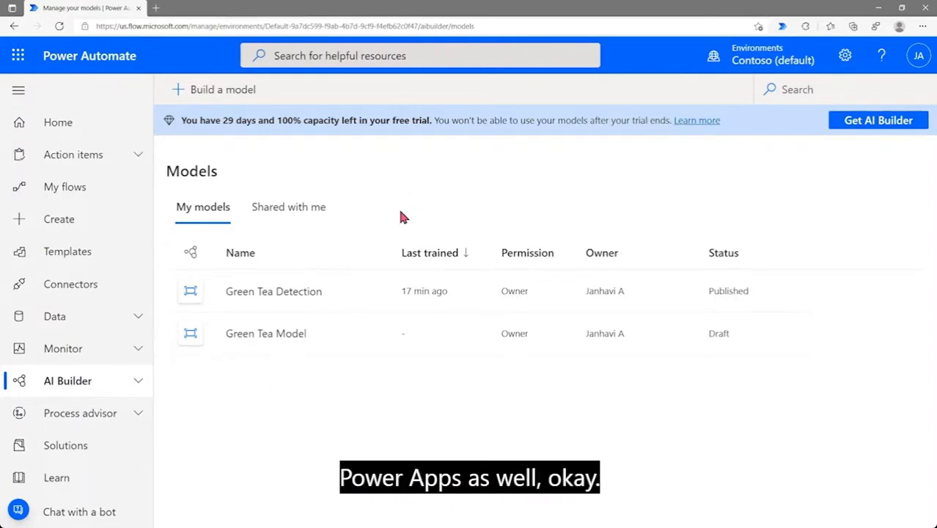
left_click(268, 293)
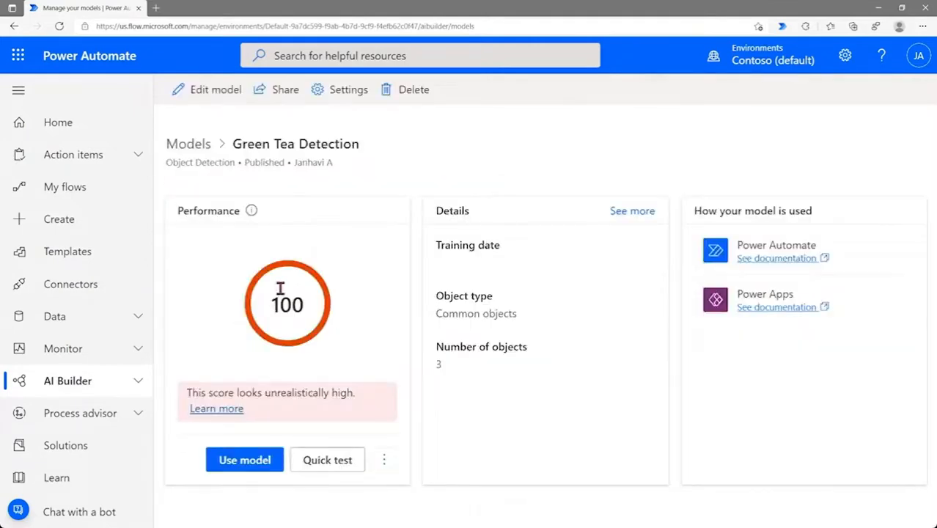
Start a new Power Automate flow from the model, signing in to Microsoft Dataverse to continue
left_click(242, 469)
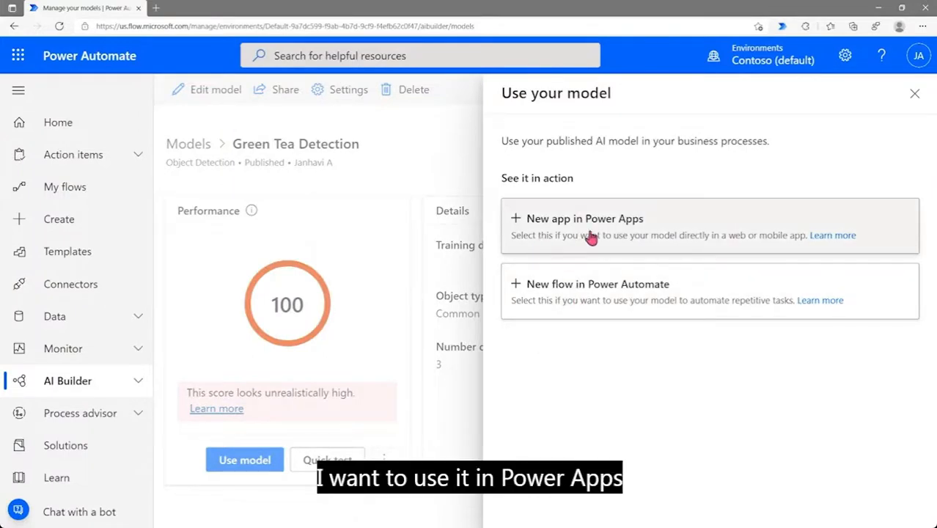
left_click(589, 307)
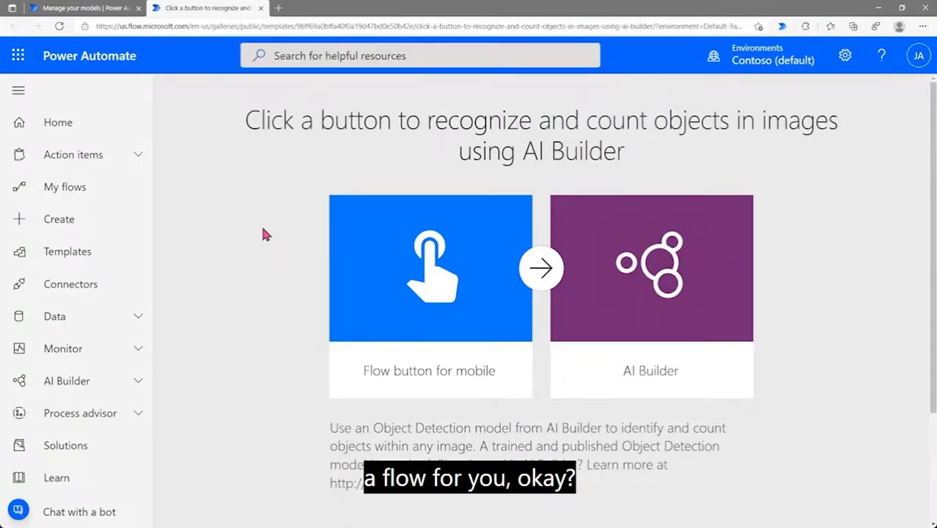
scroll(245, 233, "down", 1)
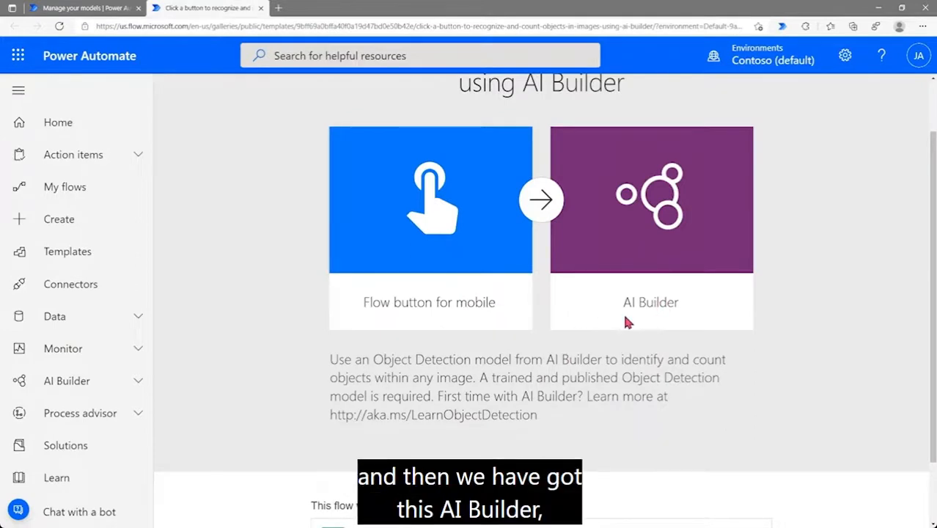
scroll(623, 316, "down", 1)
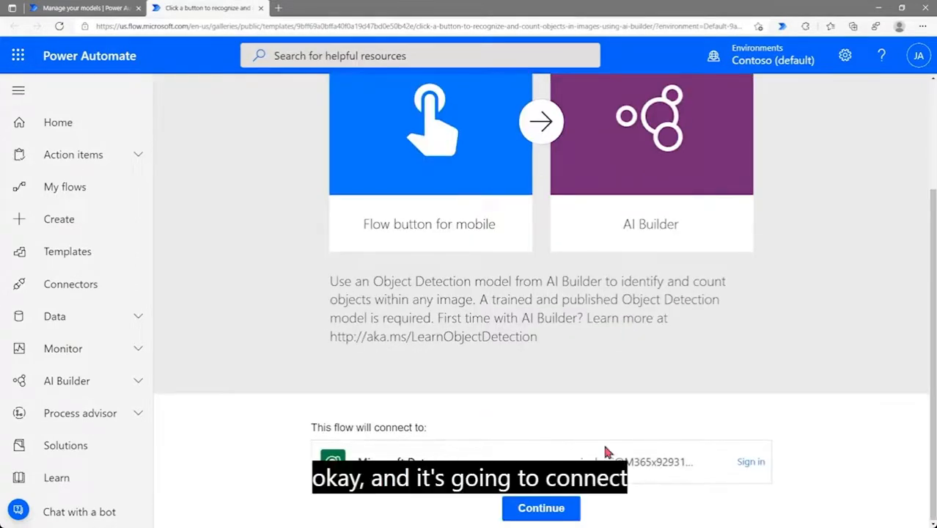
left_click(751, 466)
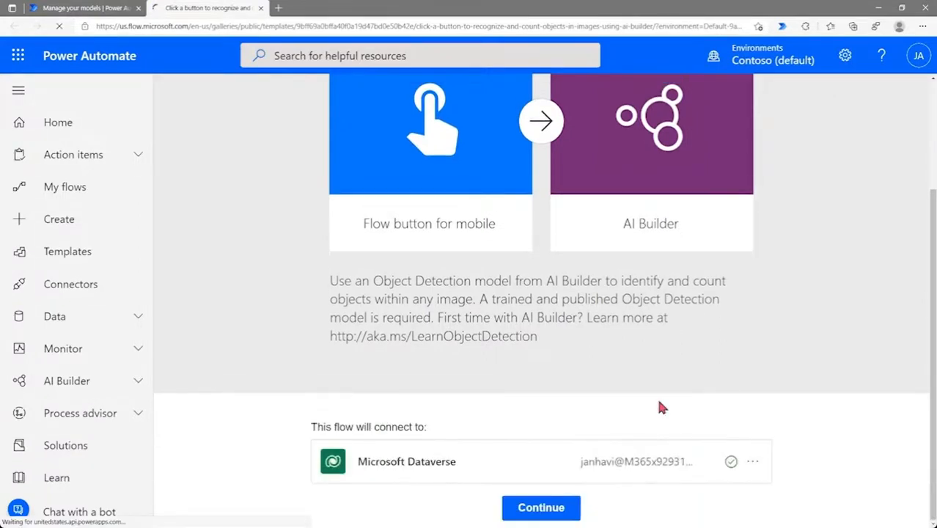
left_click(541, 509)
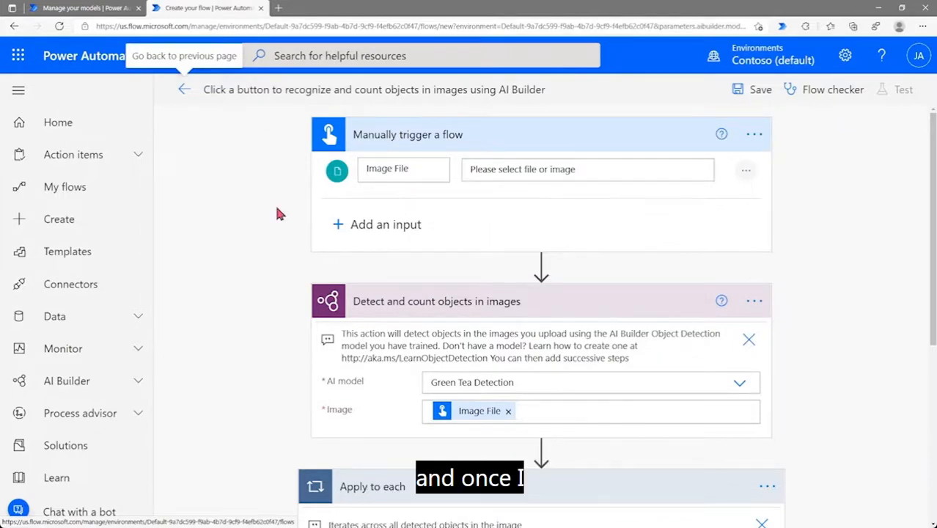
scroll(276, 209, "down", 1)
scroll(276, 208, "down", 1)
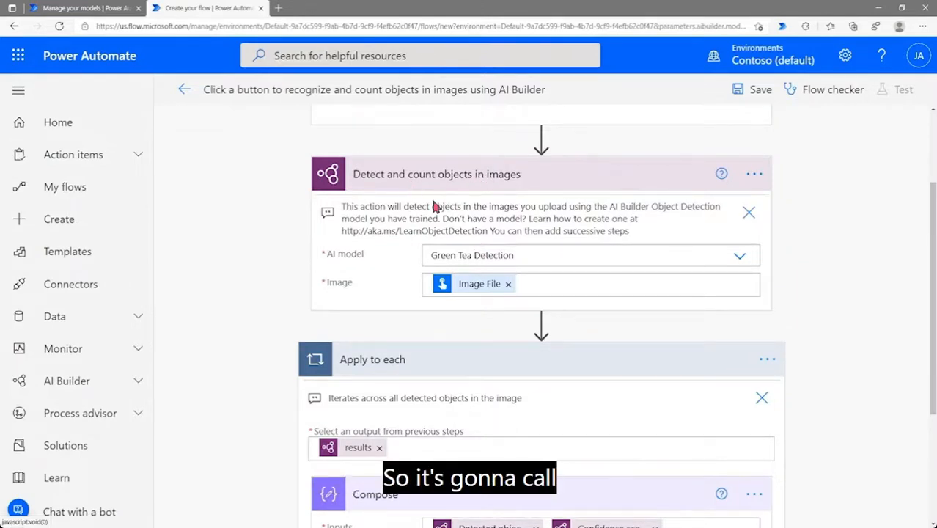
left_click(524, 255)
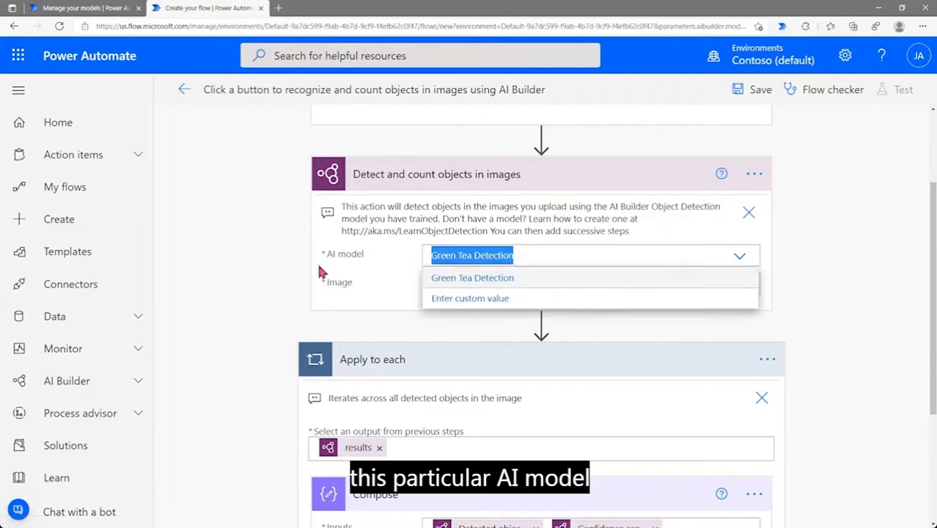
left_click(265, 278)
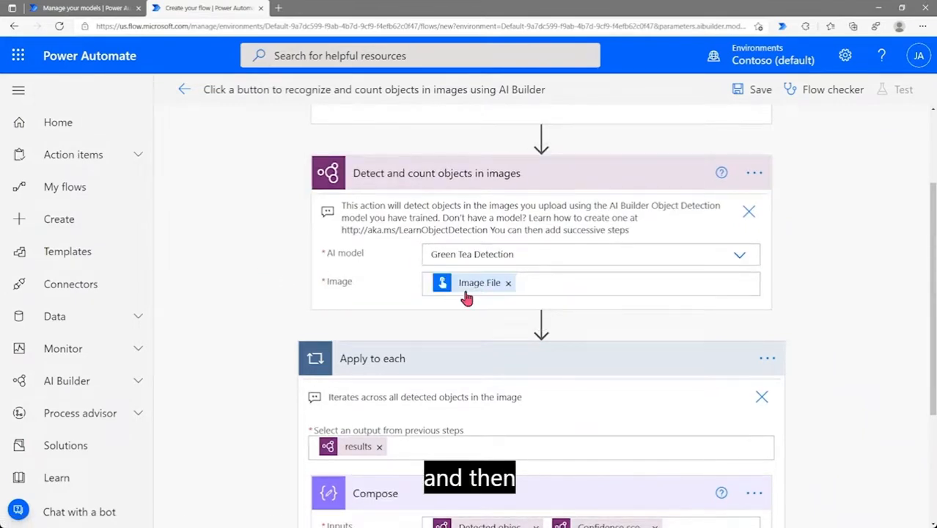
scroll(472, 272, "up", 3)
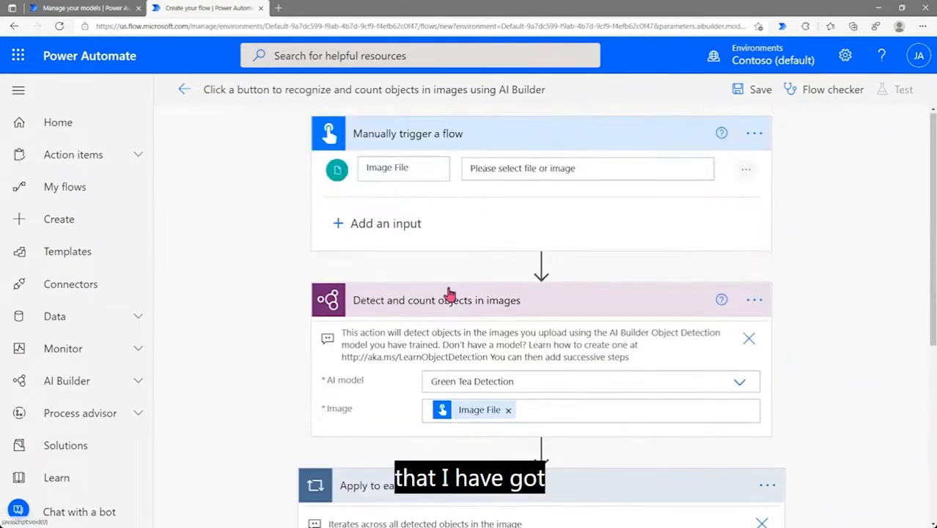
scroll(444, 279, "down", 1)
scroll(447, 286, "down", 3)
left_click(450, 245)
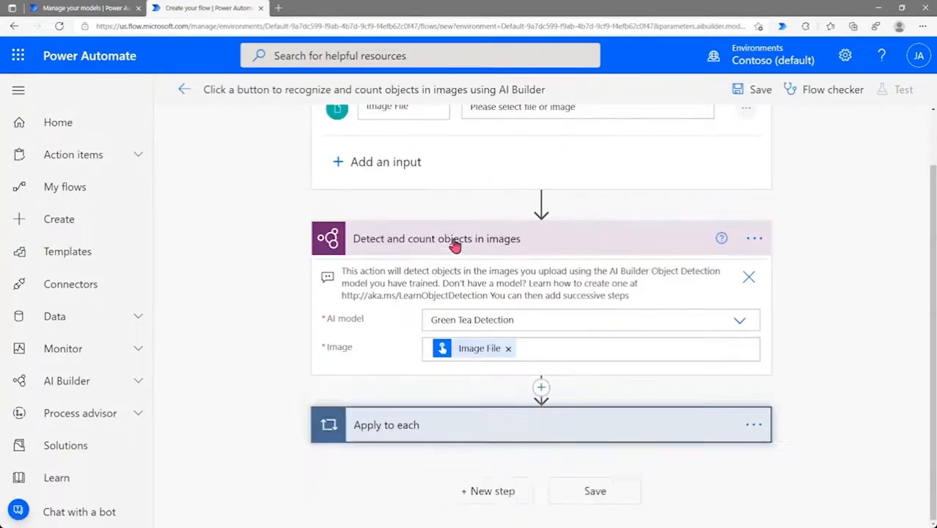
left_click(457, 431)
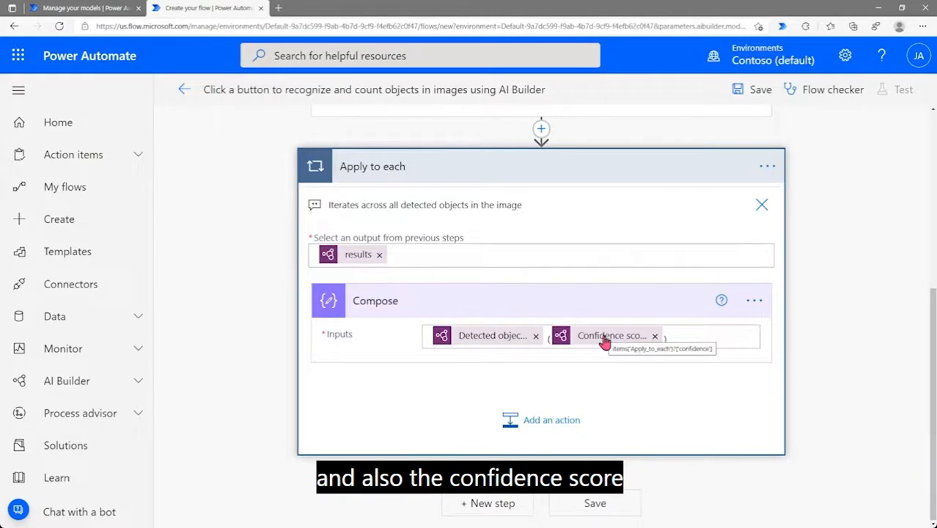
scroll(601, 341, "up", 3)
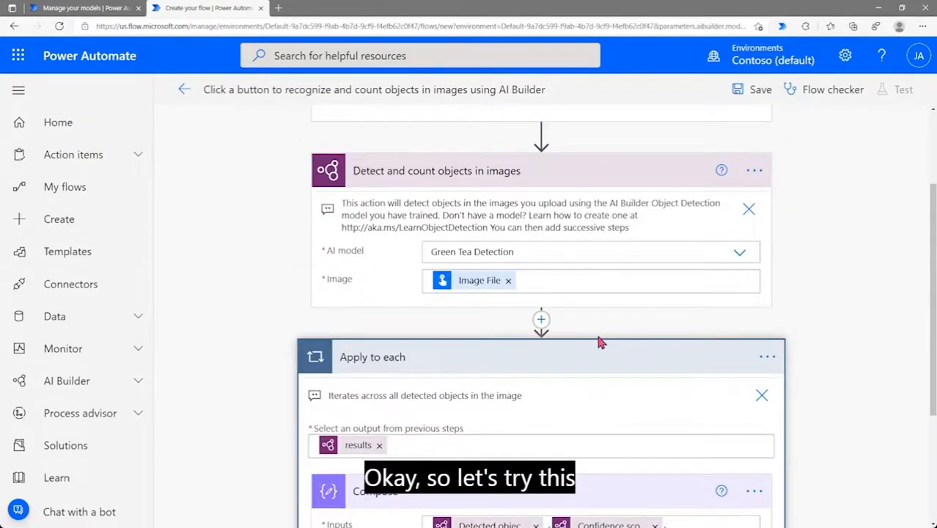
scroll(602, 342, "up", 2)
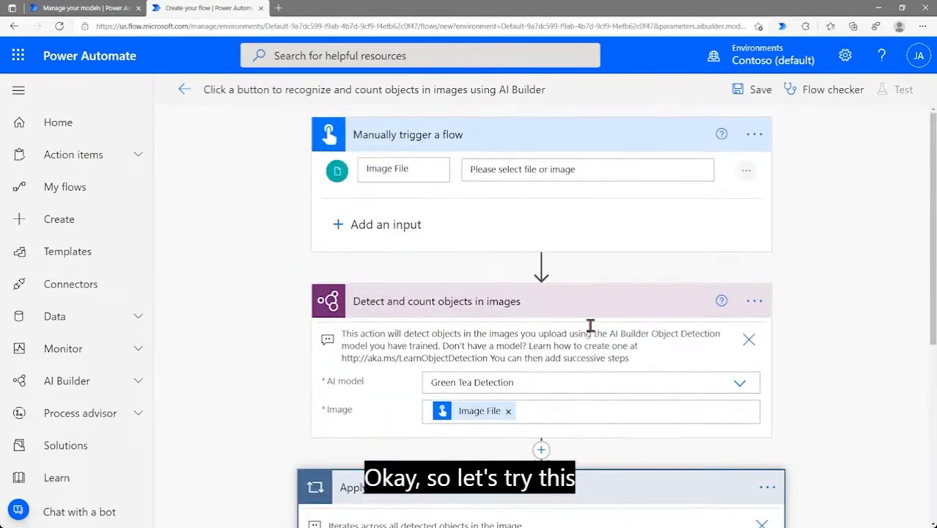
mouse_move(542, 266)
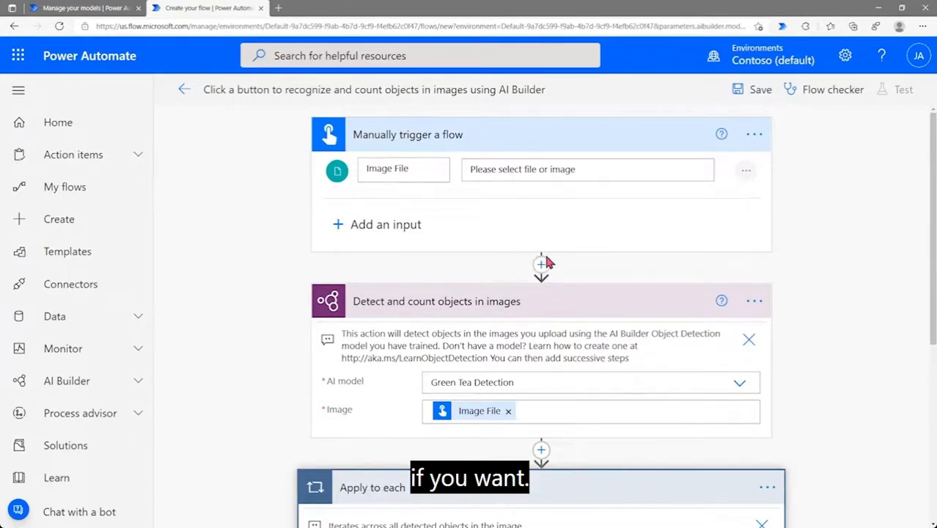
Preview the AI Builder actions for a new step after the trigger, then discard it
left_click(540, 267)
left_click(539, 290)
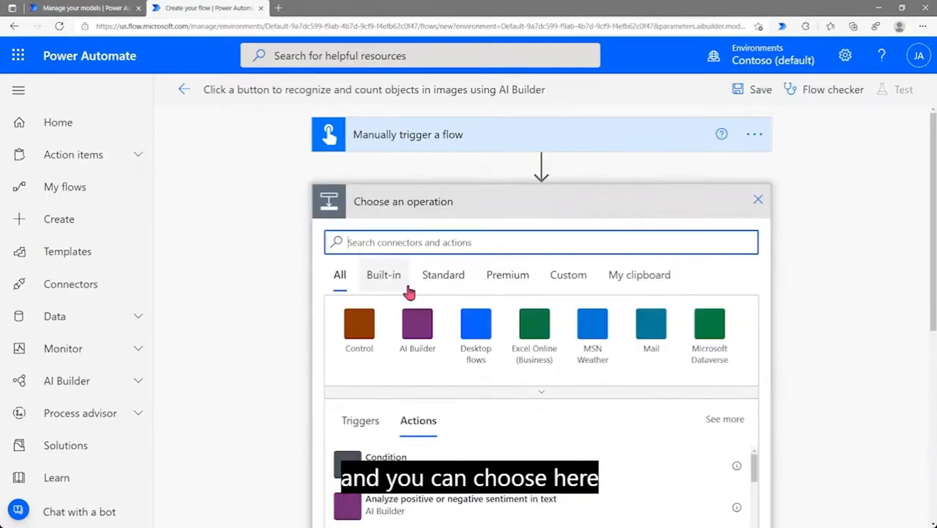
left_click(419, 347)
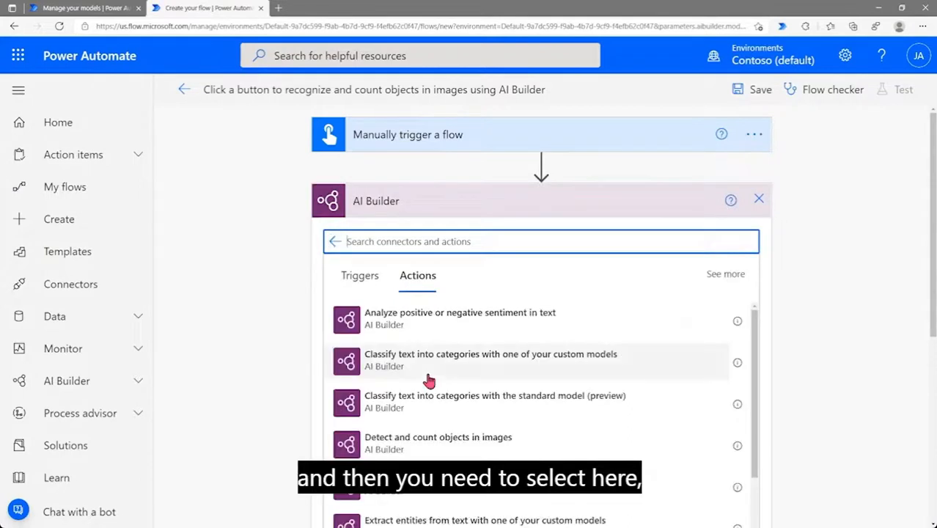
scroll(664, 337, "down", 2)
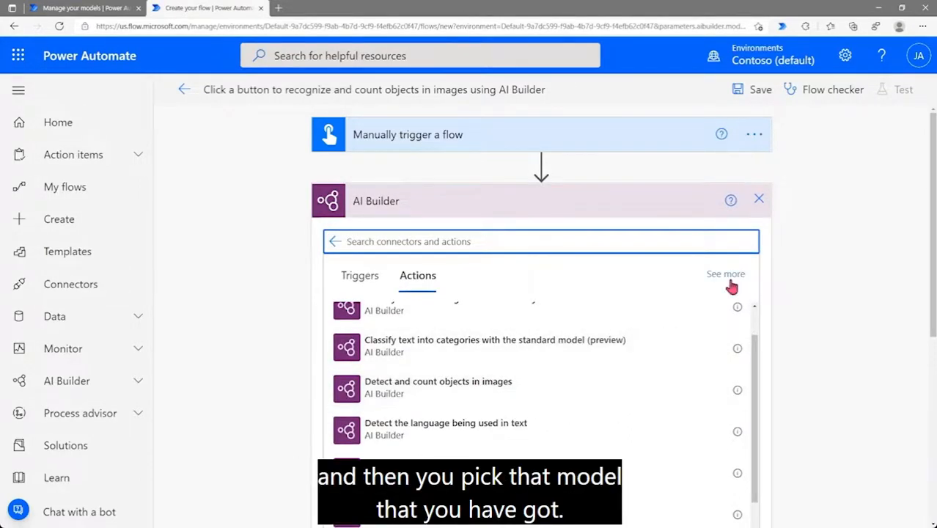
left_click(760, 202)
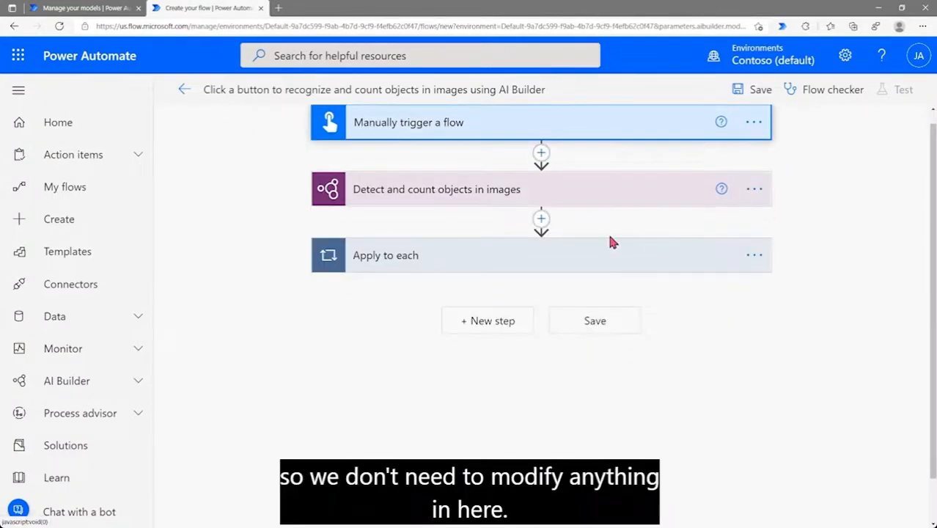
Save the unchanged flow and bring up its test options
scroll(653, 253, "up", 1)
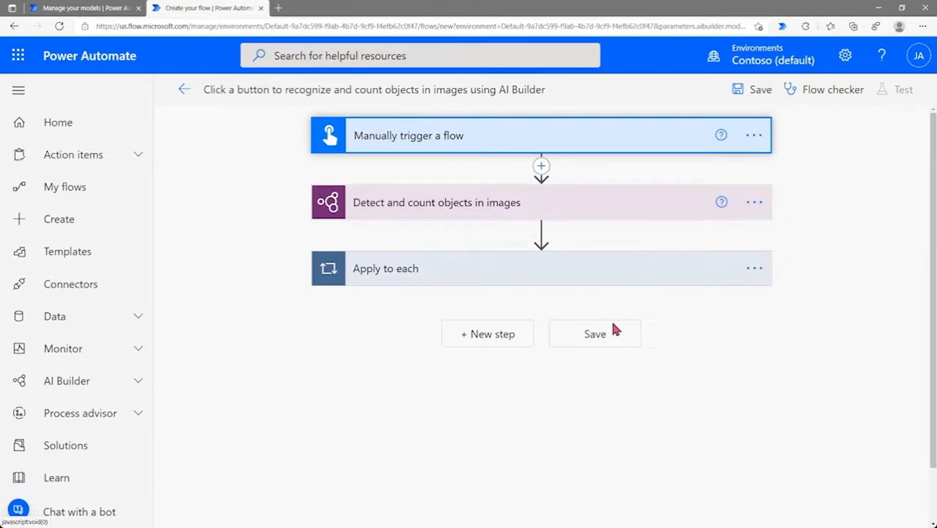
left_click(599, 344)
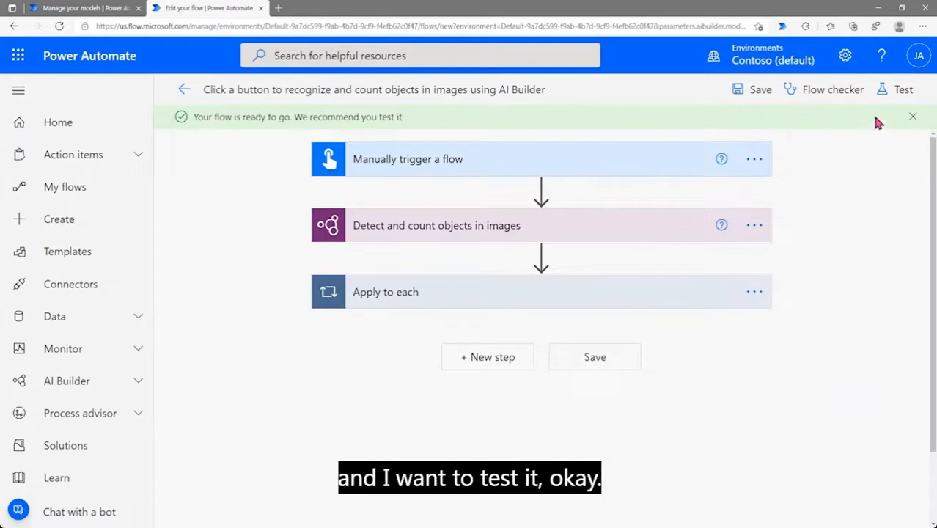
left_click(902, 91)
Run a manual test of the flow on Contoso Tea (9).jpeg and let it complete
left_click(728, 127)
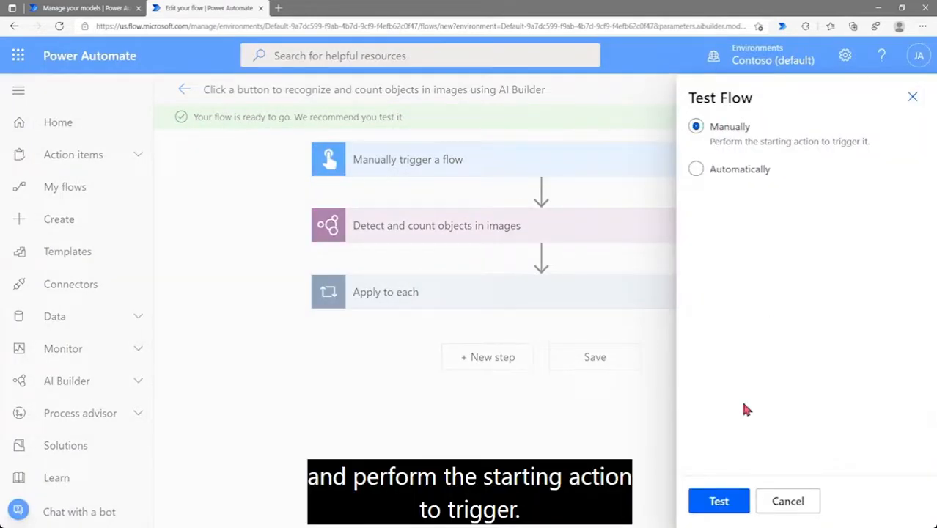
left_click(717, 501)
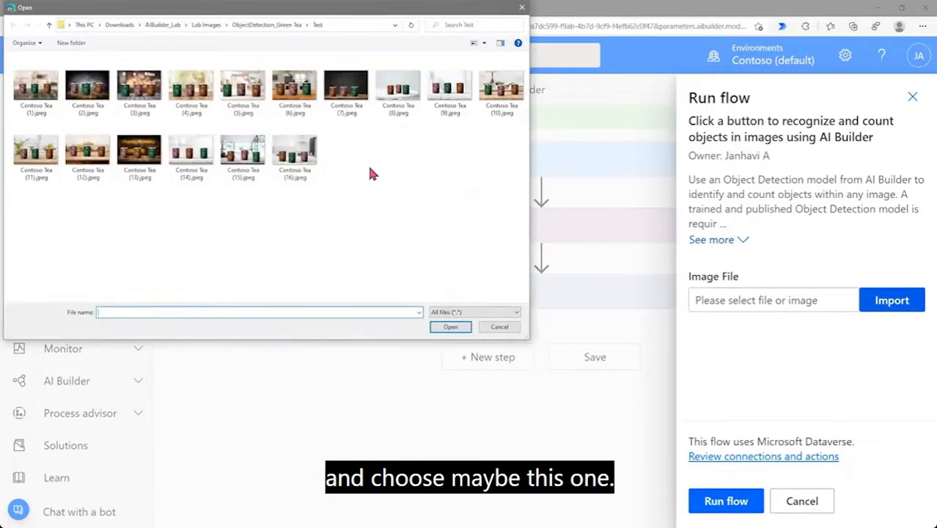
left_click(450, 91)
left_click(449, 328)
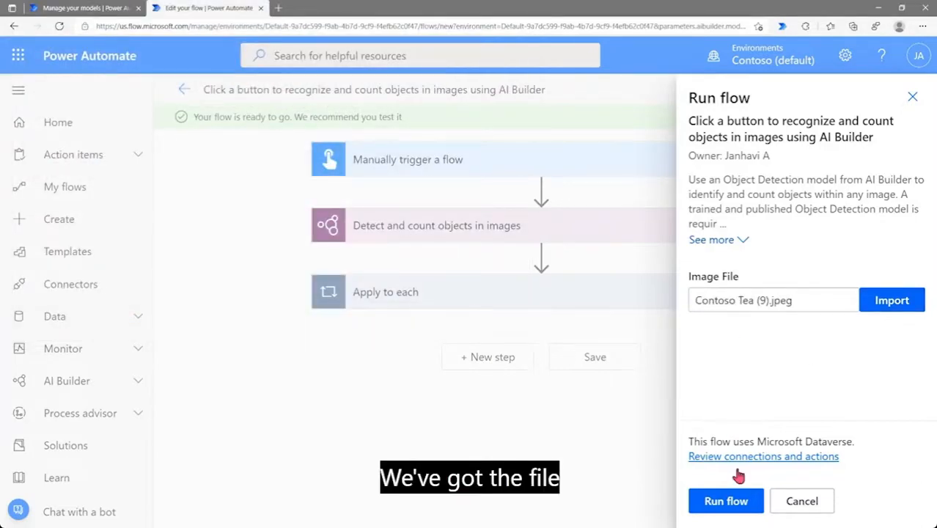
left_click(719, 502)
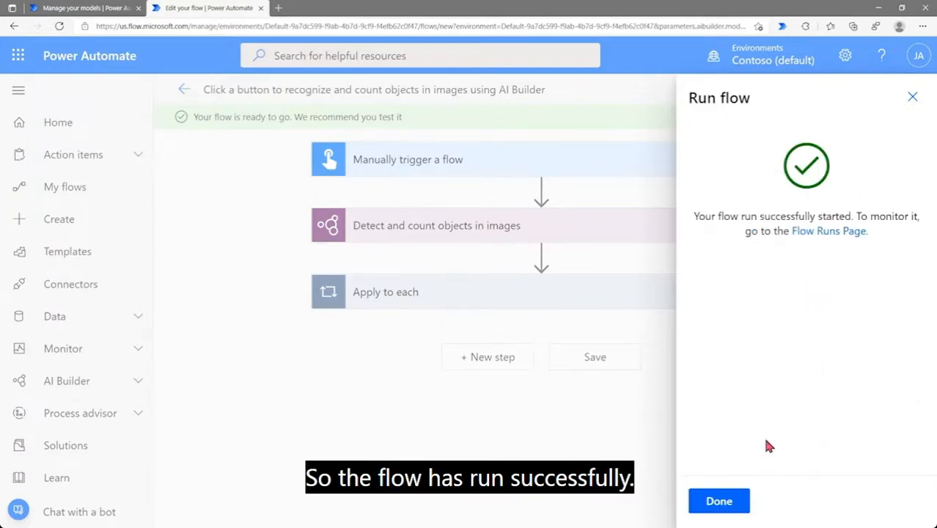
left_click(719, 501)
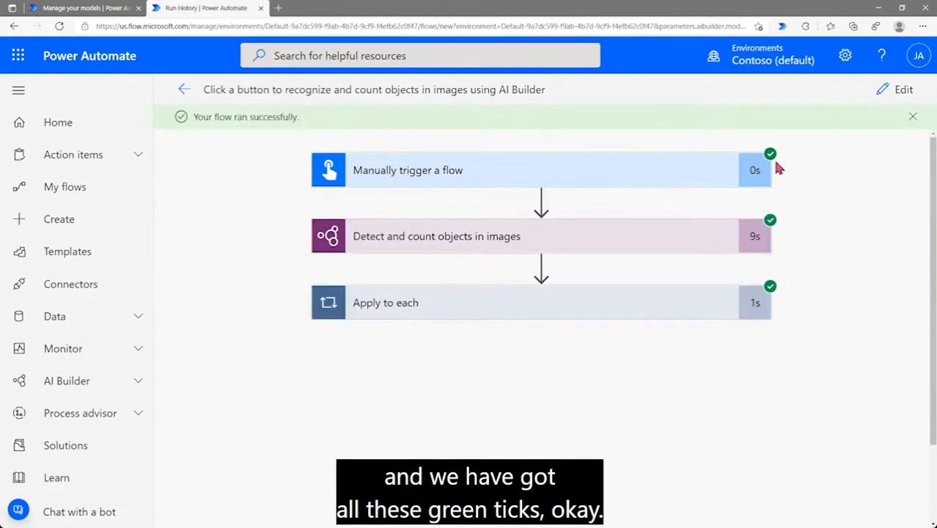
Inspect the trigger step and the detection step's output results in the run
left_click(590, 173)
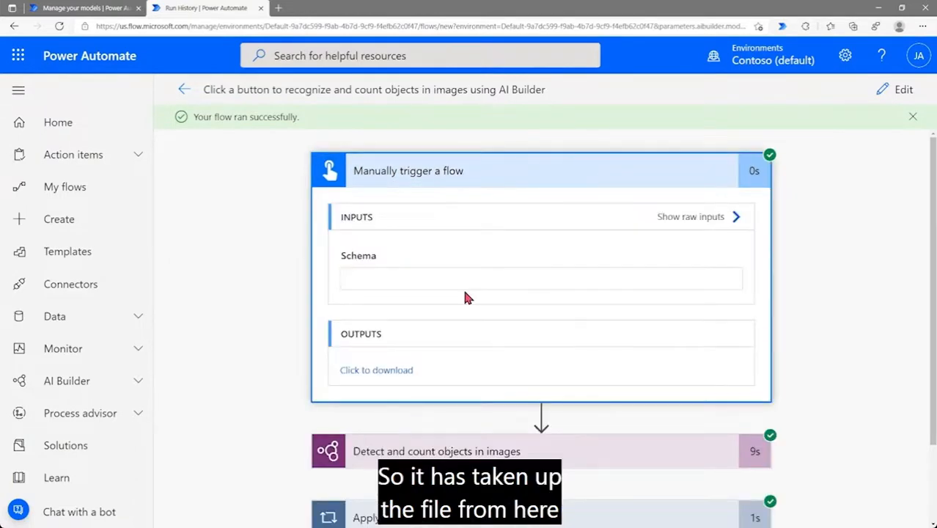
left_click(508, 176)
left_click(506, 237)
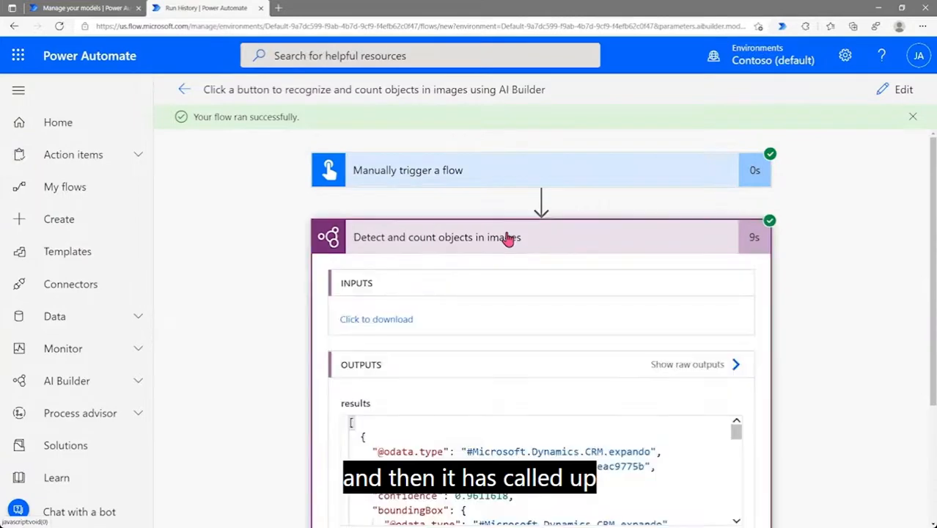
scroll(464, 316, "down", 2)
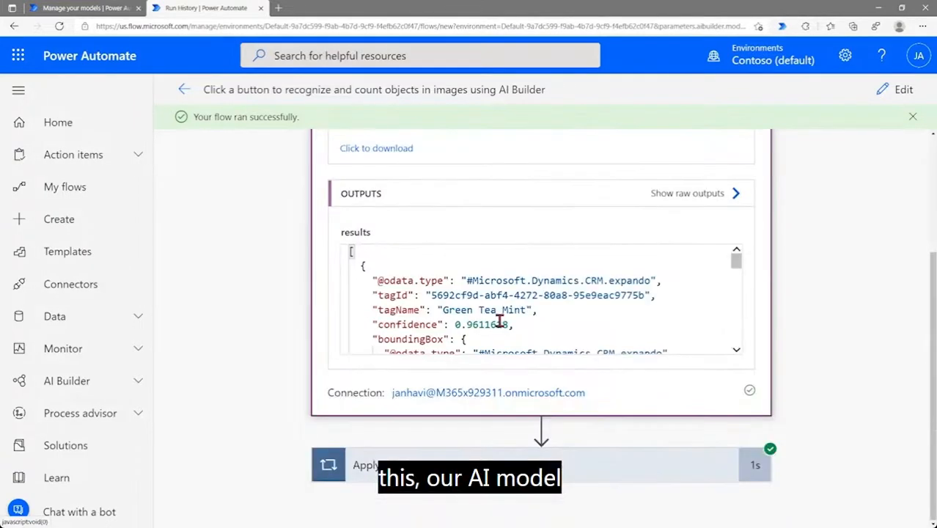
scroll(499, 322, "up", 2)
left_click(512, 240)
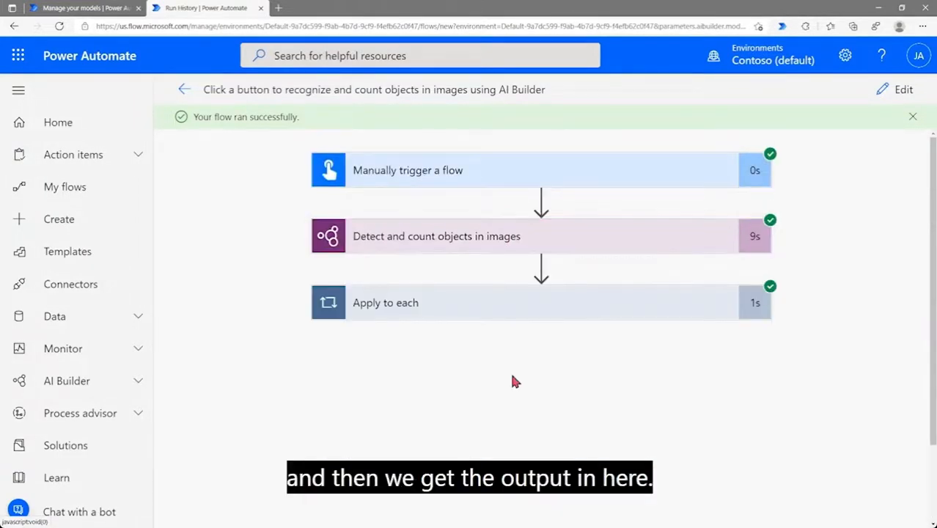
Step through the loop's Compose outputs: Green Tea Mint, Green Tea Rose, Green Tea Cinnamon (0.72171444)
left_click(512, 308)
scroll(511, 307, "down", 1)
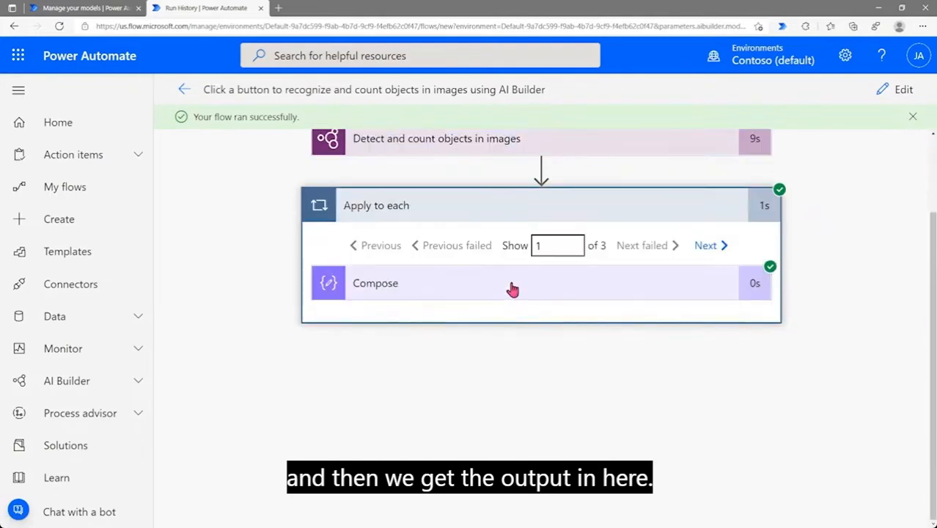
left_click(512, 289)
scroll(513, 314, "down", 1)
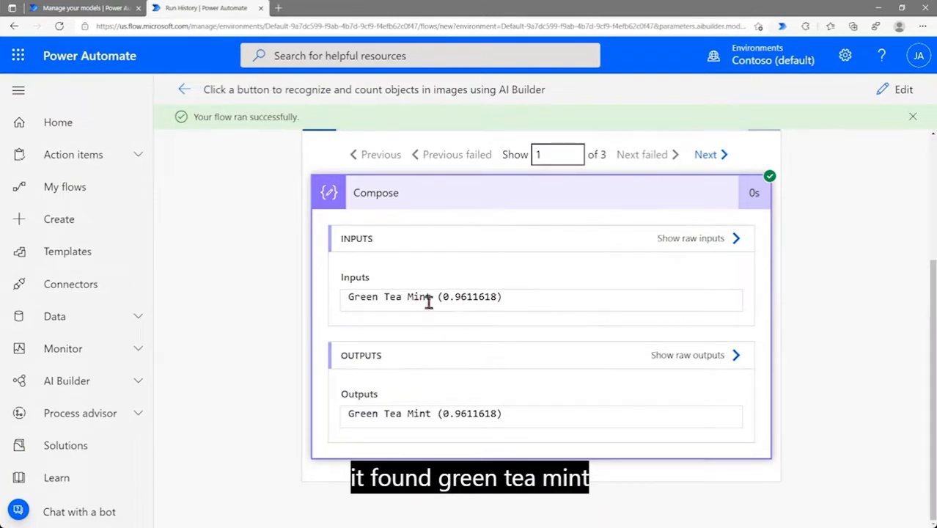
left_click(706, 157)
scroll(540, 320, "down", 2)
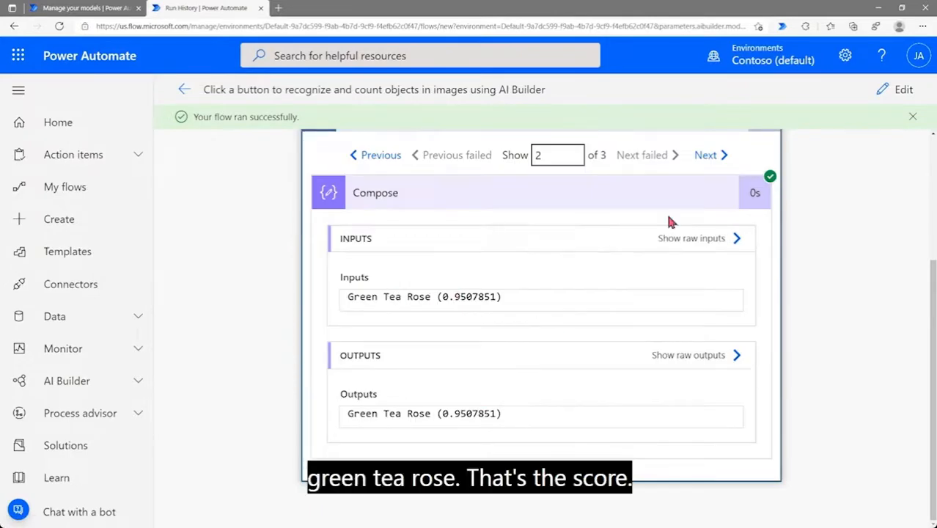
left_click(706, 156)
scroll(540, 306, "down", 2)
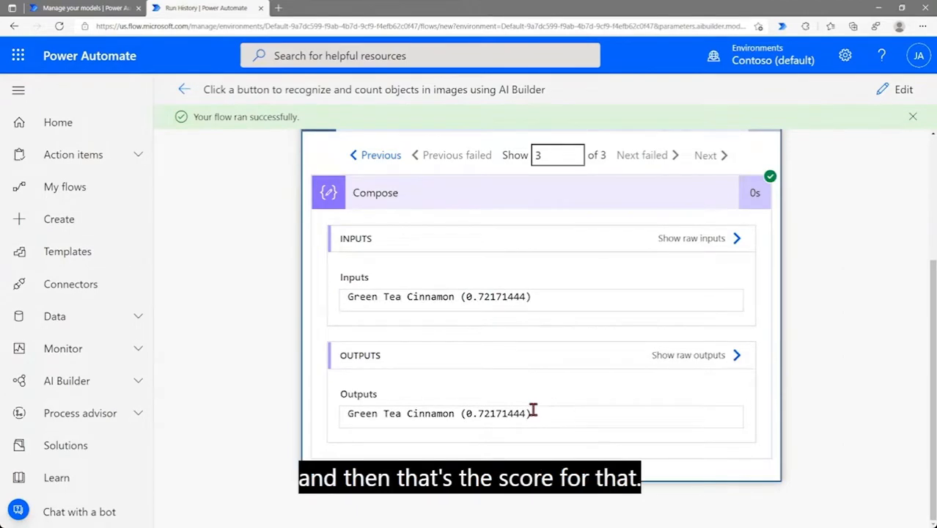
scroll(613, 391, "up", 2)
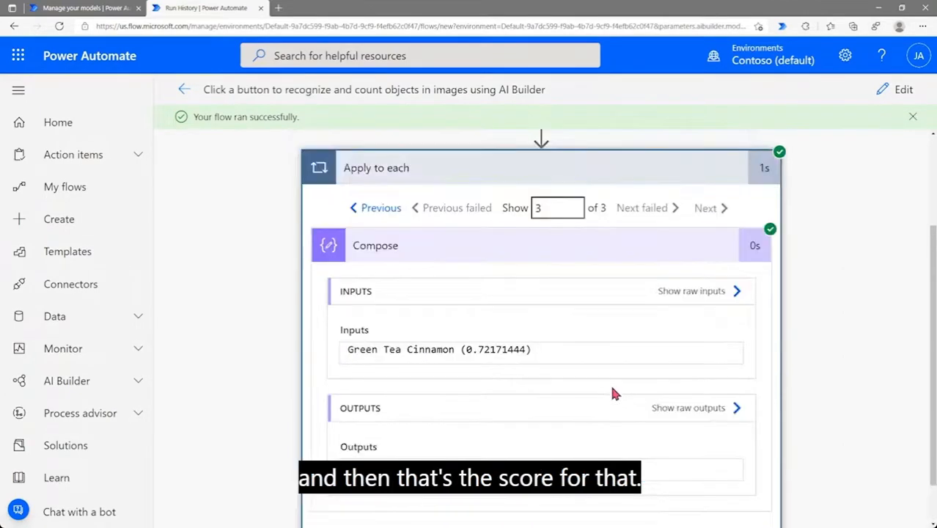
scroll(613, 390, "down", 2)
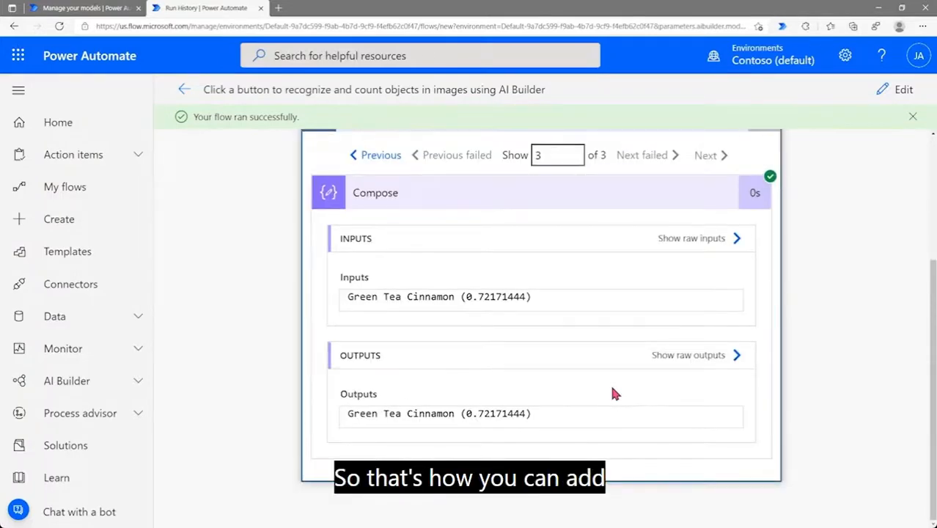
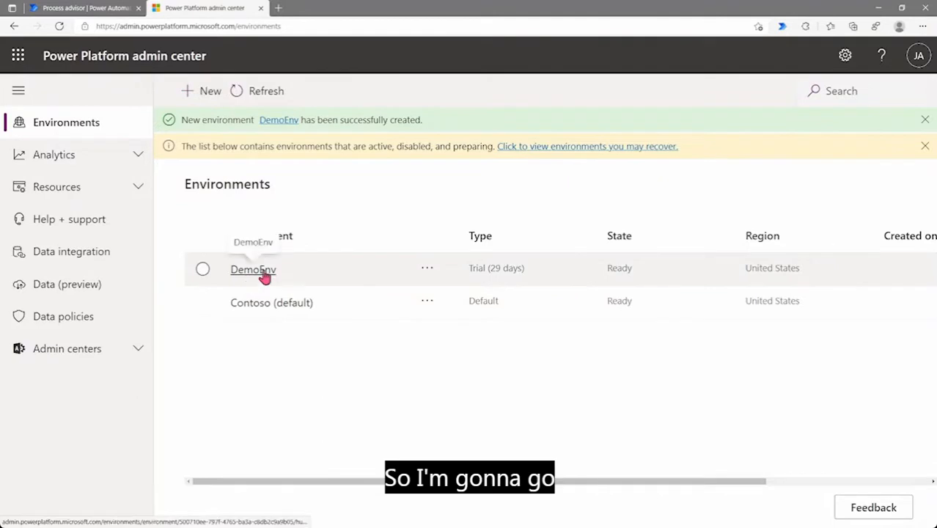
Open DemoEnv and add a database, keeping English language and USD ($) currency
left_click(253, 270)
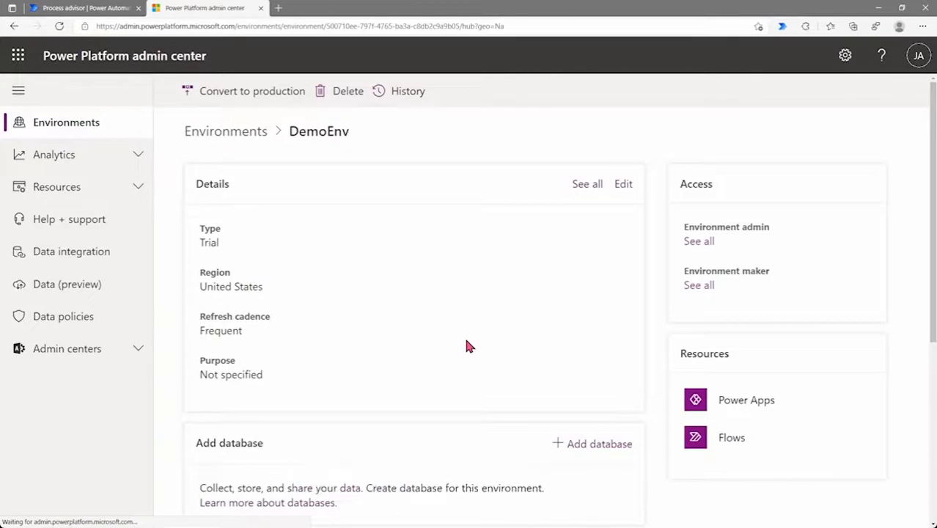
scroll(511, 333, "down", 3)
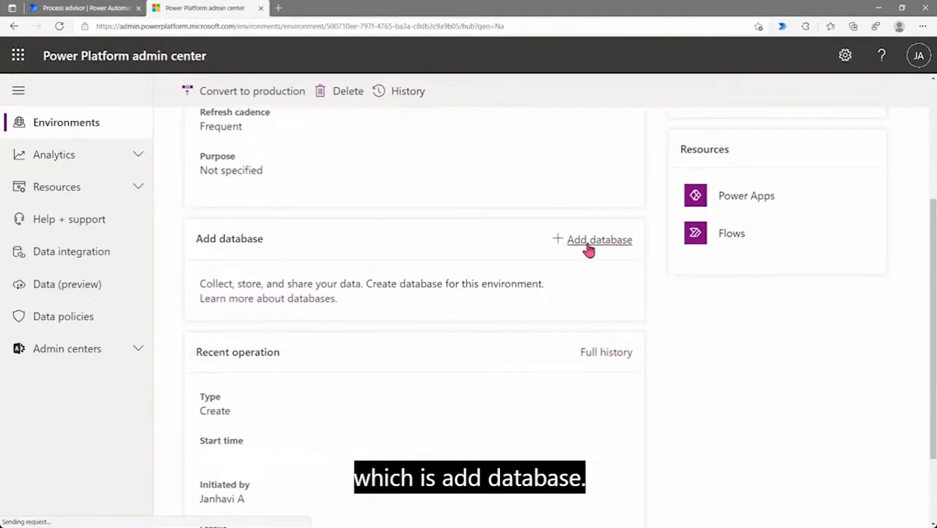
left_click(588, 246)
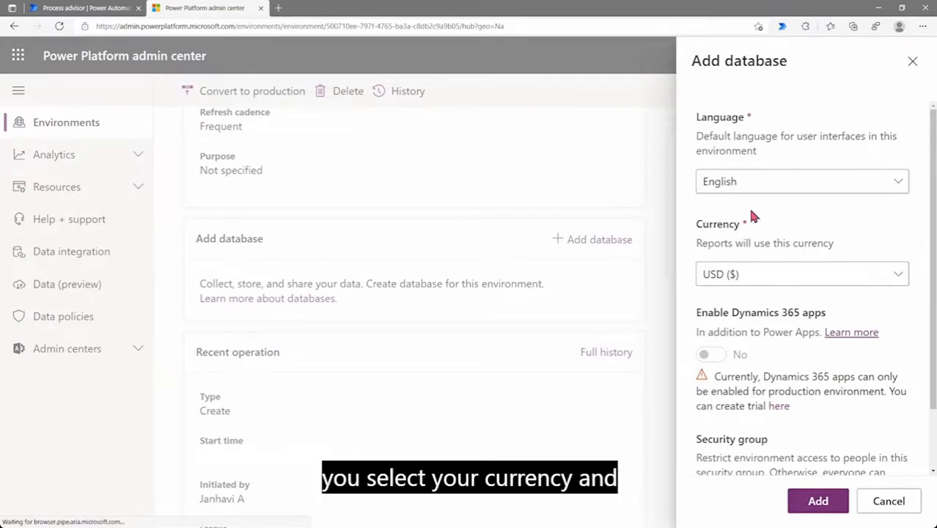
scroll(792, 252, "down", 2)
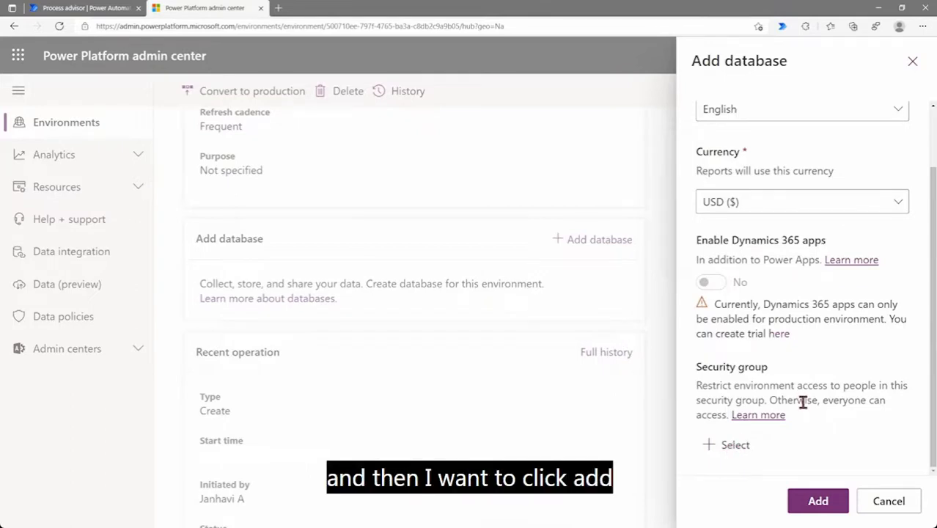
left_click(807, 506)
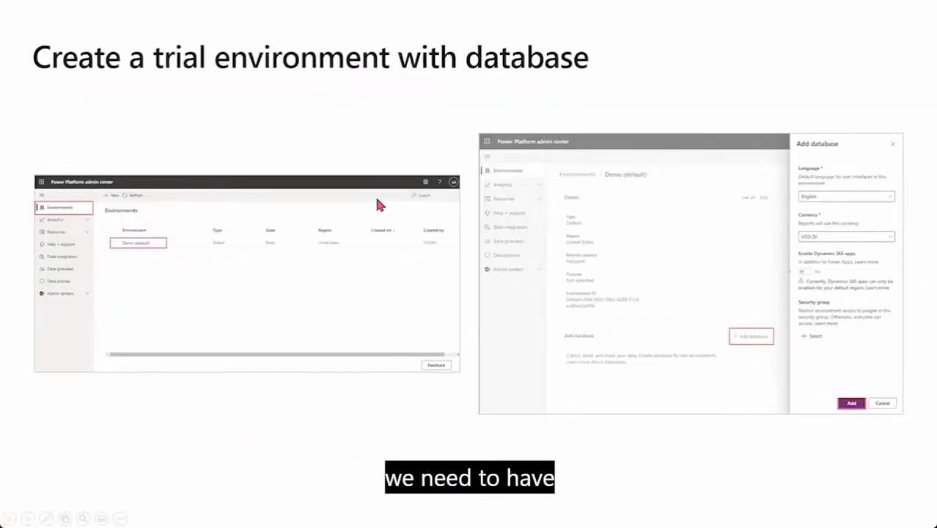
Advance to the Power Automate Desktop slide and switch back to the browser
left_click(377, 199)
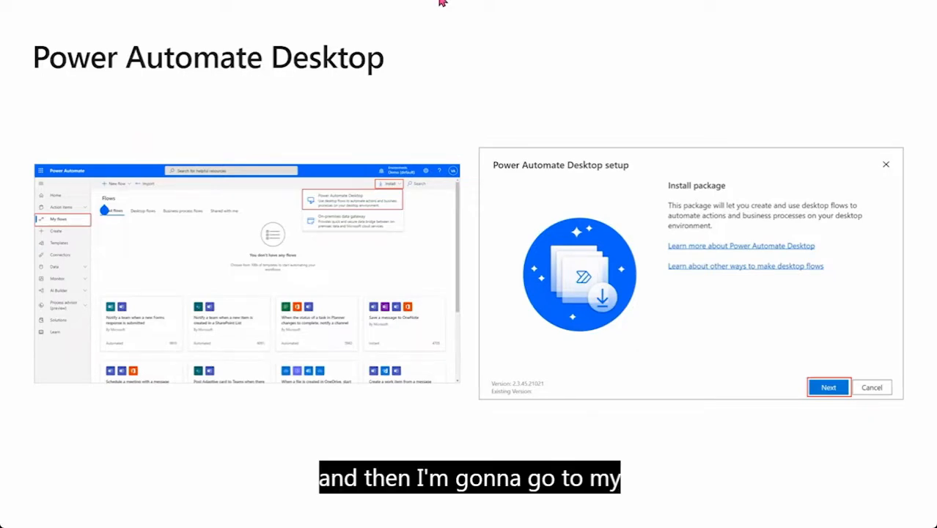
key("alt+Tab")
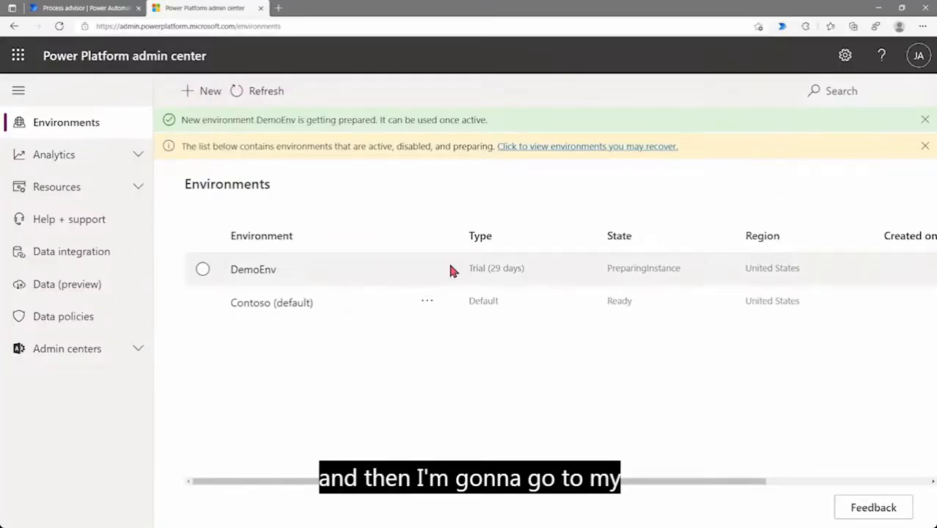
In the Power Automate tab, go from Home to My flows and expand the Install dropdown
left_click(84, 9)
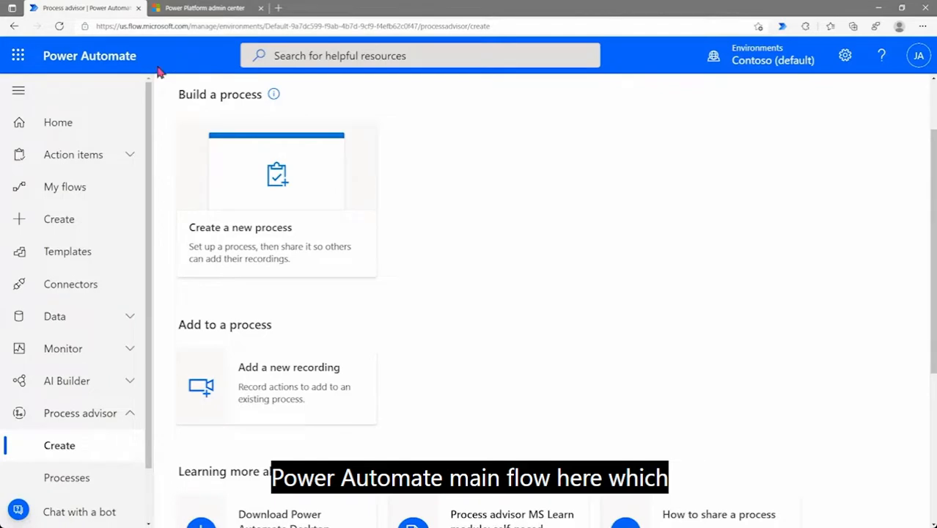
left_click(82, 130)
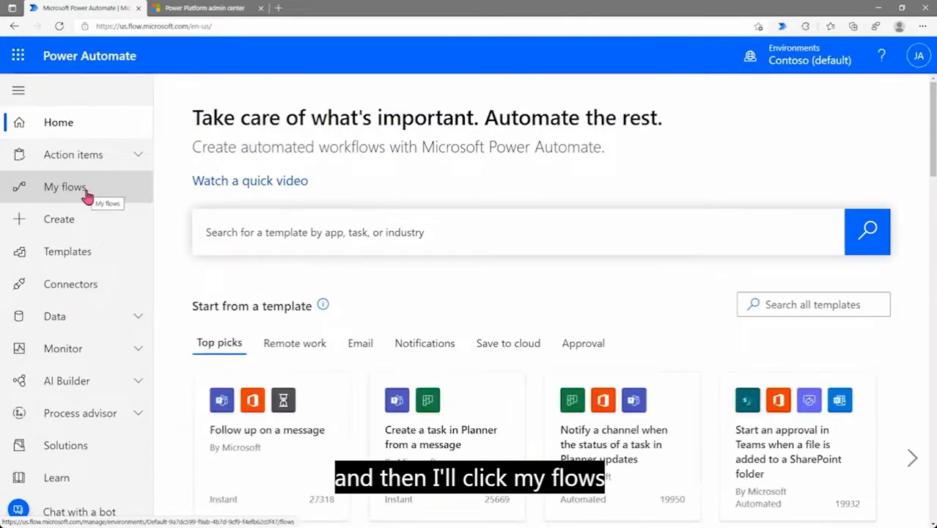
left_click(85, 192)
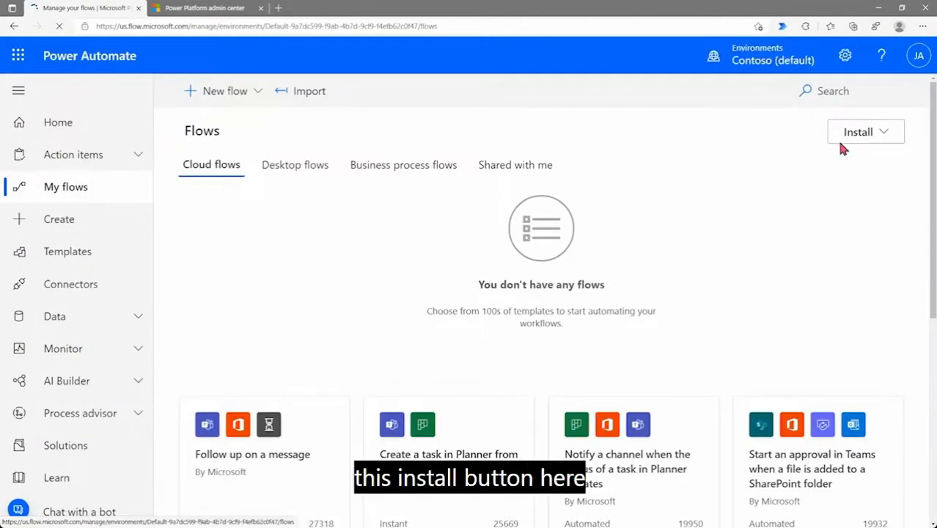
left_click(885, 134)
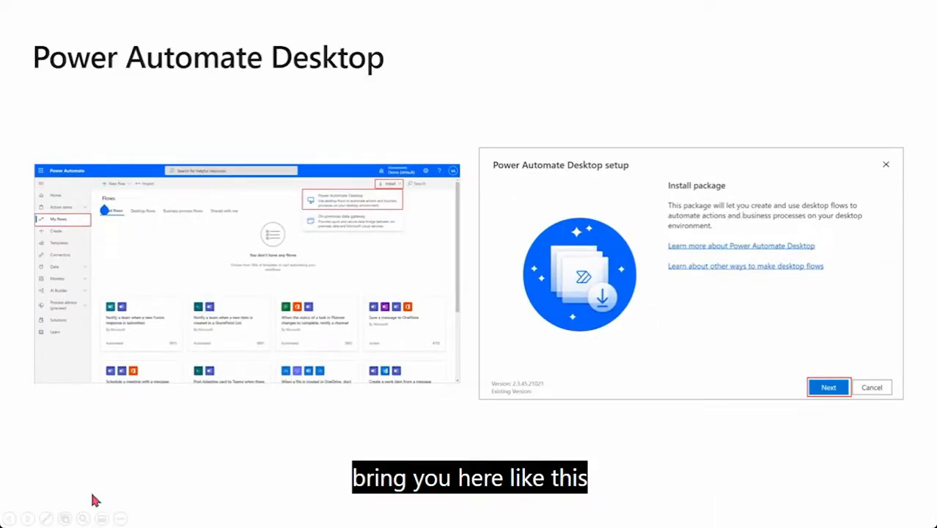
Magnify the setup dialog screenshot on the current slide
left_click(80, 519)
left_click(681, 284)
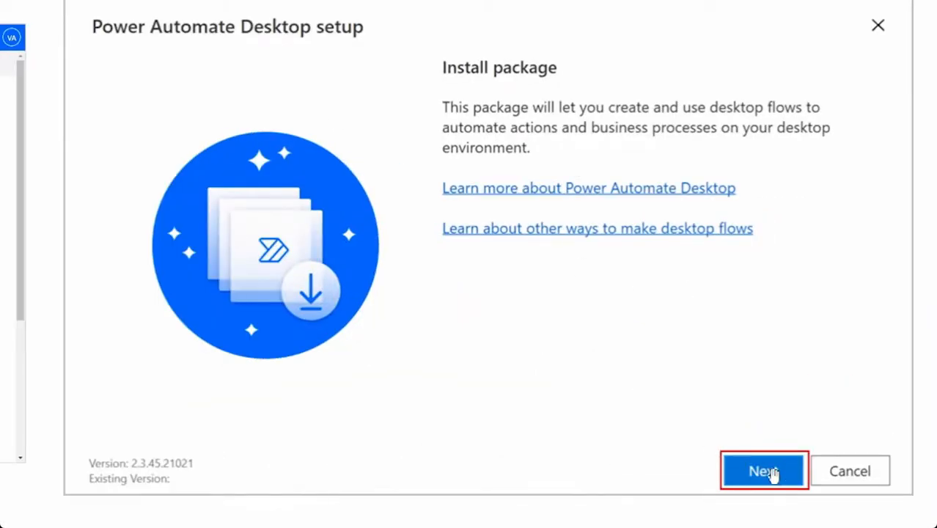
key("Escape")
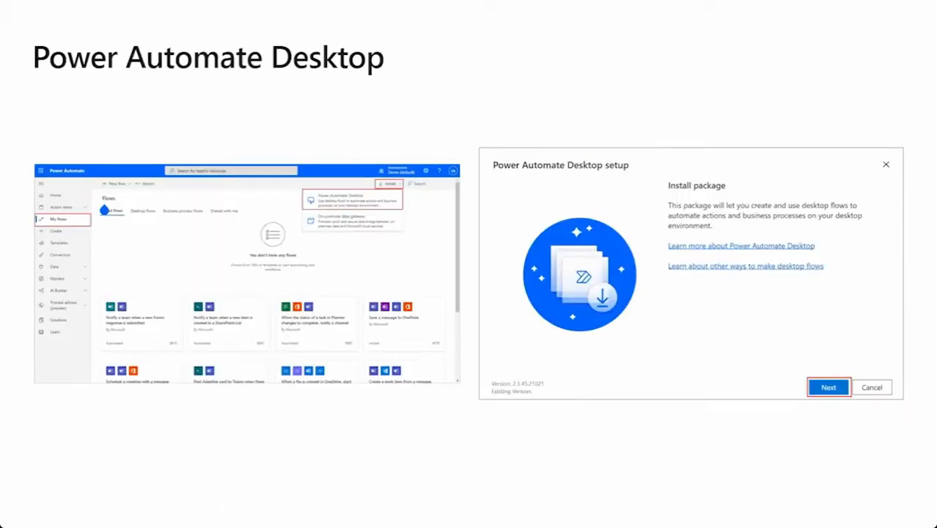
Advance to the installation slide and magnify the Installation details screenshot
left_click(594, 370)
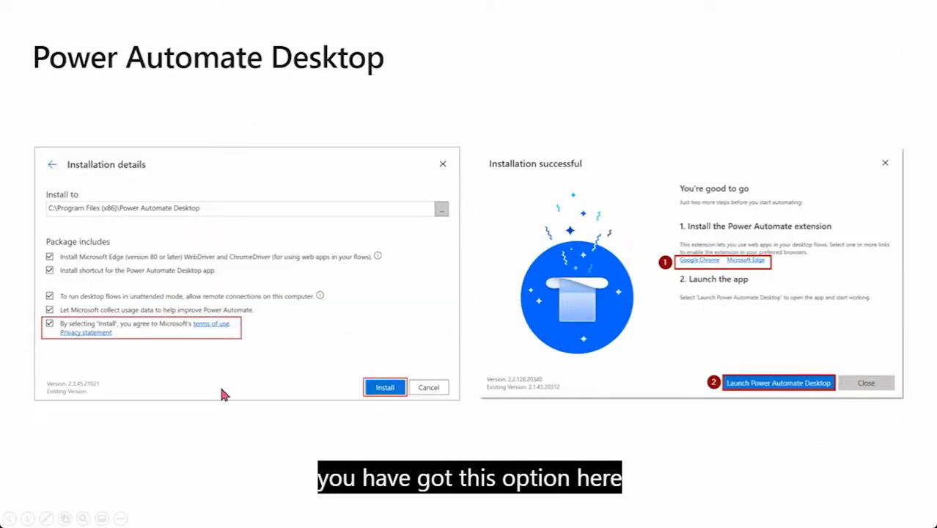
left_click(101, 520)
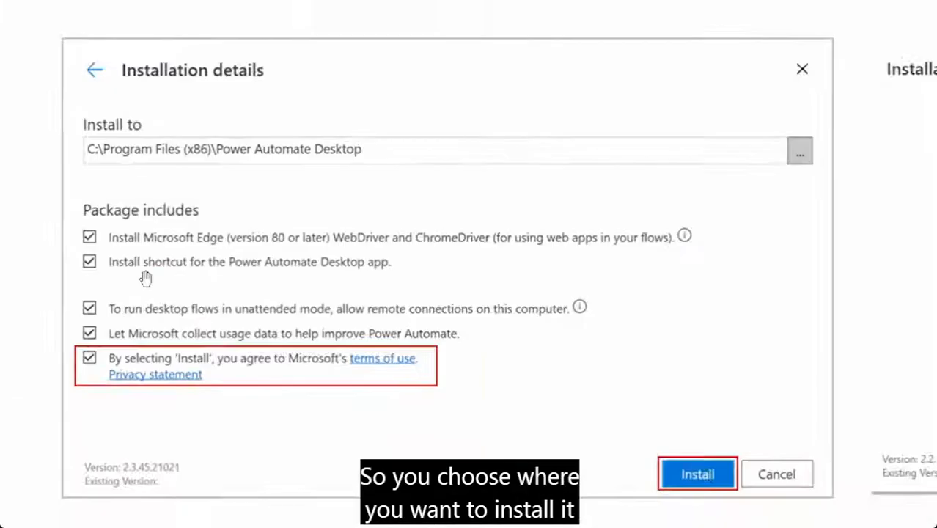
left_click(85, 277)
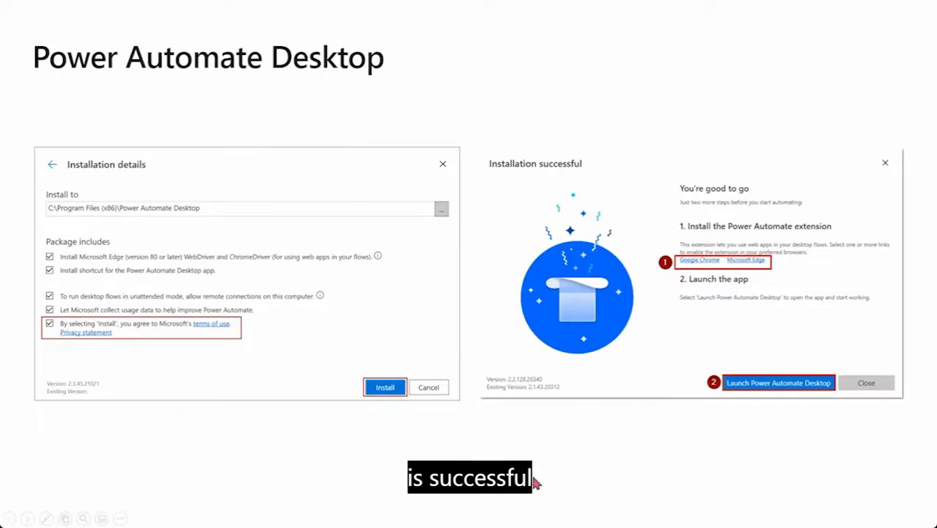
left_click(83, 518)
Zoom into the Installation successful screenshot, then advance to the Contoso Invoicing app slide
left_click(672, 262)
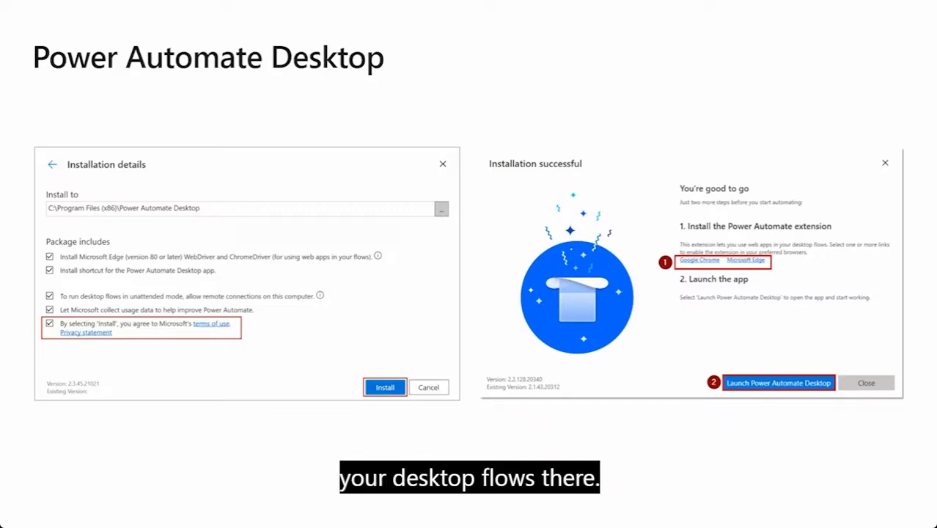
left_click(626, 424)
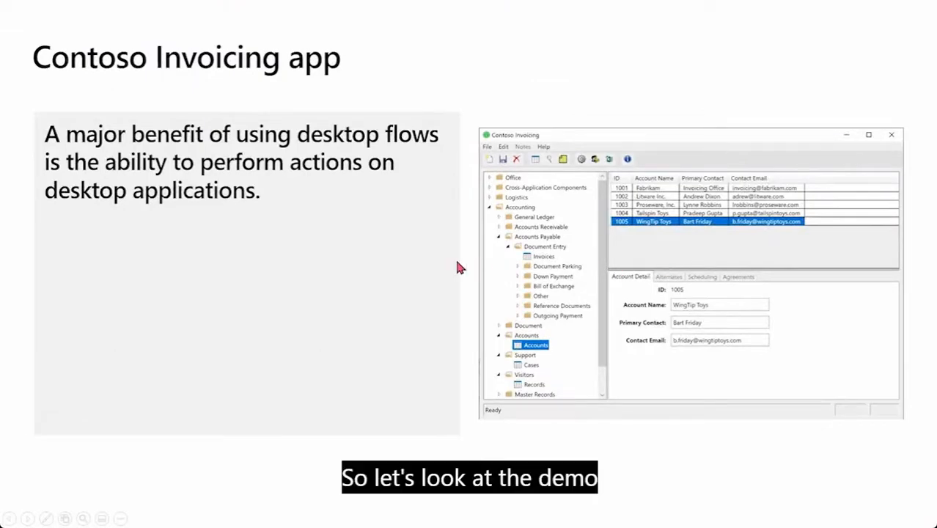
Advance the slideshow to the demo slide
key("Right")
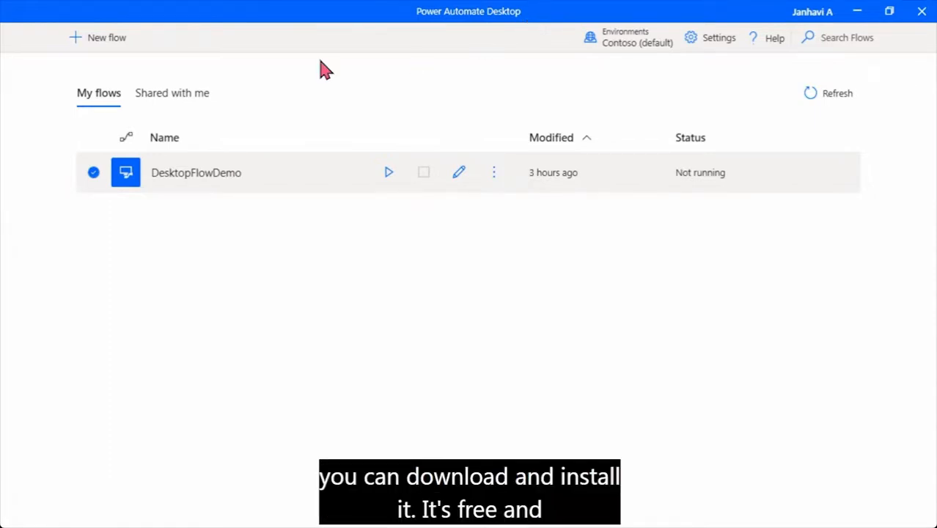
Create a new desktop flow named InvoicingApplication
left_click(102, 51)
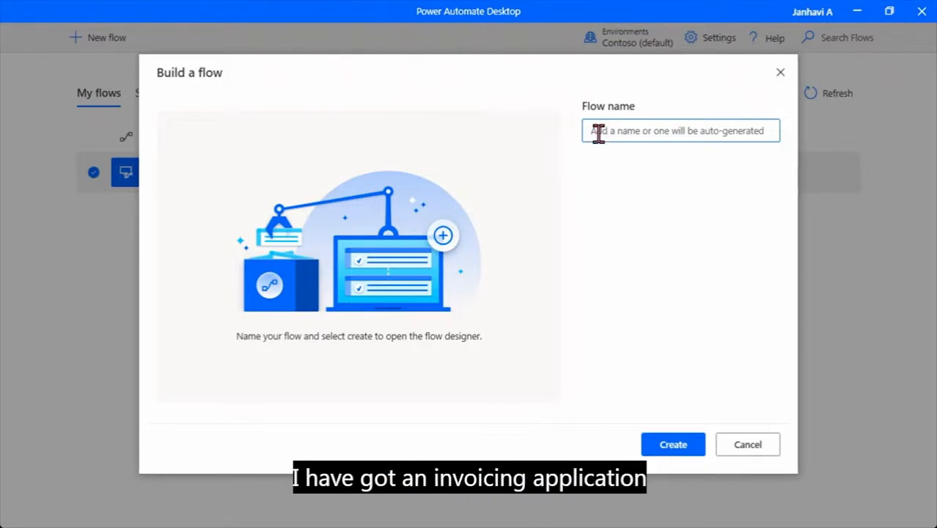
type("Inv")
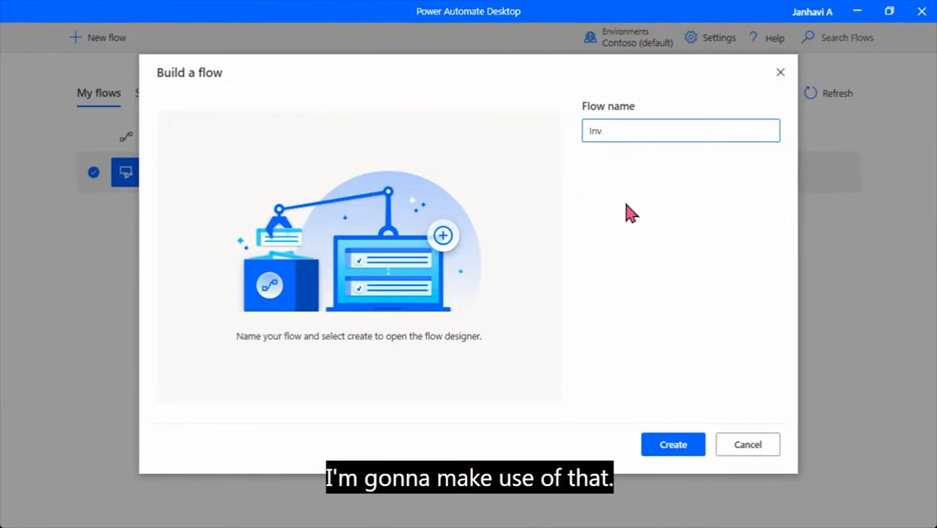
type("o")
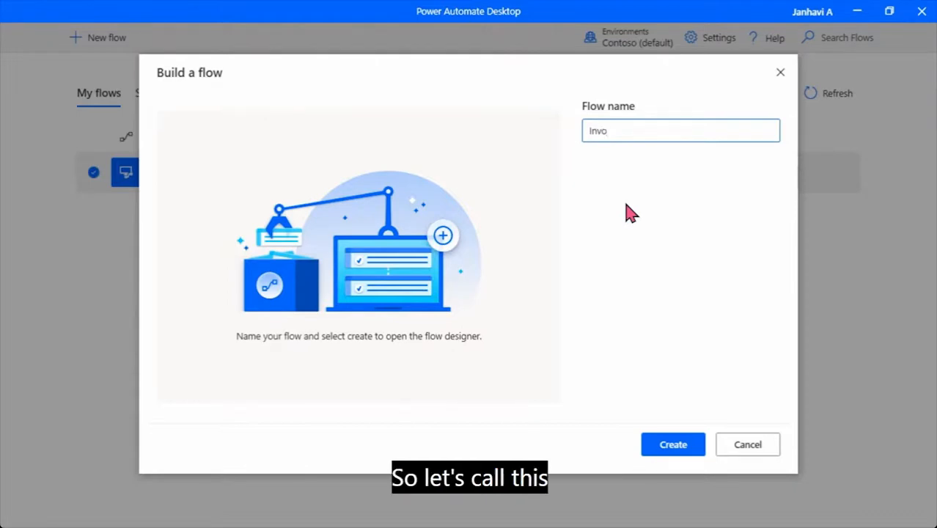
type("icing")
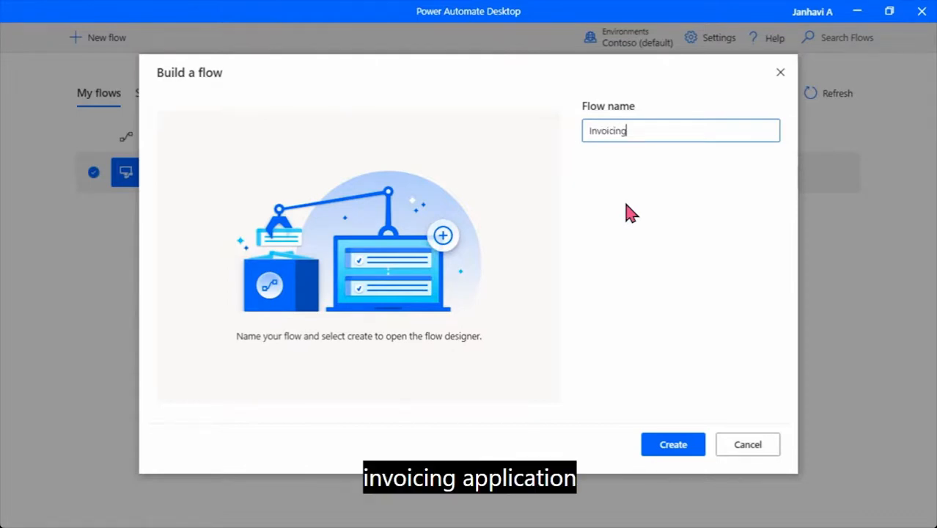
type("Application")
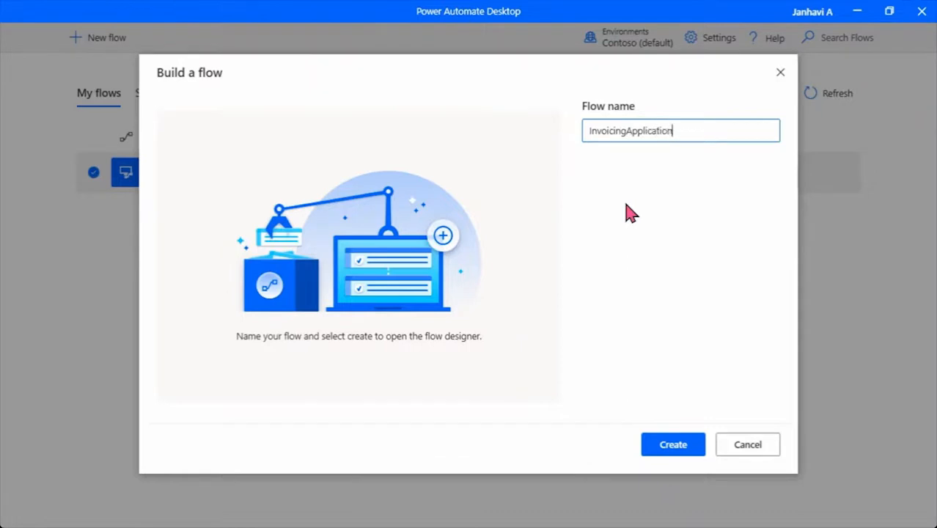
left_click(670, 445)
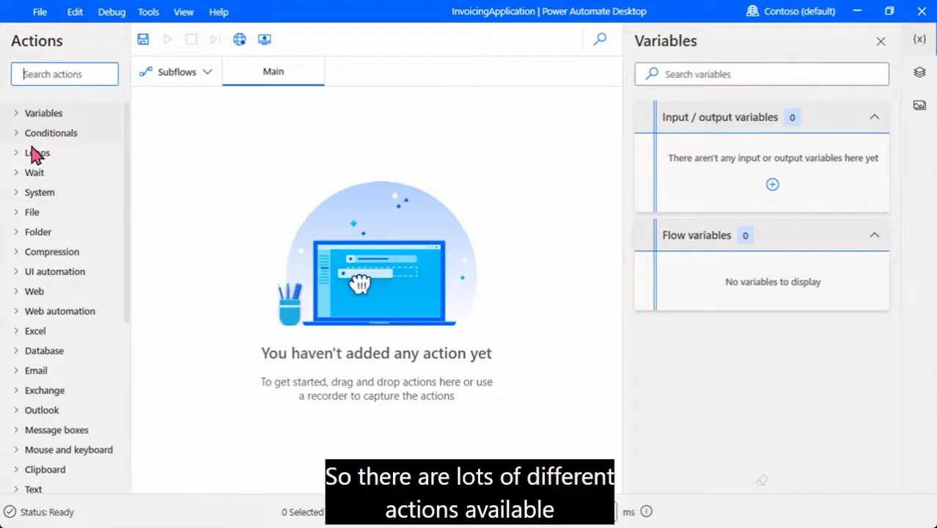
Check the UI elements and Images panes, then drag Run application from System onto Main
scroll(71, 249, "down", 5)
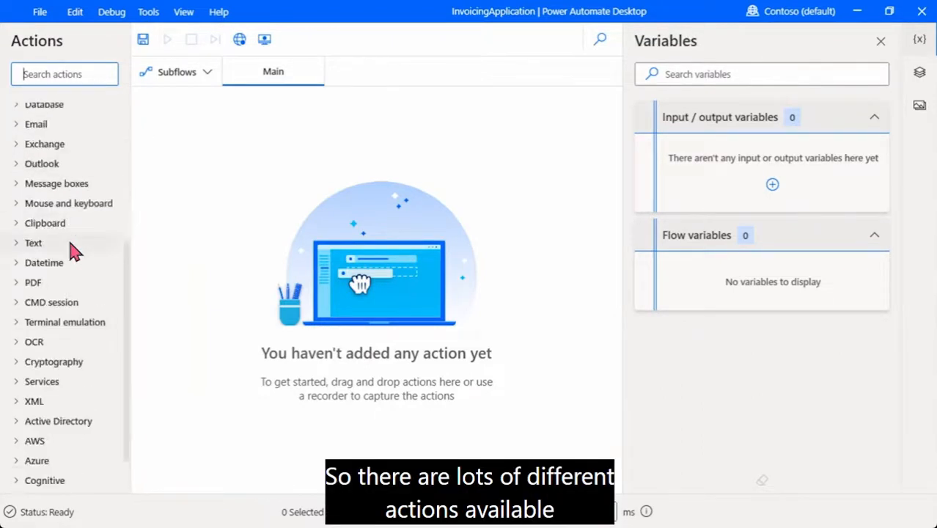
scroll(70, 247, "up", 5)
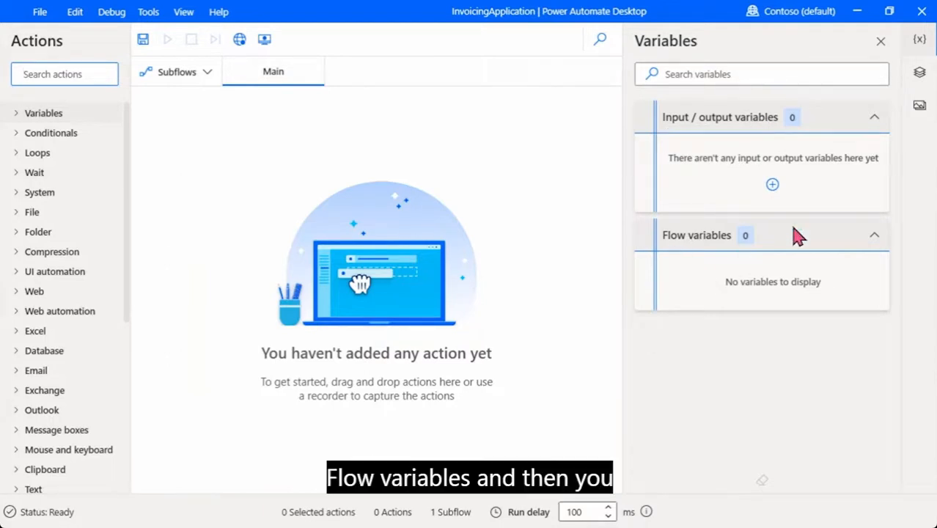
left_click(921, 76)
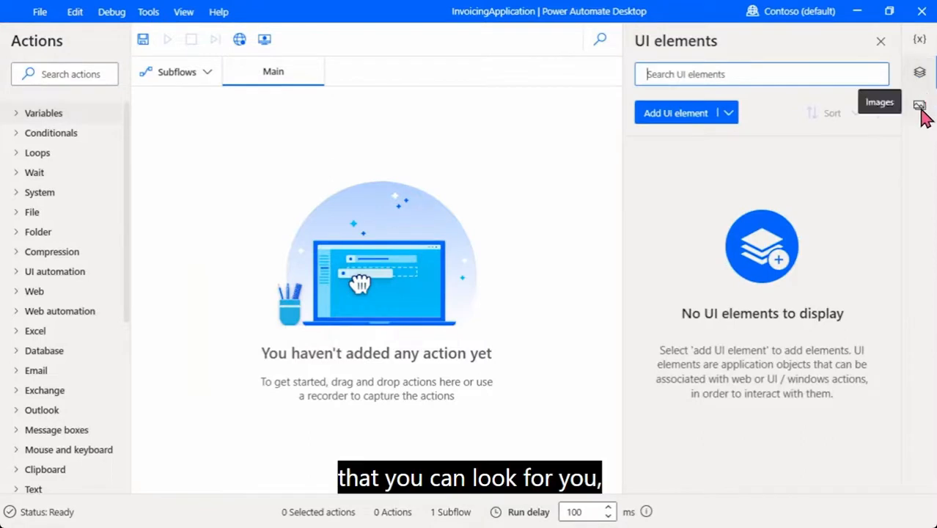
left_click(921, 108)
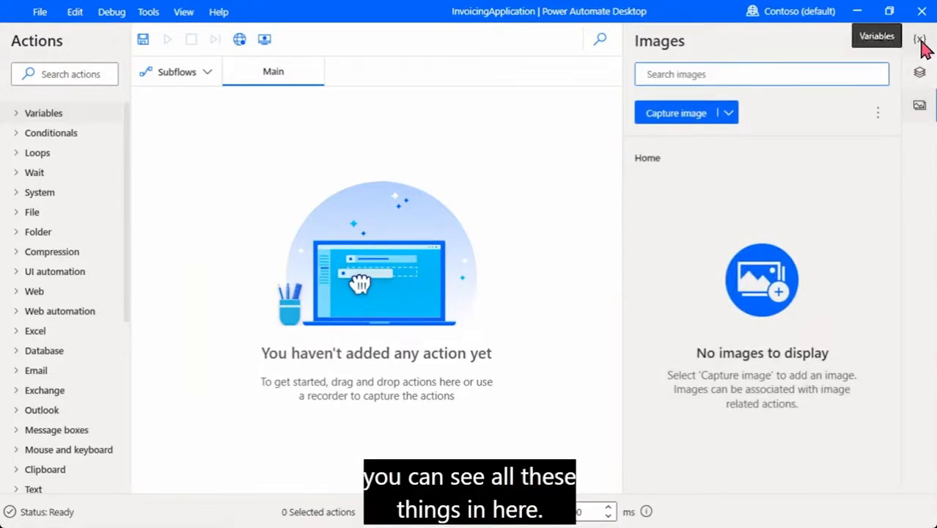
left_click(920, 39)
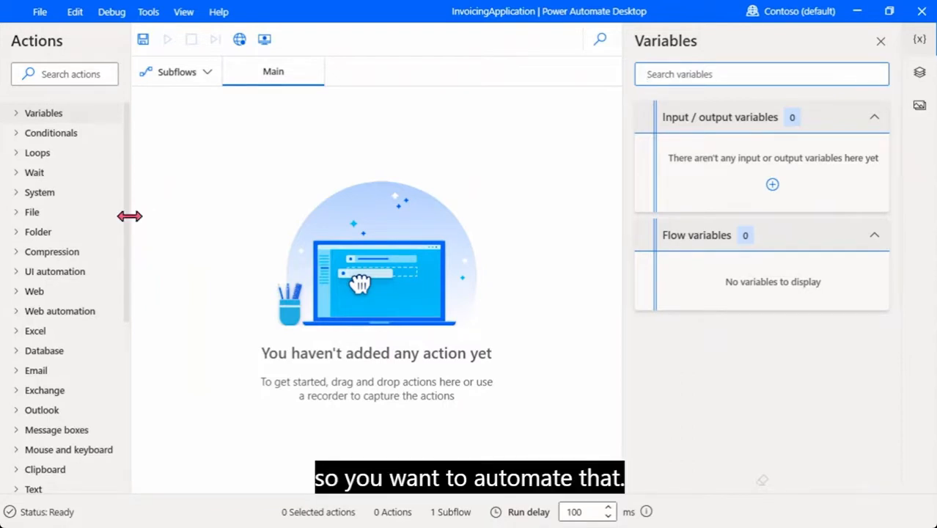
left_click(22, 195)
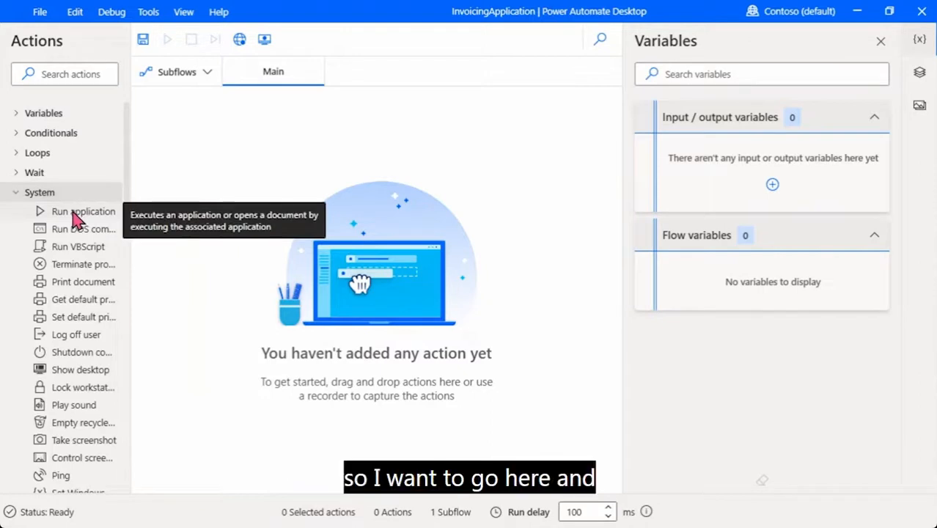
left_click_drag(72, 220, 271, 209)
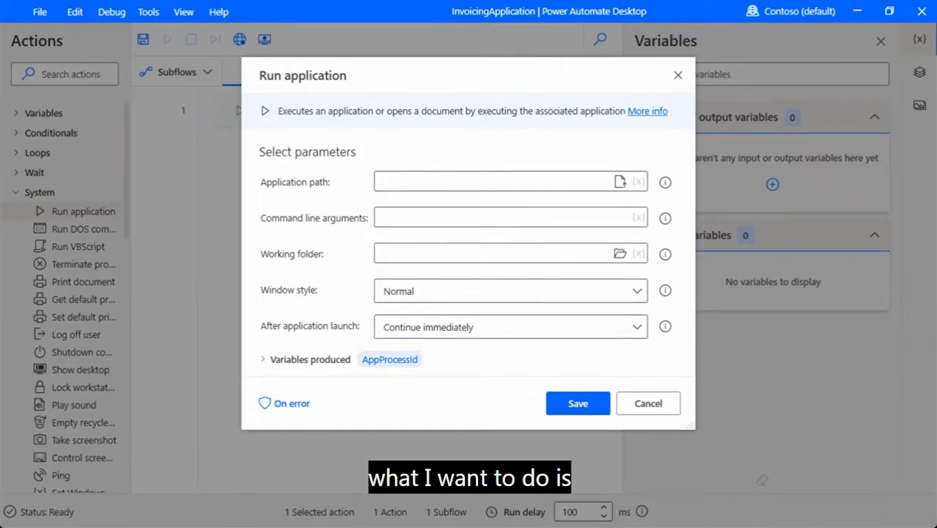
Set the application path to LegacyInvoicingApp.exe in the Contoso Invoicing program folder
left_click(620, 182)
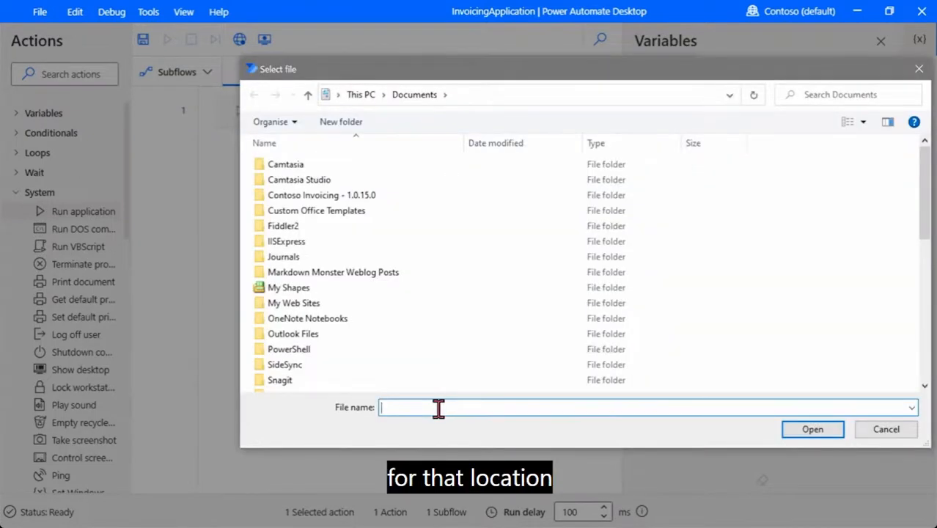
type("C:\\Program Files (x86)\\Contoso, Inc\\Contoso Invoicing")
left_click(792, 430)
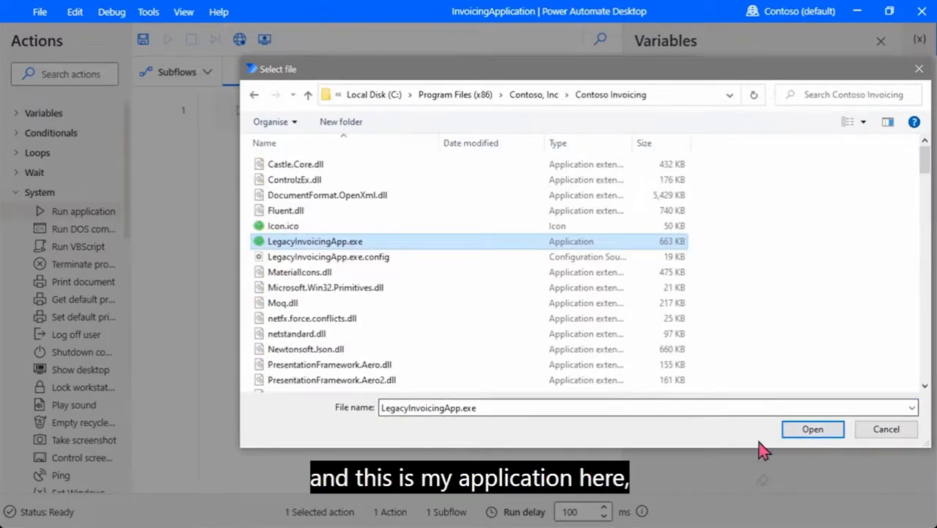
left_click(811, 433)
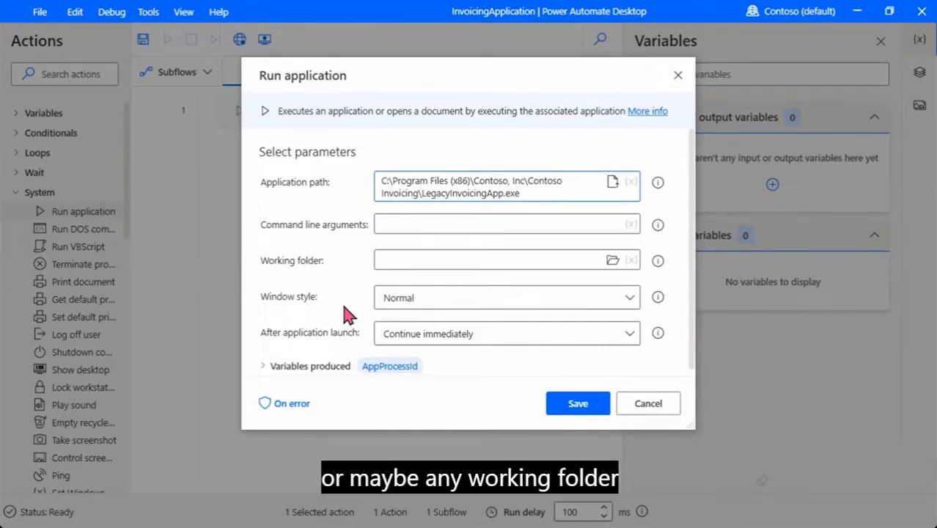
Save the Run application action and start the desktop recorder
left_click(564, 405)
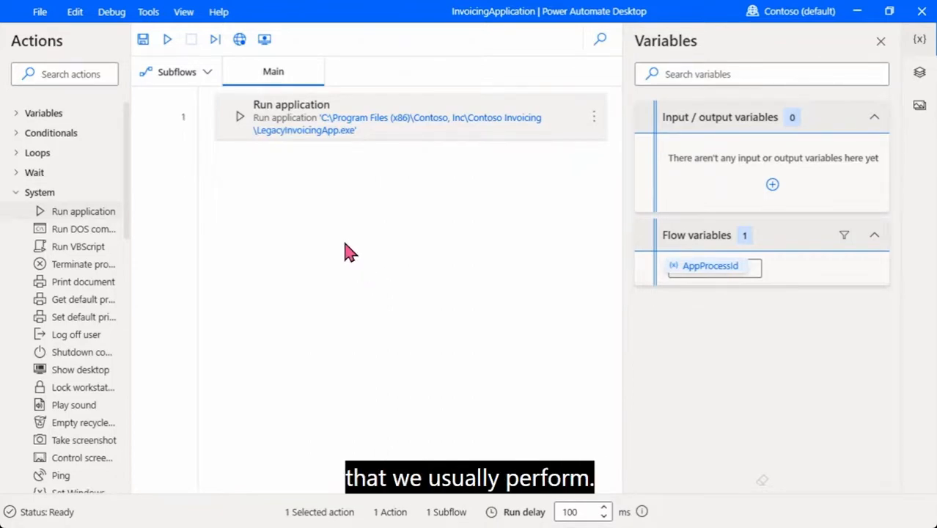
left_click(265, 41)
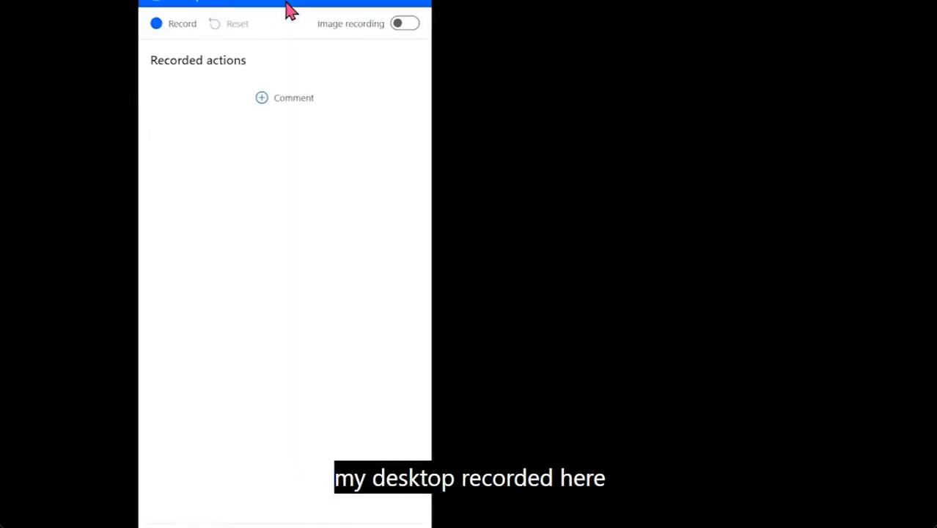
Place the recorder window on the left and the Contoso Invoicing window beside it
mouse_move(264, 42)
left_mouse_down()
mouse_move(272, 162)
mouse_move(255, 41)
mouse_move(252, 49)
left_mouse_up()
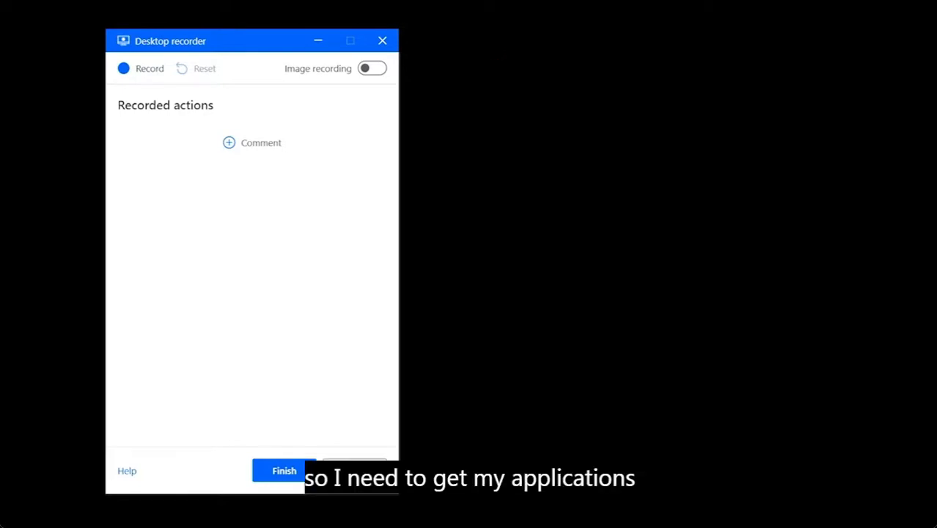
left_click_drag(695, 0, 696, 55)
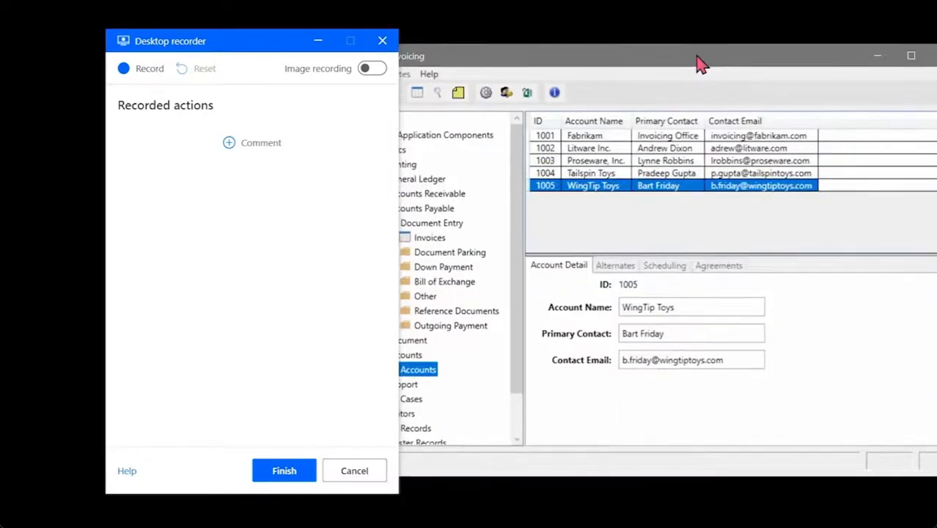
left_click_drag(272, 40, 112, 31)
left_click_drag(556, 58, 529, 41)
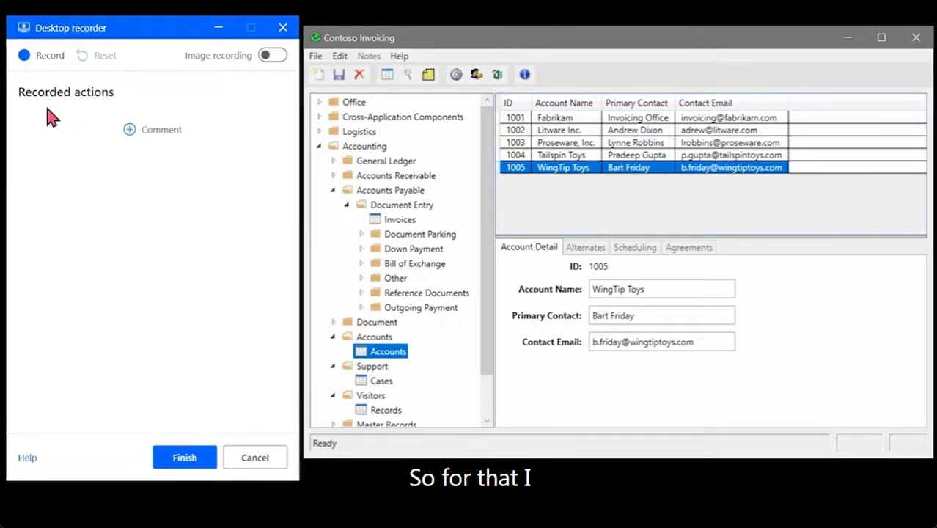
Record a trial new account named 'WingTip', then delete both recorded steps
left_click(30, 60)
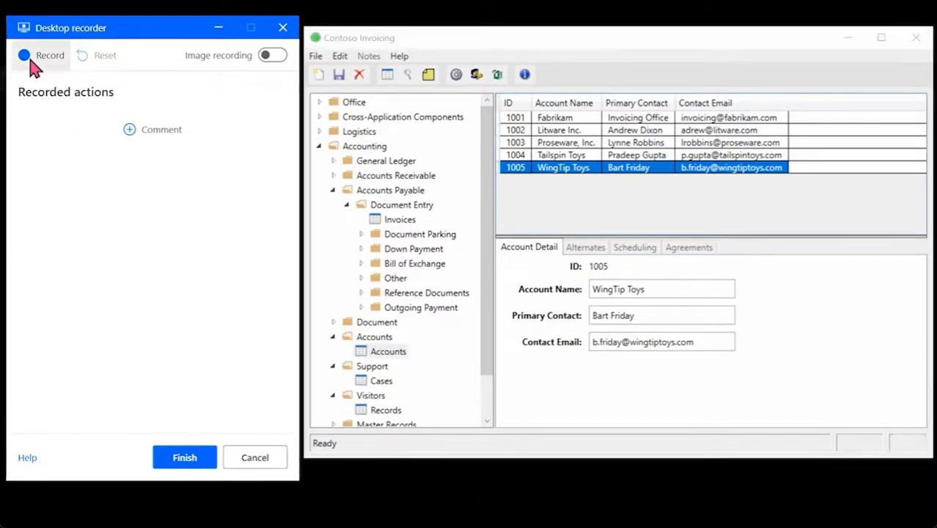
left_click(319, 75)
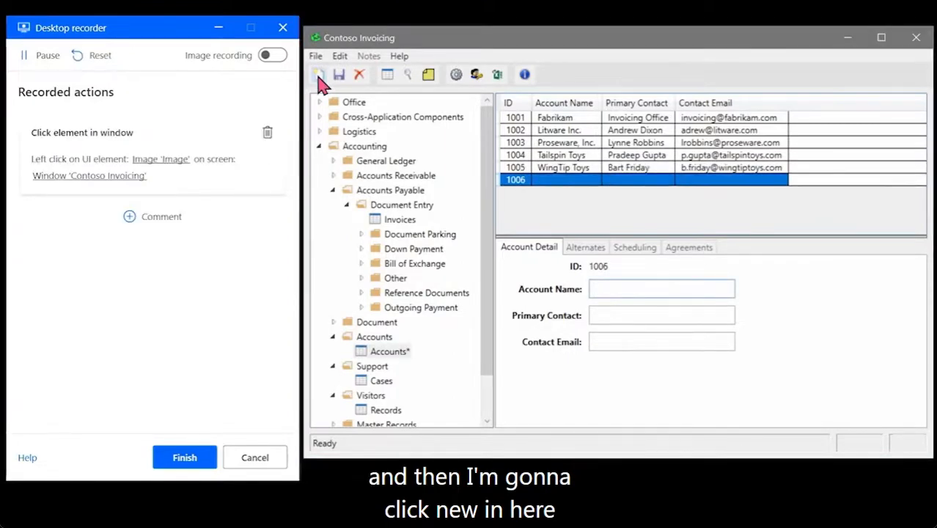
left_click(653, 289)
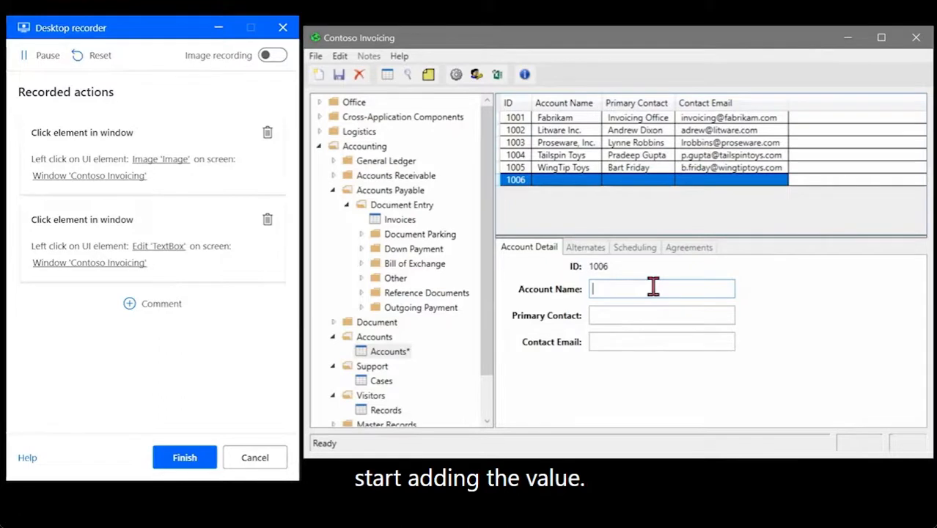
type("Wing")
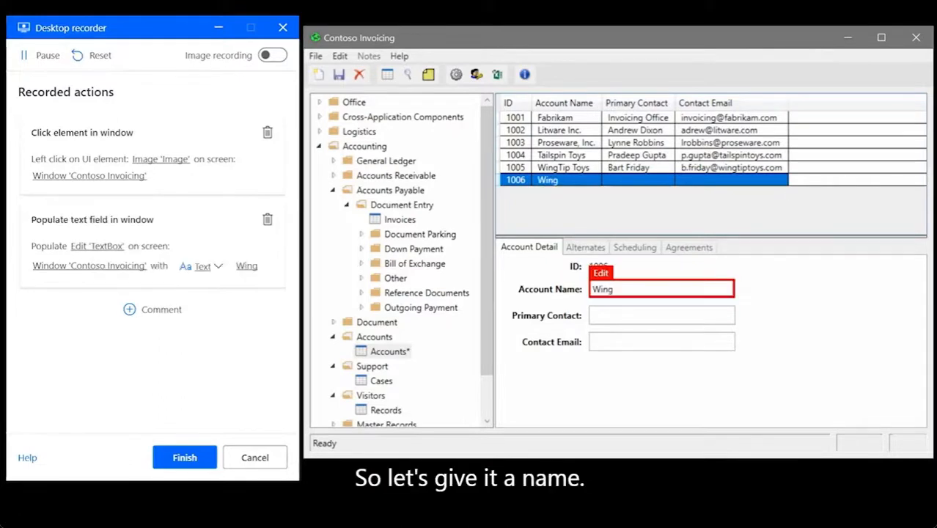
type("Tip")
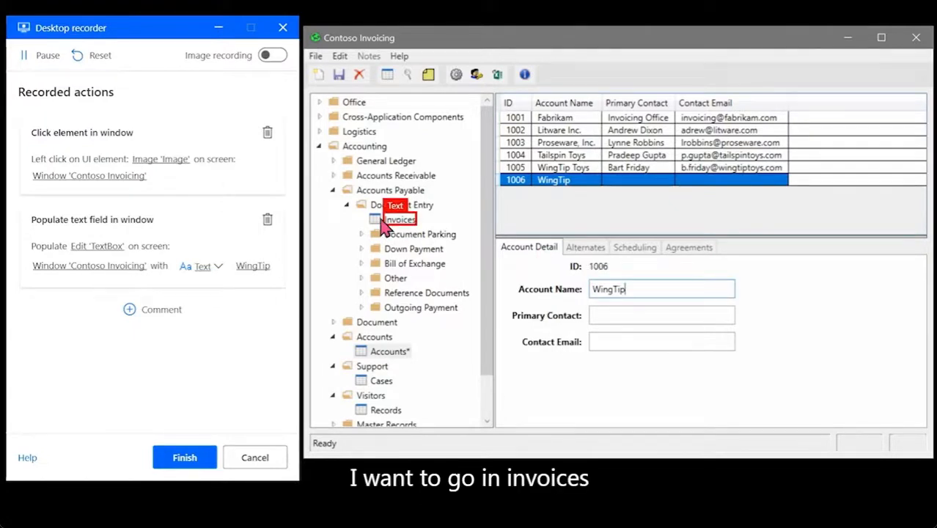
left_click(268, 220)
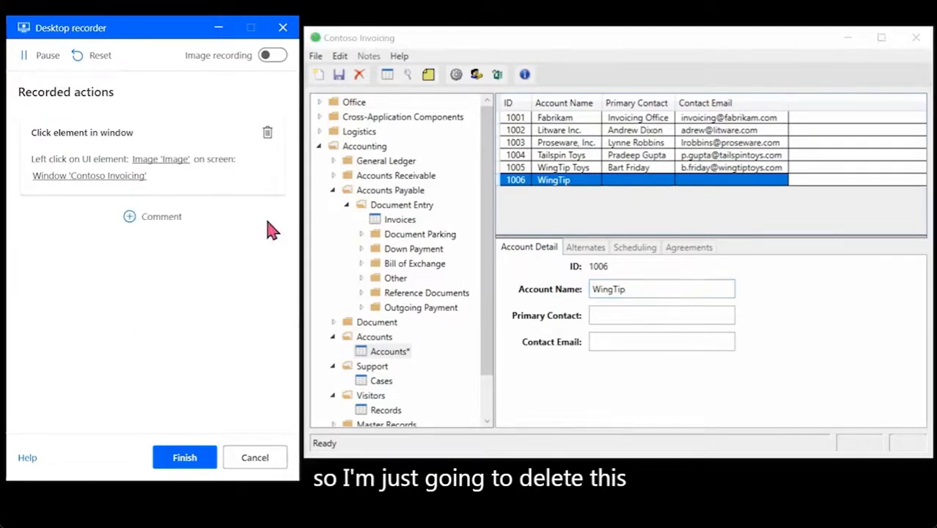
left_click(267, 132)
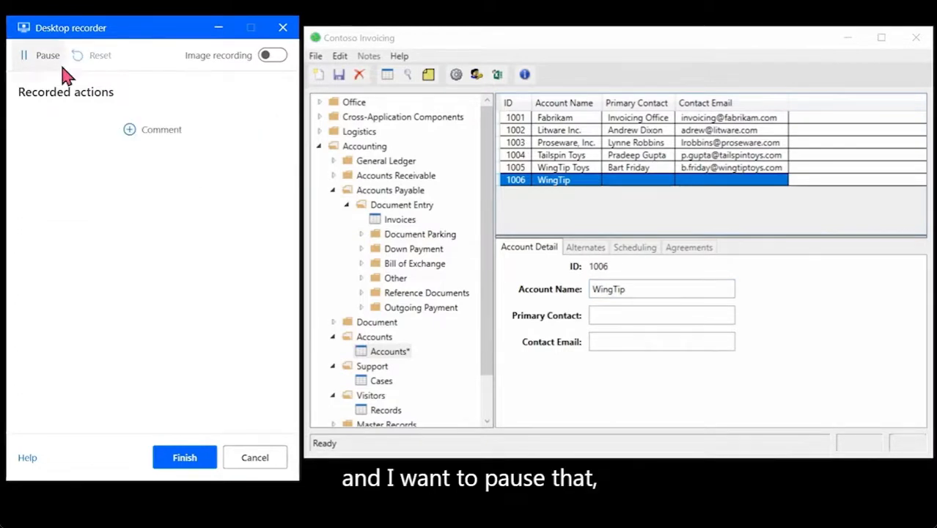
Pause recording, switch Contoso Invoicing to the Invoices list, and resume recording
left_click(43, 56)
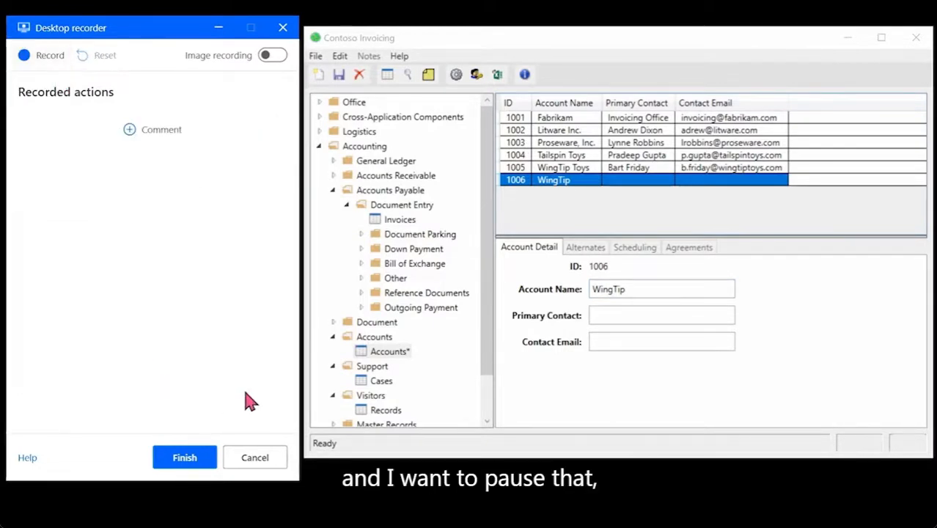
left_click(396, 221)
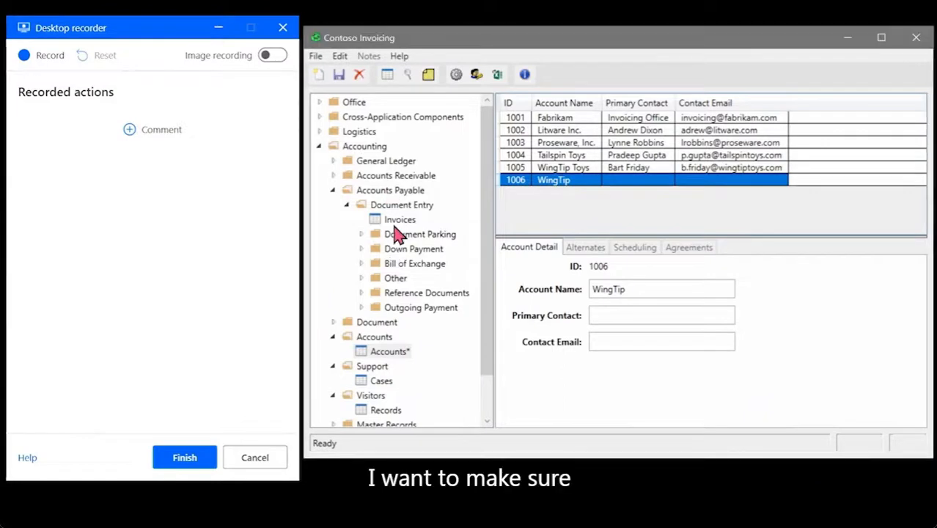
left_click(32, 61)
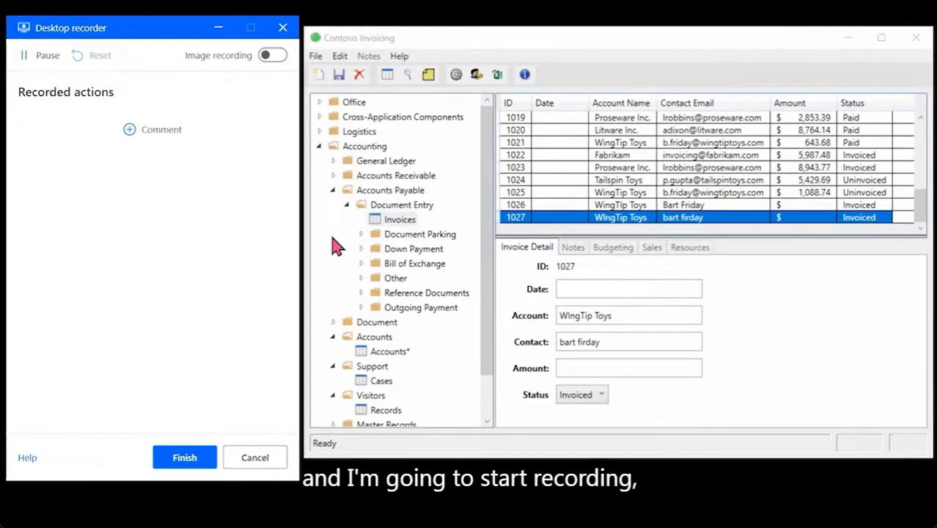
Record opening the Invoices list and starting a new invoice for account 'Wintip Toys'
left_click(392, 222)
left_click(394, 224)
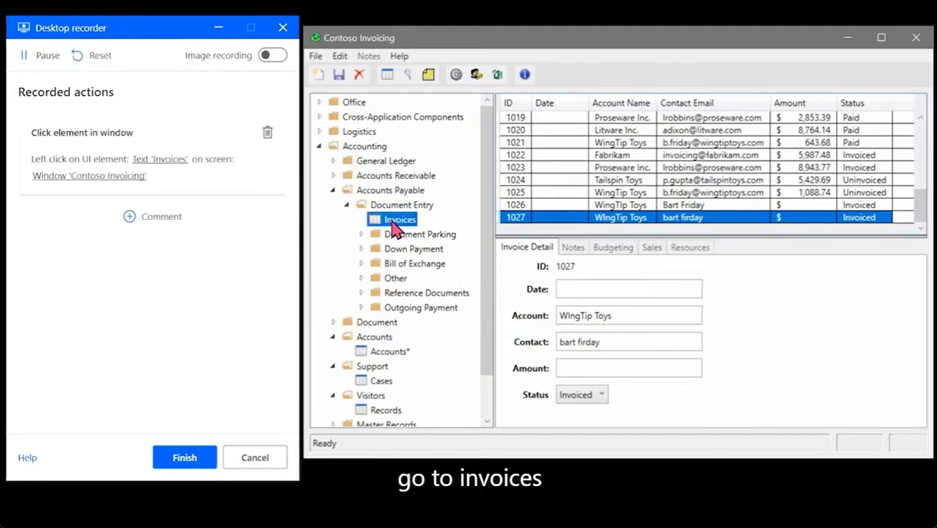
left_click(320, 75)
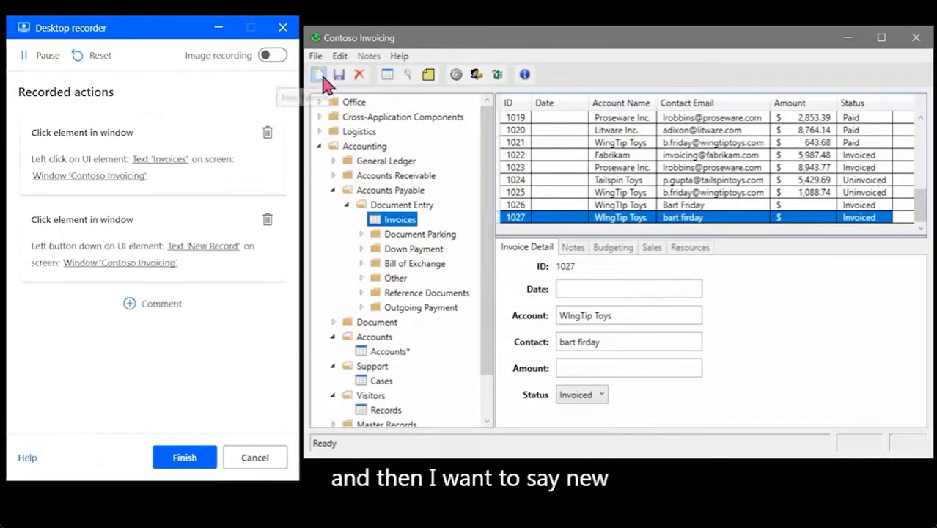
left_click(654, 289)
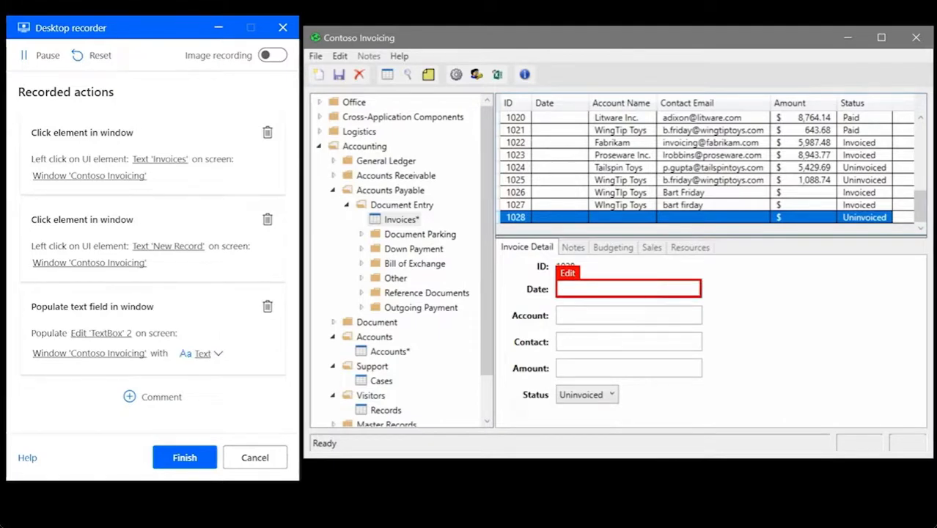
left_click(599, 313)
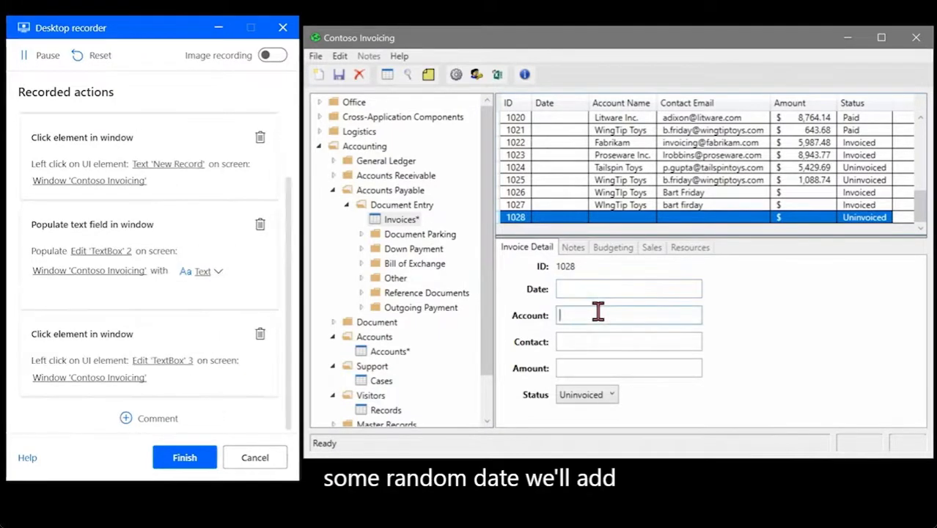
type("Win")
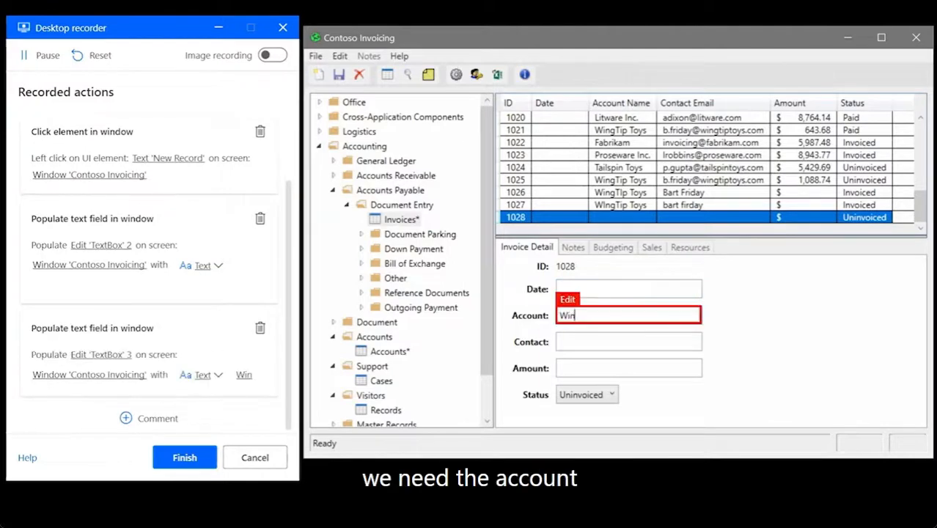
type("tip")
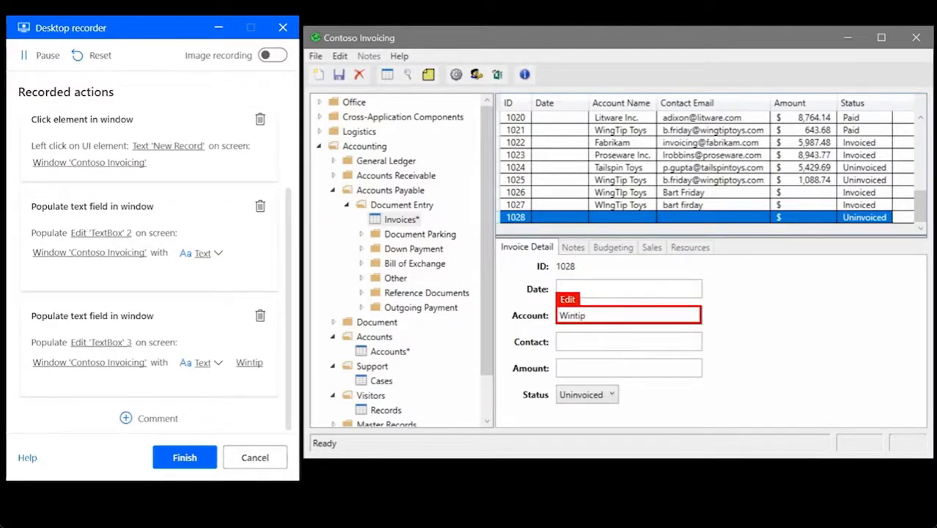
type(" Toys")
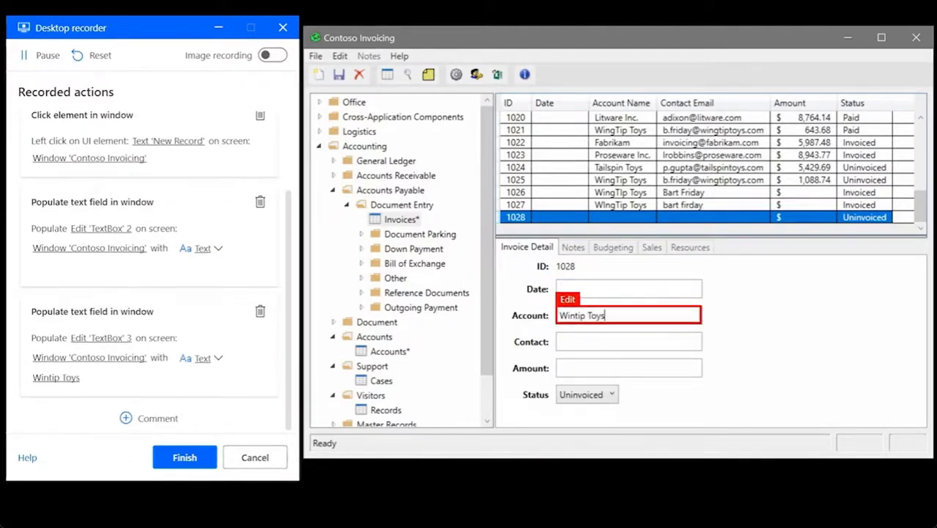
Enter the contact's name and e-mail, set status to Invoiced, and save the invoice
left_click(623, 343)
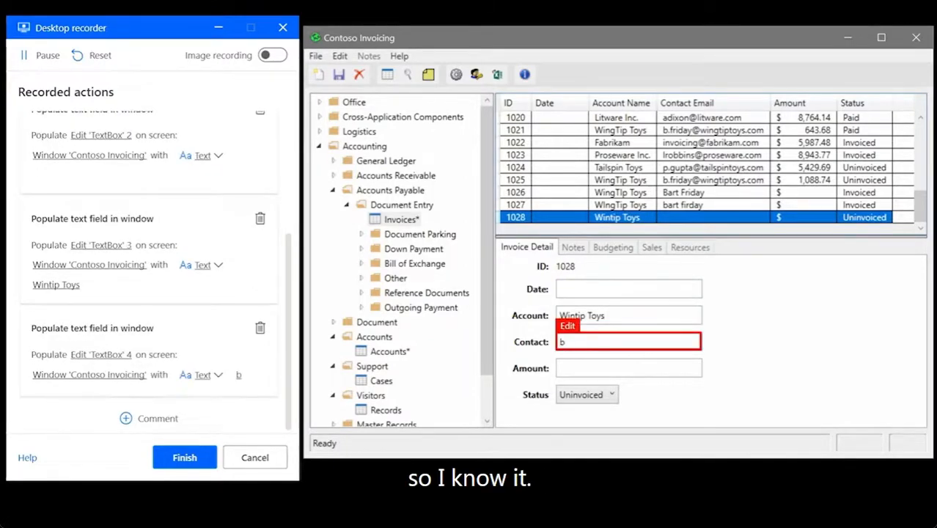
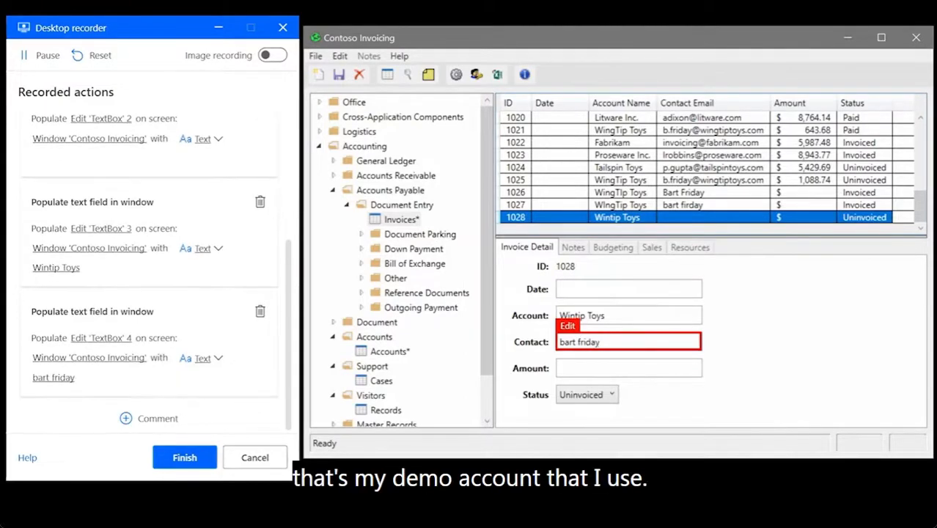
left_click(654, 368)
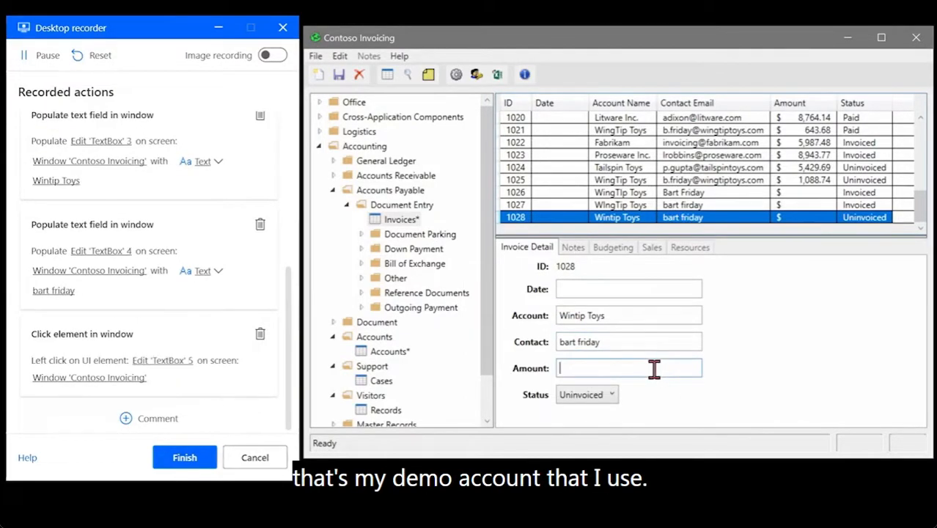
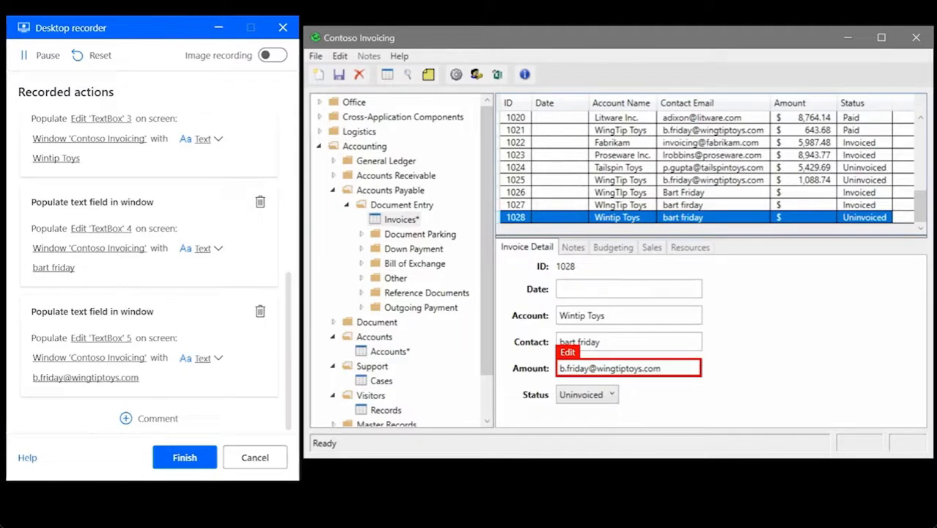
left_click(611, 396)
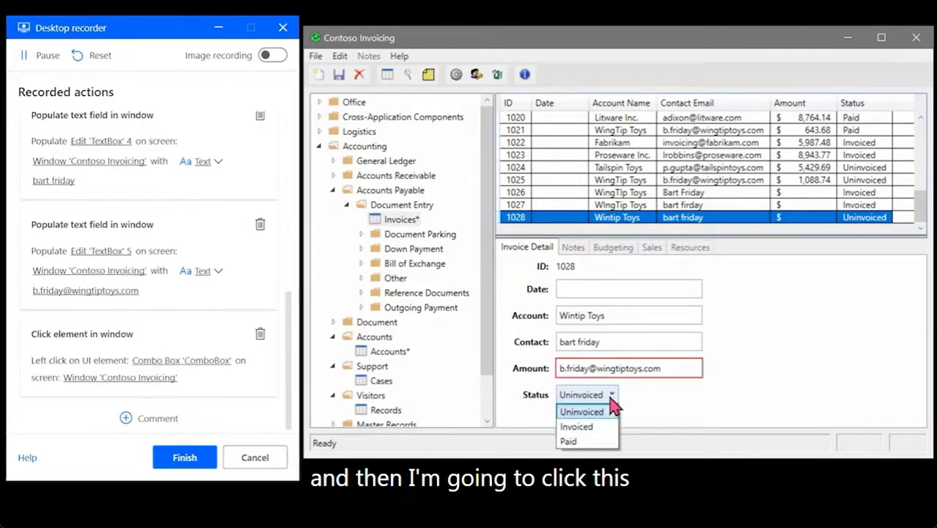
left_click(587, 426)
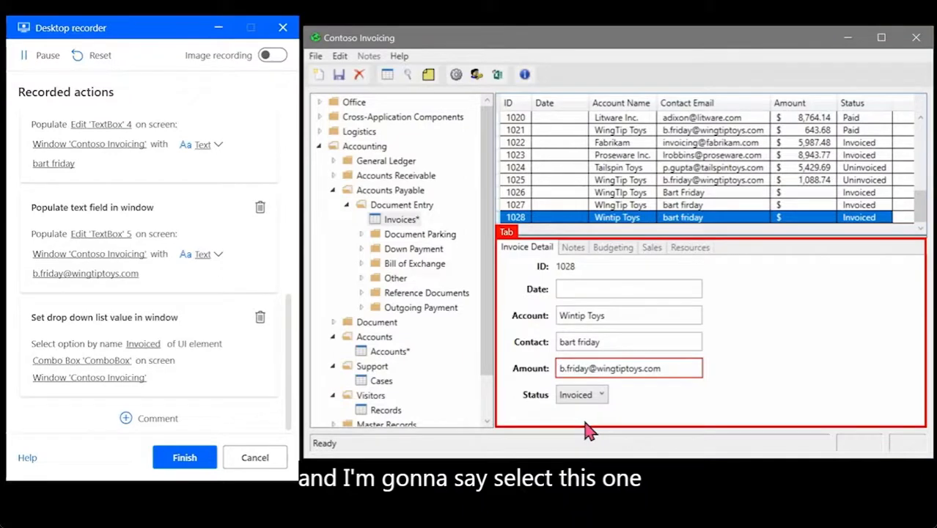
left_click(340, 76)
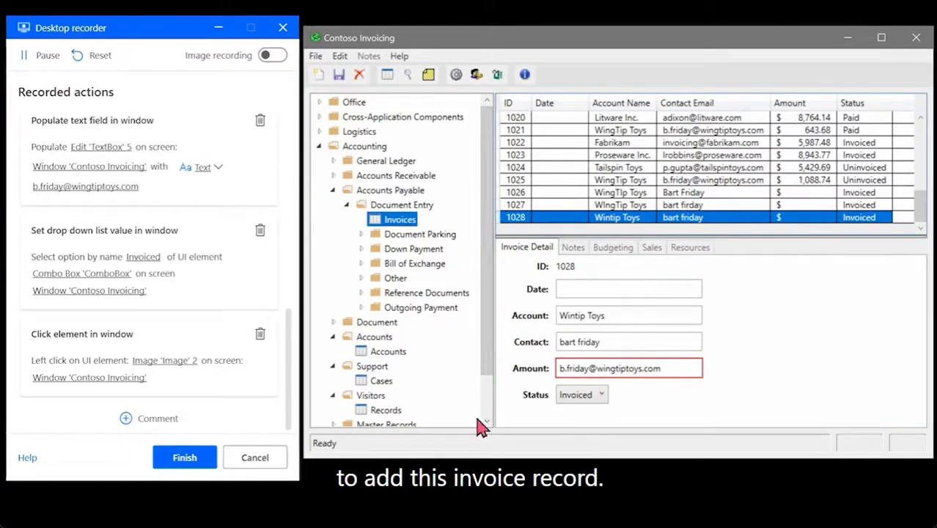
Finish recording and review the flow's 11 actions, including the autogenerated invoice-entry steps
left_click(183, 457)
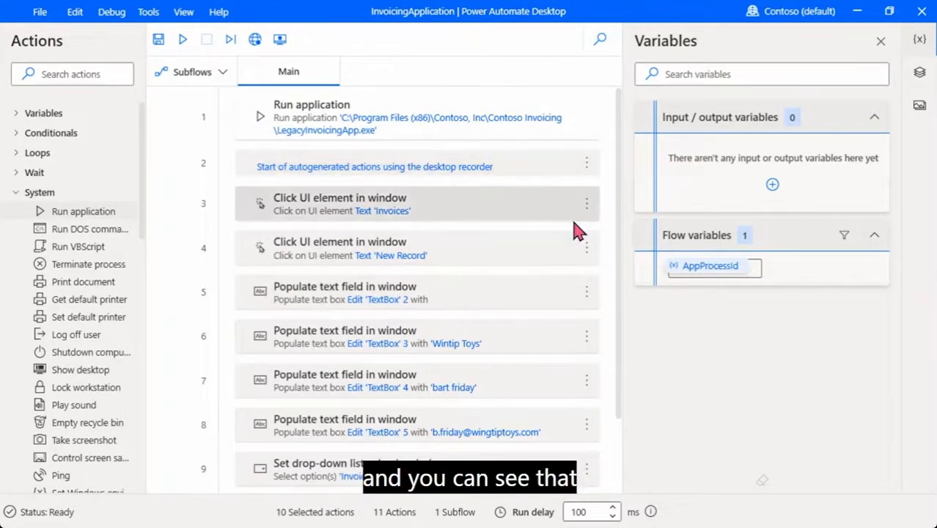
left_click_drag(620, 199, 621, 274)
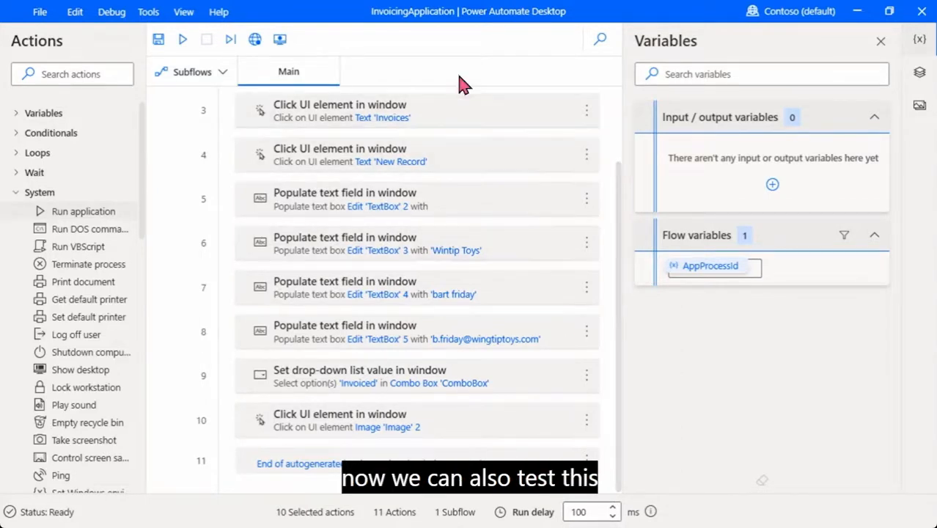
Run the InvoicingApplication flow to add invoice 1029, then close Contoso Invoicing
left_click(183, 45)
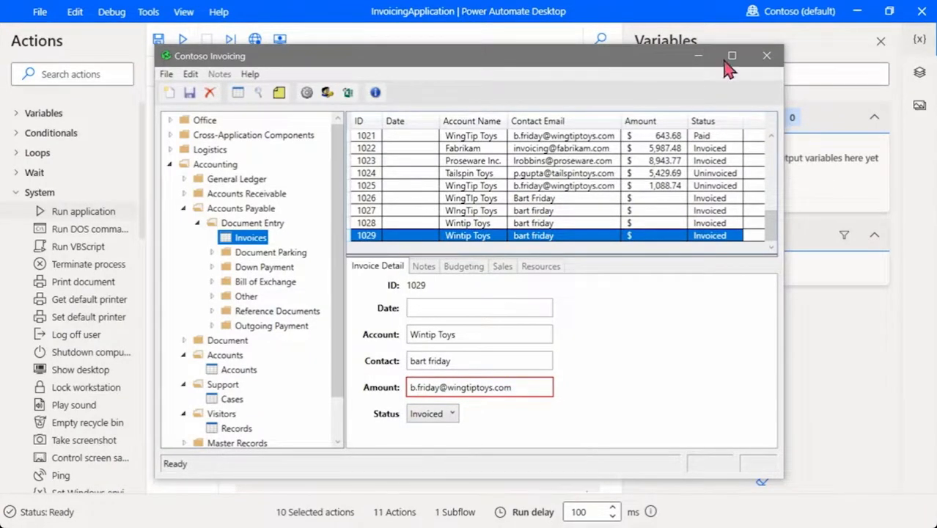
left_click(767, 57)
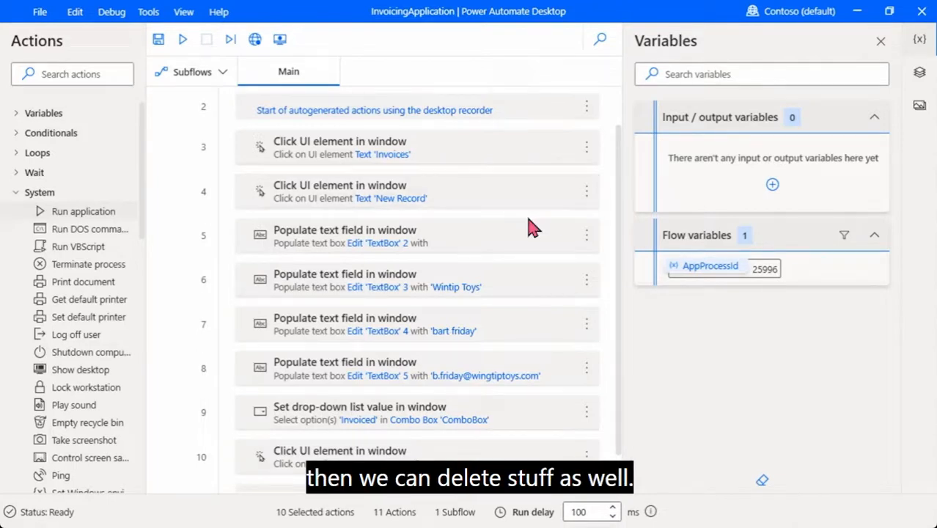
left_click(590, 151)
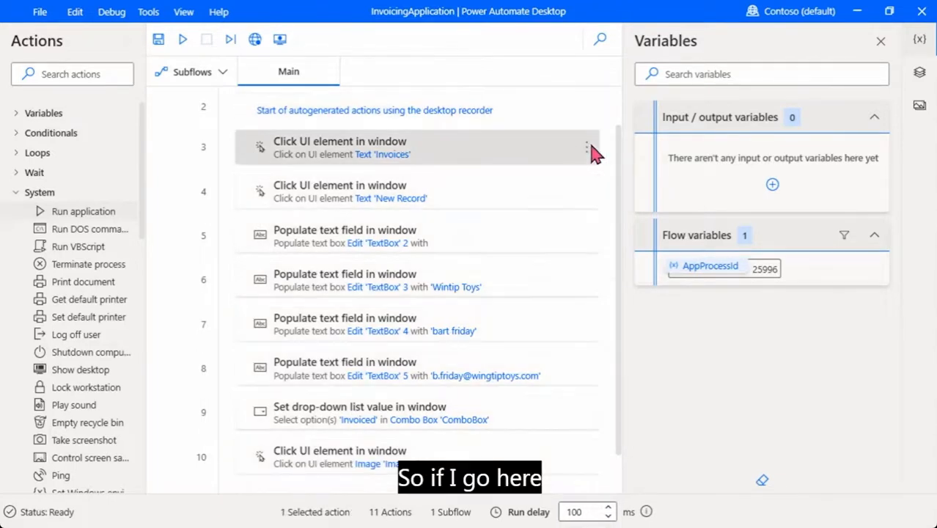
left_click(588, 149)
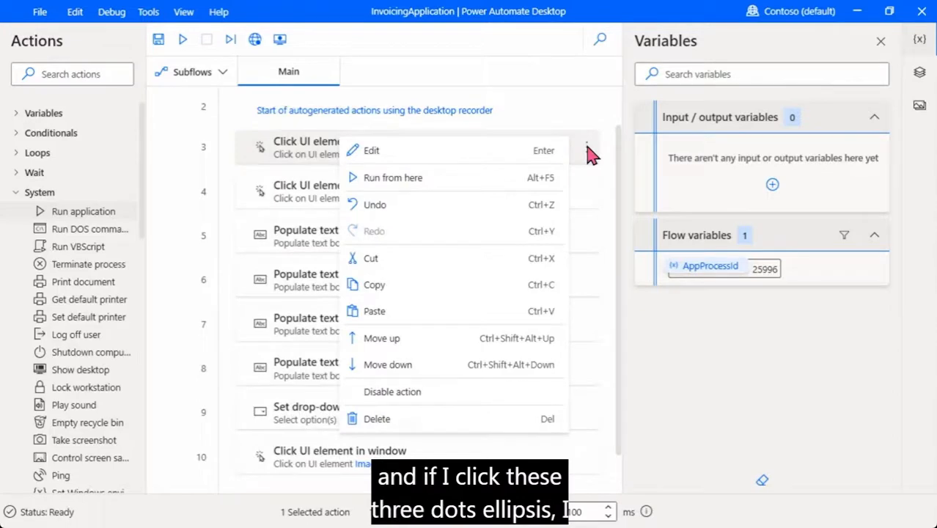
left_click(419, 161)
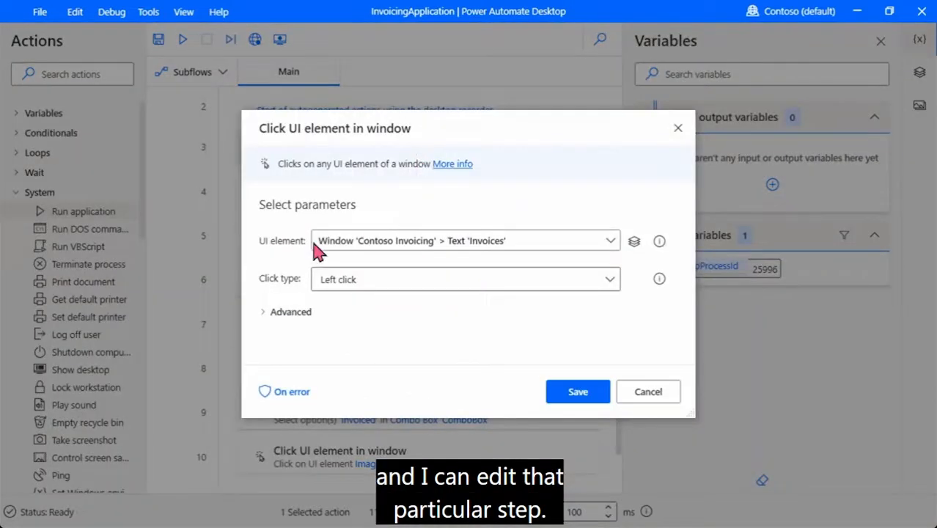
left_click(648, 391)
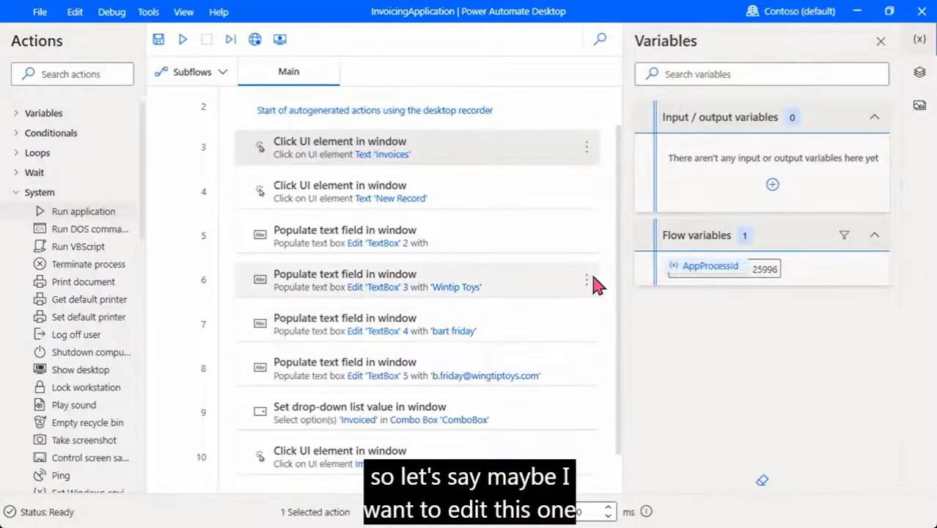
left_click(587, 279)
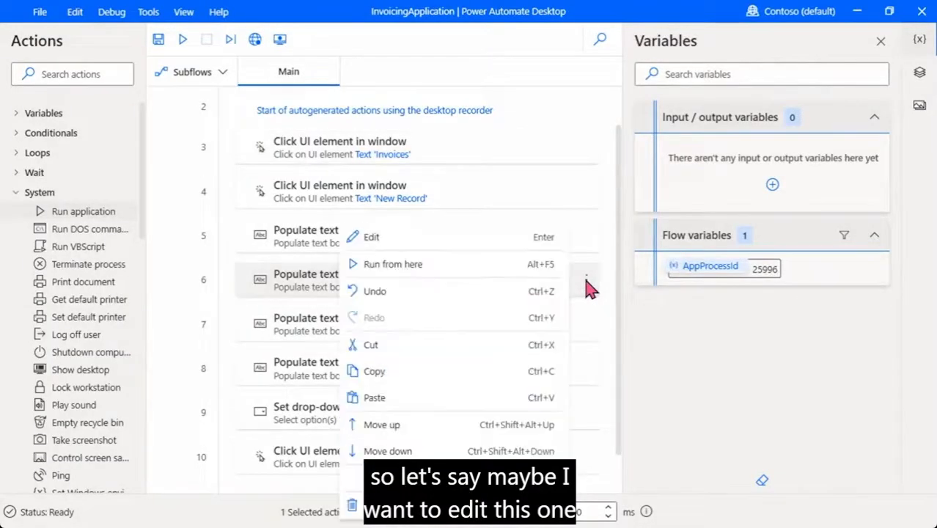
left_click(461, 248)
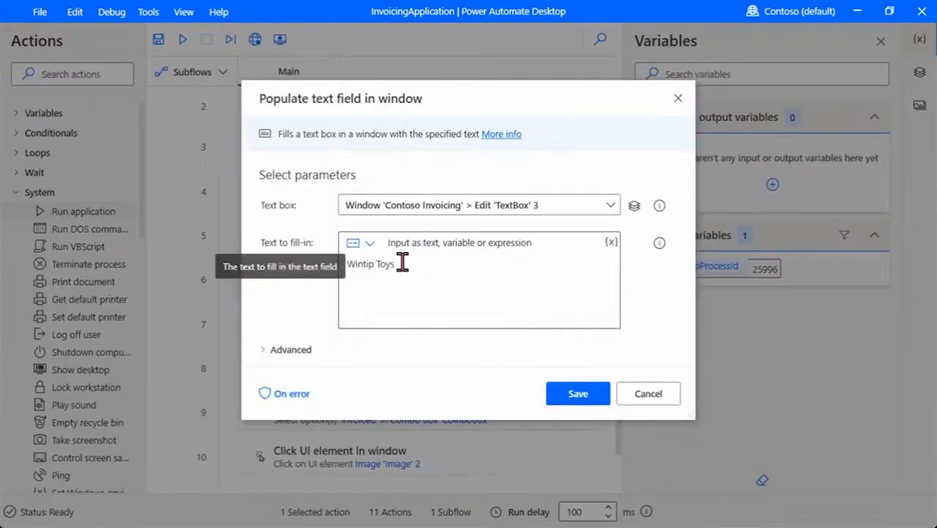
left_click(648, 395)
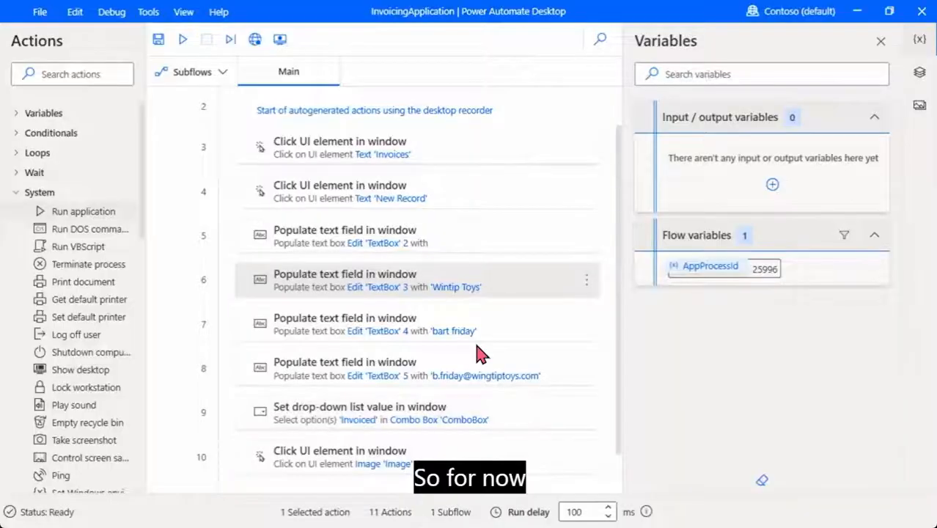
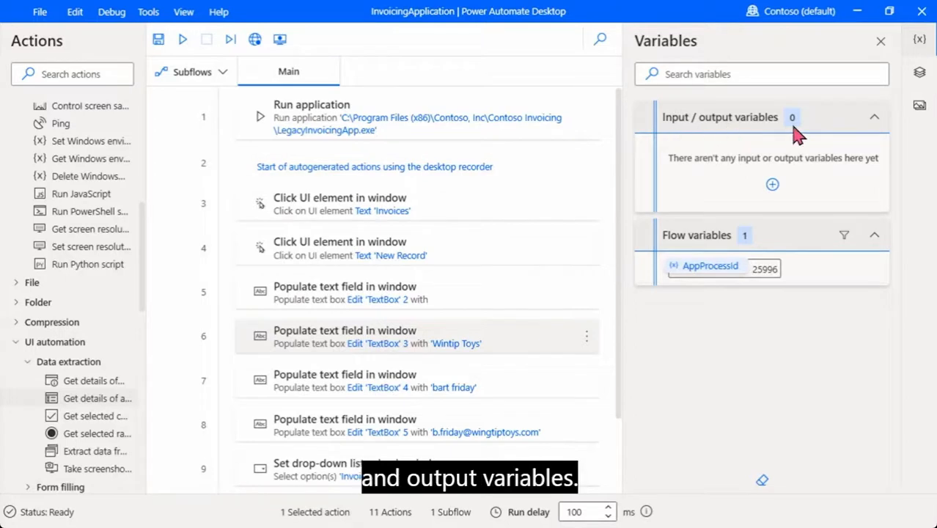
Create input variable Amount with default $500, external name Amount, description Invoice Amount
left_click(774, 185)
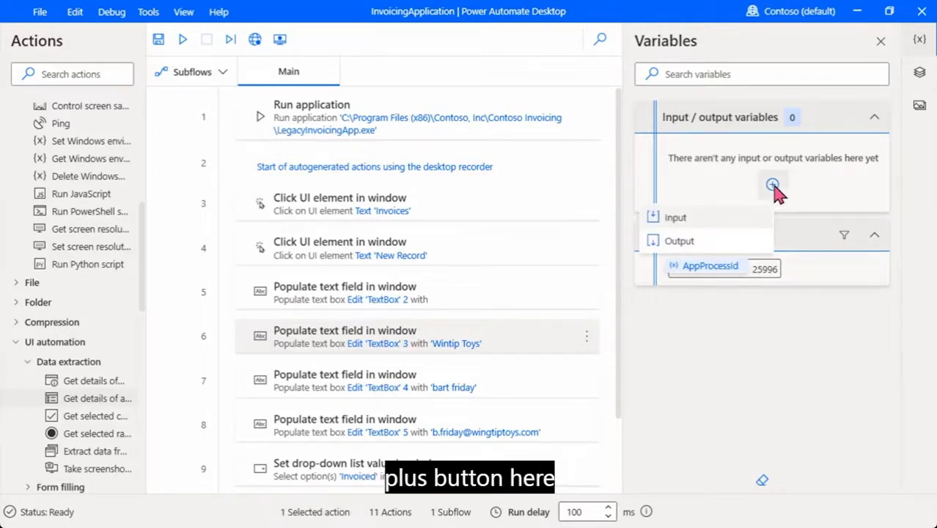
left_click(688, 226)
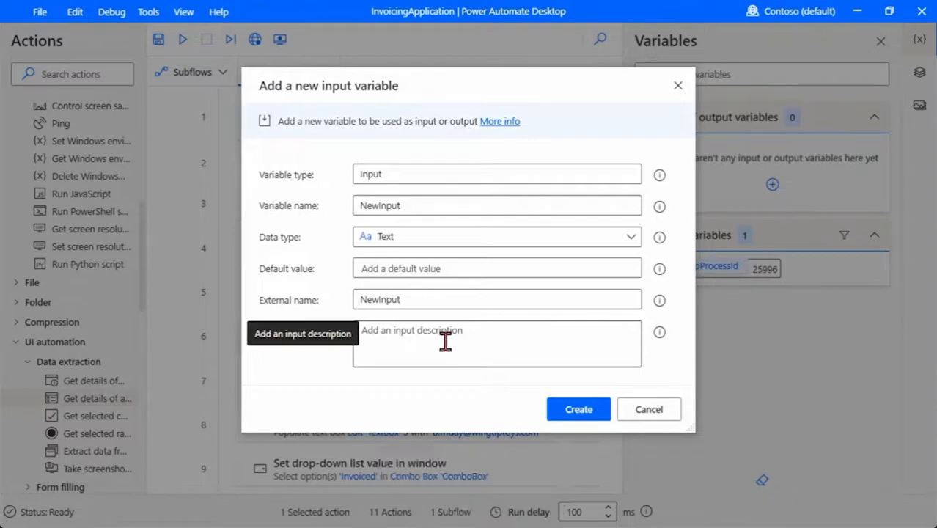
left_click(429, 203)
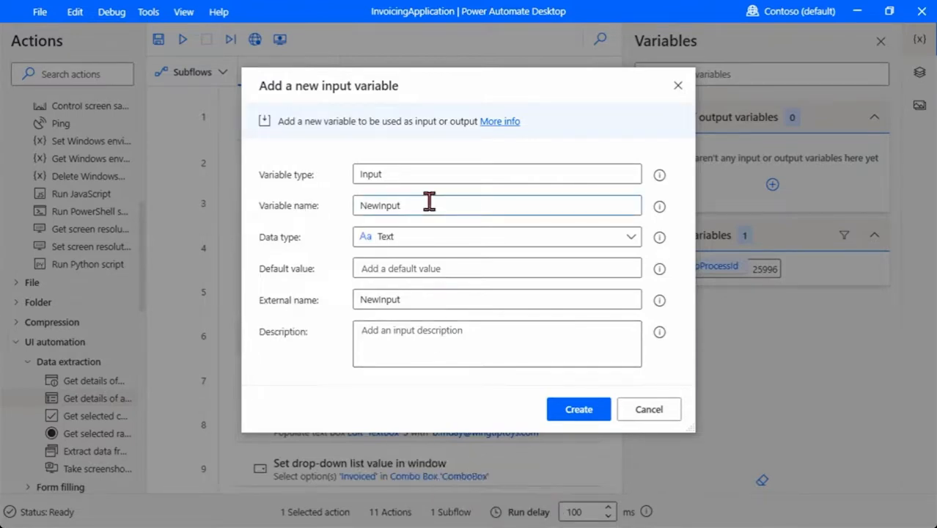
key("BackSpace")
key("BackSpace")
key("BackSpace")
key("BackSpace")
key("BackSpace")
key("BackSpace")
type("A")
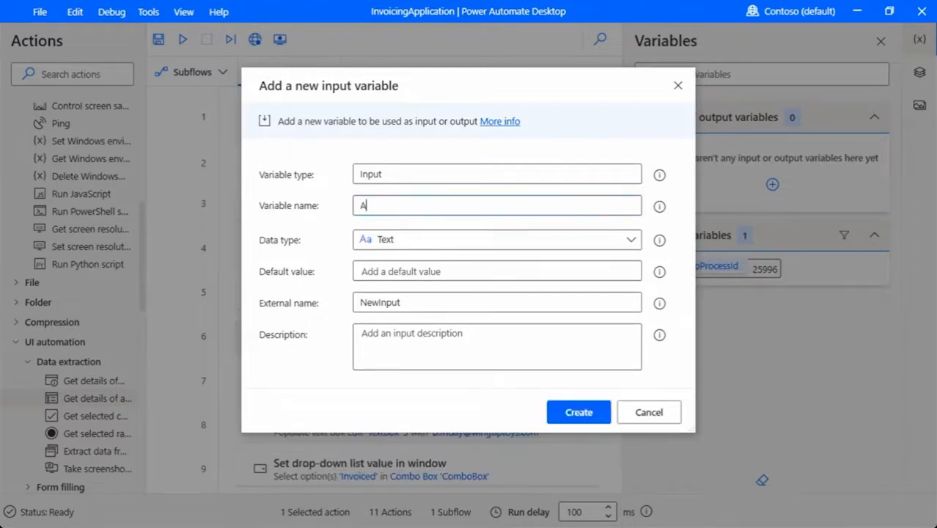
type("mount")
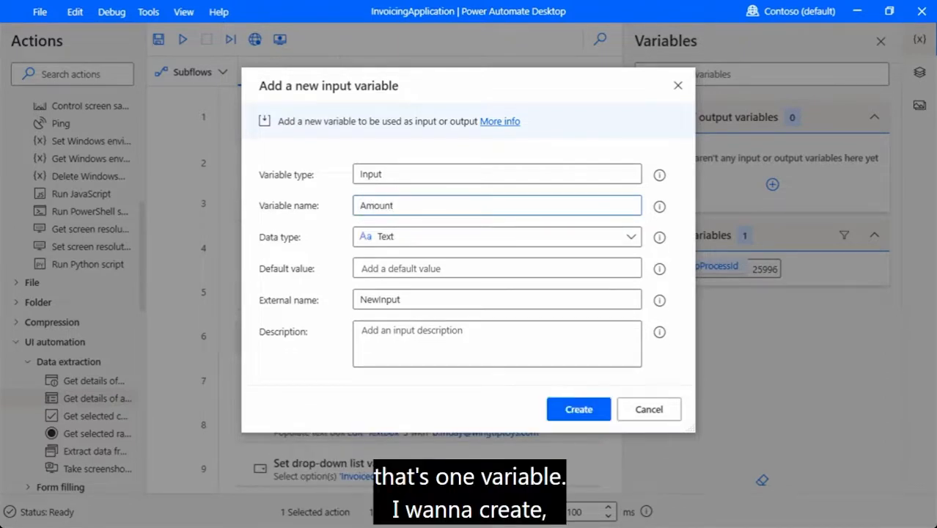
left_click(437, 268)
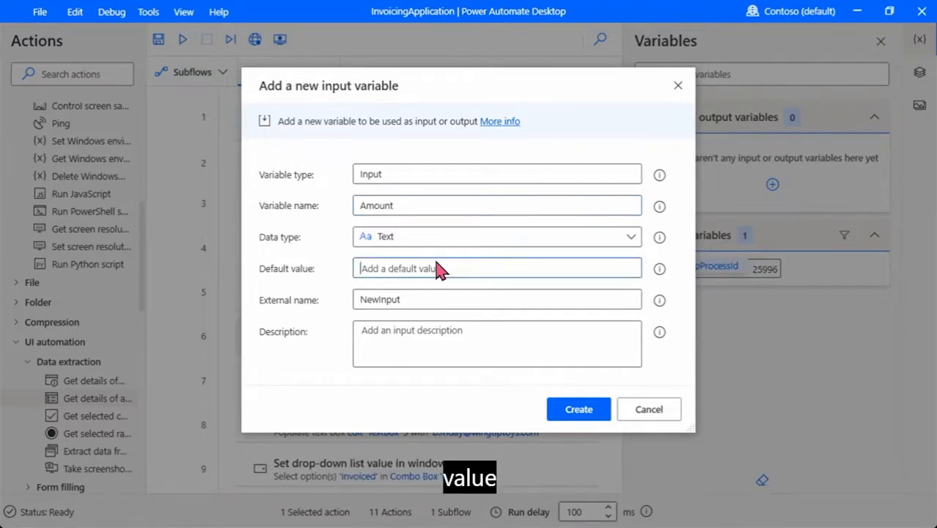
type("$50")
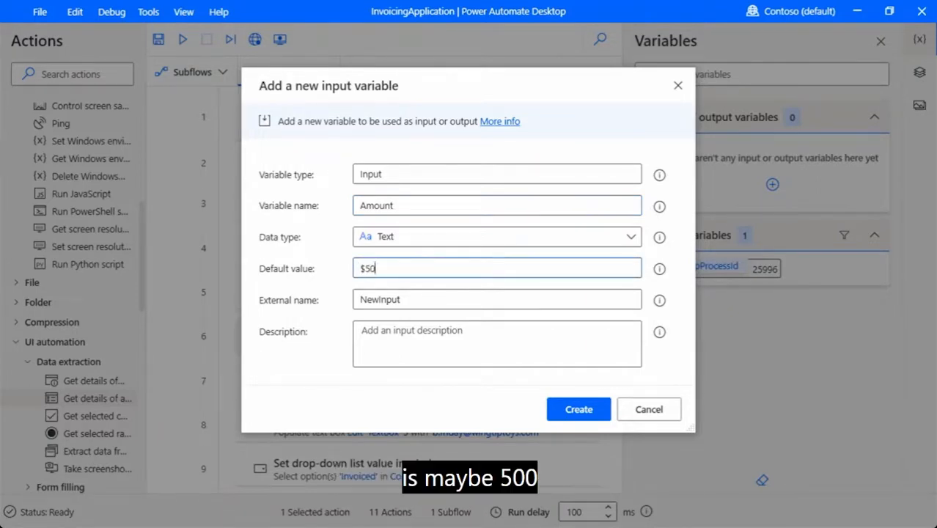
type("0")
left_click(442, 299)
key("BackSpace")
key("BackSpace")
key("BackSpace")
key("BackSpace")
key("BackSpace")
key("BackSpace")
key("BackSpace")
key("BackSpace")
type("Amount")
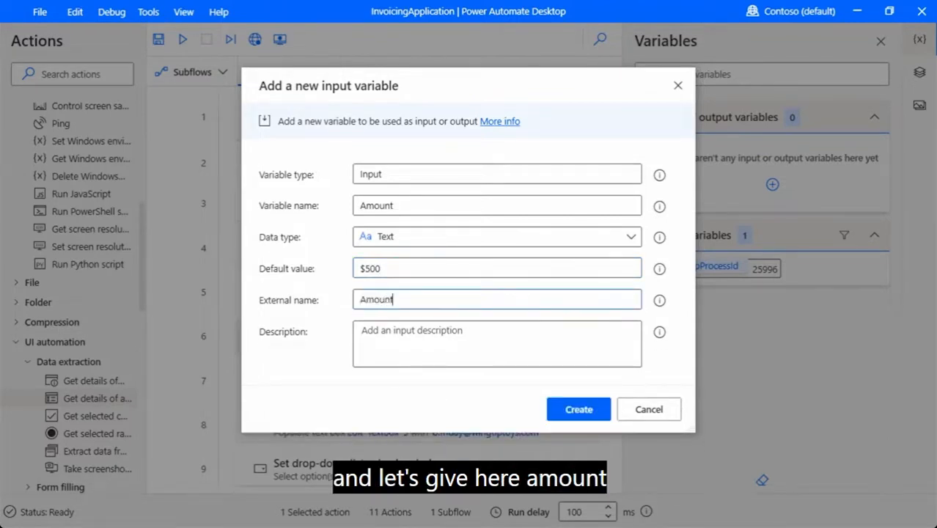
left_click(440, 354)
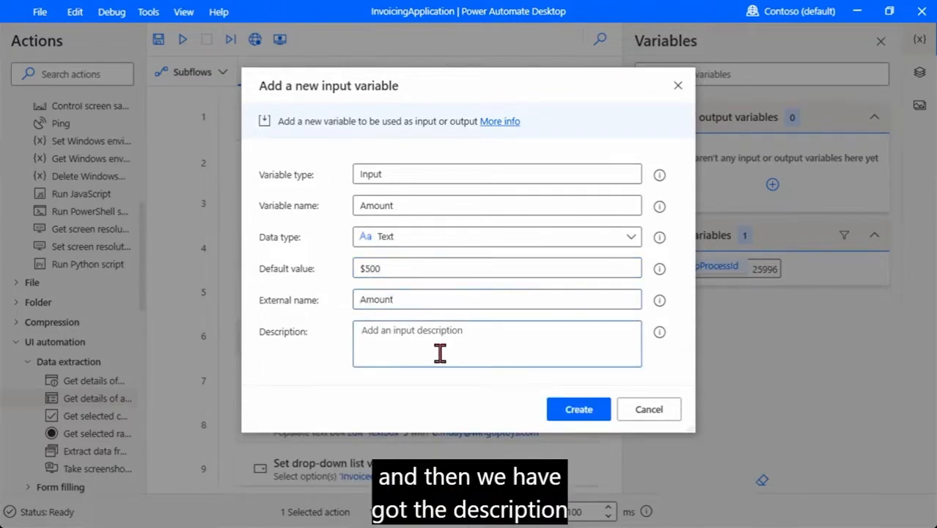
type("Invoice")
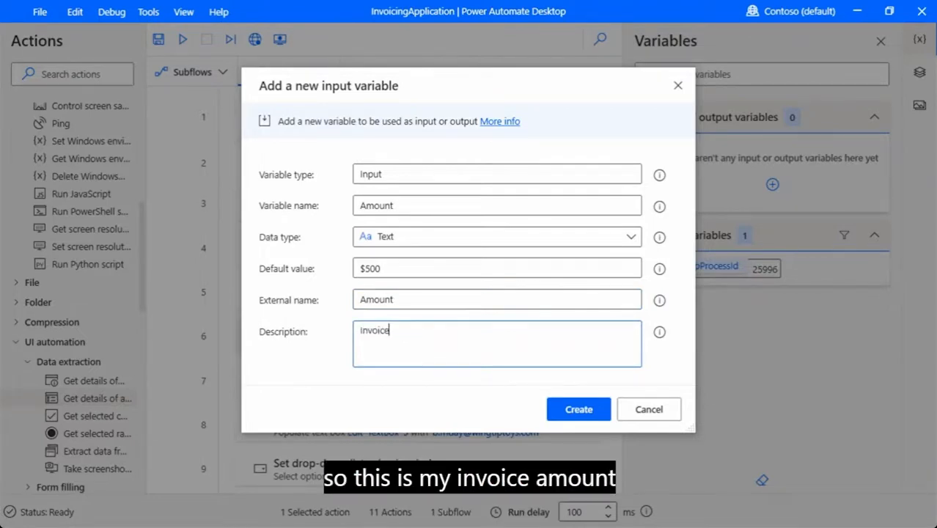
type(" Amount")
left_click(567, 410)
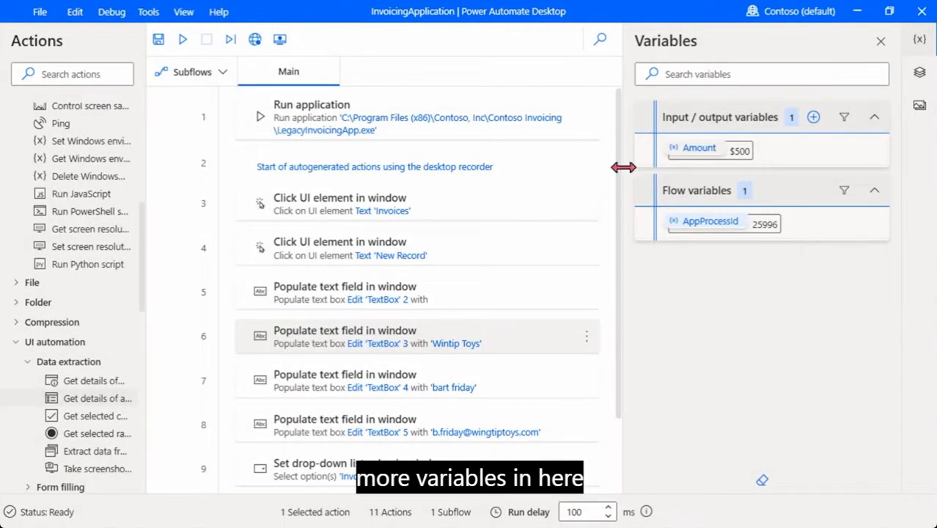
Start a new input variable named Contact, defaulting to the contact's e-mail address
left_click(813, 119)
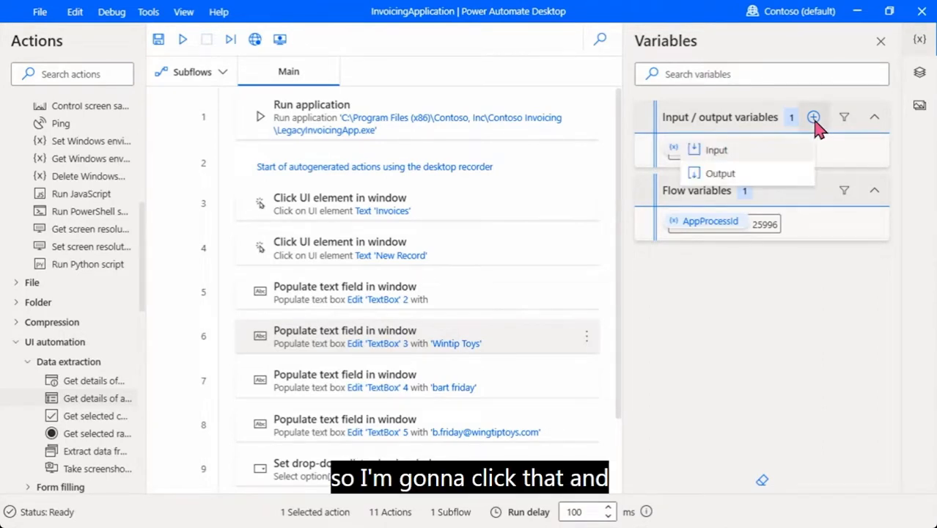
left_click(739, 157)
left_click(455, 206)
key("BackSpace")
key("BackSpace")
key("BackSpace")
key("BackSpace")
key("BackSpace")
key("BackSpace")
key("BackSpace")
key("BackSpace")
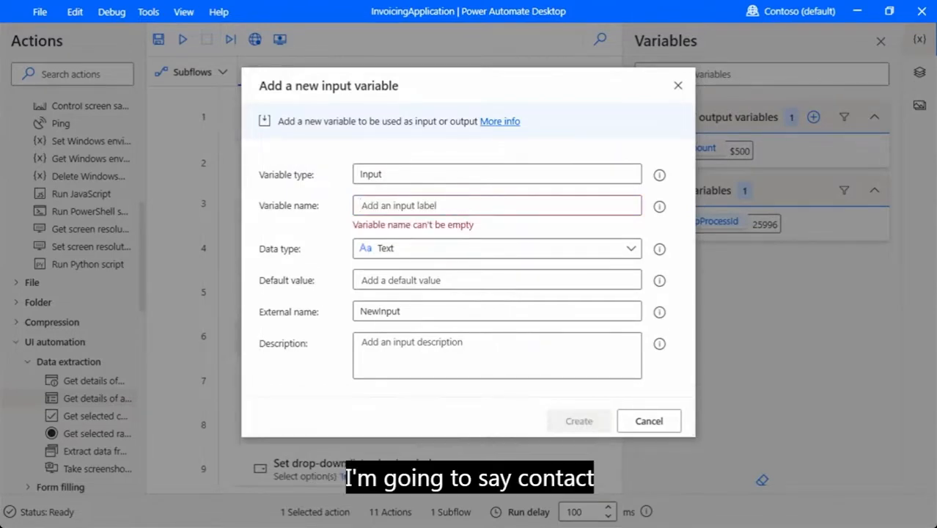
type("Contact")
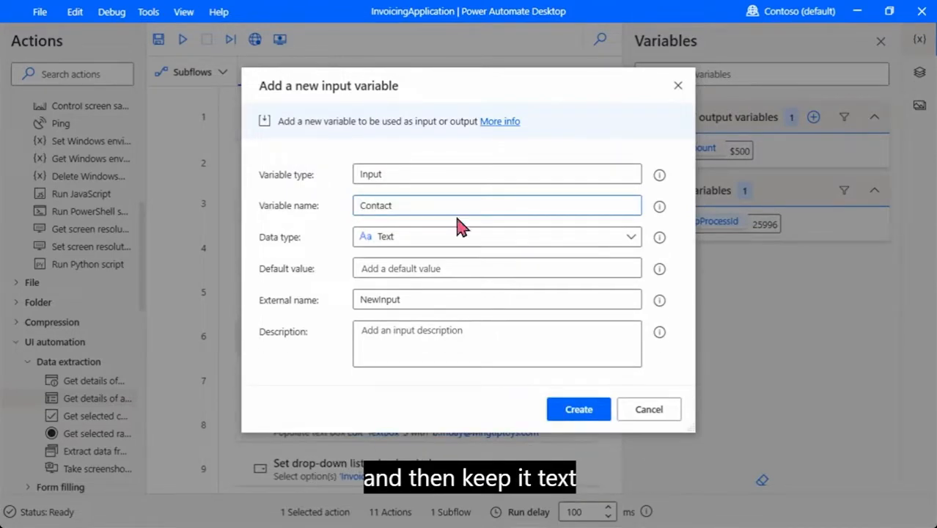
left_click(465, 266)
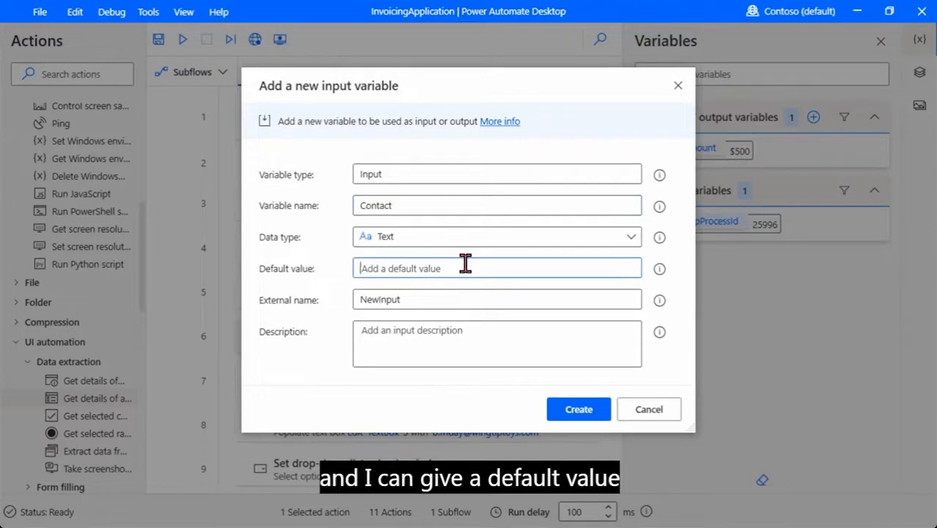
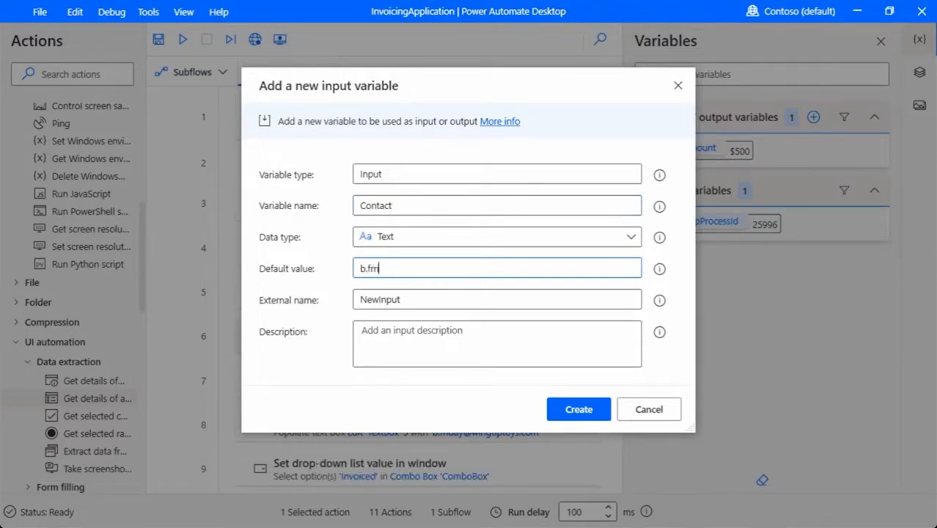
Give it external name Contact Email and description Contact email, then create it
left_click(455, 300)
key("BackSpace")
key("BackSpace")
key("BackSpace")
key("BackSpace")
key("BackSpace")
key("BackSpace")
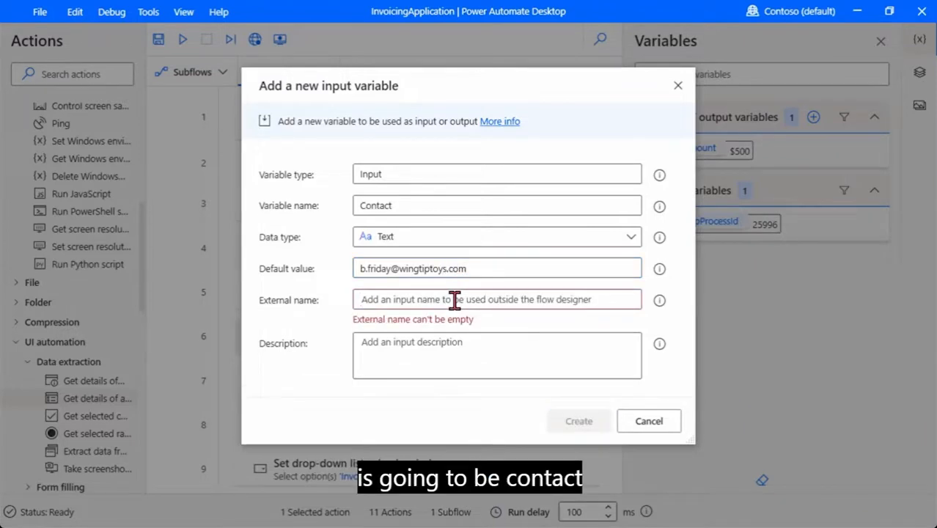
type("Contac")
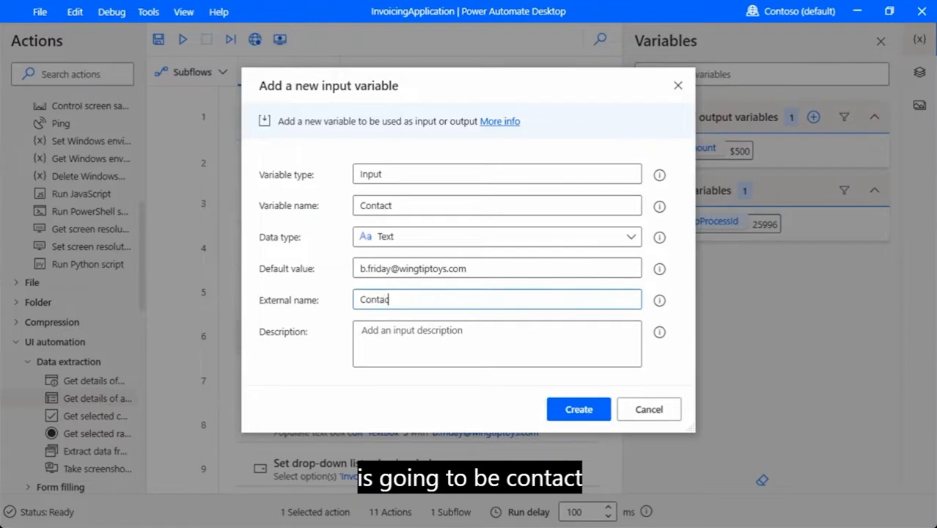
type("t Email")
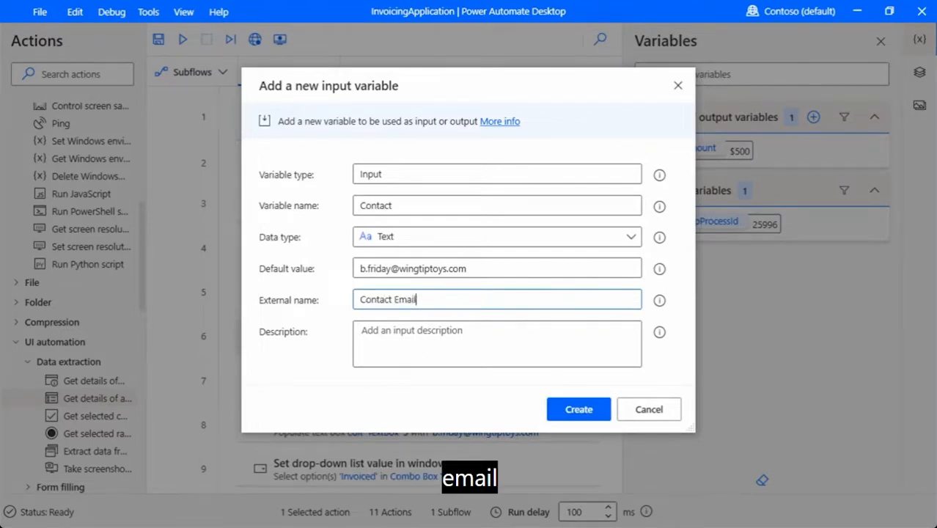
left_click(473, 345)
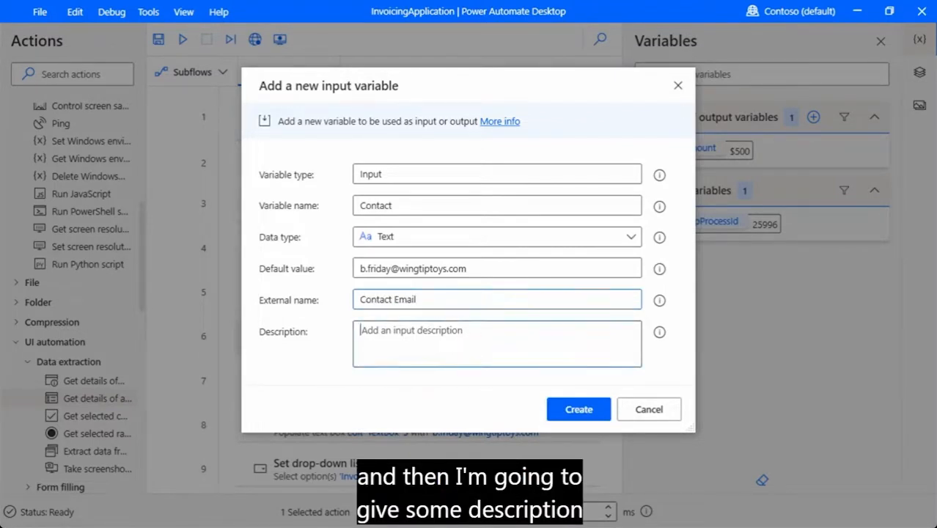
type("Con")
key("BackSpace")
type("ntact email")
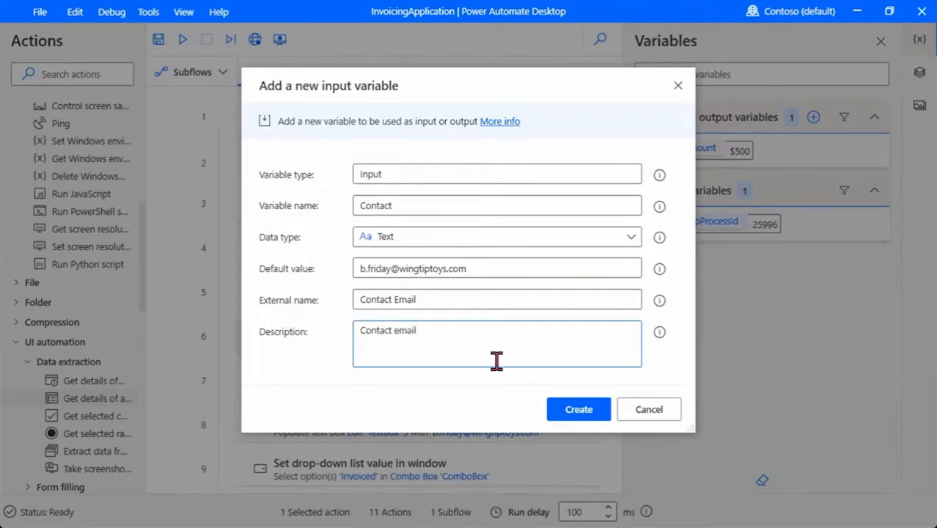
left_click(577, 411)
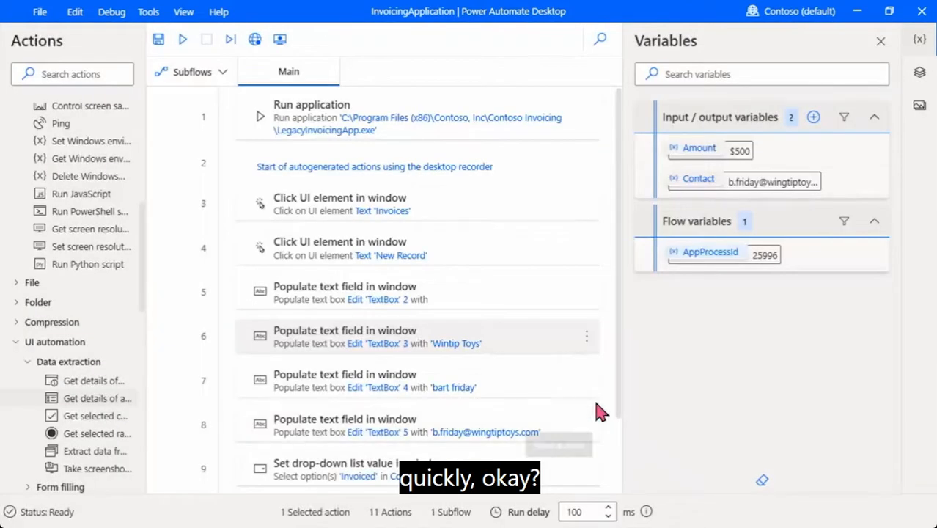
Create input variable Account, default WingTip Toys, external name Account Name, description 'Name of the account being invoiced'
left_click(814, 118)
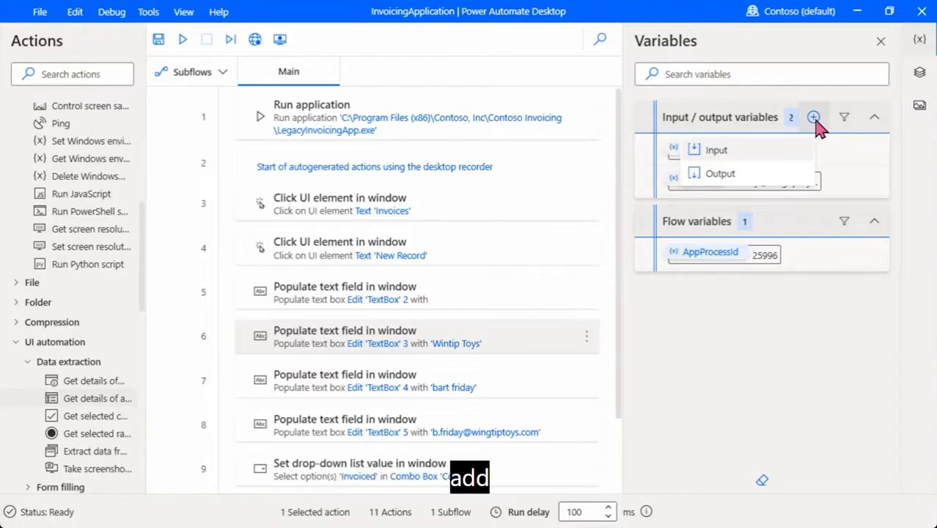
left_click(724, 154)
left_click(469, 205)
key("BackSpace")
key("BackSpace")
key("BackSpace")
key("BackSpace")
key("BackSpace")
key("BackSpace")
key("BackSpace")
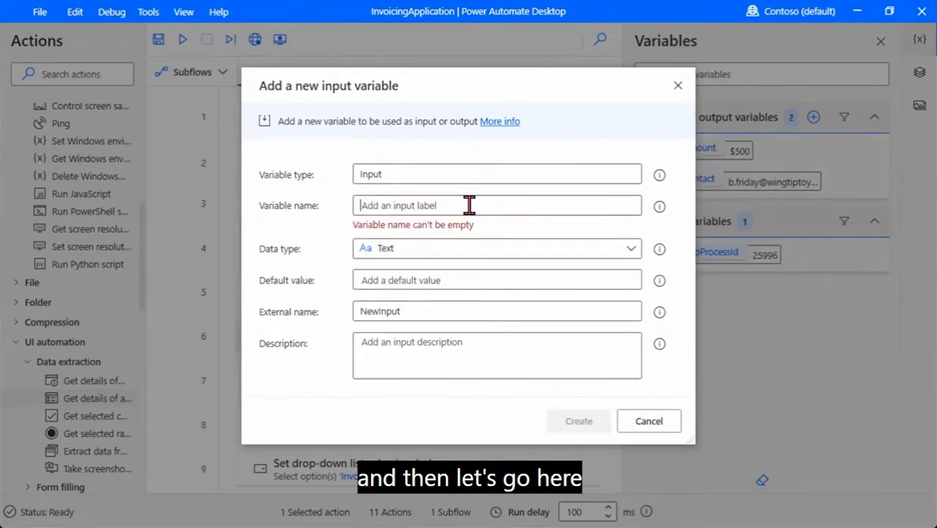
type("Account")
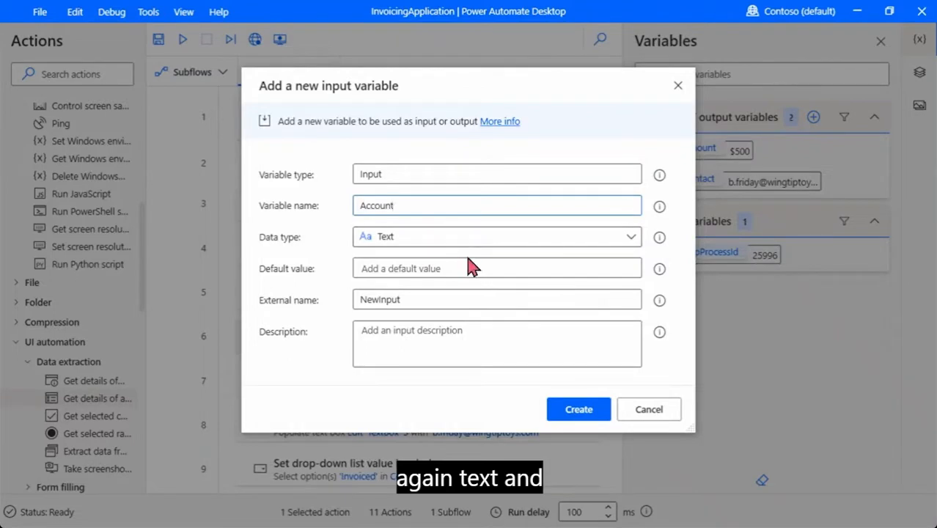
left_click(439, 269)
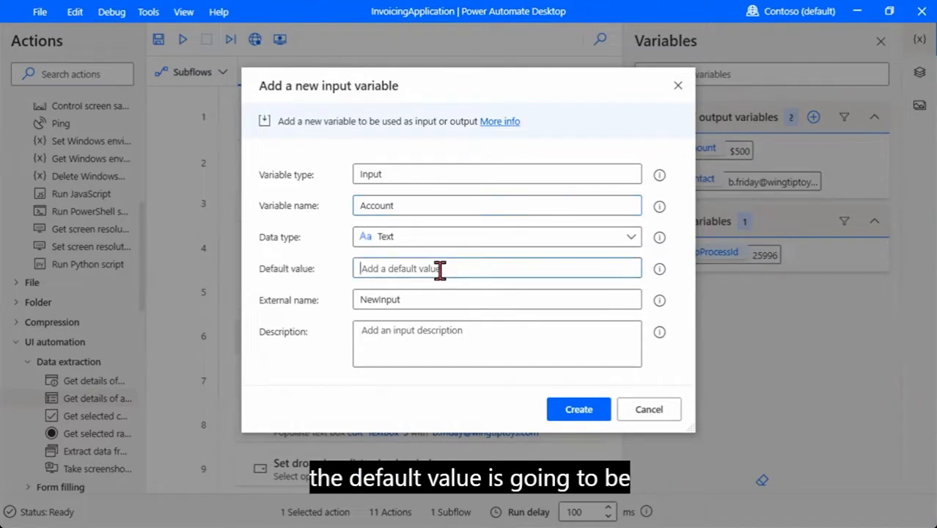
type("WIn")
type("n")
type("gTi")
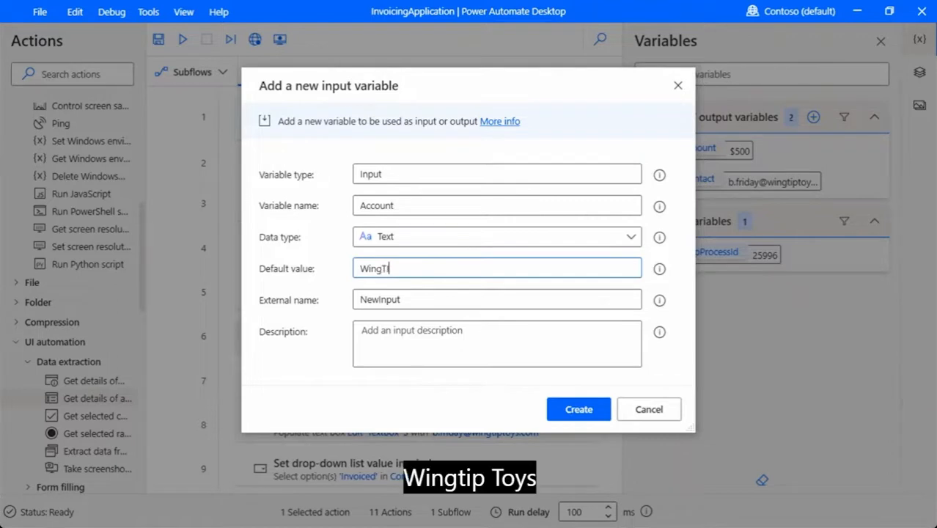
type("p Toys")
left_click(444, 300)
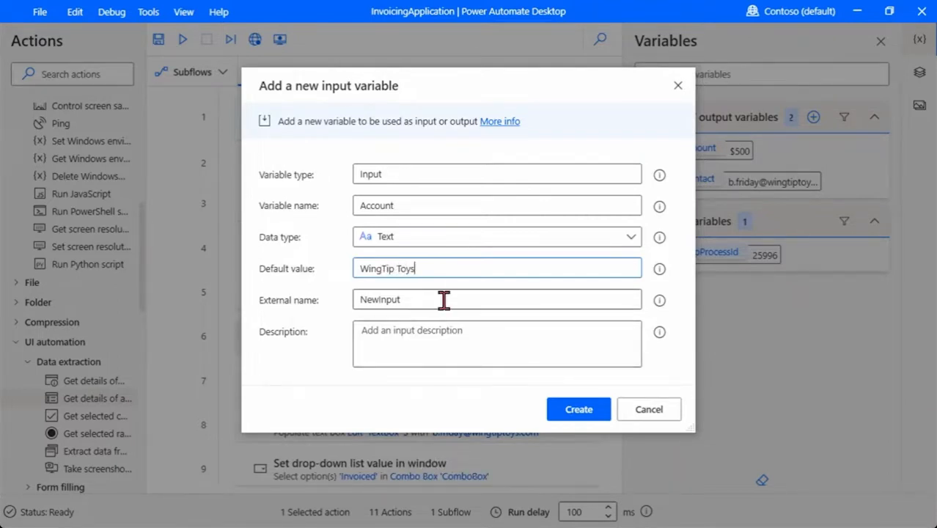
key("BackSpace")
key("BackSpace")
key("BackSpace")
key("BackSpace")
key("BackSpace")
key("BackSpace")
key("BackSpace")
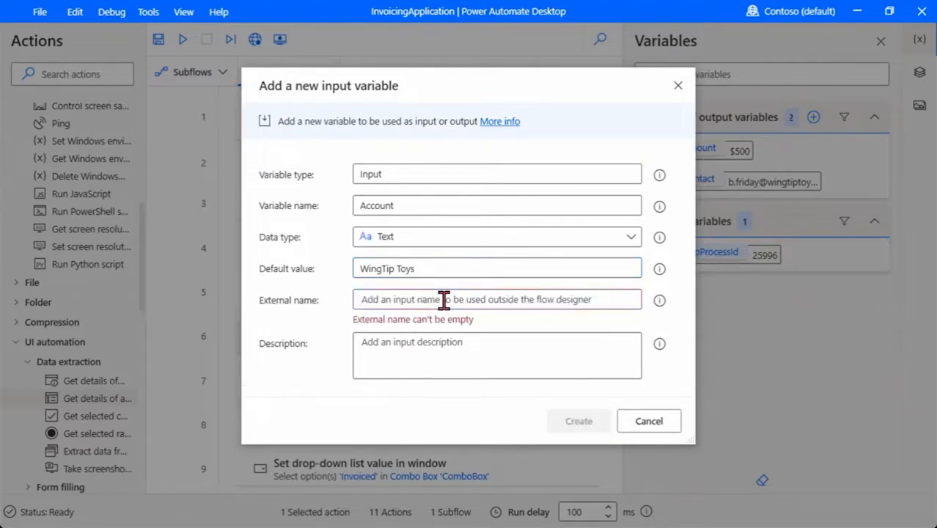
type("Account Name")
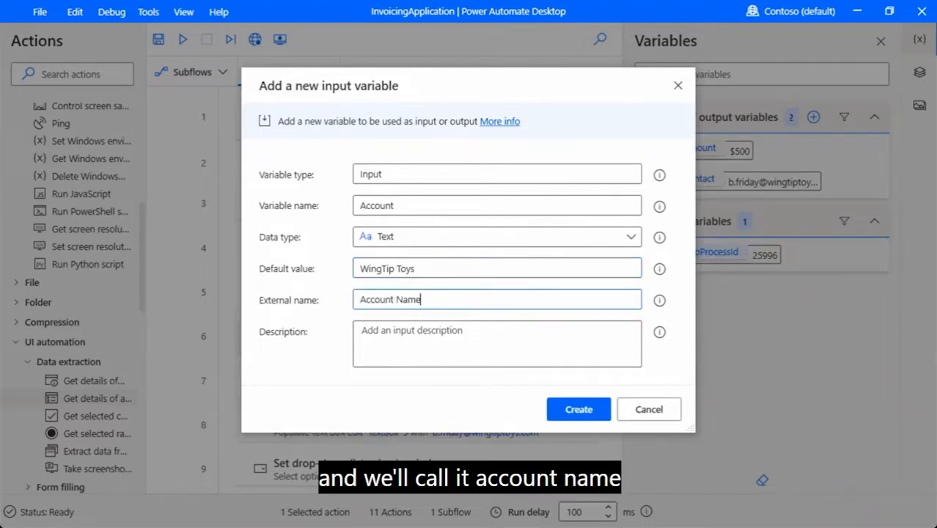
left_click(484, 362)
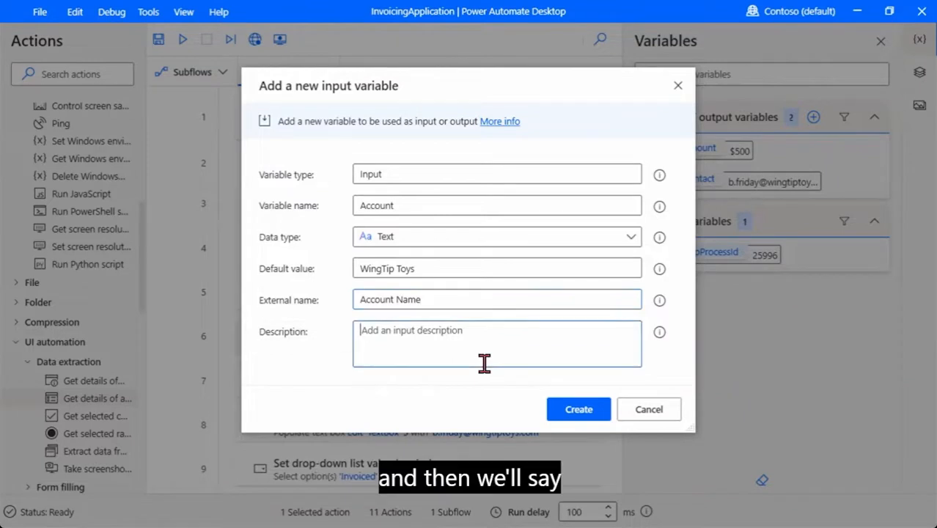
type("Name of the")
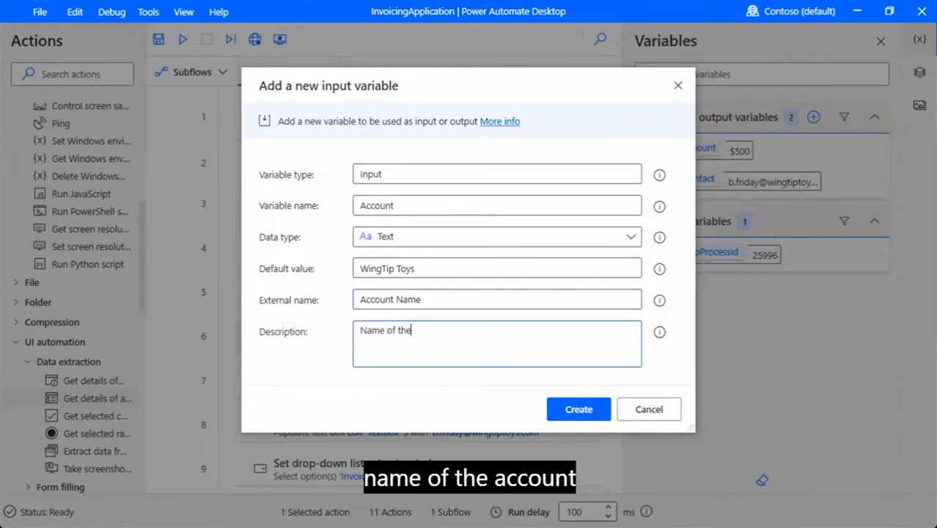
type(" account being invoiced")
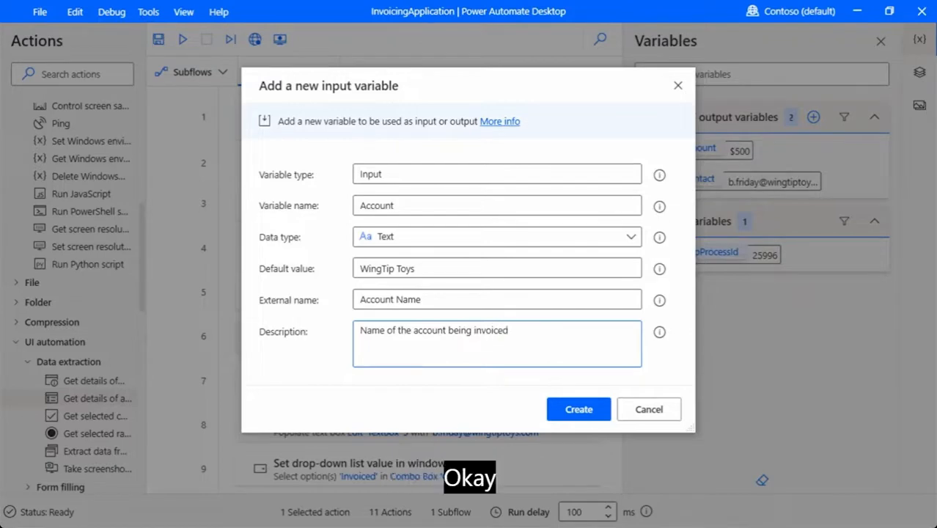
left_click(579, 409)
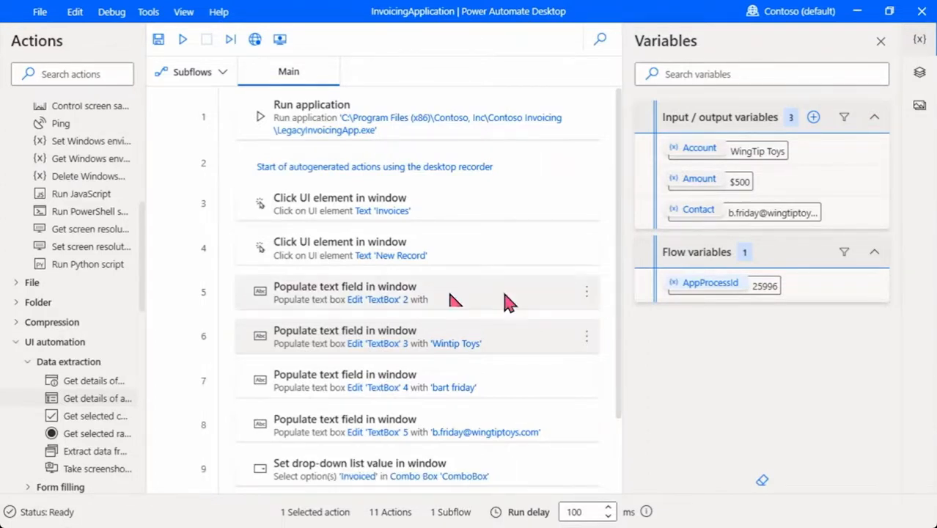
Save the InvoicingApplication flow and dismiss the saved-successfully message
left_click(160, 43)
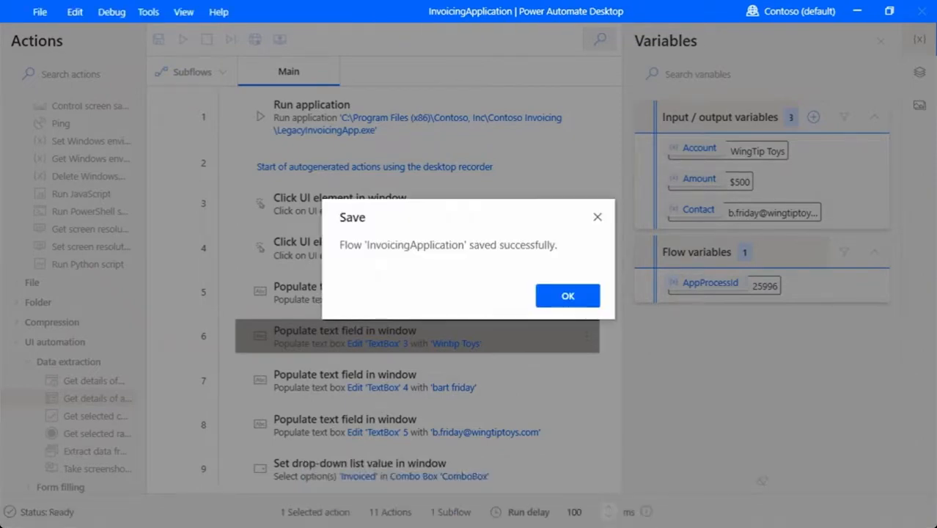
left_click(568, 303)
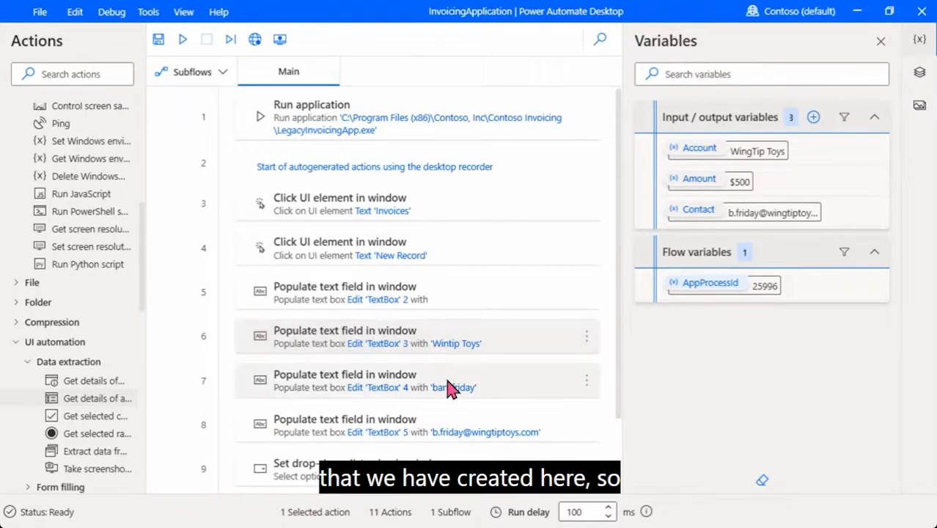
Replace step 6's fixed text Wintip Toys with %Account% and save the step
left_click(587, 339)
left_click(533, 238)
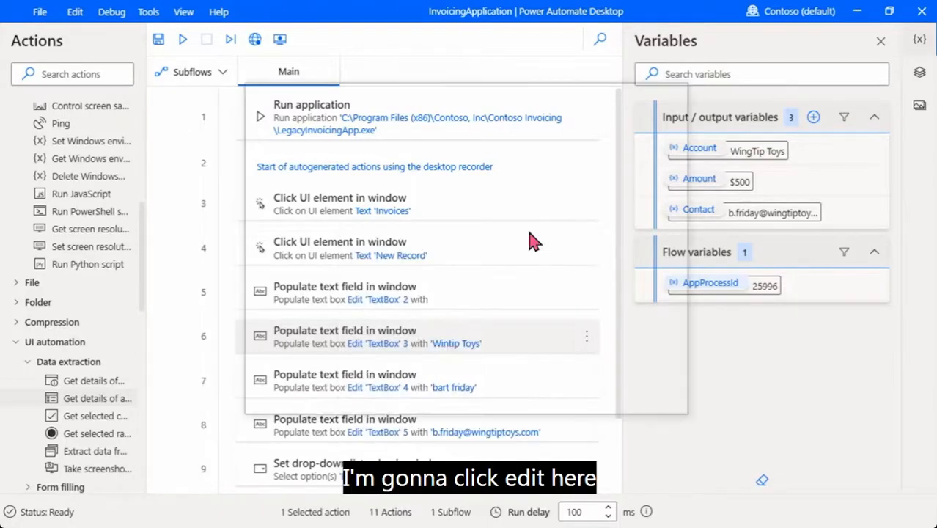
left_click(415, 269)
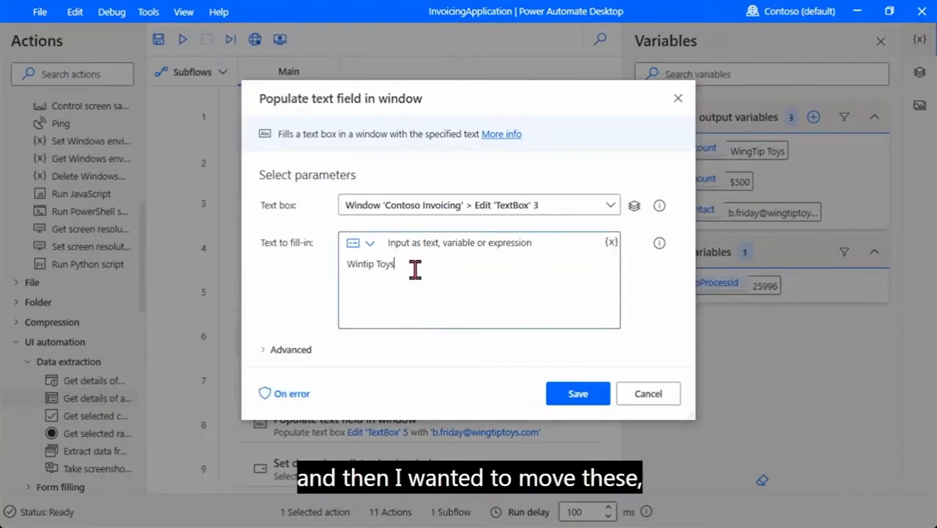
key("BackSpace")
key("BackSpace")
key("BackSpace")
key("BackSpace")
key("BackSpace")
key("BackSpace")
key("BackSpace")
key("BackSpace")
key("BackSpace")
key("BackSpace")
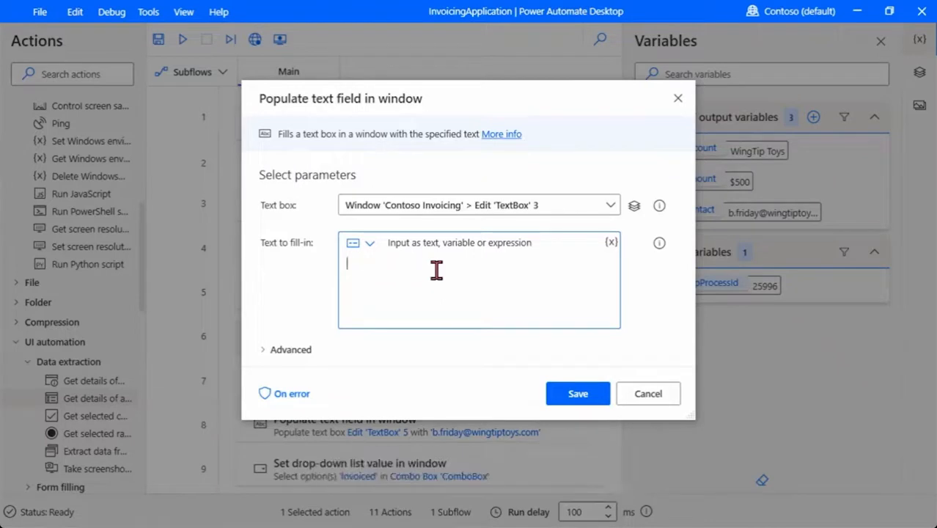
left_click(611, 243)
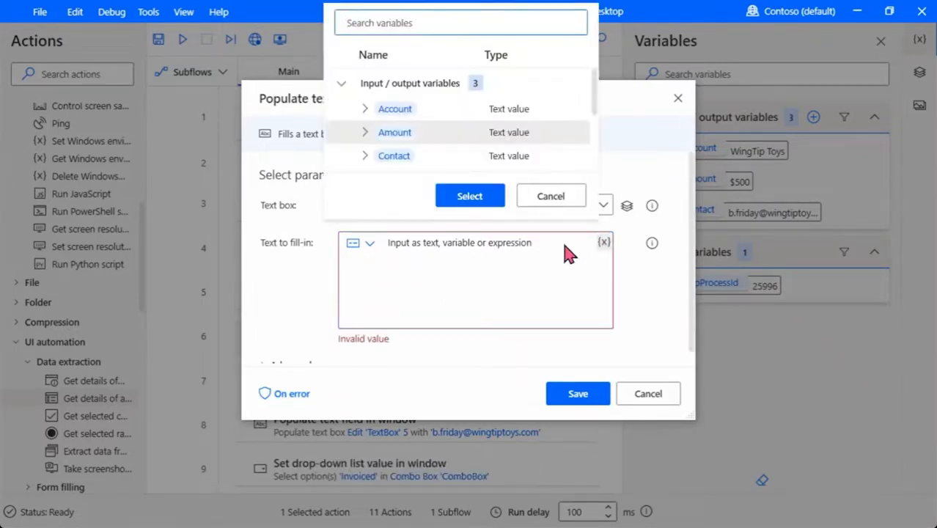
left_click(437, 114)
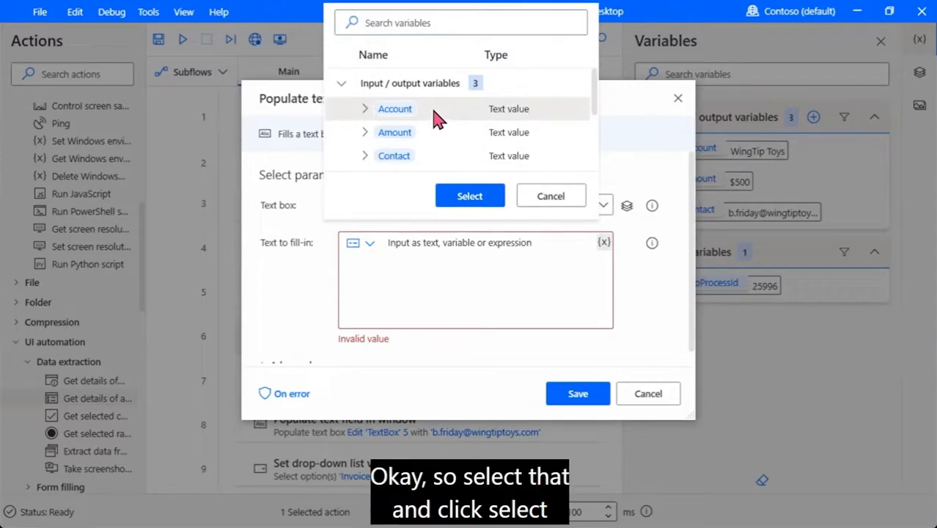
left_click(475, 198)
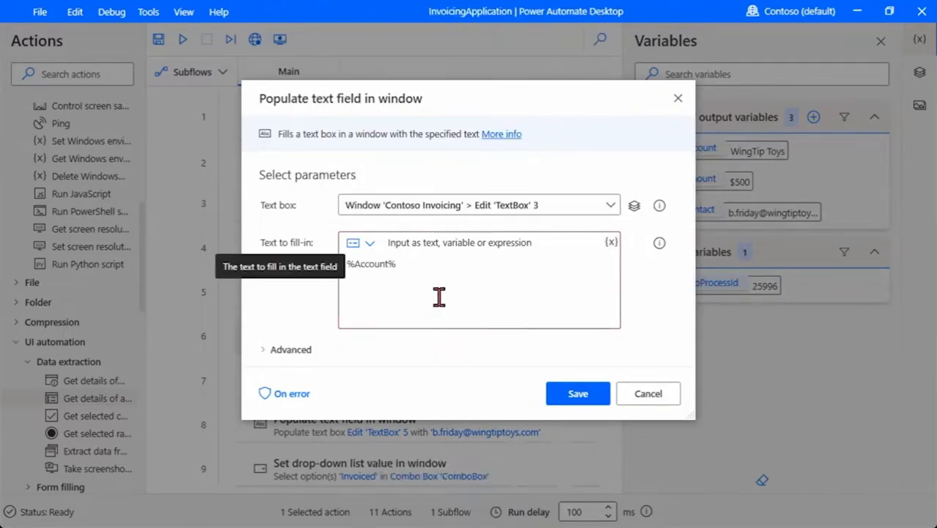
left_click(568, 398)
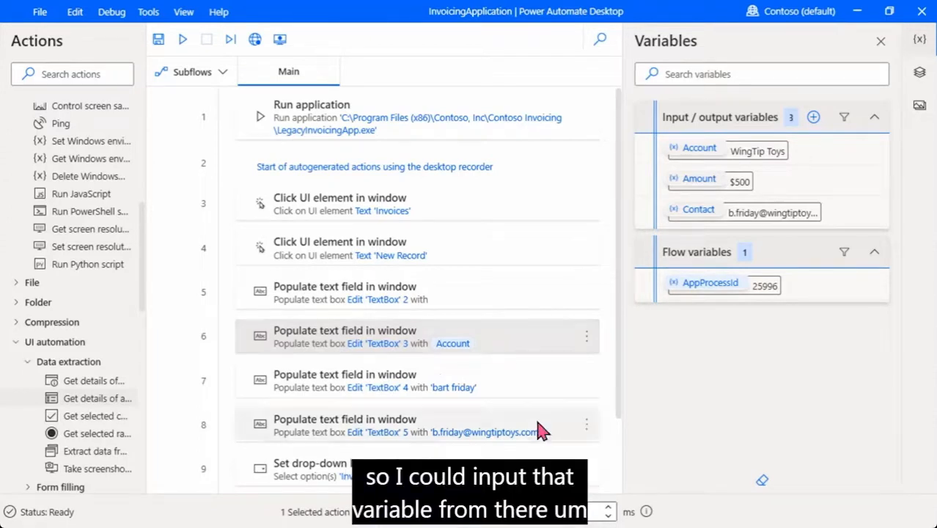
left_click(588, 426)
left_click(463, 248)
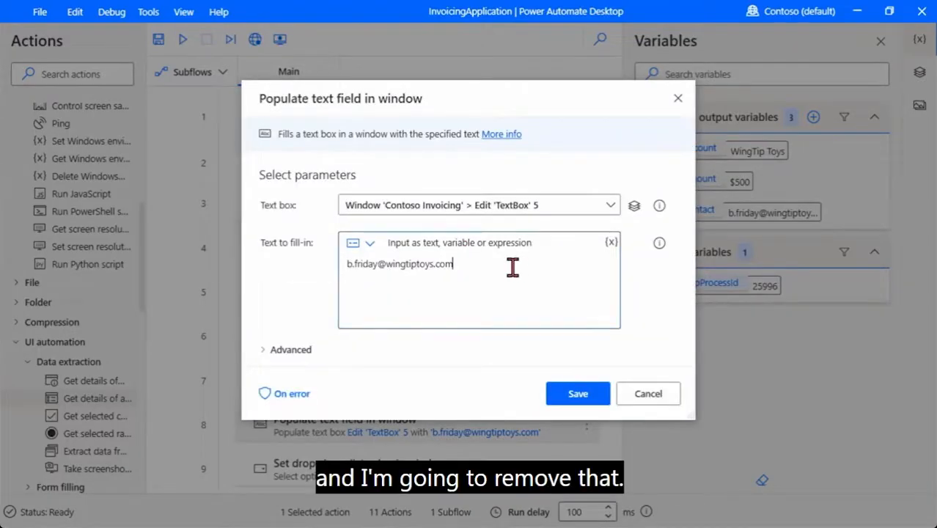
key("BackSpace")
key("BackSpace")
key("BackSpace")
key("BackSpace")
key("BackSpace")
key("BackSpace")
key("BackSpace")
key("BackSpace")
key("BackSpace")
key("BackSpace")
key("BackSpace")
key("BackSpace")
key("BackSpace")
key("BackSpace")
key("BackSpace")
key("BackSpace")
key("BackSpace")
key("BackSpace")
key("BackSpace")
key("BackSpace")
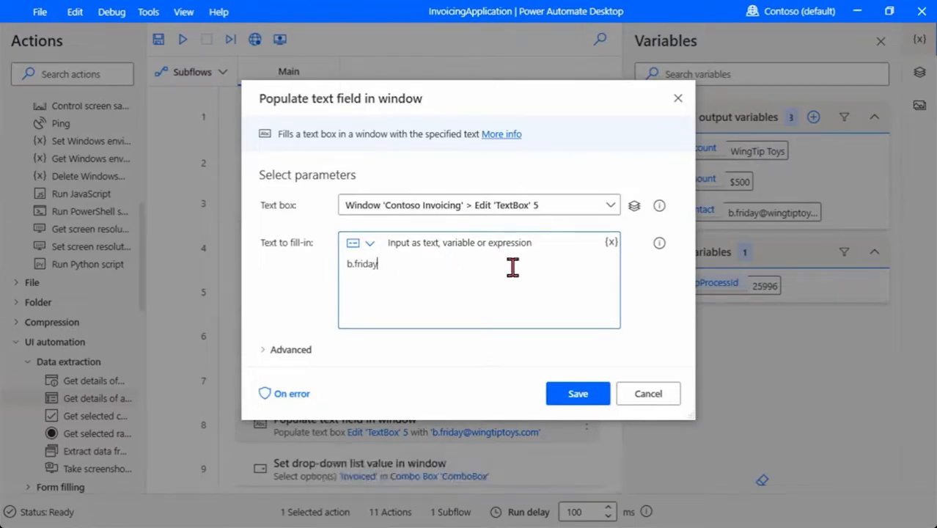
left_click(611, 243)
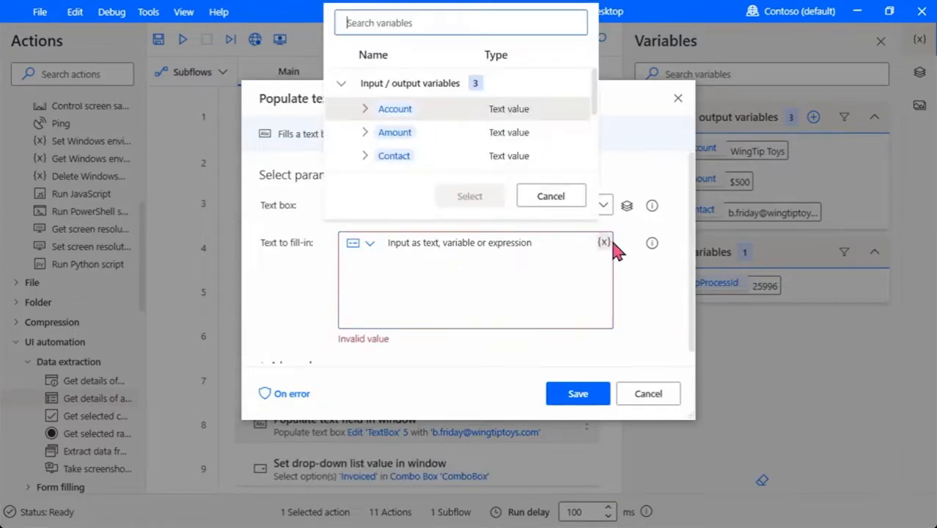
scroll(438, 163, "down", 1)
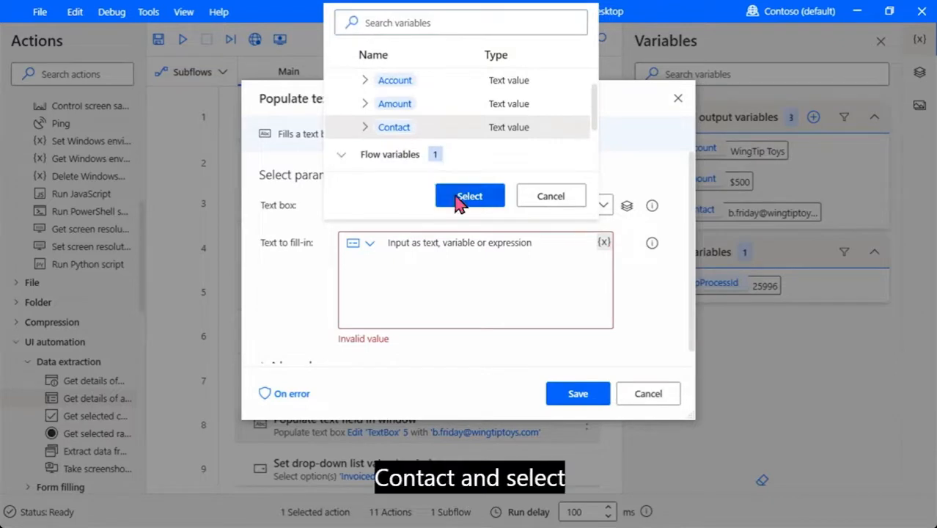
left_click(460, 198)
left_click(576, 393)
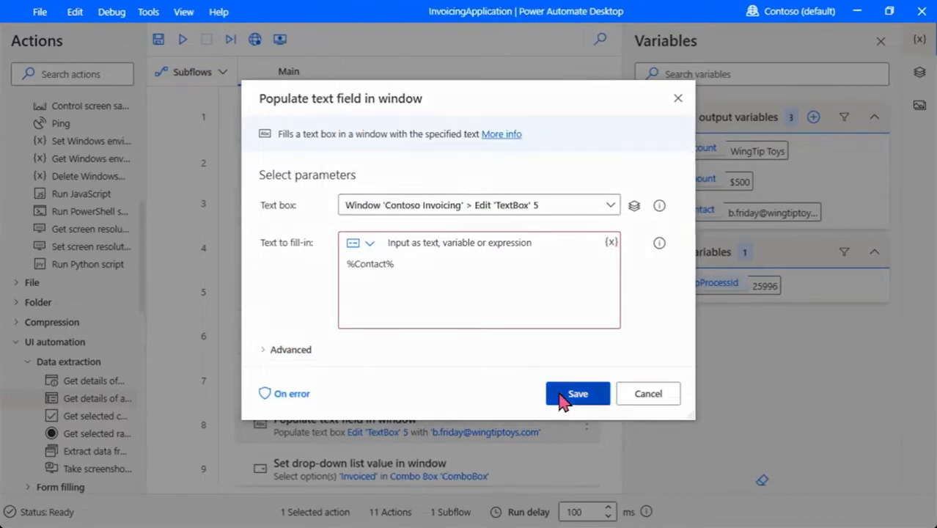
scroll(513, 251, "down", 2)
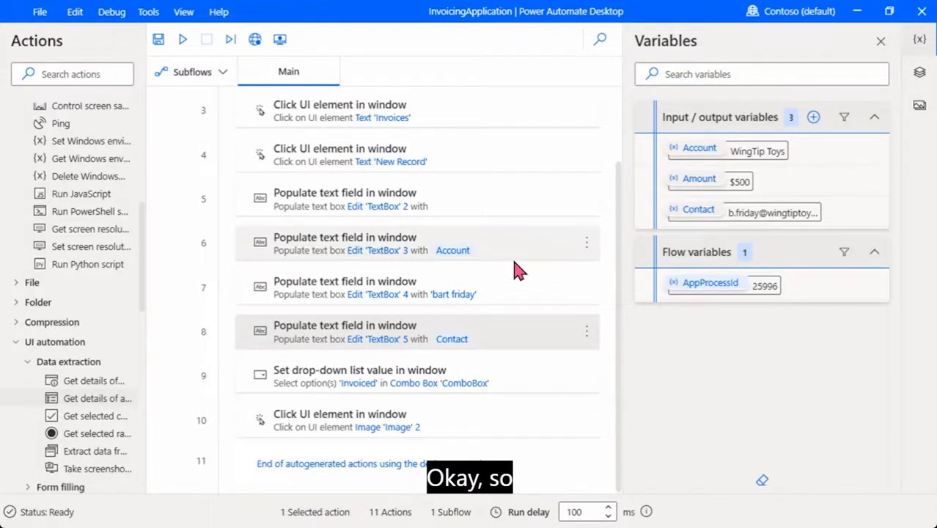
Save the flow with step 8's Contact change and dismiss the confirmation
left_click(158, 39)
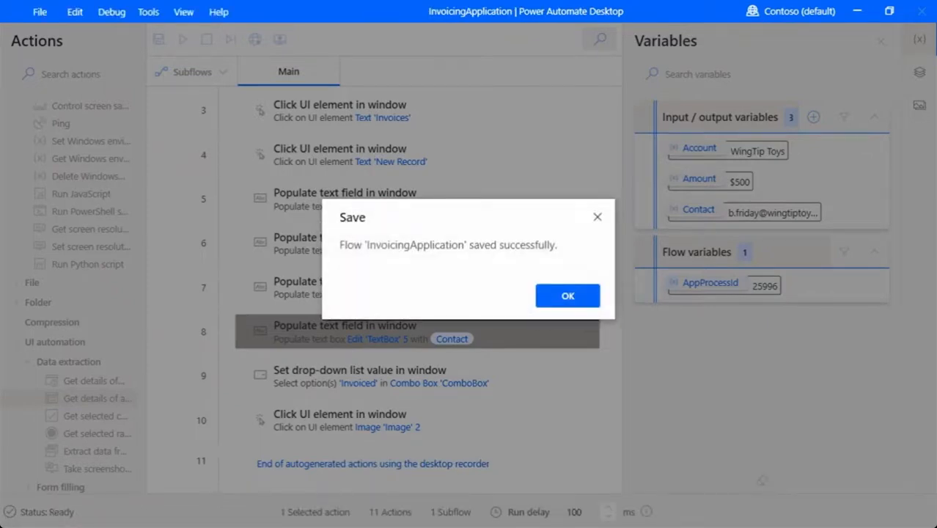
left_click(579, 299)
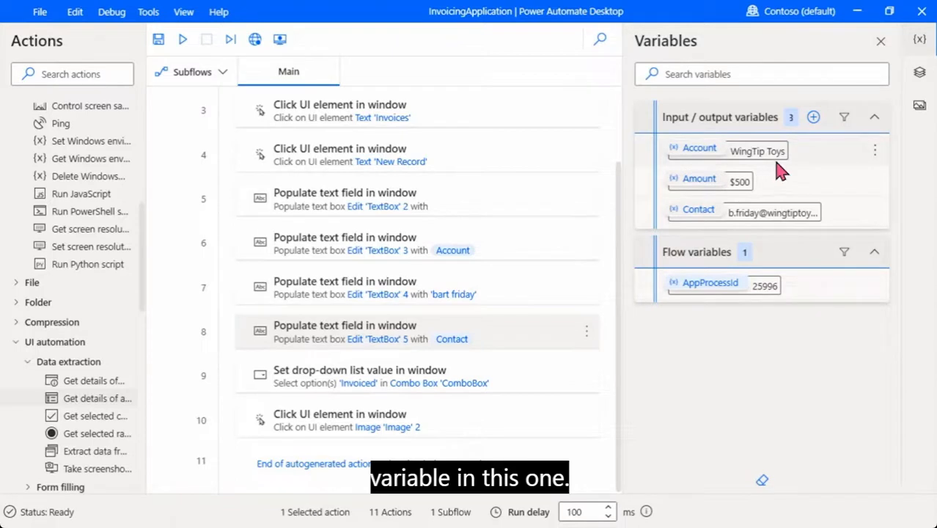
Create output variable InvoiceID, external name InvoiceID, described 'ID for invoice processed by desktop flow'
left_click(813, 118)
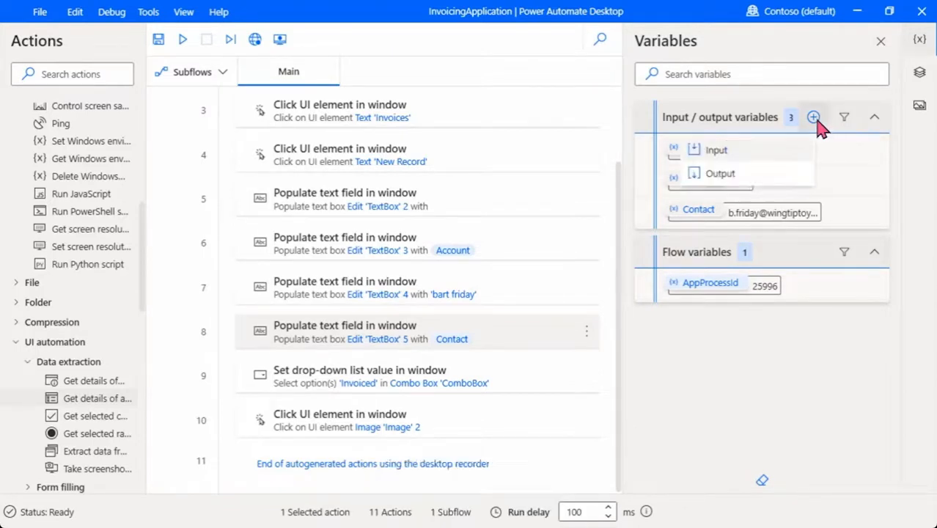
left_click(738, 176)
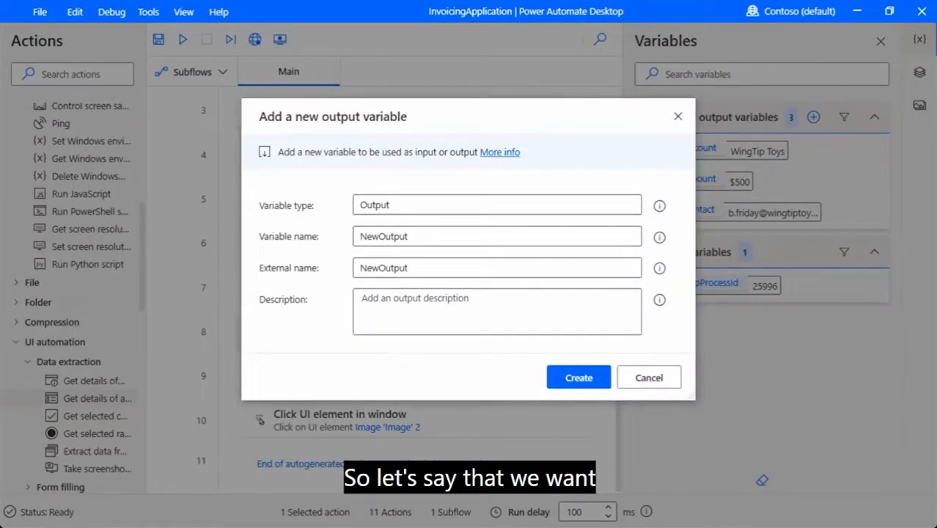
double_click(390, 236)
type("InvoiceID")
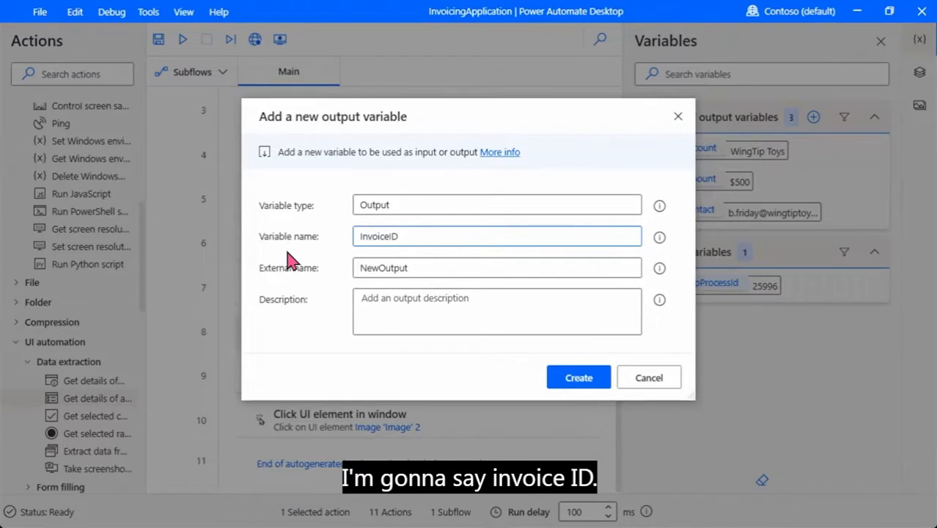
double_click(445, 268)
type("InvoiceID")
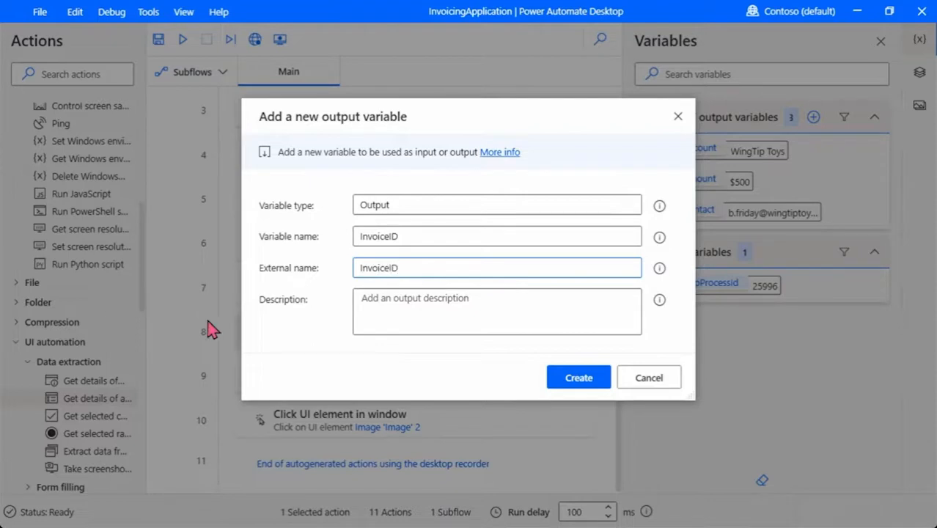
left_click(500, 293)
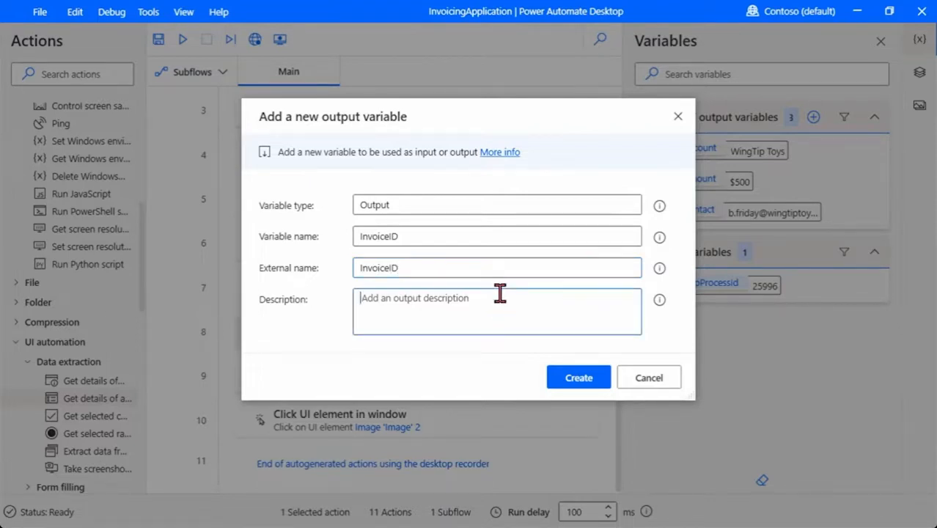
type("ID for invoice processe")
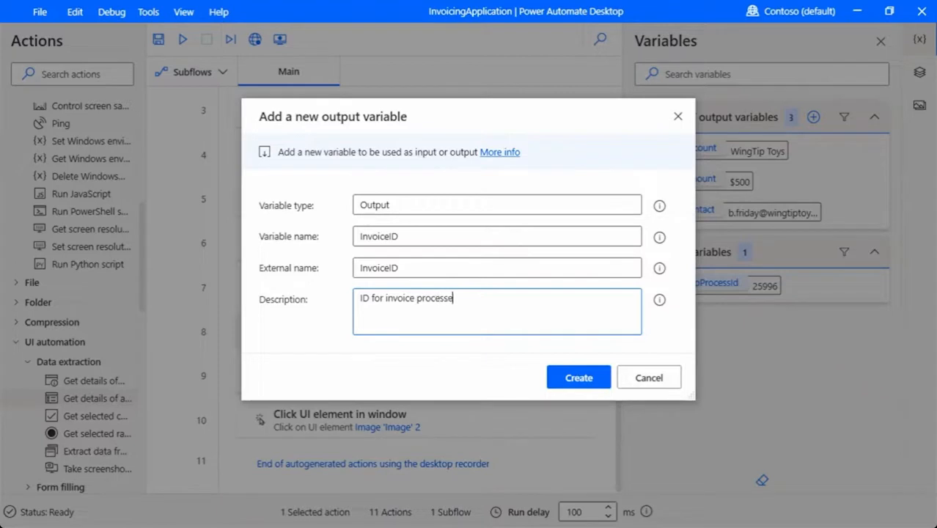
type("by desktop flow")
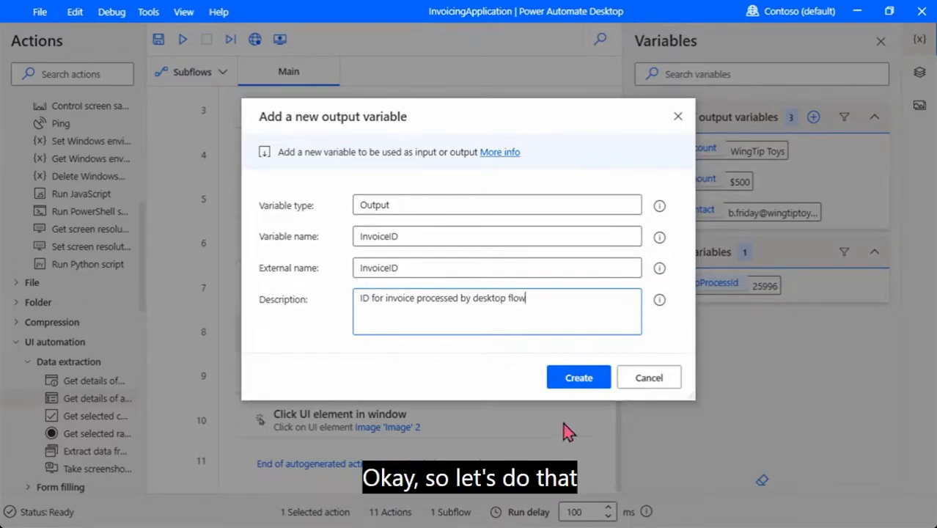
left_click(579, 378)
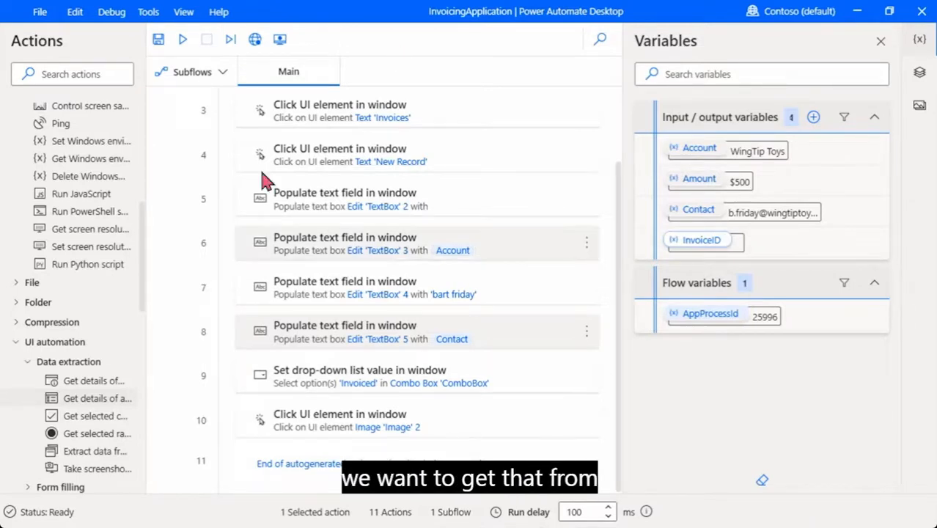
Save the flow with the InvoiceID output variable and dismiss the confirmation
left_click(158, 39)
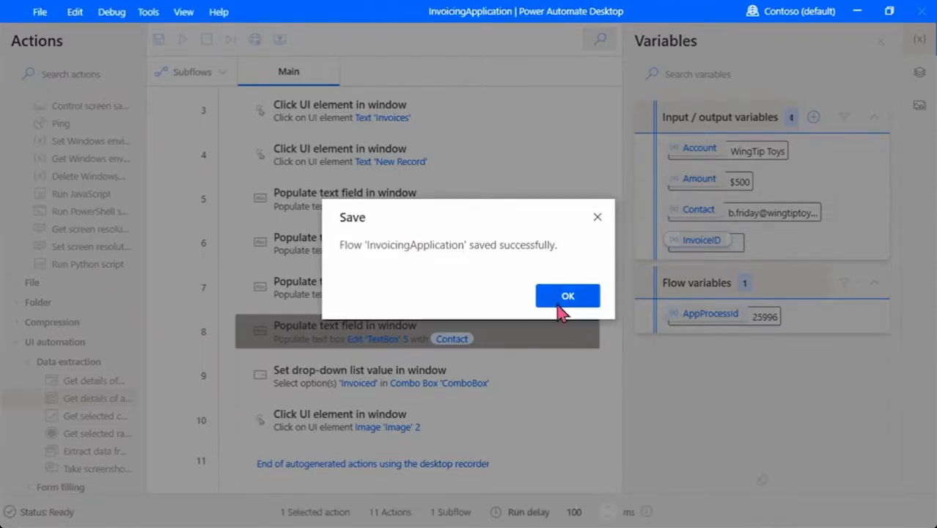
left_click(557, 305)
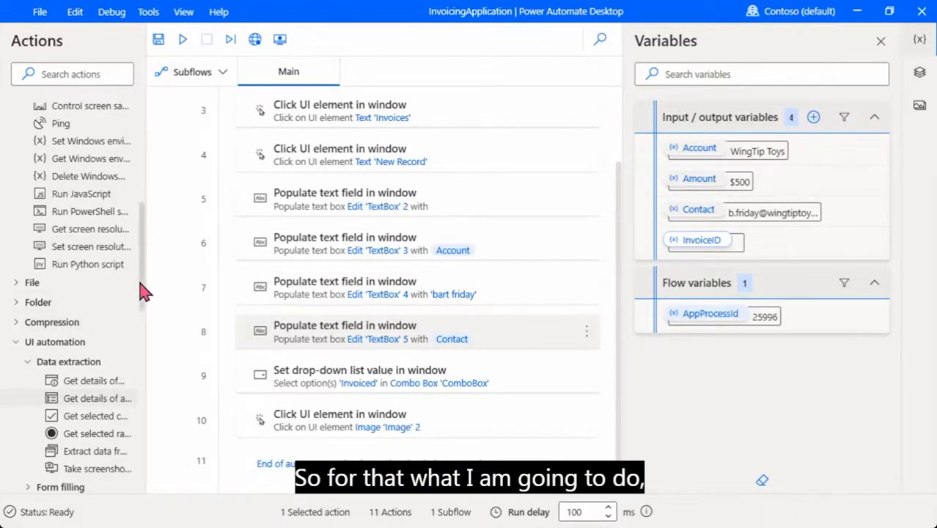
Drag Get details of a UI element in window into the flow and choose Add UI element
left_click_drag(141, 283, 143, 187)
left_click(14, 192)
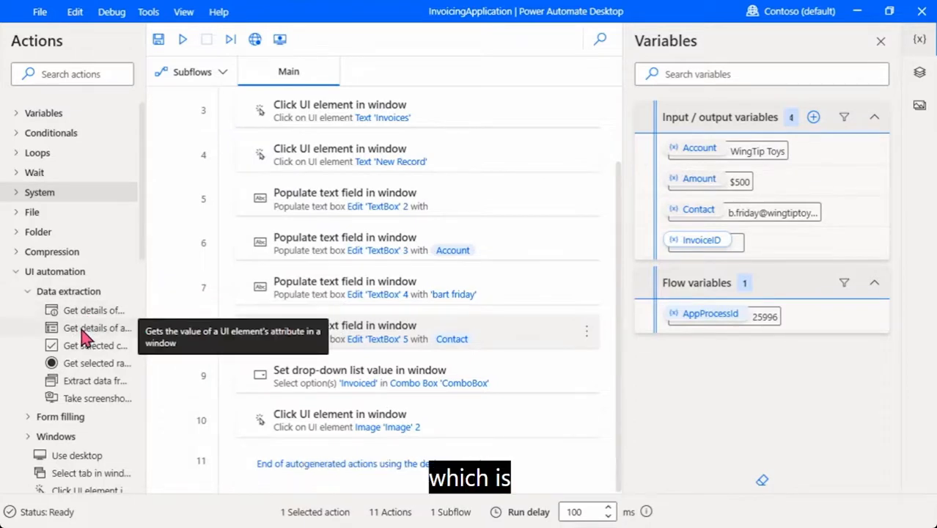
left_click_drag(144, 288, 253, 291)
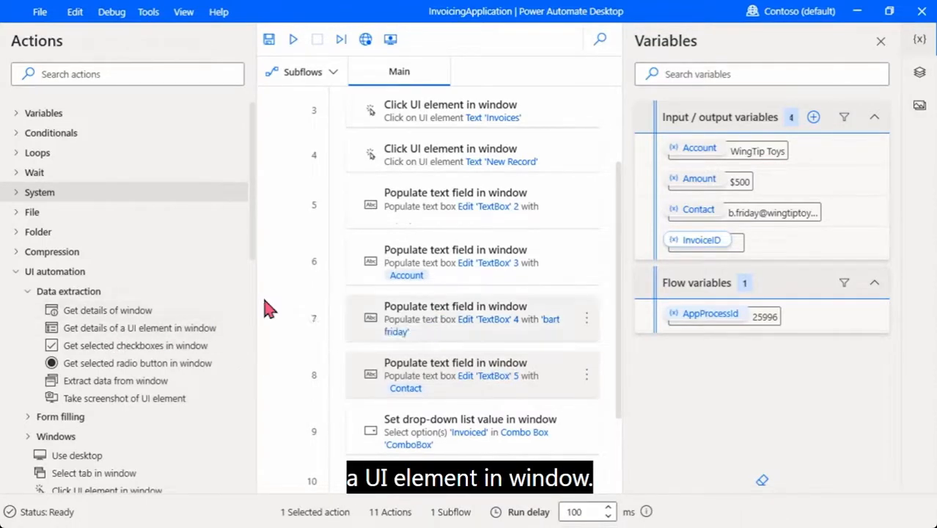
left_click_drag(256, 296, 164, 297)
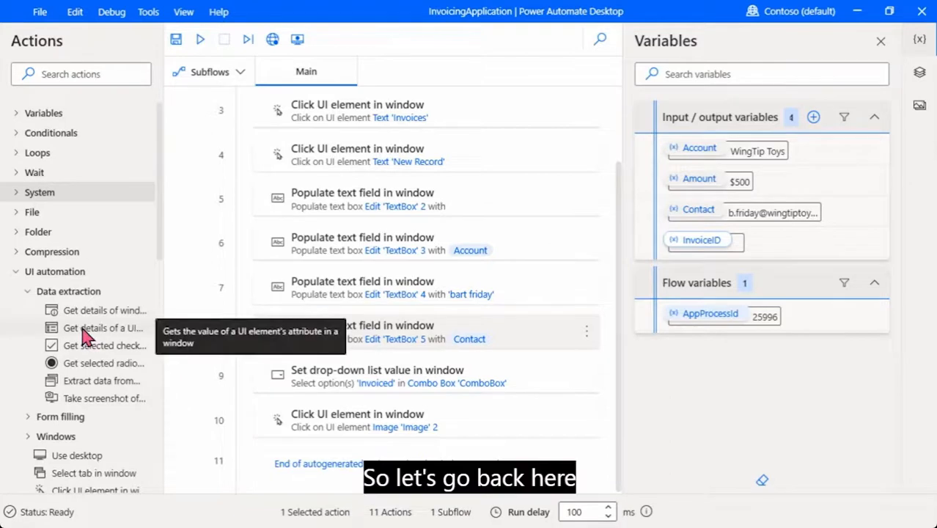
left_click_drag(84, 336, 347, 448)
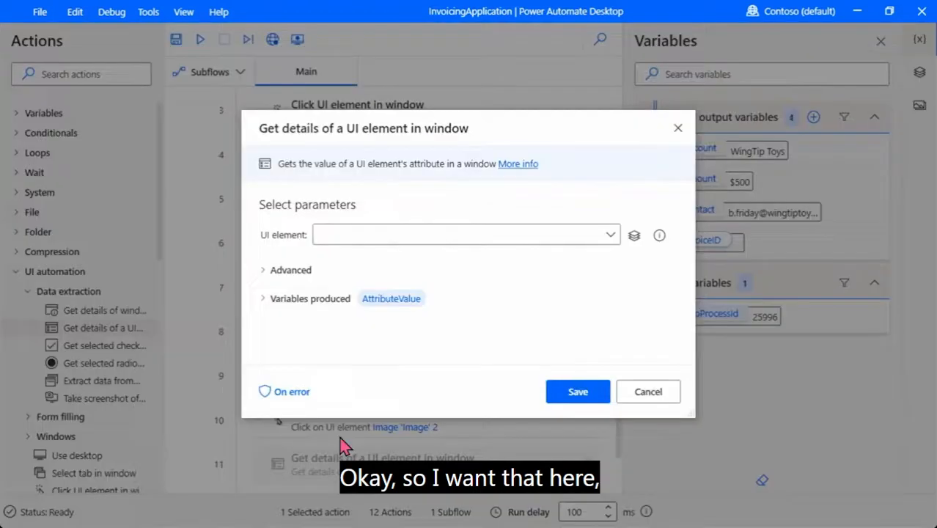
left_click(613, 241)
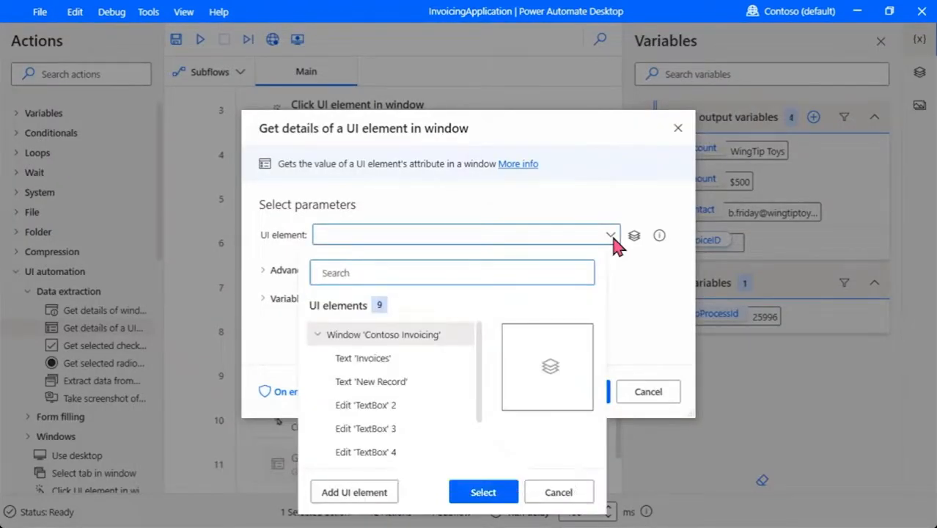
left_click(358, 501)
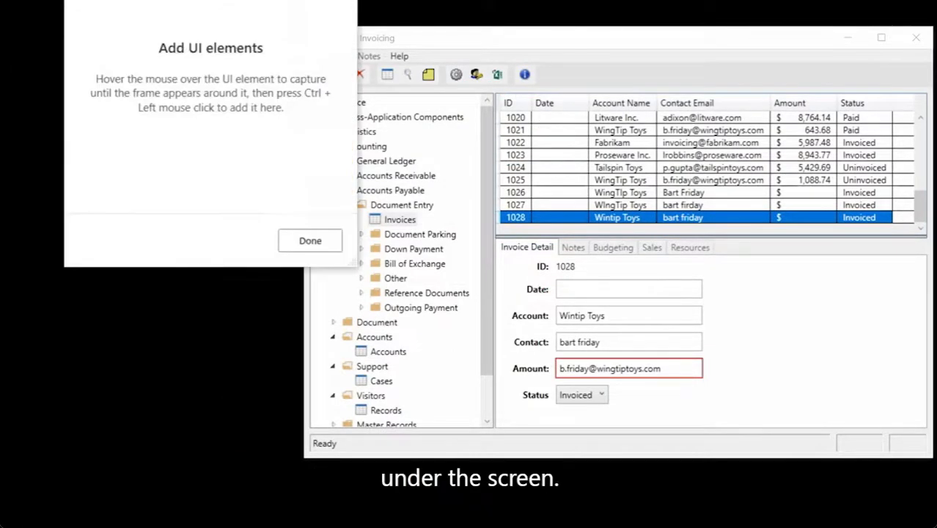
Capture the Contoso Invoicing text element 'Accounts Receivable' and finish the tracking session
left_click_drag(240, 83, 204, 78)
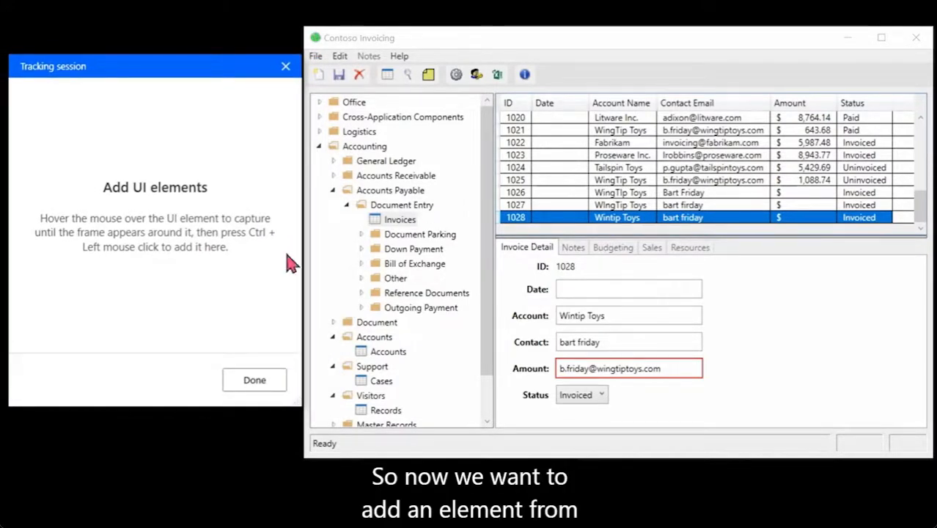
left_click(573, 266, "ctrl")
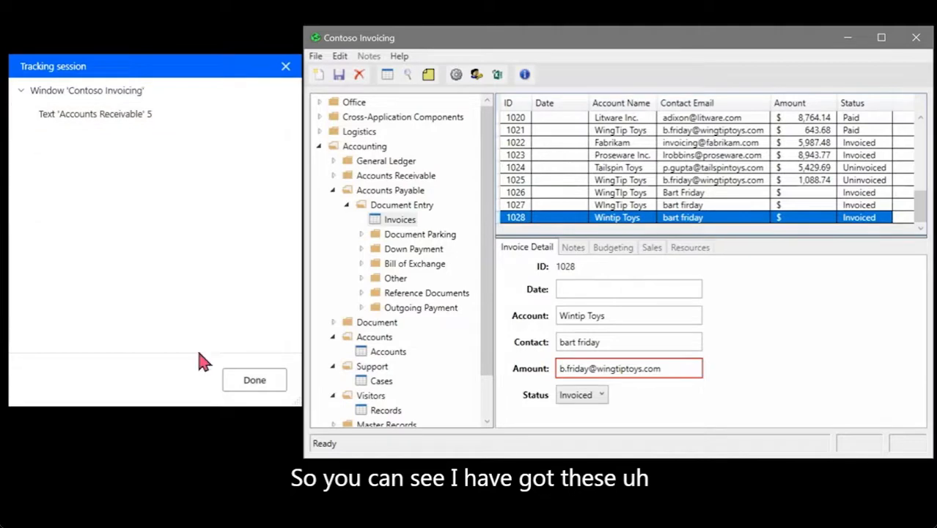
left_click(253, 381)
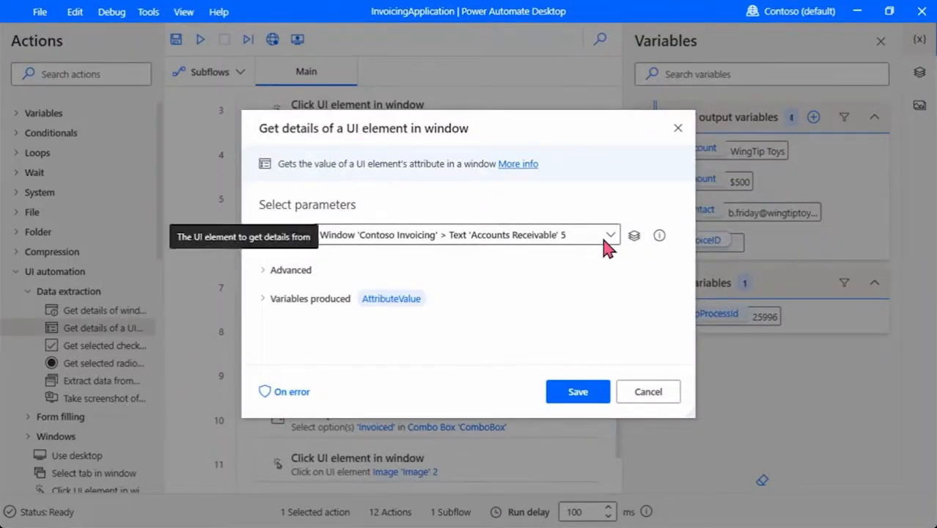
Save the Get details of a UI element action reading Own Text into AttributeValue as step 9
left_click(569, 396)
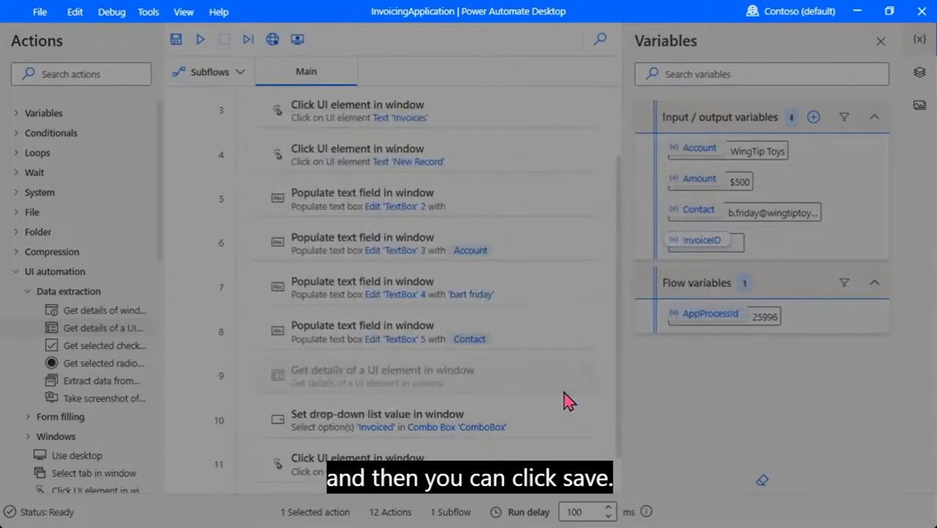
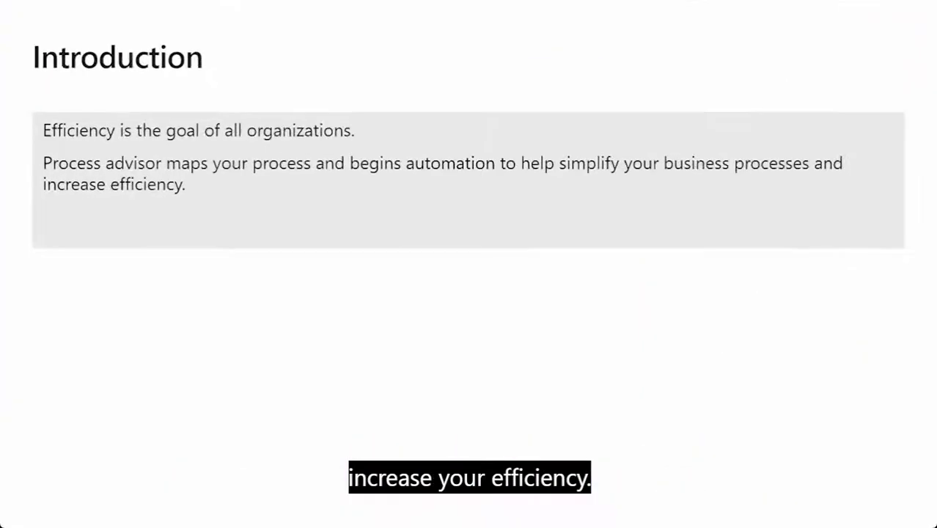
Advance the slide past the Introduction to the 'Get familiar with process advisor' overview
left_click(445, 196)
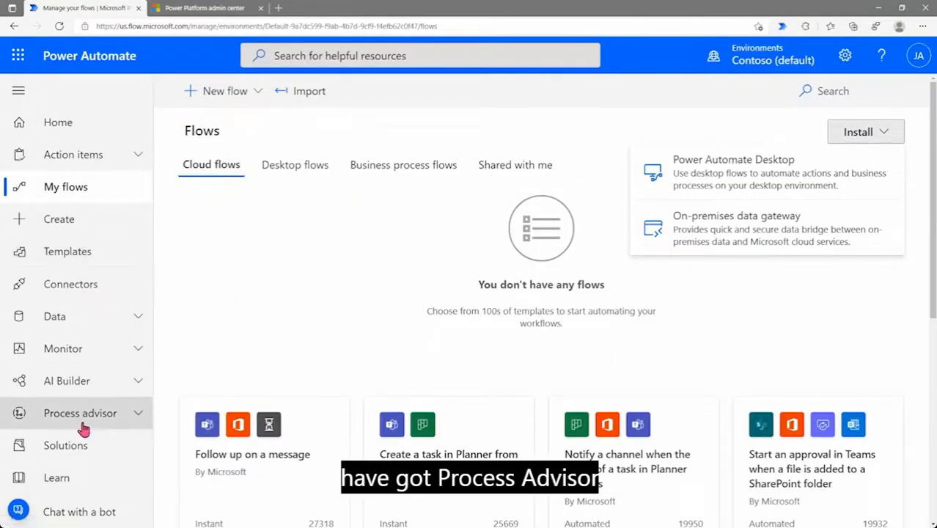
Open the Process advisor page and browse its build options and learning course cards
left_click(126, 417)
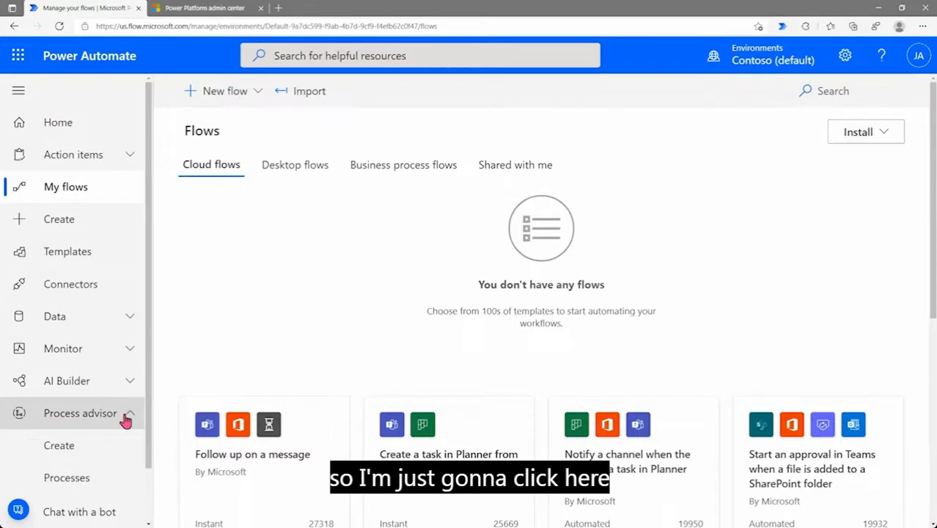
left_click_drag(146, 354, 150, 408)
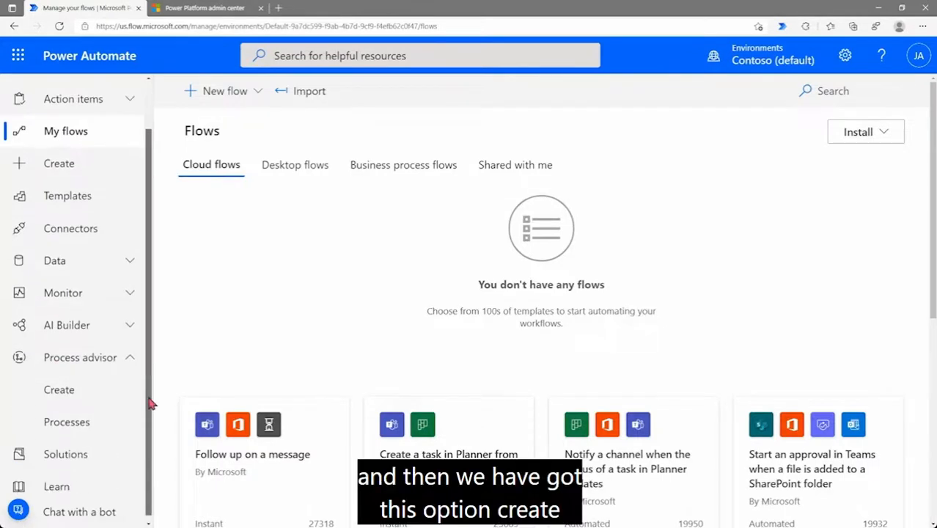
left_click(63, 390)
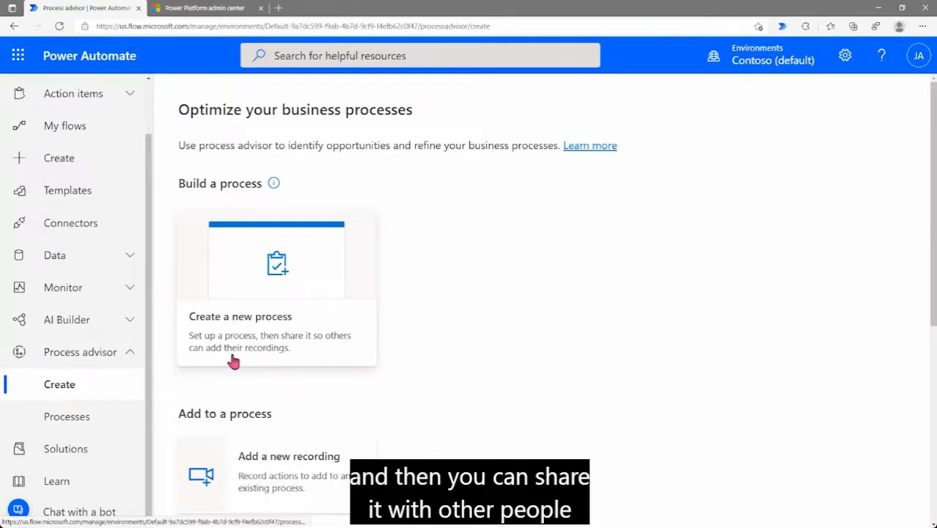
scroll(420, 358, "down", 2)
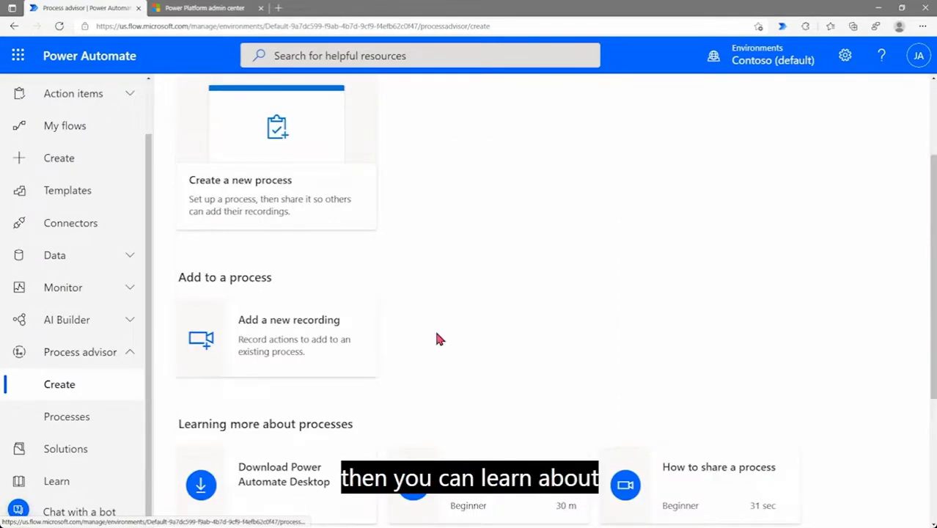
scroll(437, 338, "down", 2)
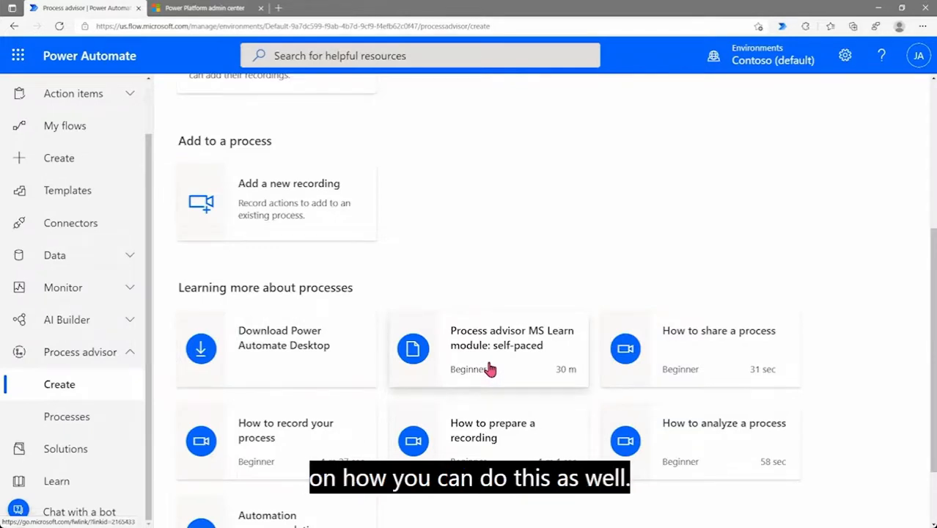
scroll(490, 373, "down", 2)
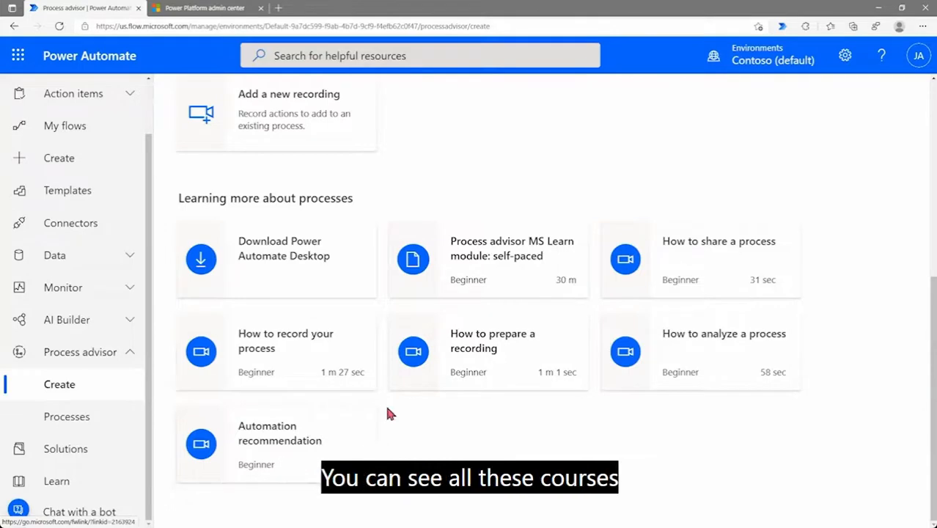
scroll(541, 248, "up", 4)
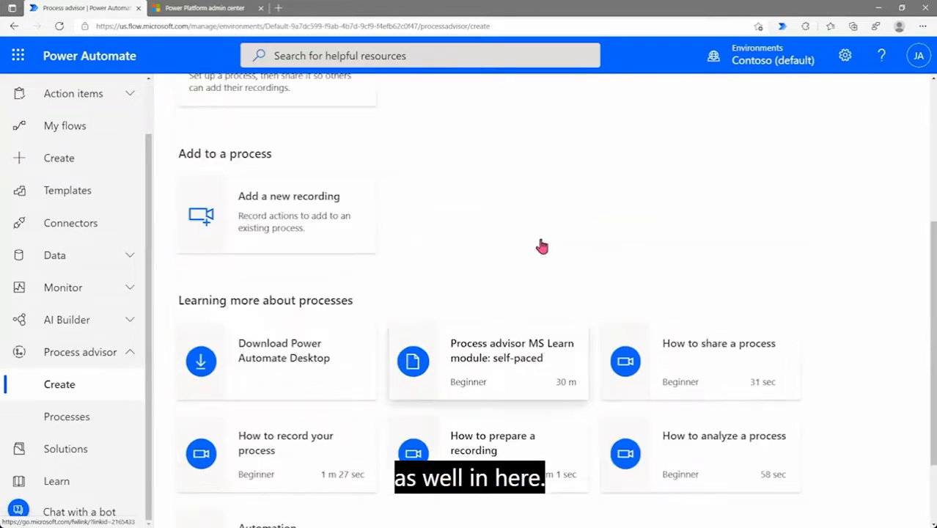
scroll(541, 247, "up", 1)
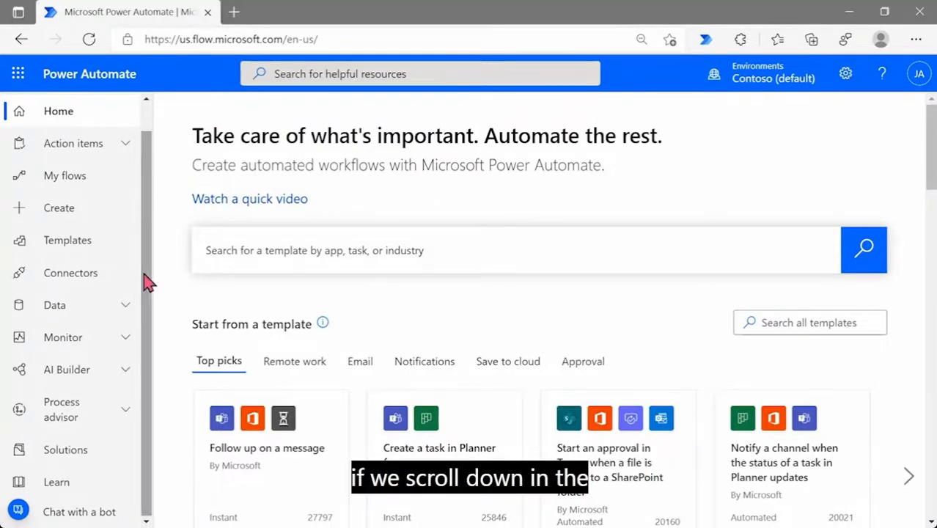
Open Process advisor's Create page and review its Create process, Add recording and learning options
left_click(121, 417)
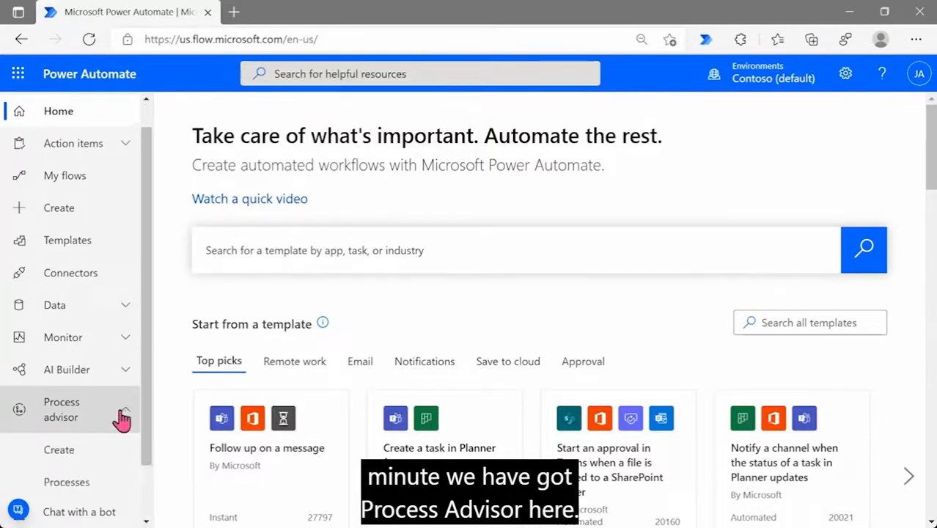
left_click(57, 451)
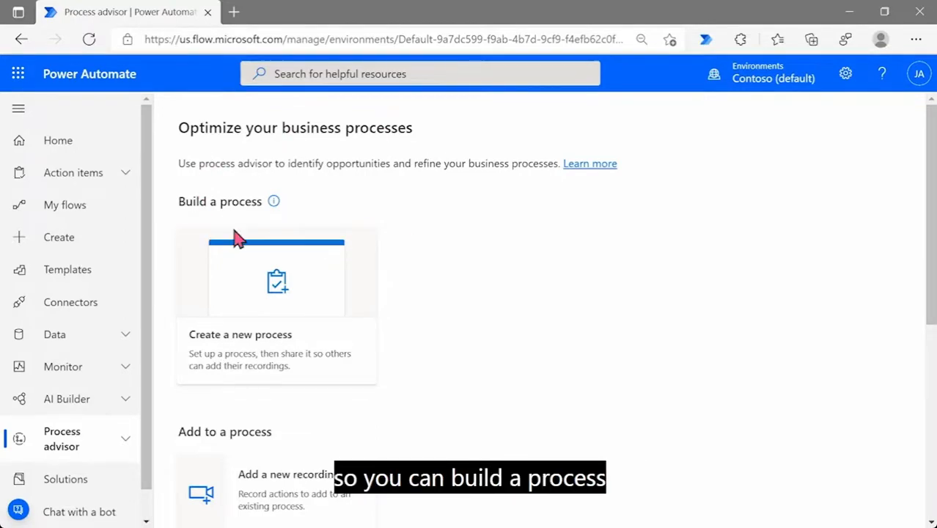
scroll(330, 316, "down", 3)
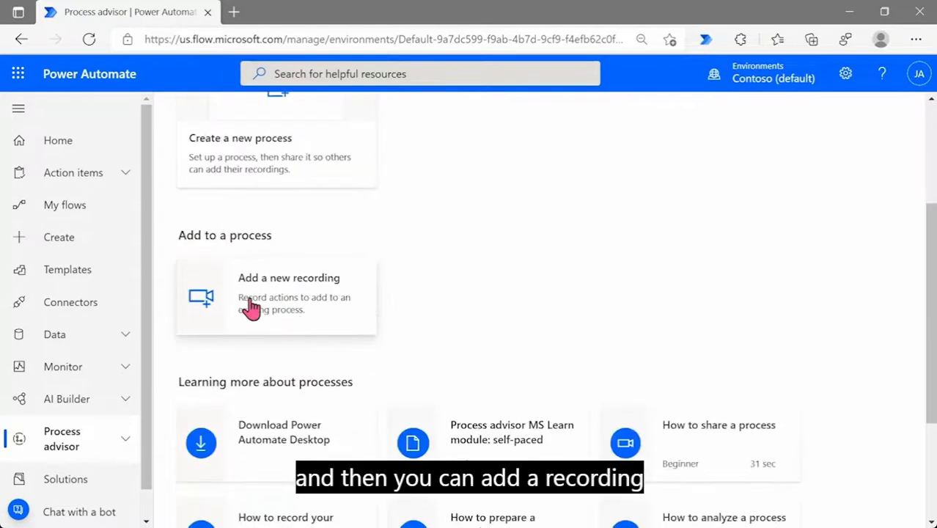
scroll(415, 285, "down", 3)
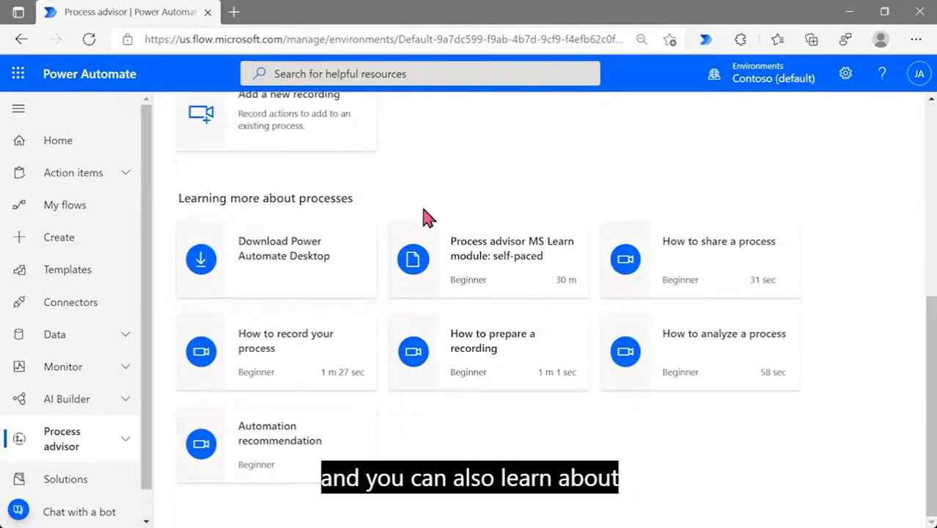
scroll(424, 215, "up", 5)
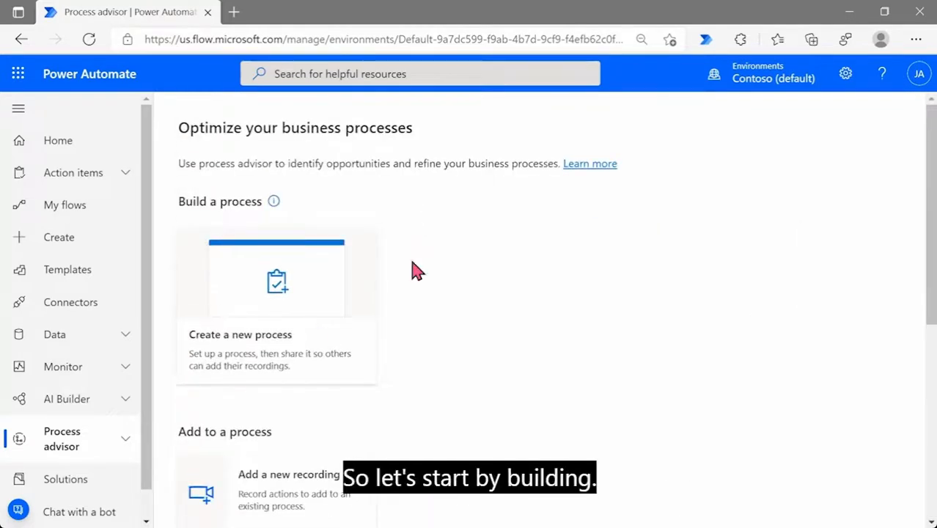
Create a new process named 'Invoicing Process'
left_click(242, 344)
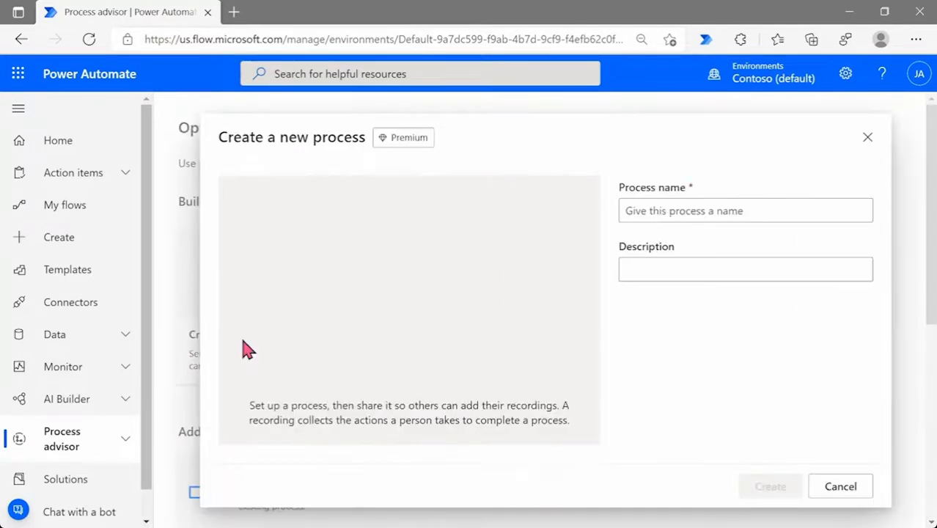
left_click(641, 211)
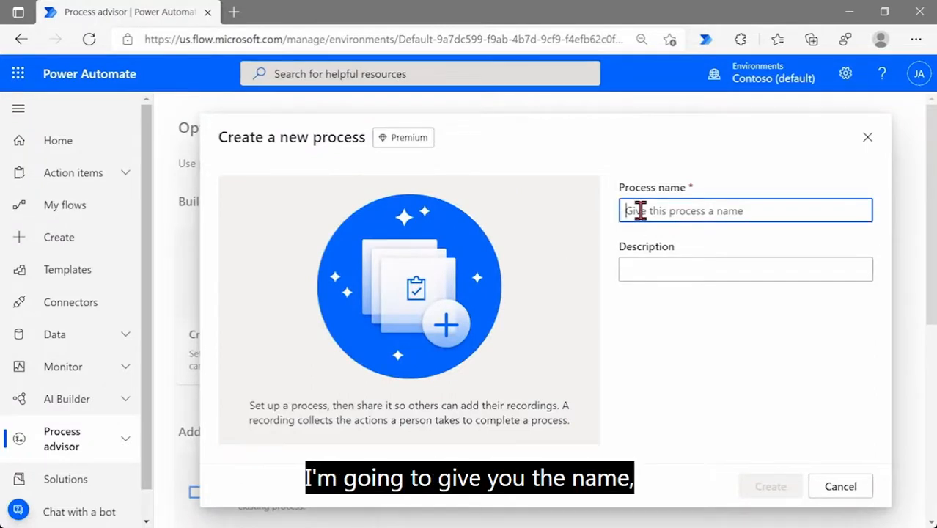
type("Invoi")
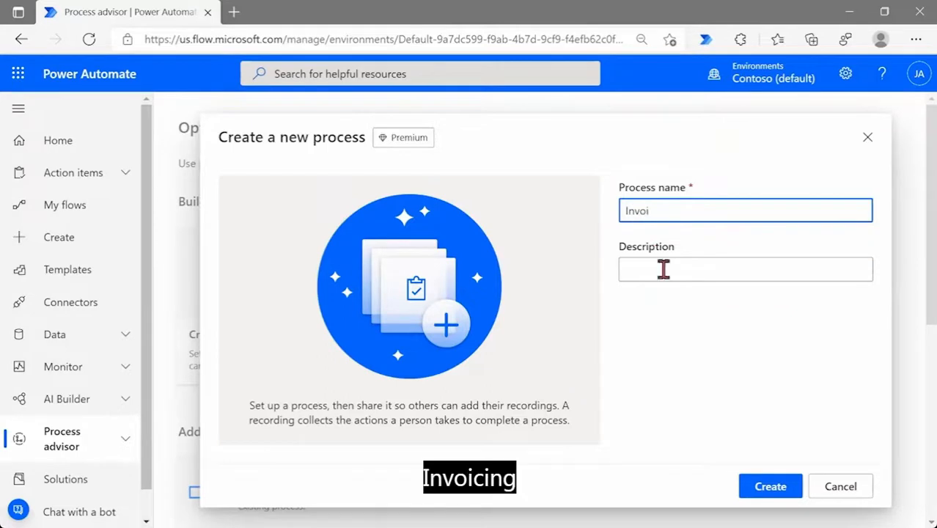
type("cing Proce")
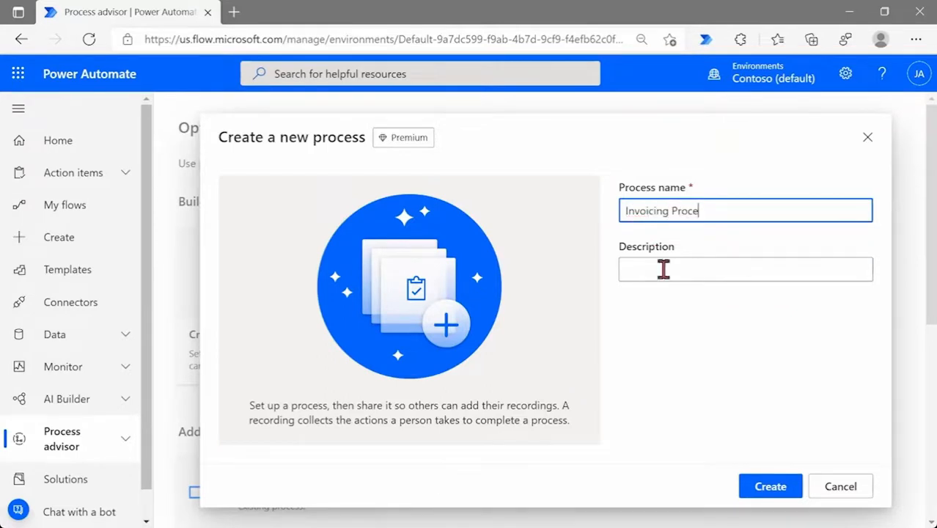
type("ss")
left_click(763, 490)
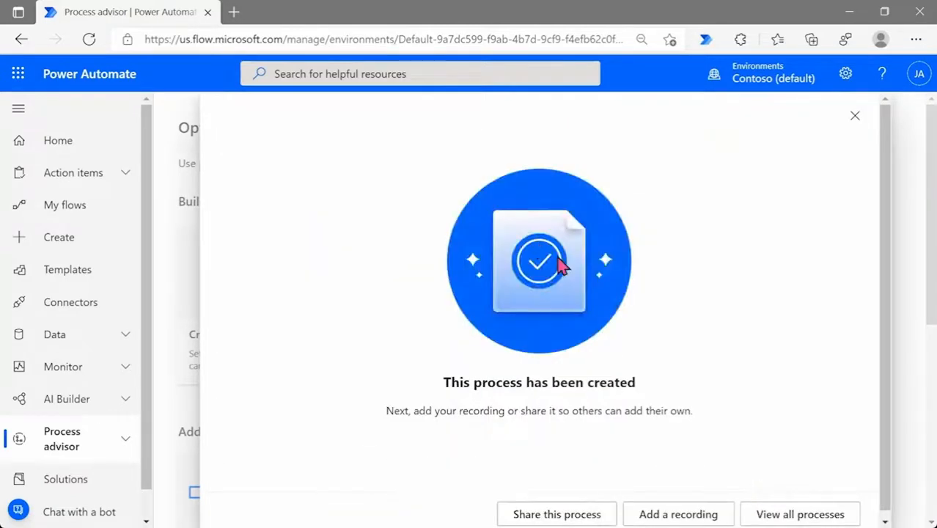
Add a recording, letting Power Automate Desktop open its recorder, then minimize the browser
scroll(598, 273, "down", 1)
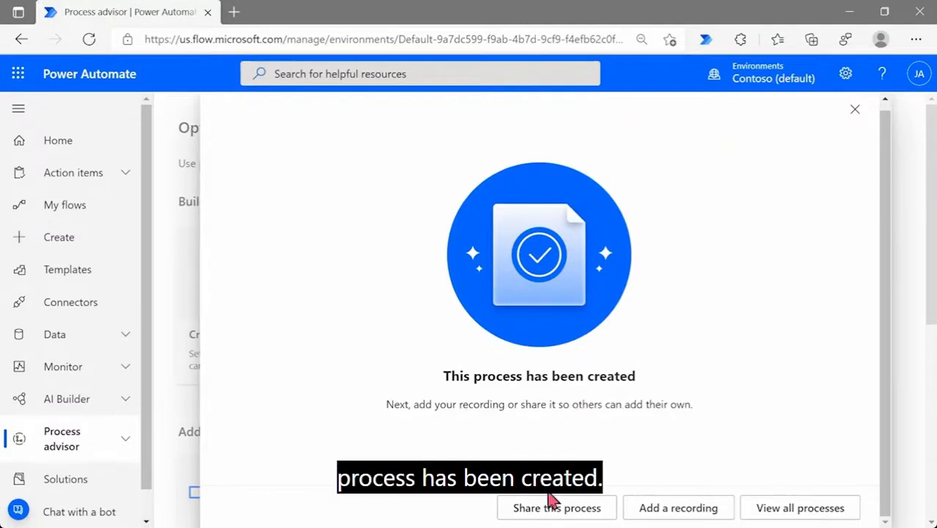
left_click(660, 516)
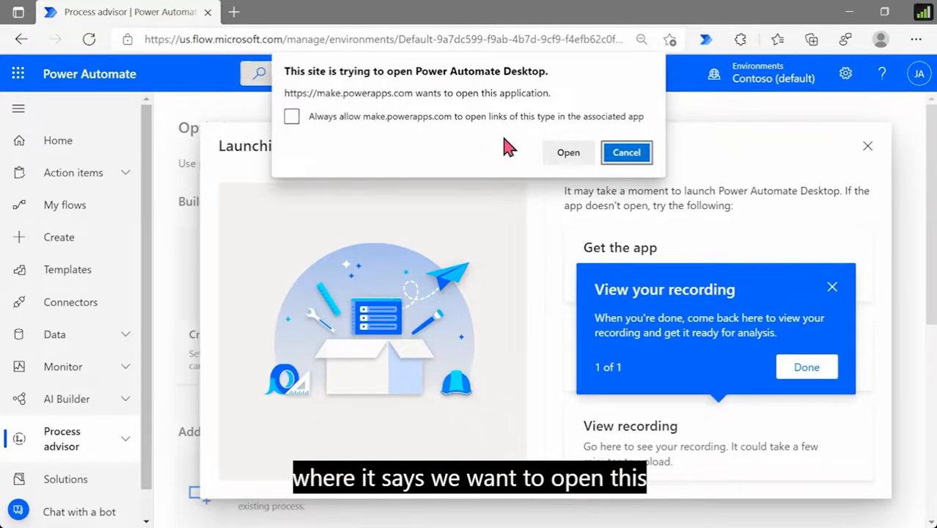
left_click(566, 152)
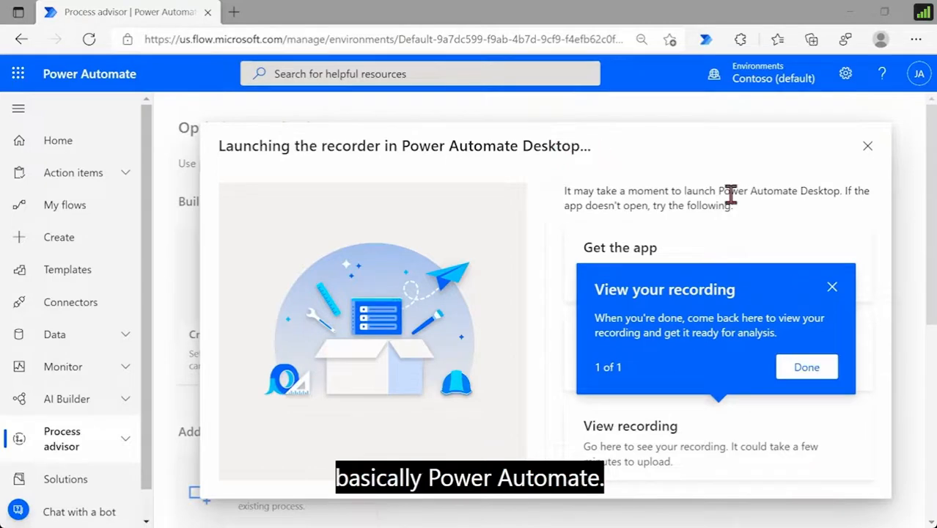
left_click(833, 288)
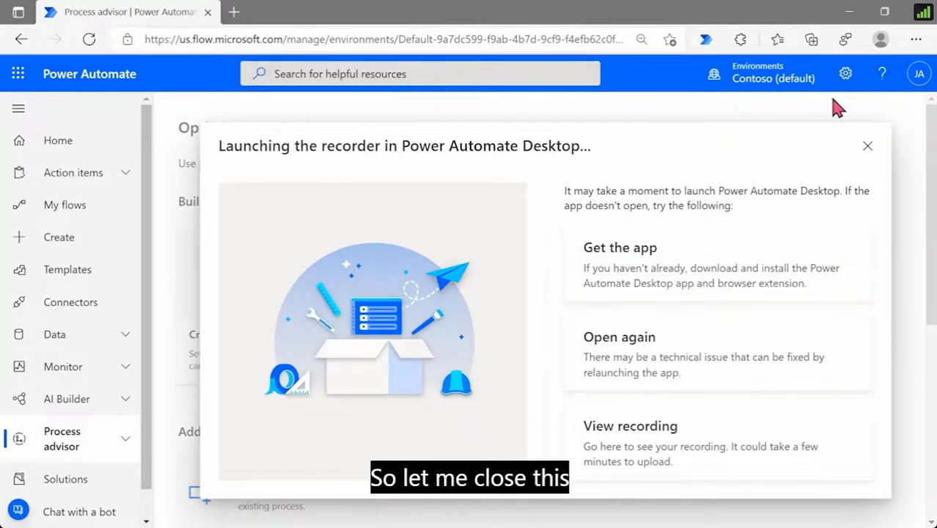
left_click(849, 14)
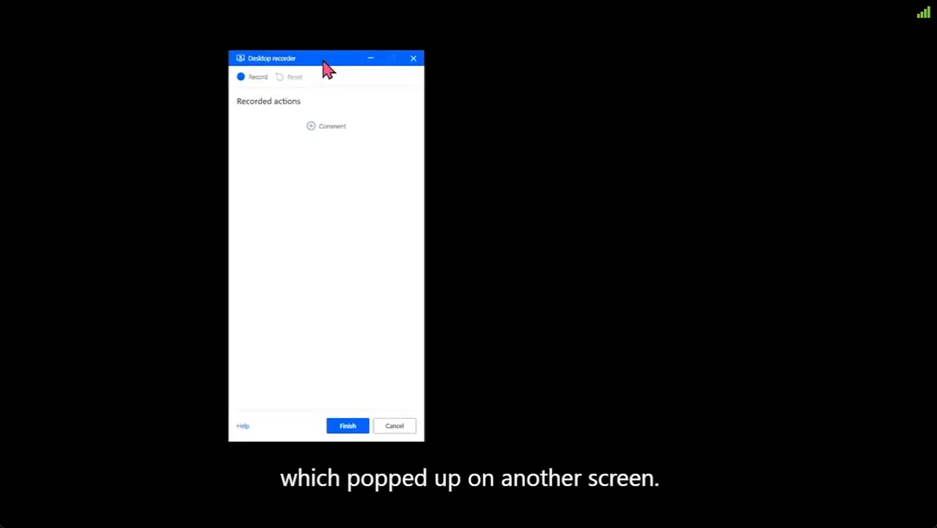
Move the Desktop recorder to the top-left corner and start recording
left_click_drag(312, 74, 123, 50)
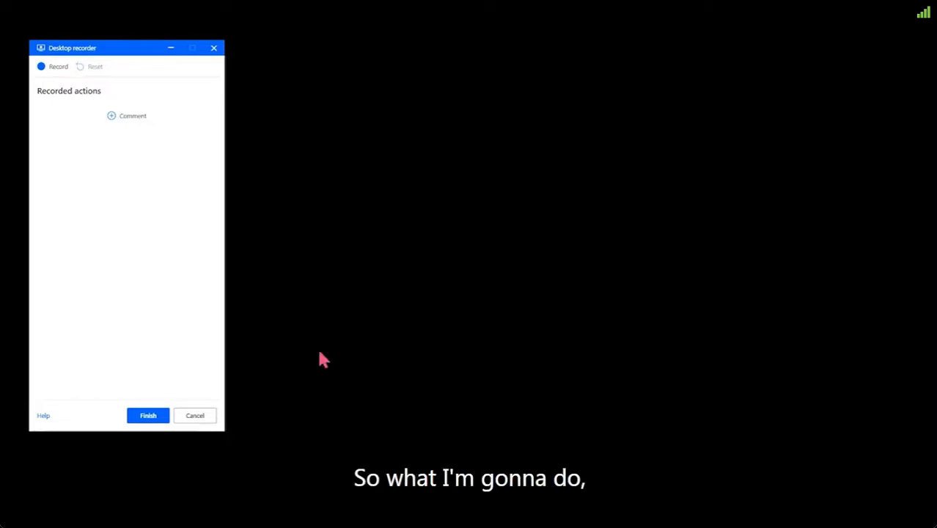
left_click(53, 68)
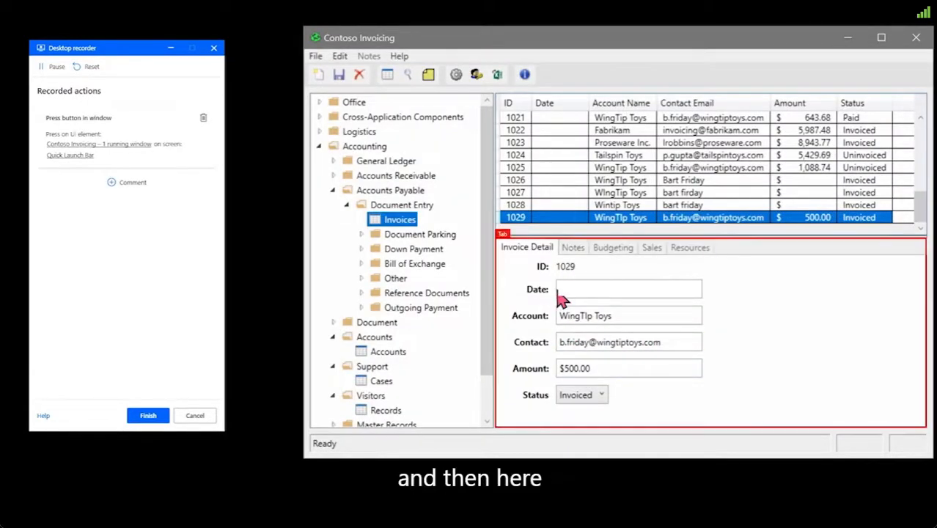
Add new invoice record 1030 with account WingTip Toys
left_click(394, 224)
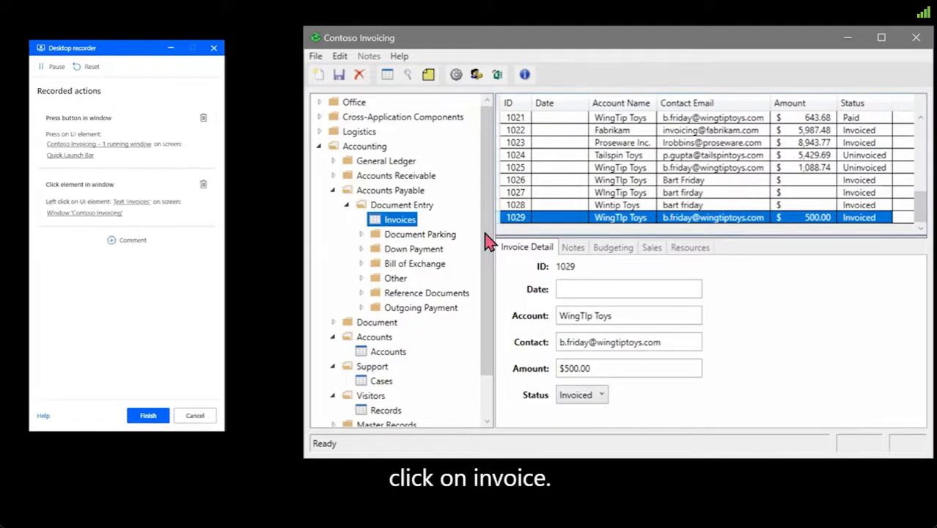
left_click(319, 75)
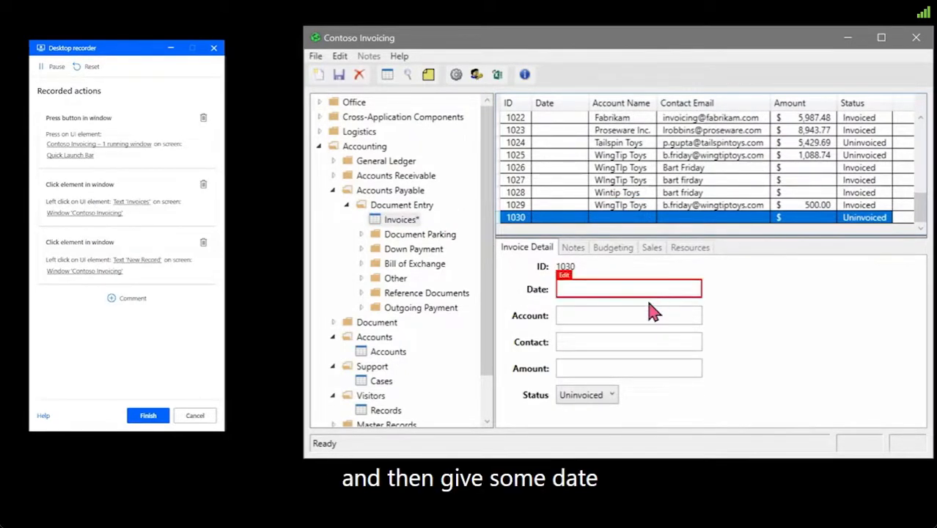
left_click(620, 315)
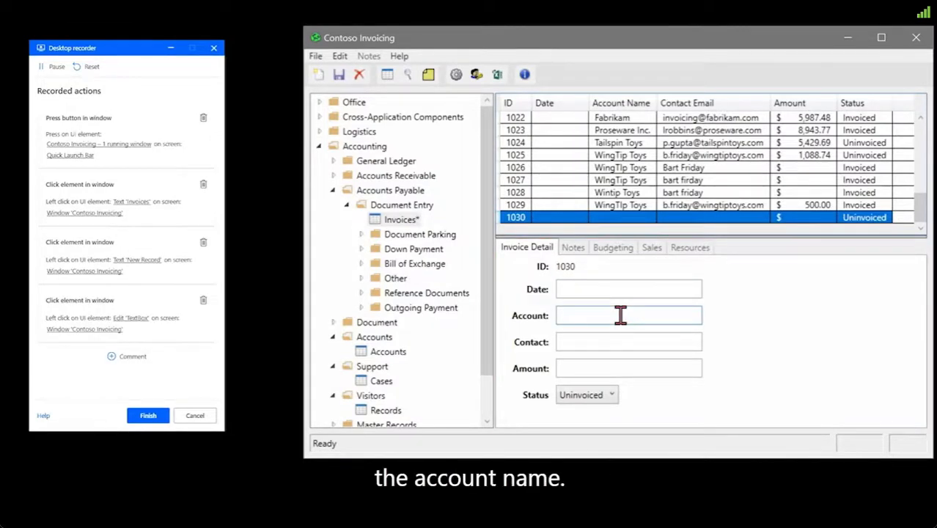
type("WingTIp")
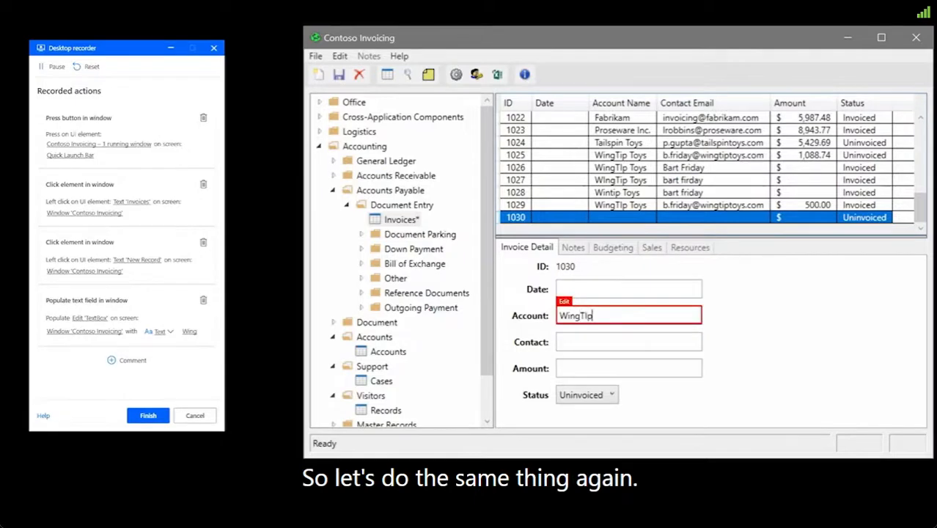
type(" T")
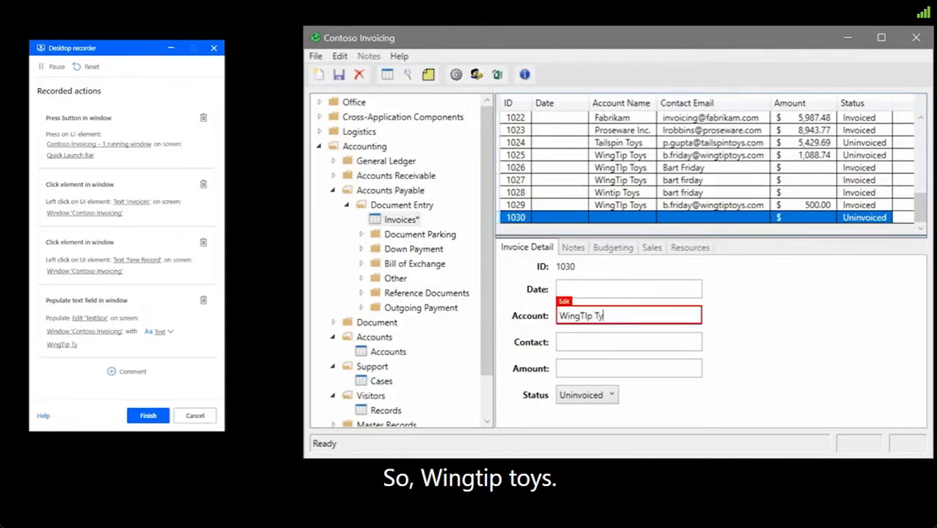
type("oys")
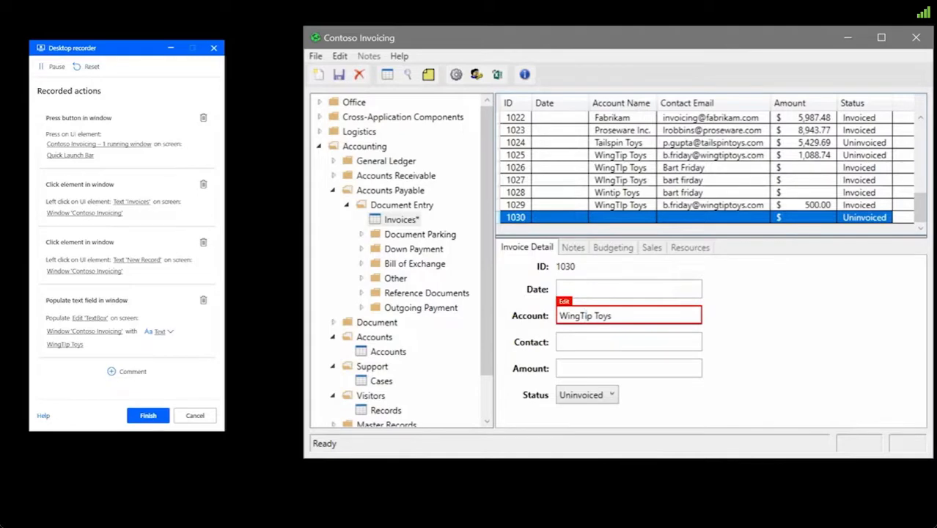
Enter the contact's e-mail, amount $500.00 and status Invoiced, then save the invoice
left_click(633, 344)
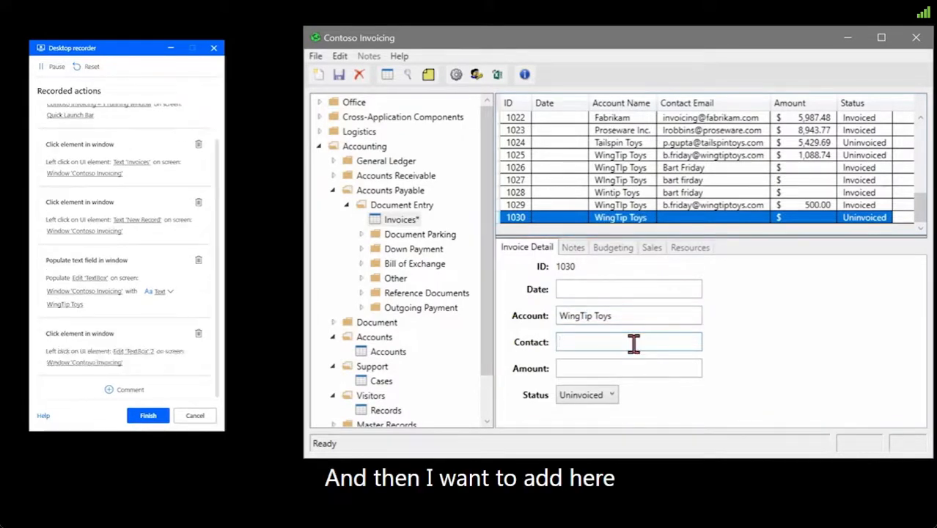
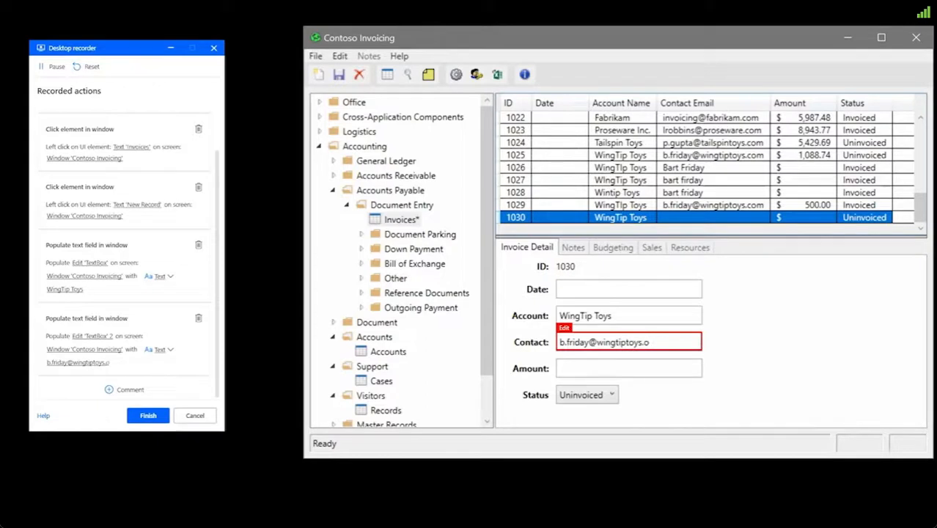
left_click(668, 363)
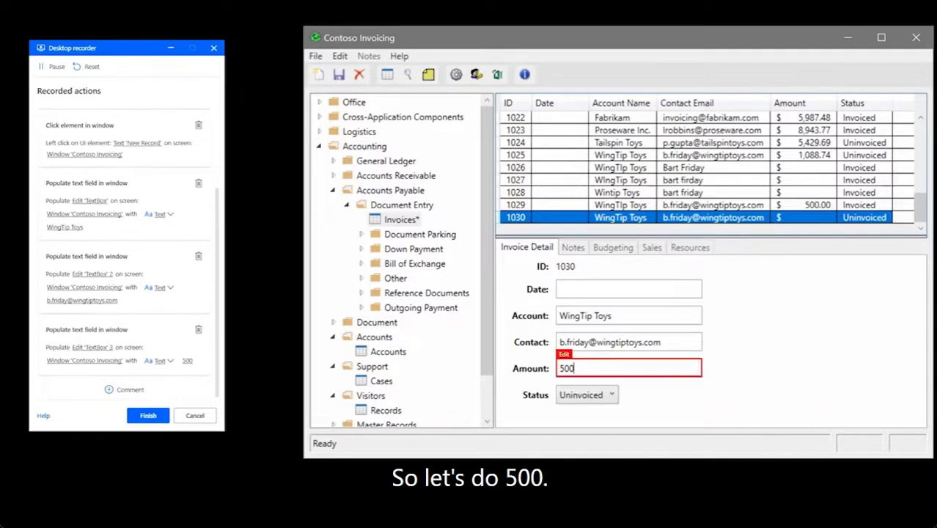
left_click(602, 394)
left_click(599, 424)
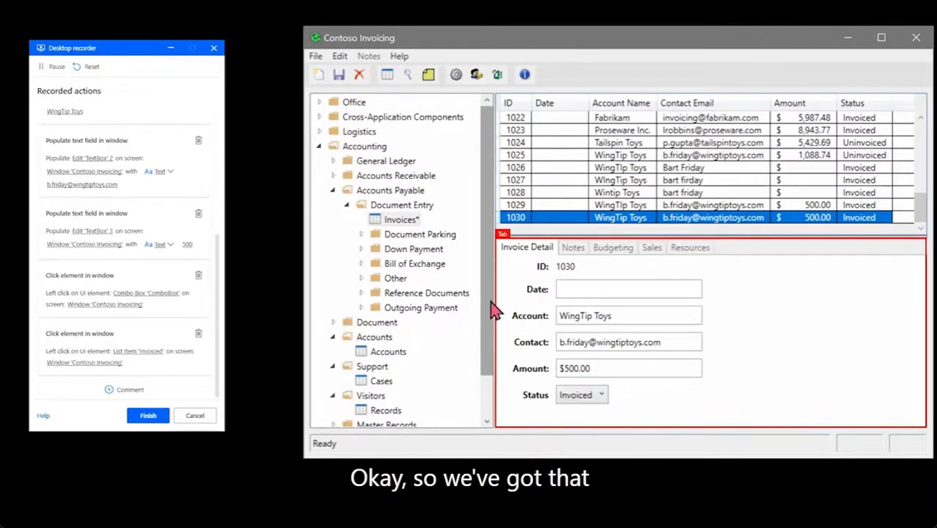
left_click(338, 76)
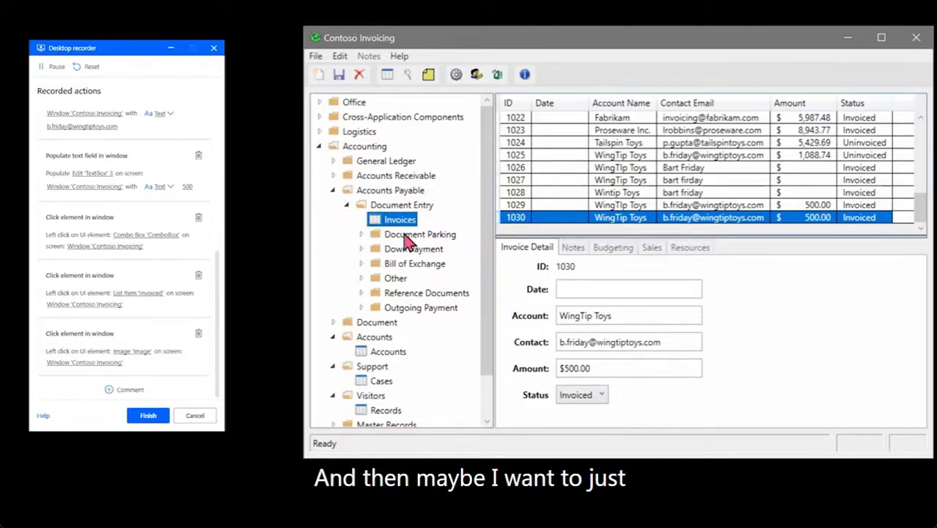
Collapse Document Entry and browse a few rows in the Accounts list
left_click(346, 205)
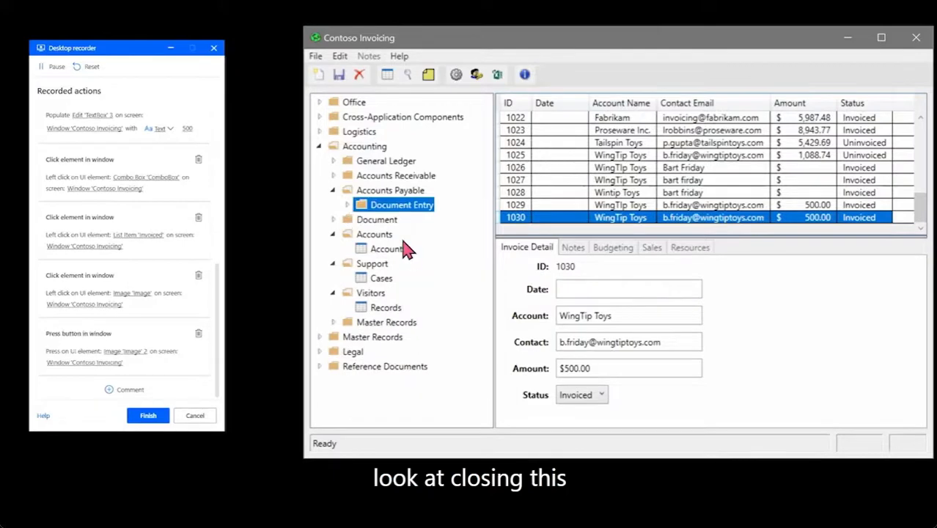
left_click(381, 250)
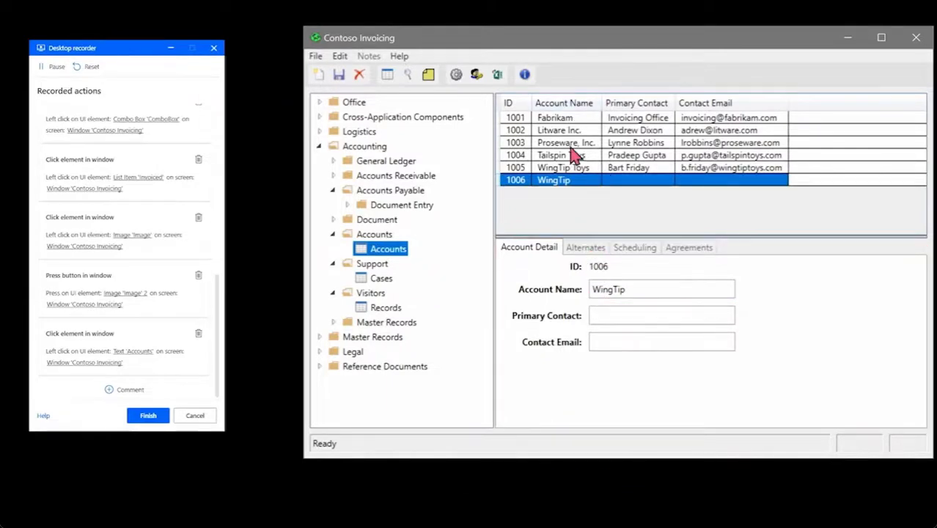
left_click(579, 118)
left_click(583, 130)
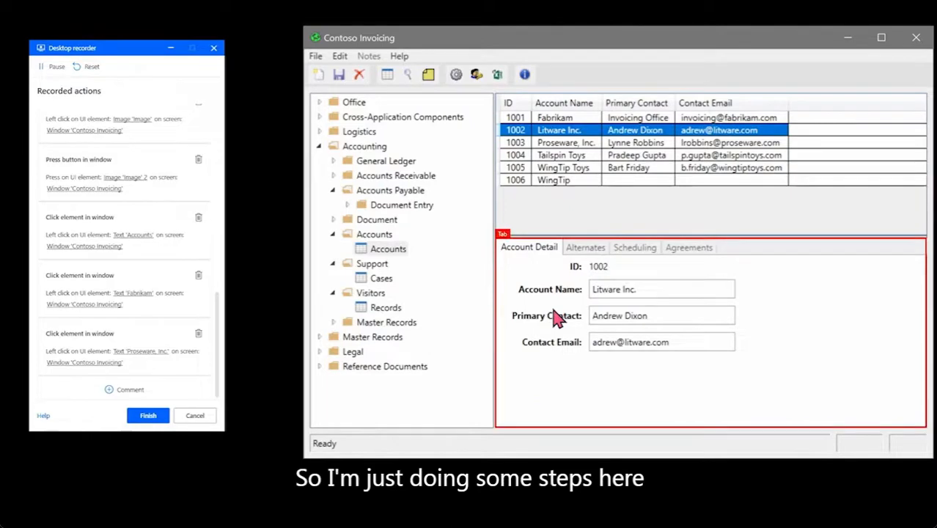
Finish and save the desktop recording, dismiss the saved notice, and minimize Contoso Invoicing
left_click(149, 417)
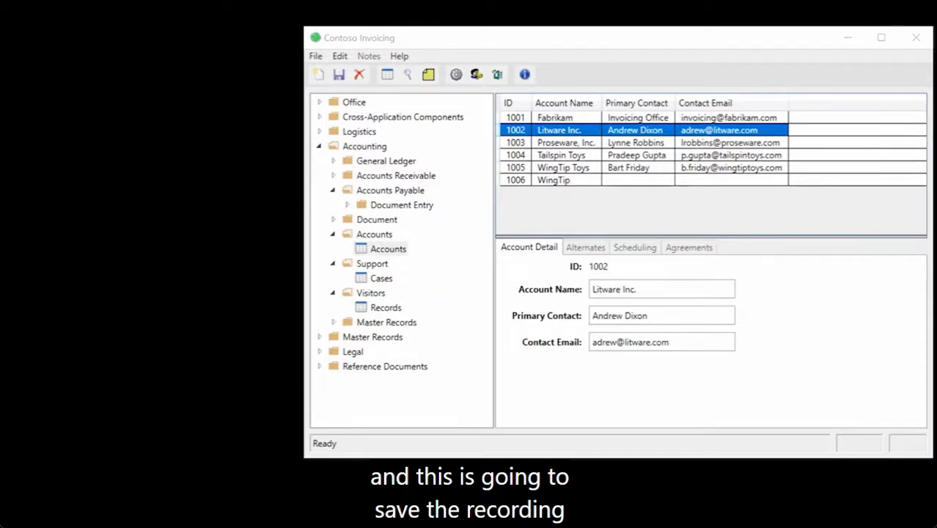
left_click_drag(221, 1, 214, 146)
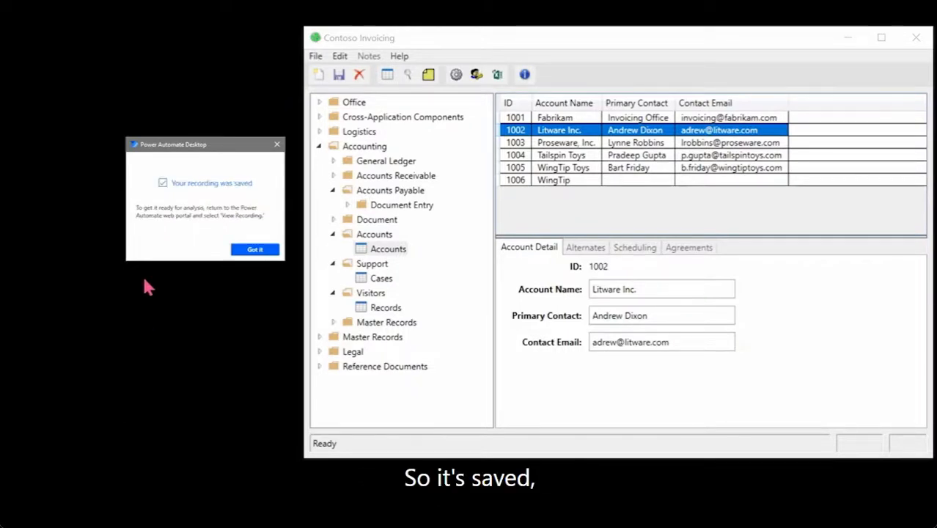
left_click(250, 252)
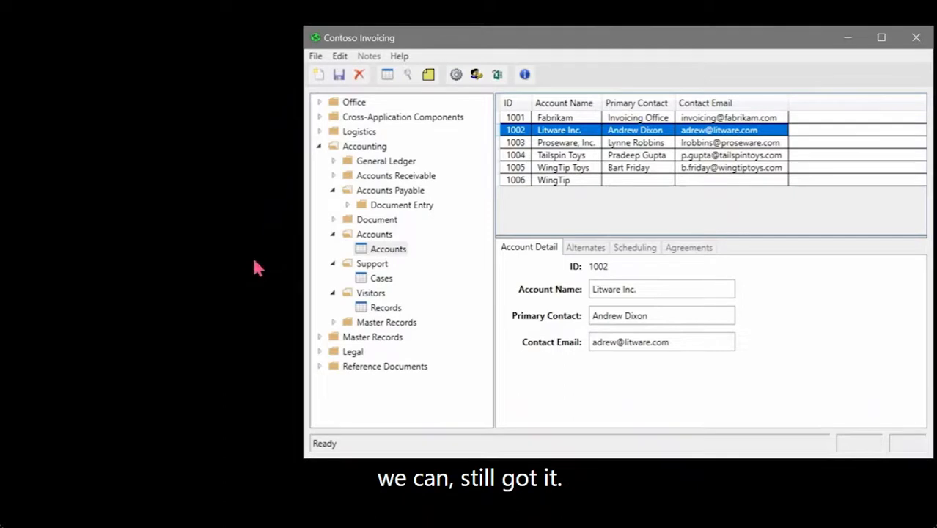
left_click(847, 38)
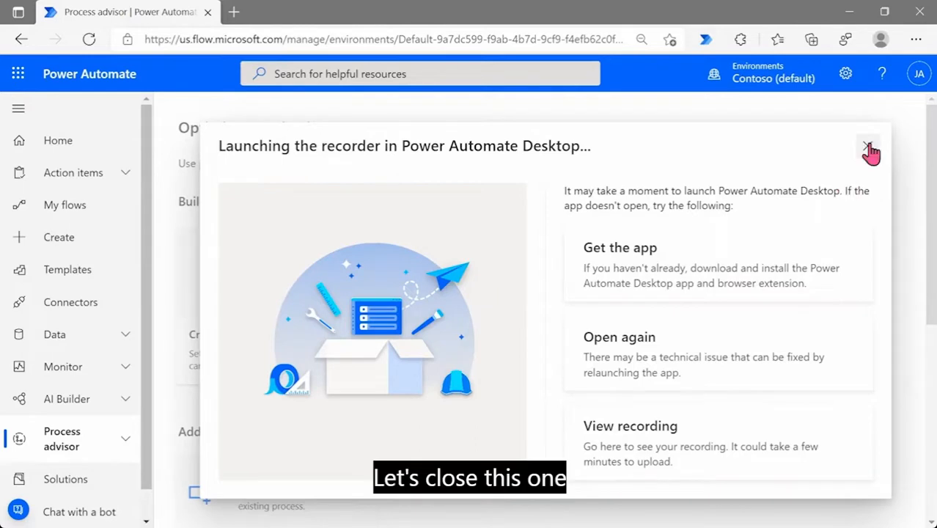
Close the launch notice and open Invoicing Process from Process advisor's Processes list
left_click(868, 149)
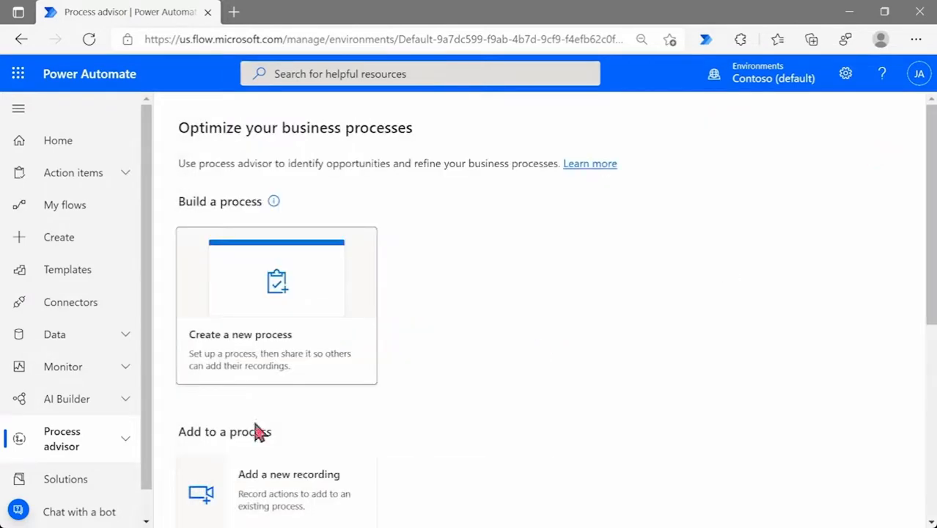
scroll(91, 421, "down", 1)
left_click(103, 408)
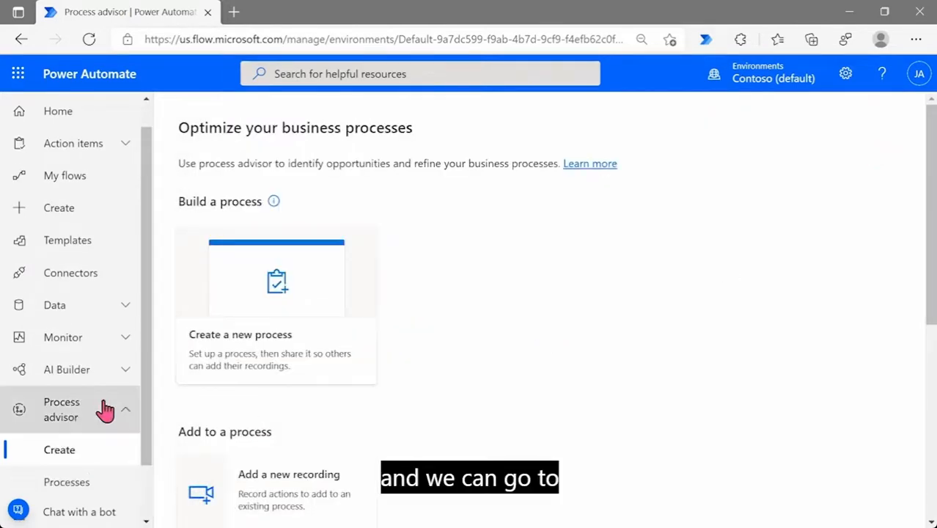
scroll(95, 418, "down", 2)
left_click(73, 419)
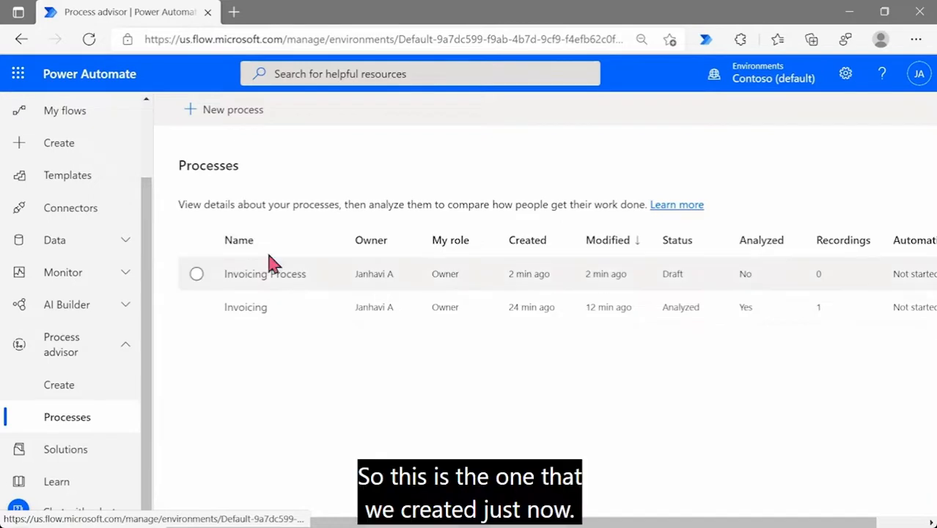
left_click(257, 277)
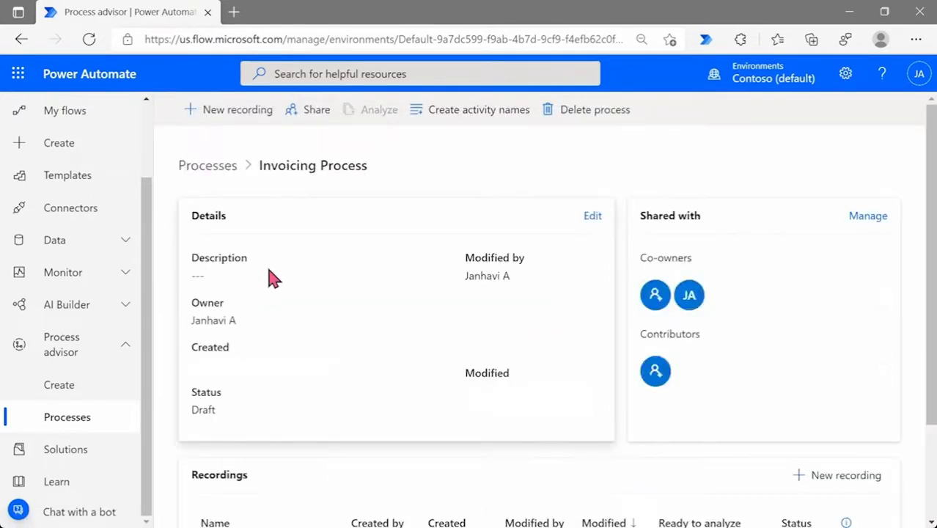
Refresh the process page and show all recordings, with the new one Not analyzed
scroll(351, 260, "down", 2)
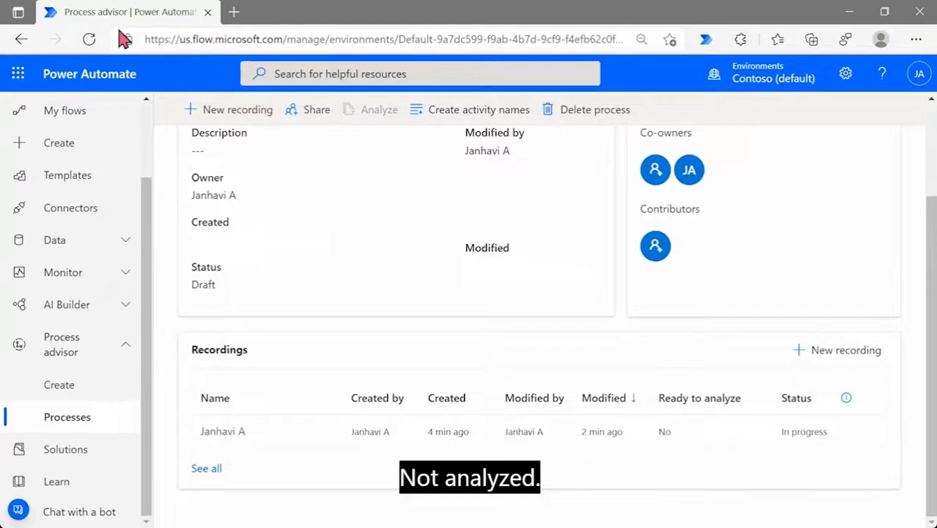
left_click(89, 39)
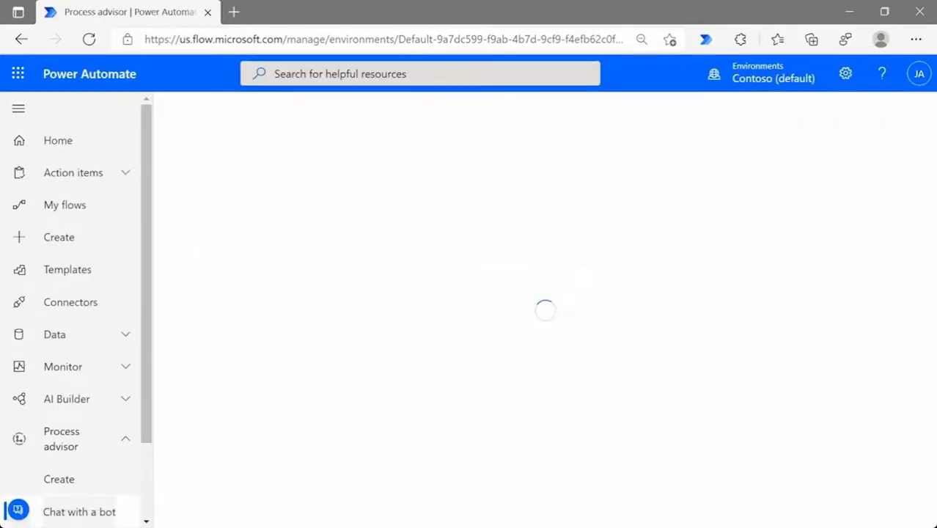
scroll(517, 226, "down", 1)
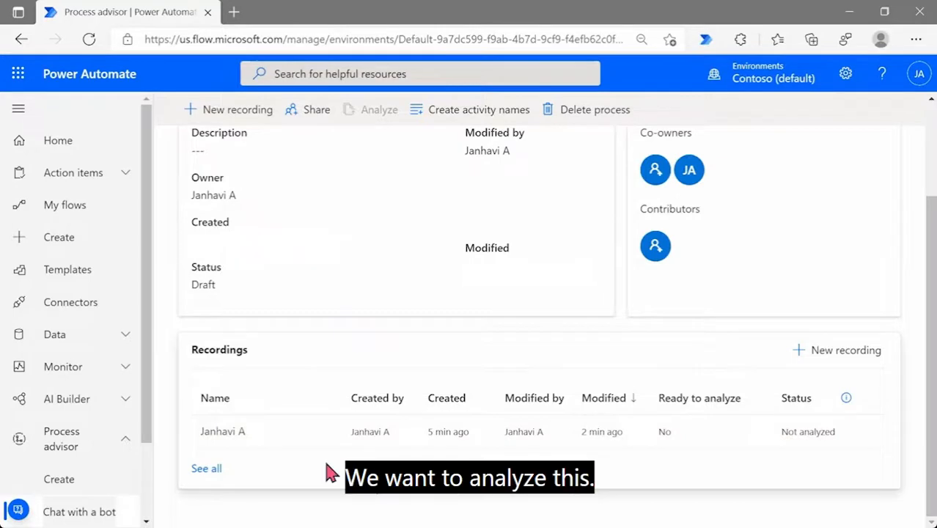
left_click(207, 469)
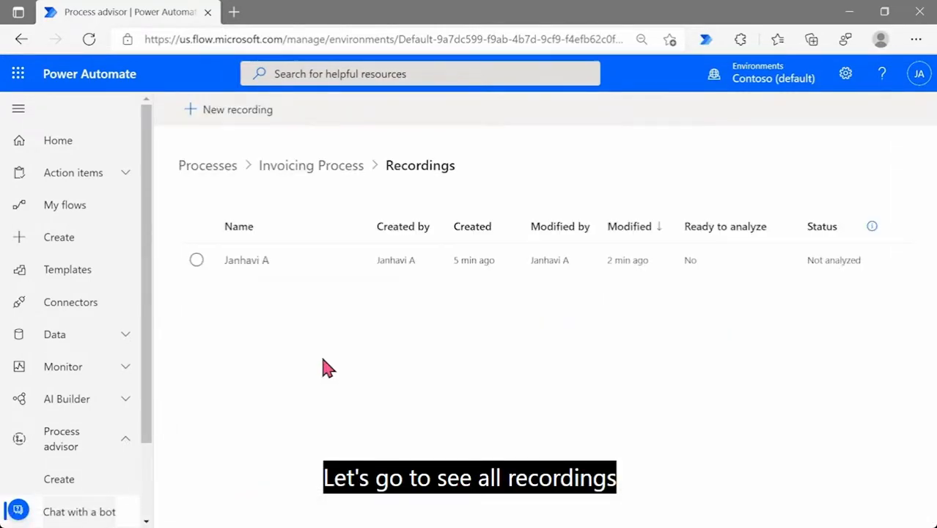
Open the new recording and scroll through its recorded actions
left_click(292, 277)
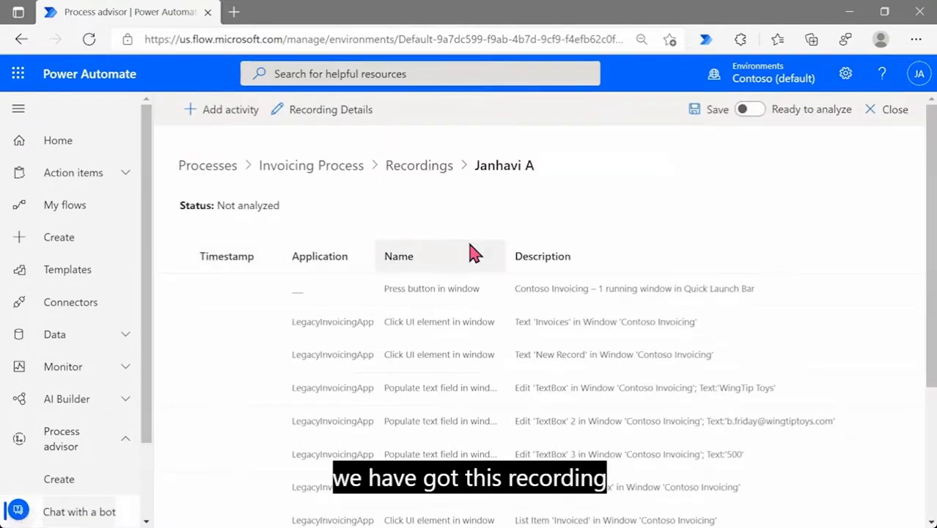
scroll(473, 253, "down", 3)
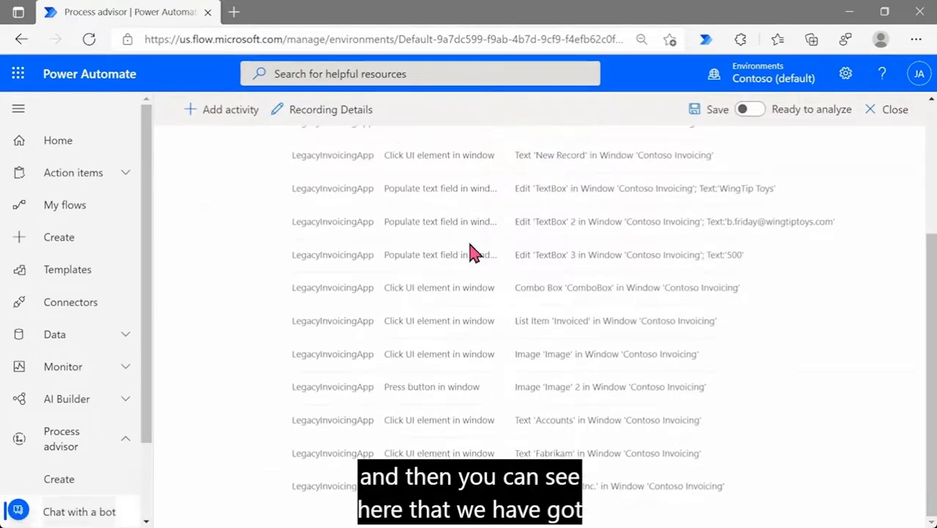
scroll(473, 253, "up", 3)
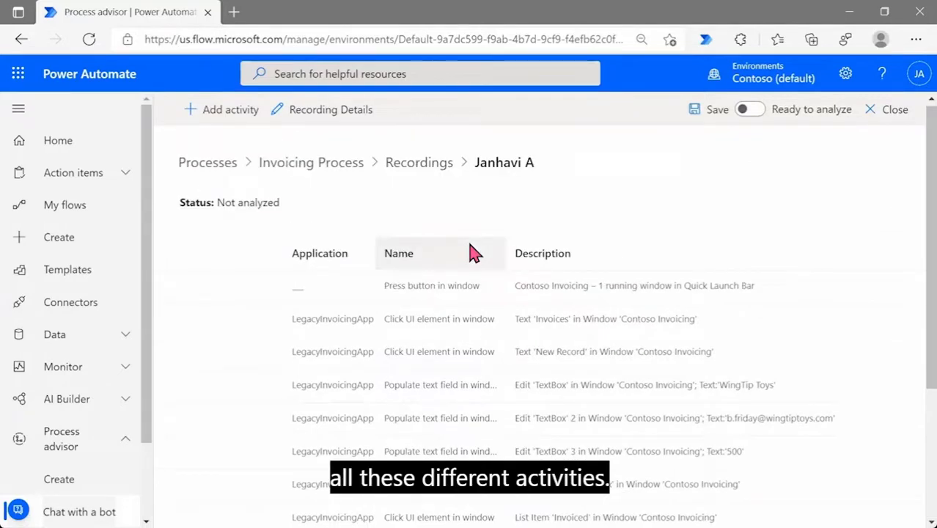
scroll(473, 253, "down", 3)
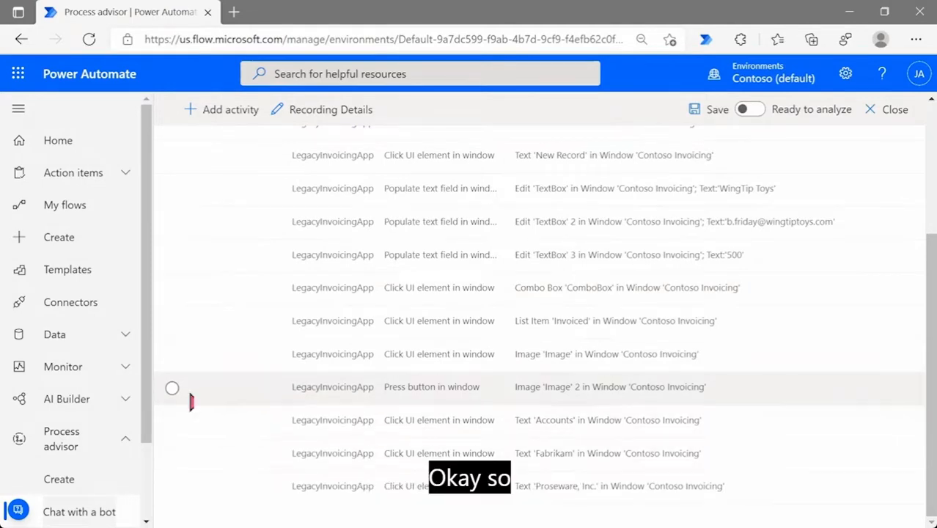
Add a 'Save Invoice Info' activity above the Press button in window step
left_click(172, 388)
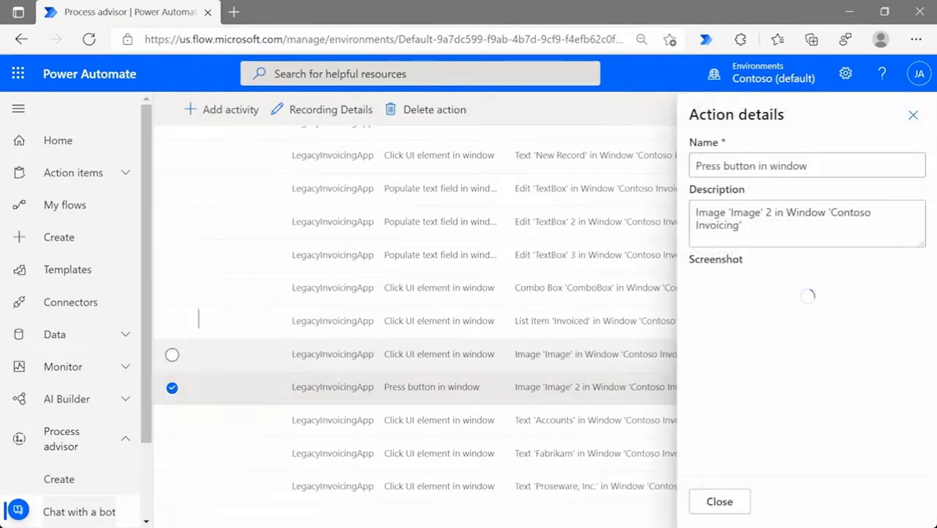
left_click(226, 114)
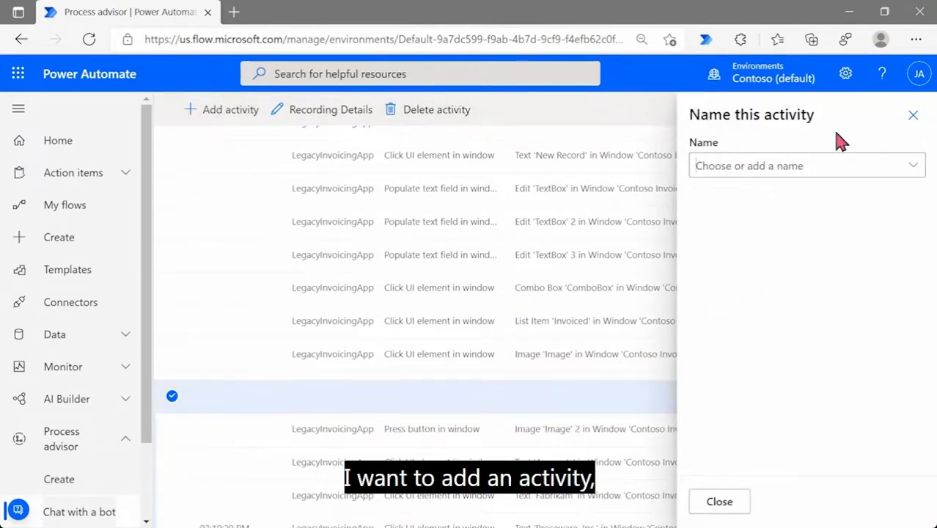
left_click(827, 166)
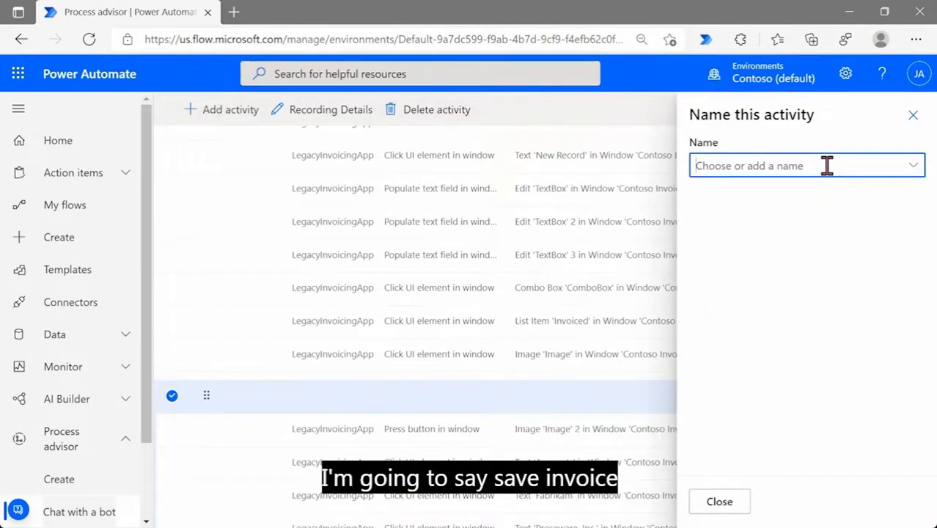
type("Save In")
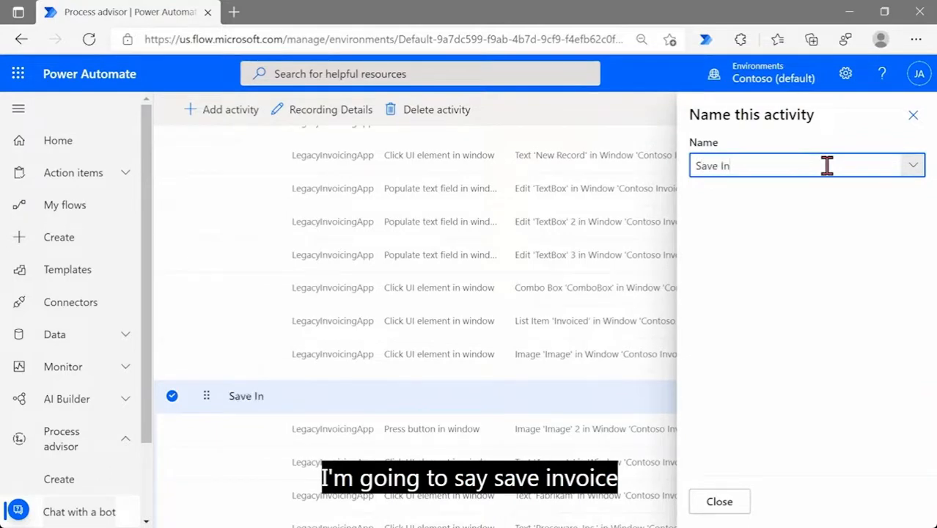
type("voice Info")
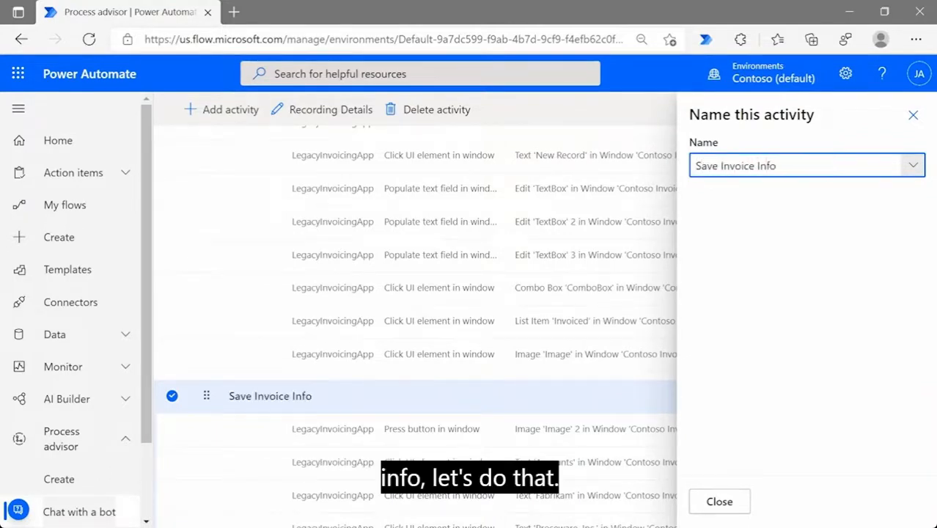
left_click(733, 502)
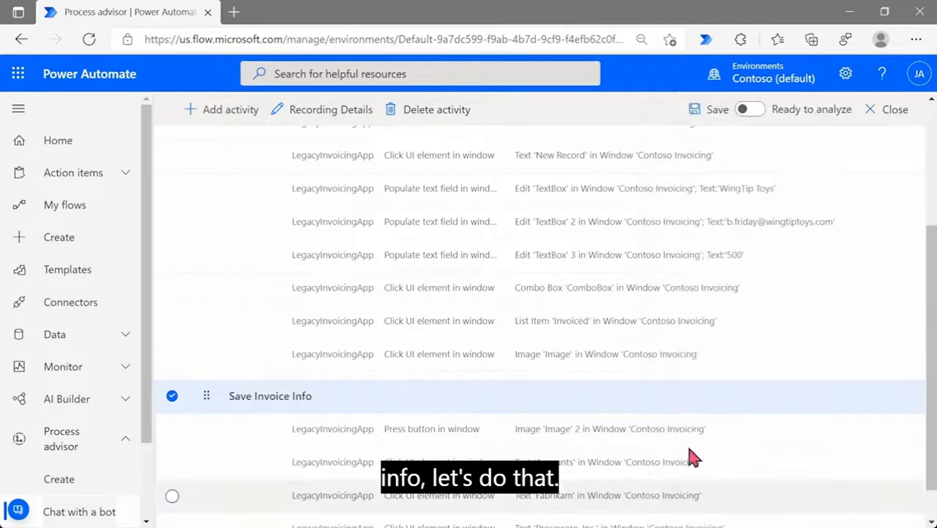
Add a 'Check Accounts' activity starting at the Accounts click step
scroll(511, 387, "down", 1)
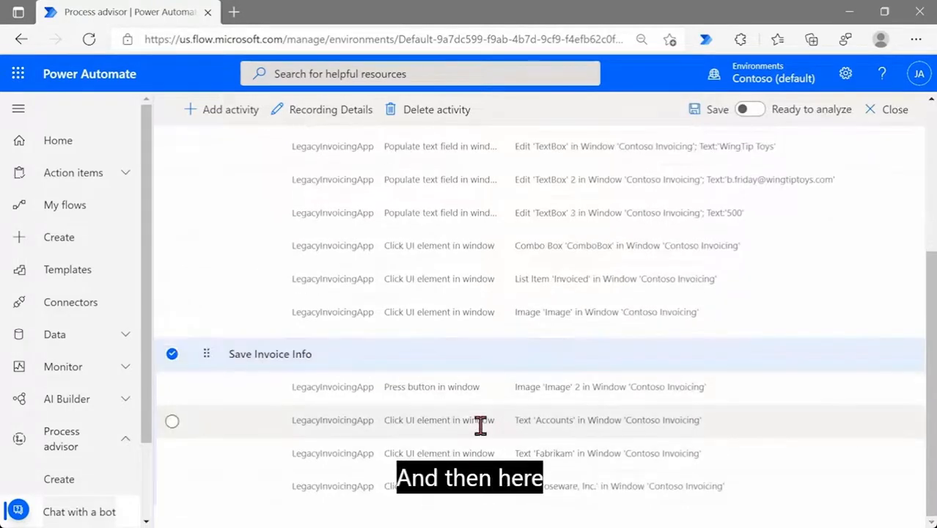
left_click(172, 421)
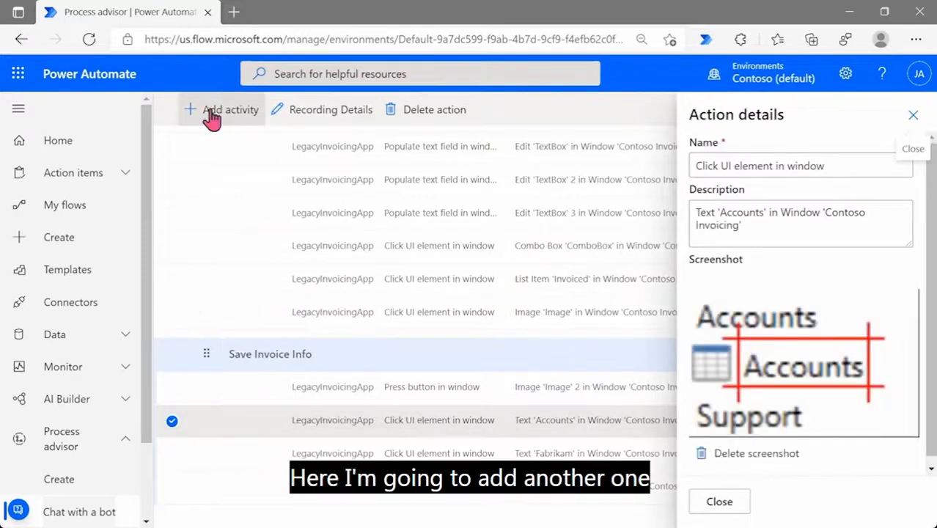
left_click(211, 116)
left_click(759, 166)
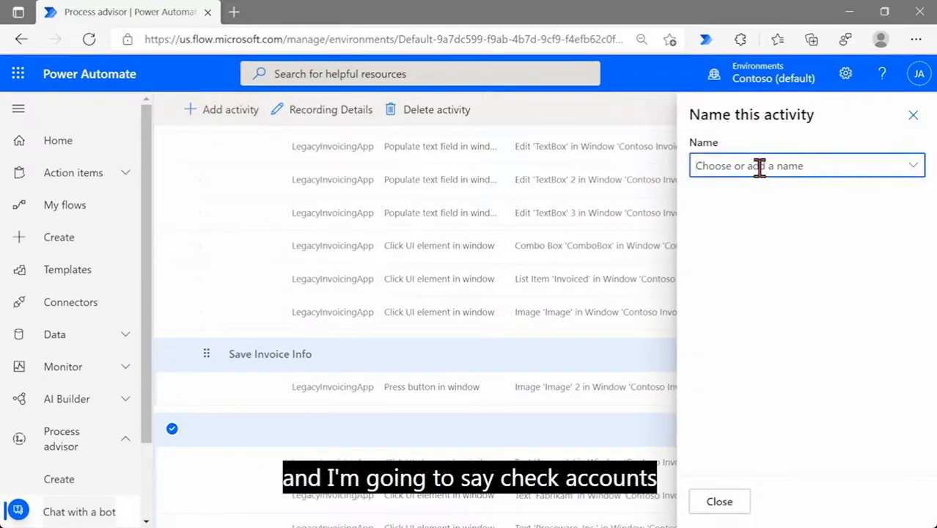
type("Che")
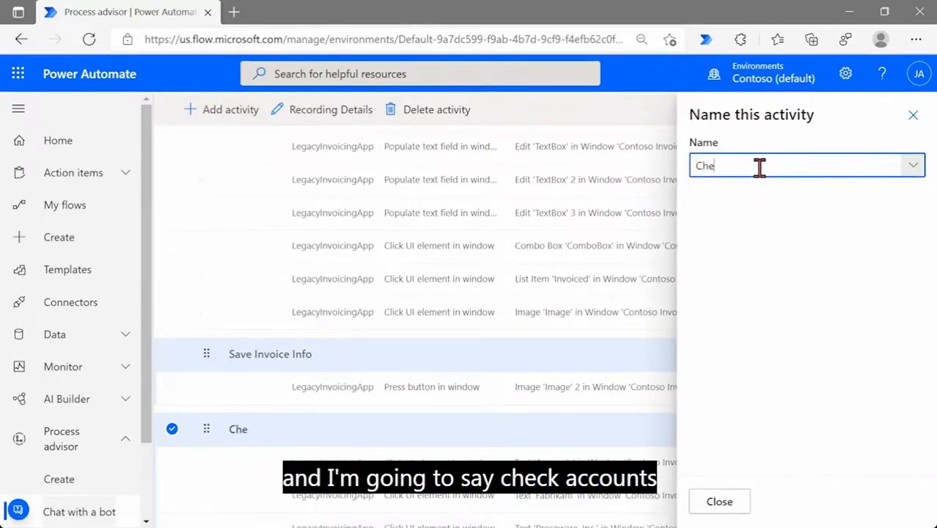
type("ck Accounts")
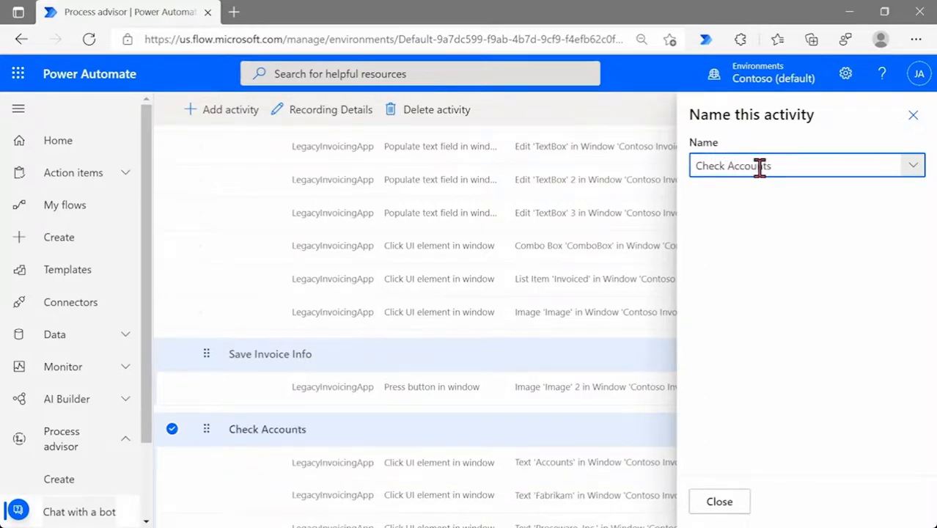
left_click(721, 501)
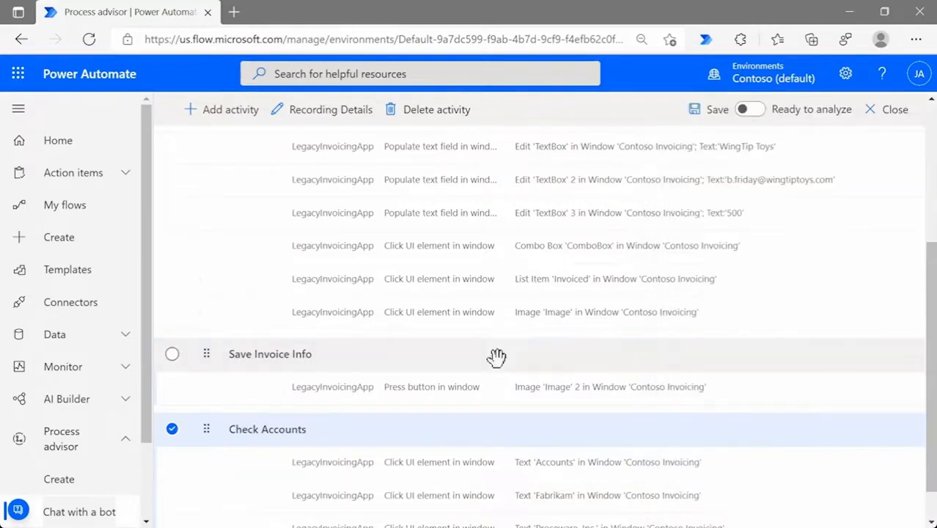
scroll(330, 337, "up", 4)
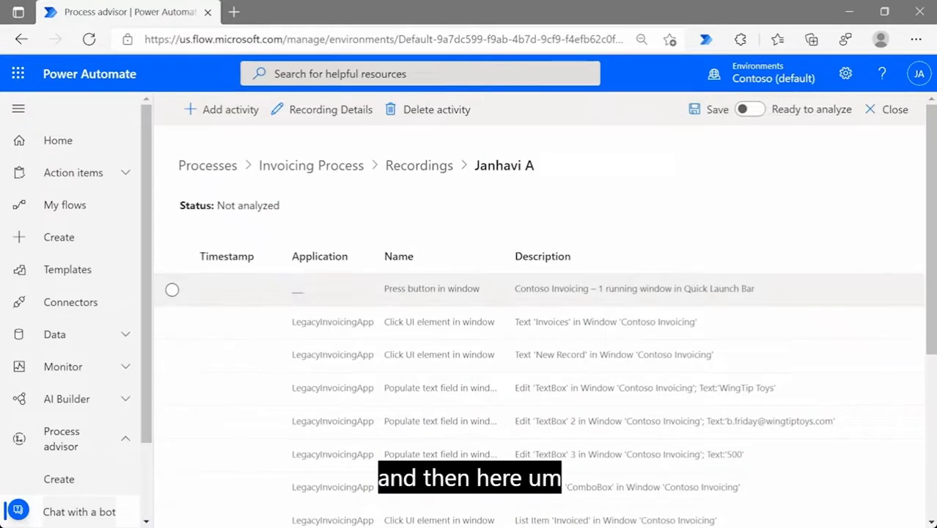
Add an 'Open Invoicing App' activity above the first recorded step
left_click(171, 291)
left_click(205, 113)
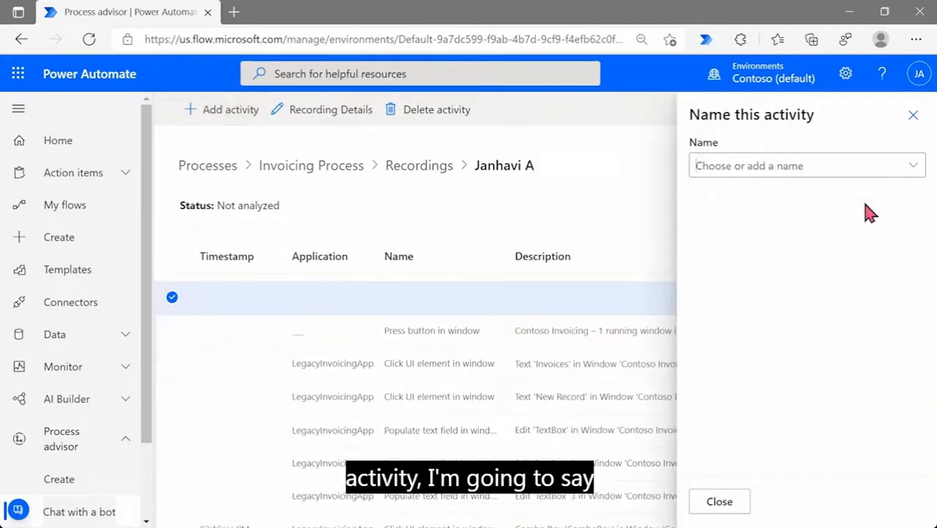
left_click(837, 164)
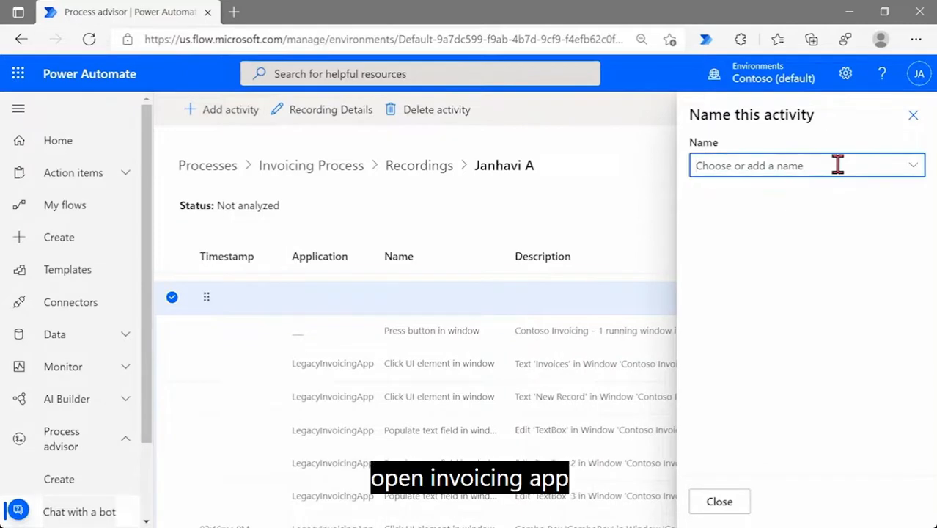
type("Open Invoicing App")
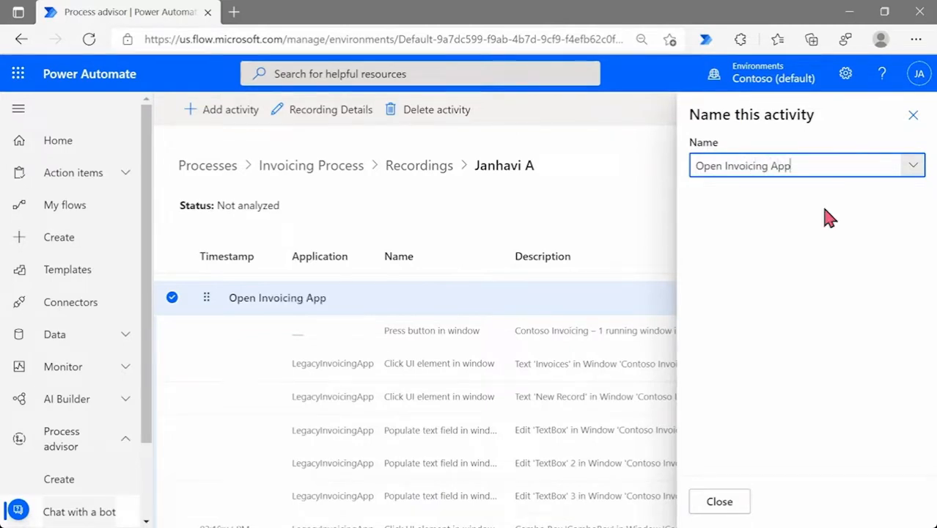
left_click(722, 504)
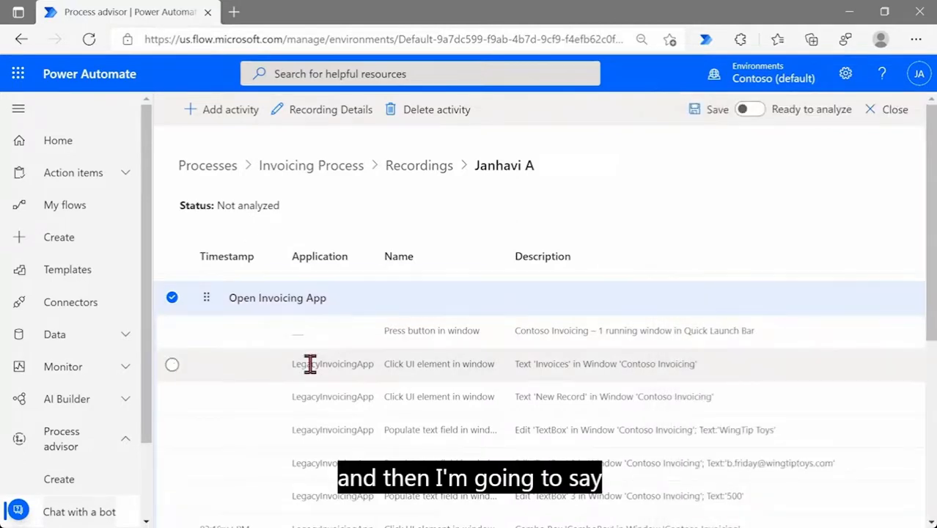
Add an 'Enter Invoicing Info' activity starting at the Invoices click step
left_click(173, 366)
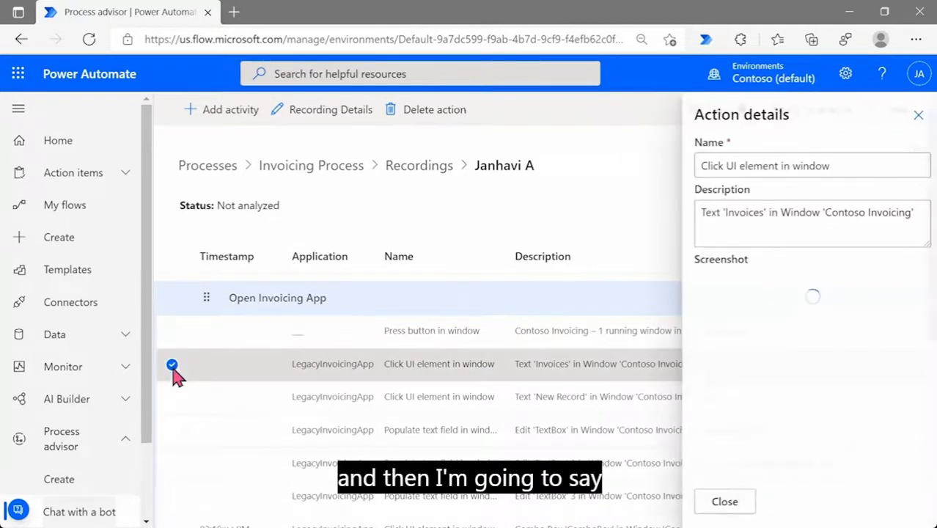
left_click(212, 111)
left_click(781, 164)
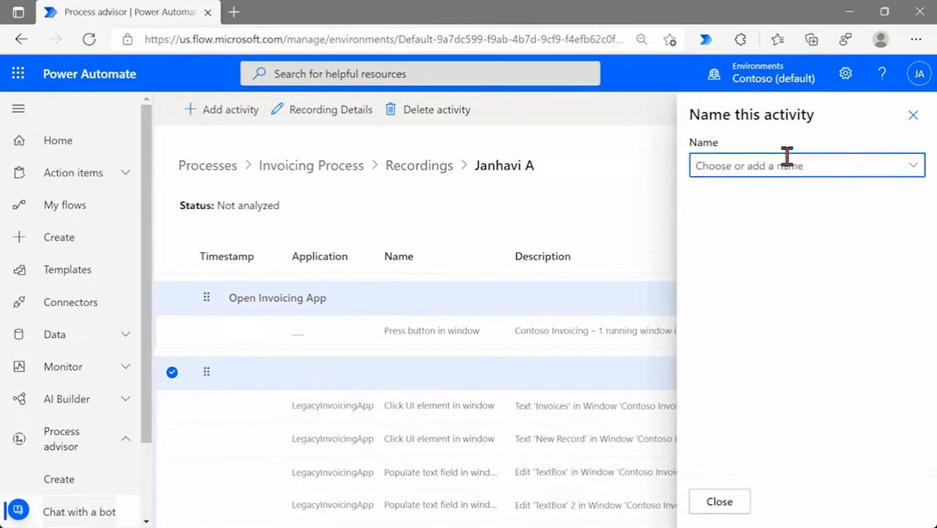
type("Enter Invoicing Info")
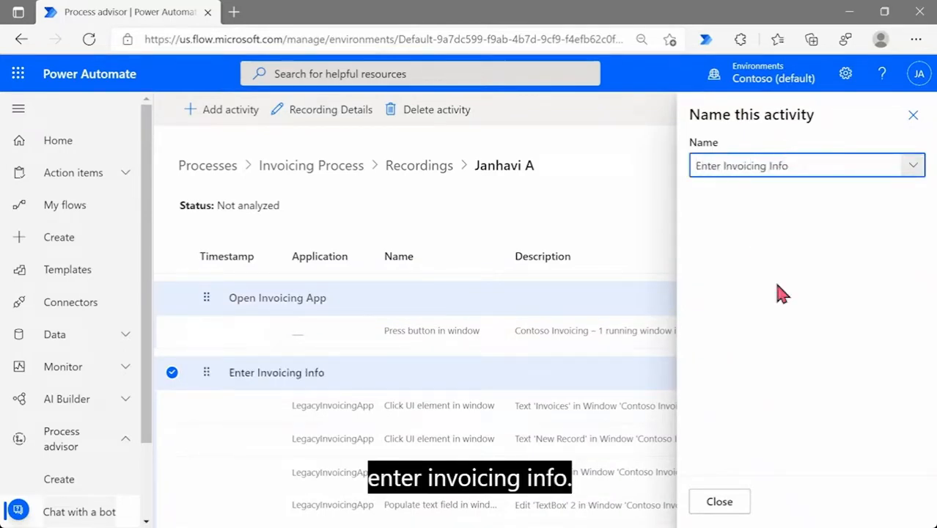
left_click(719, 502)
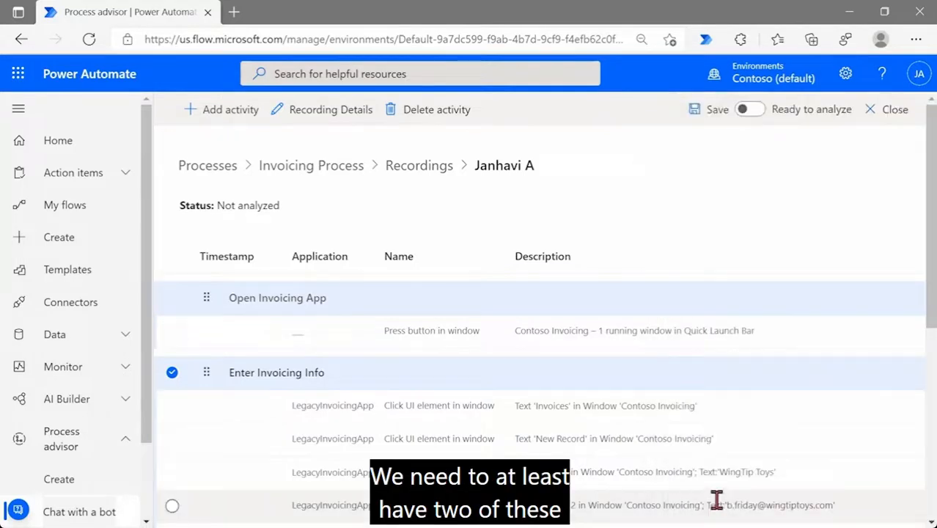
scroll(366, 331, "down", 2)
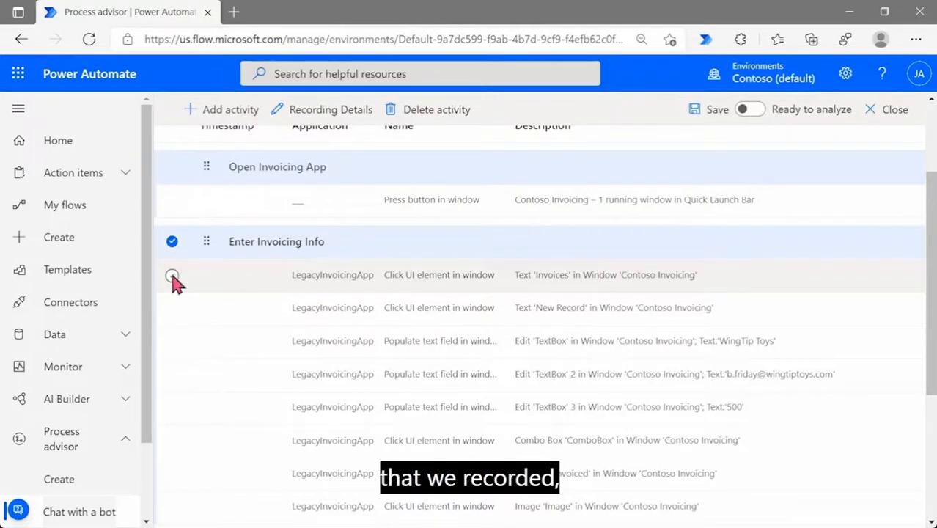
left_click(171, 277)
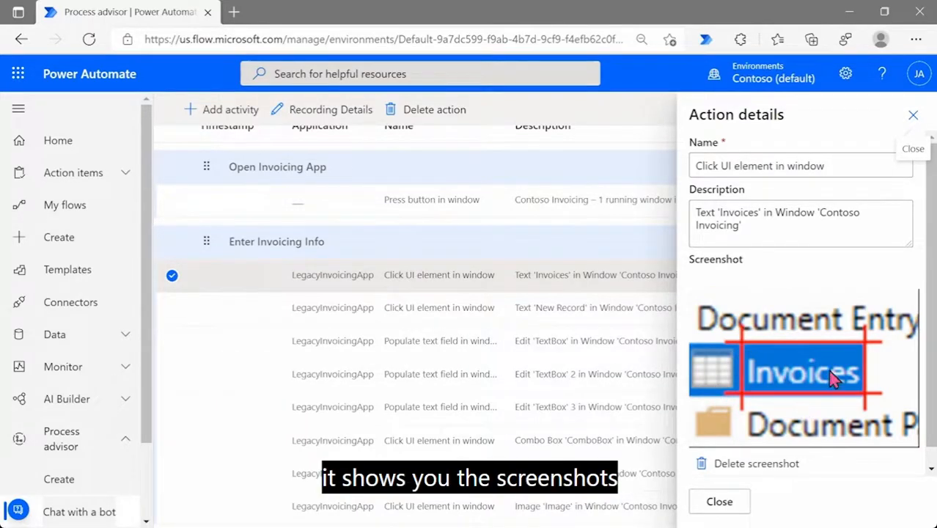
scroll(834, 378, "down", 1)
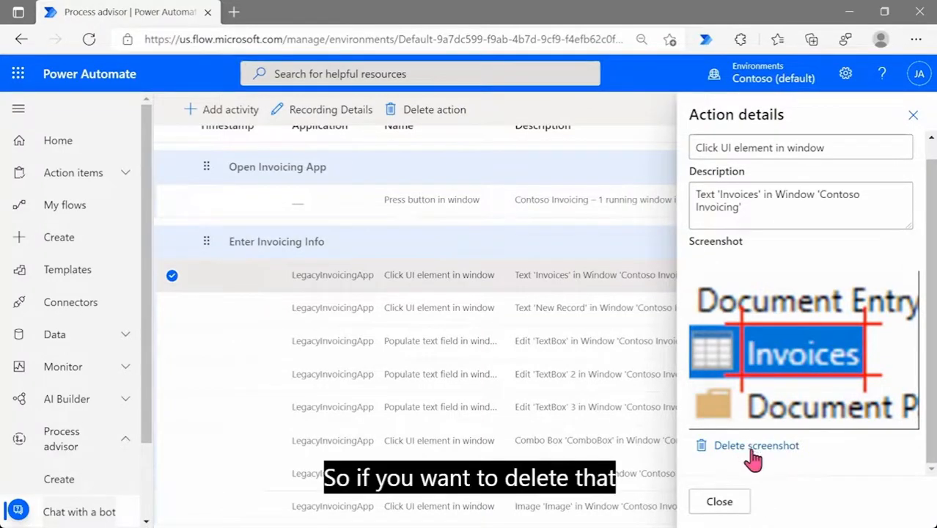
left_click(719, 502)
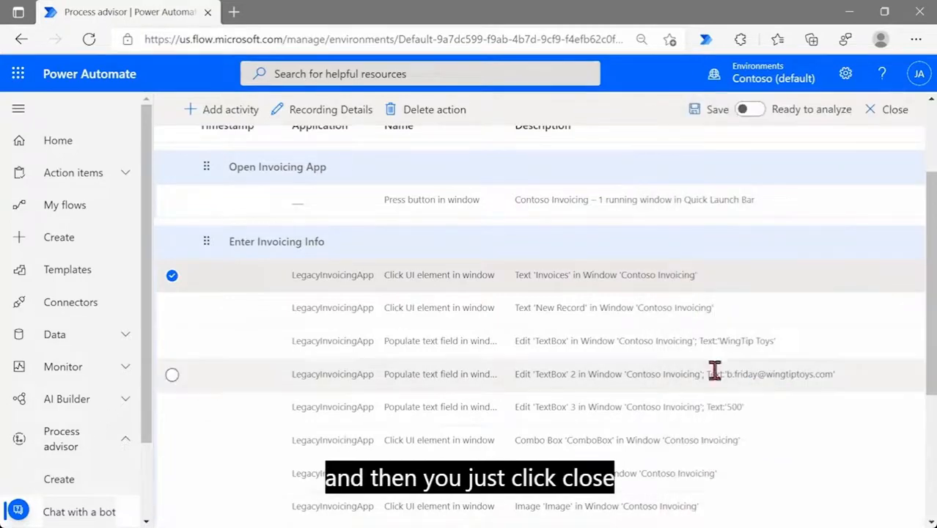
Turn on Ready to analyze for the Invoicing Process recording and save it
scroll(680, 337, "down", 3)
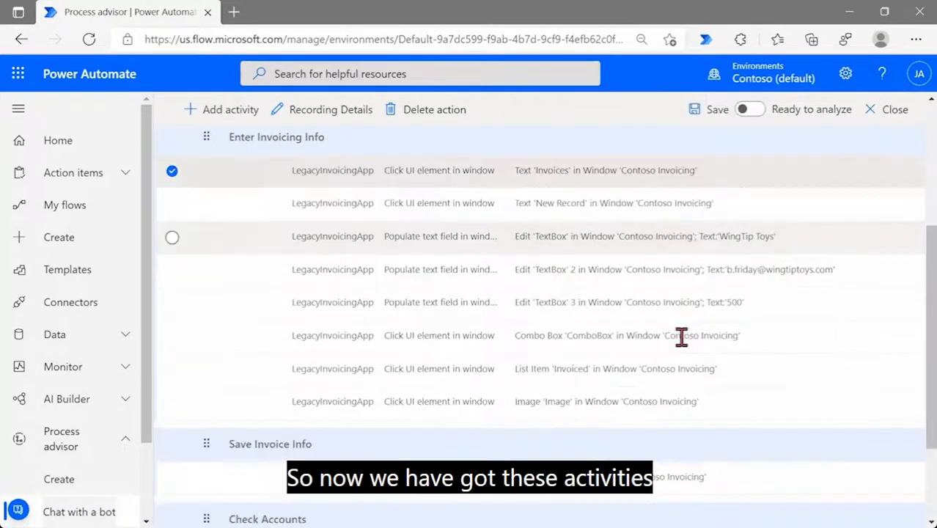
scroll(679, 336, "up", 5)
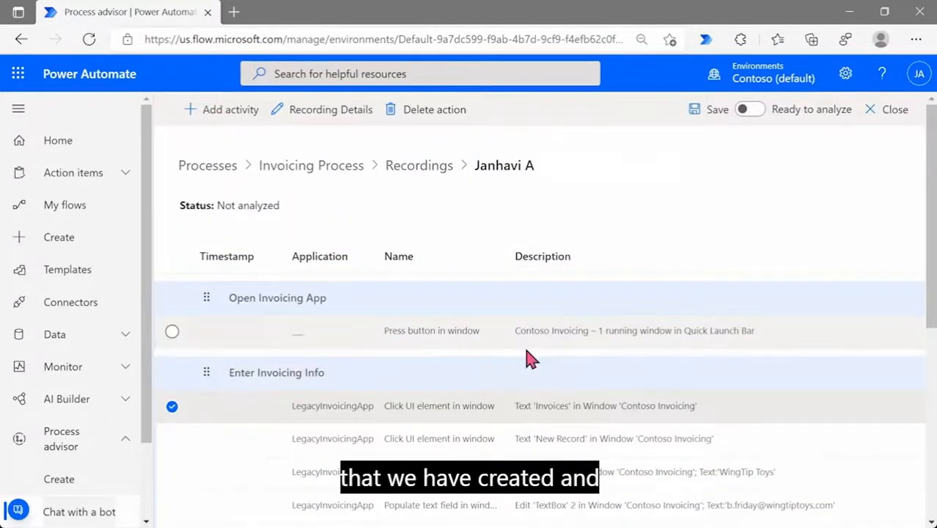
scroll(530, 357, "down", 2)
scroll(529, 358, "down", 2)
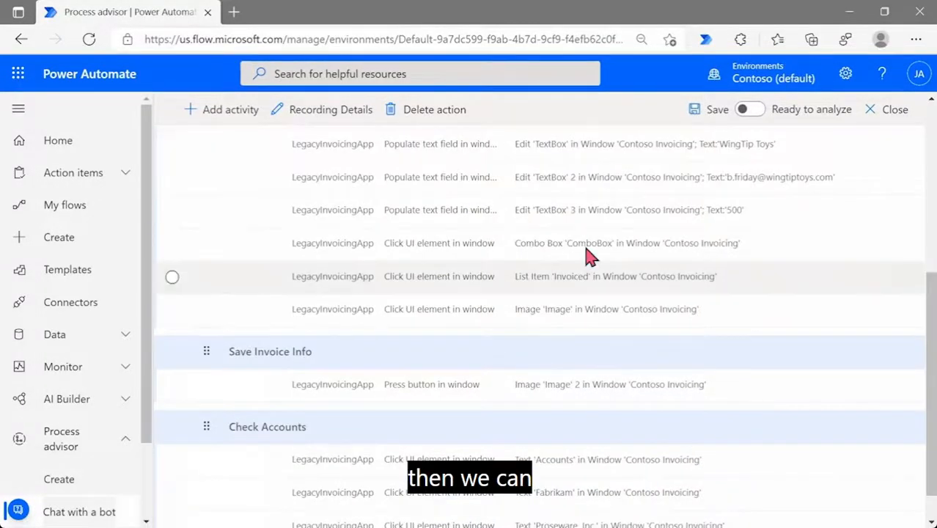
left_click(755, 110)
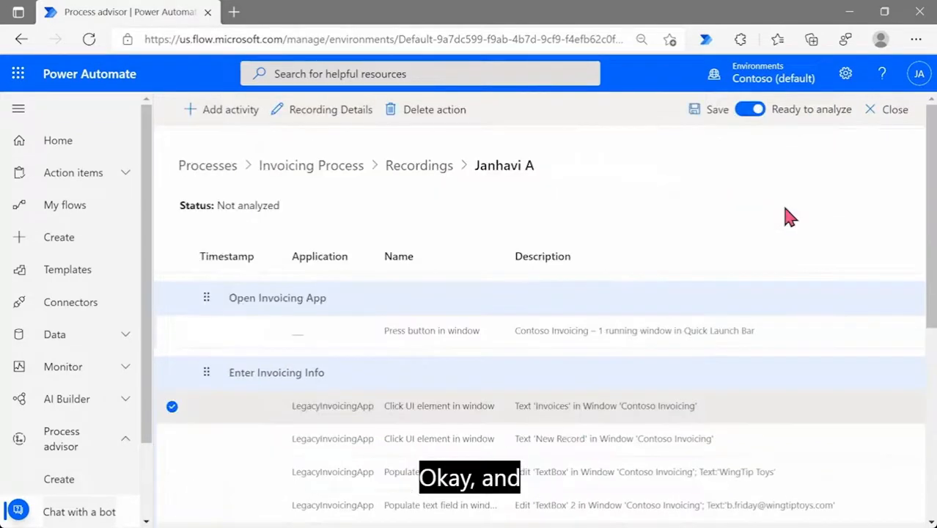
left_click(708, 112)
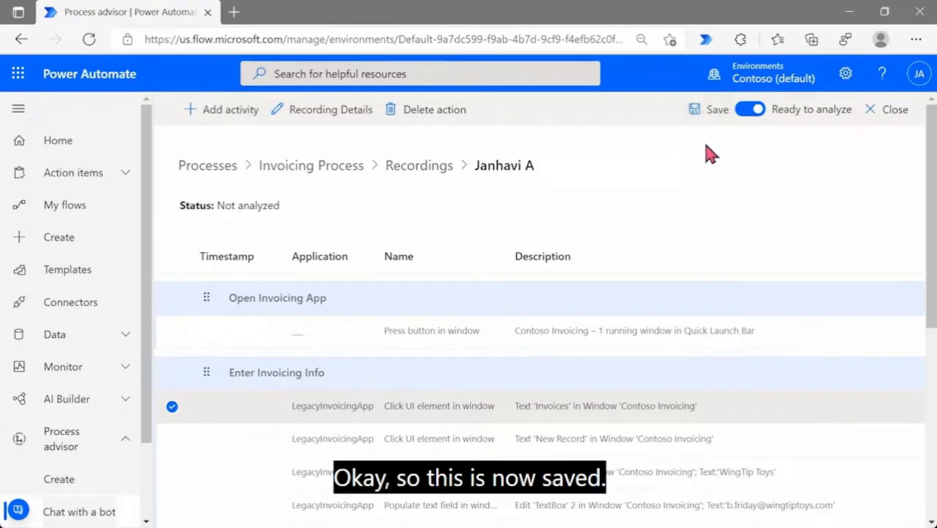
left_click(694, 117)
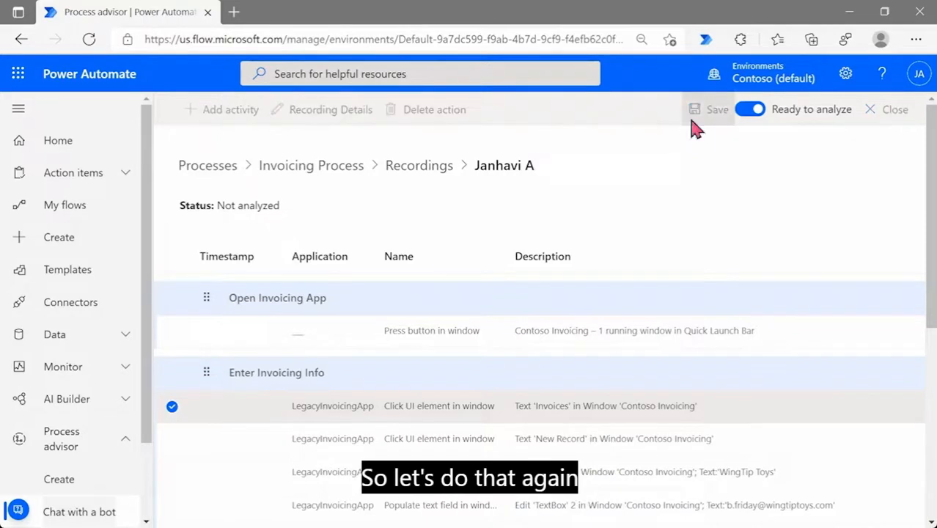
Leave the recording and go back to the Invoicing Process overview
left_click(888, 119)
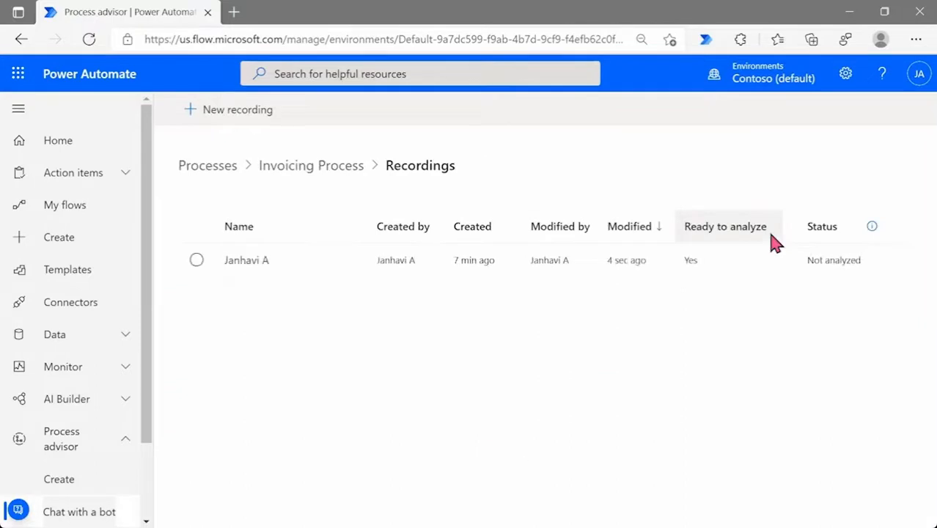
left_click(320, 178)
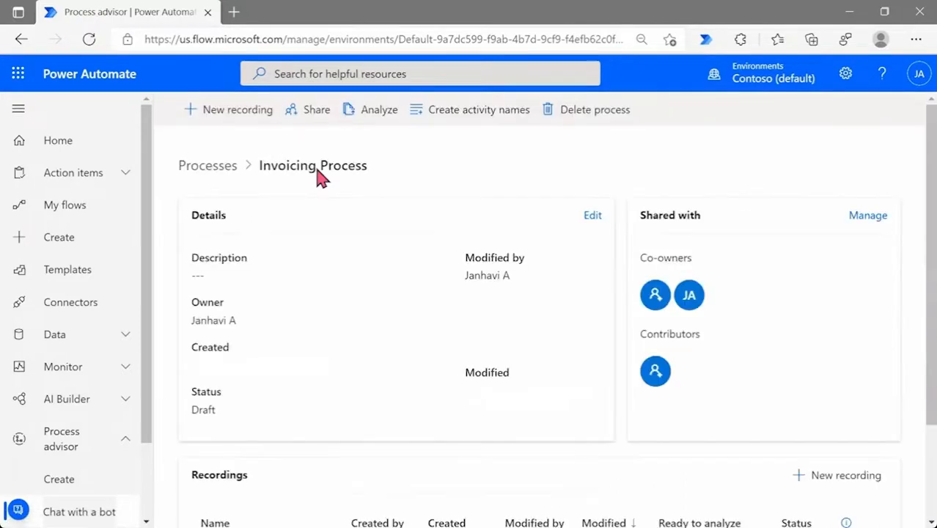
scroll(443, 262, "down", 3)
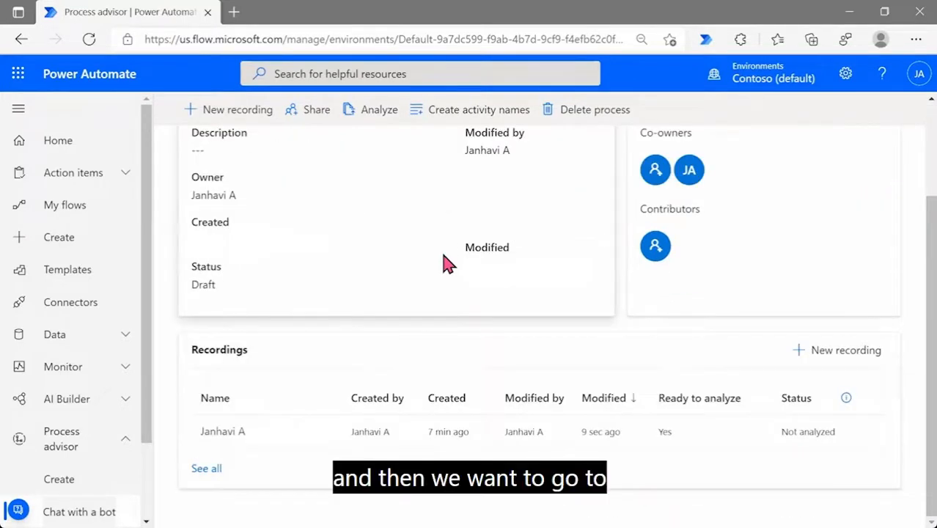
left_click(367, 119)
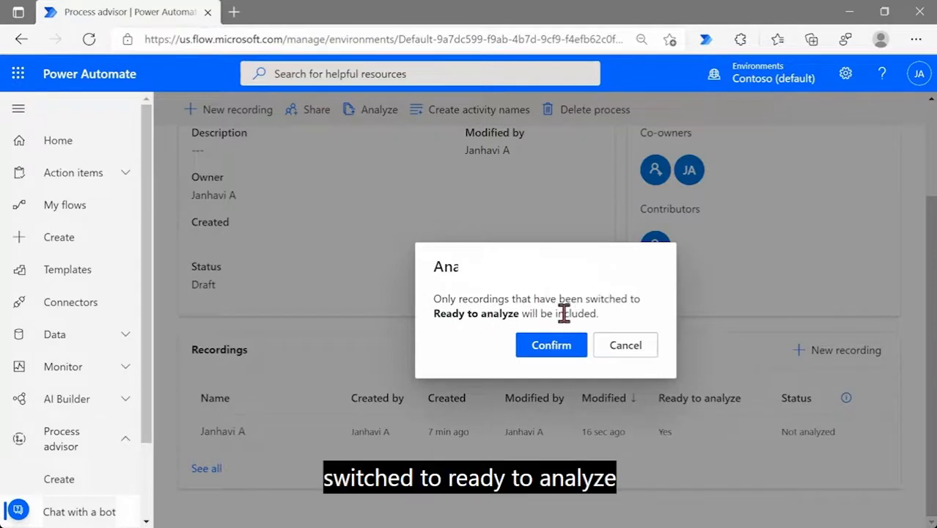
Review the ready-to-analyze recording's details, then close it back to the Recordings list
left_click(634, 359)
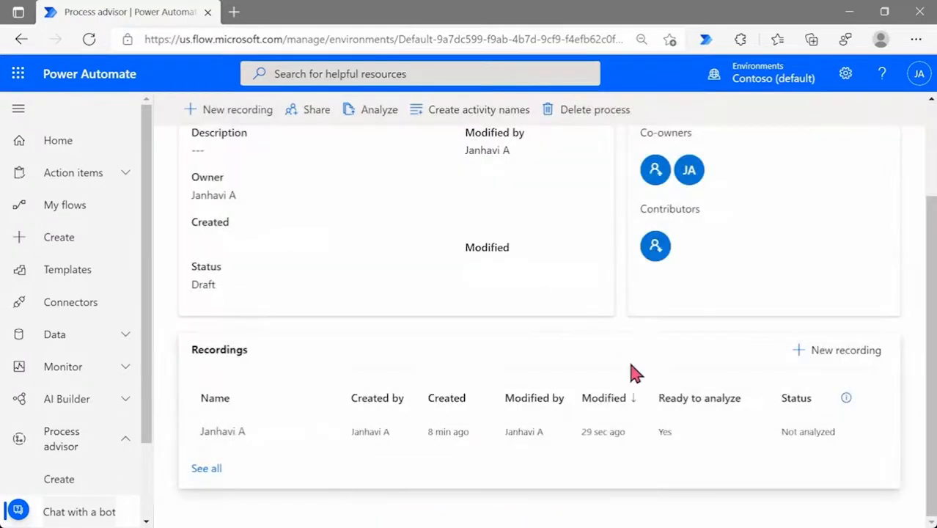
left_click(264, 435)
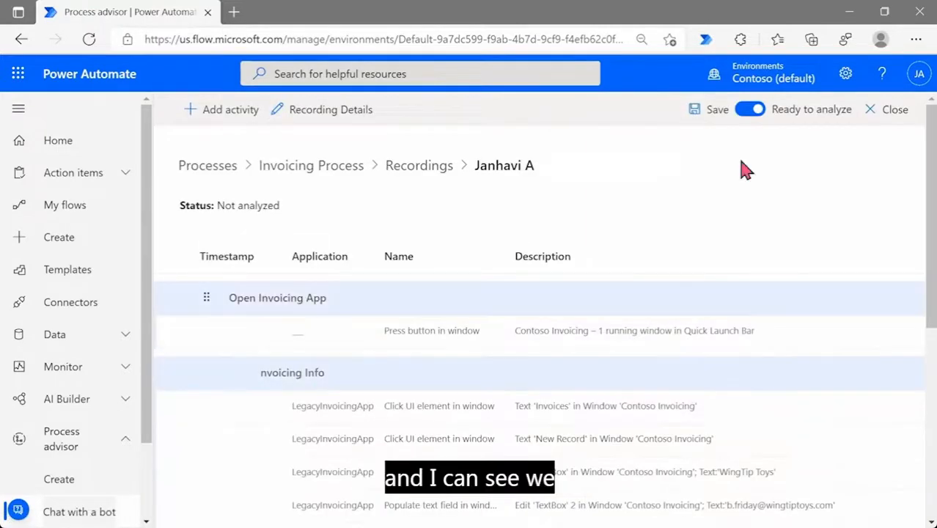
left_click(903, 114)
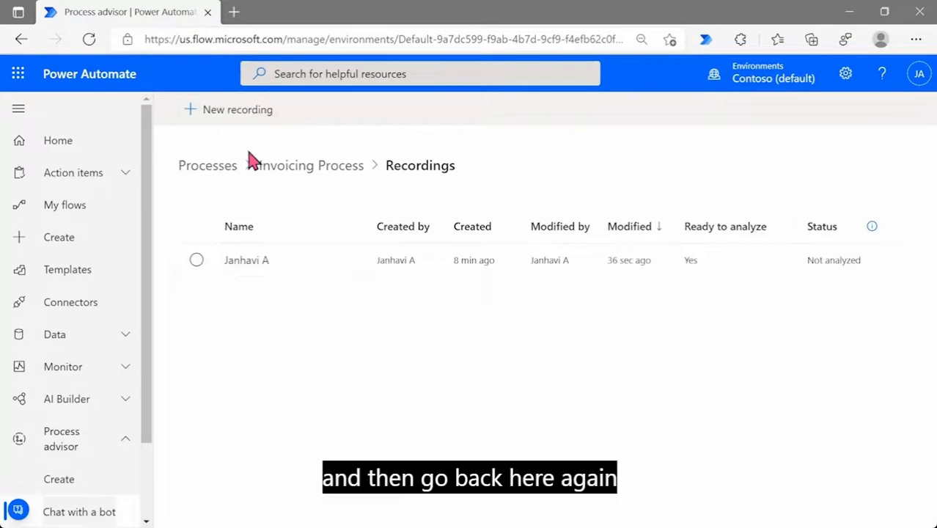
Analyze and confirm the Invoicing Process, giving status Analyzed with 1 analyzed recording
left_click(318, 168)
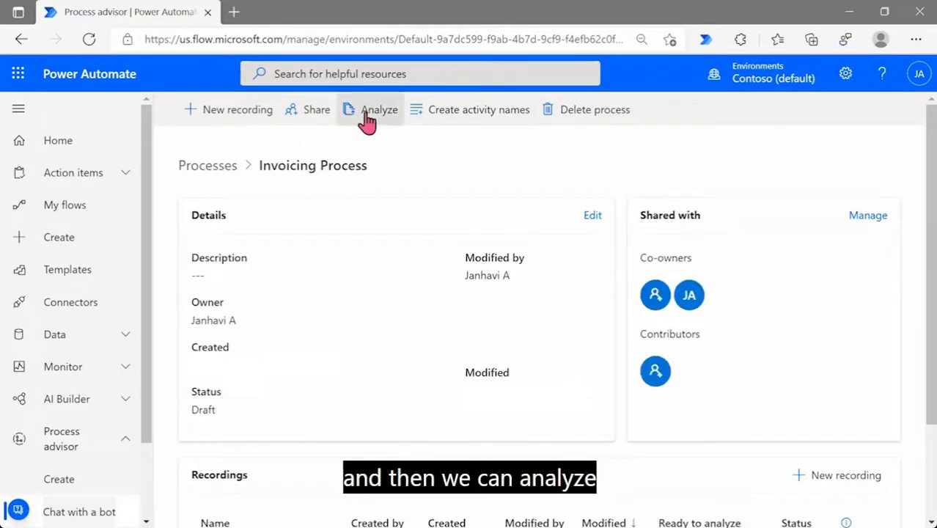
left_click(370, 117)
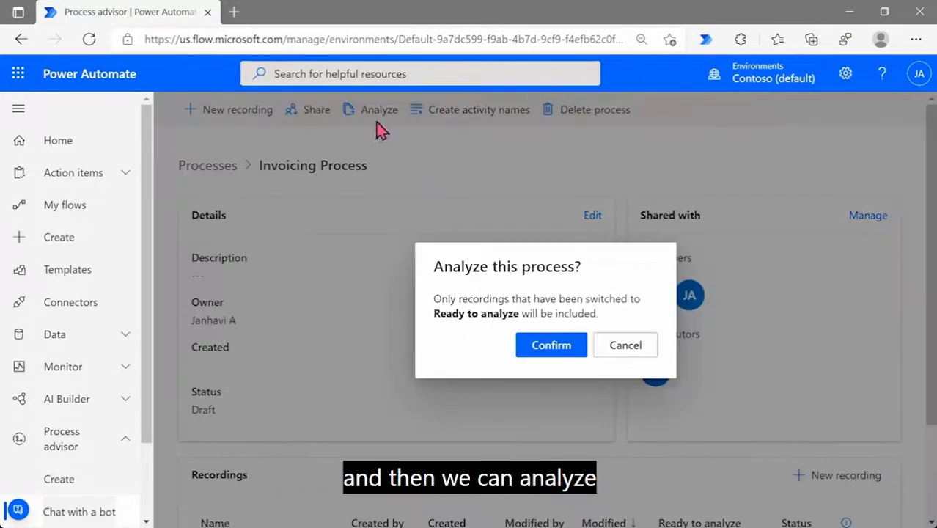
left_click(543, 352)
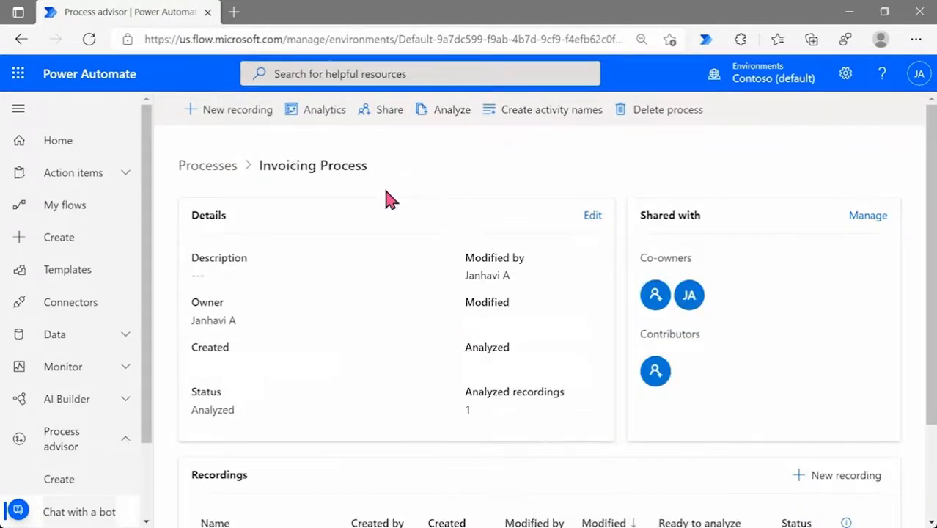
scroll(391, 199, "down", 2)
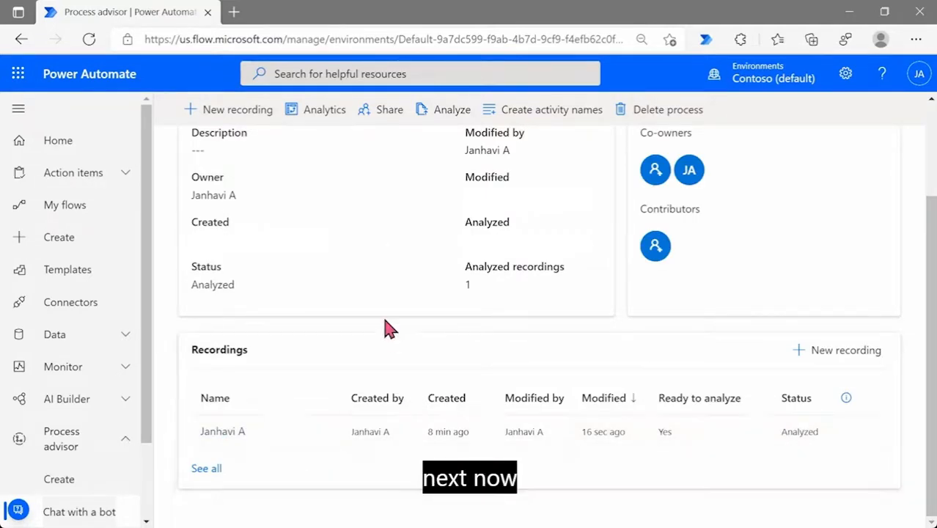
scroll(390, 329, "up", 2)
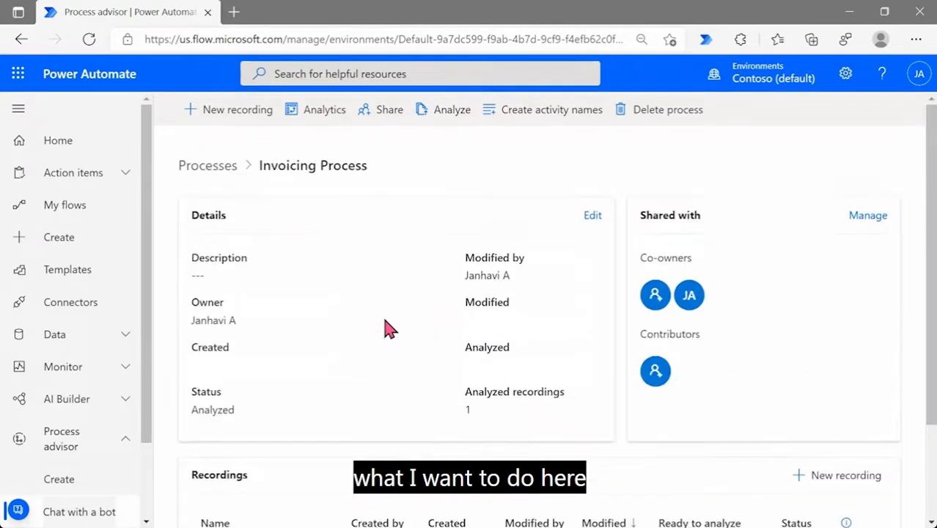
Show Invoicing Process analytics zoomed out: process map, 60.00 sec average, Enter Invoicing Info at 47 secs
left_click(324, 118)
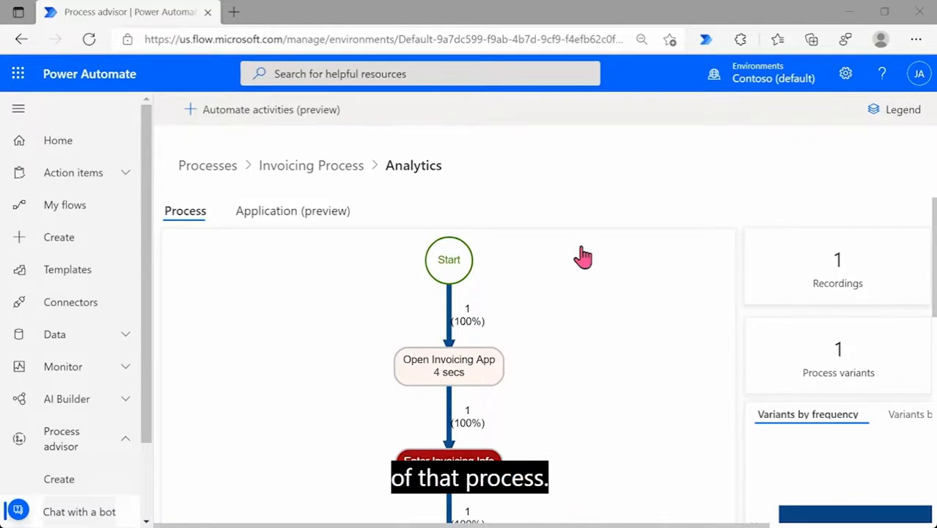
scroll(583, 257, "down", 1)
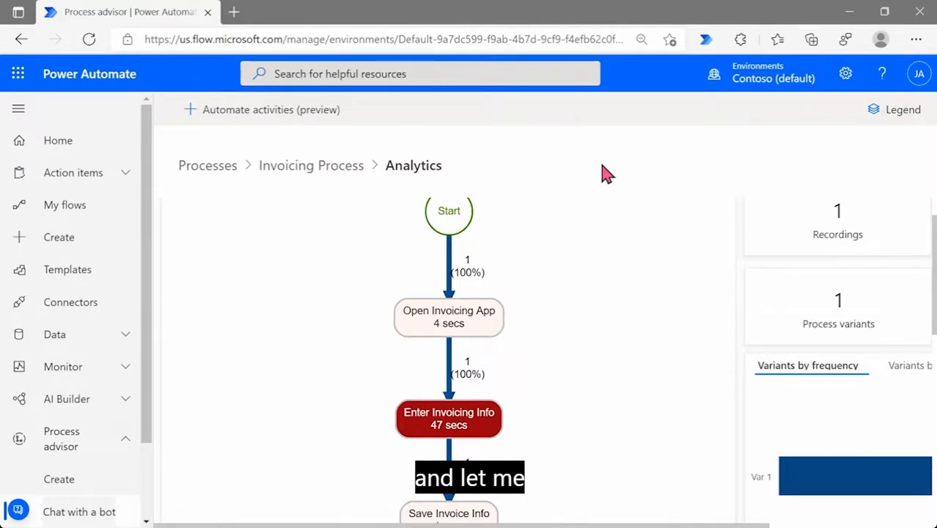
key("ctrl+minus")
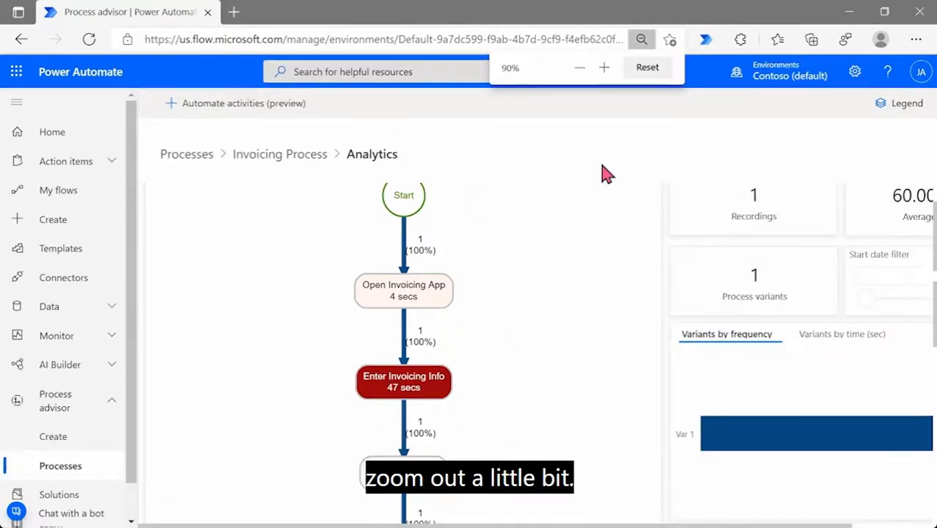
key("ctrl+minus")
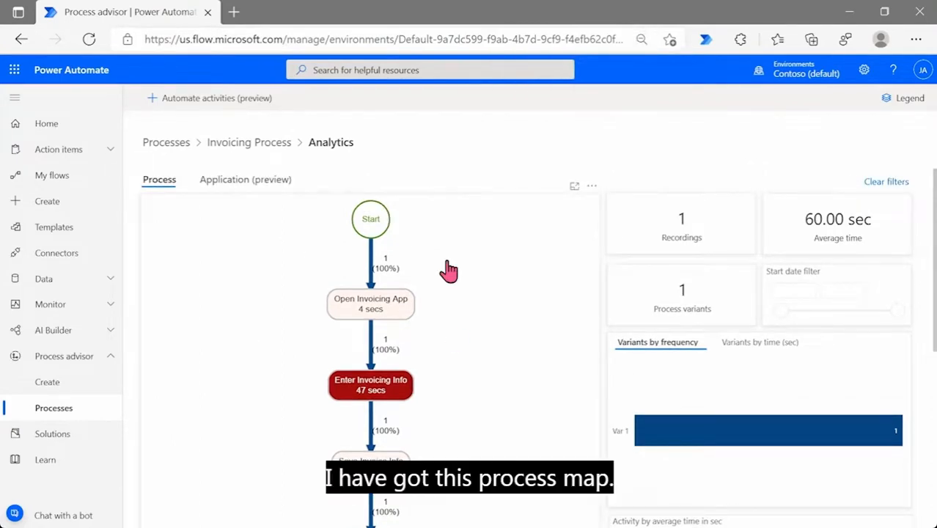
scroll(453, 335, "down", 5)
scroll(455, 336, "up", 4)
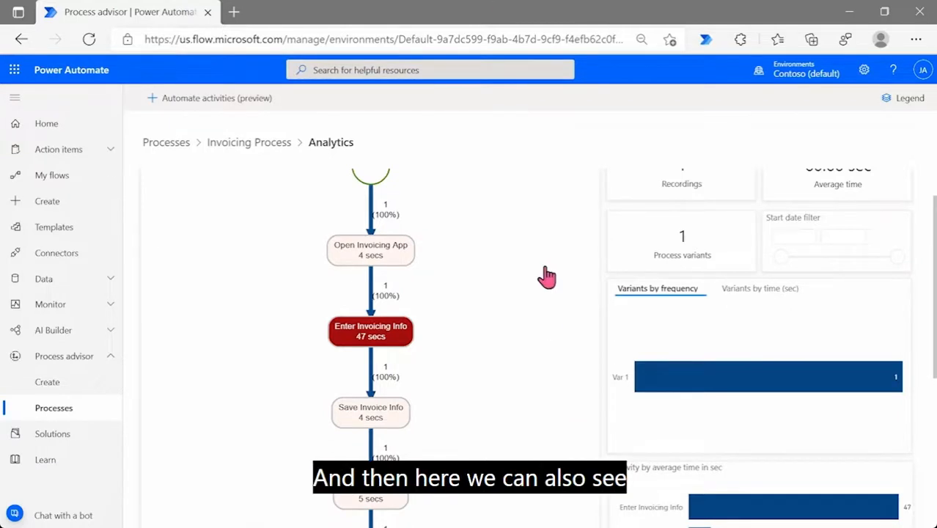
scroll(544, 320, "up", 1)
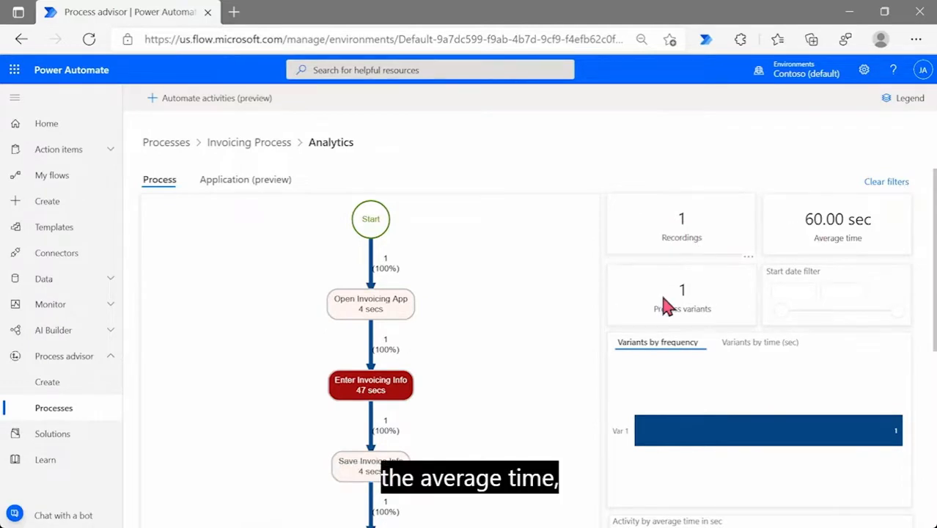
scroll(665, 304, "down", 1)
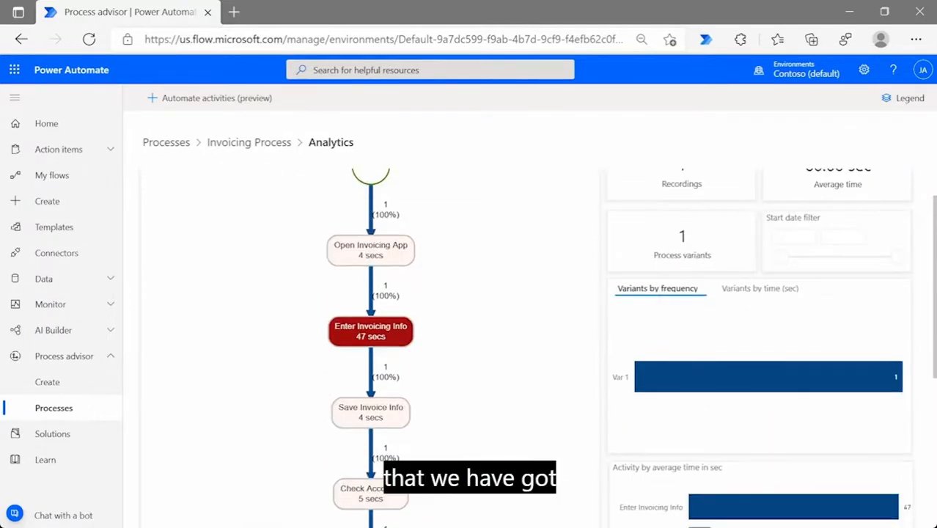
scroll(668, 299, "down", 1)
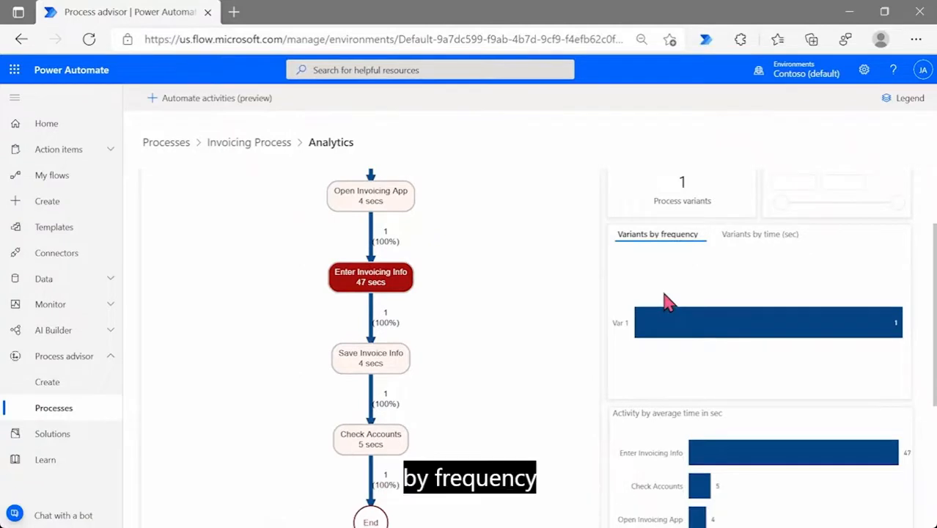
Switch the variants chart to Variants by time (sec), showing Var 1 at 60 seconds
left_click(760, 236)
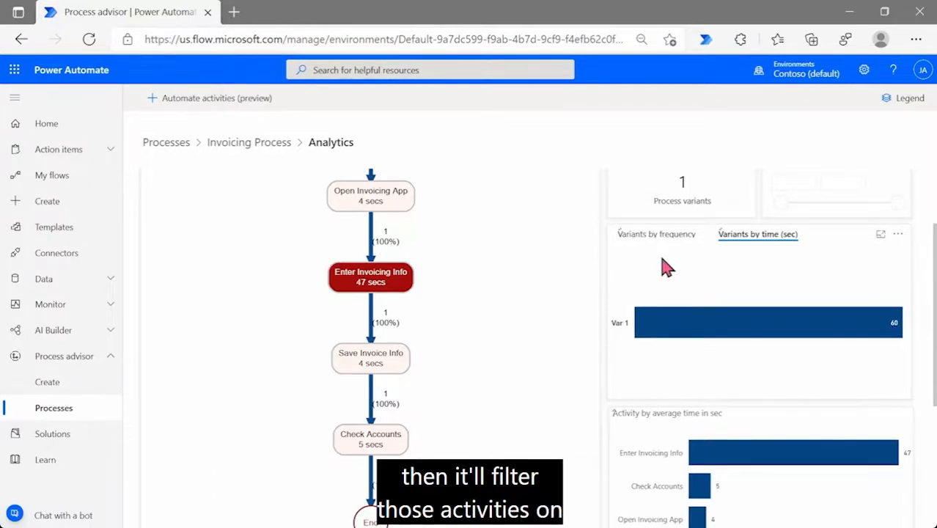
scroll(704, 355, "down", 2)
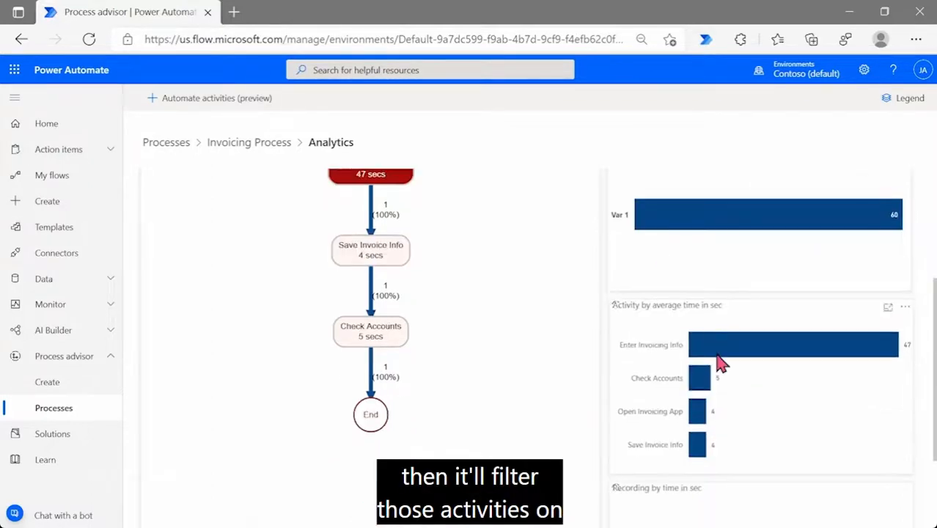
scroll(730, 400, "down", 2)
scroll(730, 400, "down", 1)
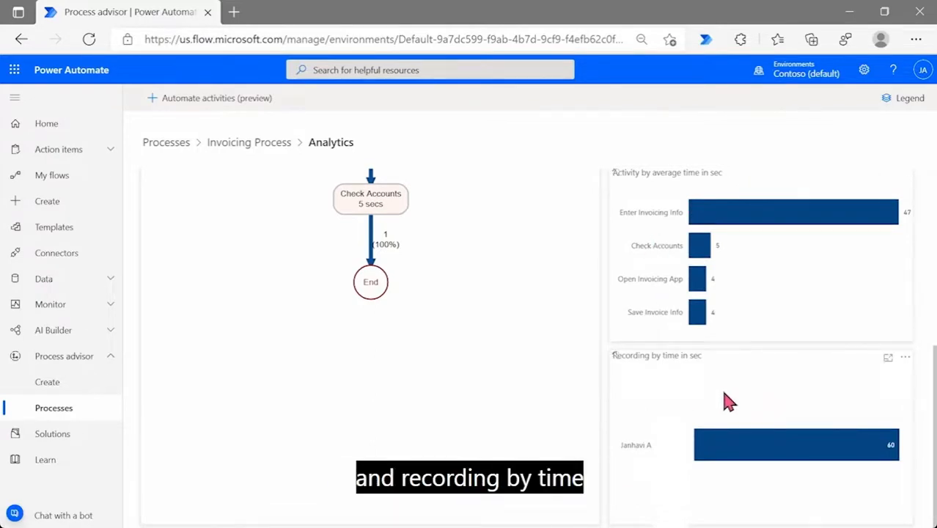
scroll(729, 402, "up", 3)
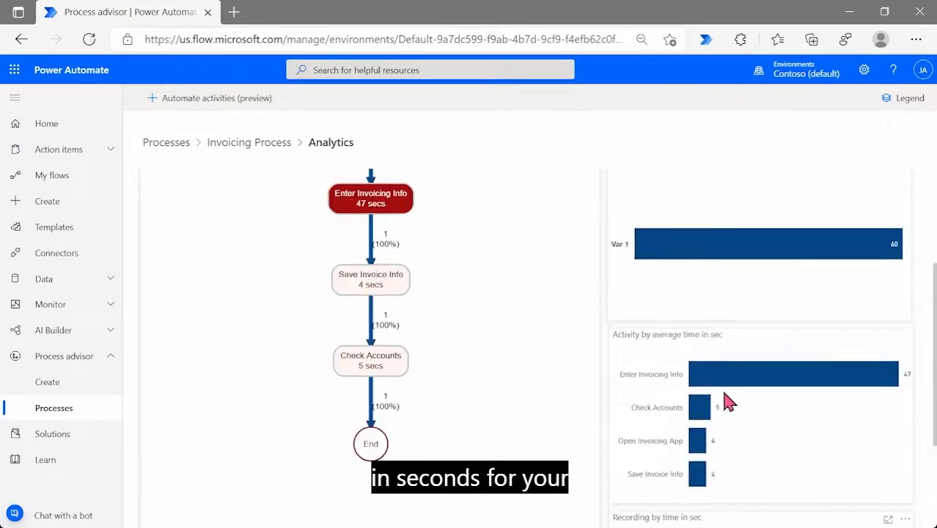
scroll(726, 400, "up", 3)
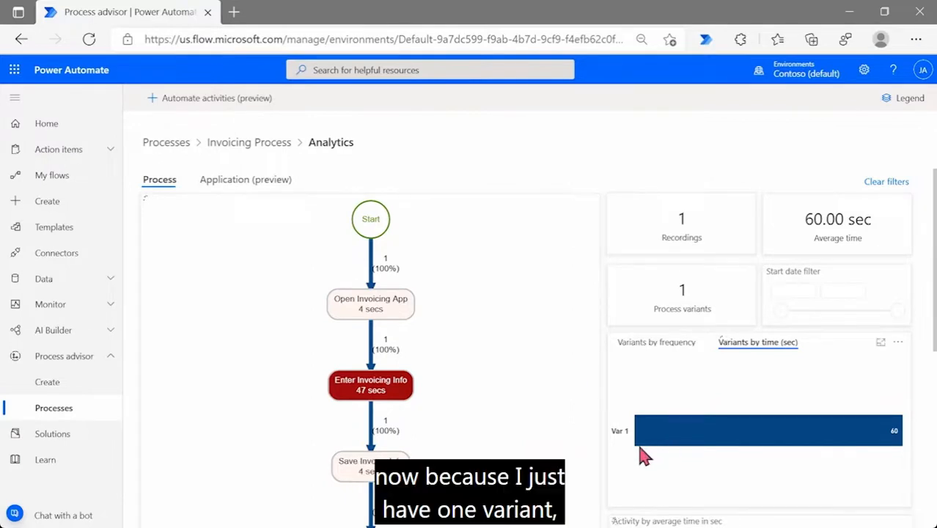
mouse_move(643, 456)
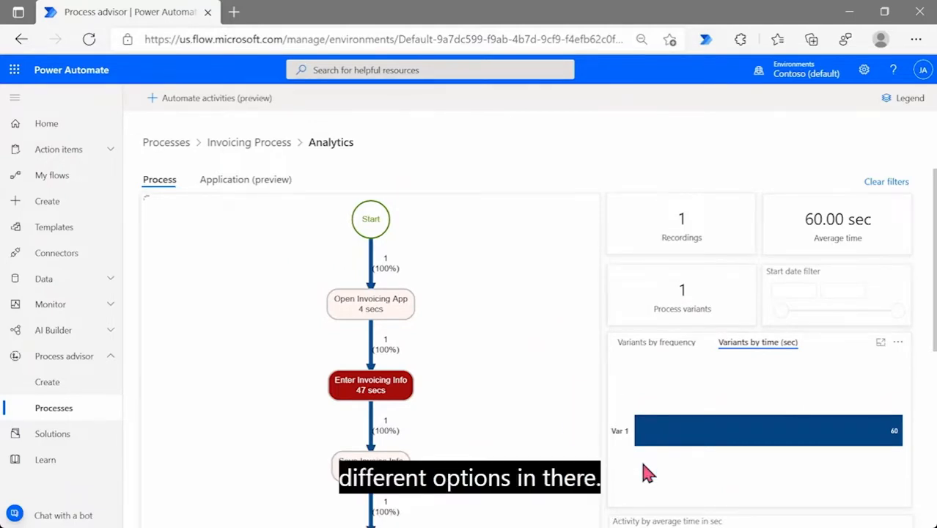
Review the Application (preview) charts: legacyinvoicingapp used once, 0.93 min, 12 actions
left_click(270, 186)
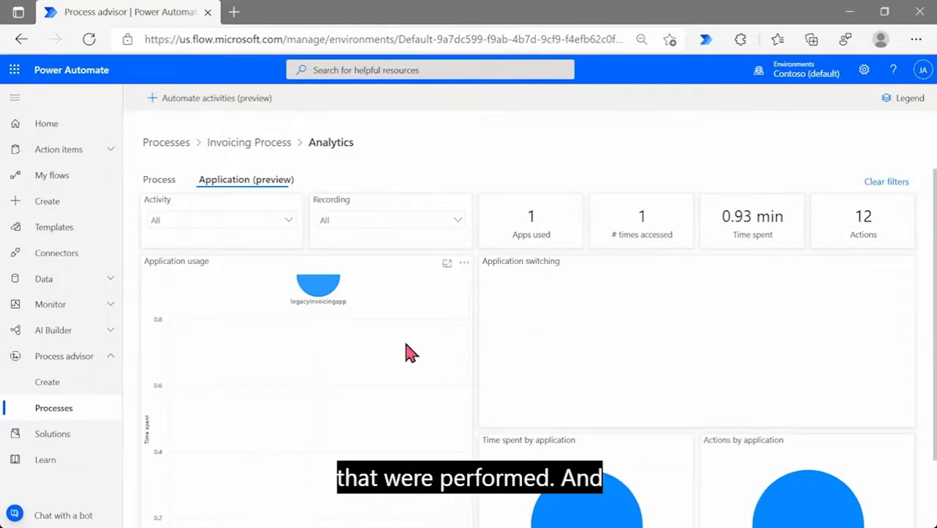
scroll(383, 339, "down", 1)
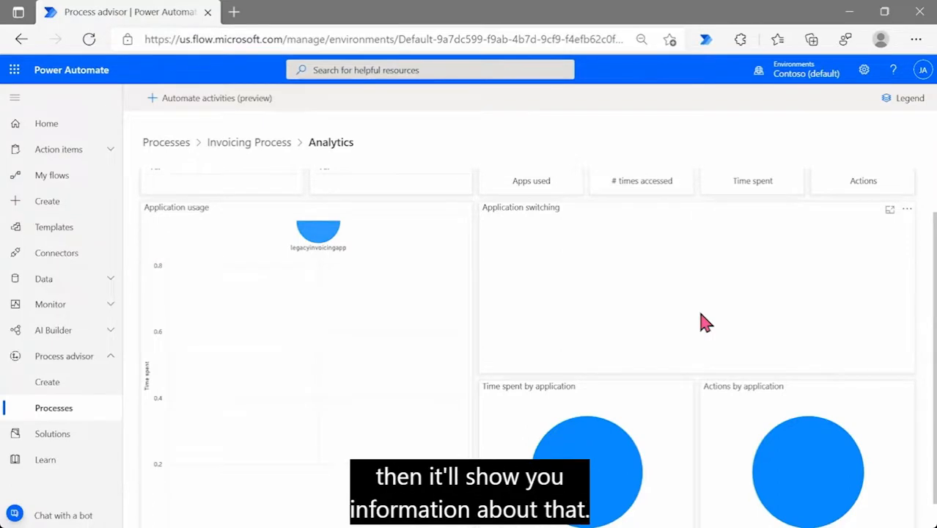
scroll(702, 321, "down", 1)
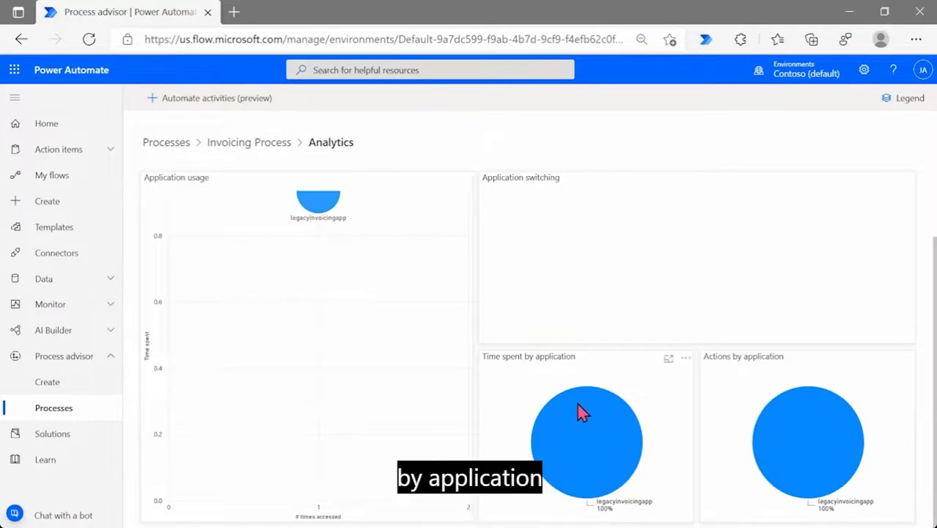
mouse_move(579, 413)
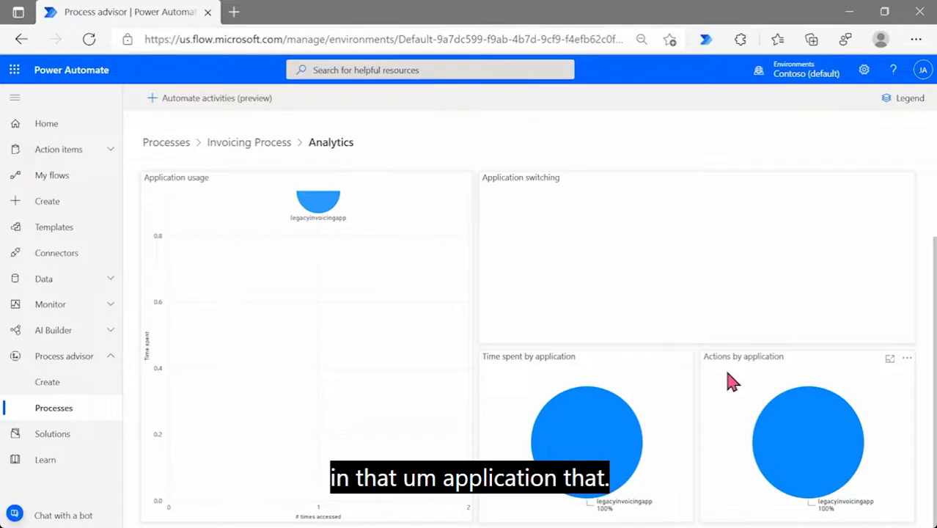
scroll(345, 273, "up", 1)
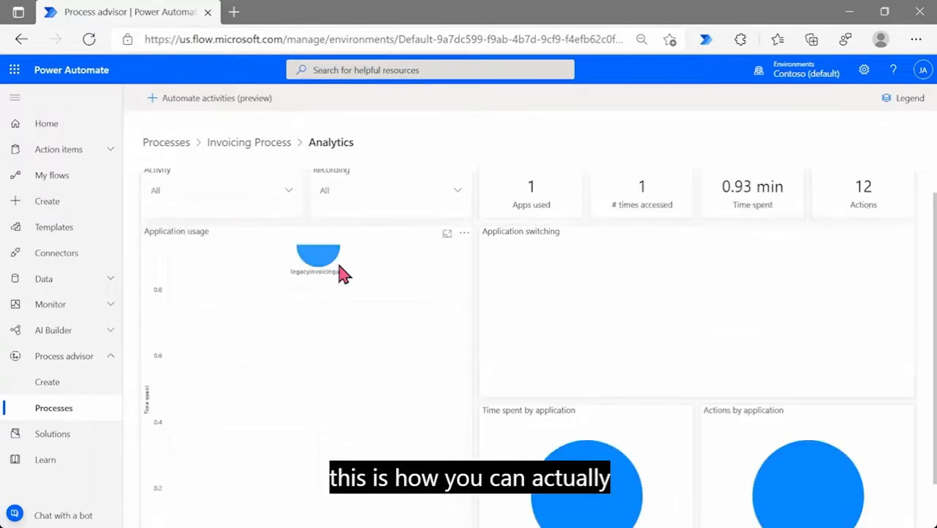
scroll(345, 273, "up", 1)
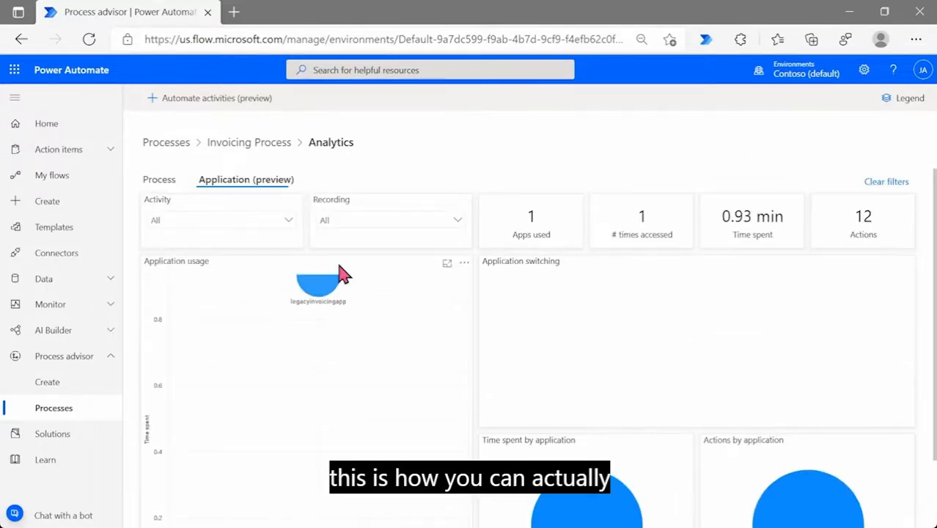
Go back to the Processes list and advance the slideshow to the Knowledge Check question
left_click(167, 143)
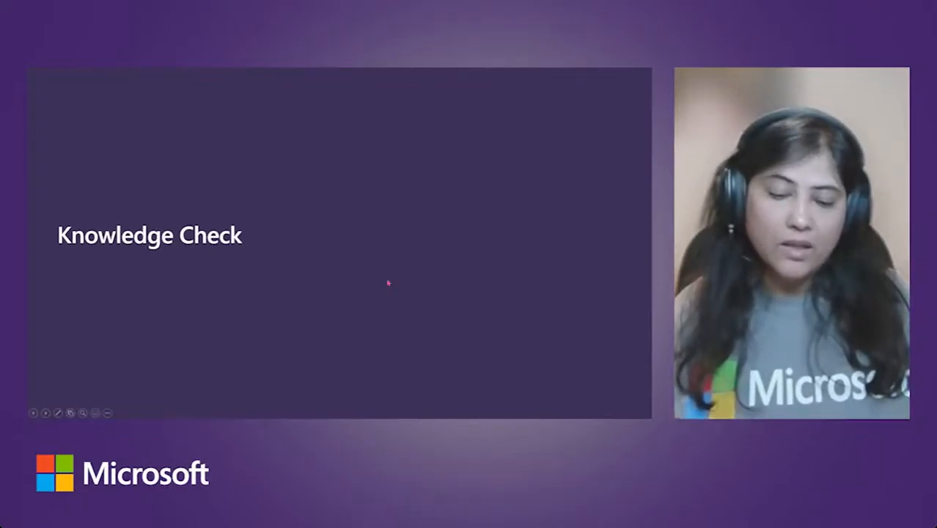
left_click(335, 278)
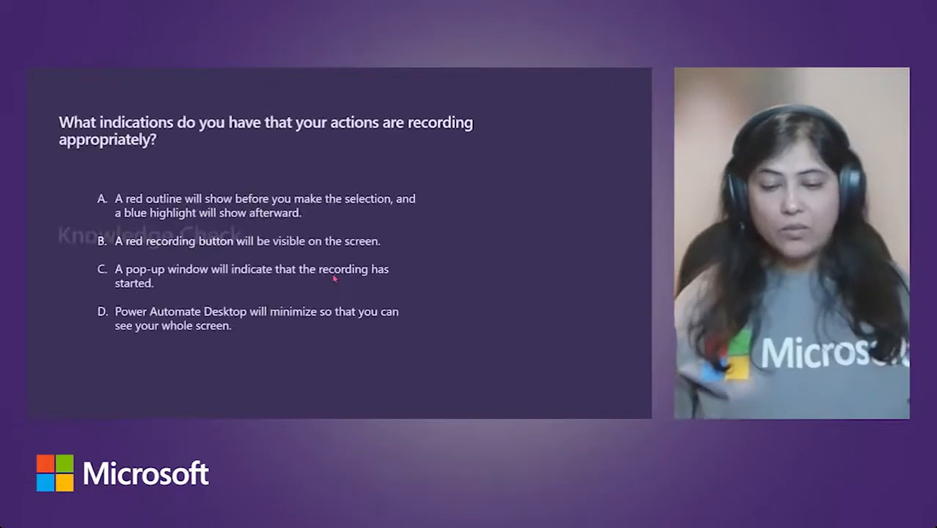